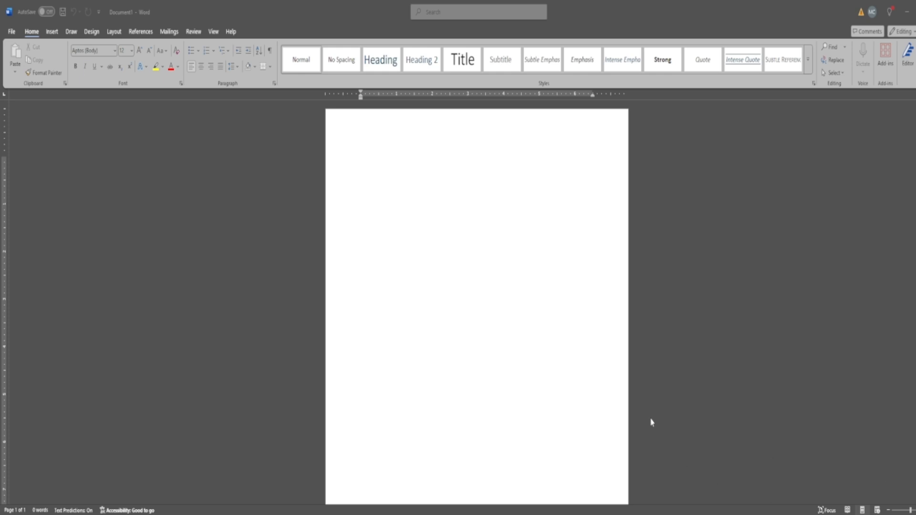
# Step: Review the paragraph indents and spacing settings of the blank document, leaving them as they are
pyautogui.click(275, 84)
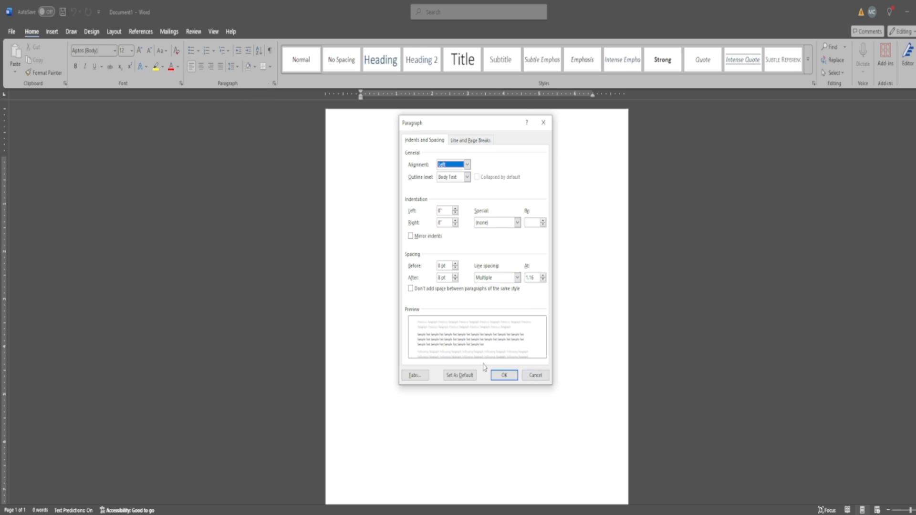
pyautogui.click(543, 123)
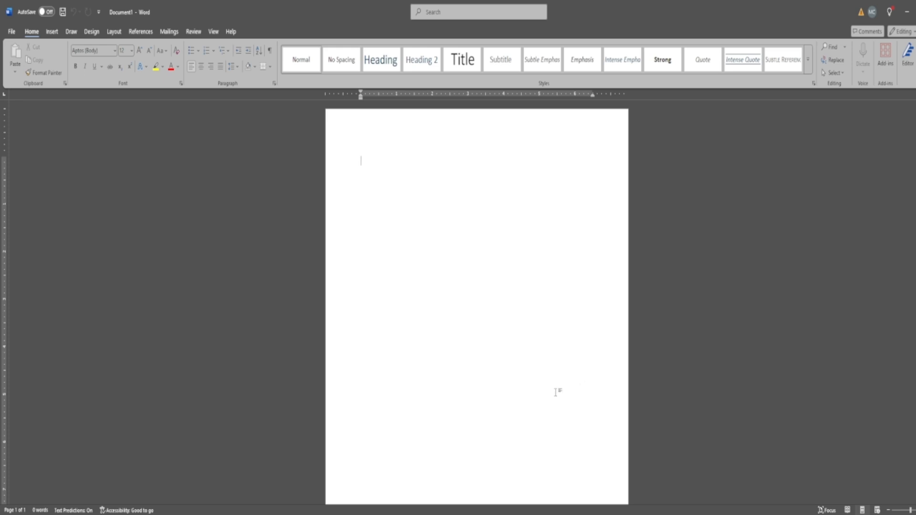
# Step: Set a custom paper size of 5.5" wide by 8.5" high for the whole document
pyautogui.click(114, 33)
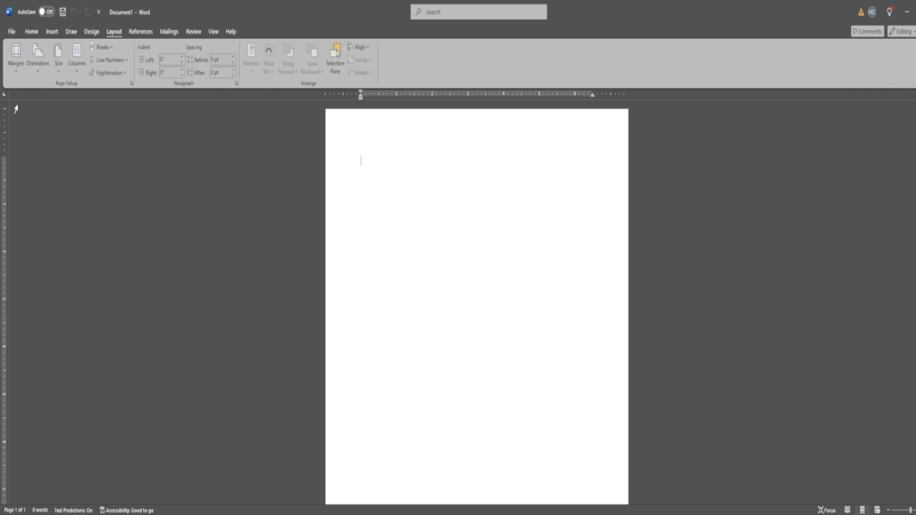
pyautogui.click(60, 64)
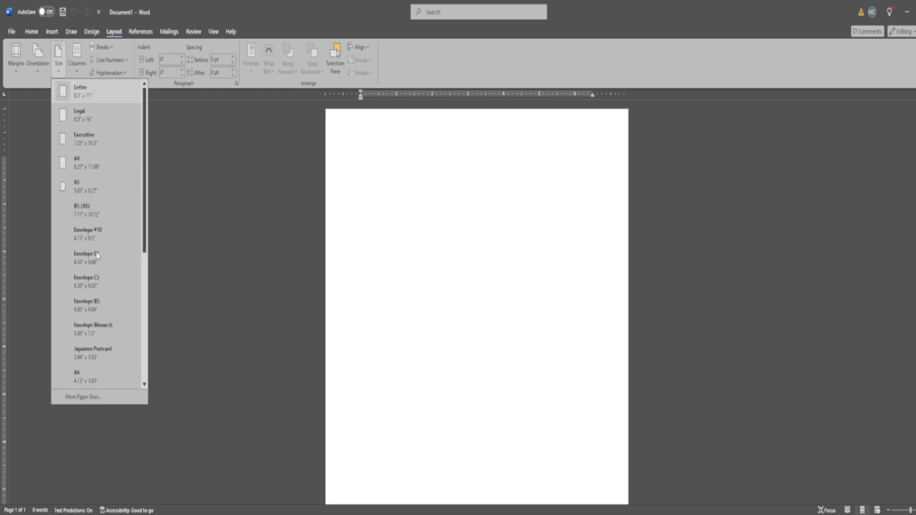
pyautogui.click(96, 397)
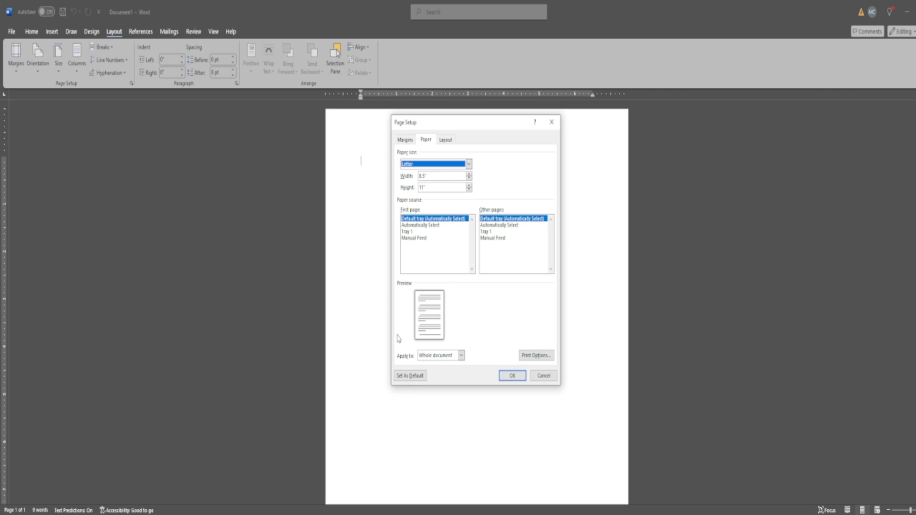
pyautogui.doubleClick(437, 175)
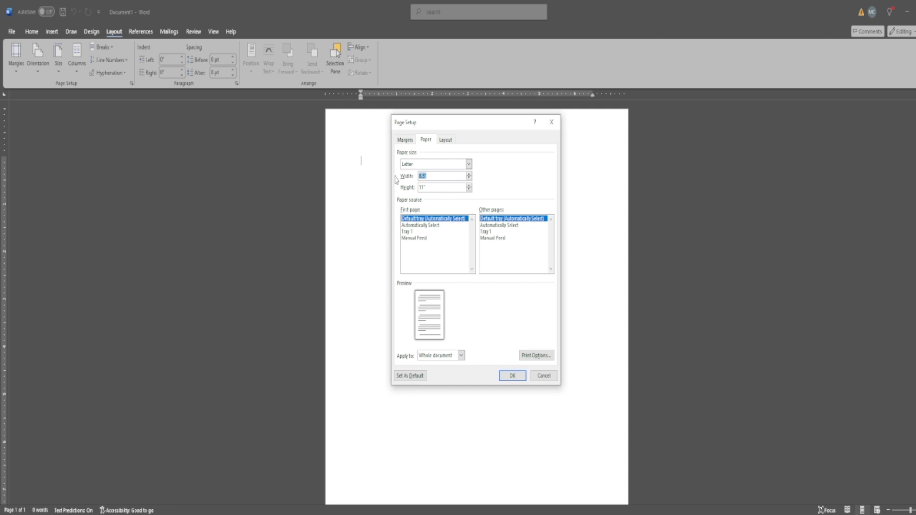
pyautogui.write('5.5')
pyautogui.press('Tab')
pyautogui.write('8')
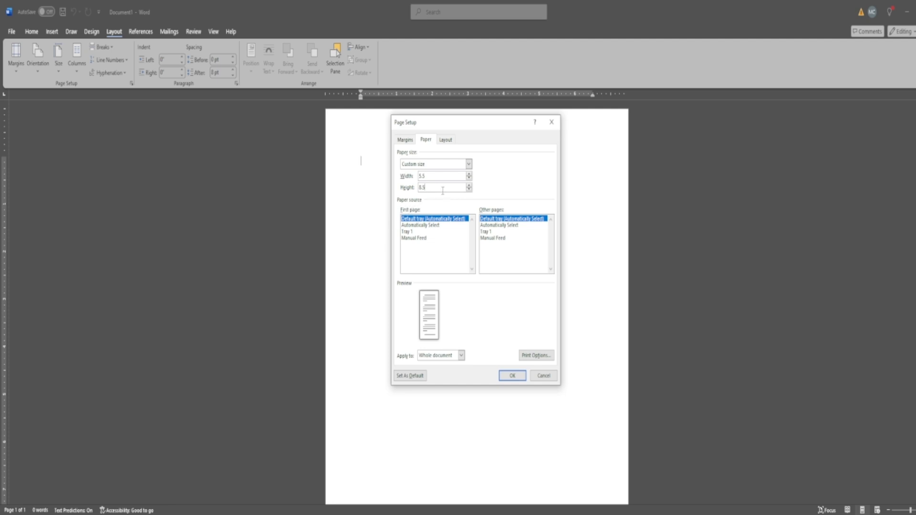
pyautogui.click(515, 377)
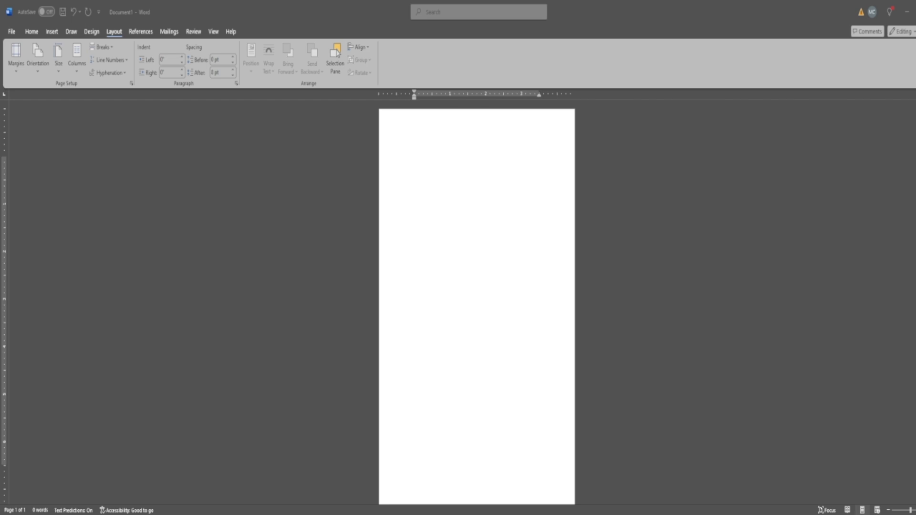
pyautogui.click(428, 206)
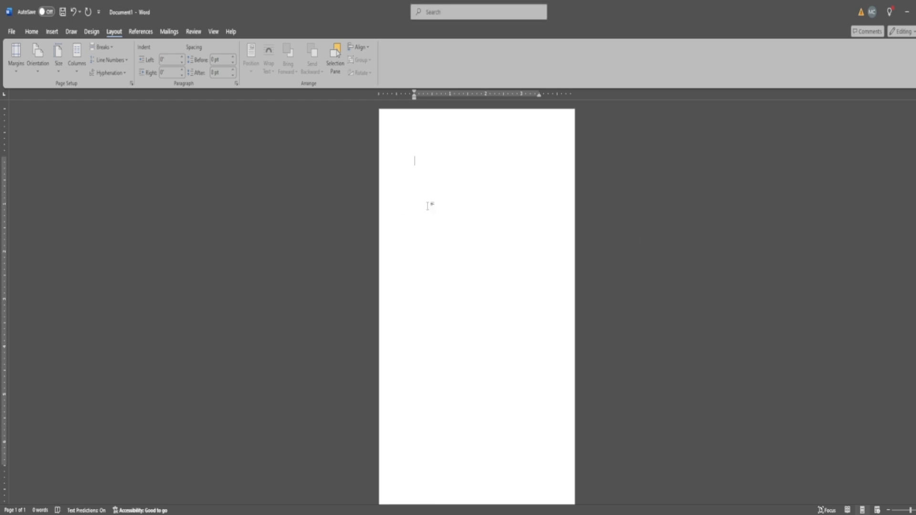
# Step: Review the custom paper size settings and the choices for which part of the document they apply to
pyautogui.click(62, 76)
pyautogui.click(111, 401)
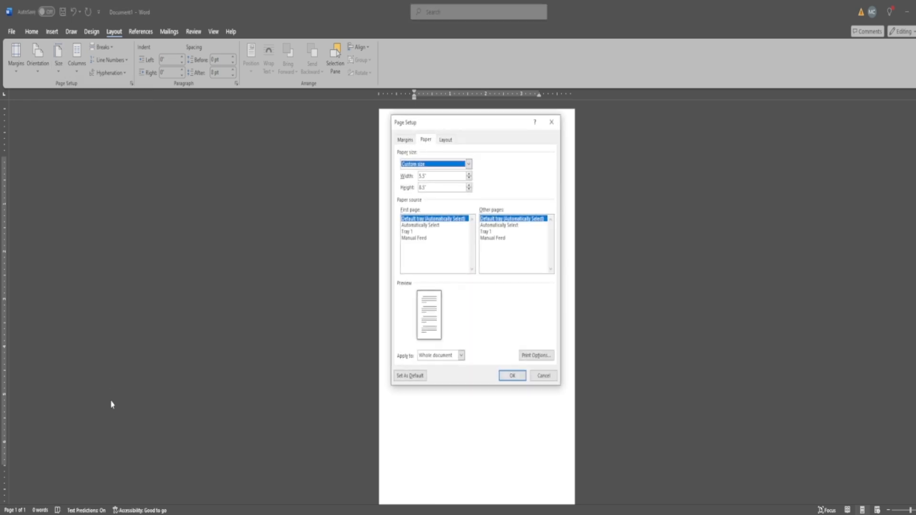
pyautogui.click(462, 357)
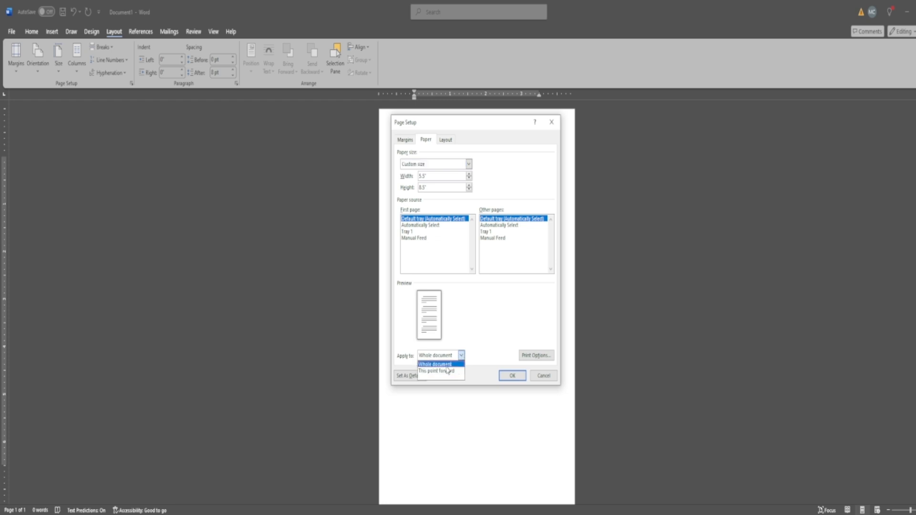
pyautogui.click(452, 365)
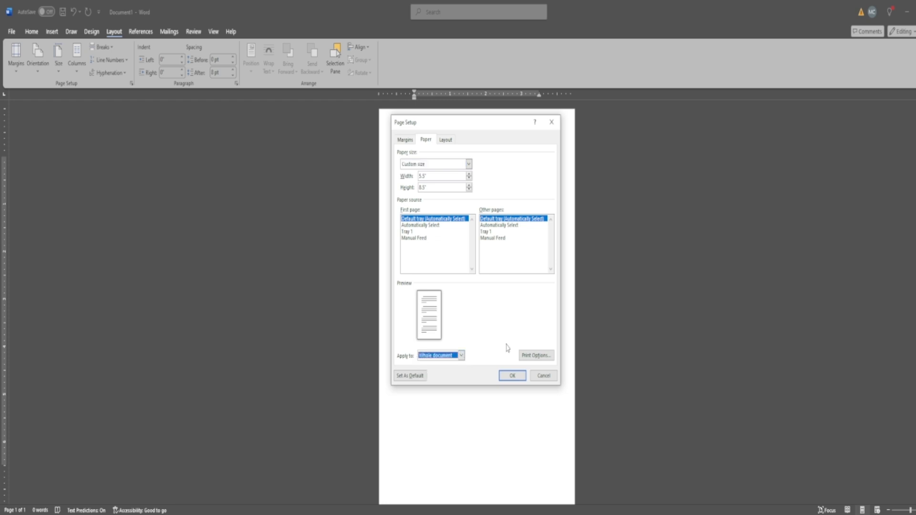
pyautogui.click(546, 376)
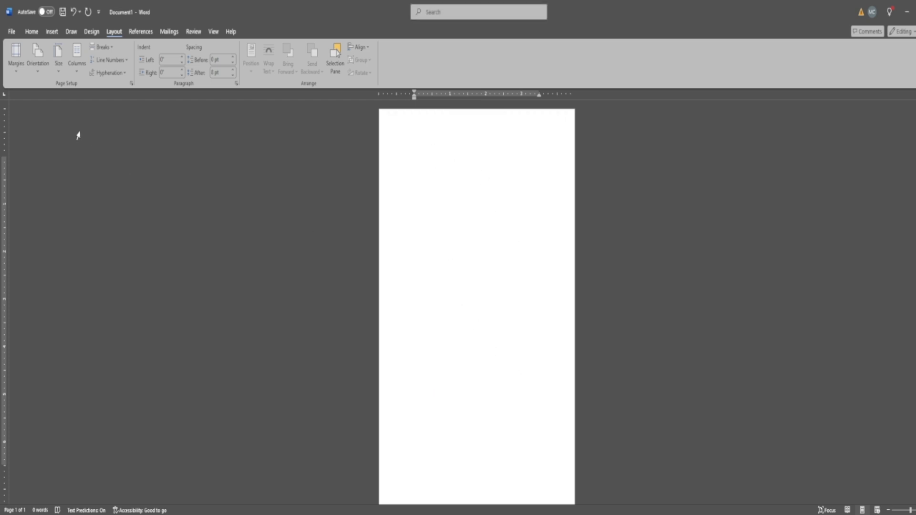
# Step: Try the Mirror margins option for multiple pages in the custom margin settings, and discard the changes
pyautogui.click(17, 71)
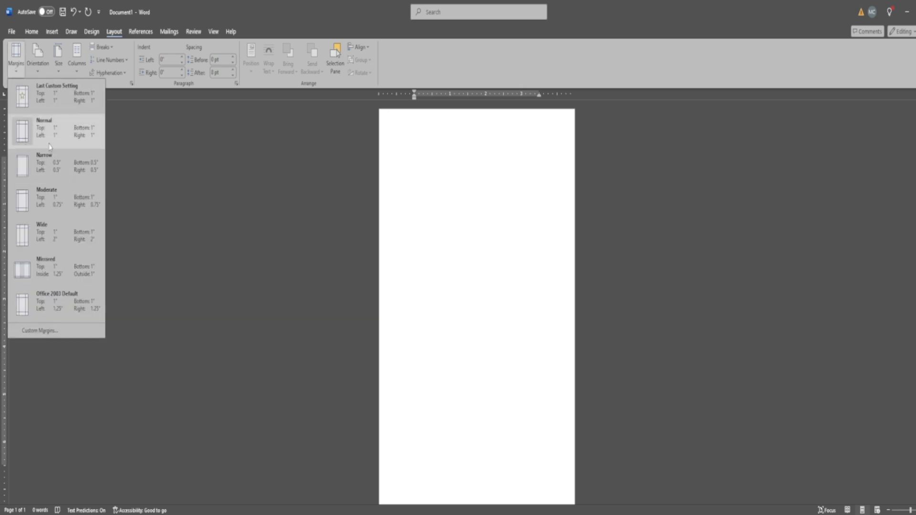
pyautogui.click(71, 334)
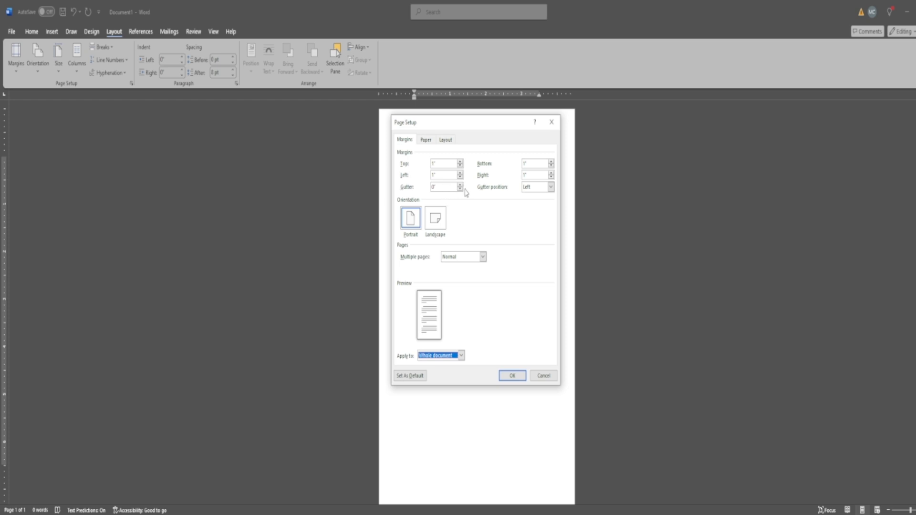
pyautogui.click(551, 188)
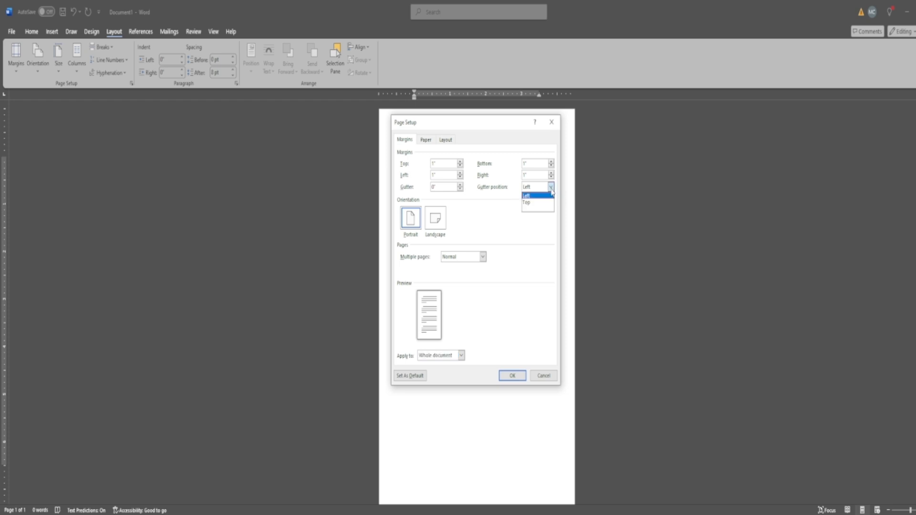
pyautogui.click(483, 258)
pyautogui.click(483, 258)
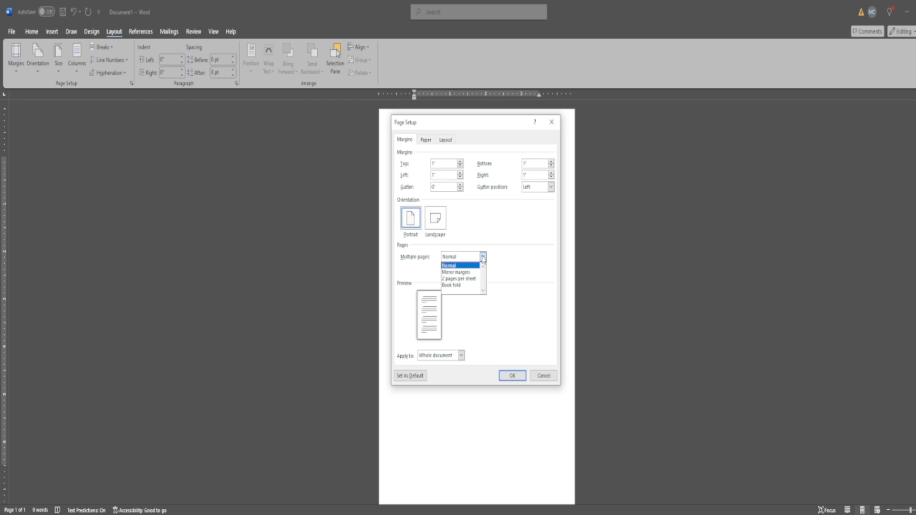
pyautogui.click(467, 274)
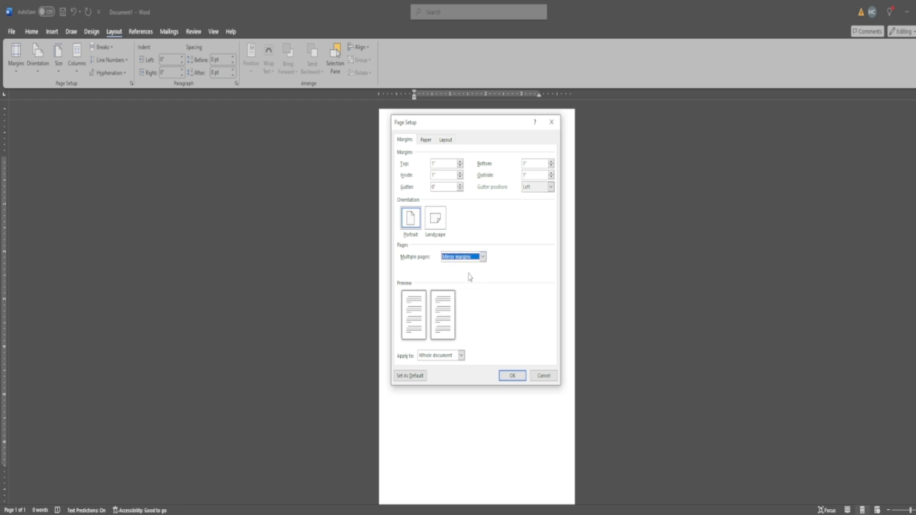
pyautogui.doubleClick(446, 187)
pyautogui.click(544, 376)
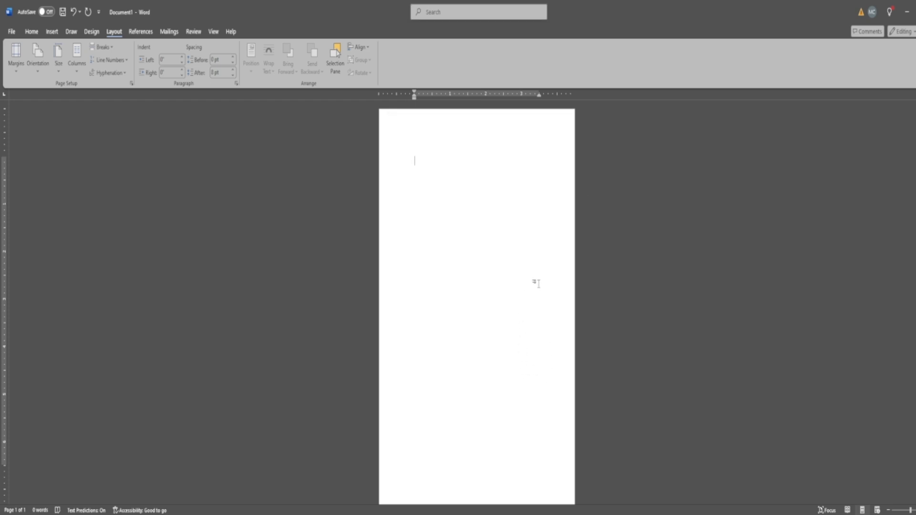
# Step: Modify the Normal style to use the Arimo font
pyautogui.click(33, 33)
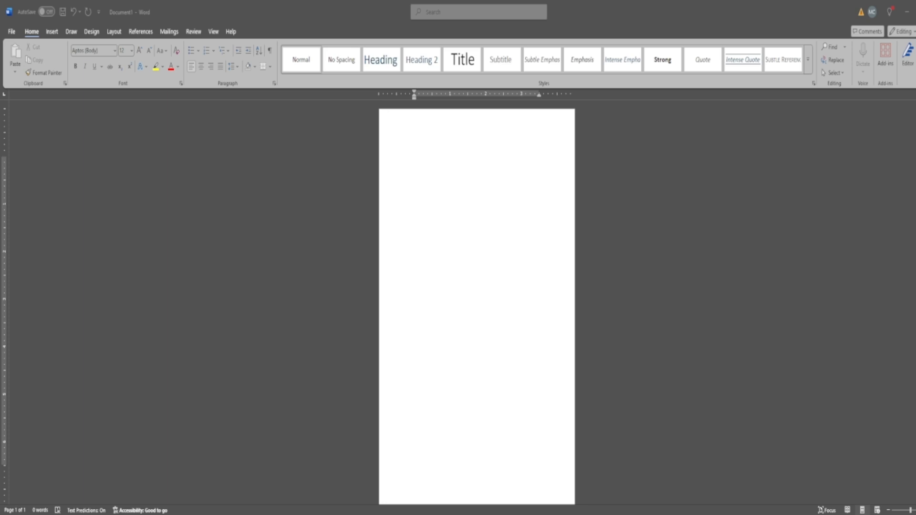
pyautogui.click(304, 61)
pyautogui.rightClick(305, 61)
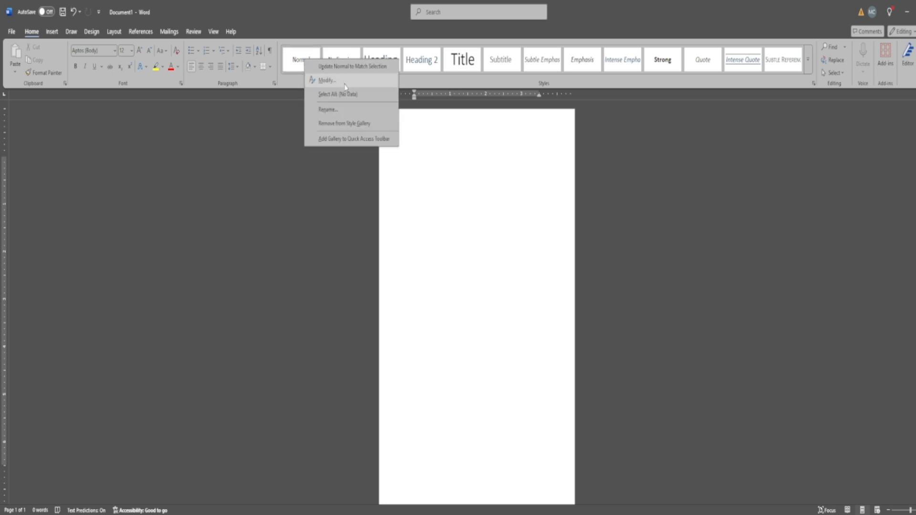
pyautogui.click(327, 80)
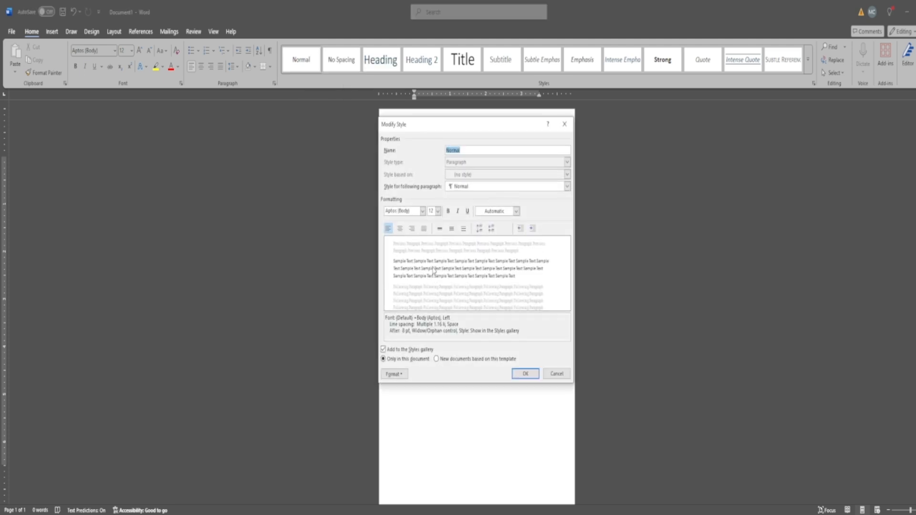
pyautogui.click(423, 212)
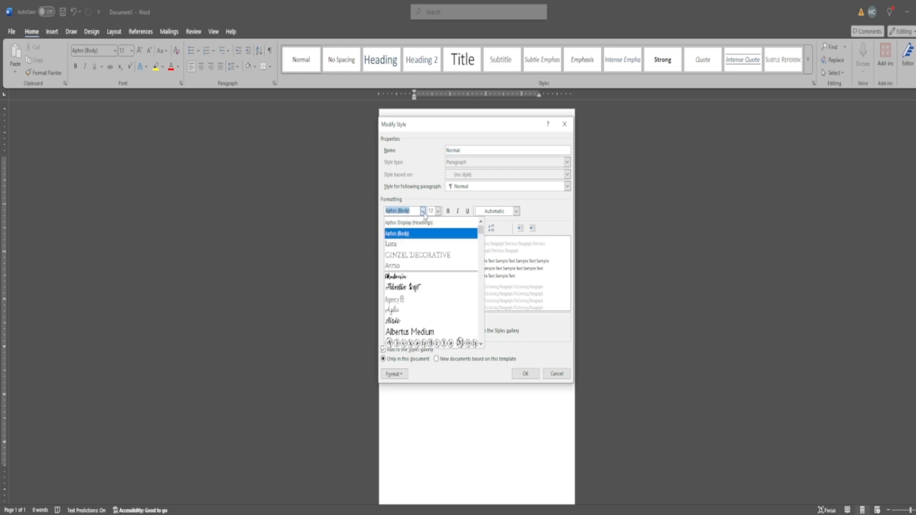
pyautogui.click(415, 265)
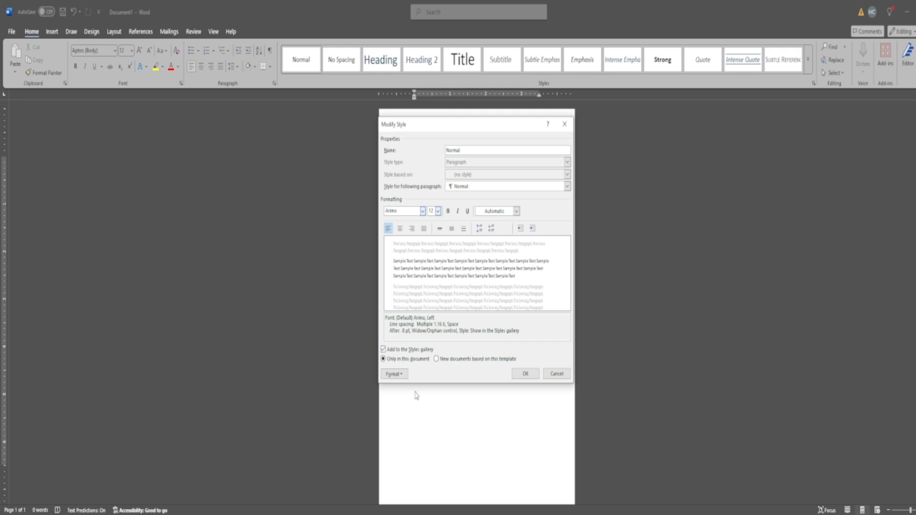
# Step: Set the Normal style's line spacing to Multiple at 1.3 and its spacing after paragraphs to 0
pyautogui.click(394, 374)
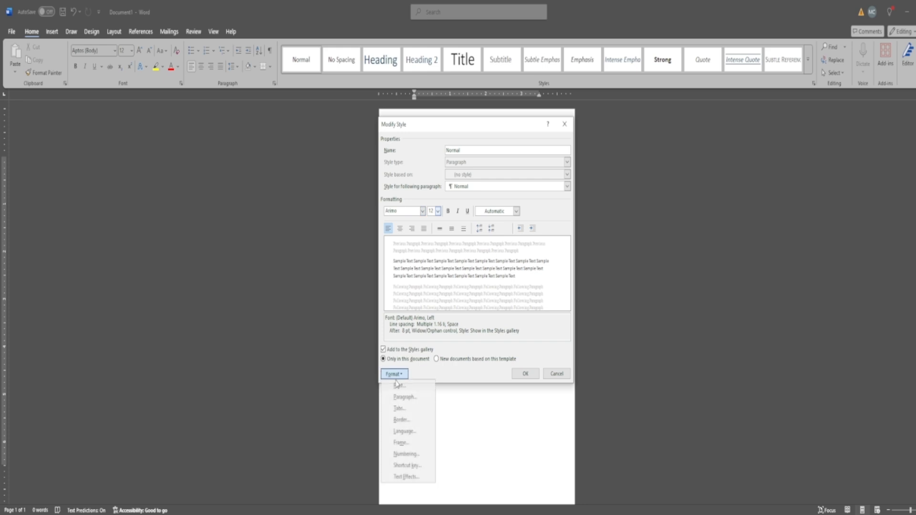
pyautogui.click(411, 398)
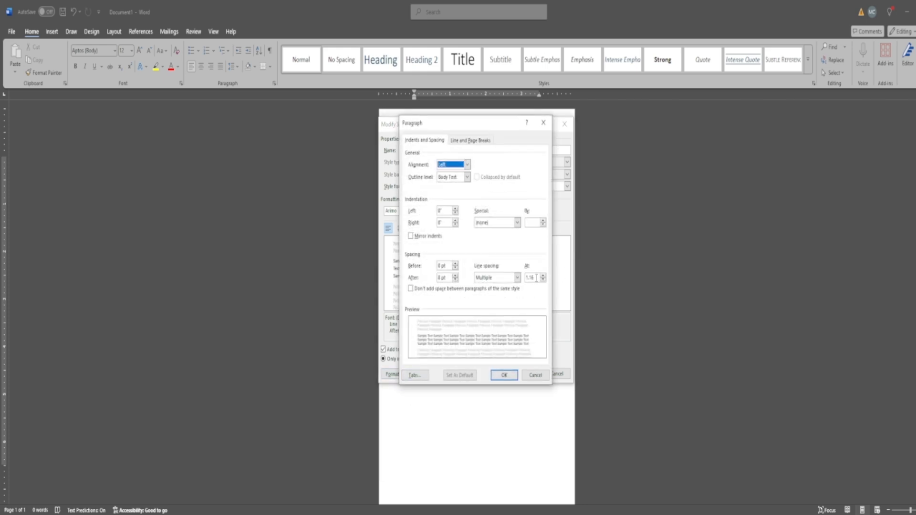
pyautogui.click(517, 278)
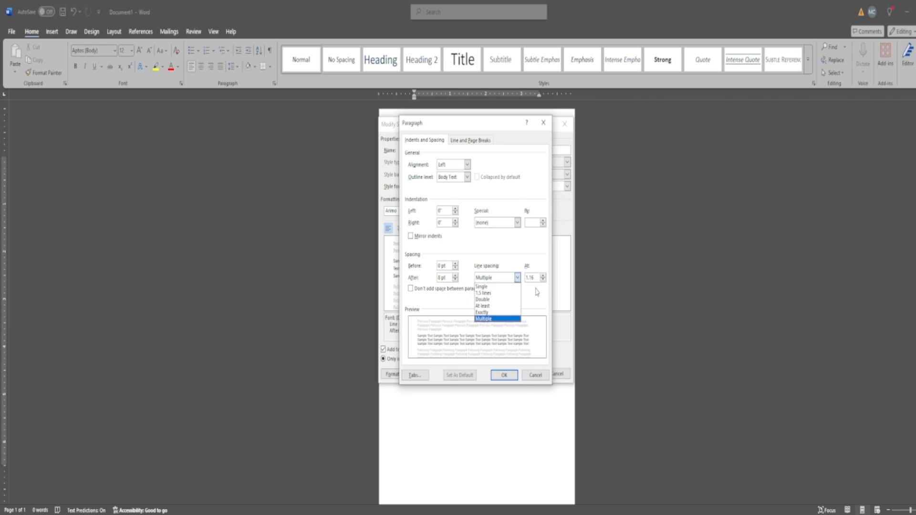
pyautogui.click(539, 278)
pyautogui.write('1')
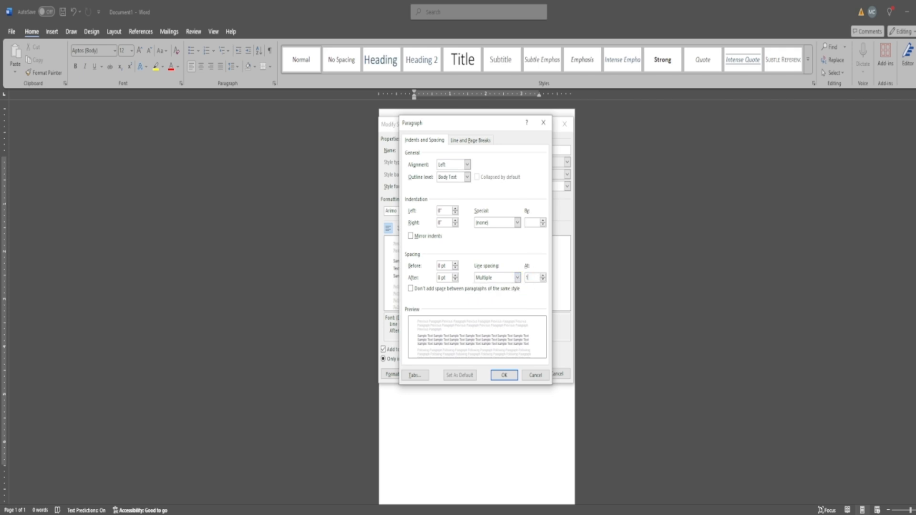
pyautogui.doubleClick(444, 278)
pyautogui.write('0')
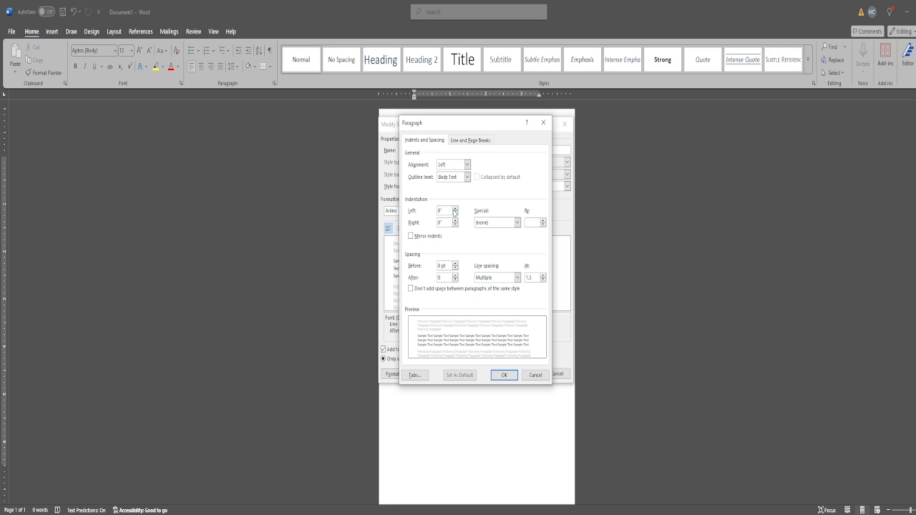
# Step: Give the Normal style a first-line indent of 0.25" with a left indent of 0, and apply the style changes
pyautogui.moveTo(449, 210); pyautogui.dragTo(400, 202)
pyautogui.write('.25')
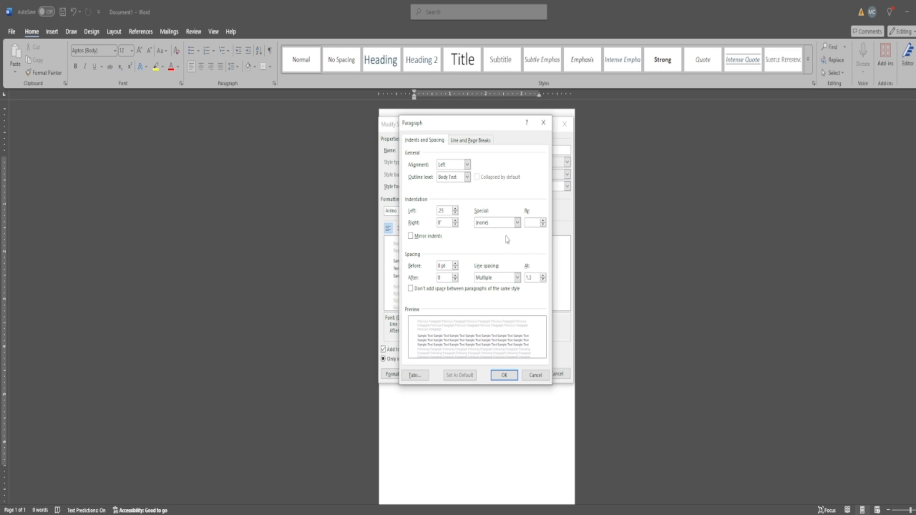
pyautogui.click(517, 223)
pyautogui.click(498, 241)
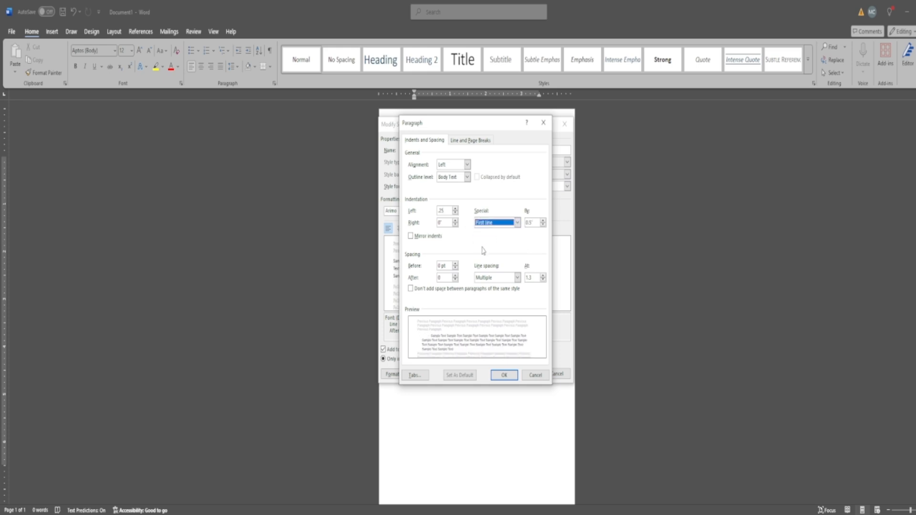
pyautogui.doubleClick(447, 210)
pyautogui.write('0')
pyautogui.doubleClick(533, 224)
pyautogui.write('.2')
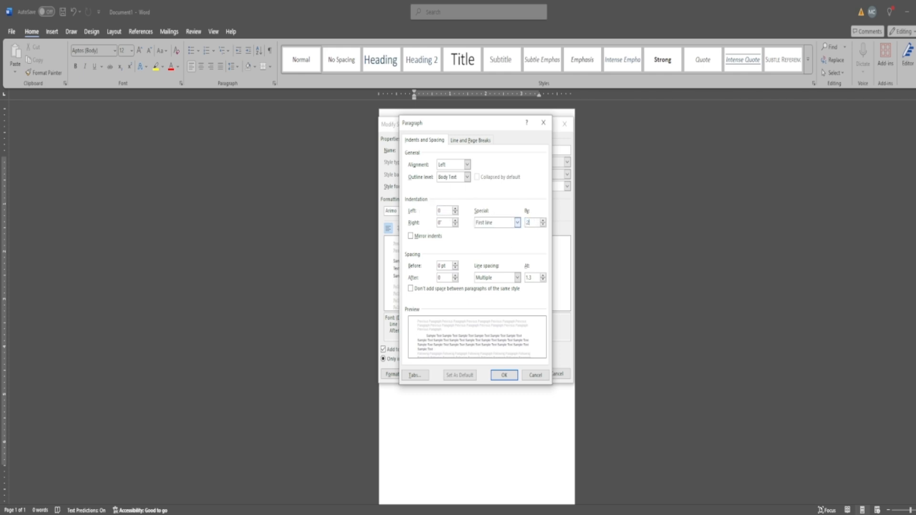
pyautogui.write('5')
pyautogui.click(514, 372)
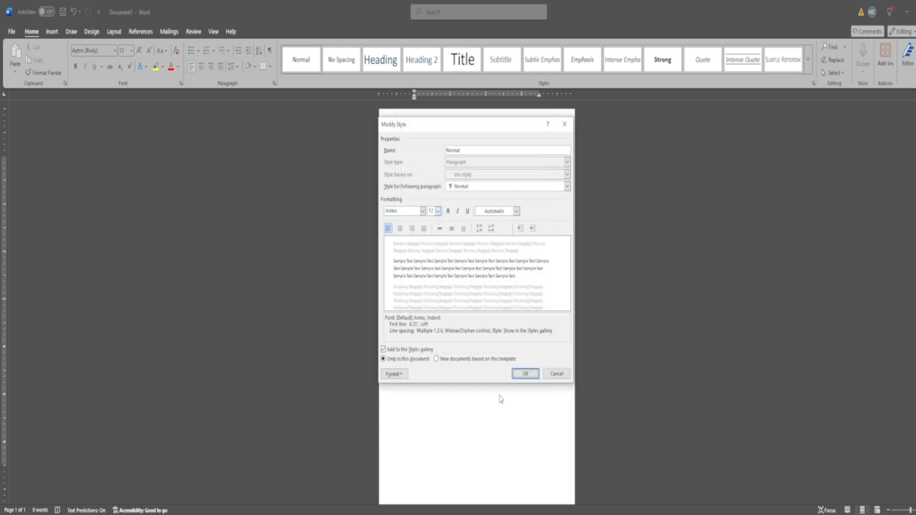
pyautogui.click(522, 372)
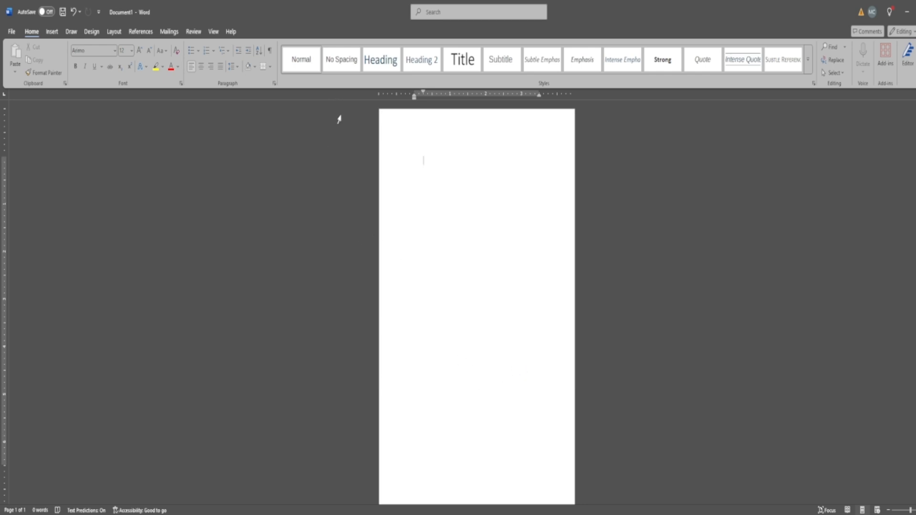
# Step: Rename the No Spacing style as First Paragraph
pyautogui.rightClick(350, 62)
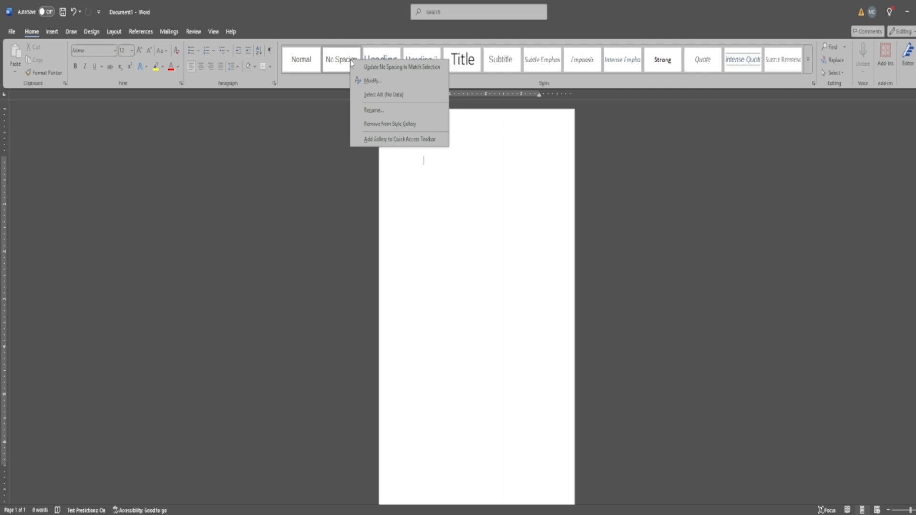
pyautogui.click(382, 111)
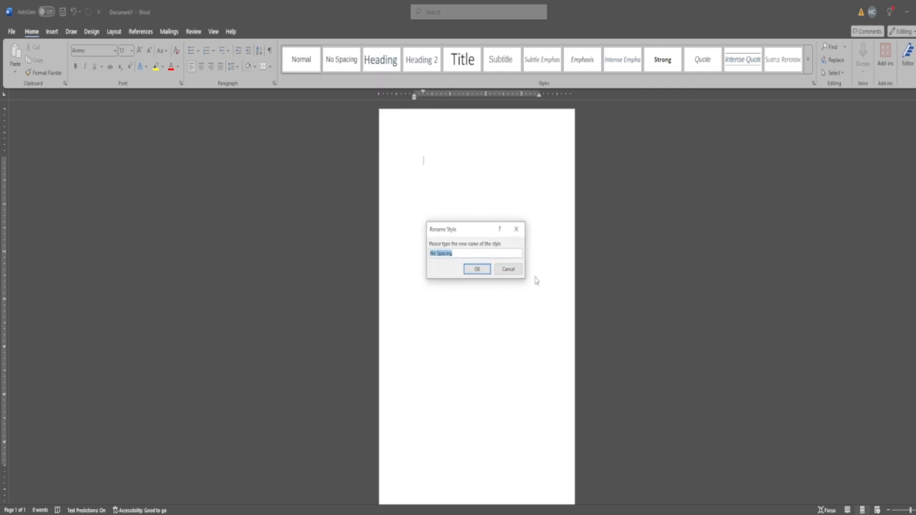
pyautogui.press('BackSpace')
pyautogui.write('First Paragraph')
pyautogui.click(479, 268)
# Step: Remove the first-line indent from the First Paragraph style and set its line spacing to Multiple at 1.3
pyautogui.rightClick(342, 54)
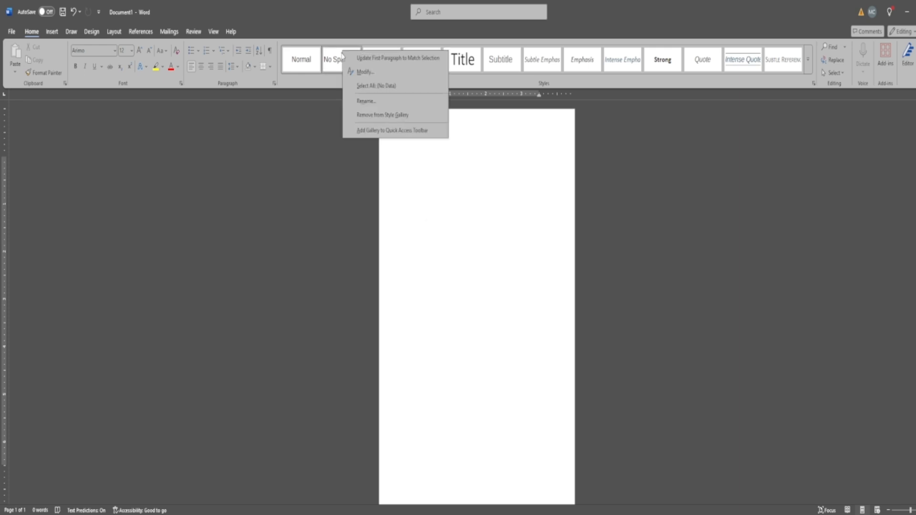
pyautogui.click(365, 71)
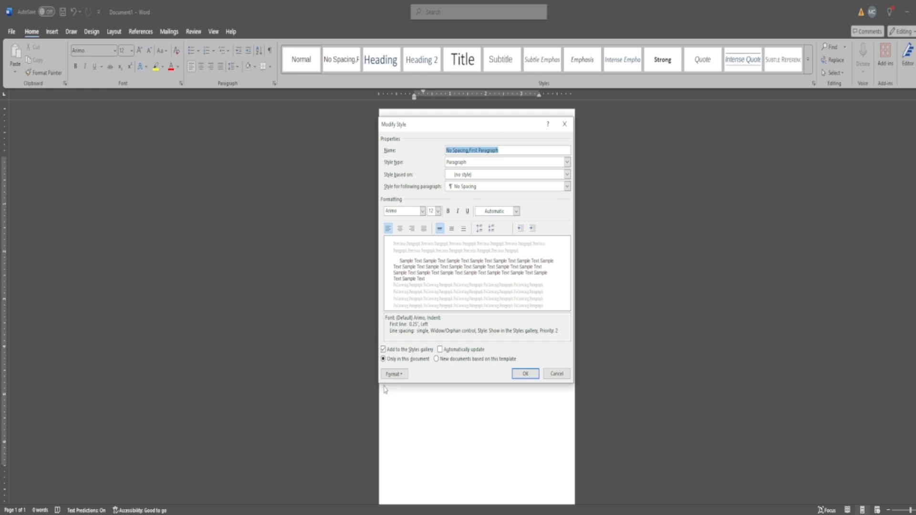
pyautogui.click(395, 374)
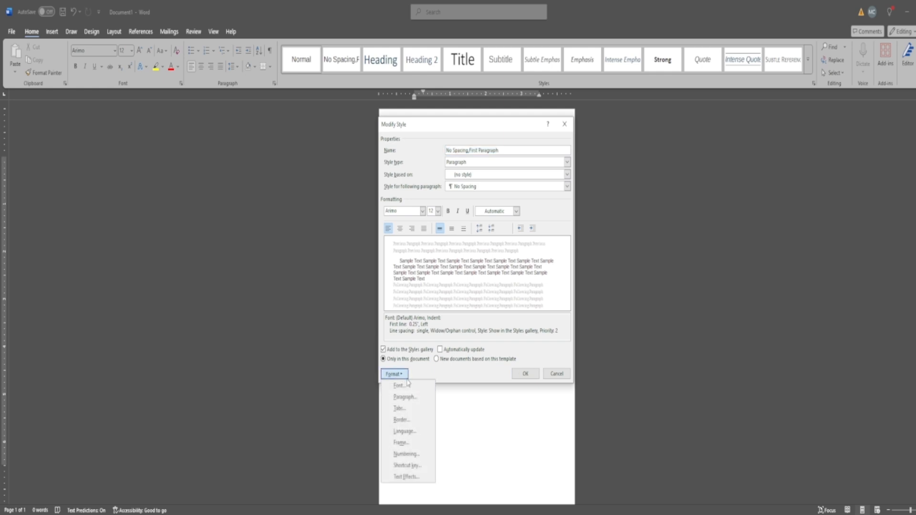
pyautogui.click(417, 402)
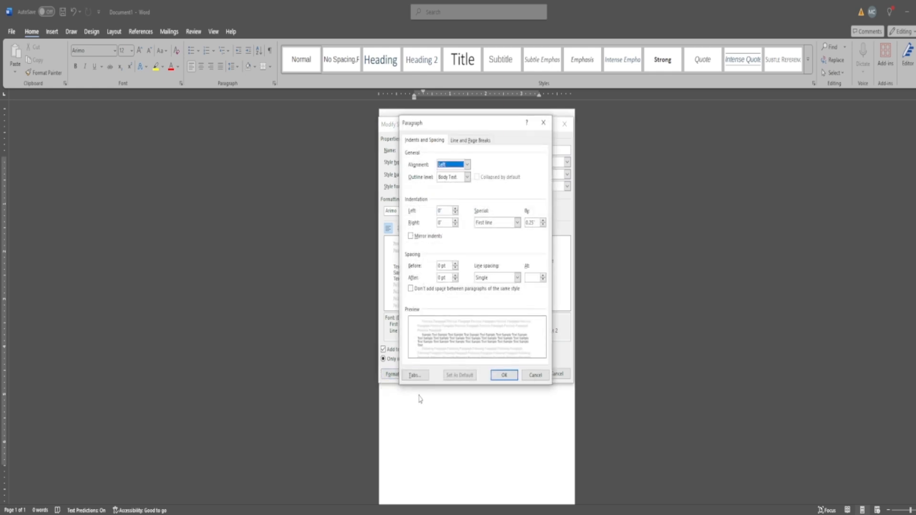
pyautogui.click(517, 222)
pyautogui.click(491, 232)
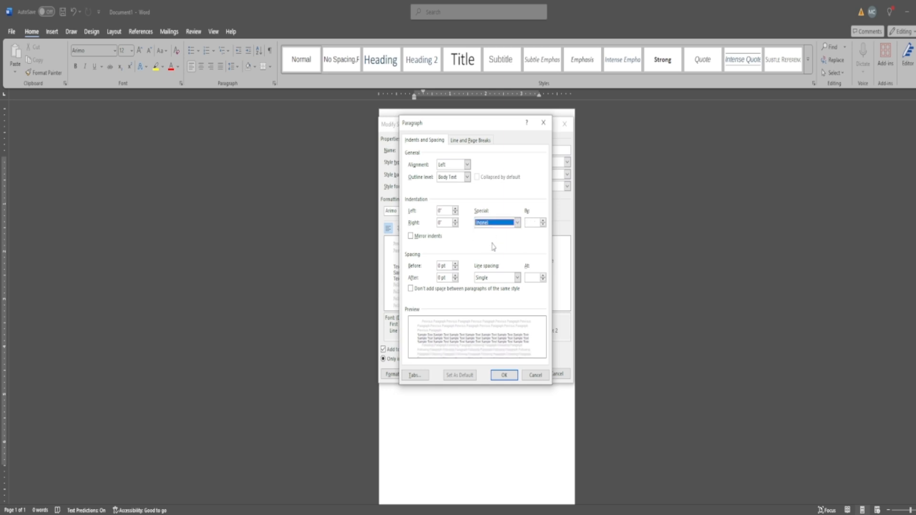
pyautogui.click(530, 277)
pyautogui.write('1.3')
pyautogui.click(504, 375)
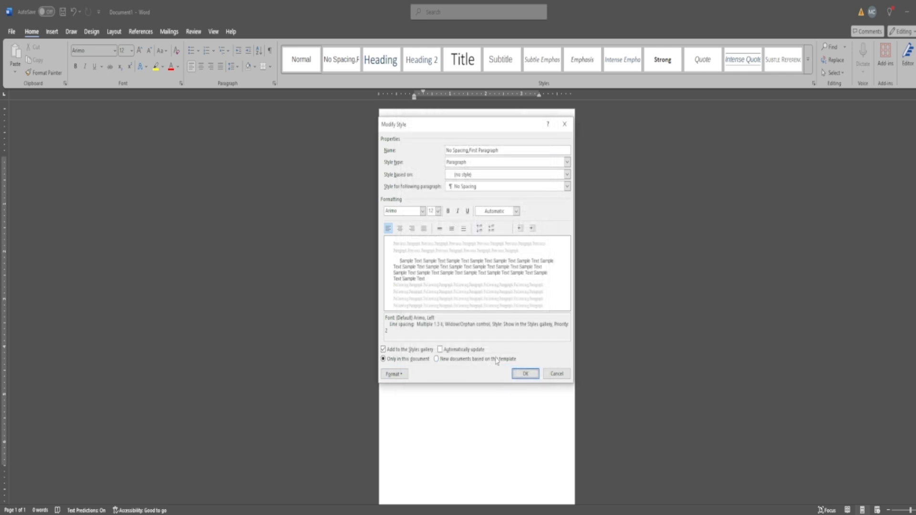
pyautogui.click(525, 374)
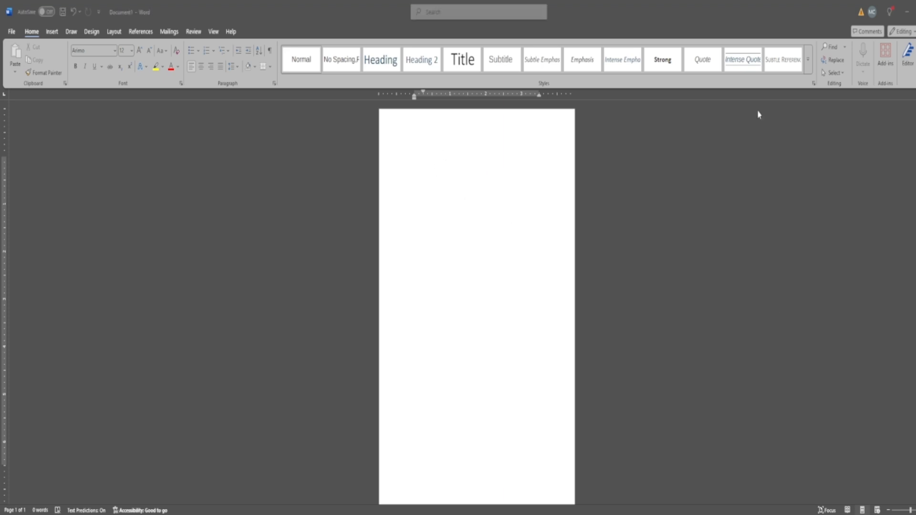
# Step: Modify the Heading 1 style to use the Cinzel Decorative font with centered alignment
pyautogui.rightClick(377, 59)
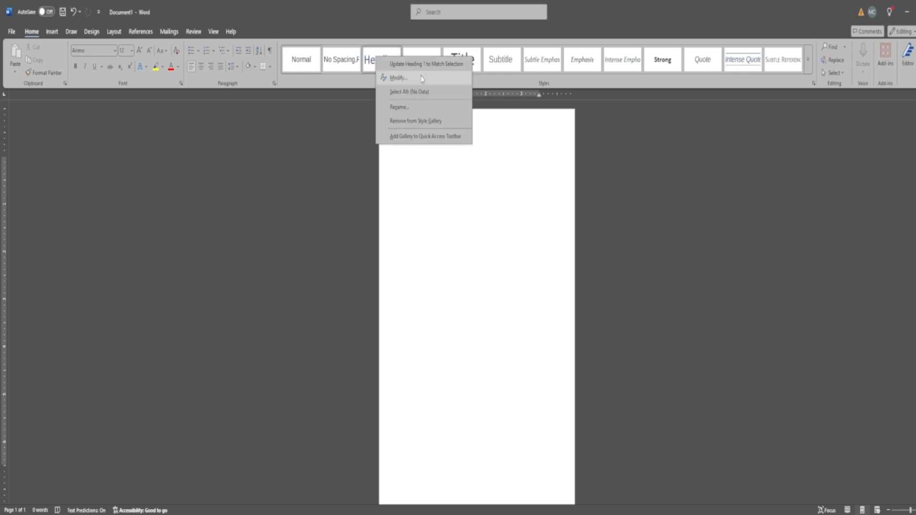
pyautogui.click(423, 79)
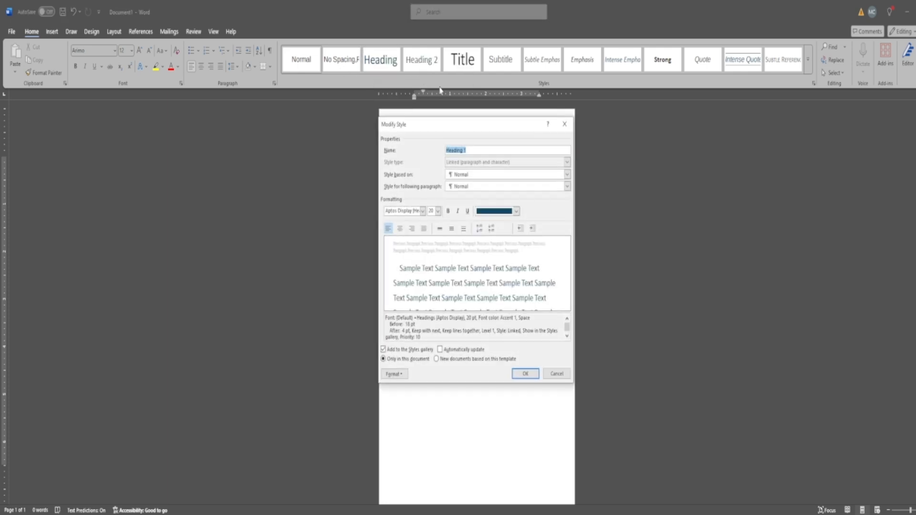
pyautogui.click(423, 211)
pyautogui.click(428, 267)
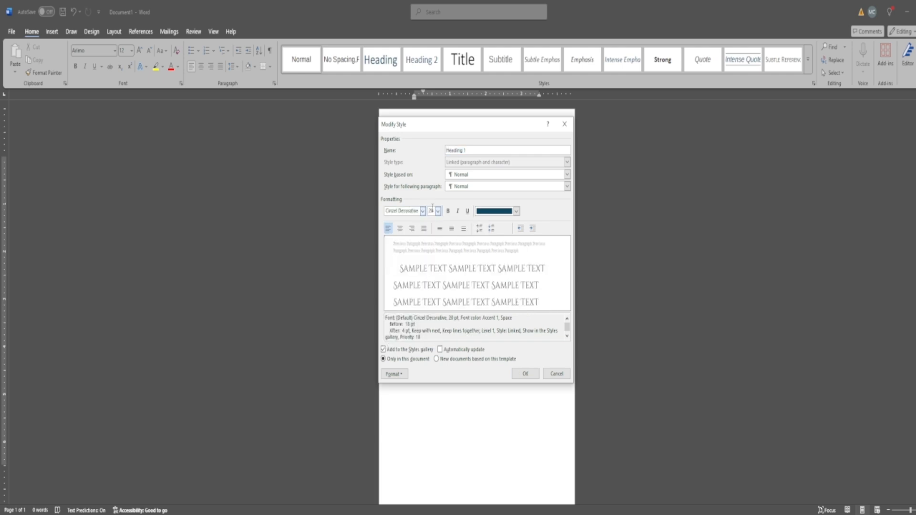
pyautogui.click(400, 230)
# Step: Set the Heading 1 style's special indentation to none and apply the style changes
pyautogui.click(394, 374)
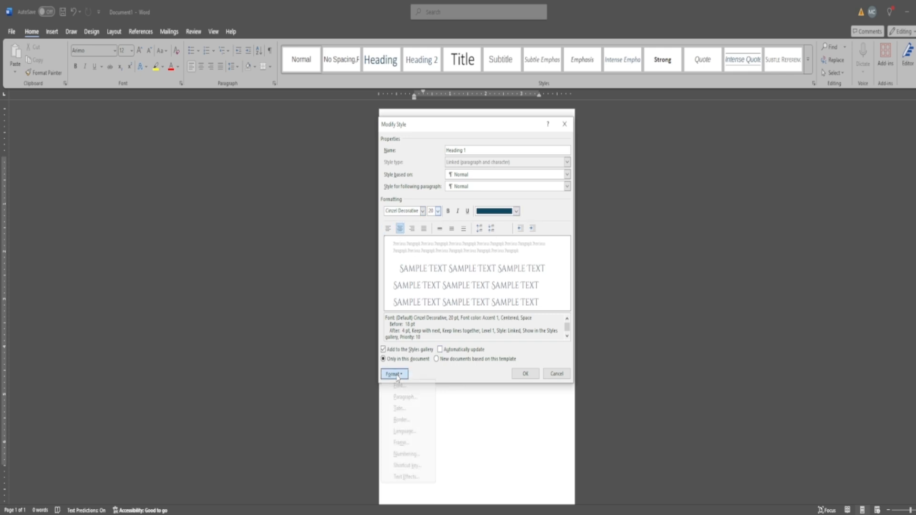
pyautogui.click(416, 402)
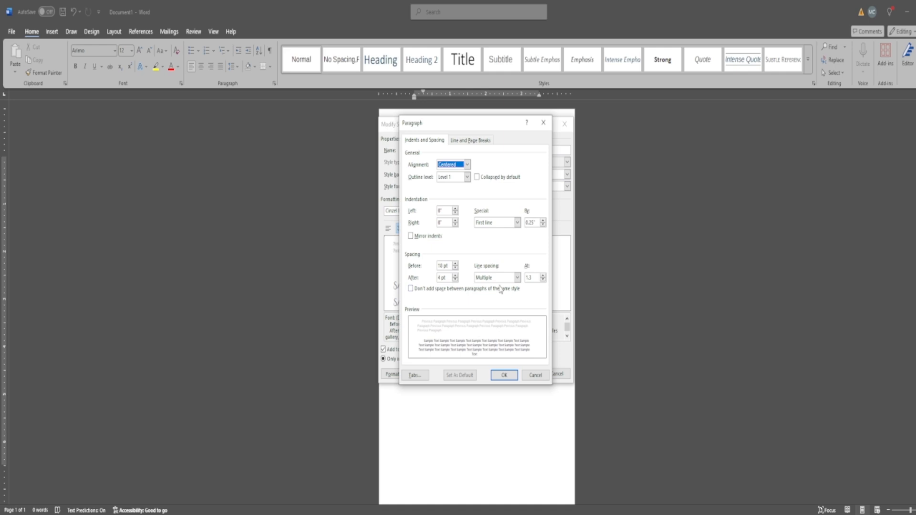
pyautogui.click(517, 222)
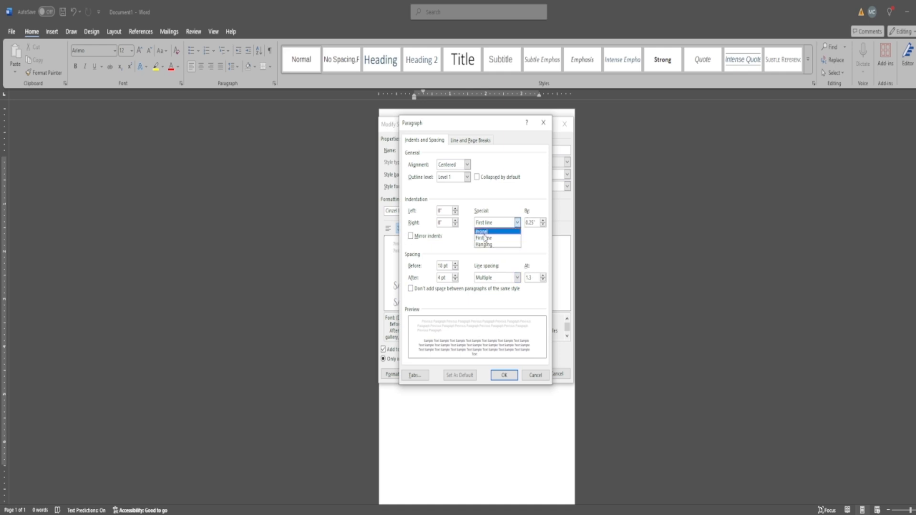
pyautogui.click(486, 230)
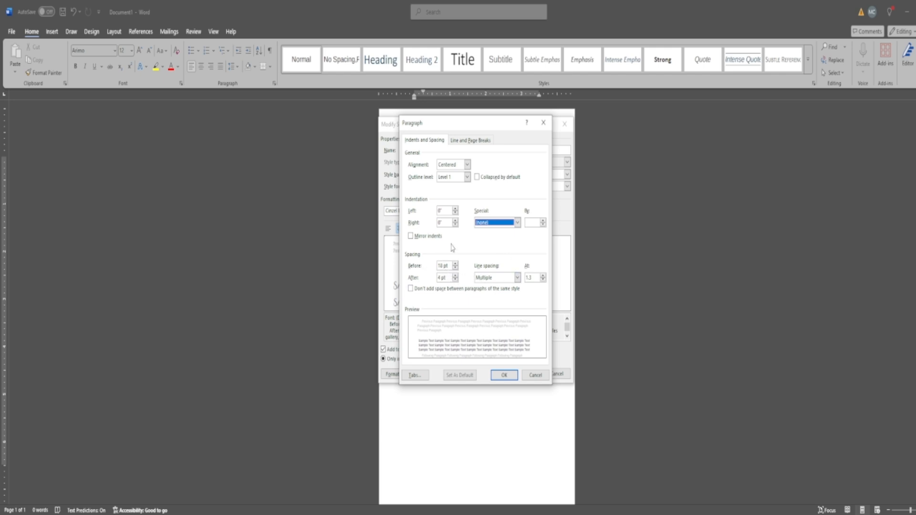
pyautogui.click(504, 376)
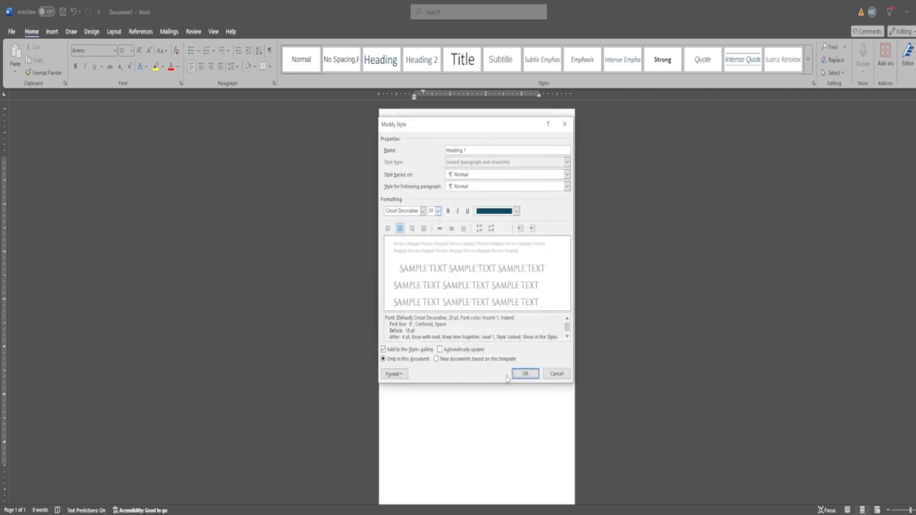
pyautogui.click(526, 374)
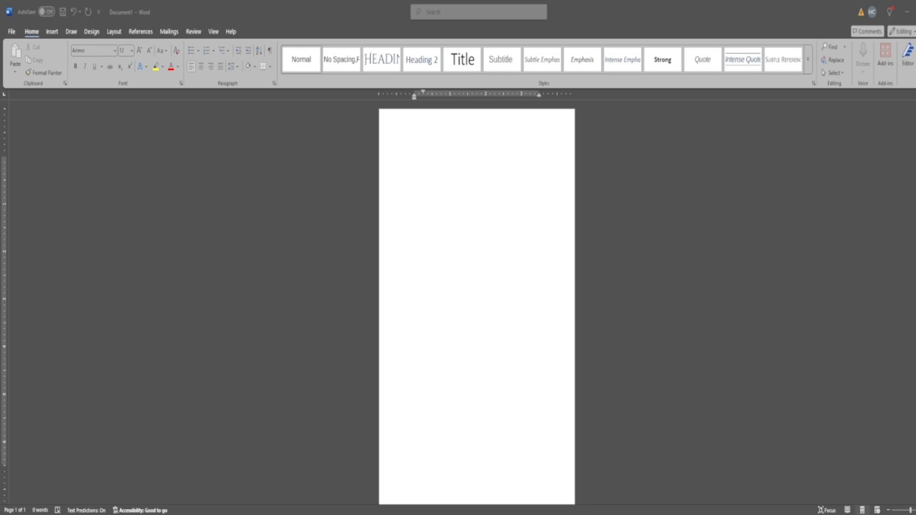
# Step: Set the Heading 1 style's paragraph spacing before and after to 0
pyautogui.rightClick(411, 67)
pyautogui.click(412, 78)
pyautogui.click(396, 375)
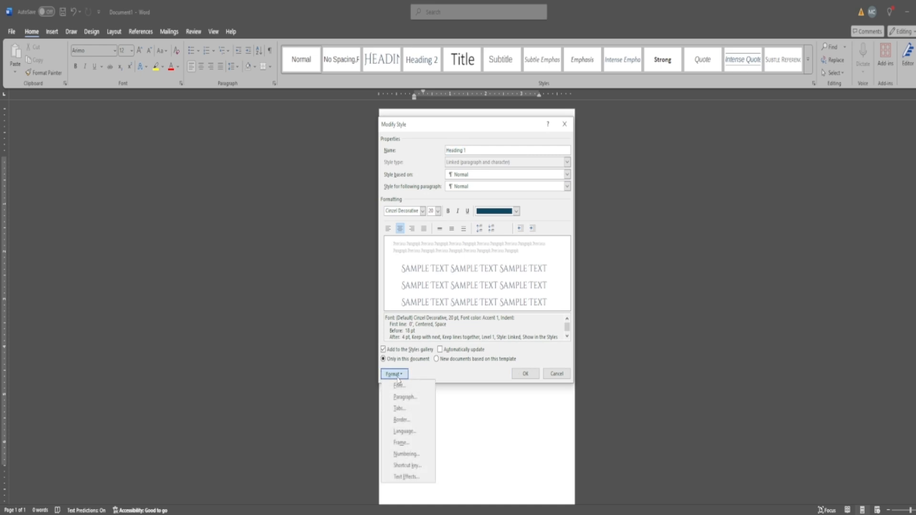
pyautogui.click(405, 397)
pyautogui.moveTo(448, 266); pyautogui.dragTo(429, 277)
pyautogui.write('00')
pyautogui.press('Tab')
# Step: Set the Heading 1 style's line spacing to Single and apply the style changes
pyautogui.press('Tab')
pyautogui.press('BackSpace')
pyautogui.click(504, 376)
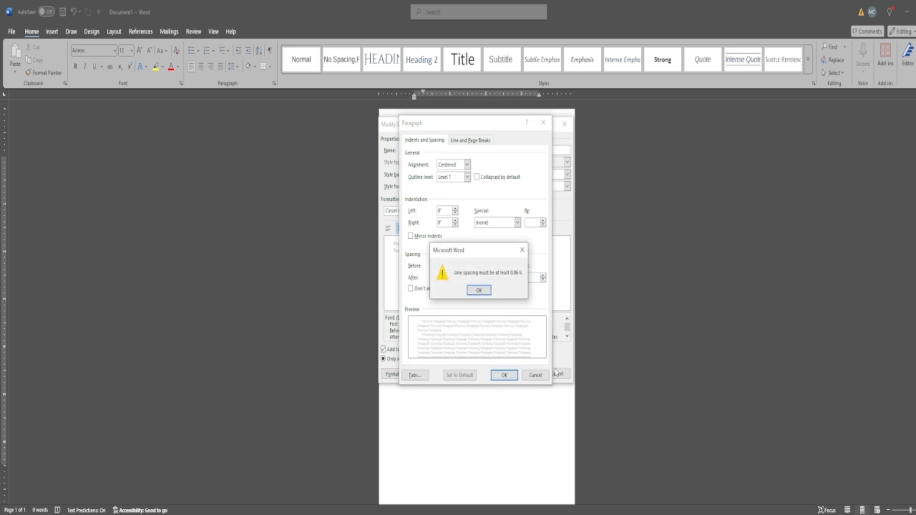
pyautogui.click(478, 291)
pyautogui.click(517, 278)
pyautogui.click(499, 286)
pyautogui.click(504, 375)
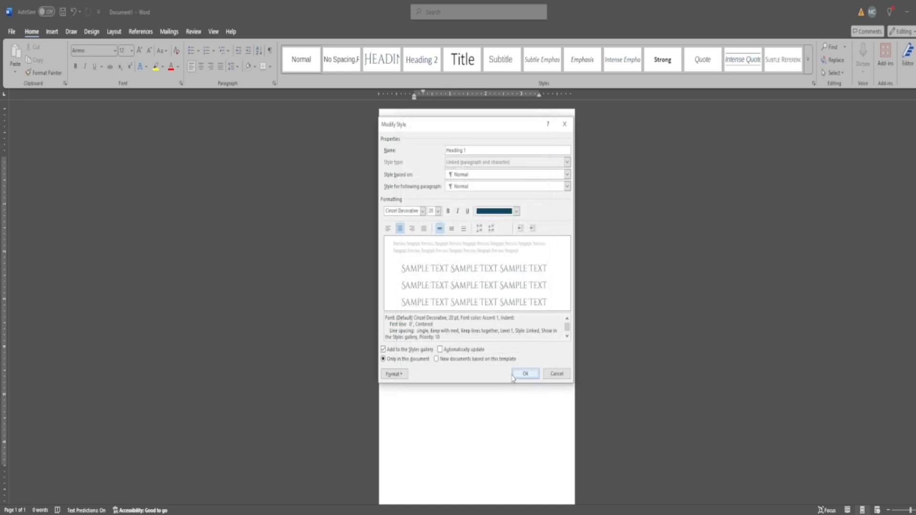
pyautogui.click(527, 375)
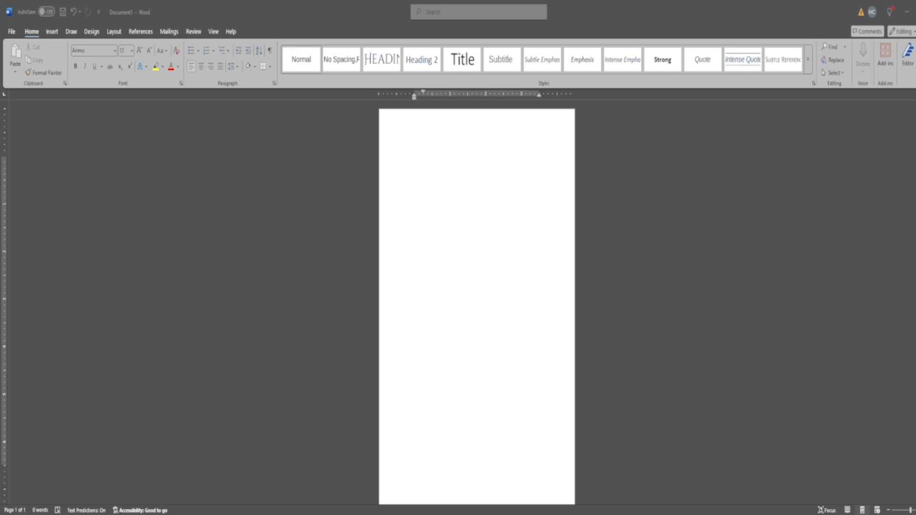
# Step: Modify the Heading 2 style to use the Lora font at 20 pt in the Automatic color
pyautogui.rightClick(429, 61)
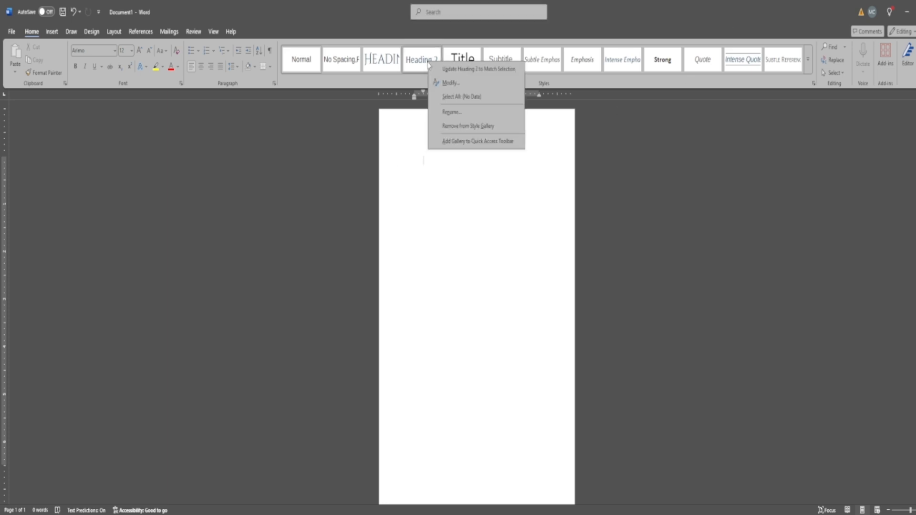
pyautogui.click(450, 83)
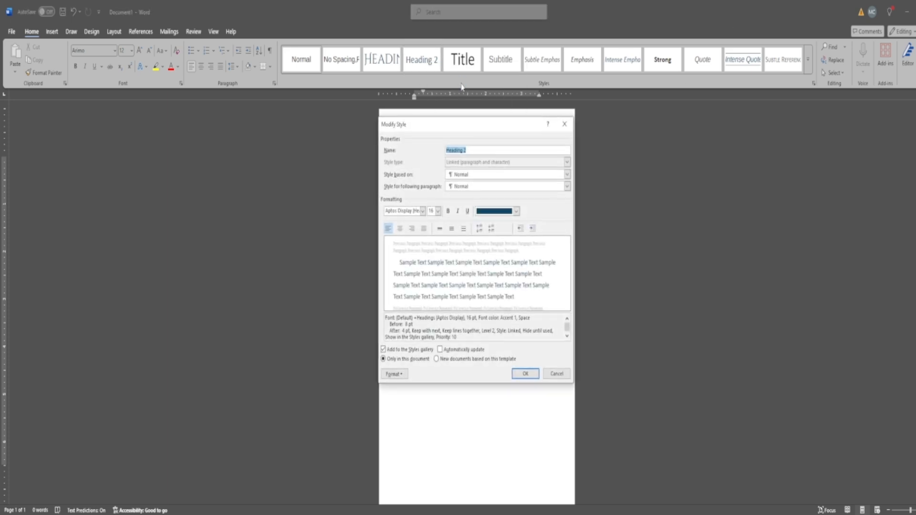
pyautogui.click(422, 211)
pyautogui.click(402, 266)
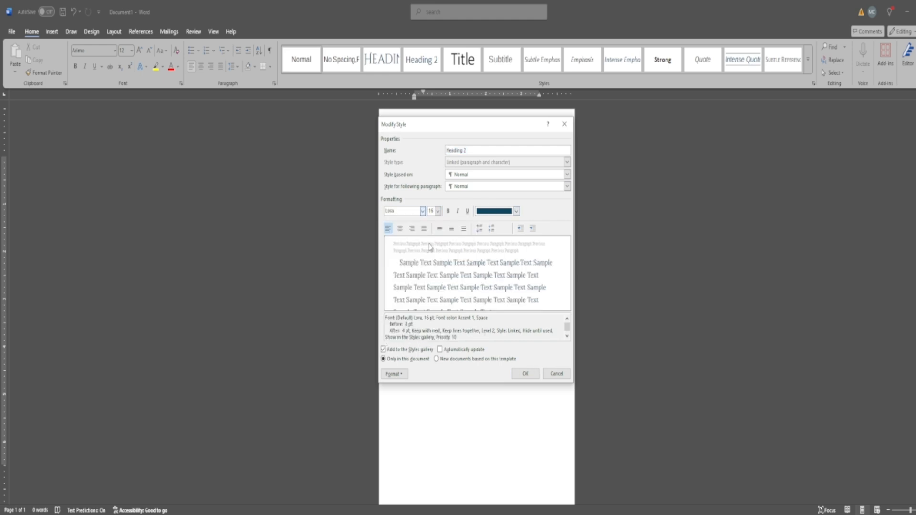
pyautogui.click(438, 213)
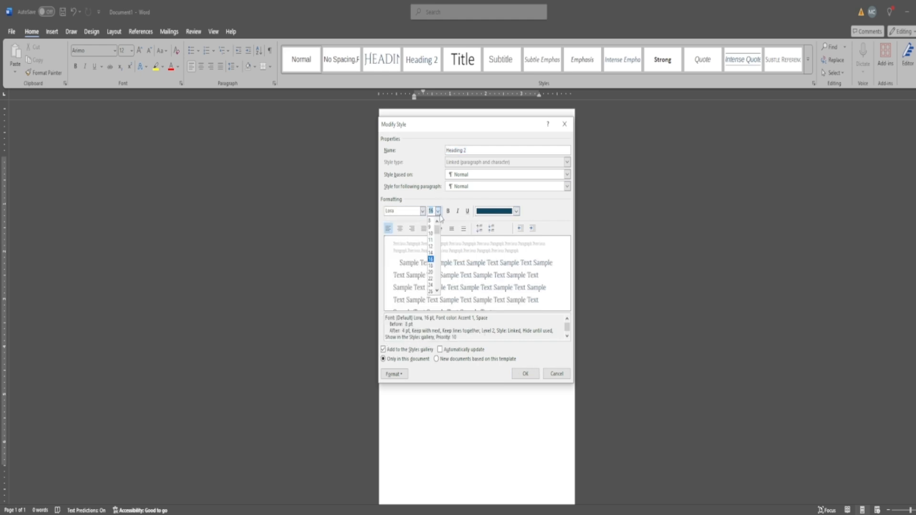
pyautogui.click(431, 272)
pyautogui.click(516, 211)
pyautogui.click(494, 228)
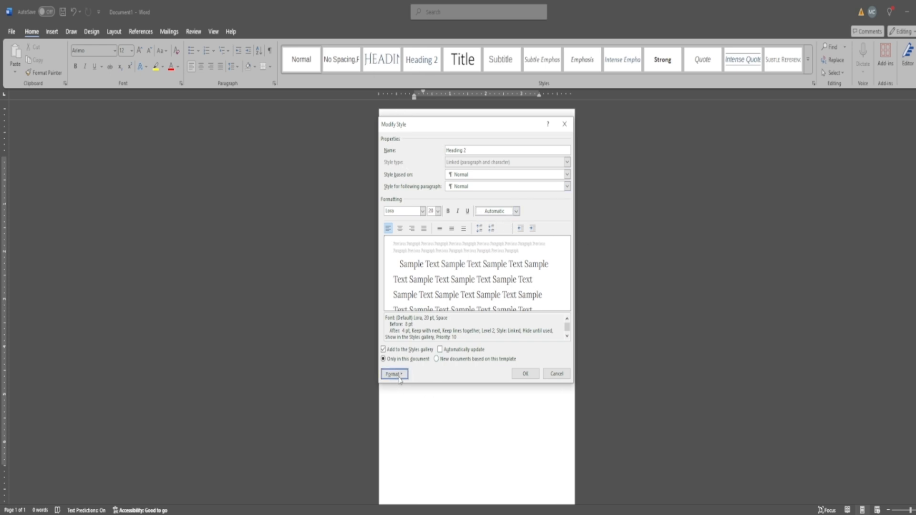
# Step: Set the Heading 2 style's special indentation to none and its line spacing to Single
pyautogui.click(383, 376)
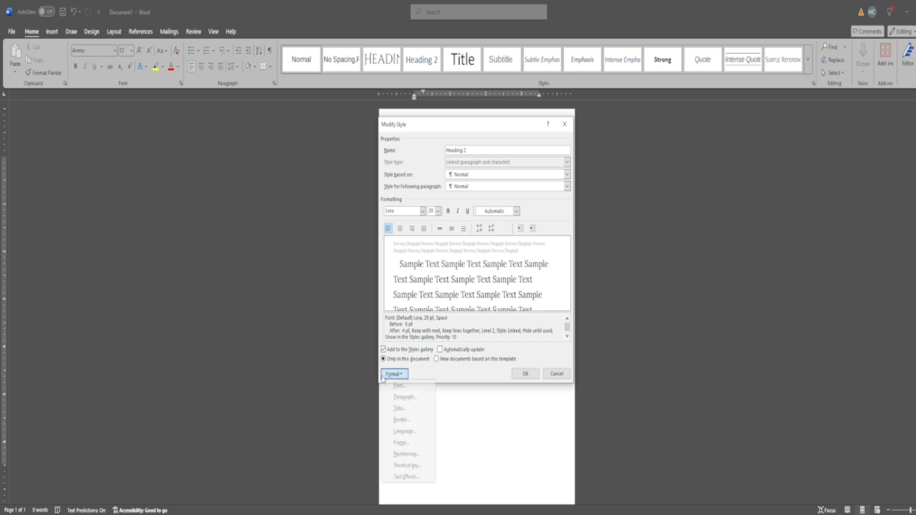
pyautogui.click(411, 397)
pyautogui.click(516, 228)
pyautogui.click(517, 232)
pyautogui.click(517, 278)
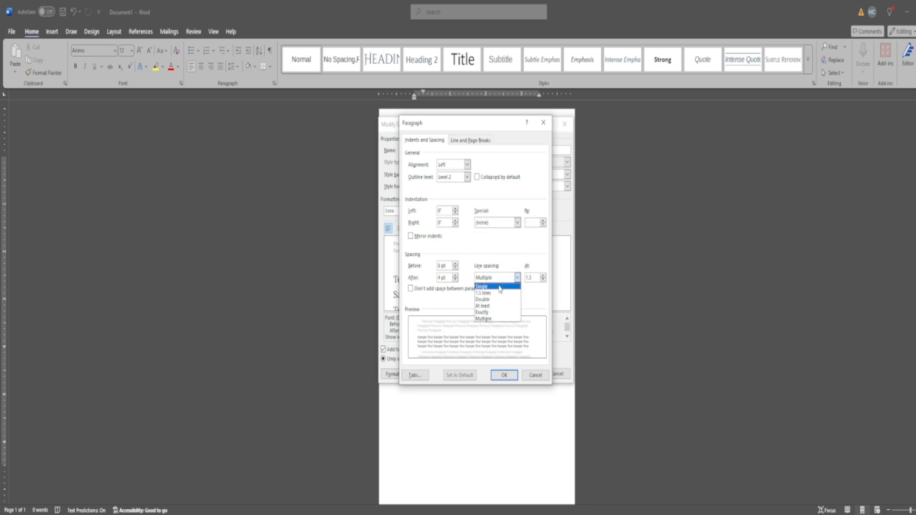
pyautogui.click(500, 287)
# Step: Set the Heading 2 style's spacing before and after to 0 and apply the style changes
pyautogui.doubleClick(444, 266)
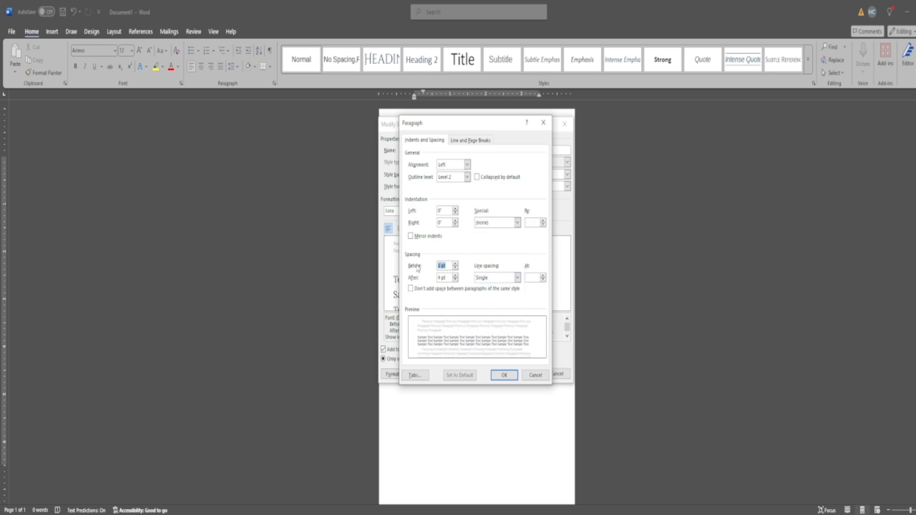
pyautogui.write('0')
pyautogui.press('Tab')
pyautogui.write('0')
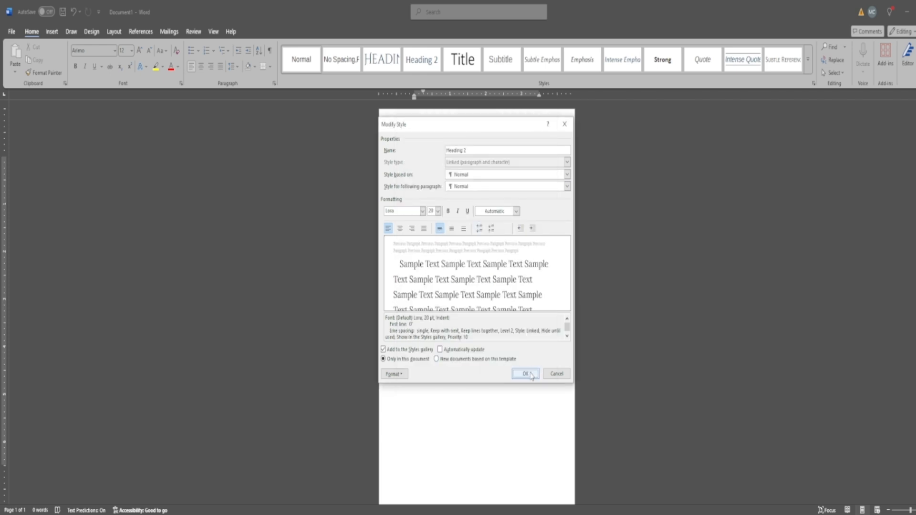
pyautogui.click(526, 374)
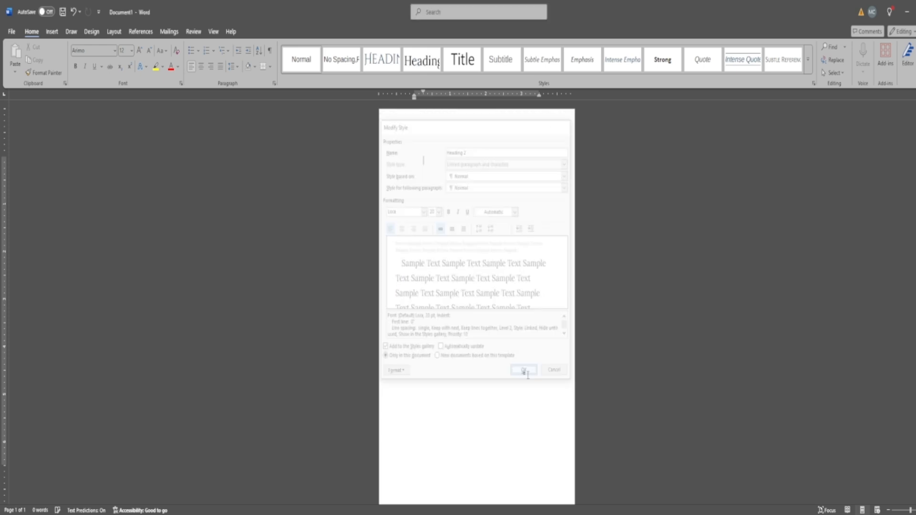
# Step: Change the Heading 1 style's font color to Automatic
pyautogui.rightClick(380, 60)
pyautogui.click(410, 86)
pyautogui.click(517, 211)
pyautogui.click(496, 222)
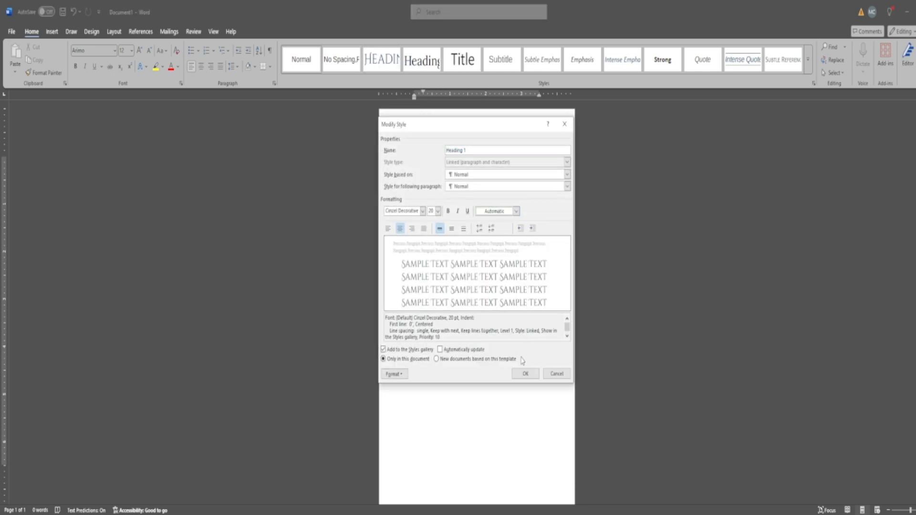
pyautogui.click(525, 374)
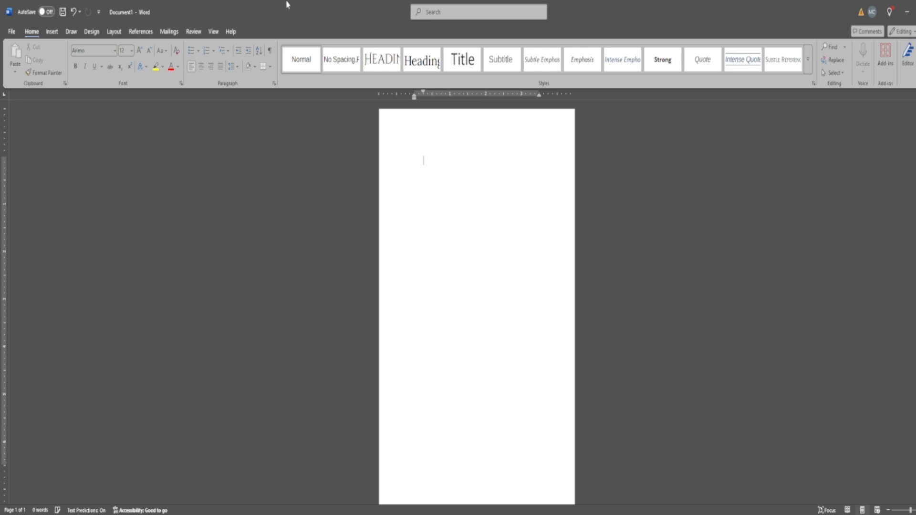
pyautogui.rightClick(350, 64)
pyautogui.click(391, 85)
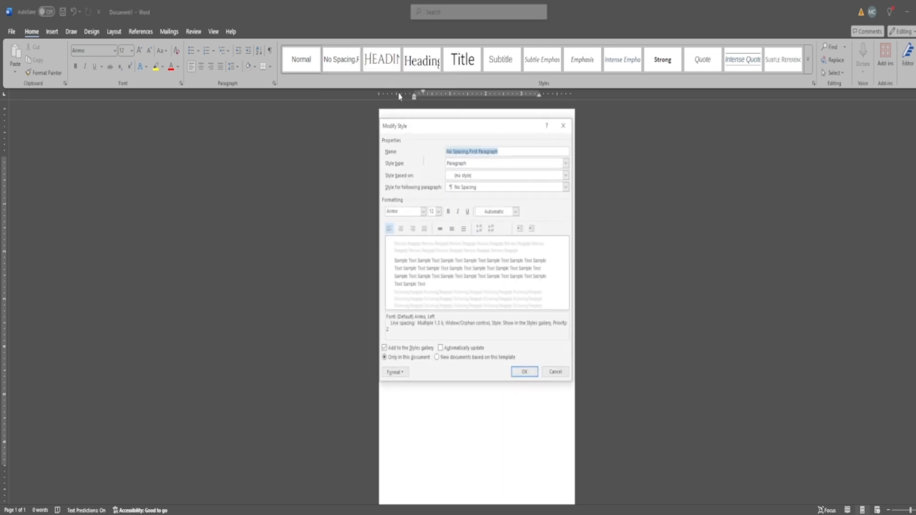
pyautogui.click(565, 124)
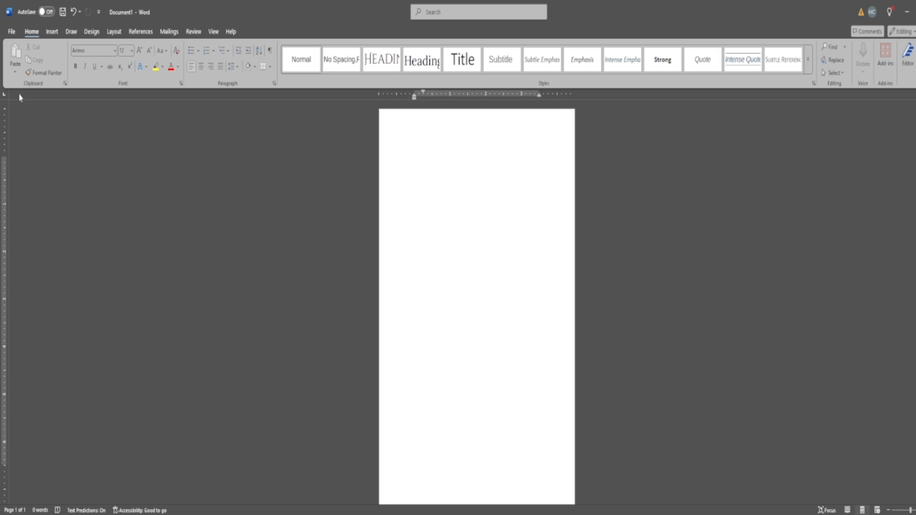
# Step: Insert a page break at the start of the blank document to add a second page
pyautogui.click(52, 32)
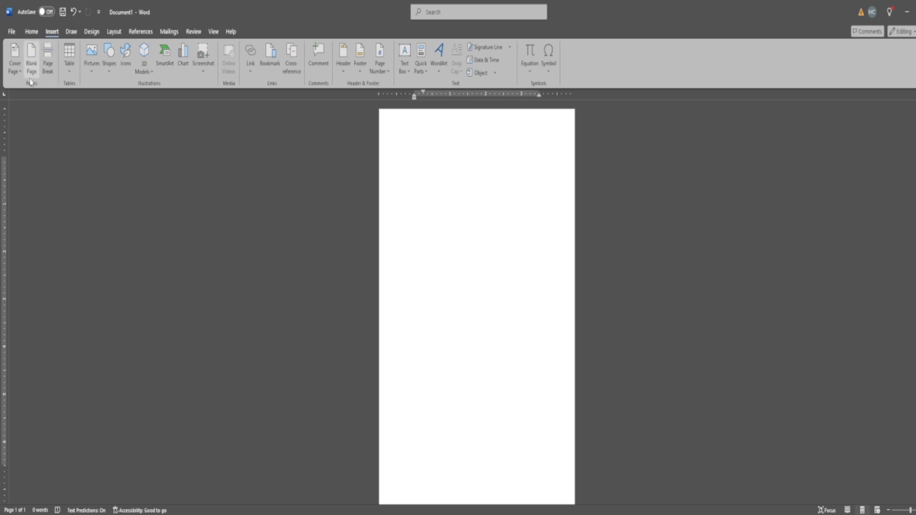
pyautogui.click(71, 32)
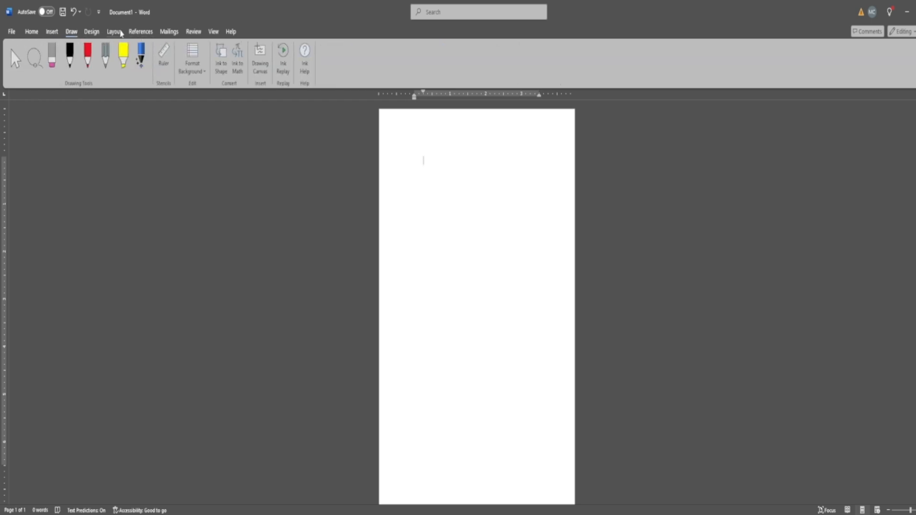
pyautogui.click(117, 32)
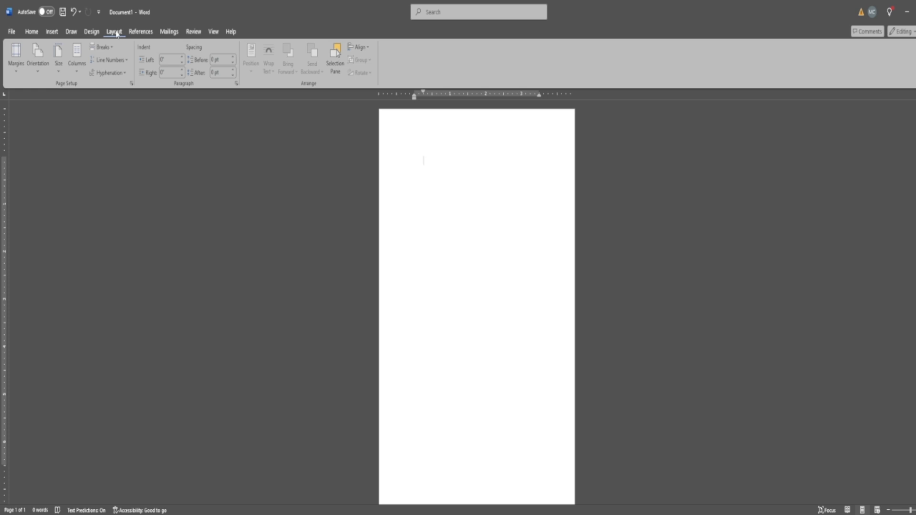
pyautogui.click(111, 48)
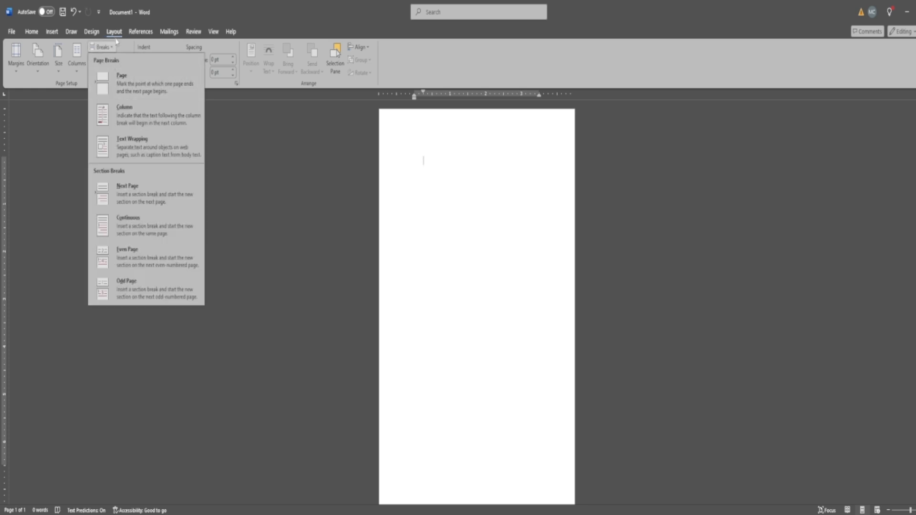
pyautogui.click(136, 86)
pyautogui.scroll(-6, 499, 311)
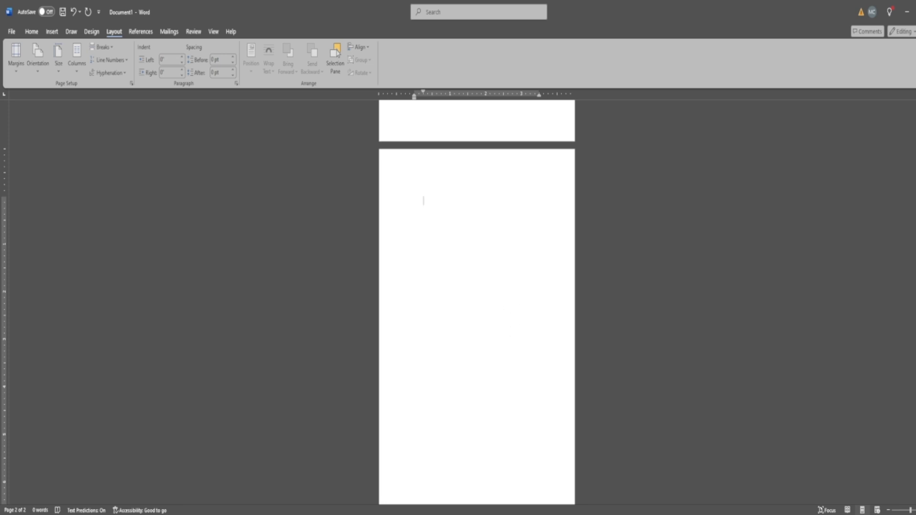
# Step: Apply the Heading 2 style to the empty line on the second page and modify that style to be centered
pyautogui.click(31, 31)
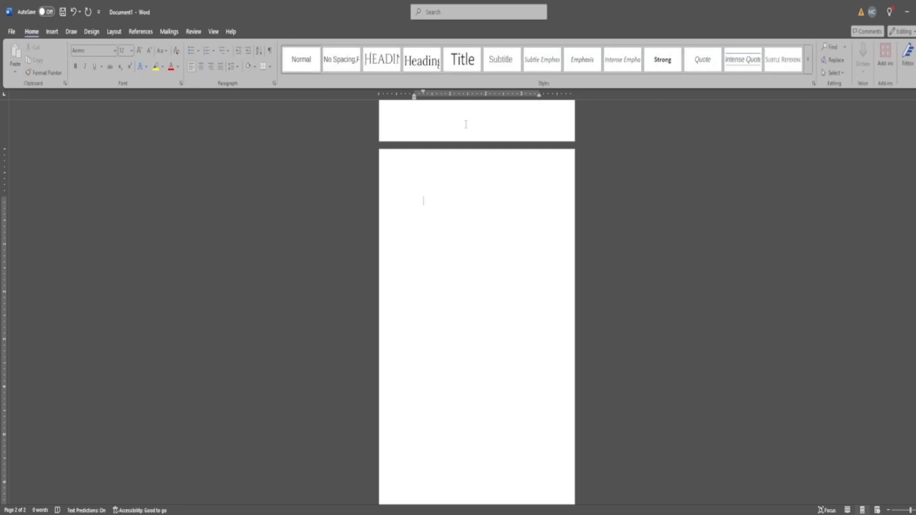
pyautogui.click(426, 64)
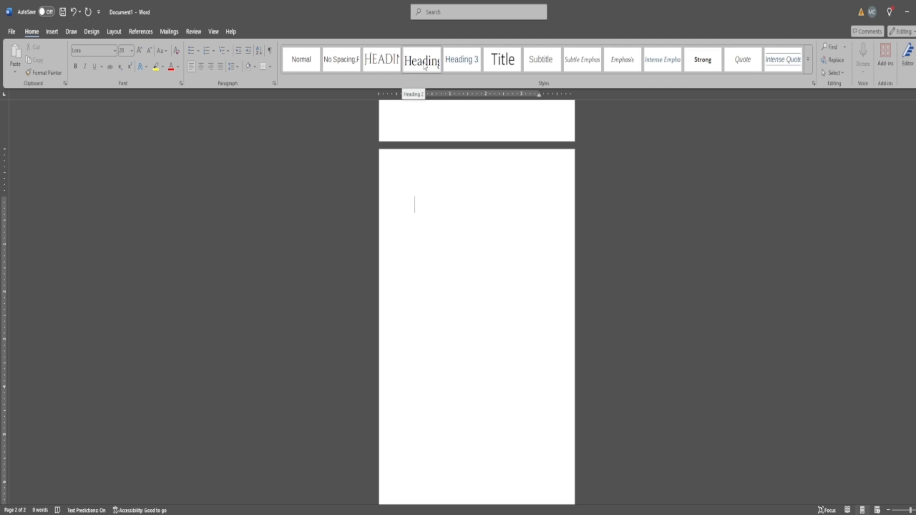
pyautogui.rightClick(422, 64)
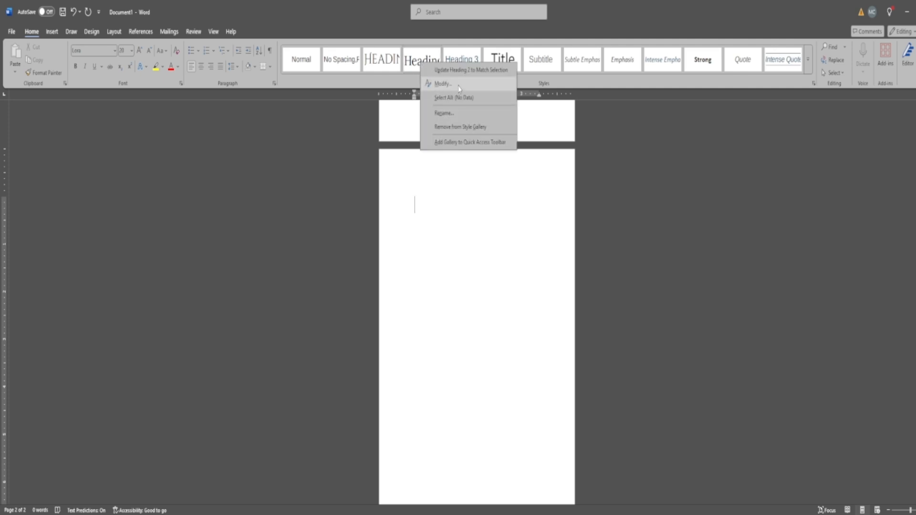
pyautogui.click(459, 84)
pyautogui.click(400, 228)
pyautogui.click(526, 374)
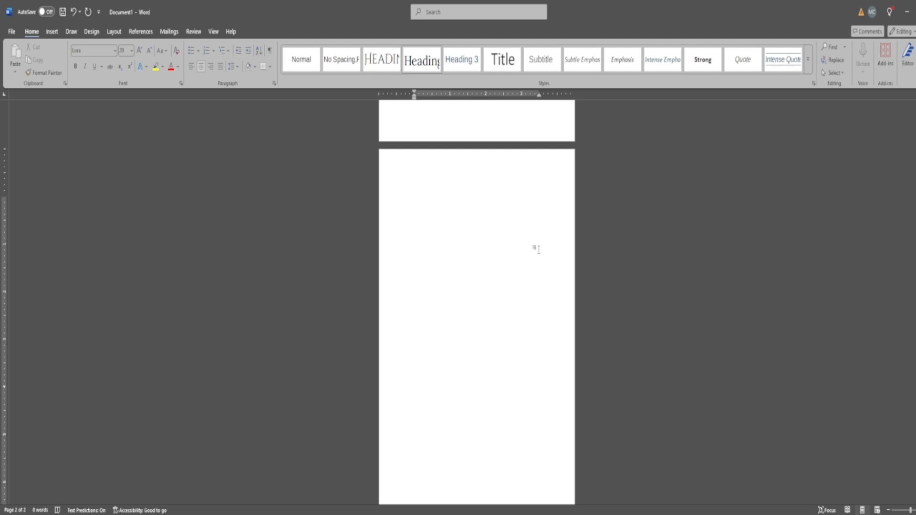
# Step: Enter "BY" followed by the author's full name as the page heading and start a new paragraph below it
pyautogui.write('BY MARIA CAIAZZA')
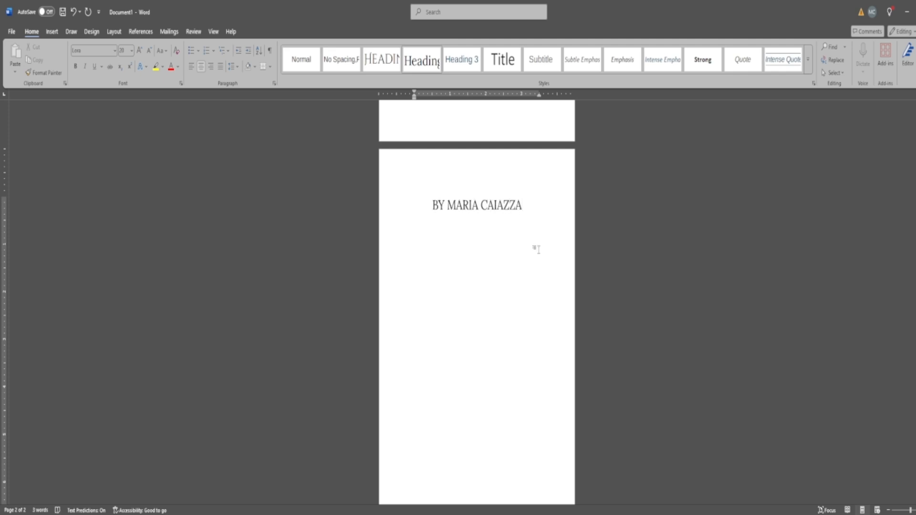
pyautogui.press('Return')
pyautogui.press('BackSpace')
pyautogui.press('BackSpace')
pyautogui.press('Return')
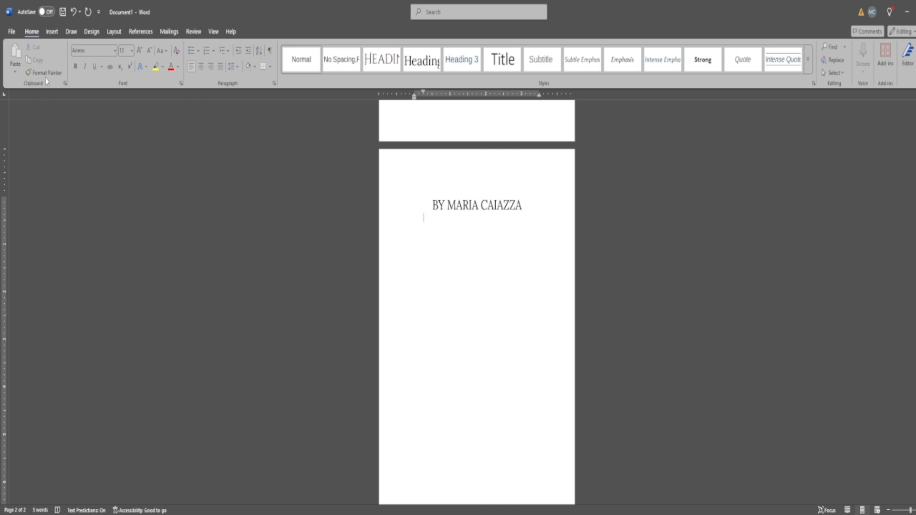
# Step: Format the empty line below the author heading in Lora, centered, with no first-line indent
pyautogui.click(114, 50)
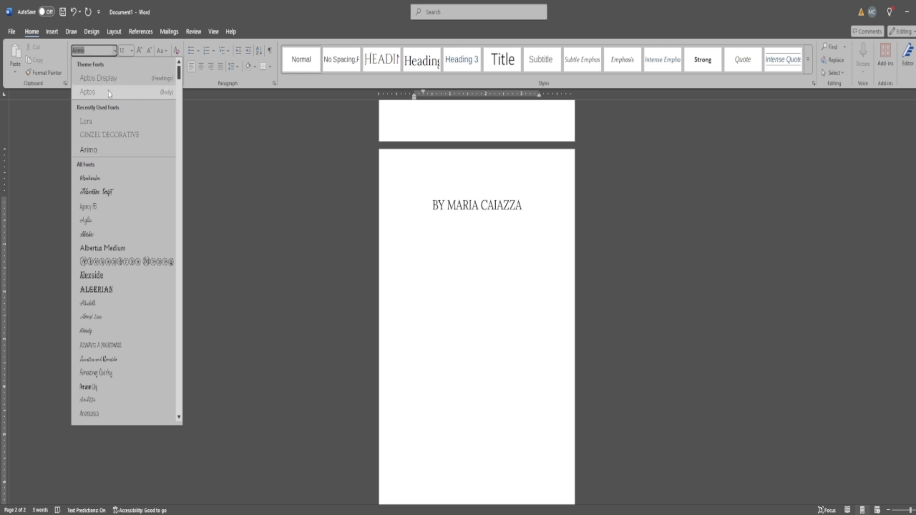
pyautogui.click(90, 122)
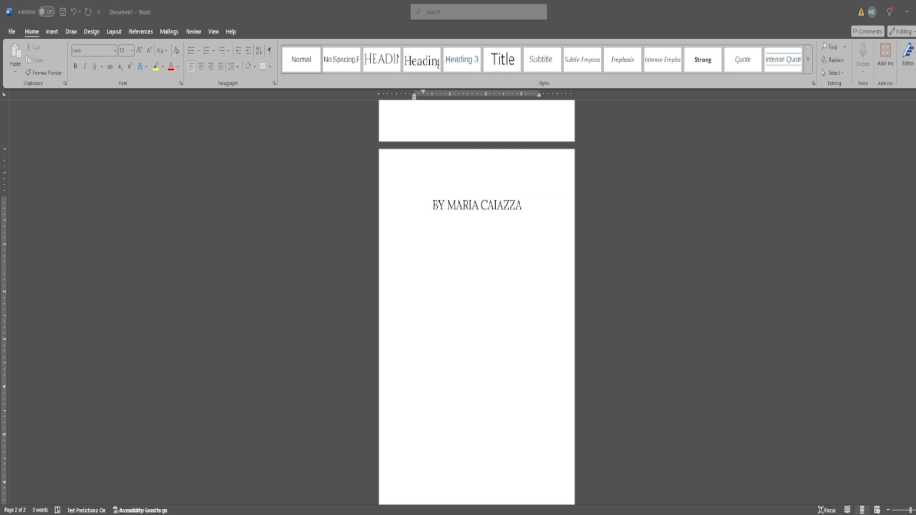
pyautogui.click(438, 239)
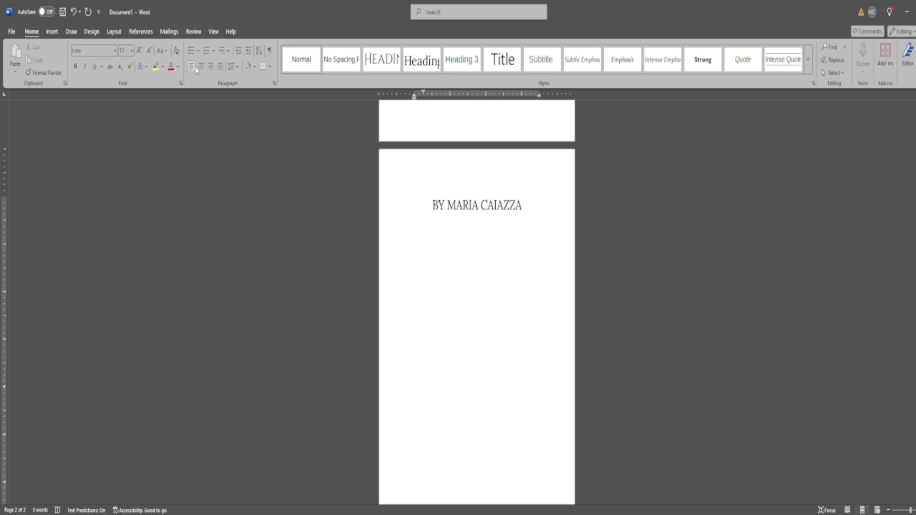
pyautogui.moveTo(423, 93); pyautogui.dragTo(414, 95)
pyautogui.click(203, 67)
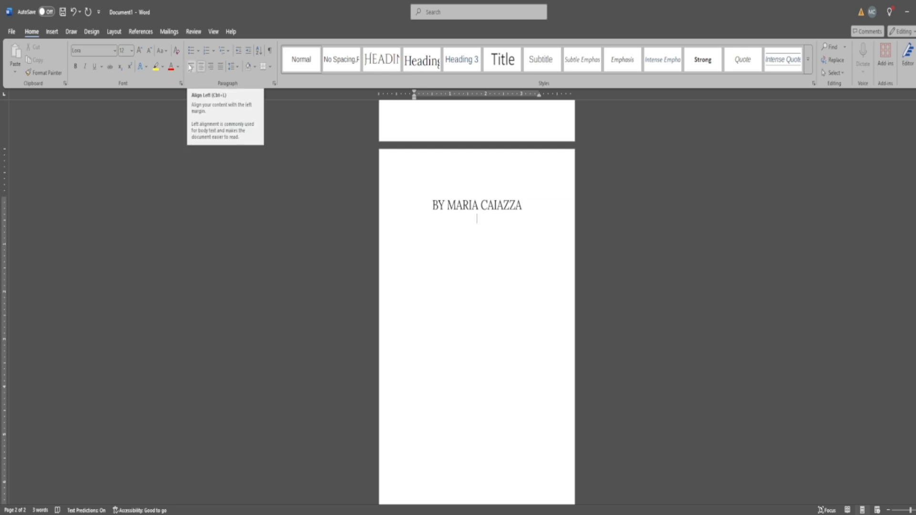
# Step: Enter the series title "MODERN TALES OF OLD SERIES" below the author heading
pyautogui.write('MODERN TALE')
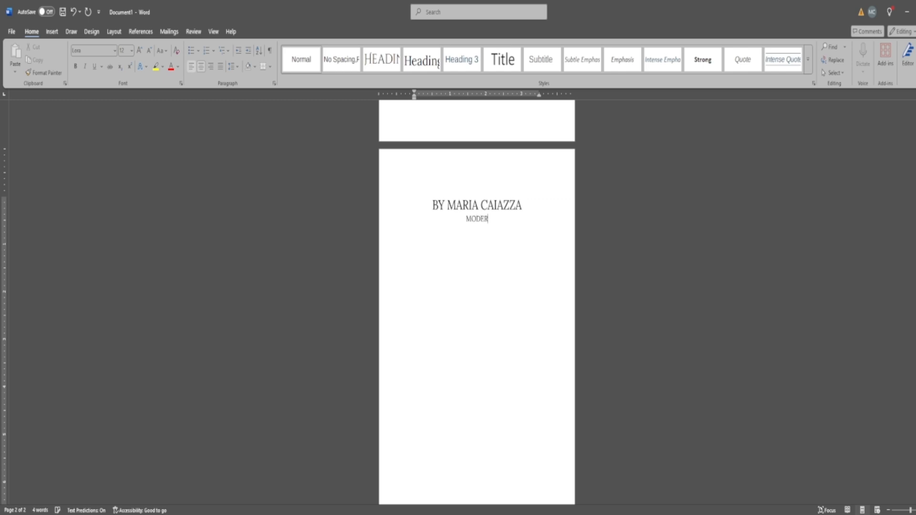
pyautogui.write('F OLD S')
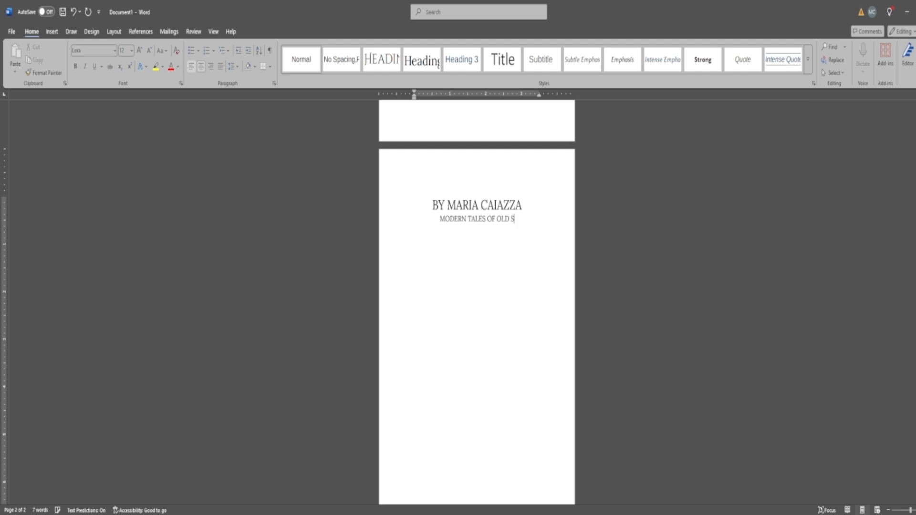
pyautogui.write('ERIES')
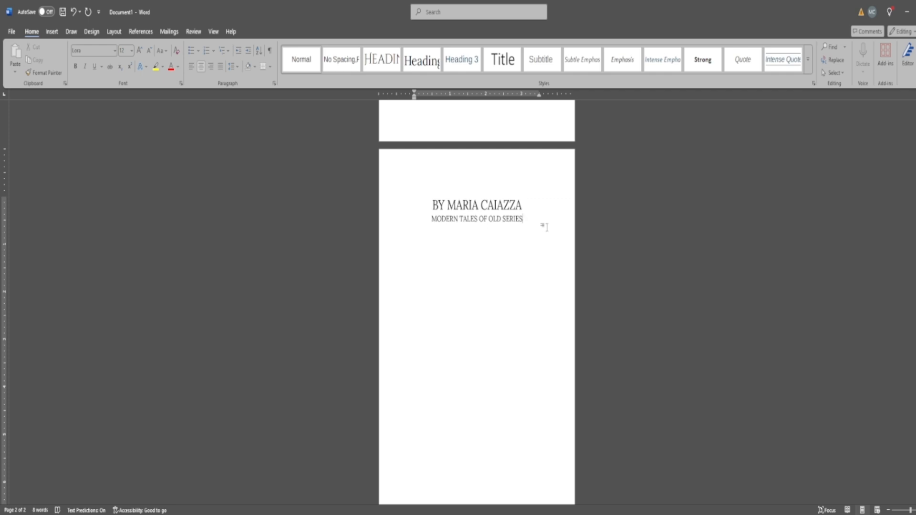
# Step: Set the paragraph spacing before the series title line to 20 pt
pyautogui.moveTo(525, 219); pyautogui.dragTo(435, 224)
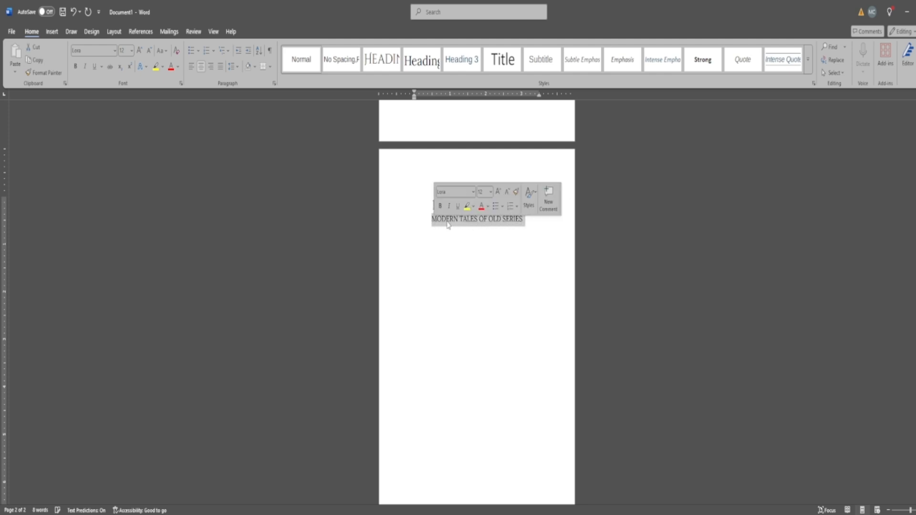
pyautogui.rightClick(452, 222)
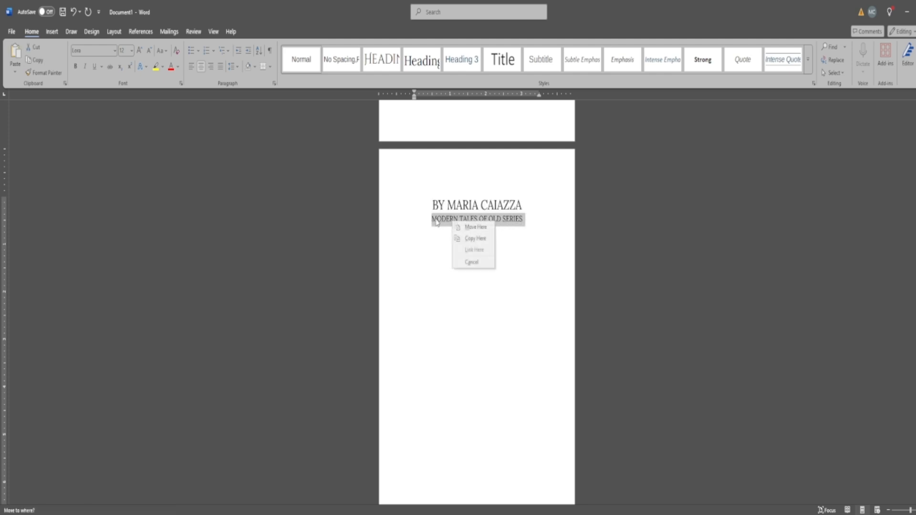
pyautogui.click(437, 222)
pyautogui.moveTo(533, 221); pyautogui.dragTo(435, 221)
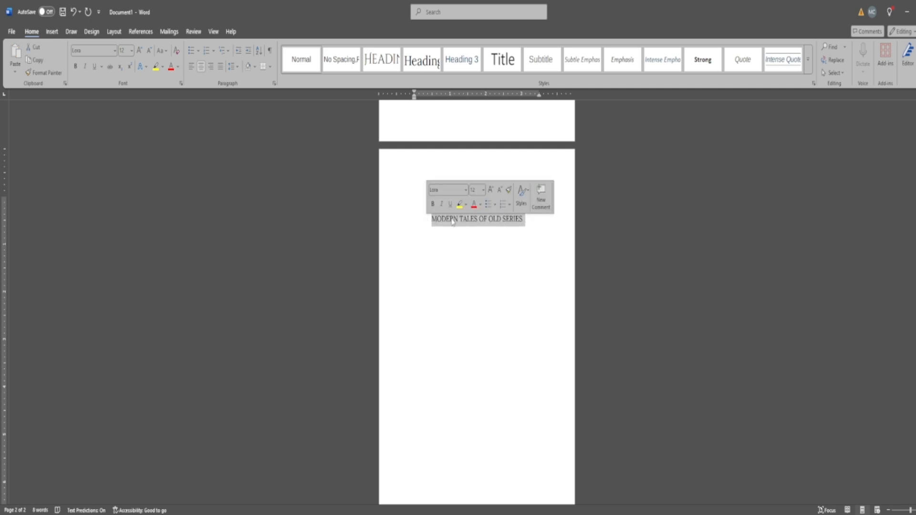
pyautogui.rightClick(454, 222)
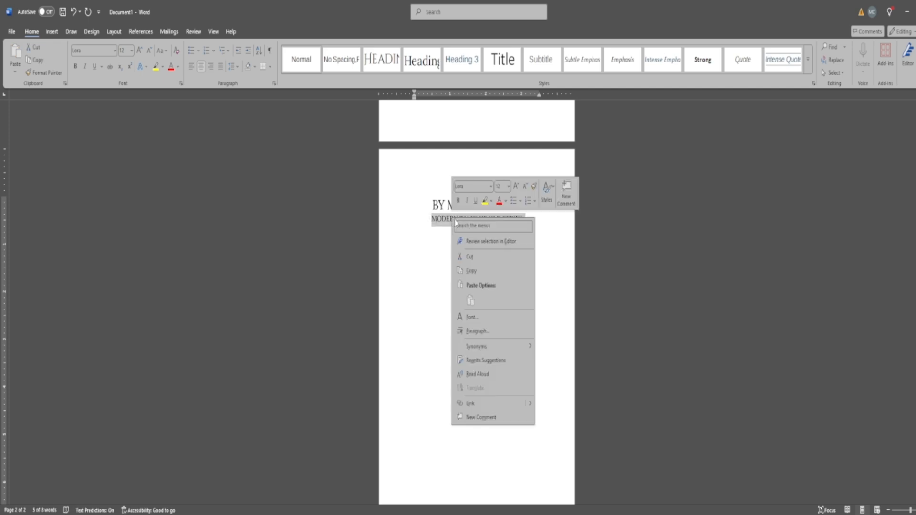
pyautogui.click(477, 332)
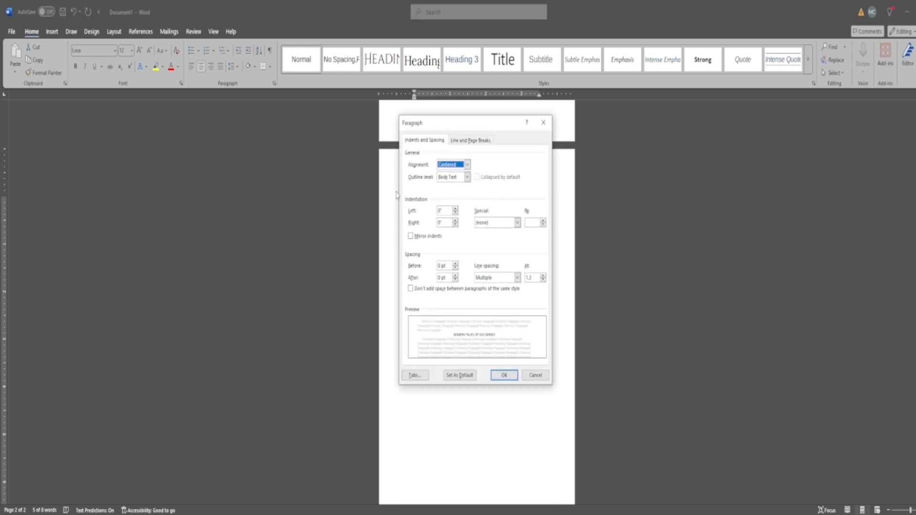
pyautogui.moveTo(446, 265); pyautogui.dragTo(429, 267)
pyautogui.write('20')
pyautogui.press('Return')
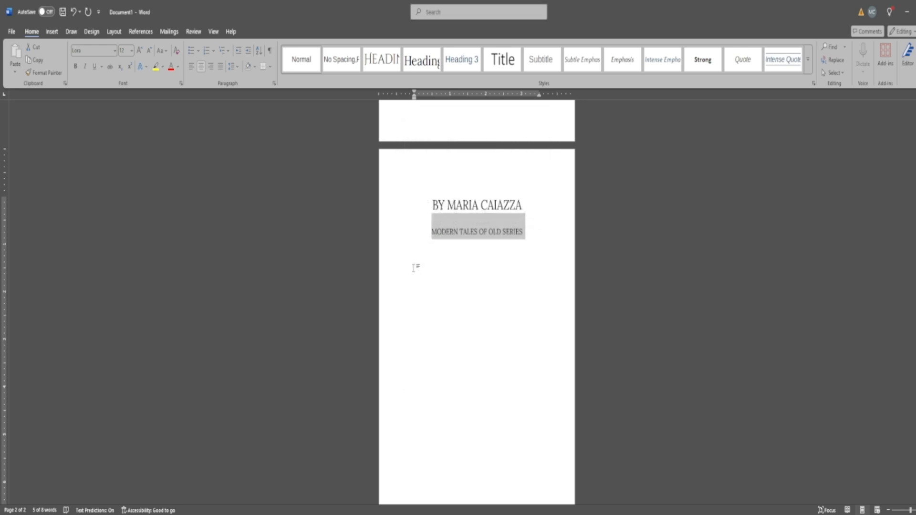
# Step: Set the paragraph spacing before the series title line to 30 pt and deselect the text
pyautogui.rightClick(461, 230)
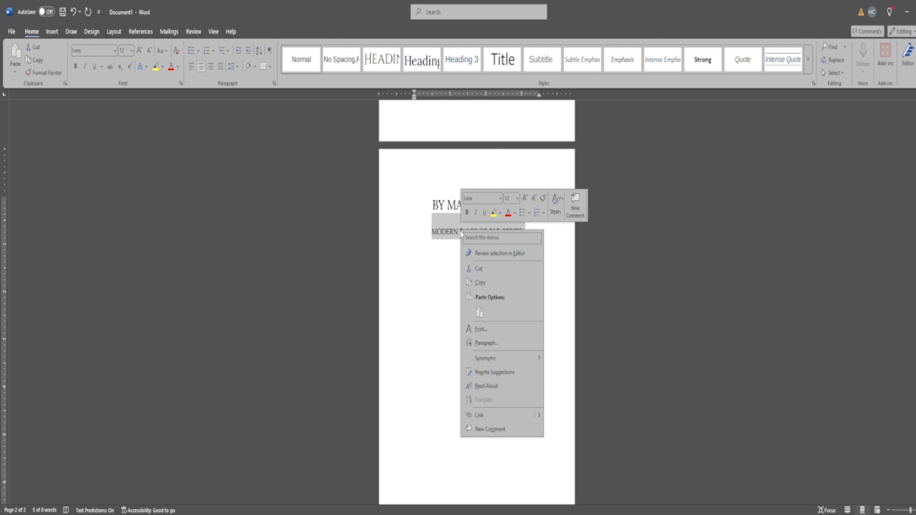
pyautogui.click(499, 344)
pyautogui.moveTo(451, 266); pyautogui.dragTo(417, 263)
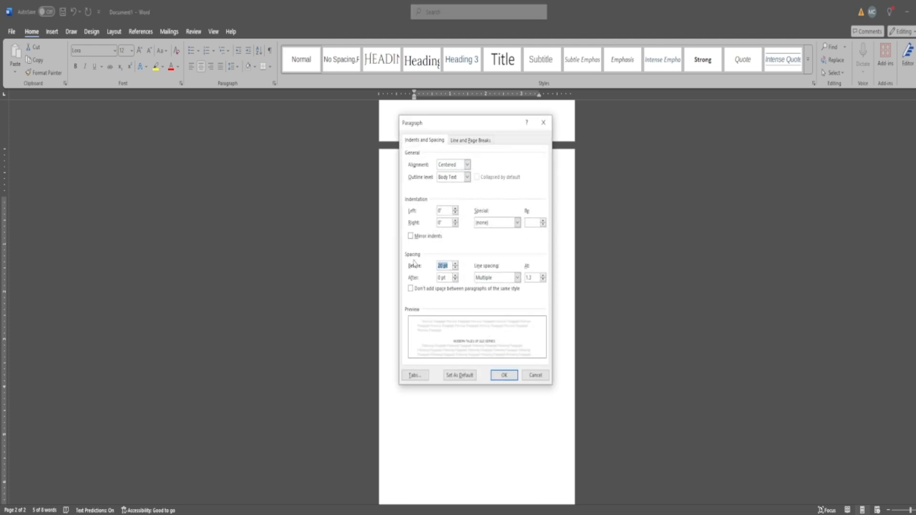
pyautogui.write('30')
pyautogui.press('Return')
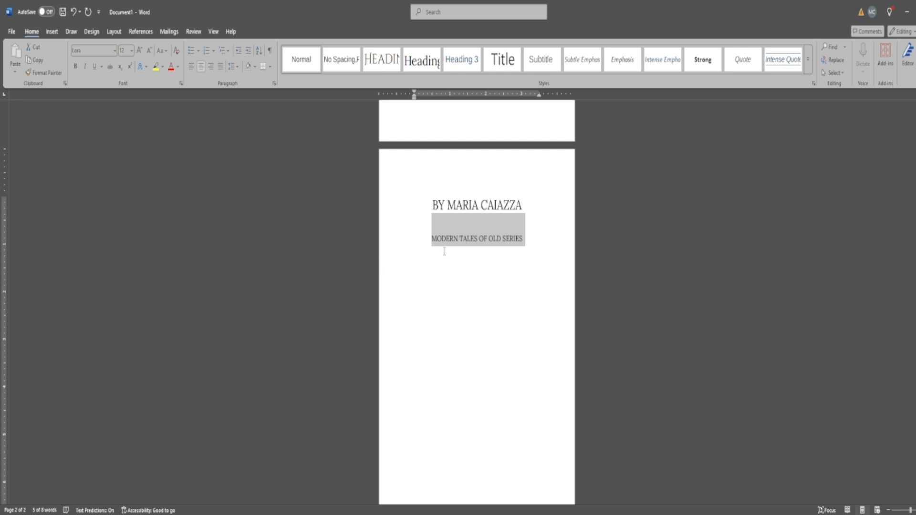
pyautogui.click(510, 244)
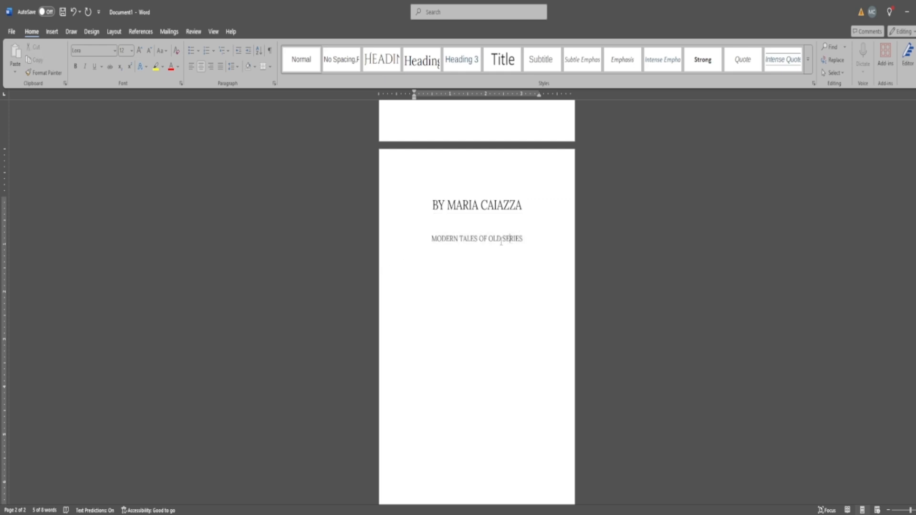
# Step: Add the book title "Heartless" on a new line below the series title
pyautogui.click(533, 238)
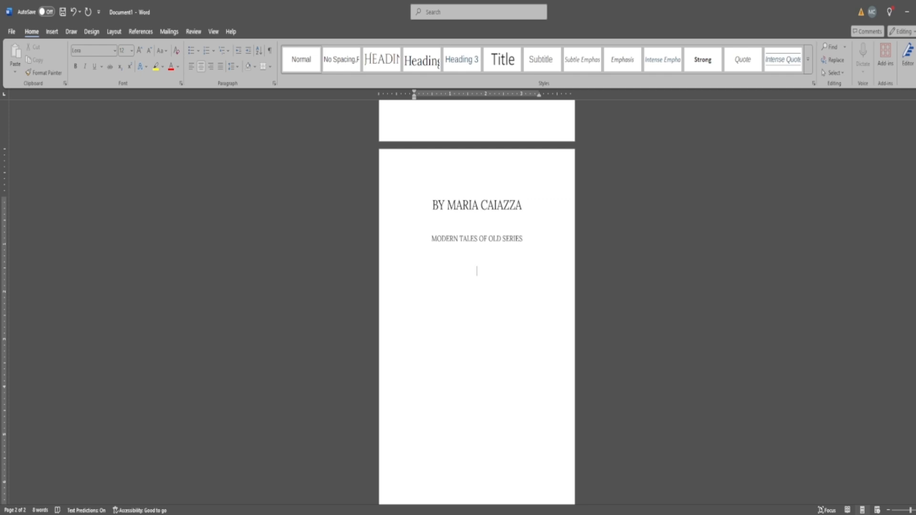
pyautogui.press('Return')
pyautogui.write('H')
pyautogui.write('eart')
pyautogui.write('less')
# Step: Add an "OTHER BOOKS BY" line with the author's full name and list "Be Still My Undying Heart" beneath it
pyautogui.write('O')
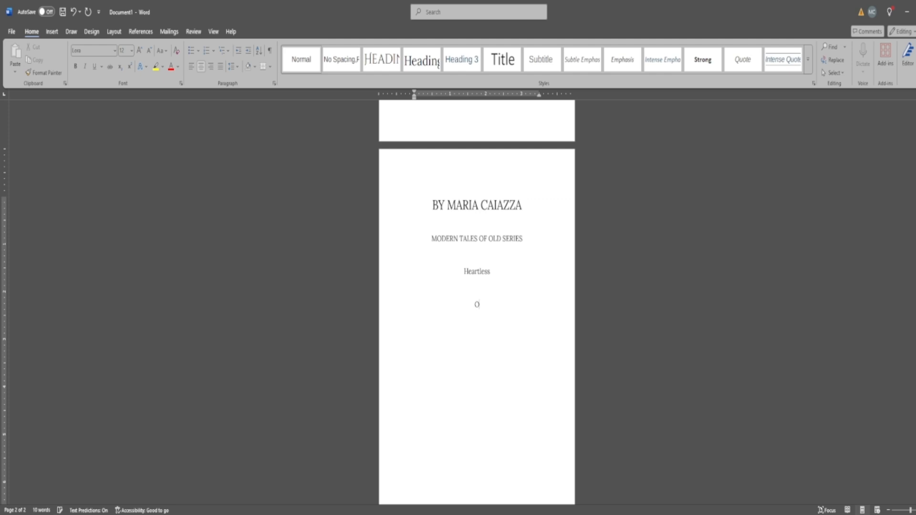
pyautogui.write('THER BOOKS BY MARIA')
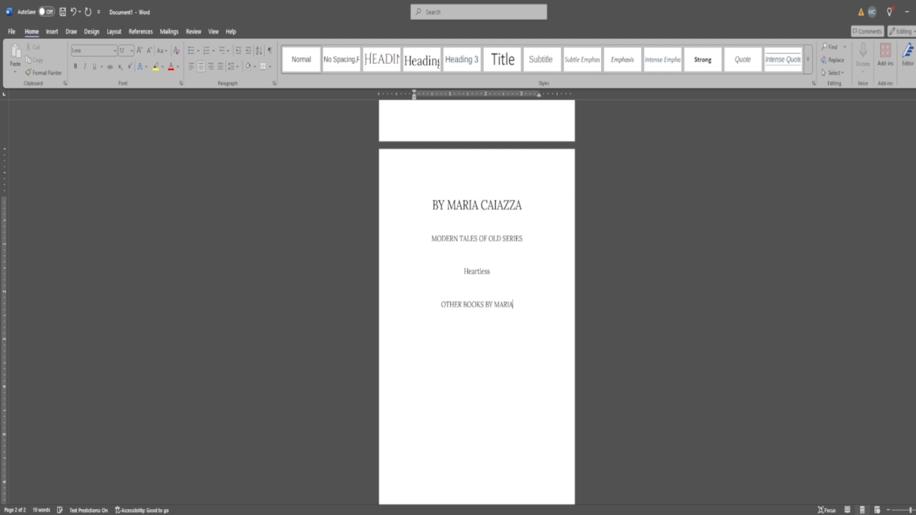
pyautogui.write(' CAIAZZA ')
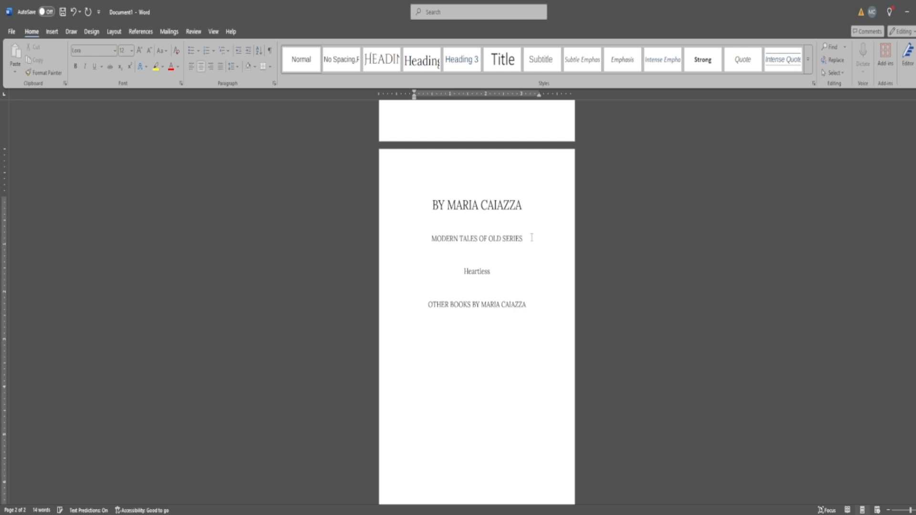
pyautogui.write('Be Still My Undying Heart')
# Step: Add the book title "The Seven Ravens" on a new line below "Heartless"
pyautogui.click(502, 269)
pyautogui.press('Return')
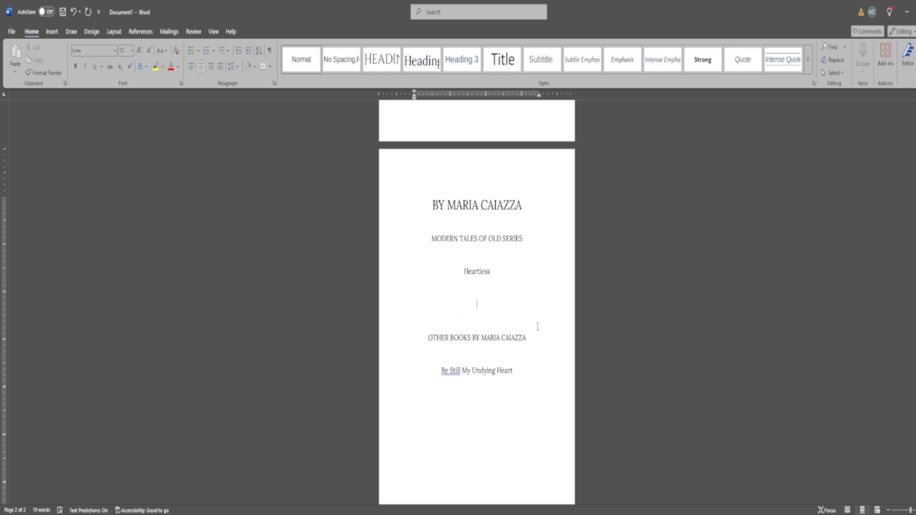
pyautogui.write('The Seven Ravens')
# Step: Set the paragraph spacing before the "The Seven Ravens" line to 0 pt and deselect the text
pyautogui.moveTo(504, 305); pyautogui.dragTo(457, 305)
pyautogui.rightClick(467, 310)
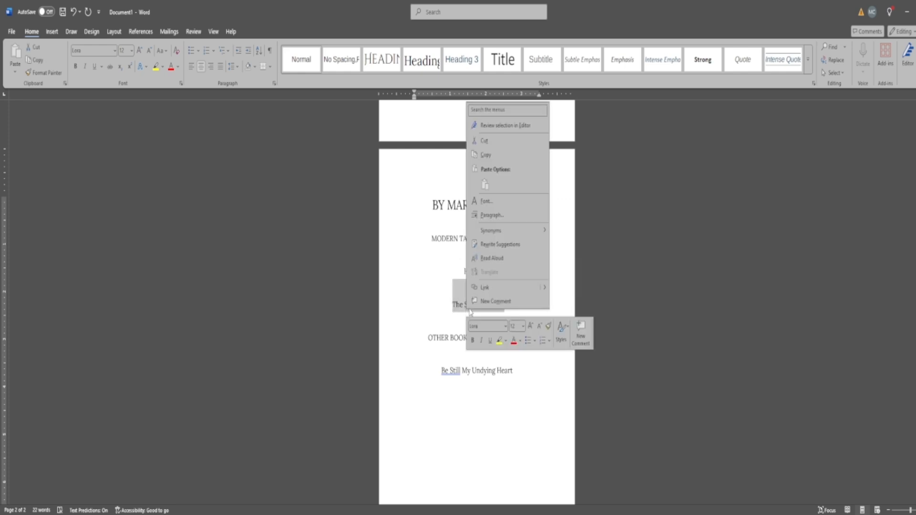
pyautogui.click(494, 216)
pyautogui.hotkey('alt', 'b')
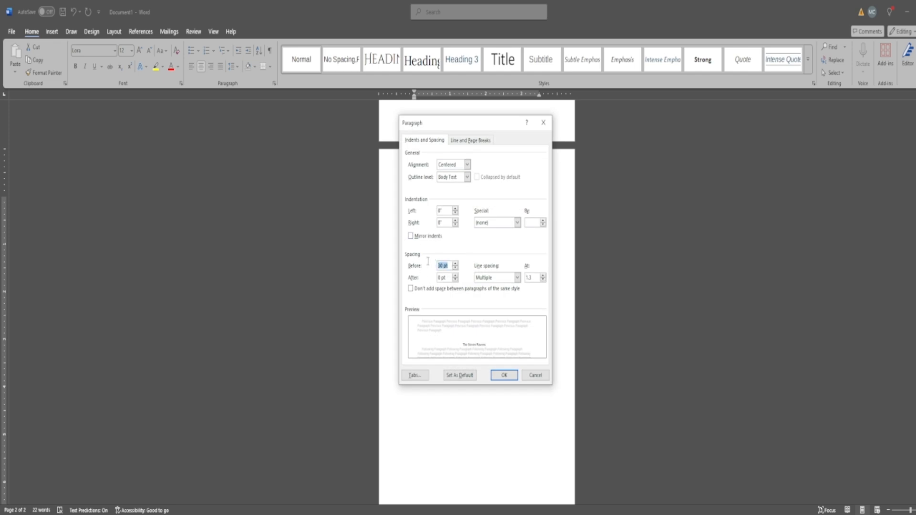
pyautogui.write('0')
pyautogui.click(504, 375)
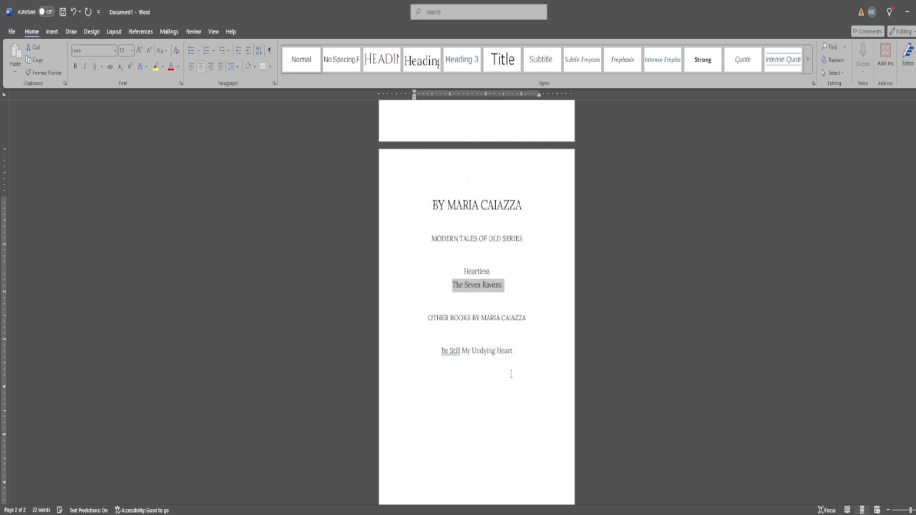
pyautogui.click(518, 275)
# Step: Insert a page break after "Be Still My Undying Heart" at the end of the also-by page
pyautogui.scroll(-1, 525, 310)
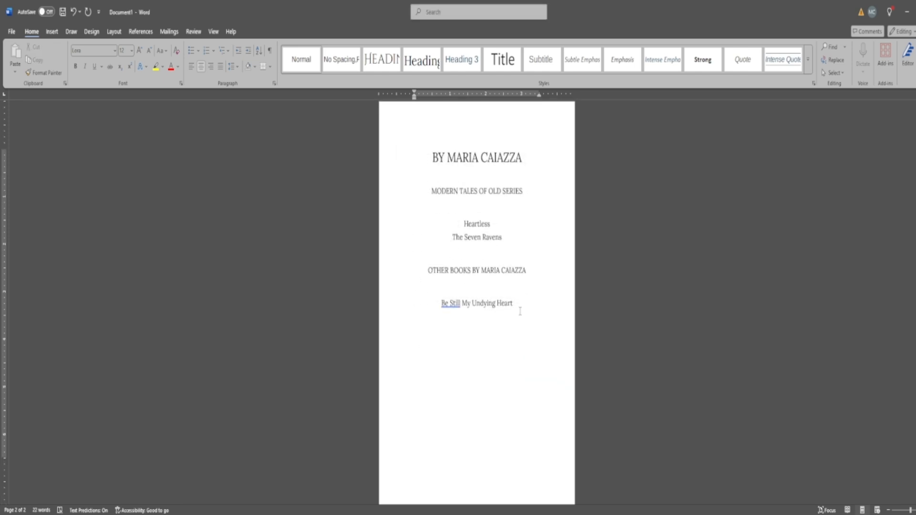
pyautogui.click(534, 303)
pyautogui.click(114, 32)
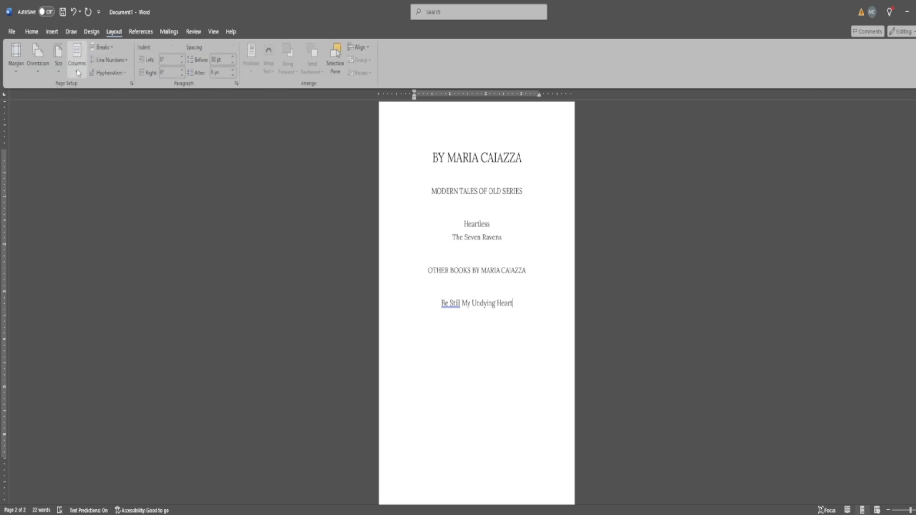
pyautogui.click(110, 47)
pyautogui.click(115, 71)
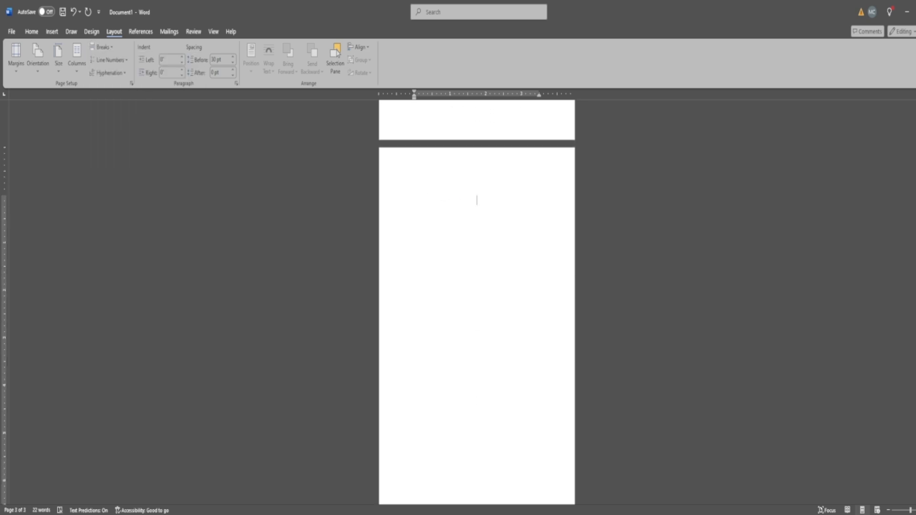
# Step: Enter the title "BE STILL MY UNDYING HEART" on the new page in the Heading 2 style
pyautogui.click(33, 31)
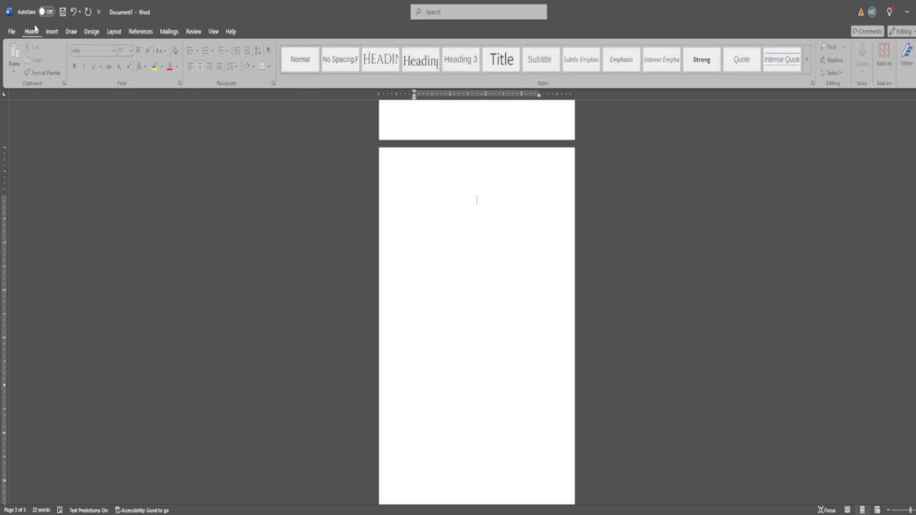
pyautogui.click(420, 58)
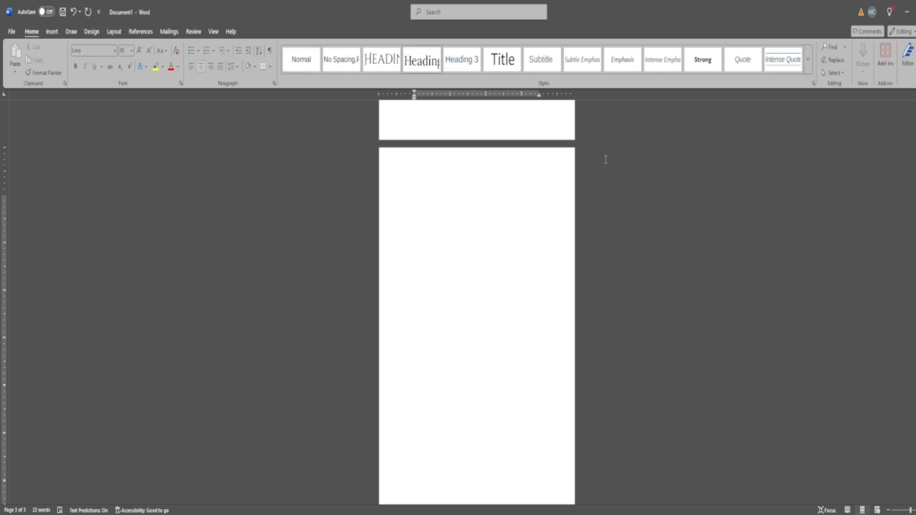
pyautogui.write('BE STILL MY U')
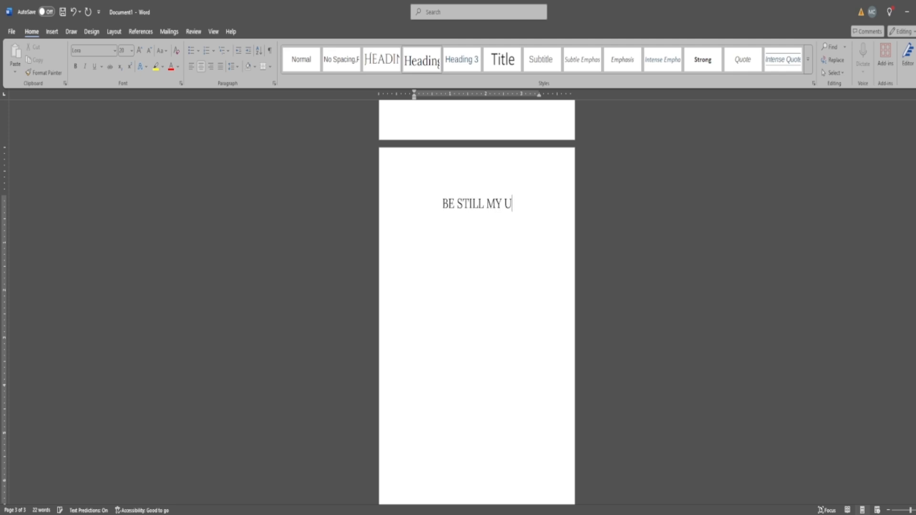
pyautogui.write('NDYING HEART')
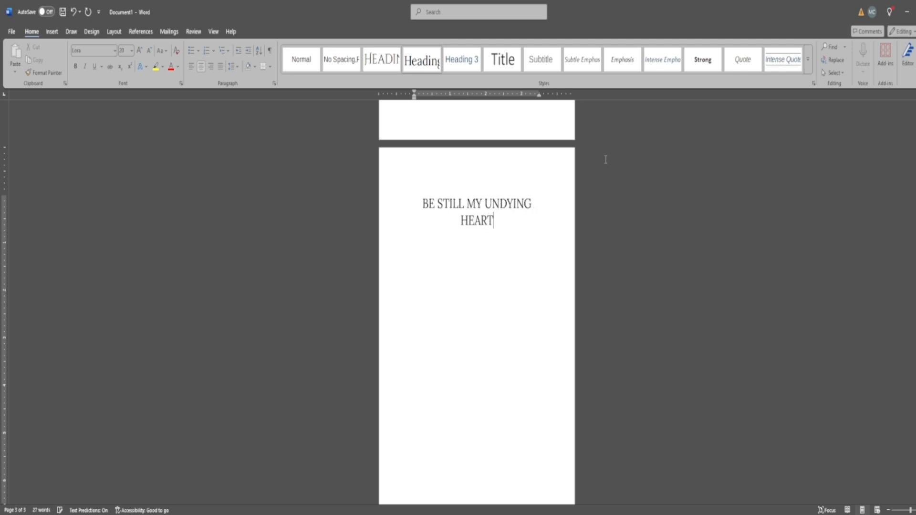
# Step: Replace the space before "UNDYING" with a manual line break so the title splits after "BE STILL MY"
pyautogui.click(485, 204)
pyautogui.press('BackSpace')
pyautogui.hotkey('shift', 'Return')
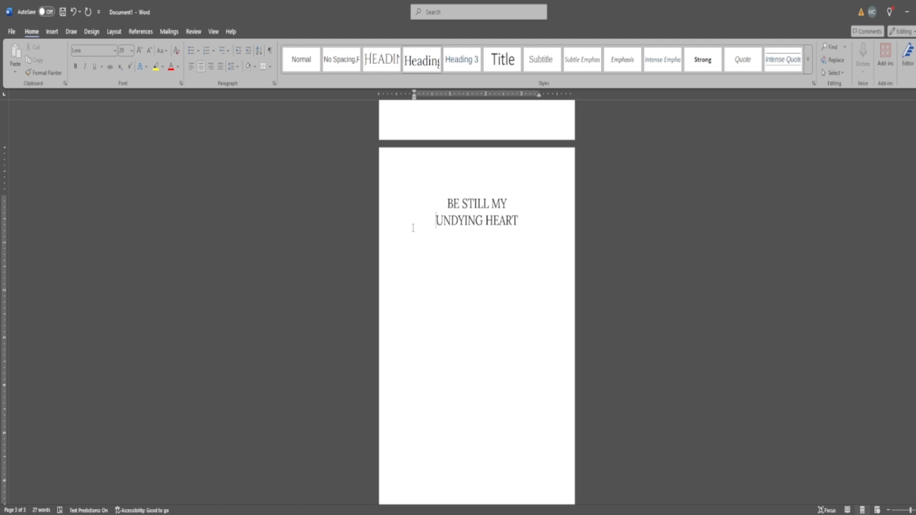
# Step: Insert two page breaks after the half-title, leaving one blank page before the next page
pyautogui.click(540, 222)
pyautogui.click(114, 31)
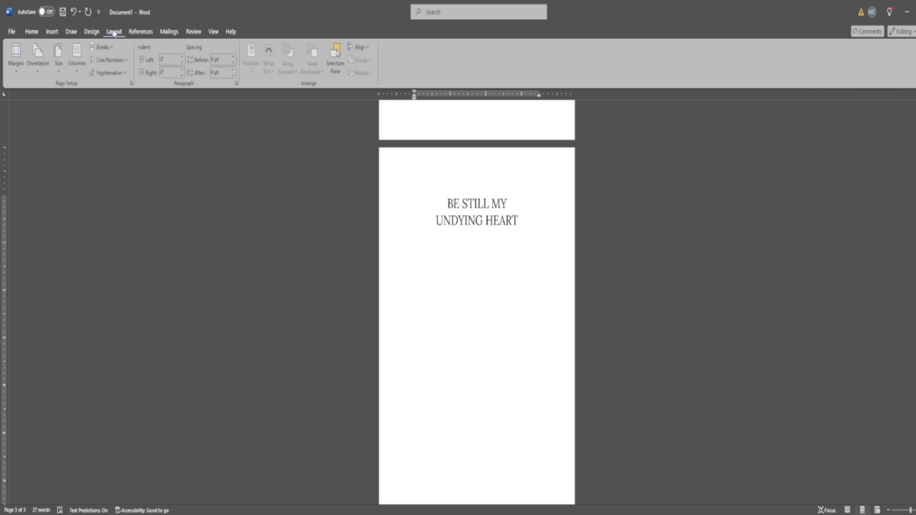
pyautogui.click(102, 47)
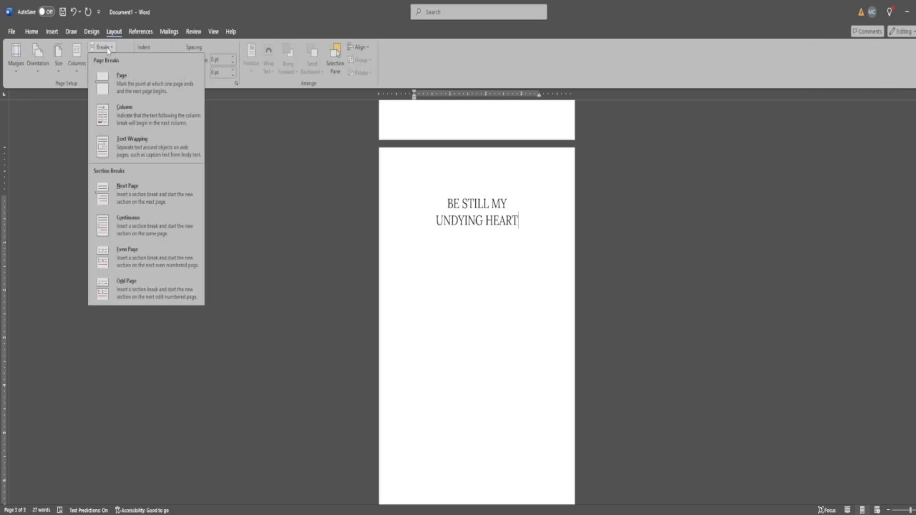
pyautogui.click(135, 72)
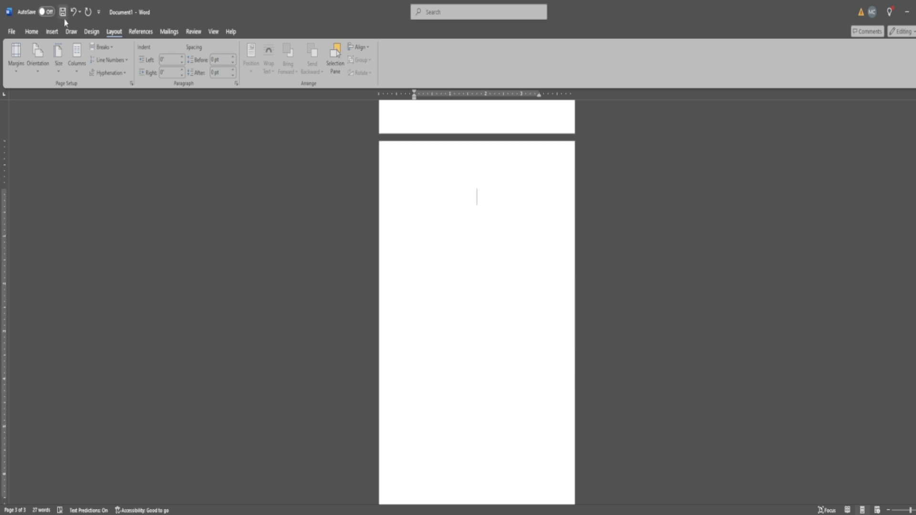
pyautogui.click(102, 47)
pyautogui.click(135, 83)
# Step: Enter the title "BE STILL MY UNDYING HEART" on the last page in the Heading 1 style
pyautogui.click(33, 32)
pyautogui.click(396, 66)
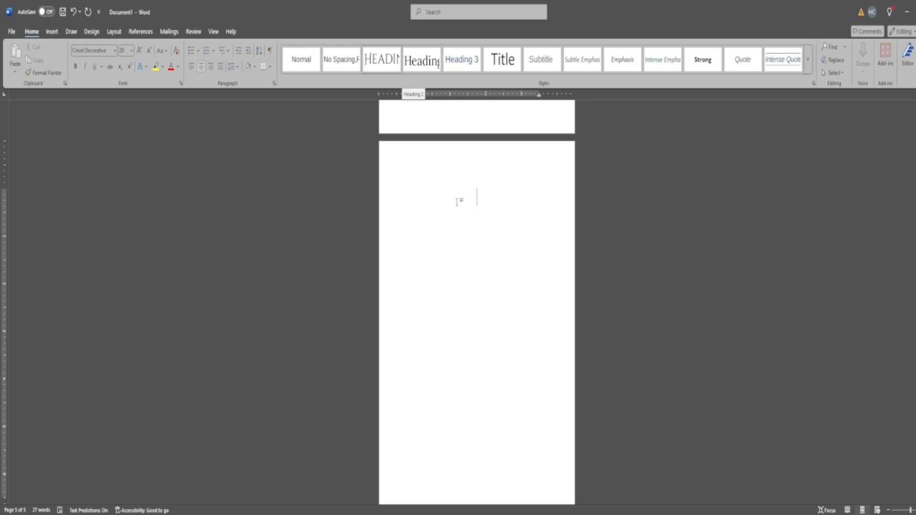
pyautogui.write('BE S')
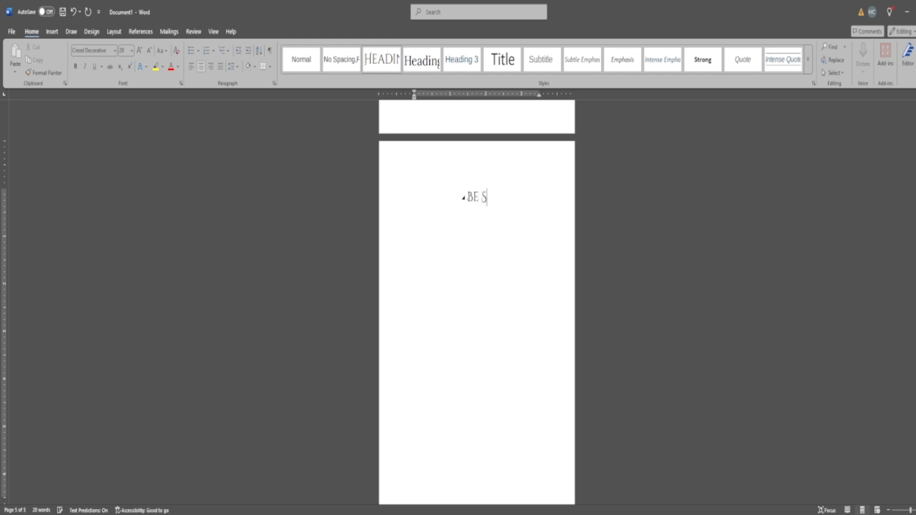
pyautogui.write('TILL MY U')
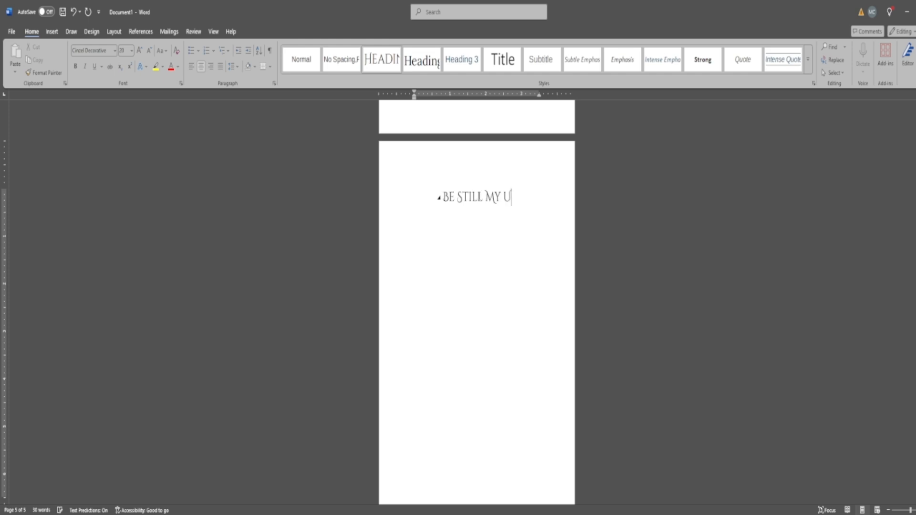
pyautogui.write('NDYING')
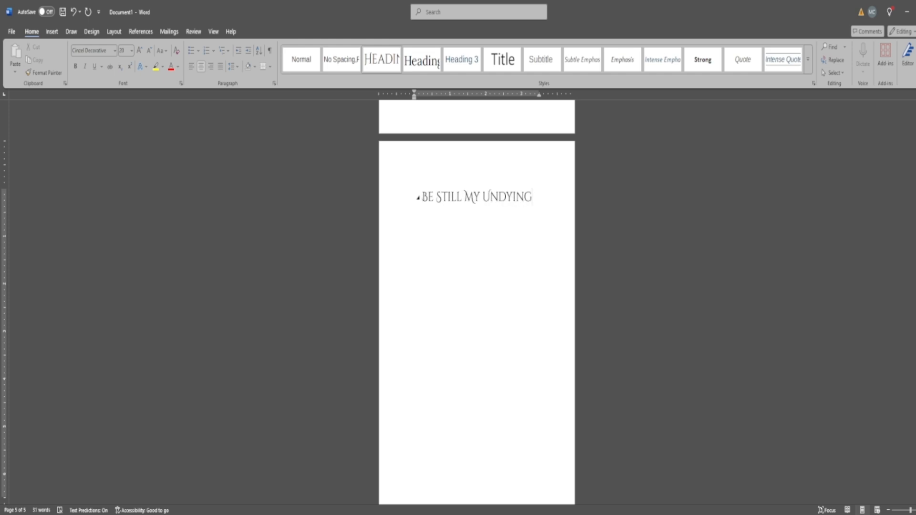
pyautogui.press('BackSpace')
pyautogui.write('G')
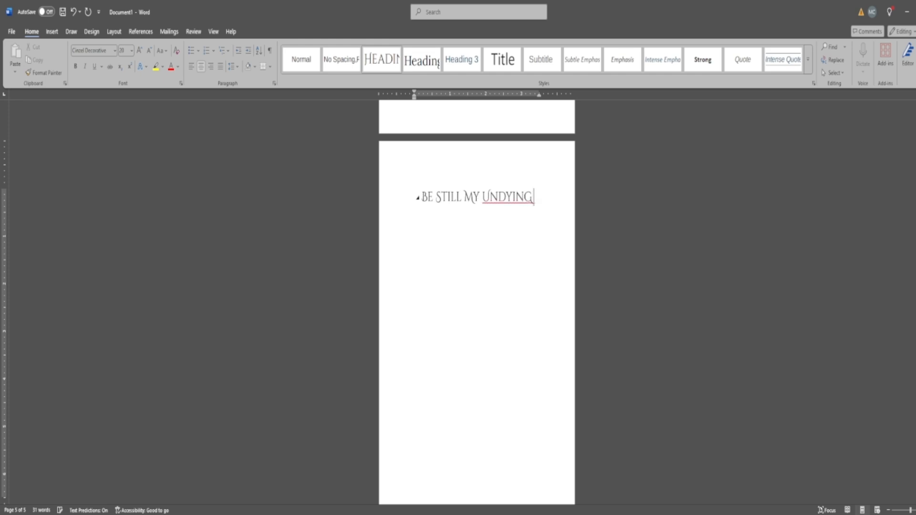
pyautogui.press('BackSpace')
pyautogui.write('G HEA')
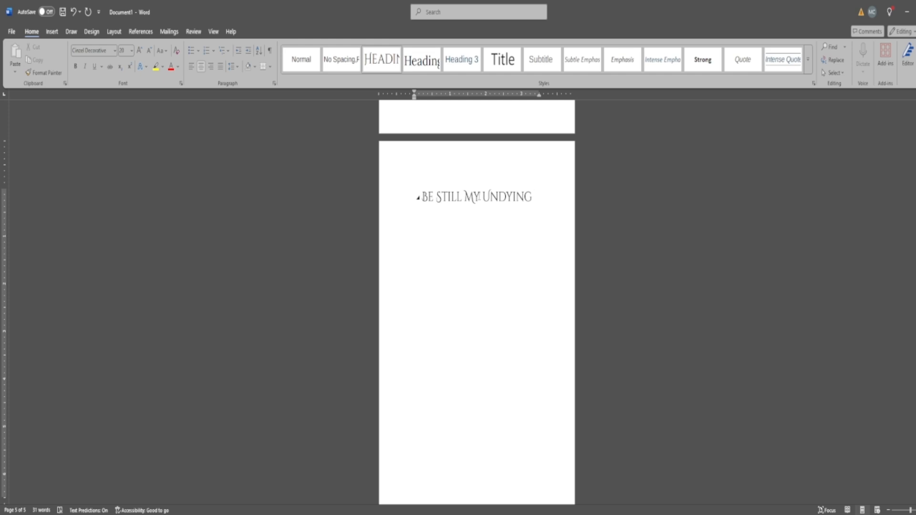
pyautogui.write('RT')
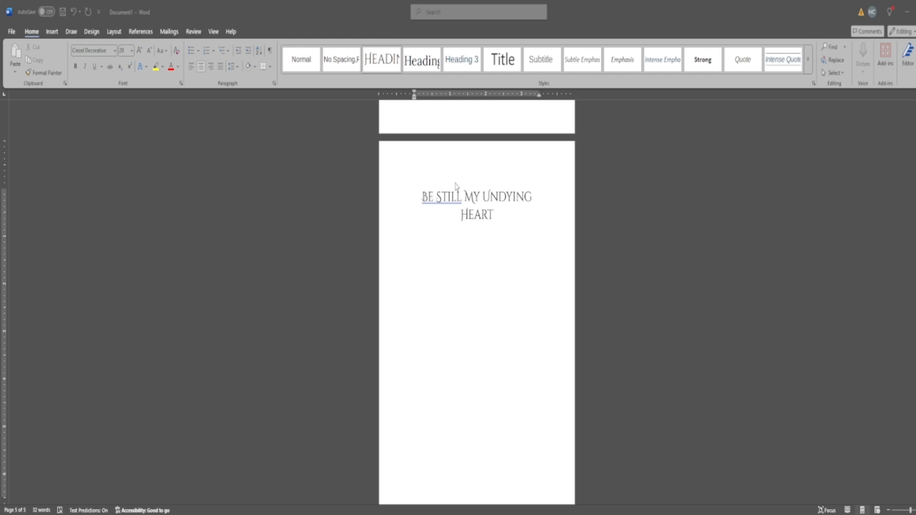
# Step: Set the font size of the title words "Be Still My" to 36 pt
pyautogui.click(506, 190)
pyautogui.moveTo(480, 196); pyautogui.dragTo(422, 198)
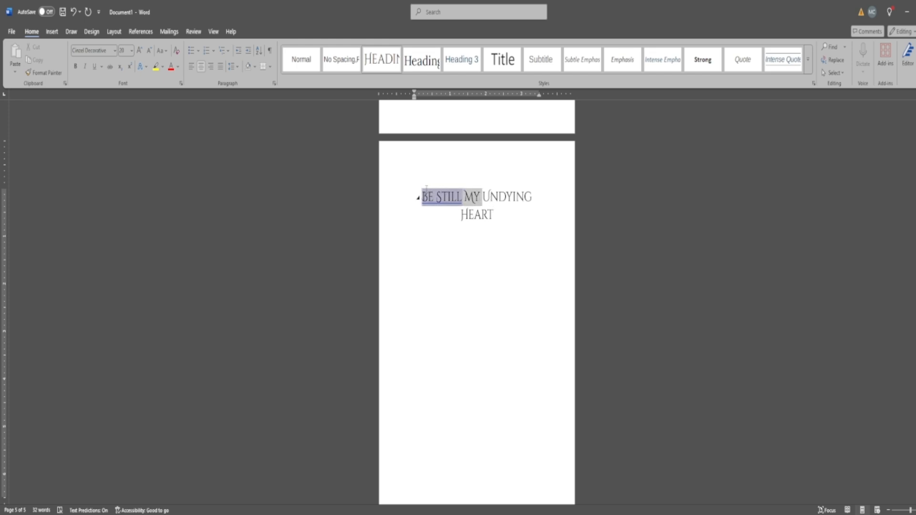
pyautogui.click(132, 51)
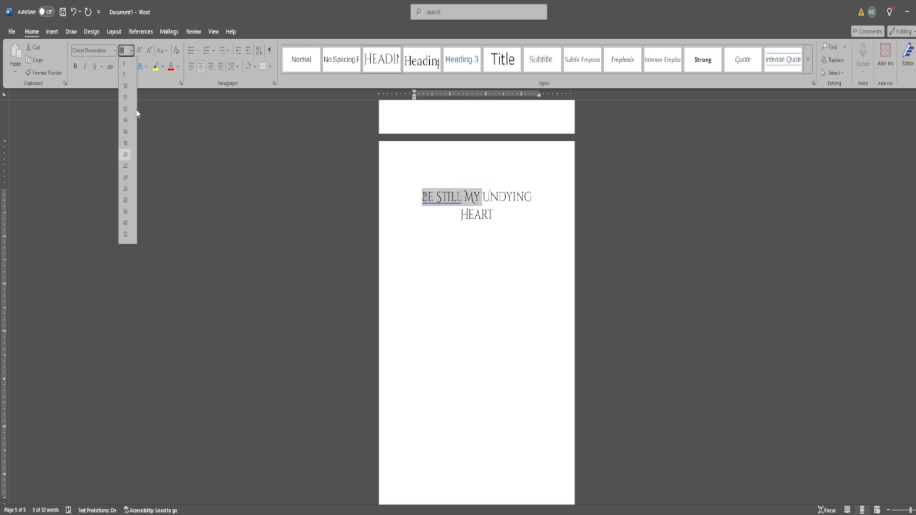
pyautogui.click(126, 215)
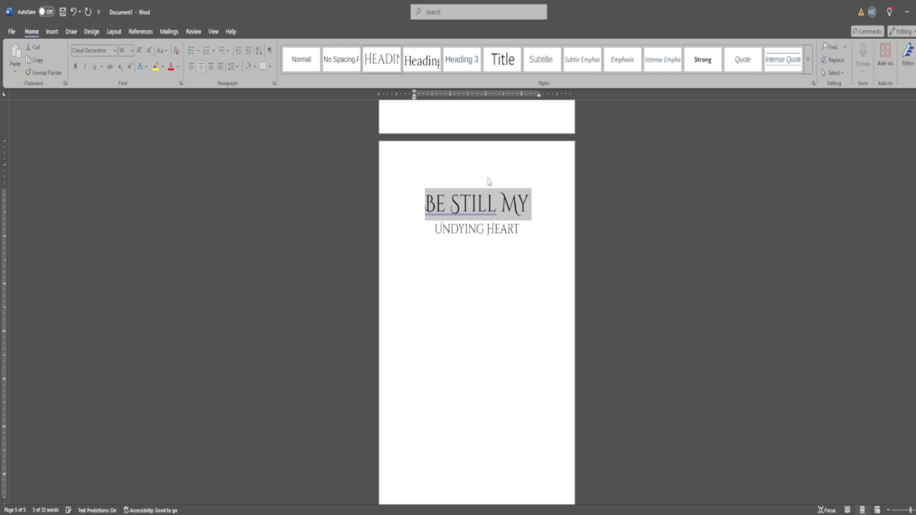
pyautogui.click(460, 204)
# Step: Set the font size of the title words "Undying Heart" to 48 pt and deselect the text
pyautogui.moveTo(538, 231); pyautogui.dragTo(425, 231)
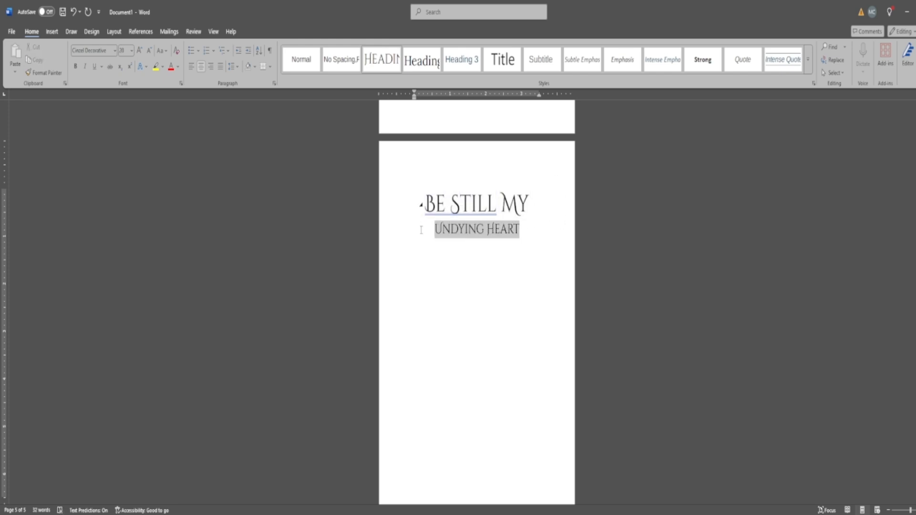
pyautogui.click(133, 51)
pyautogui.click(126, 223)
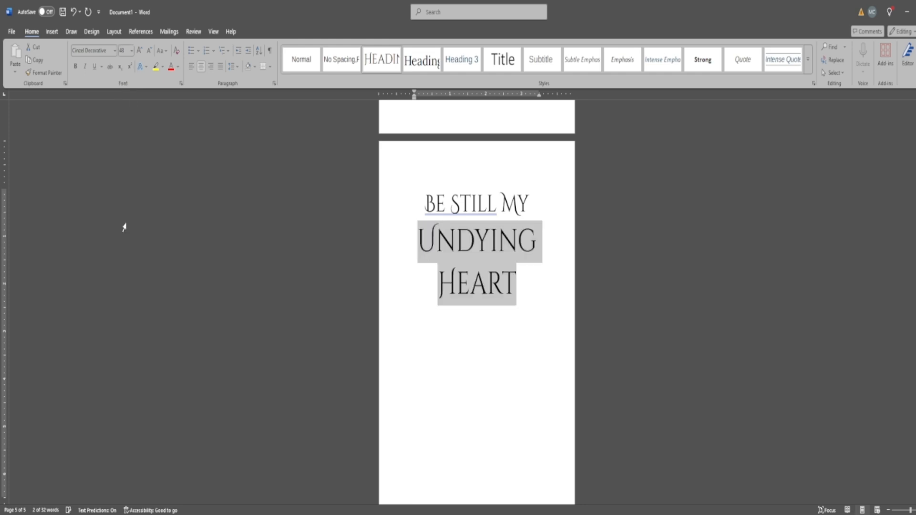
pyautogui.click(549, 265)
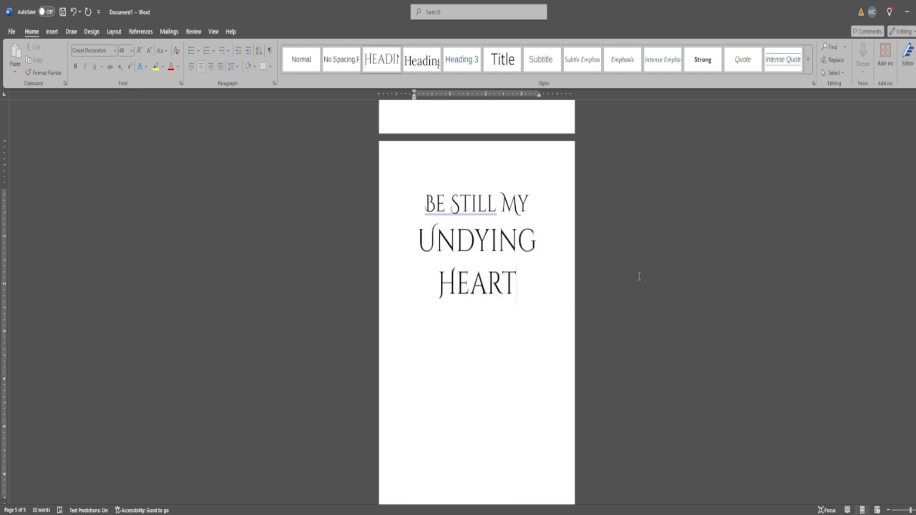
# Step: Insert the picture of two heart-shaped cookies on a new line below the title
pyautogui.scroll(-2, 616, 280)
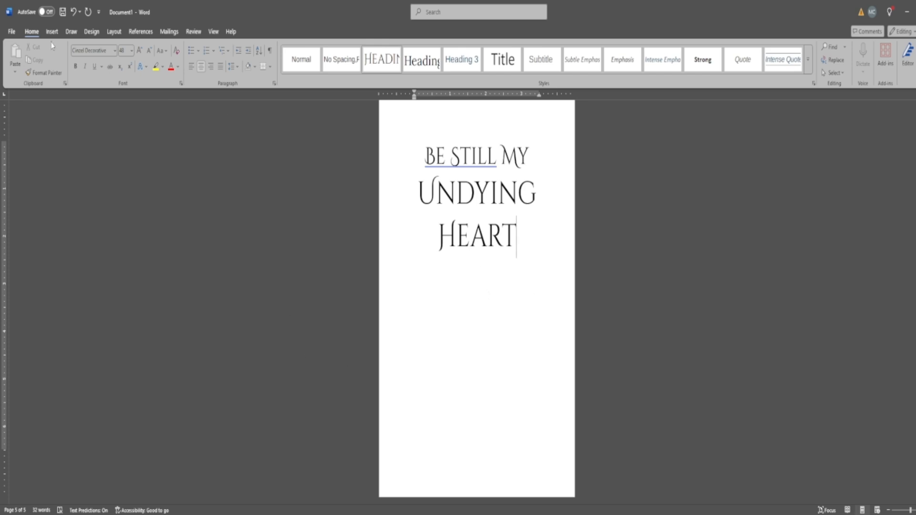
pyautogui.click(53, 31)
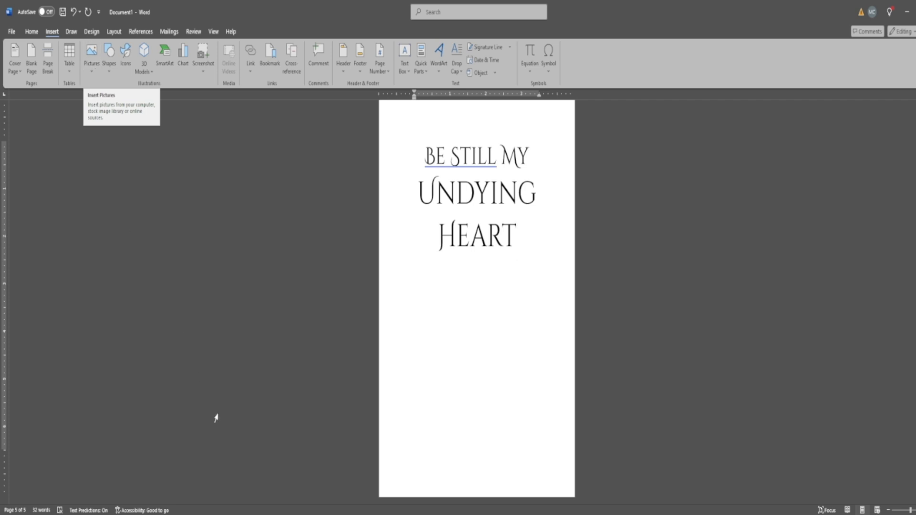
pyautogui.press('Return')
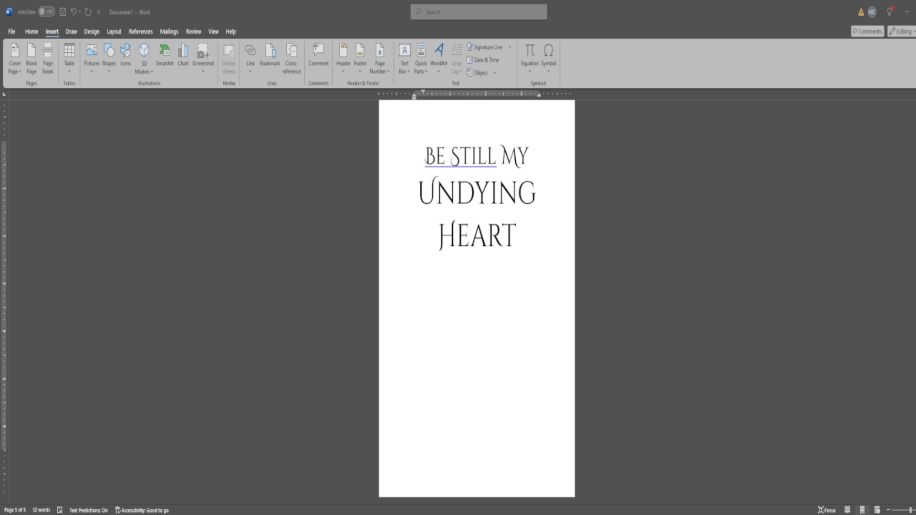
pyautogui.moveTo(789, 266); pyautogui.dragTo(490, 279)
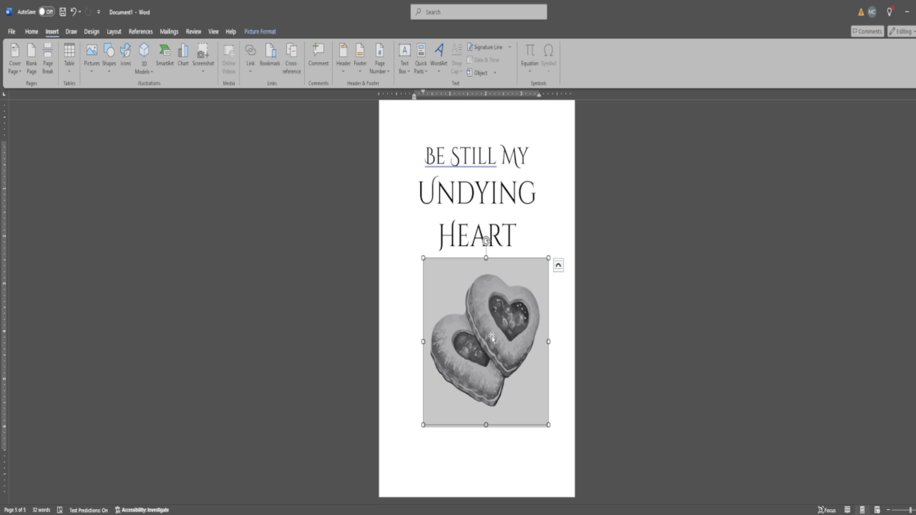
# Step: Remove the first-line indent from the picture's paragraph and shrink the picture proportionally to about 2 inches wide
pyautogui.moveTo(423, 91); pyautogui.dragTo(414, 93)
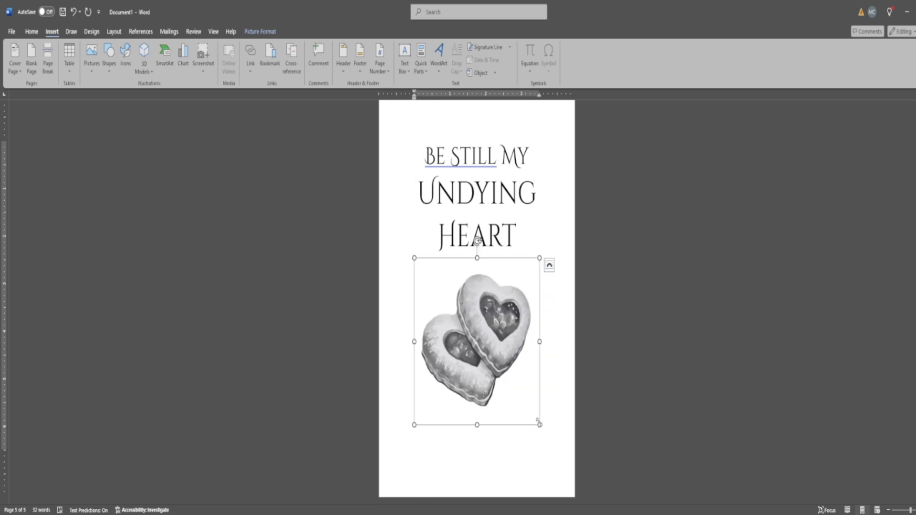
pyautogui.moveTo(539, 425); pyautogui.dragTo(487, 356)
pyautogui.rightClick(457, 292)
pyautogui.click(443, 292)
pyautogui.rightClick(444, 291)
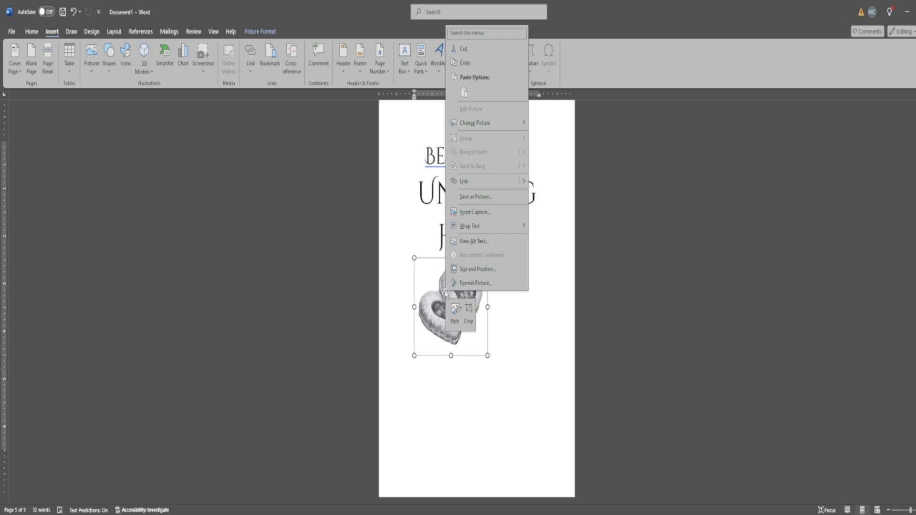
pyautogui.click(440, 281)
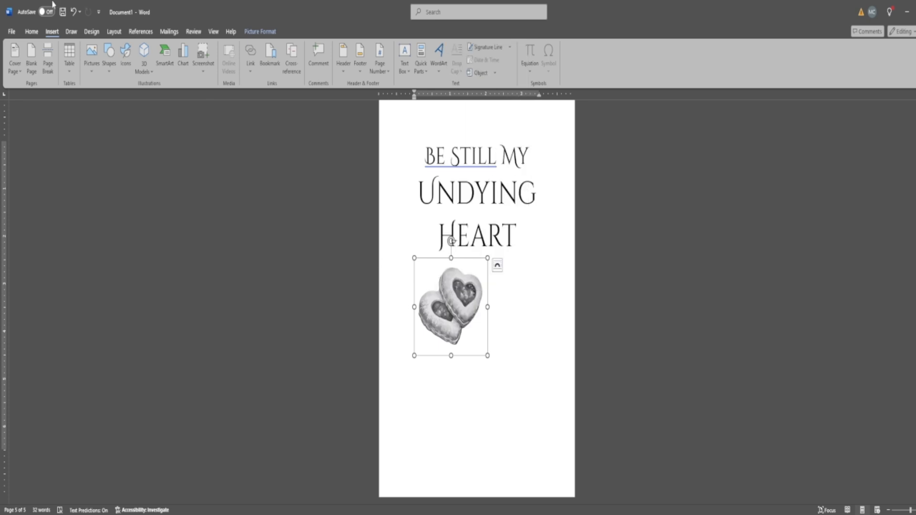
# Step: Center the heart-shaped cookies picture on the title page and add a new line below it
pyautogui.click(32, 33)
pyautogui.click(201, 67)
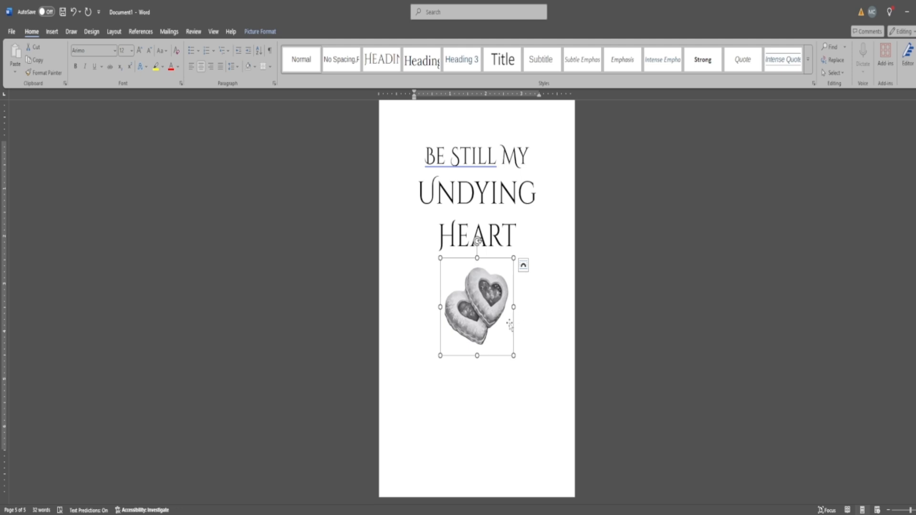
pyautogui.scroll(-1, 449, 288)
pyautogui.click(542, 326)
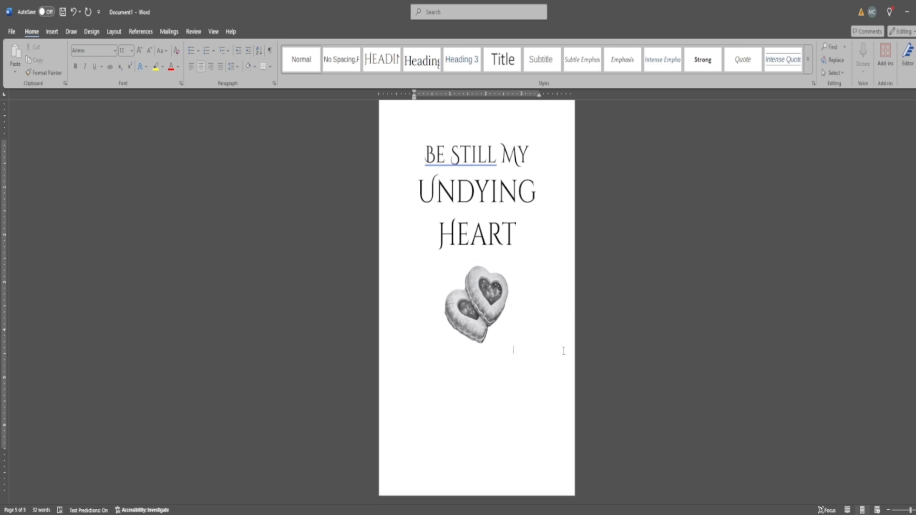
pyautogui.press('Return')
pyautogui.hotkey('alt', 'Tab')
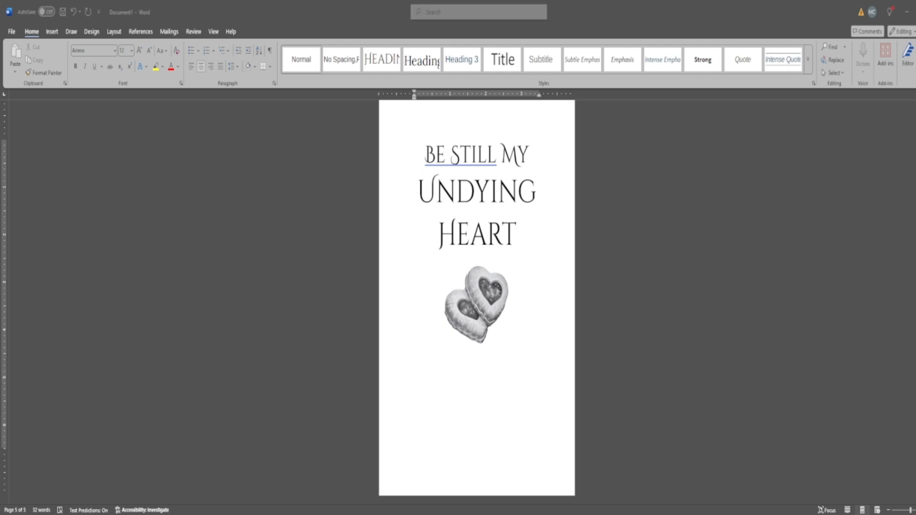
pyautogui.click(511, 367)
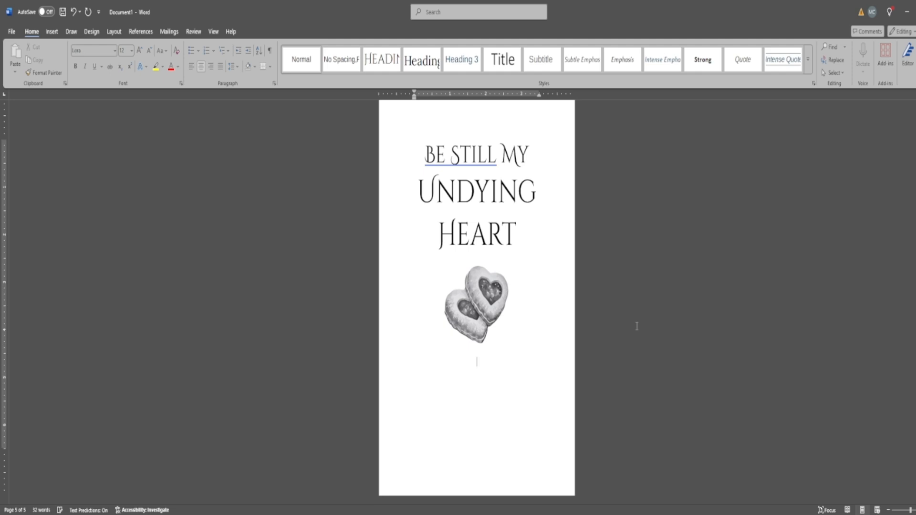
# Step: Apply the Heading 2 style to the new line and enter the subtitle "A DARK FANTASY ROMANCE NOVELETTE"
pyautogui.click(417, 68)
pyautogui.write('A DARK')
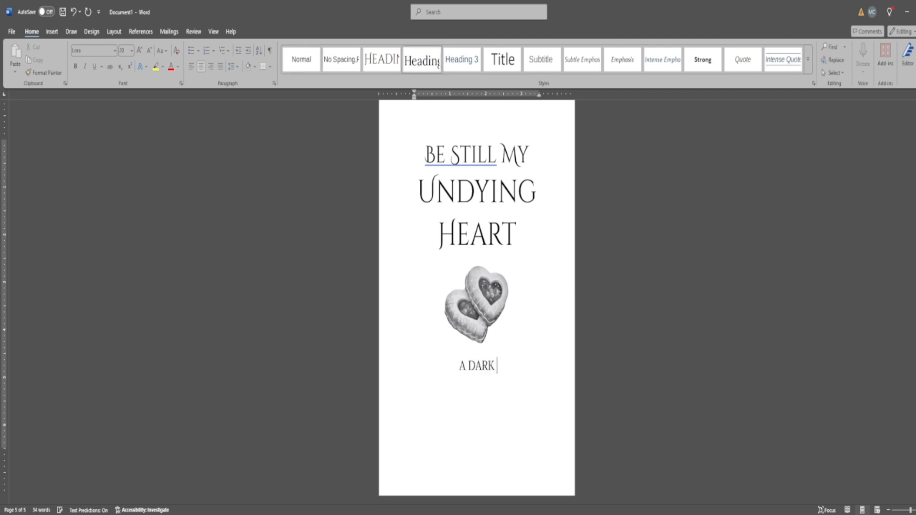
pyautogui.write(' FANTASY')
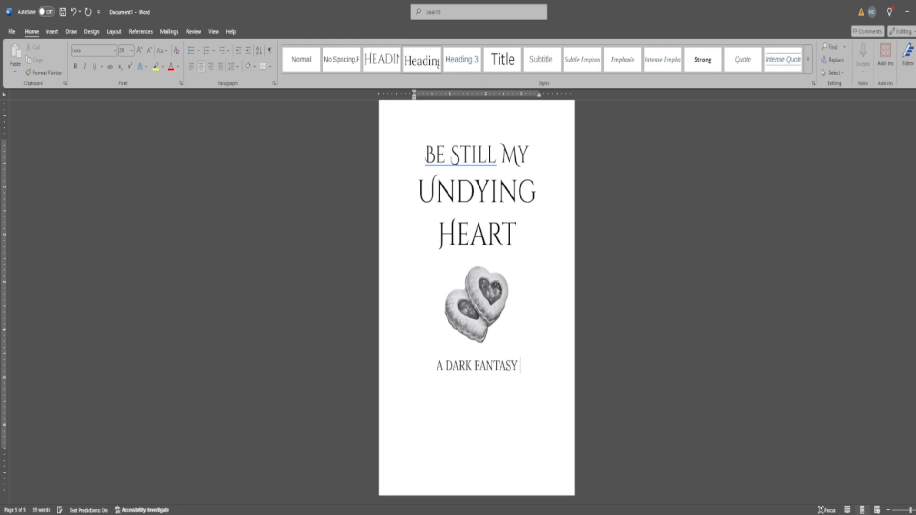
pyautogui.write(' ROMANCE')
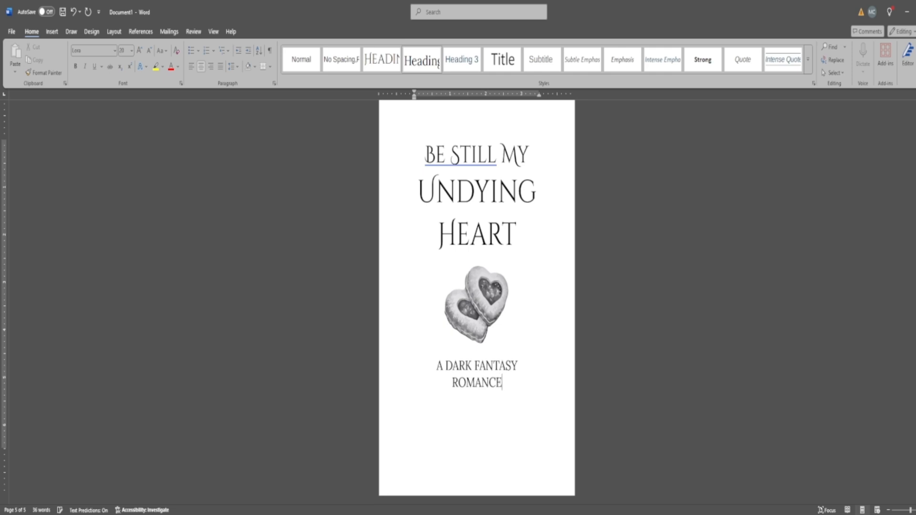
pyautogui.write(' NOVELE')
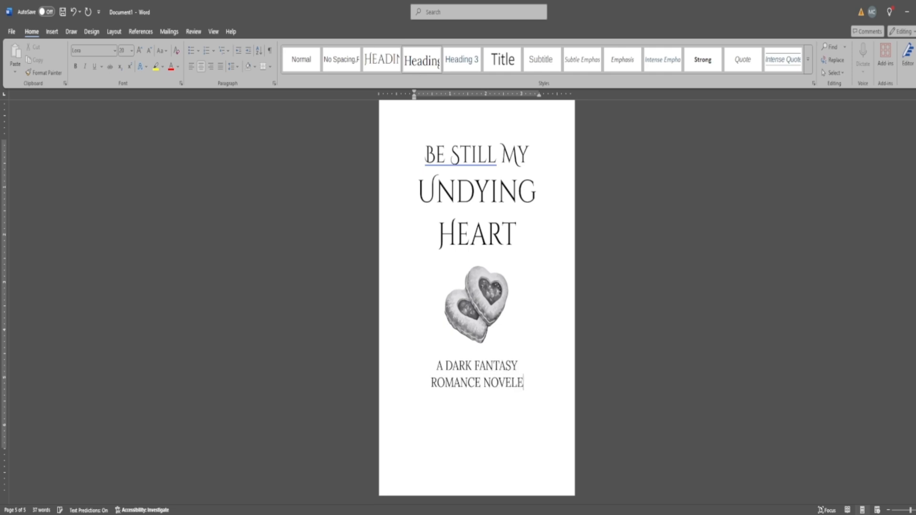
pyautogui.write('TTE')
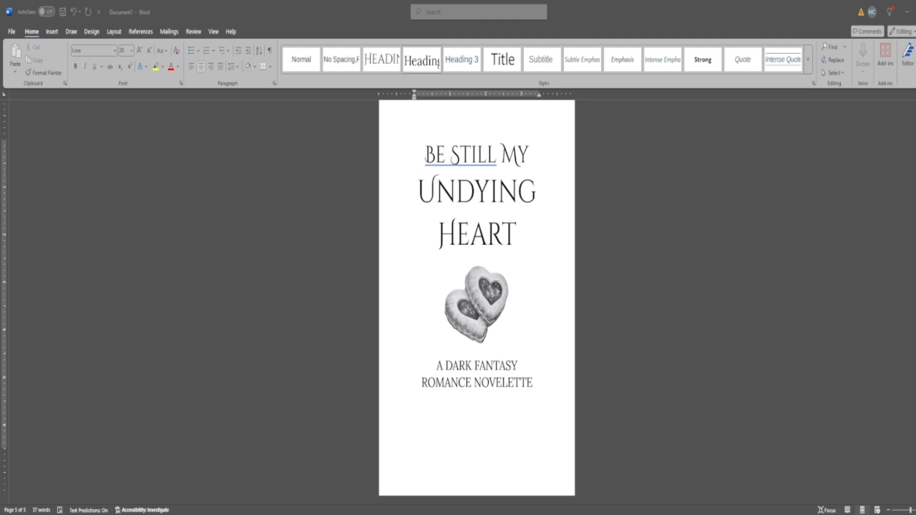
pyautogui.click(477, 400)
pyautogui.moveTo(534, 382); pyautogui.dragTo(434, 369)
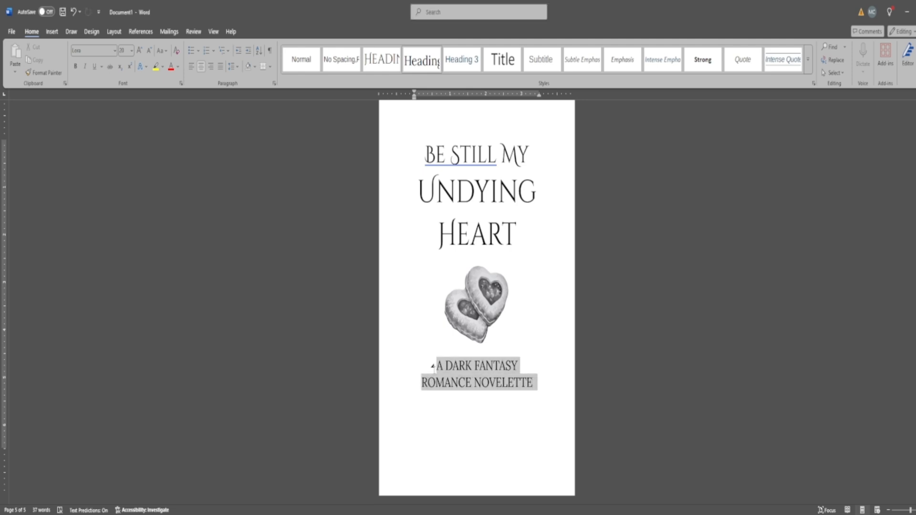
pyautogui.rightClick(459, 382)
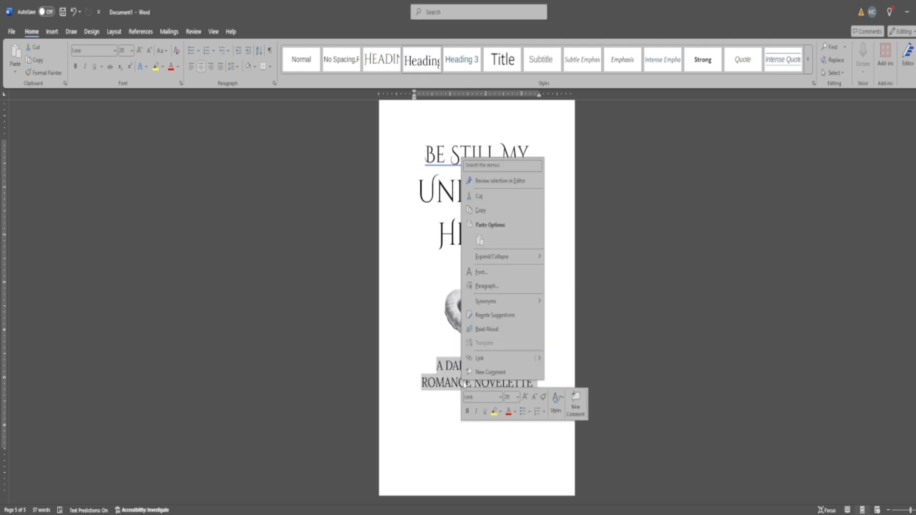
pyautogui.click(484, 287)
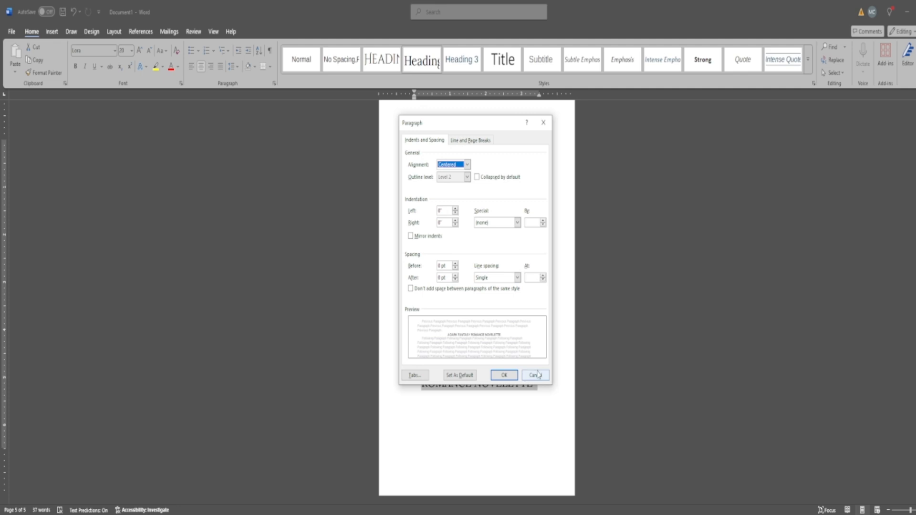
pyautogui.click(504, 375)
# Step: Modify the Heading 2 style so its line spacing is 1.3, and deselect the subtitle
pyautogui.rightClick(409, 56)
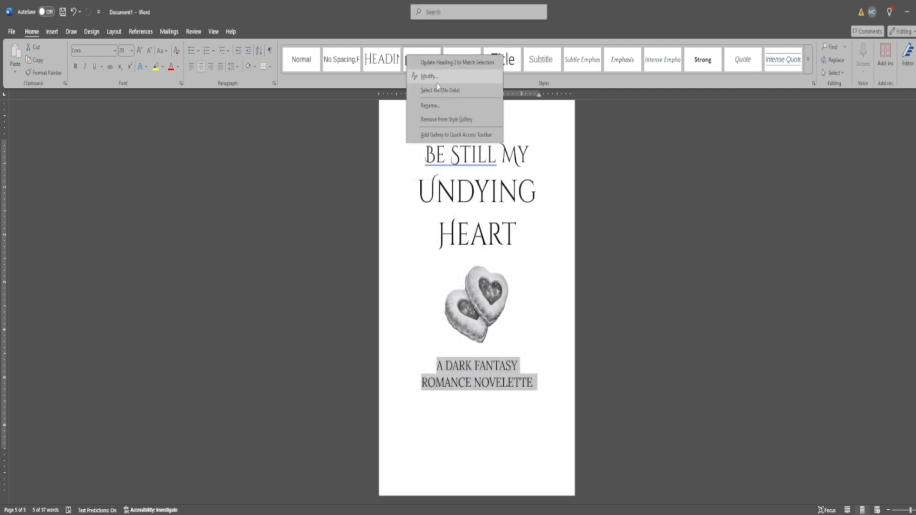
pyautogui.click(432, 76)
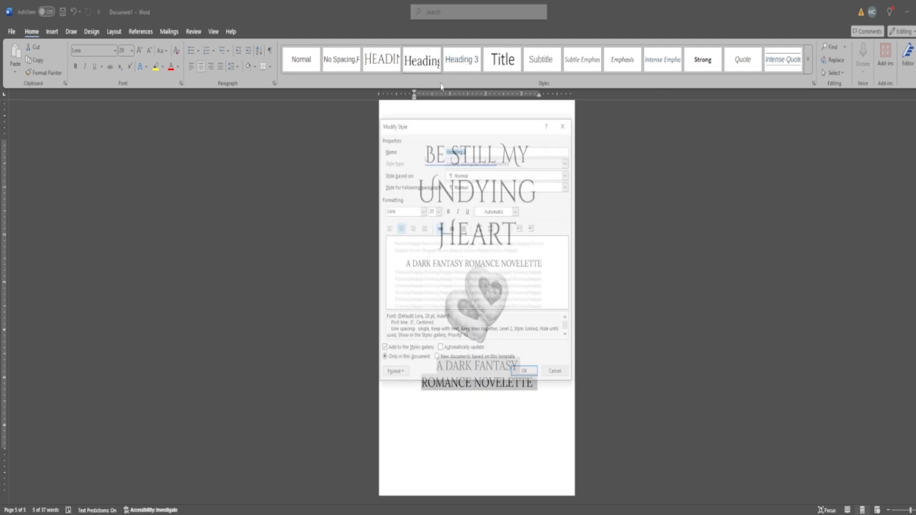
pyautogui.click(394, 374)
pyautogui.click(406, 397)
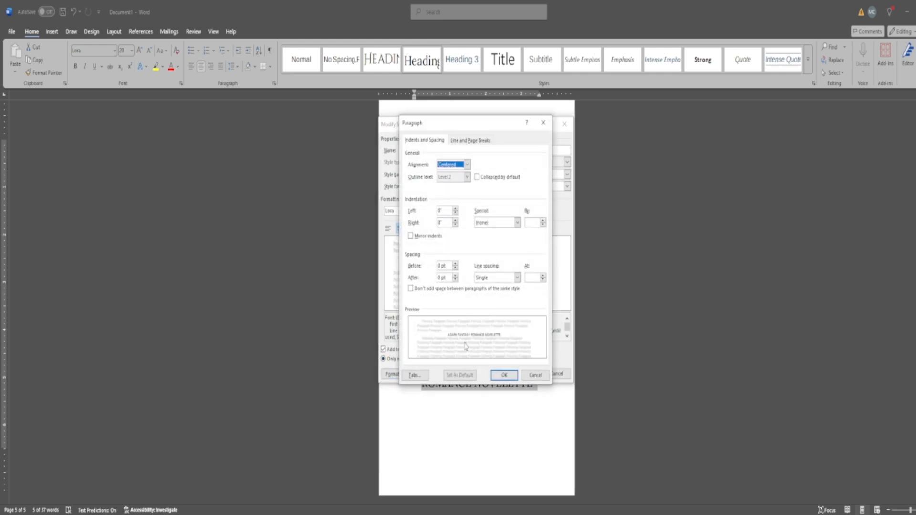
pyautogui.write('1.3')
pyautogui.click(504, 375)
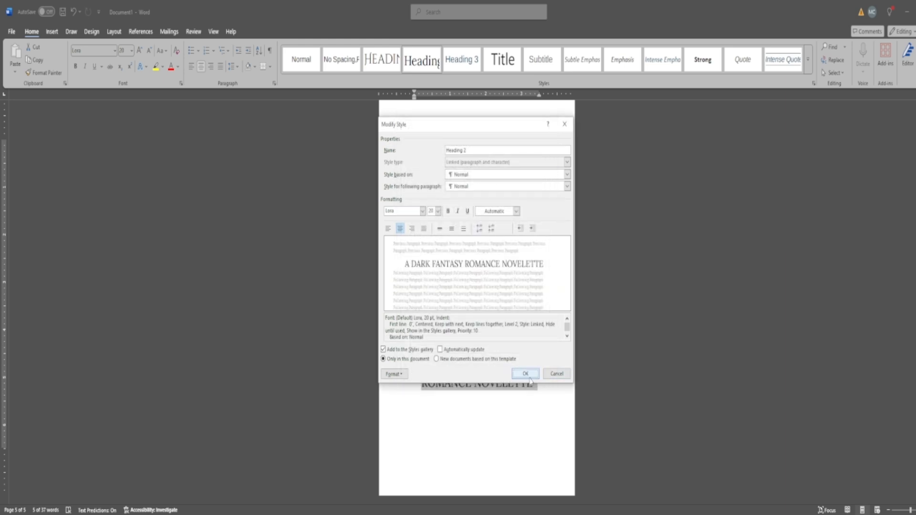
pyautogui.click(526, 375)
pyautogui.click(548, 384)
# Step: Add the author's full name in capitals, in the Heading 2 style, on a new line below the subtitle
pyautogui.scroll(15, 525, 396)
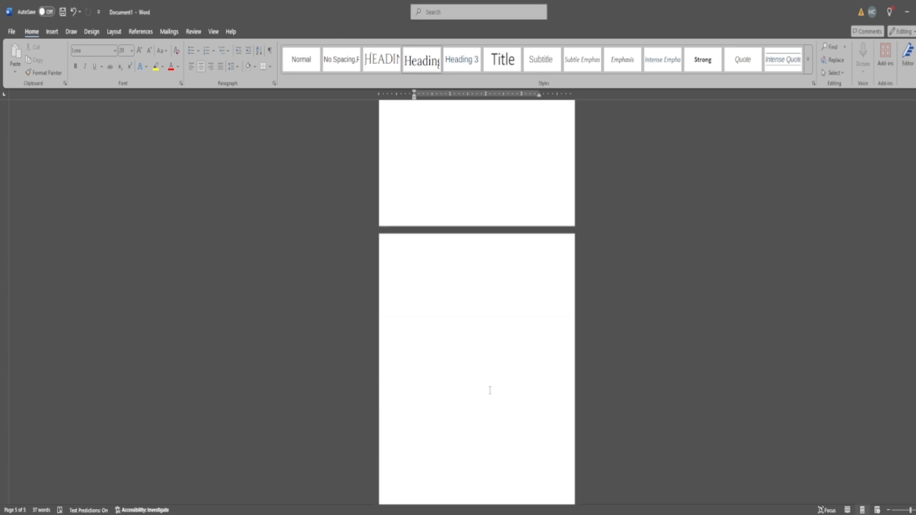
pyautogui.scroll(10, 456, 328)
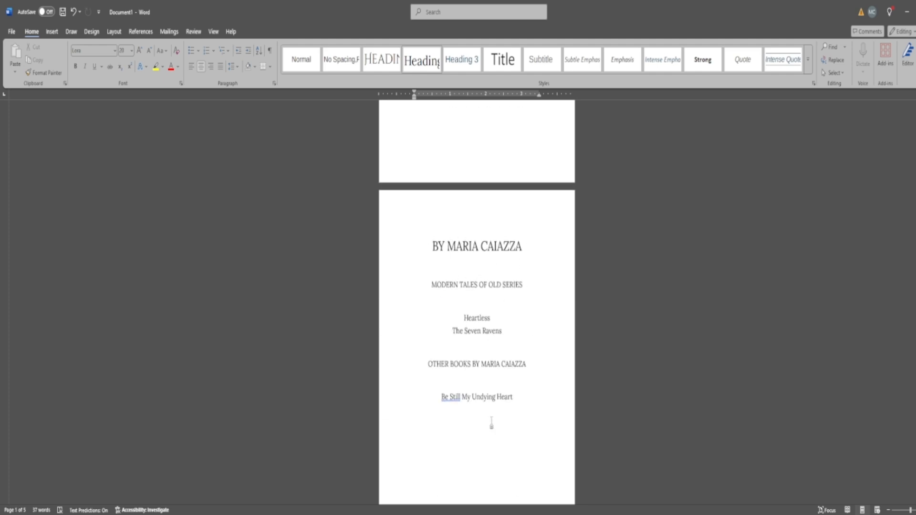
pyautogui.scroll(-10, 484, 414)
pyautogui.scroll(-10, 465, 314)
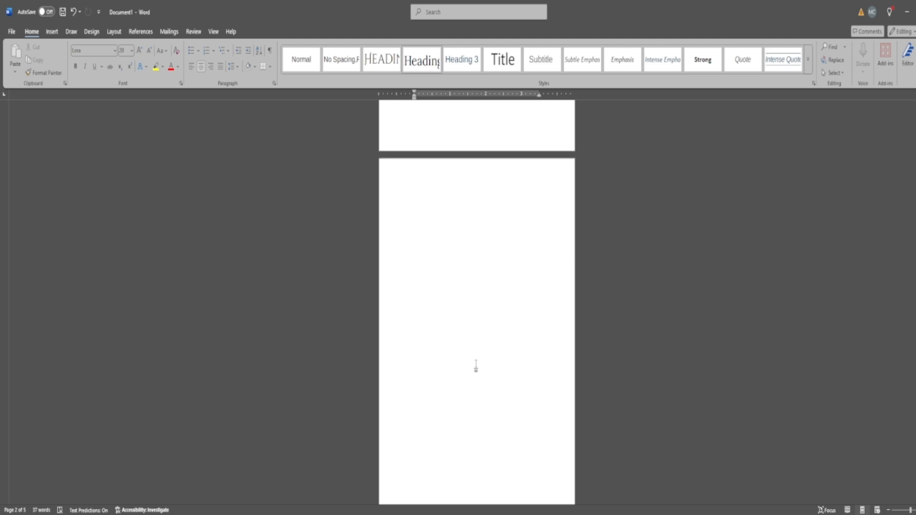
pyautogui.click(474, 425)
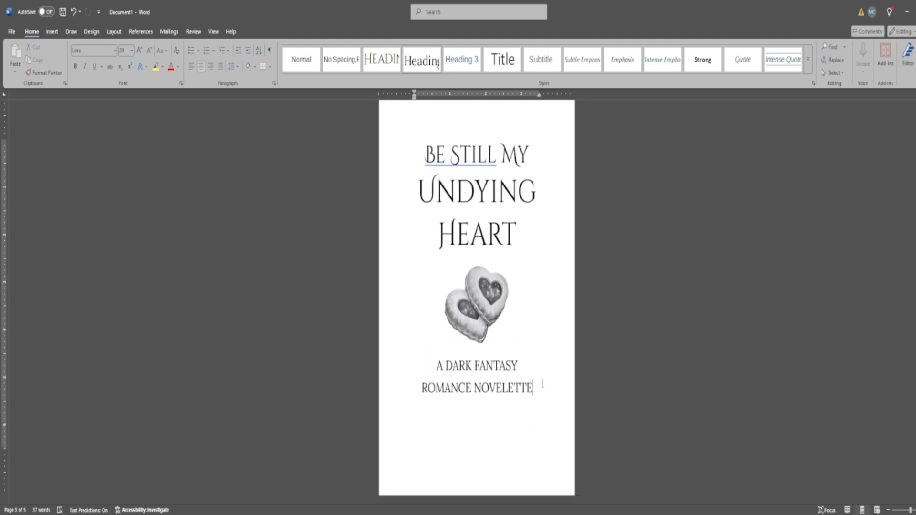
pyautogui.hotkey('ctrl', 'z')
pyautogui.click(422, 61)
pyautogui.write('MARIA CAIAZA')
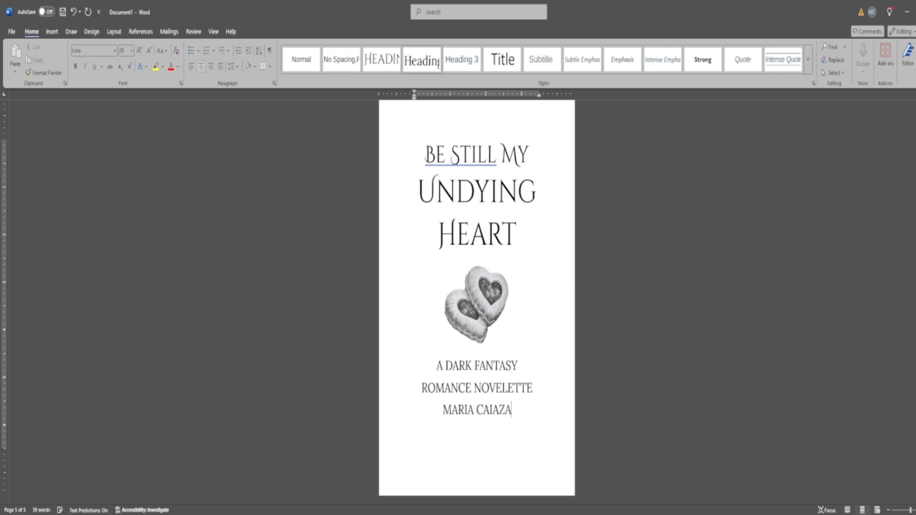
pyautogui.press('BackSpace')
pyautogui.write('ZA')
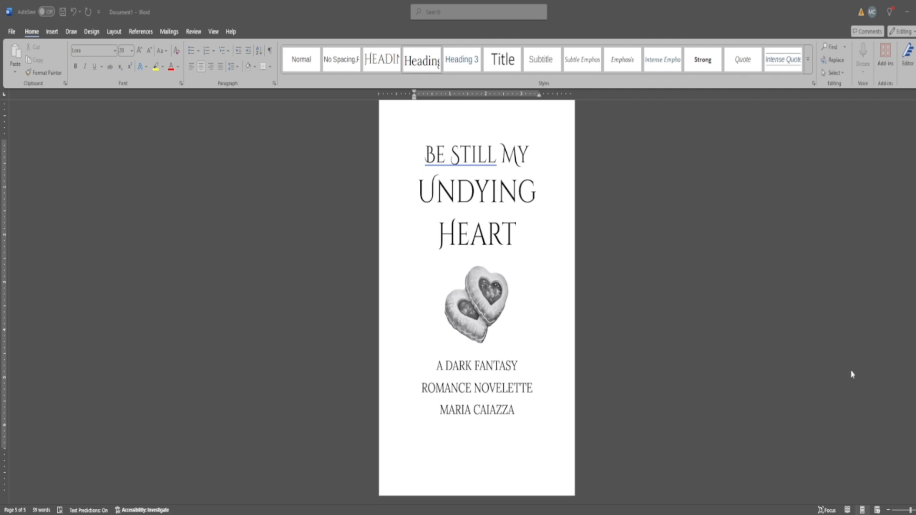
# Step: Set the font size of the author's name to 32 pt and deselect the text
pyautogui.click(522, 410)
pyautogui.moveTo(523, 411); pyautogui.dragTo(447, 419)
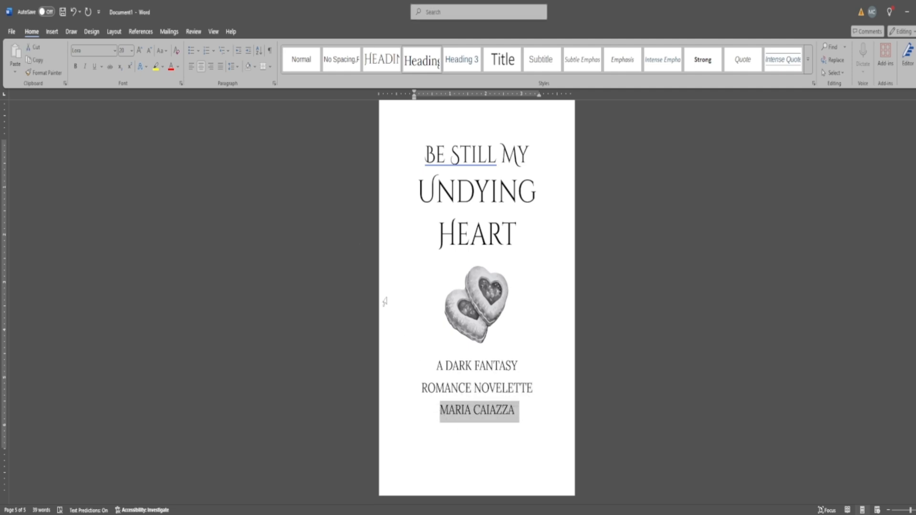
pyautogui.click(131, 50)
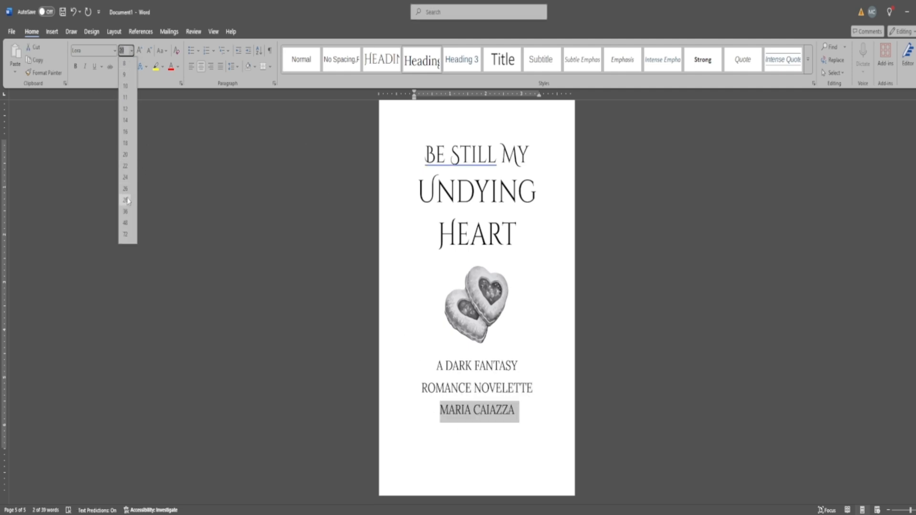
pyautogui.click(125, 50)
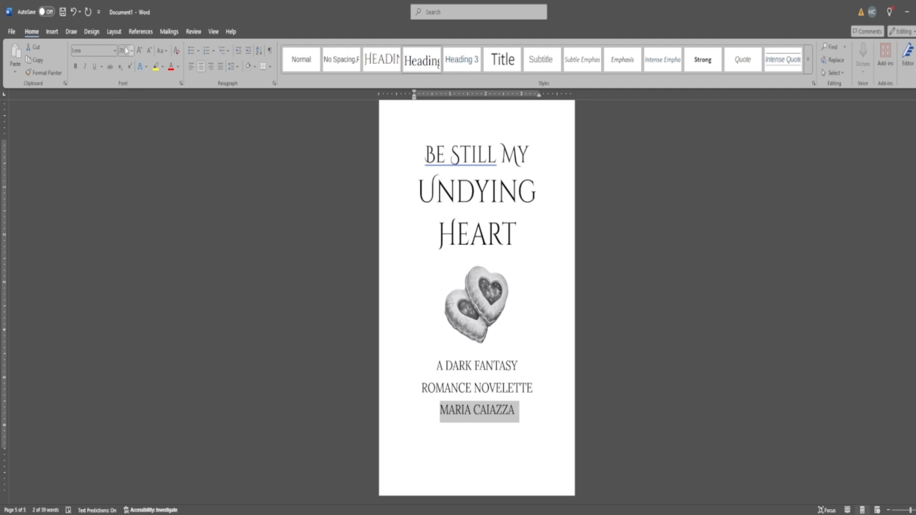
pyautogui.write('32')
pyautogui.press('Return')
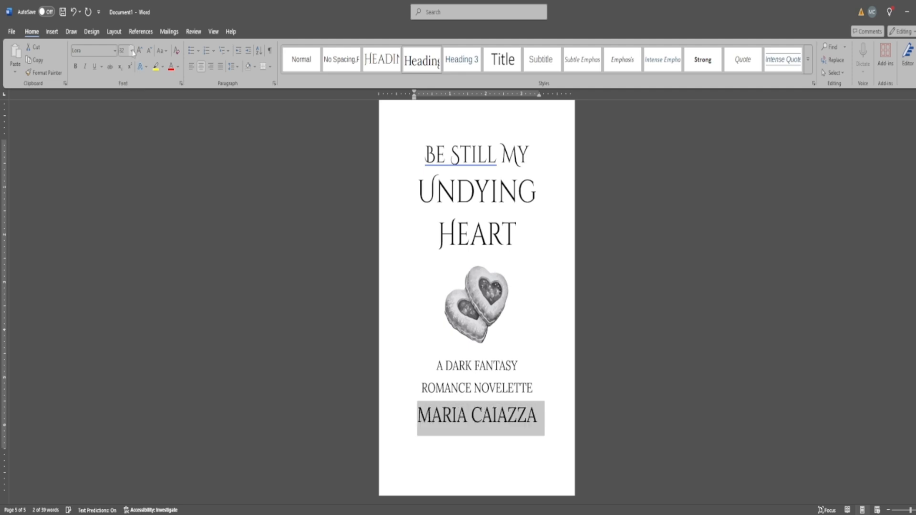
pyautogui.click(527, 388)
# Step: Check the font and size of the title, subtitle and author lines on the title page
pyautogui.scroll(2, 511, 444)
pyautogui.scroll(-2, 515, 422)
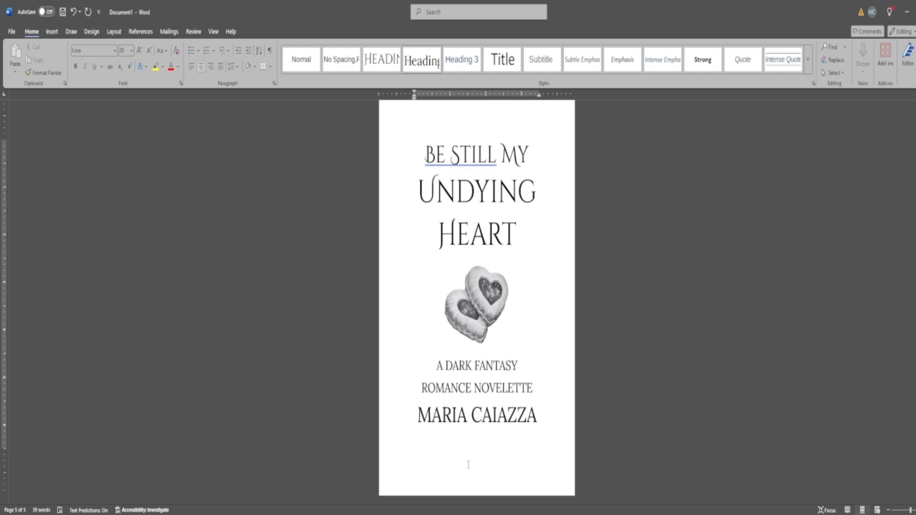
pyautogui.scroll(2, 461, 458)
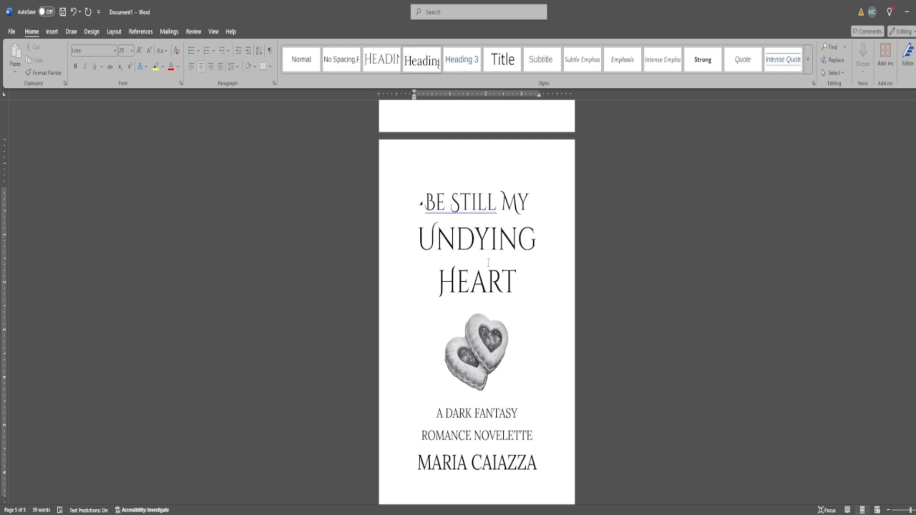
pyautogui.click(460, 203)
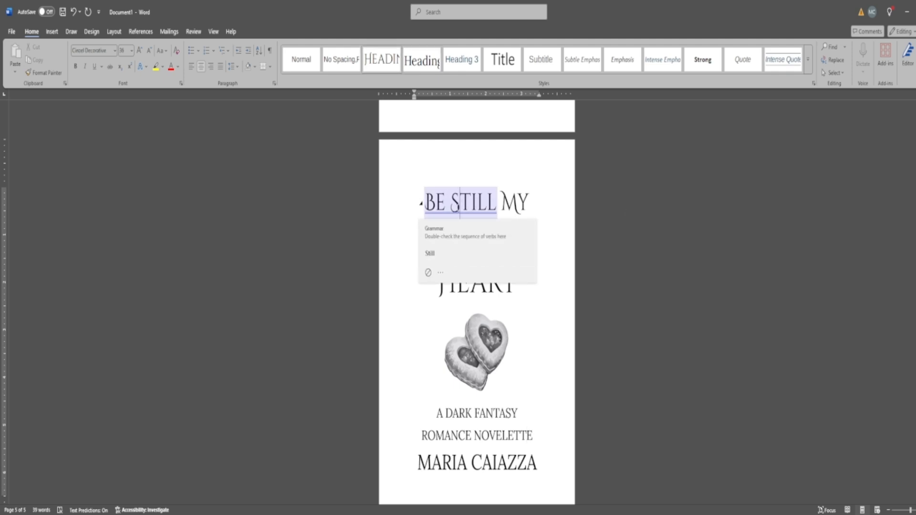
pyautogui.click(516, 283)
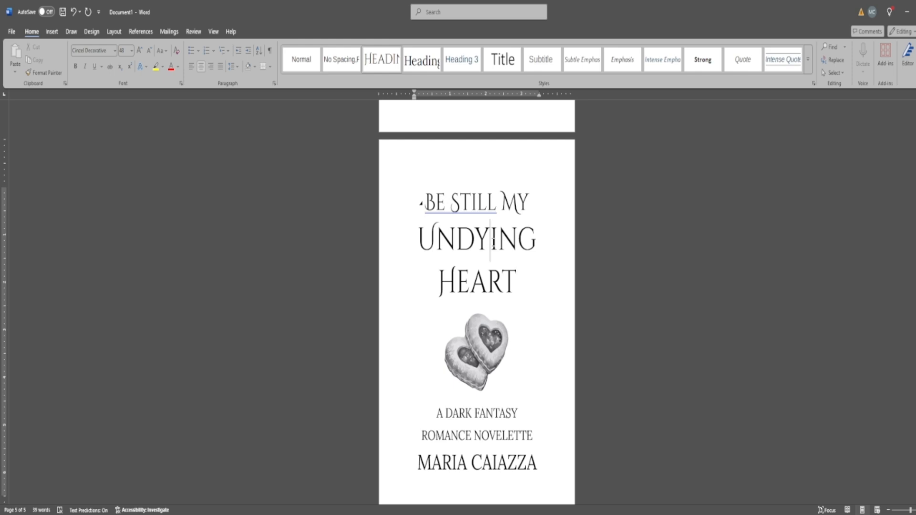
pyautogui.click(487, 281)
pyautogui.scroll(-1, 487, 304)
pyautogui.scroll(-2, 486, 303)
pyautogui.click(486, 367)
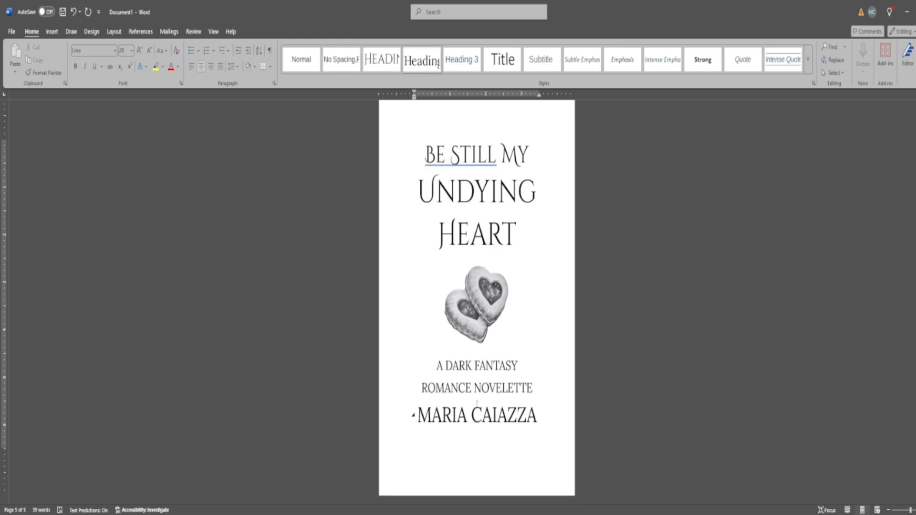
pyautogui.click(466, 423)
pyautogui.click(462, 389)
# Step: Set the space before the title "Be Still My Undying Heart" to 25 pt
pyautogui.moveTo(529, 227); pyautogui.dragTo(403, 133)
pyautogui.rightClick(490, 197)
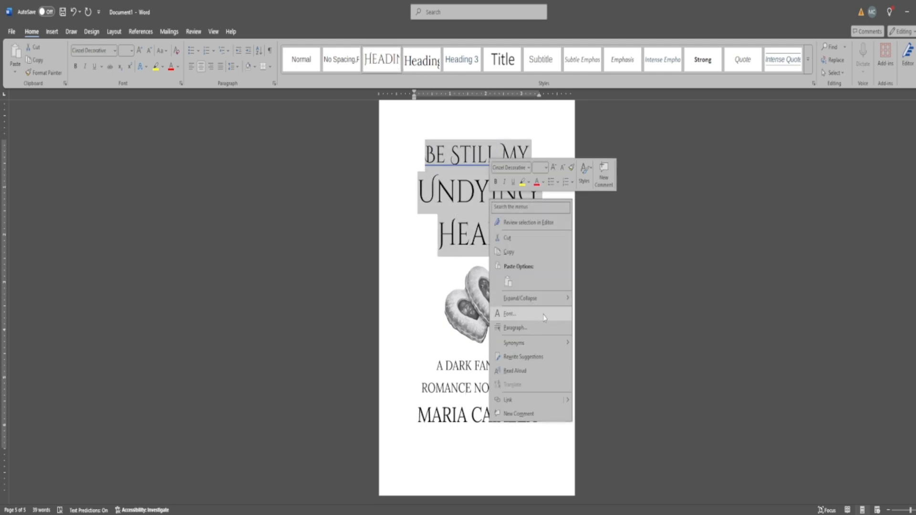
pyautogui.click(543, 328)
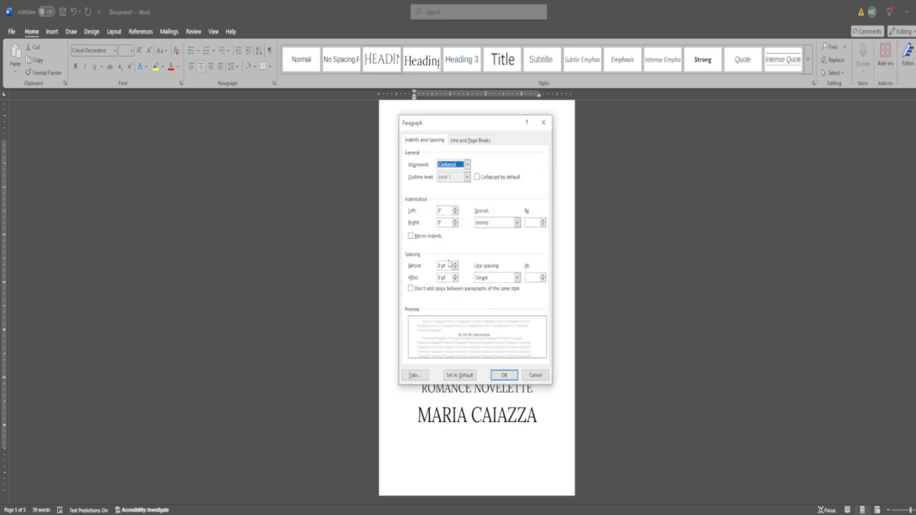
pyautogui.moveTo(446, 266); pyautogui.dragTo(425, 264)
pyautogui.write('12')
pyautogui.press('Return')
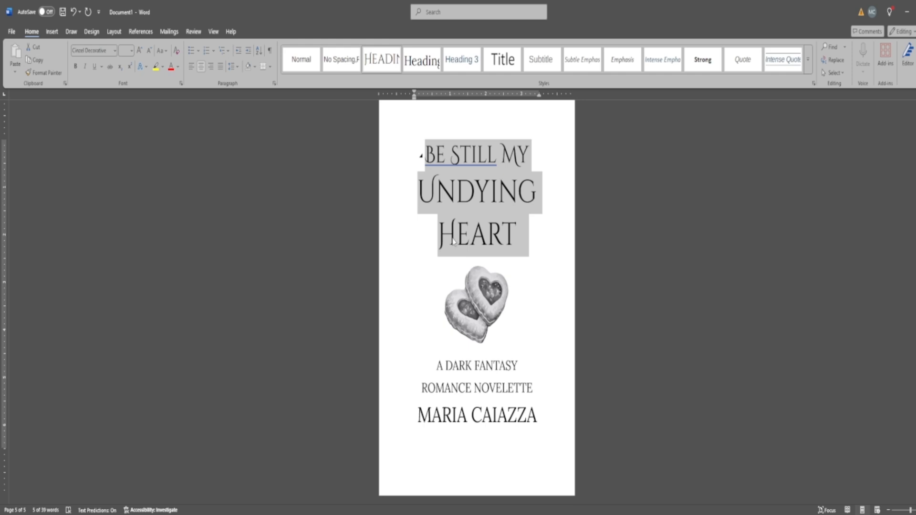
pyautogui.rightClick(507, 217)
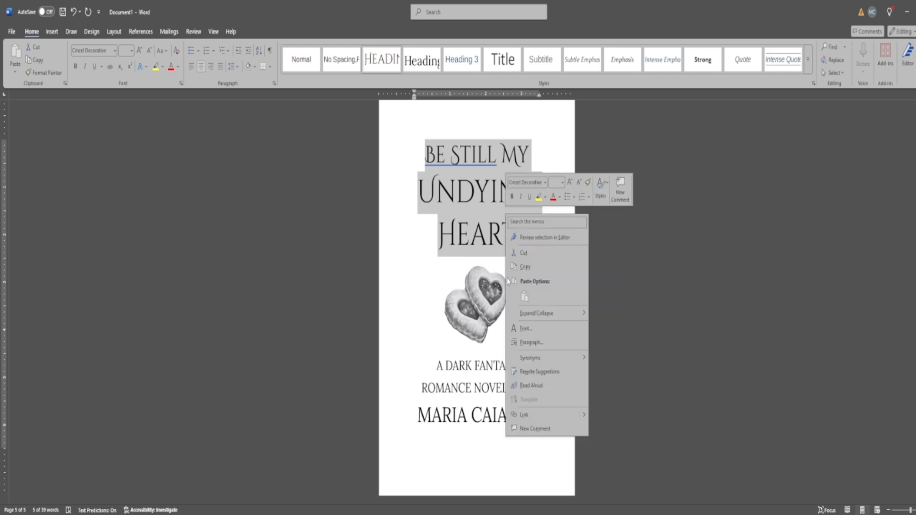
pyautogui.click(538, 329)
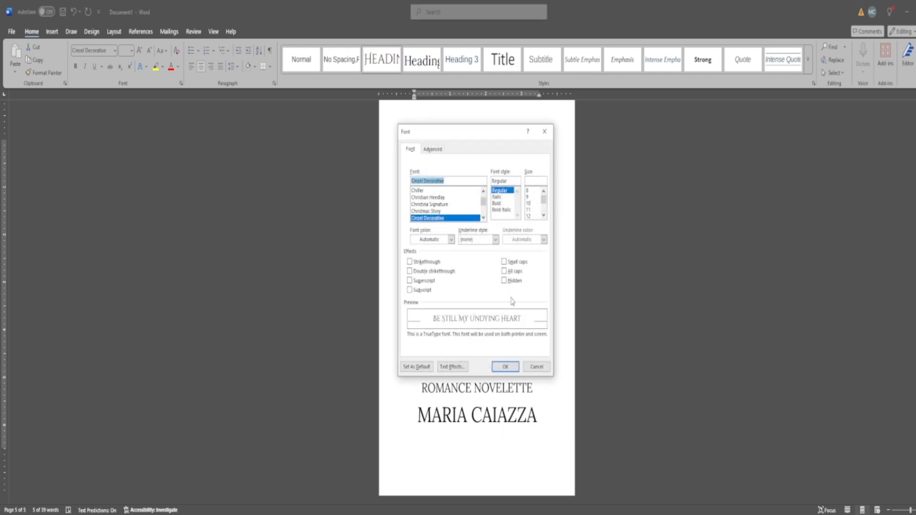
pyautogui.click(539, 368)
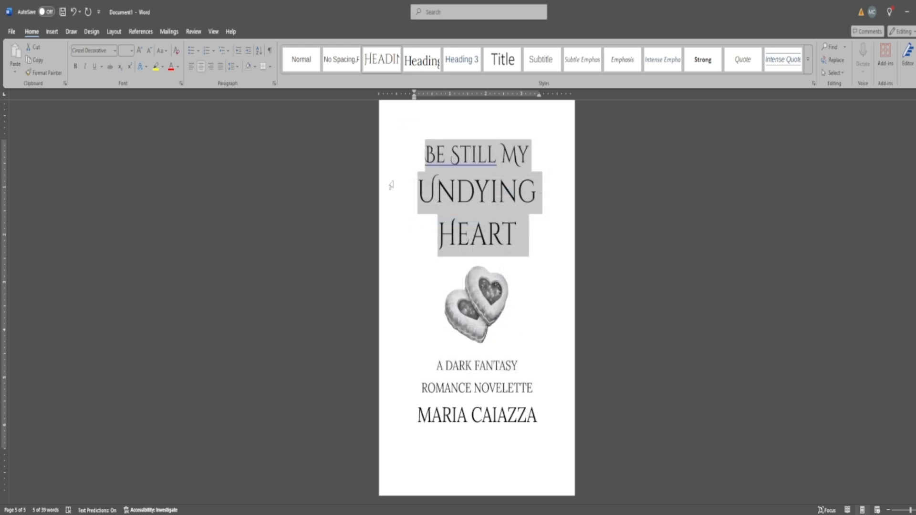
# Step: Split "Heart" into its own paragraph below "Undying" and restore the final G of "Undying"
pyautogui.click(419, 197)
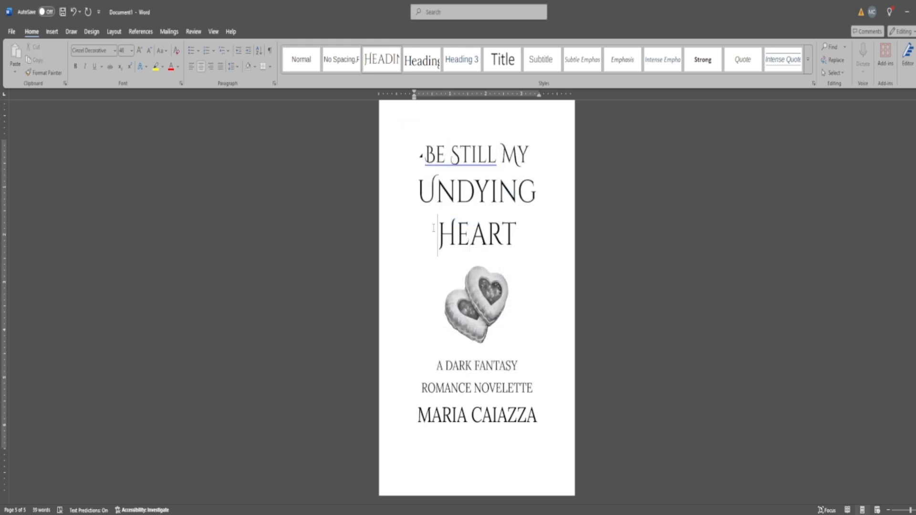
pyautogui.press('BackSpace')
pyautogui.press('BackSpace')
pyautogui.press('Return')
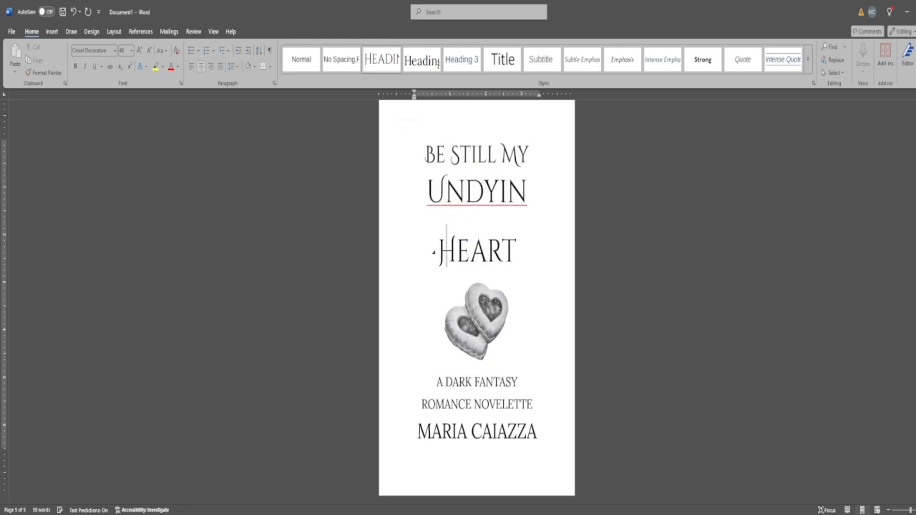
pyautogui.click(527, 195)
pyautogui.write('G')
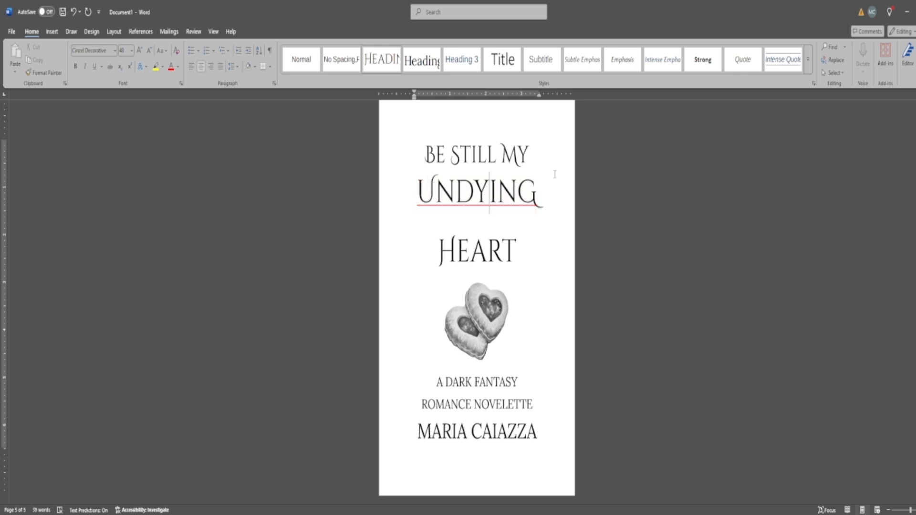
# Step: Reapply 25 pt of space before the paragraph "Be Still My Undying"
pyautogui.tripleClick(534, 191)
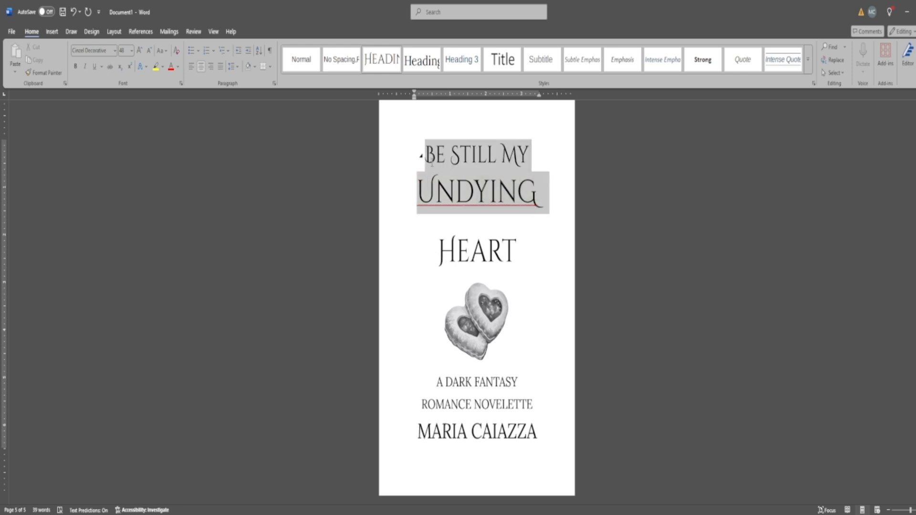
pyautogui.rightClick(466, 182)
pyautogui.click(506, 309)
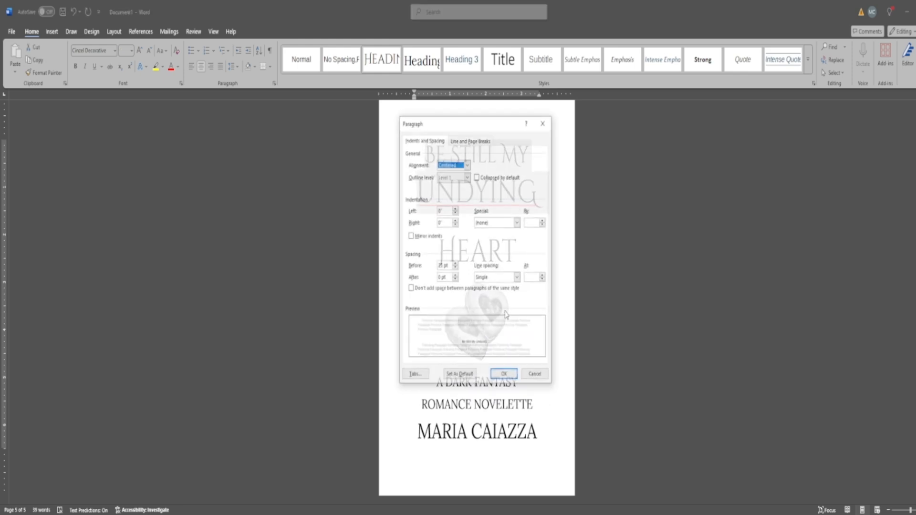
pyautogui.click(451, 266)
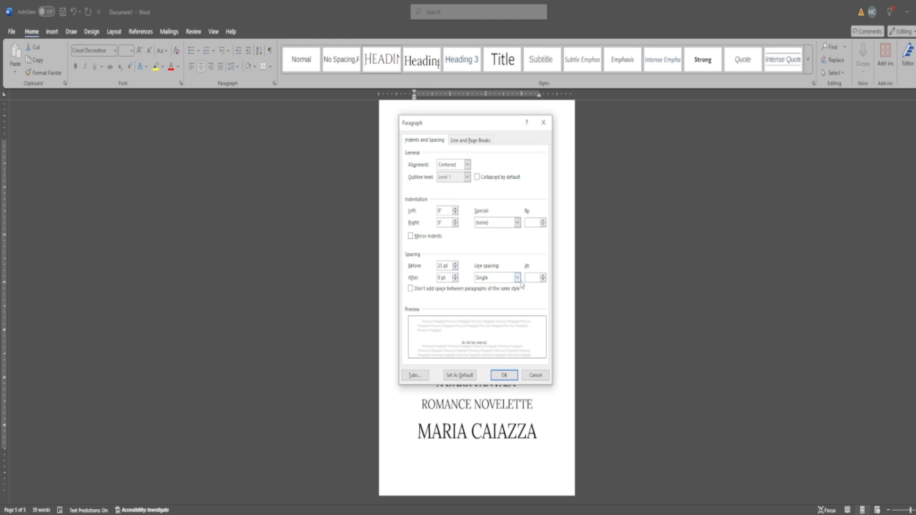
pyautogui.moveTo(451, 265); pyautogui.dragTo(409, 266)
pyautogui.write('0')
pyautogui.press('Return')
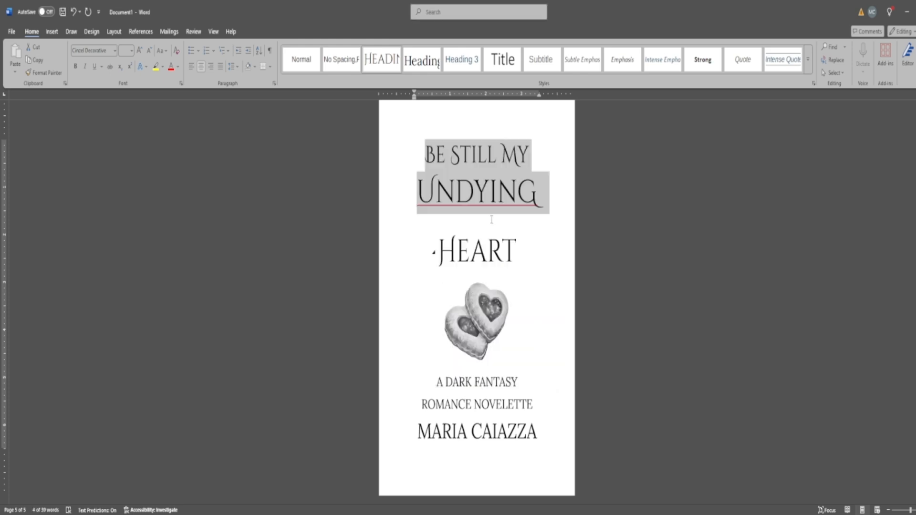
# Step: Redo the paragraph break before "Heart" and restore the end of "Undying" with a lowercase g
pyautogui.click(492, 220)
pyautogui.click(441, 254)
pyautogui.press('BackSpace')
pyautogui.press('BackSpace')
pyautogui.press('BackSpace')
pyautogui.press('Return')
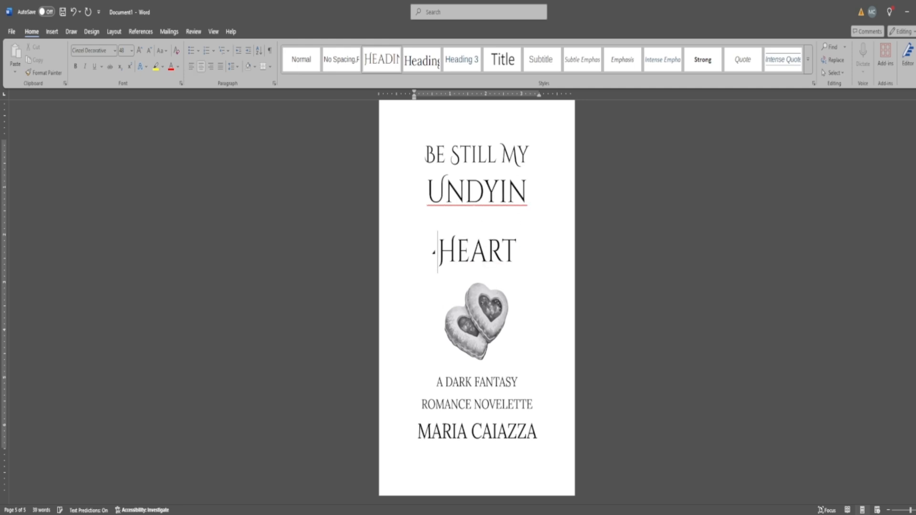
pyautogui.click(527, 193)
pyautogui.write('g')
pyautogui.click(474, 211)
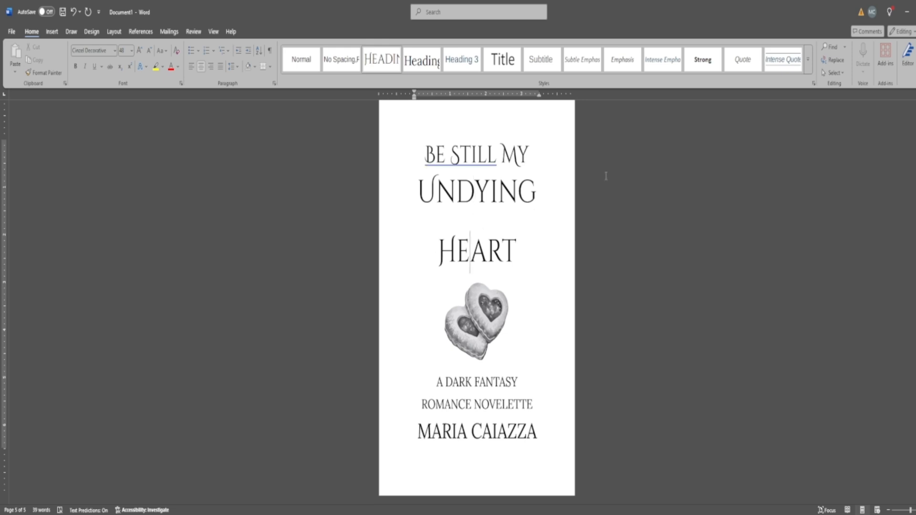
# Step: Check the paragraph spacing of the "Heart" line without changing it
pyautogui.moveTo(516, 251); pyautogui.dragTo(424, 251)
pyautogui.moveTo(534, 187); pyautogui.dragTo(418, 191)
pyautogui.doubleClick(491, 251)
pyautogui.rightClick(462, 267)
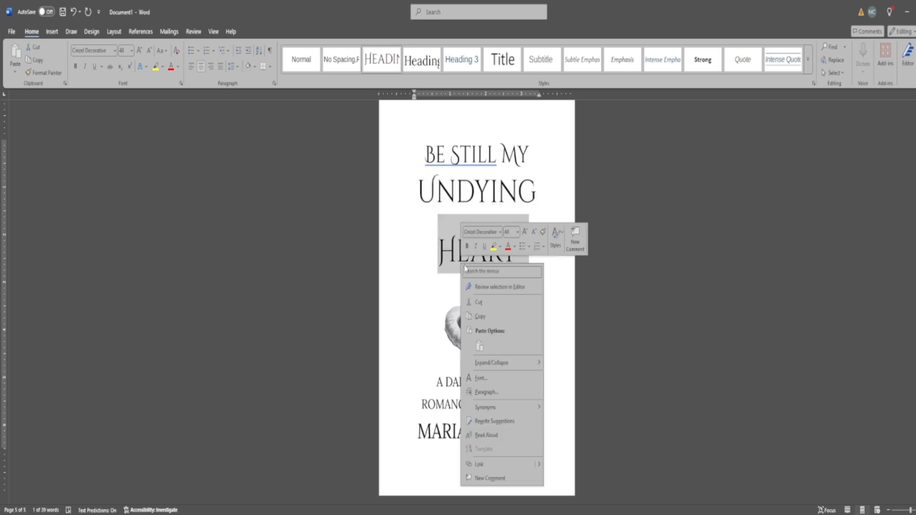
pyautogui.click(501, 393)
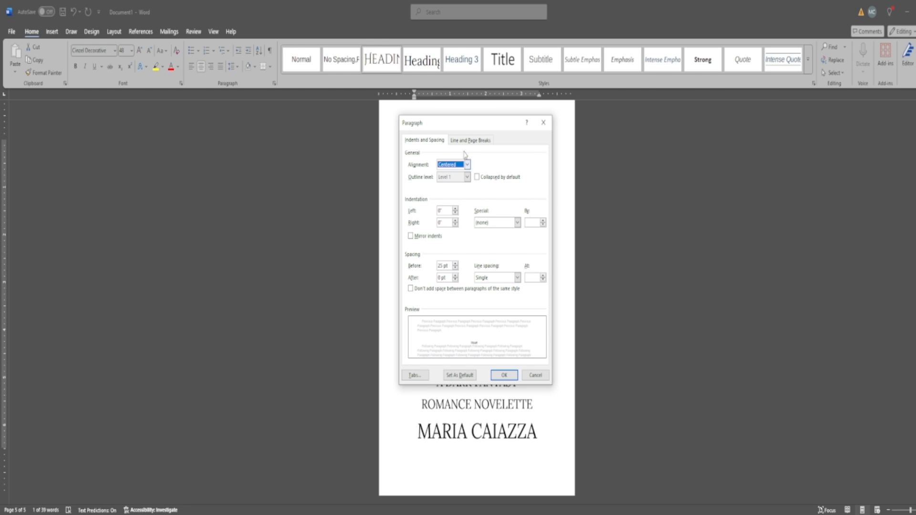
pyautogui.click(535, 375)
# Step: Split "Undying" into its own paragraph below "Be Still My"
pyautogui.moveTo(549, 192); pyautogui.dragTo(422, 195)
pyautogui.click(421, 195)
pyautogui.press('BackSpace')
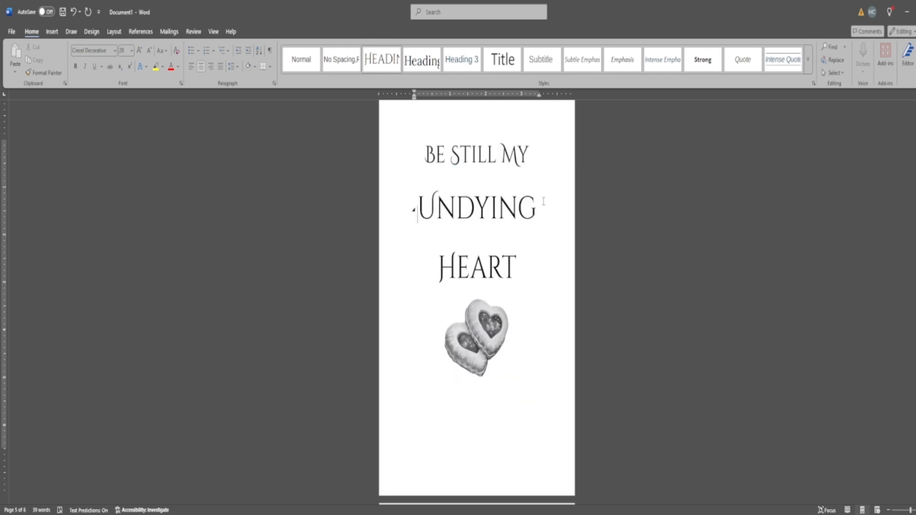
pyautogui.press('Return')
# Step: Check the paragraph spacing of the "Be Still My" line without changing it
pyautogui.scroll(2, 520, 205)
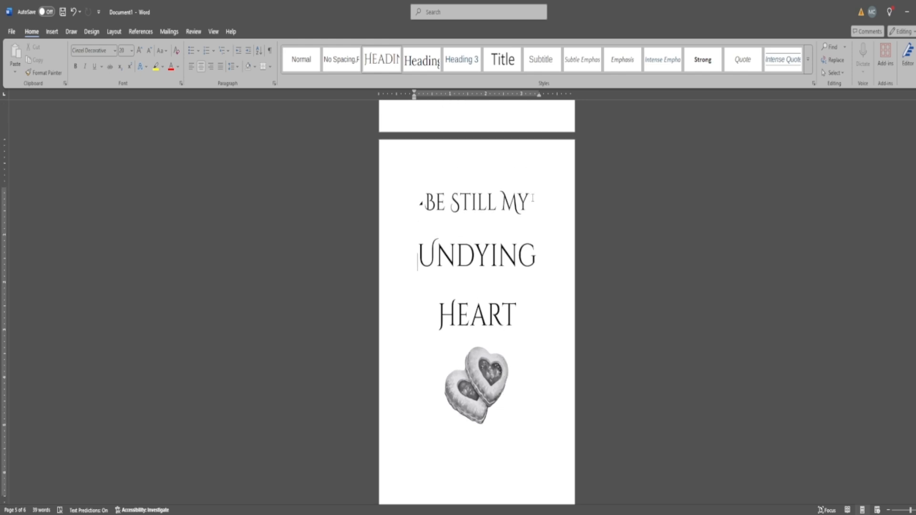
pyautogui.moveTo(533, 198); pyautogui.dragTo(423, 203)
pyautogui.rightClick(465, 212)
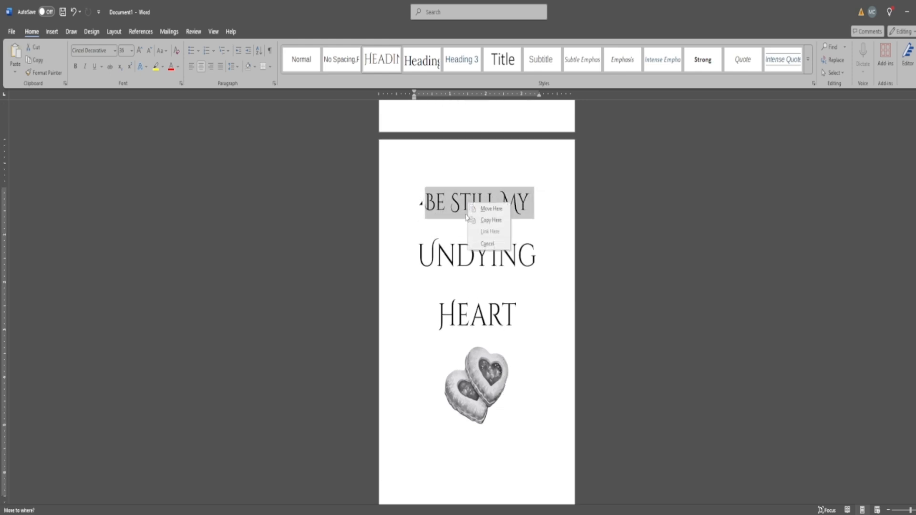
pyautogui.click(447, 197)
pyautogui.moveTo(544, 197); pyautogui.dragTo(423, 198)
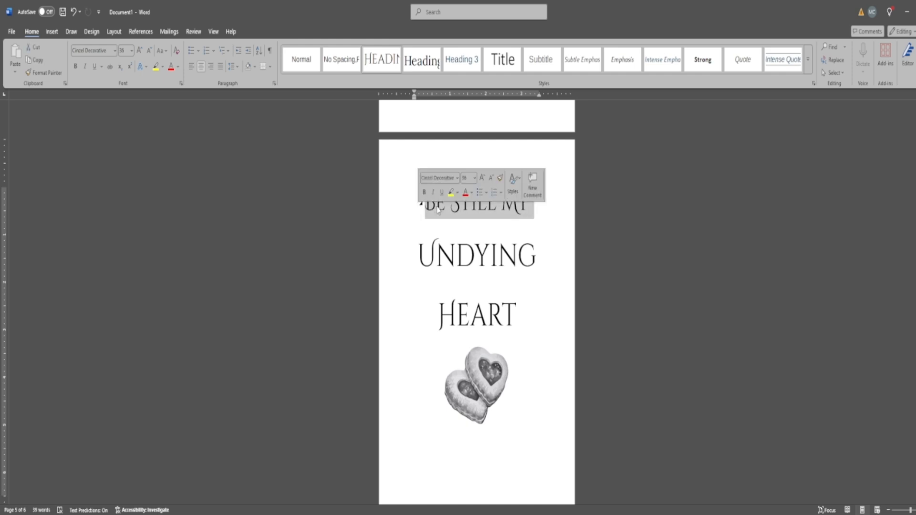
pyautogui.rightClick(438, 208)
pyautogui.click(463, 335)
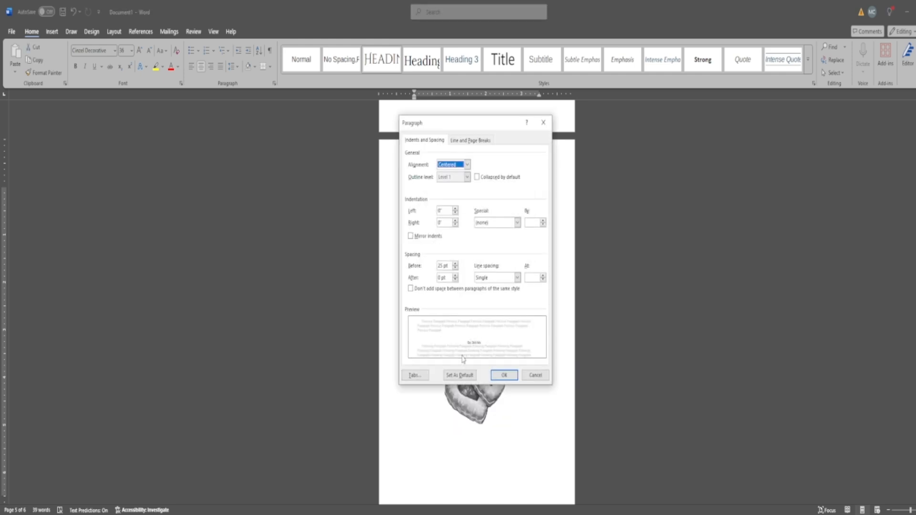
pyautogui.click(537, 372)
# Step: Reduce the space before all three title lines so the whole title page fits on one page, and deselect them
pyautogui.scroll(-5, 497, 318)
pyautogui.scroll(7, 492, 377)
pyautogui.scroll(-2, 491, 356)
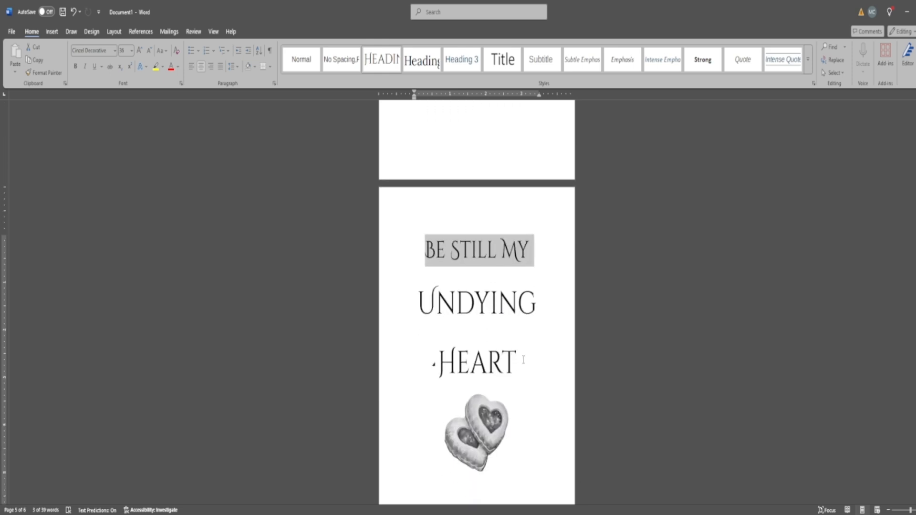
pyautogui.moveTo(527, 355); pyautogui.dragTo(432, 254)
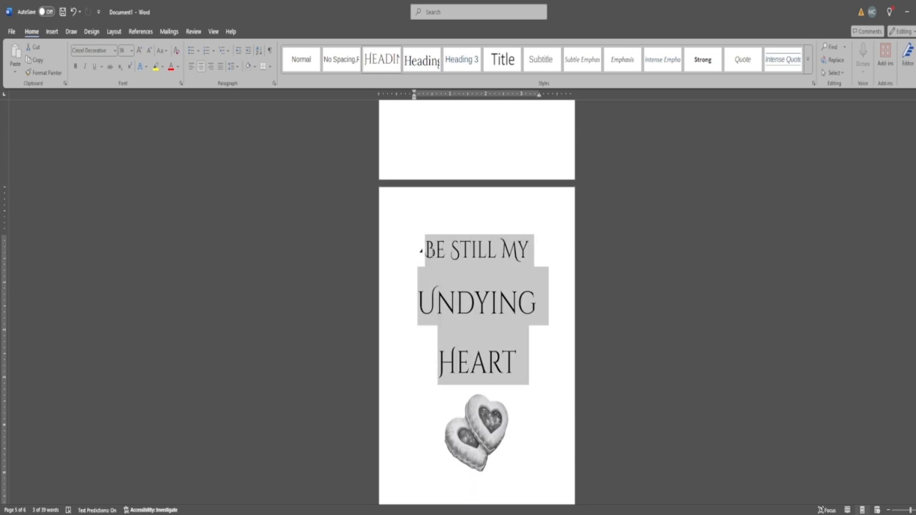
pyautogui.rightClick(451, 267)
pyautogui.click(480, 393)
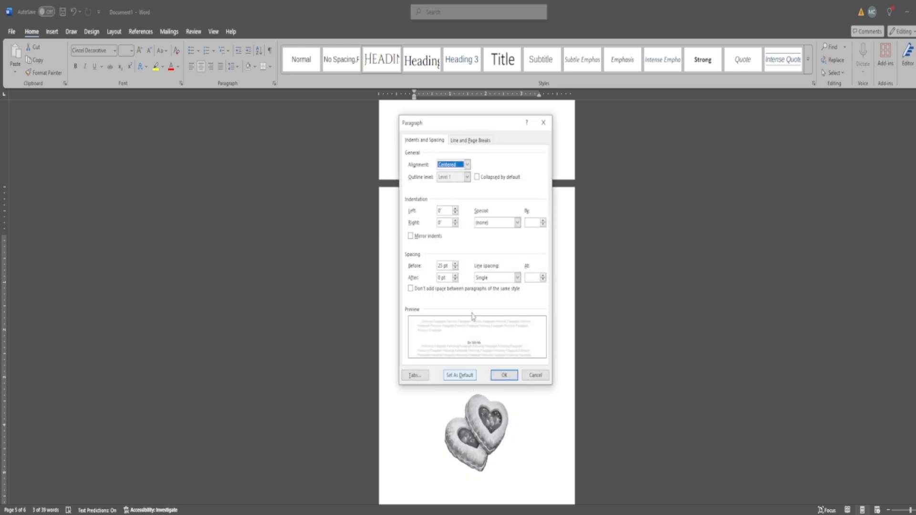
pyautogui.moveTo(450, 266); pyautogui.dragTo(429, 259)
pyautogui.write('0')
pyautogui.press('Return')
pyautogui.scroll(-2, 480, 377)
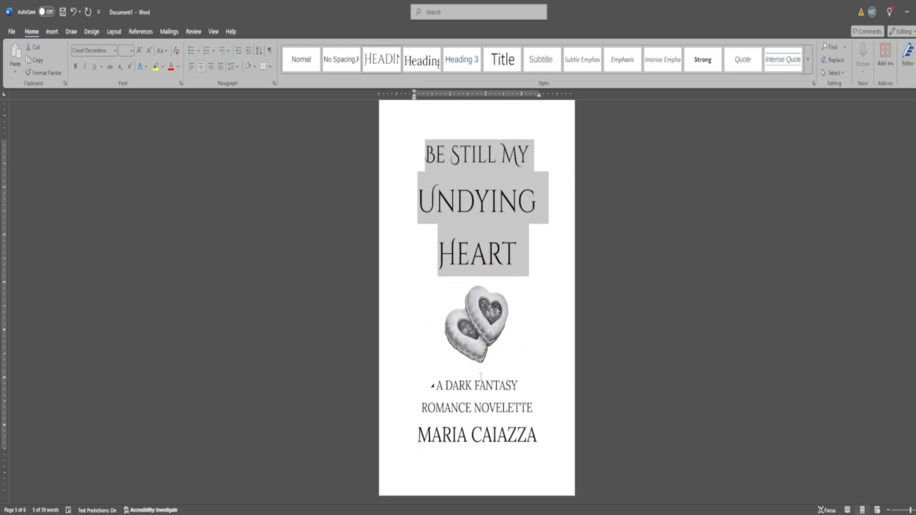
pyautogui.click(491, 186)
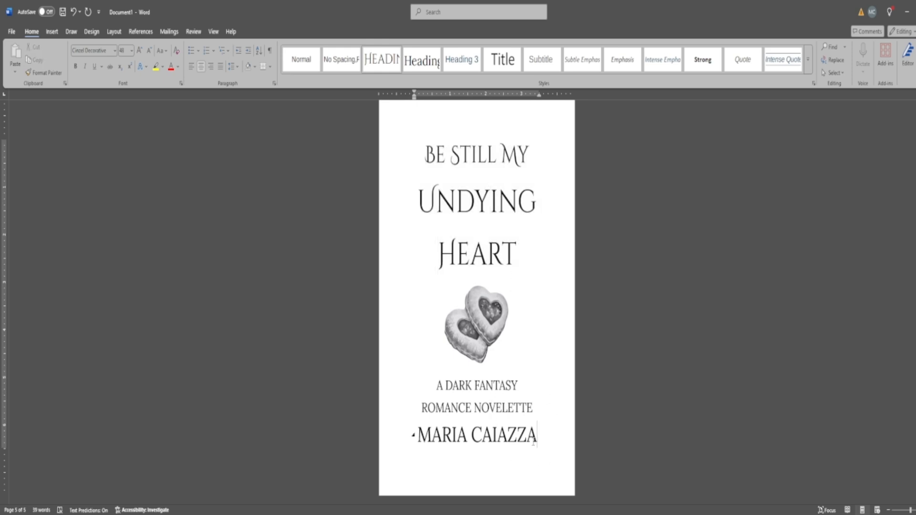
# Step: Set the space before the author's name line to 15 pt
pyautogui.moveTo(537, 443); pyautogui.dragTo(417, 440)
pyautogui.rightClick(448, 445)
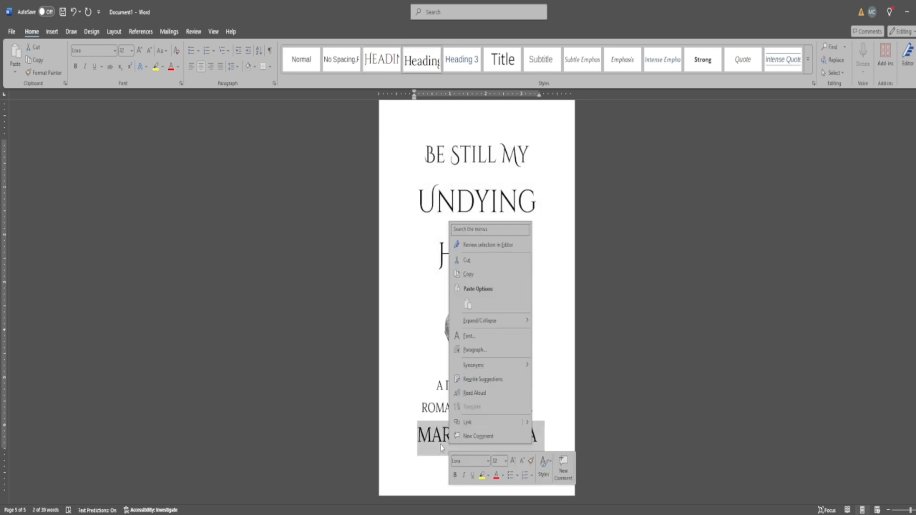
pyautogui.click(483, 352)
pyautogui.click(420, 263)
pyautogui.write('15')
pyautogui.press('Return')
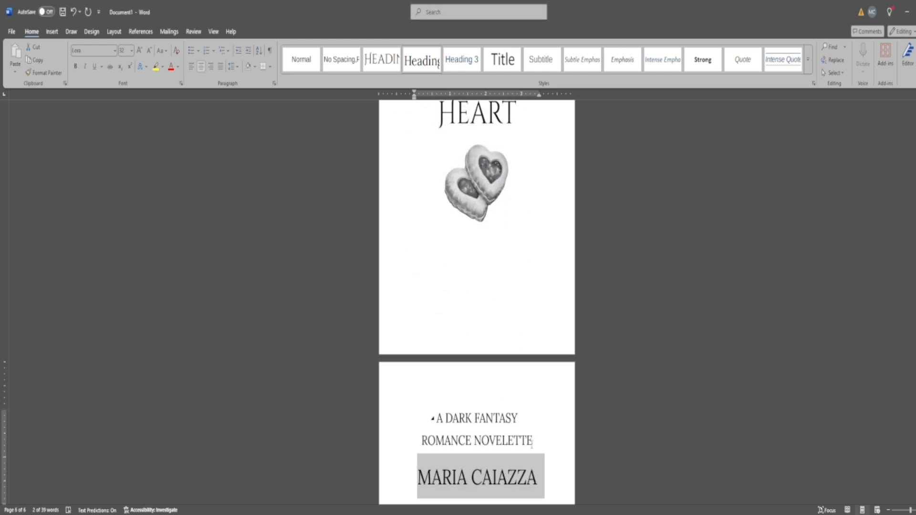
# Step: Try to pull the subtitle up to the title page by joining it to the illustration's line, and undo the attempt
pyautogui.scroll(3, 477, 254)
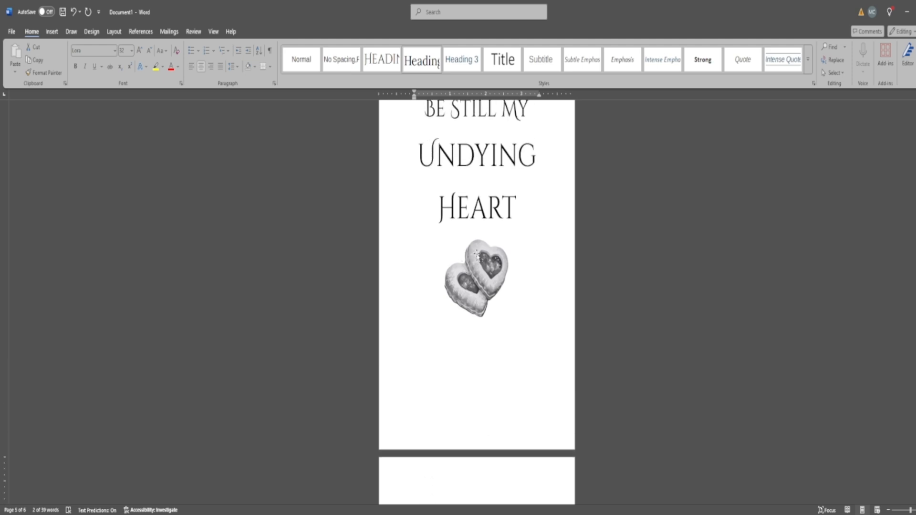
pyautogui.scroll(-4, 506, 357)
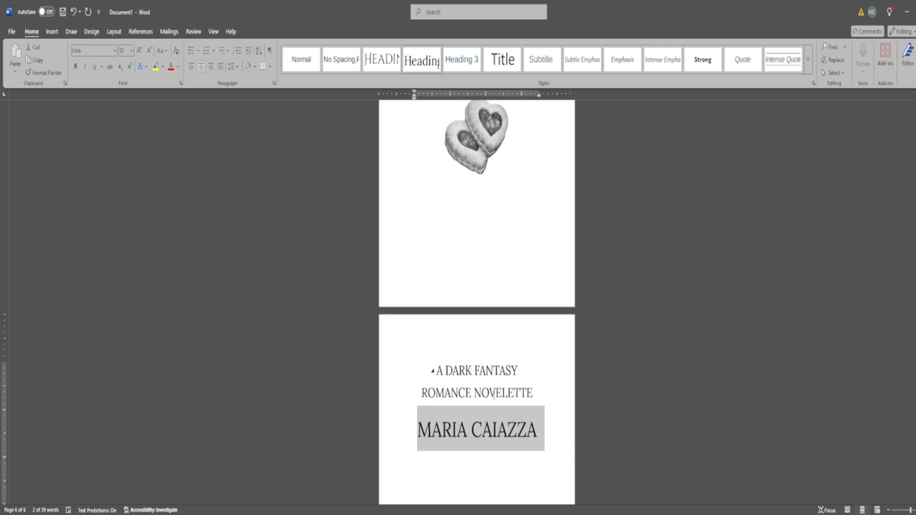
pyautogui.click(437, 373)
pyautogui.press('Up')
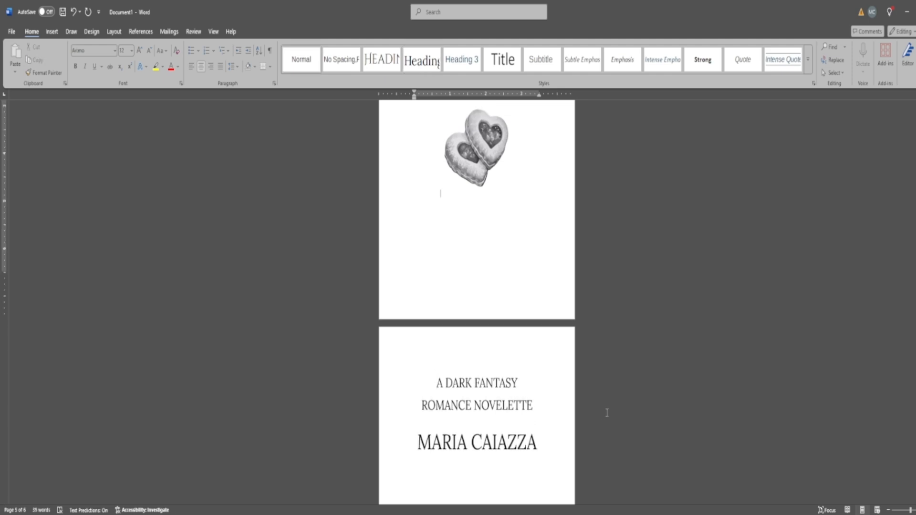
pyautogui.hotkey('ctrl', 'z')
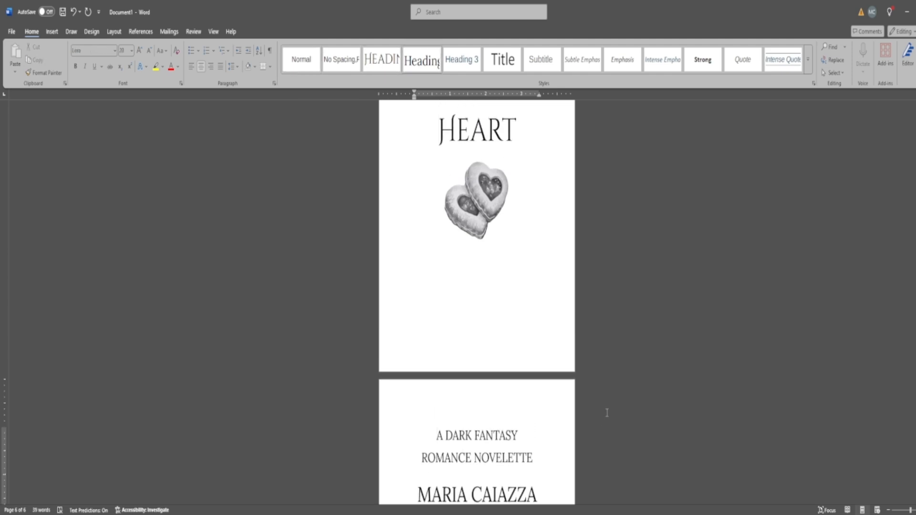
pyautogui.hotkey('ctrl', 'z')
pyautogui.hotkey('ctrl', 'z')
pyautogui.hotkey('ctrl', 'z')
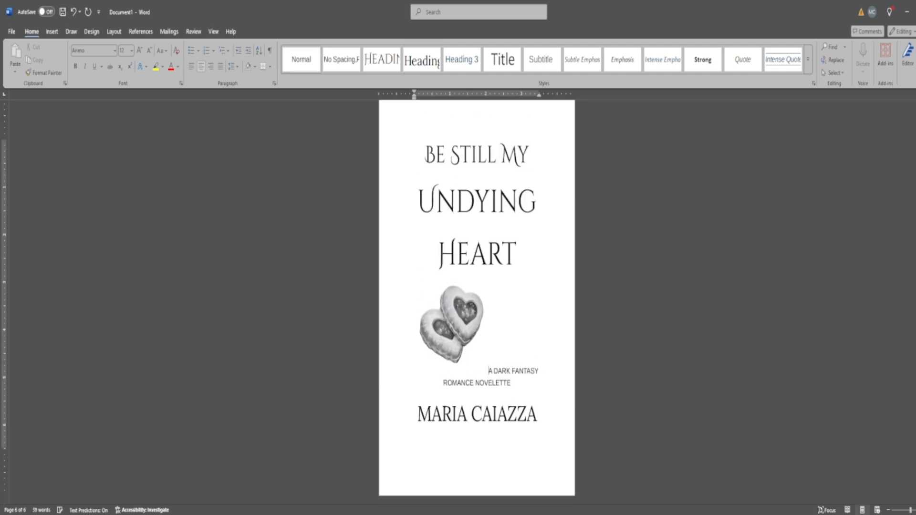
pyautogui.click(73, 12)
pyautogui.scroll(-1, 451, 463)
pyautogui.click(73, 11)
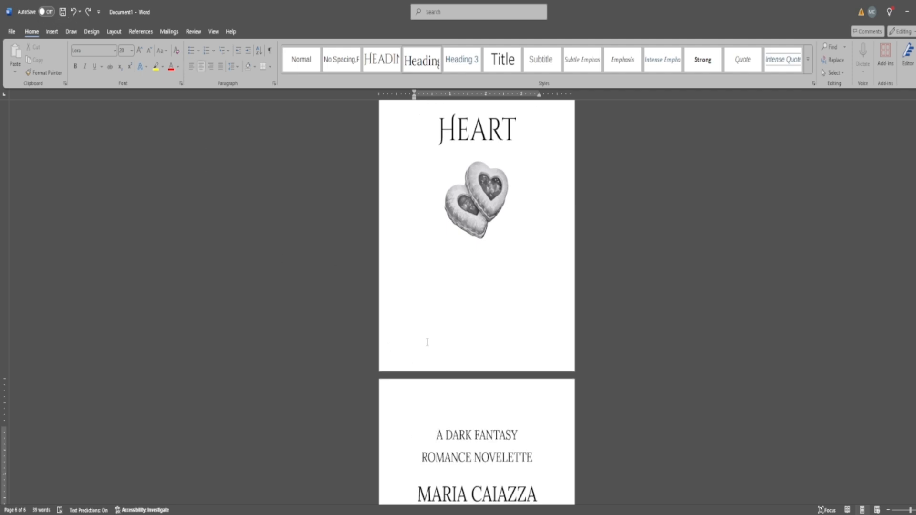
# Step: Set the space before the author's name line to 10 pt
pyautogui.scroll(-1, 499, 257)
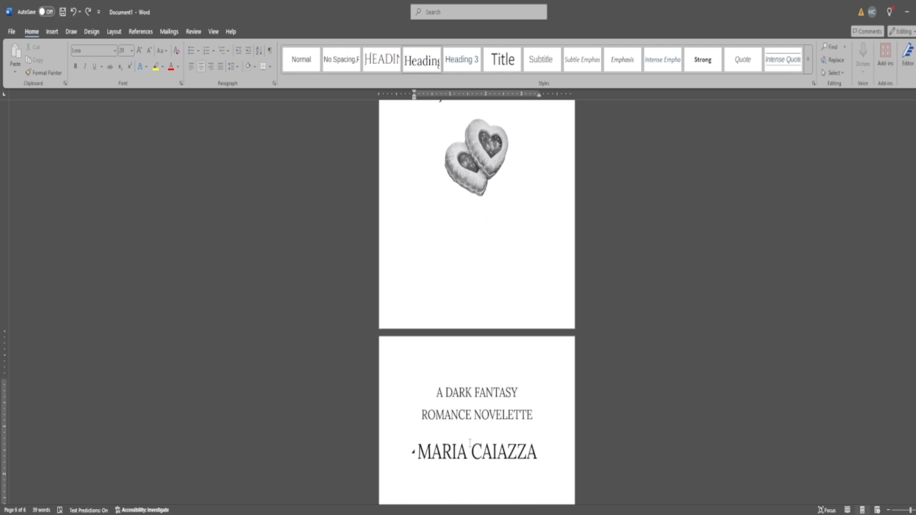
pyautogui.moveTo(537, 443); pyautogui.dragTo(418, 446)
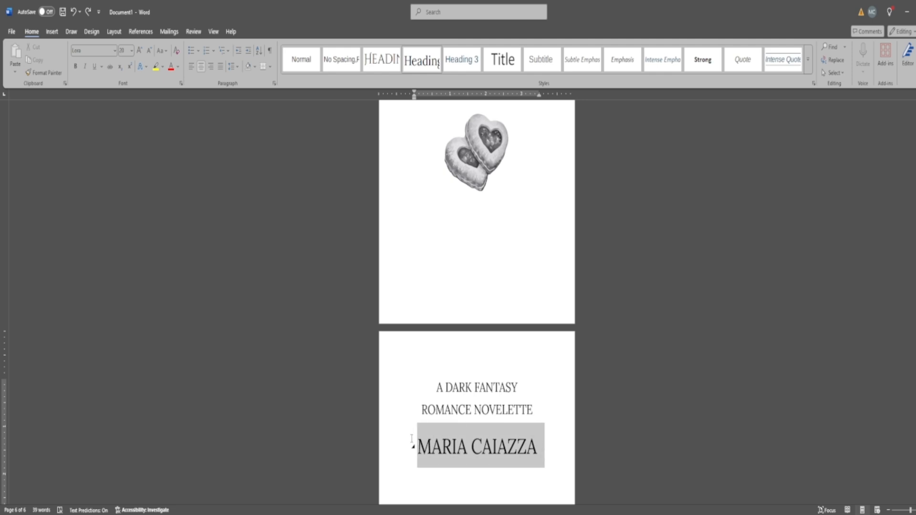
pyautogui.rightClick(446, 451)
pyautogui.click(465, 354)
pyautogui.doubleClick(448, 266)
pyautogui.write('8')
pyautogui.press('Return')
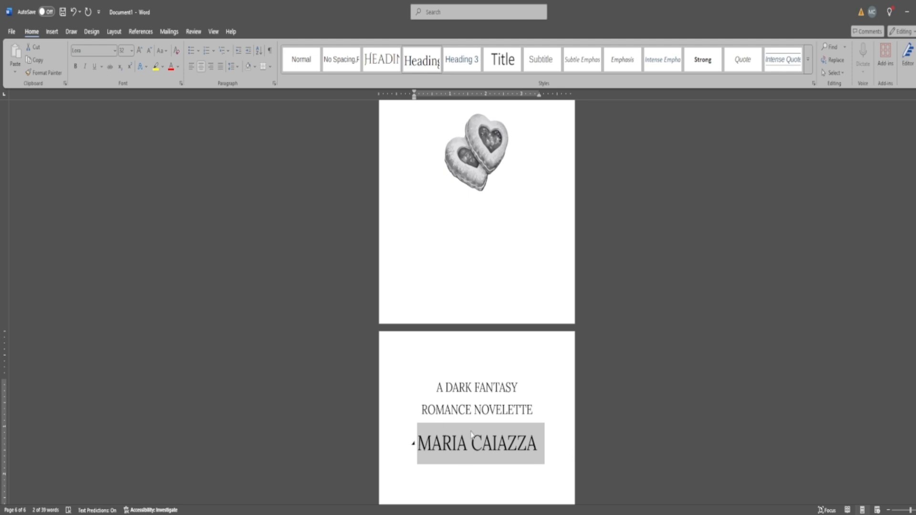
# Step: Shrink the heart cookie illustration on the title page slightly, keeping its proportions
pyautogui.scroll(5, 472, 434)
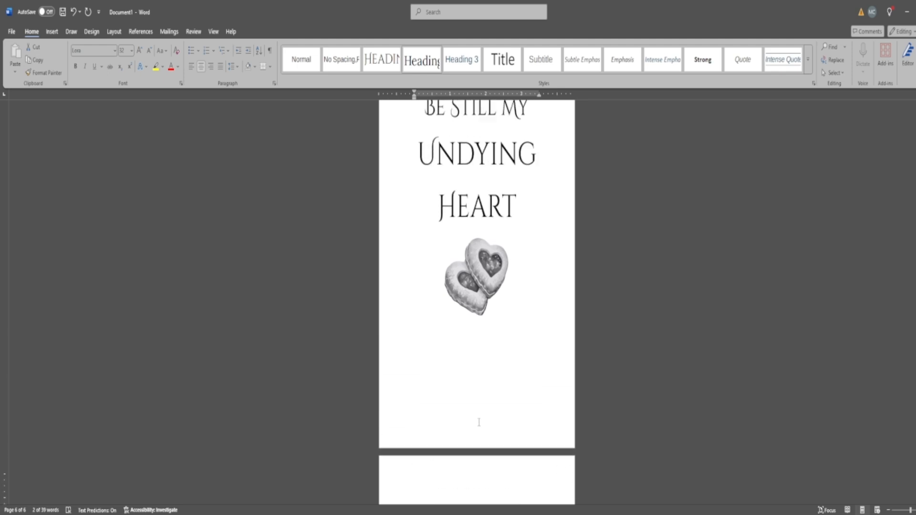
pyautogui.click(545, 230)
pyautogui.scroll(-2, 546, 230)
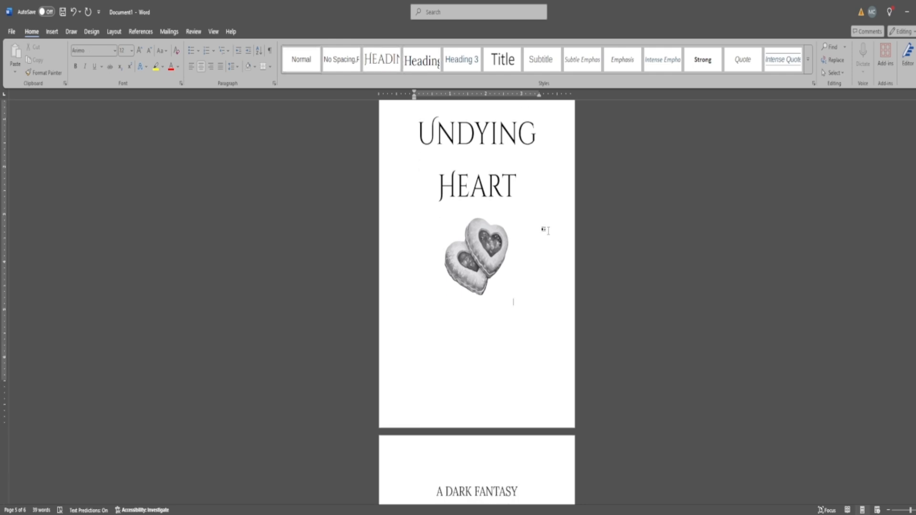
pyautogui.scroll(1, 546, 231)
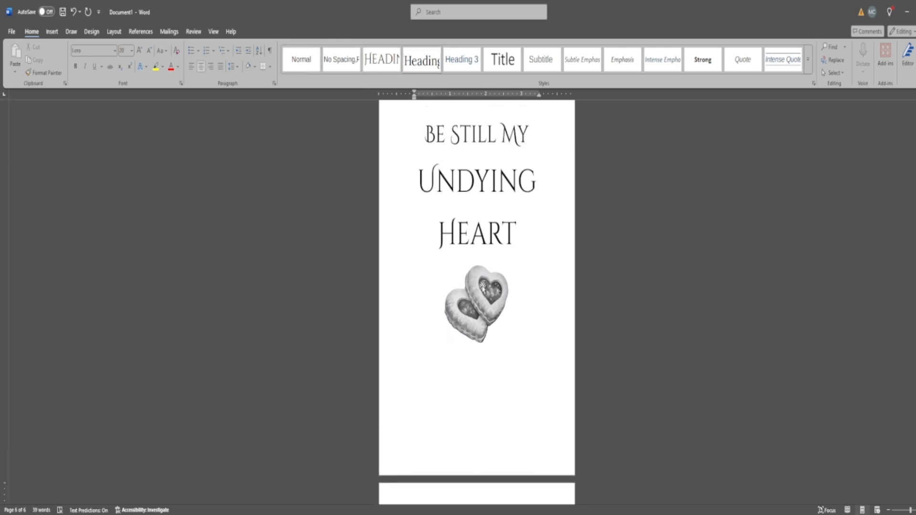
pyautogui.click(478, 291)
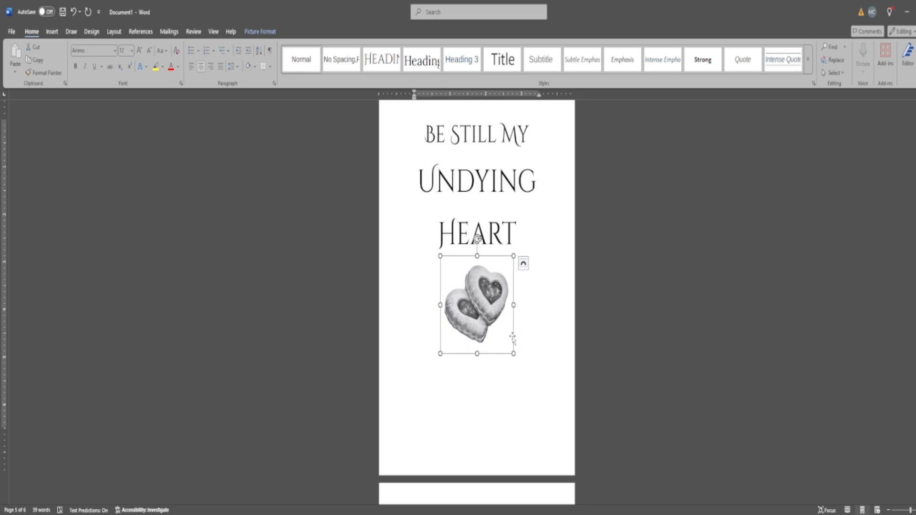
pyautogui.moveTo(513, 353); pyautogui.dragTo(511, 348)
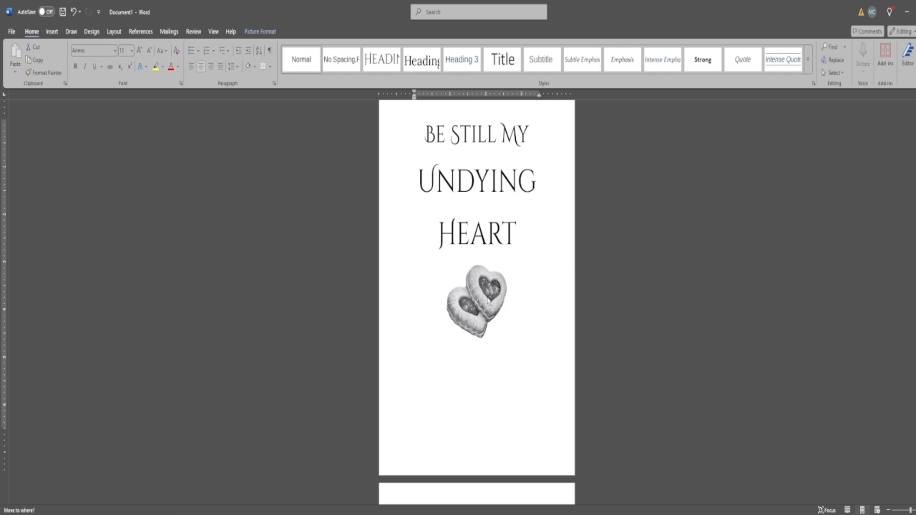
# Step: Reduce the space before the three title lines so the subtitle and author's name fit on the title page
pyautogui.click(522, 234)
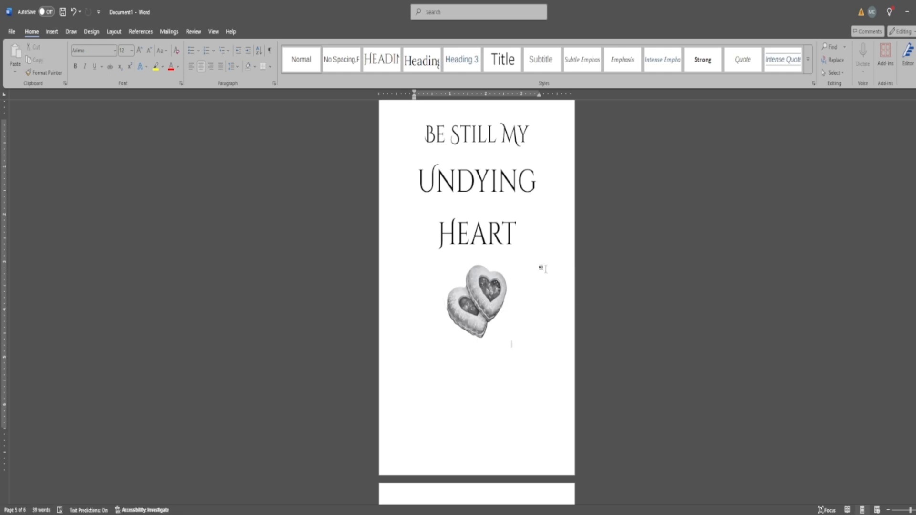
pyautogui.moveTo(523, 234); pyautogui.dragTo(420, 136)
pyautogui.rightClick(461, 176)
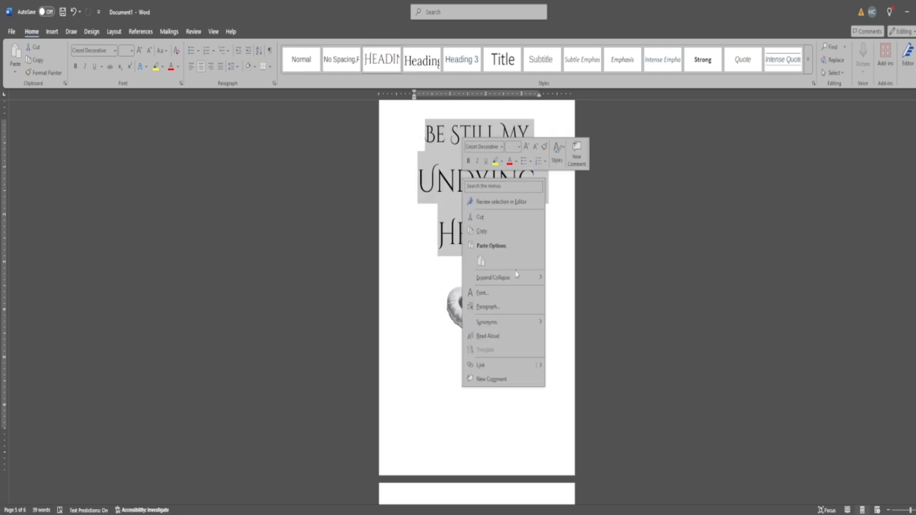
pyautogui.click(499, 308)
pyautogui.doubleClick(445, 266)
pyautogui.write('1')
pyautogui.press('Return')
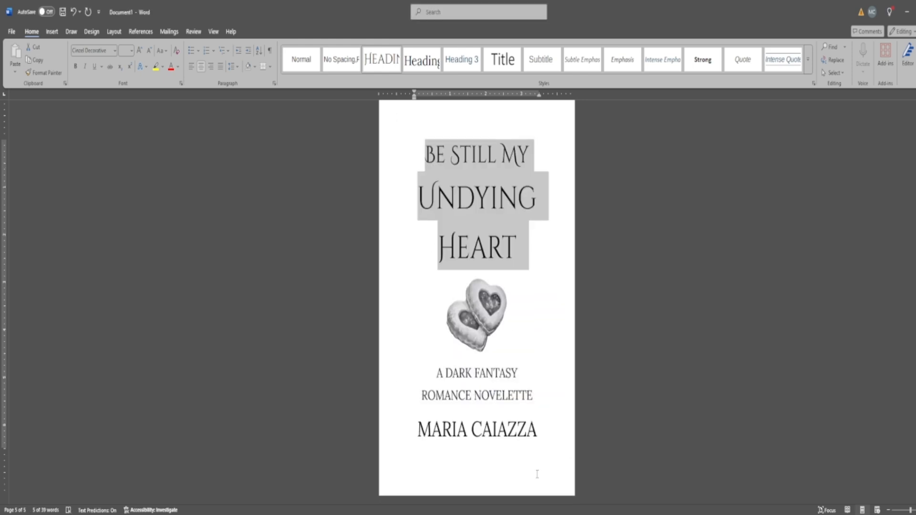
# Step: Insert a page break after the author's name on the title page to start a new page
pyautogui.click(543, 437)
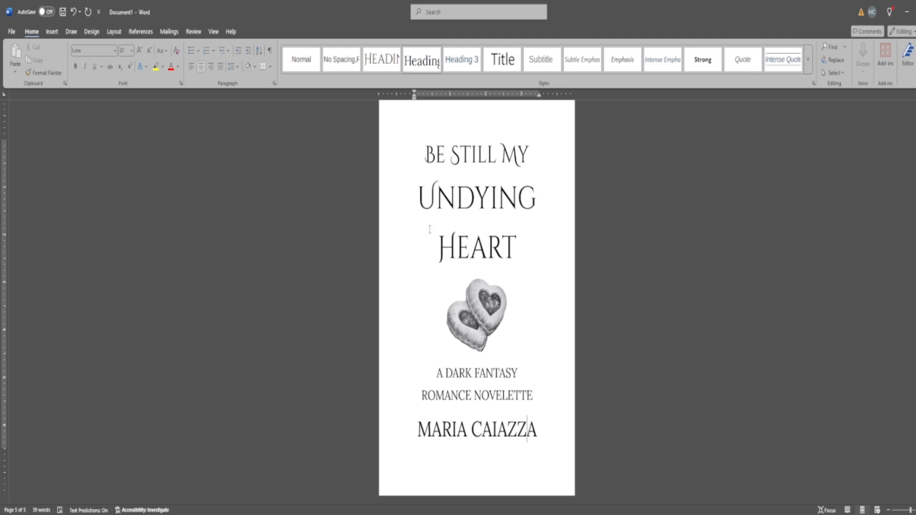
pyautogui.click(535, 424)
pyautogui.click(115, 32)
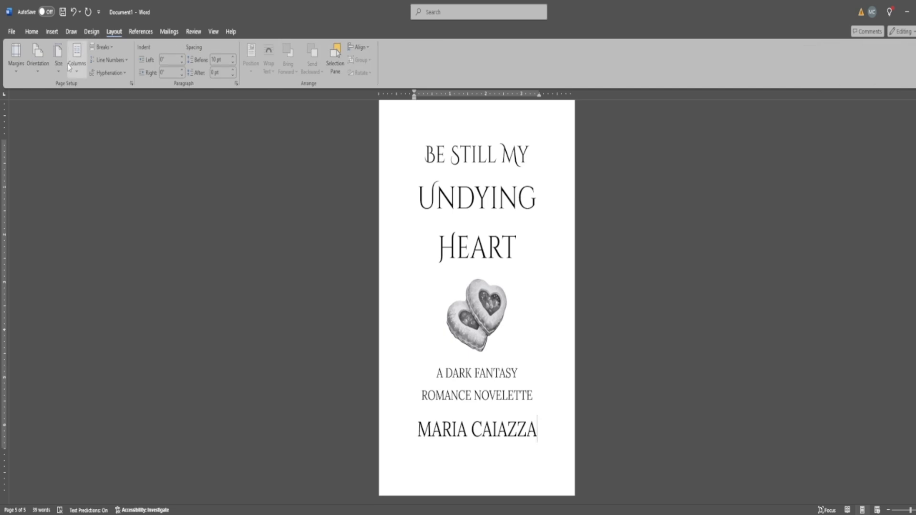
pyautogui.click(102, 47)
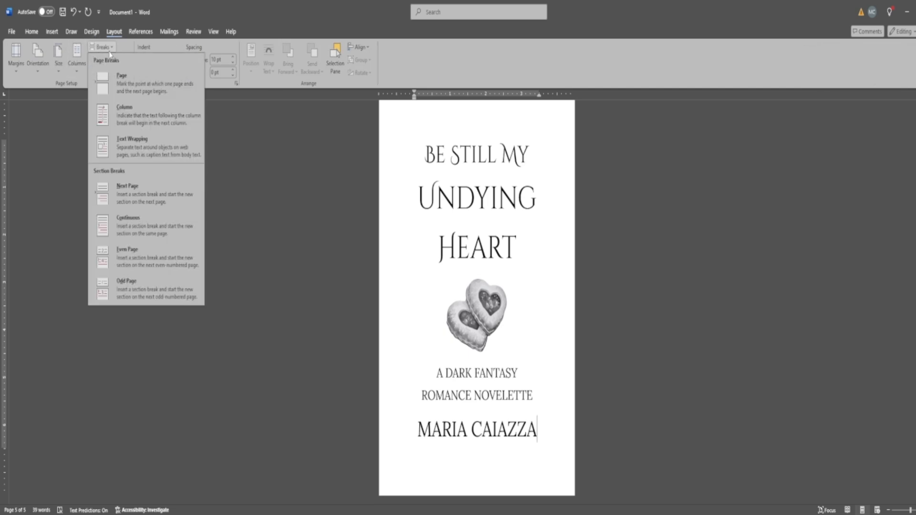
pyautogui.click(148, 80)
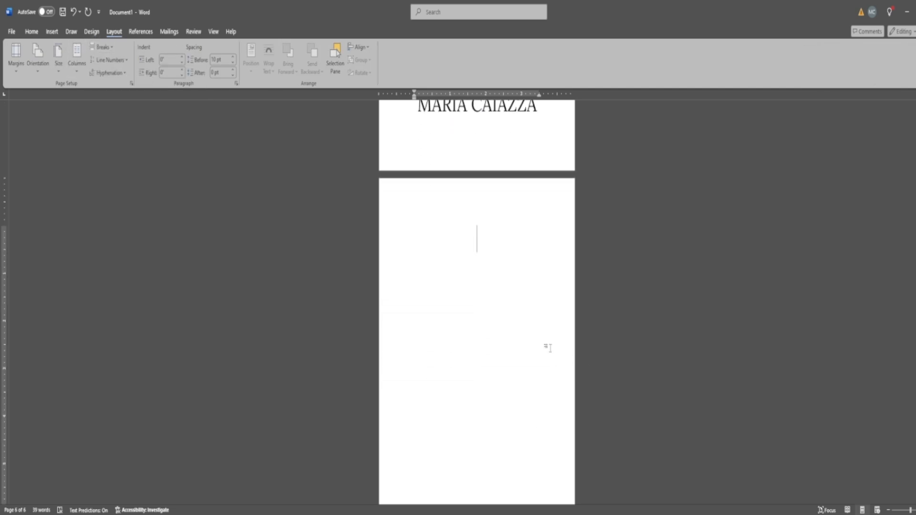
# Step: Modify the Normal style so its text is justified
pyautogui.click(31, 31)
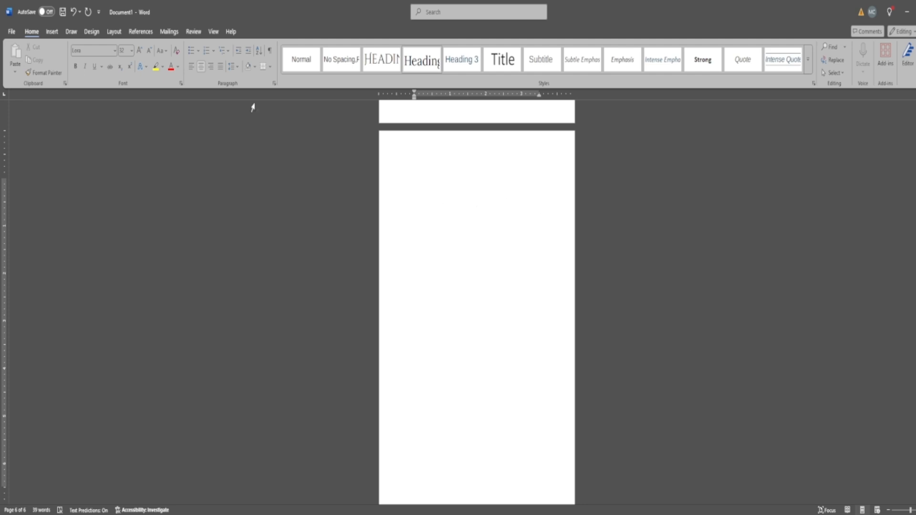
pyautogui.rightClick(307, 67)
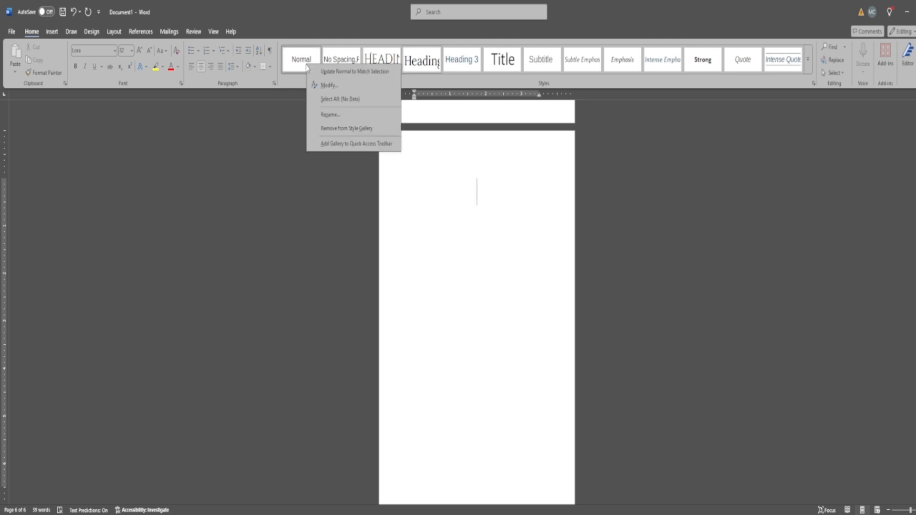
pyautogui.click(327, 88)
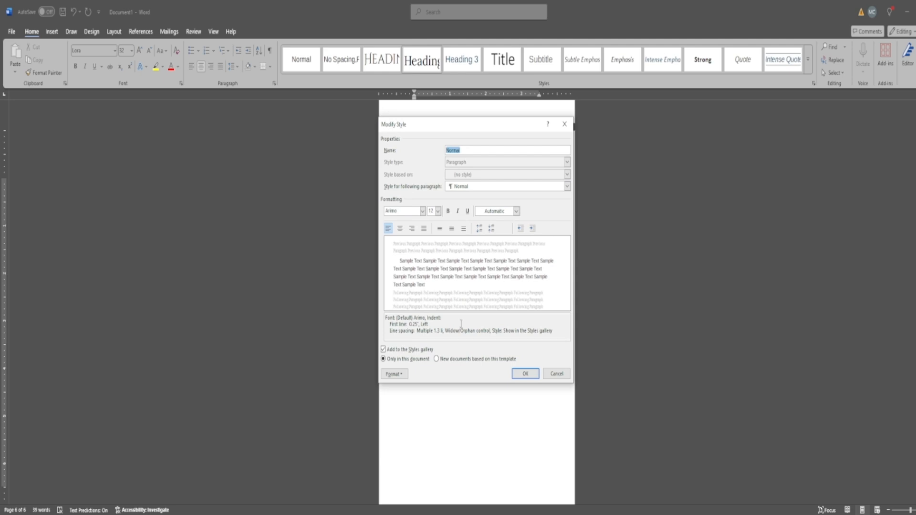
pyautogui.click(423, 228)
pyautogui.click(528, 375)
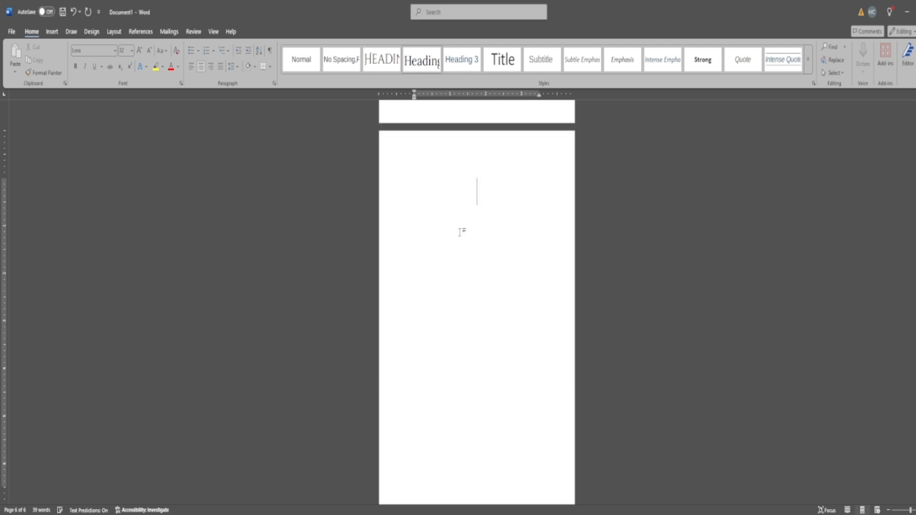
# Step: Modify the "No Spacing,First Paragraph" style so its text is justified
pyautogui.scroll(15, 380, 126)
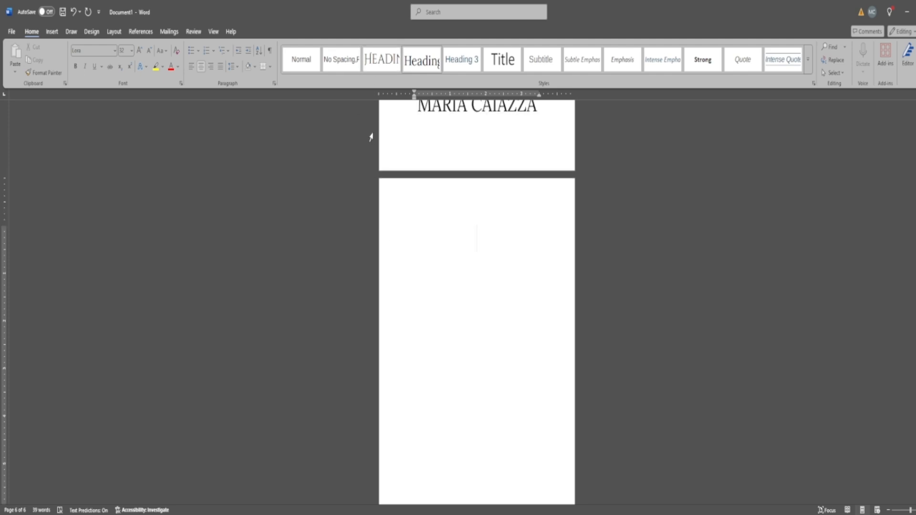
pyautogui.scroll(10, 502, 356)
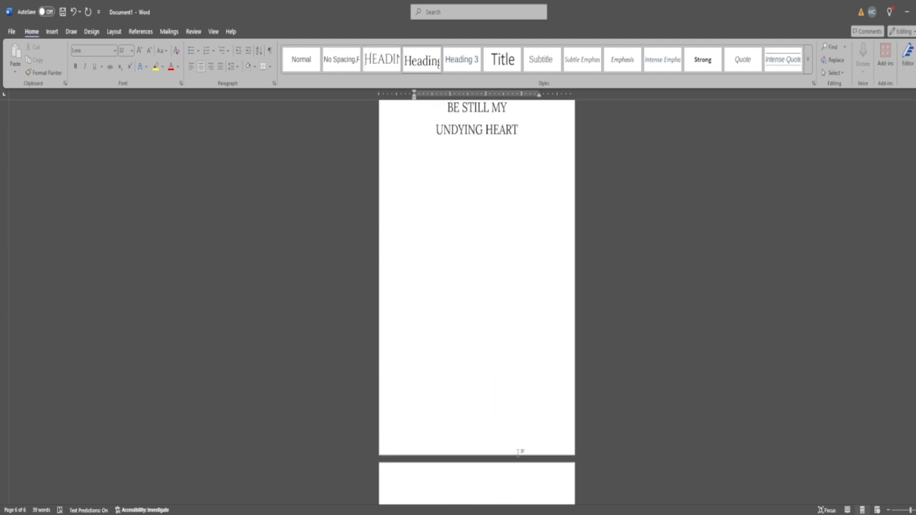
pyautogui.scroll(-20, 467, 316)
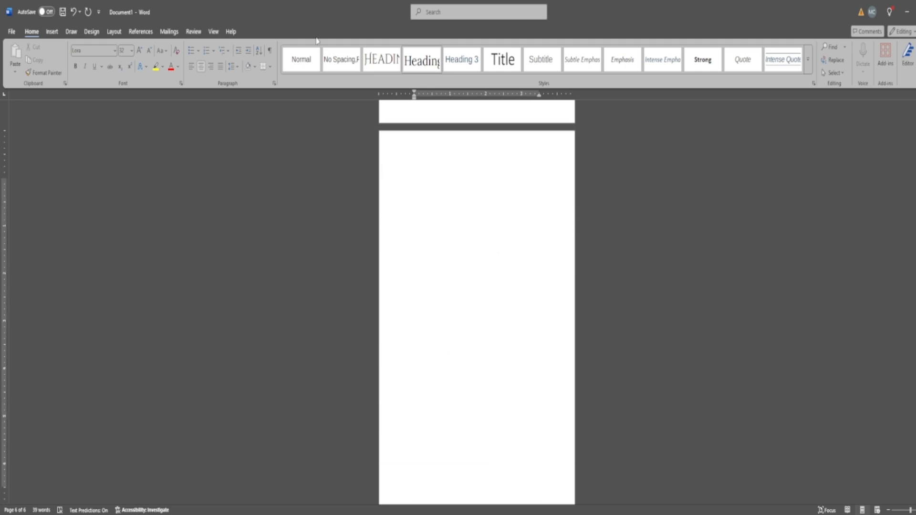
pyautogui.rightClick(348, 65)
pyautogui.click(382, 86)
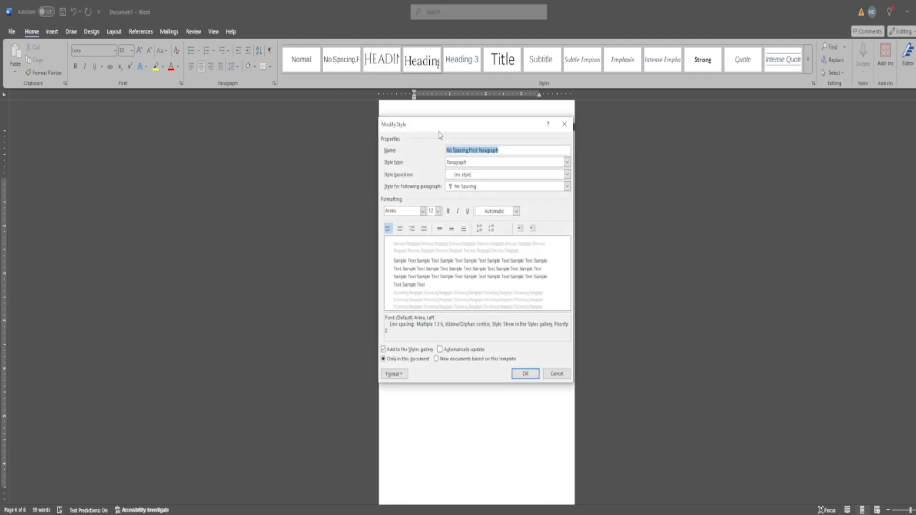
pyautogui.click(413, 228)
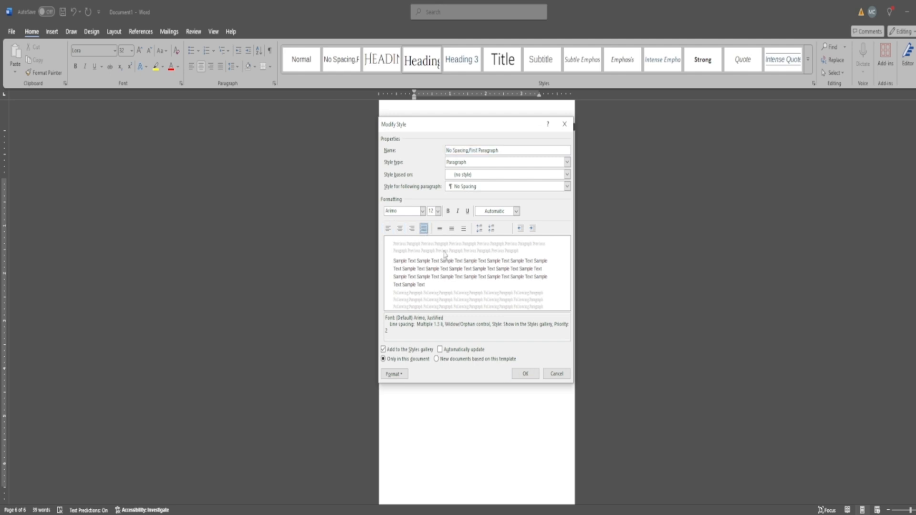
pyautogui.click(525, 374)
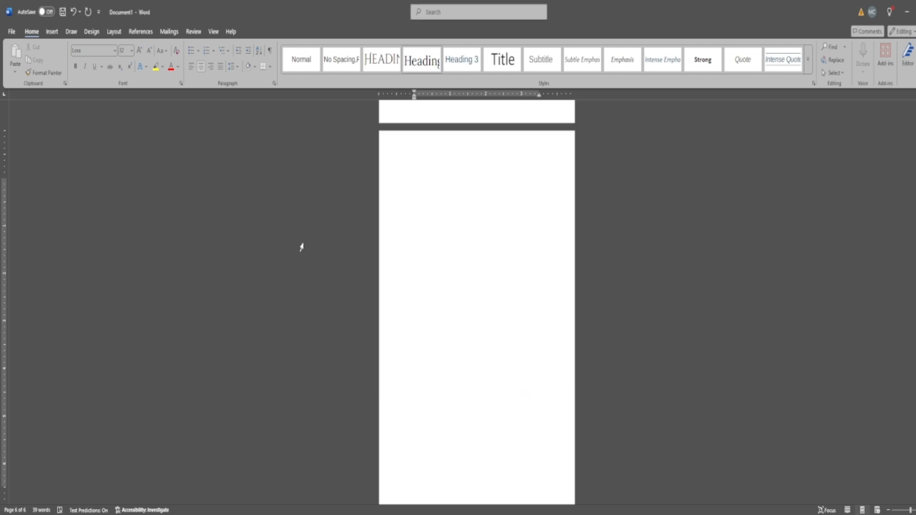
# Step: Apply the "No Spacing,First Paragraph" style to the blank page after the title page and set its font size to 10
pyautogui.scroll(2, 374, 321)
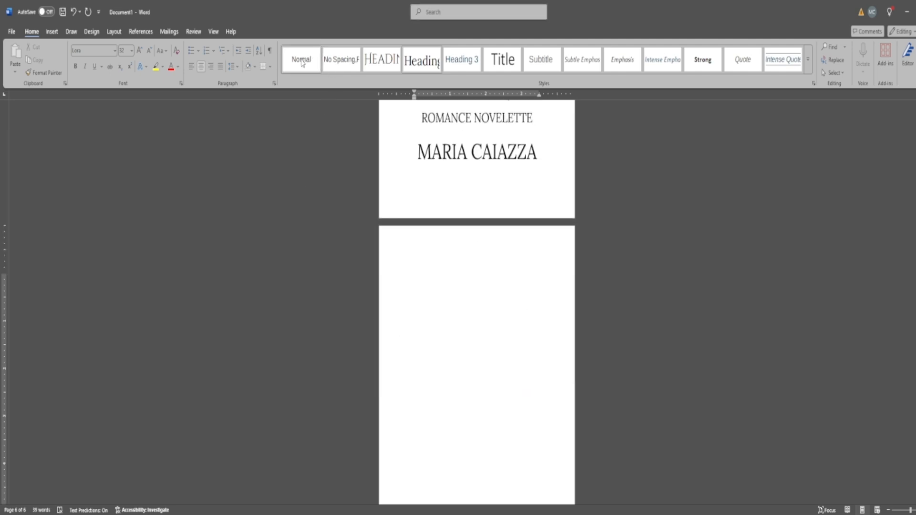
pyautogui.click(343, 70)
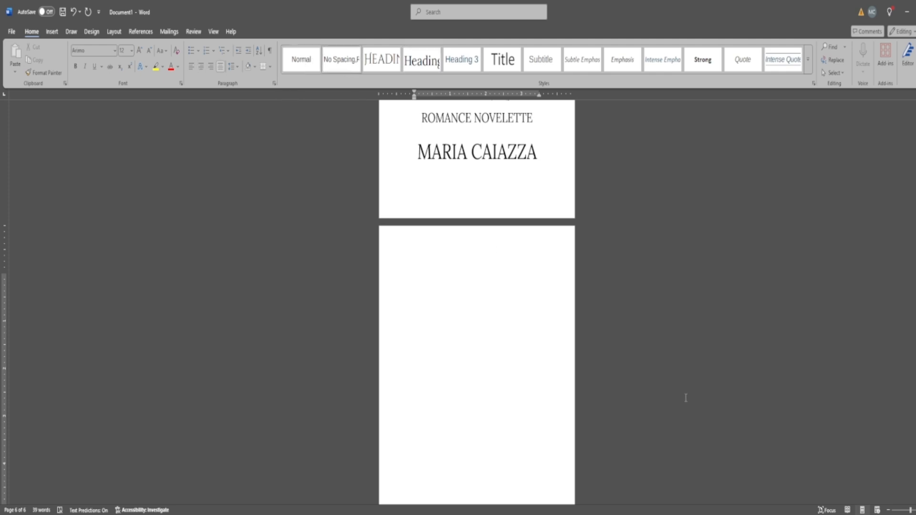
pyautogui.hotkey('alt', 'Tab')
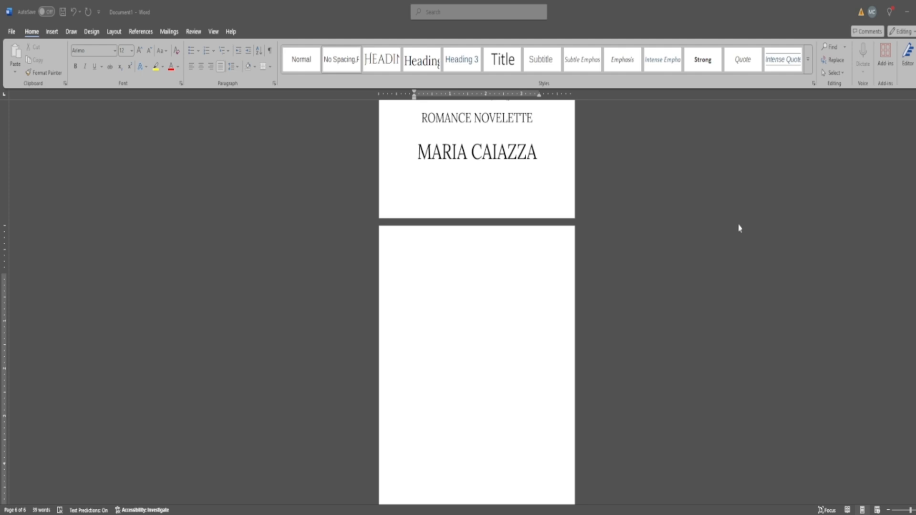
pyautogui.click(442, 270)
pyautogui.scroll(-1, 458, 283)
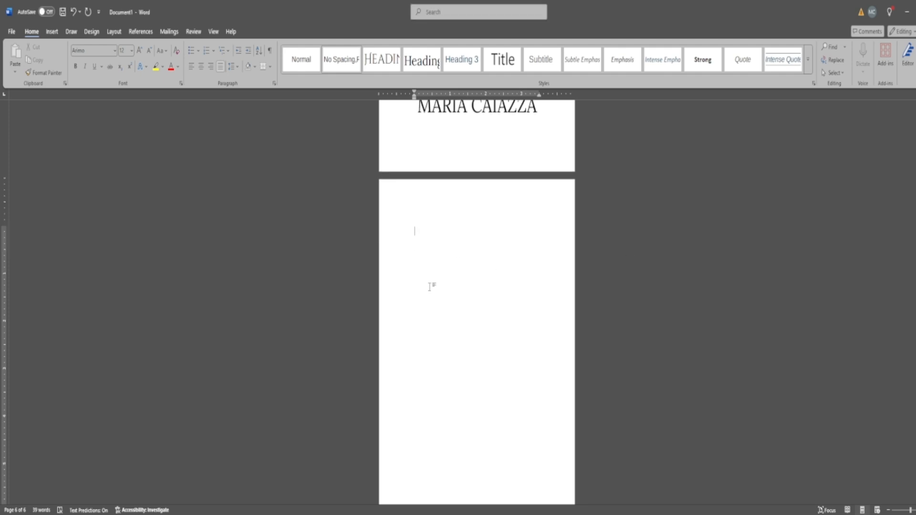
pyautogui.click(132, 51)
pyautogui.click(127, 86)
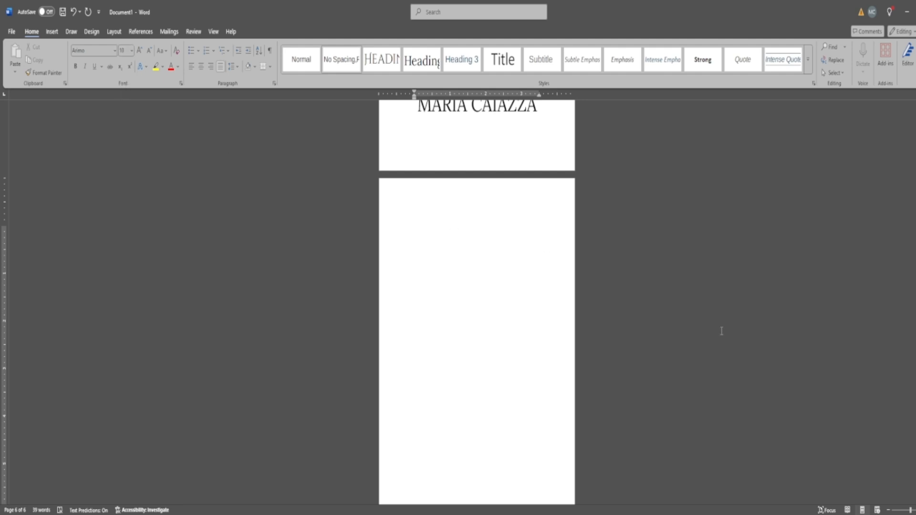
# Step: Enter the book title "Be Still My Undying Heart" on the new page, with "Copyright" on the line below
pyautogui.write('Be Stil')
pyautogui.write('l My Undying Heart ')
pyautogui.write('Copyrig')
pyautogui.write('ht')
# Step: Complete the copyright line with the © symbol, the year 2025 and the author's full name, and start a new line
pyautogui.click(53, 32)
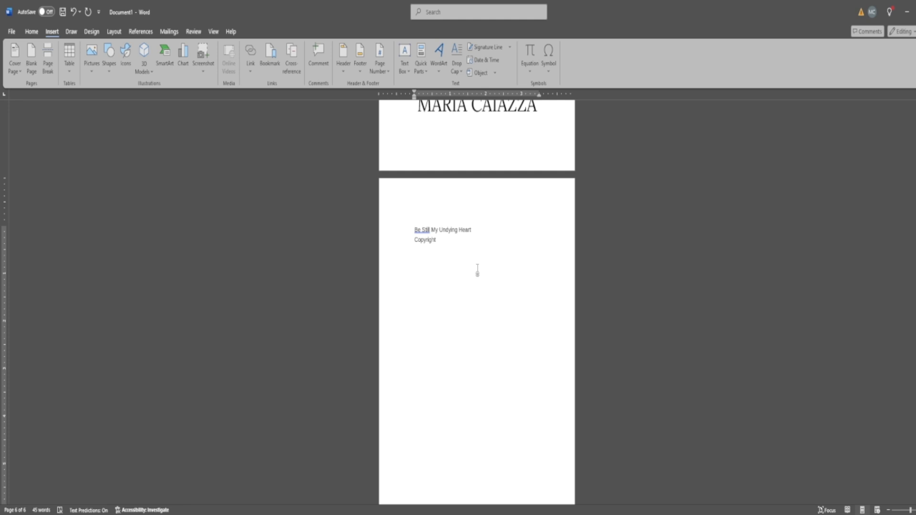
pyautogui.write('(')
pyautogui.write('C')
pyautogui.write(')')
pyautogui.write(' 2025')
pyautogui.write(' Ma')
pyautogui.write('ria')
pyautogui.write(' Ca')
pyautogui.write('iaa')
pyautogui.write('za')
pyautogui.press('Return')
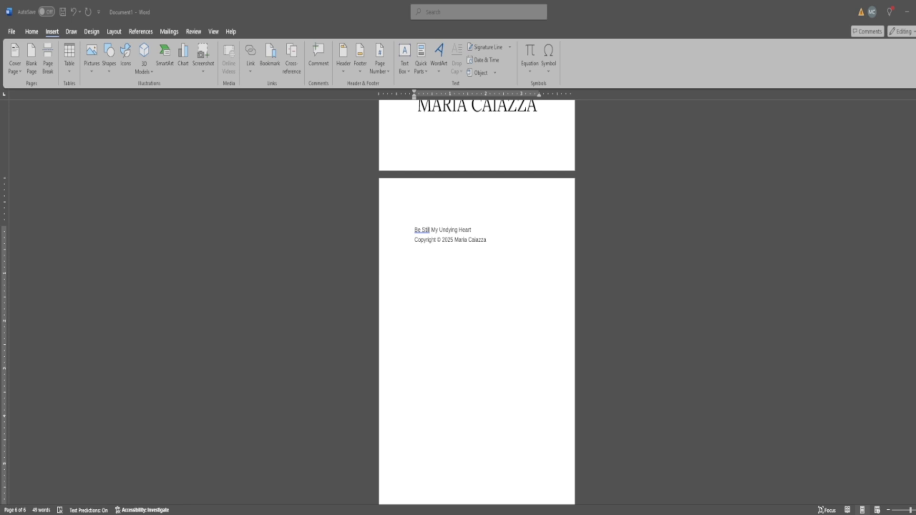
# Step: Add the "All rights reserved" paragraph and the work-of-fiction disclaimer below the copyright line, leaving a blank line between blocks
pyautogui.click(428, 258)
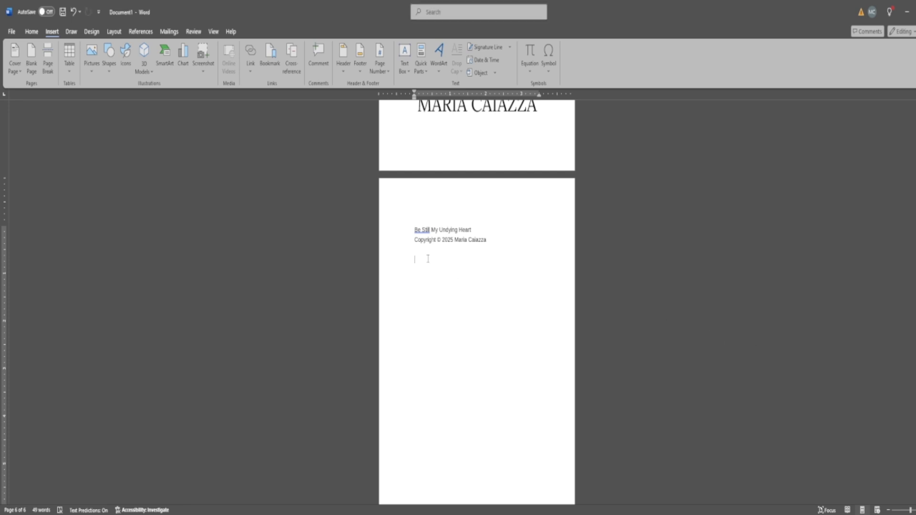
pyautogui.write("All rights reserved. No part of this publication may be reproduced, distributed, or transmitted in any form or by any means, including photocopying, recording, or other electronic or mechanical methods without prior written permission of the author, except in the case of brief quotations for review purposes.  This novel's story and characters are a work of fiction. Any resemblance to actual persons, places, or events is purely coincidental. Certain long-standing public offices are mentioned, but the characters and situations involved are wholly imaginary.")
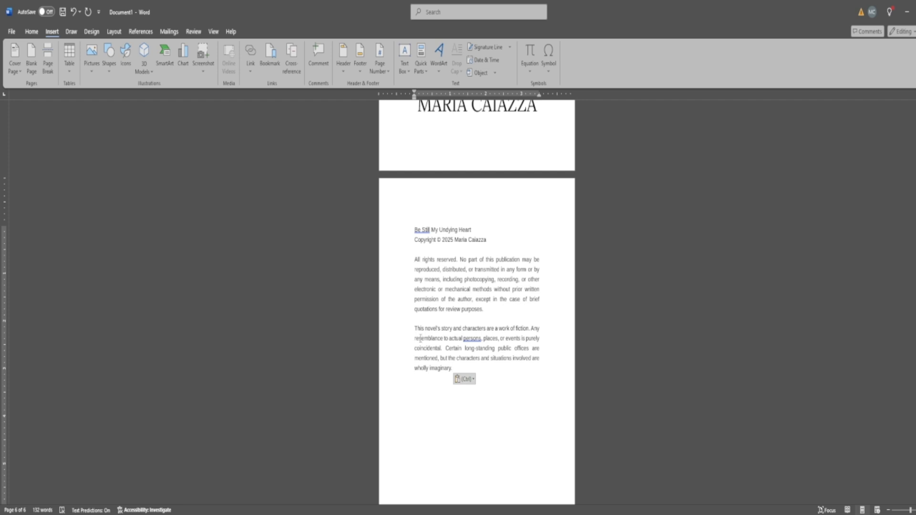
pyautogui.press('Return')
# Step: Enter the cover credit "Cover copyright 2025 ©" followed by the author's full name
pyautogui.write('Cover')
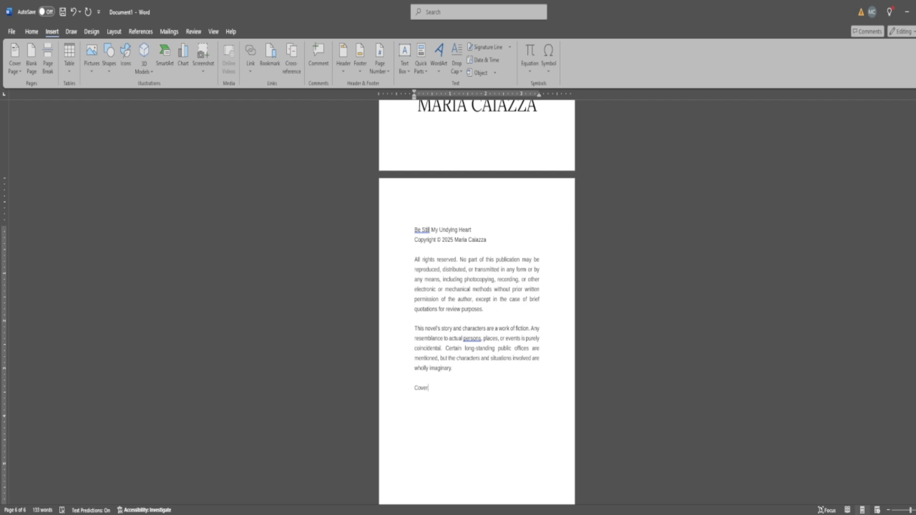
pyautogui.write(' copyright')
pyautogui.write(' 2025')
pyautogui.write(' (c) ')
pyautogui.write('Maria')
pyautogui.write(' Caiazza')
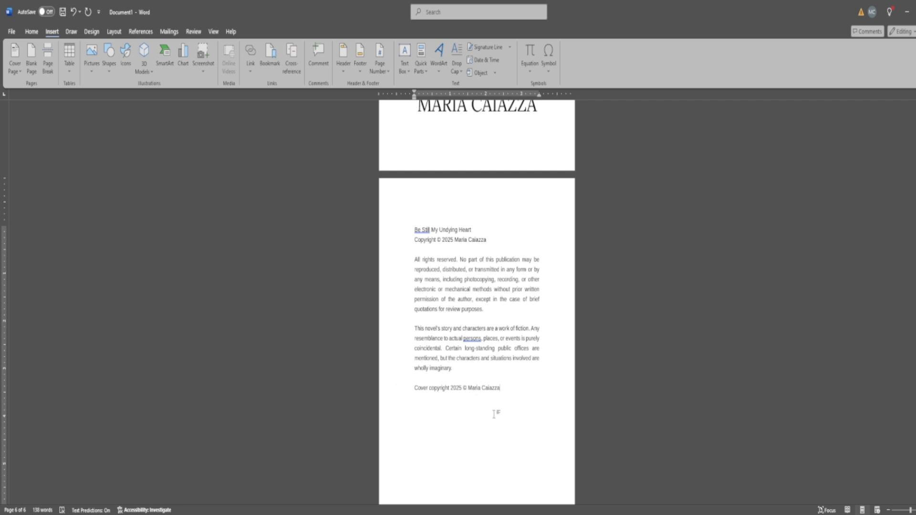
pyautogui.scroll(-3, 479, 408)
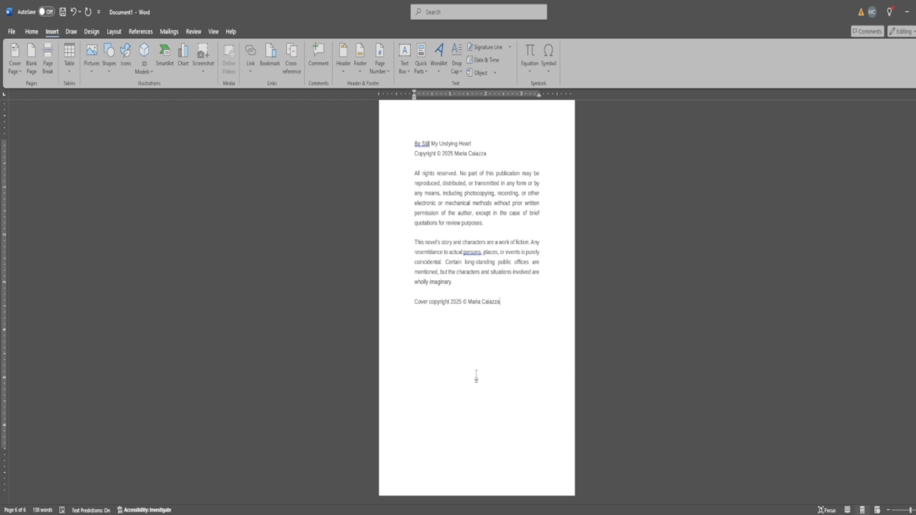
pyautogui.press('Return')
pyautogui.write('ISBN:')
pyautogui.press('Return')
pyautogui.write('978-1-957257-69-3 (ebook)')
pyautogui.press('Return')
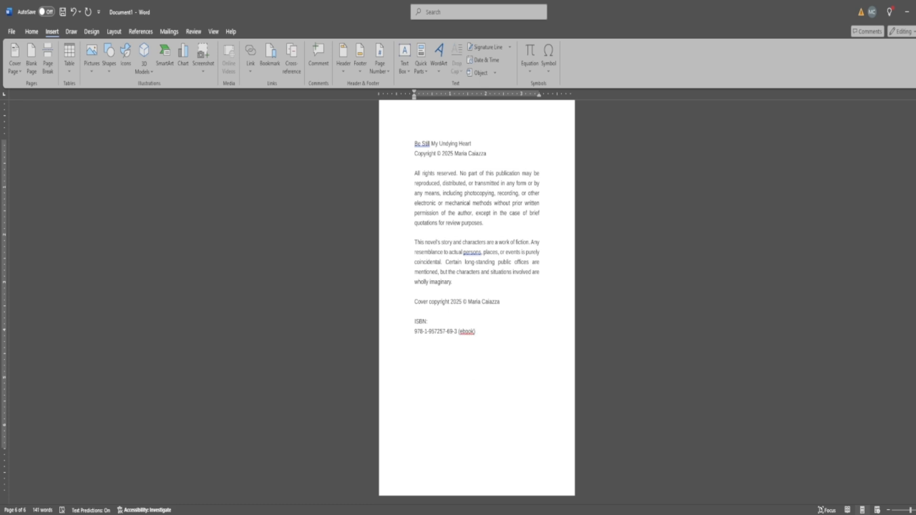
pyautogui.write('978-1-957257-70-9 (paperback)')
pyautogui.press('Return')
pyautogui.write('978-1-95725')
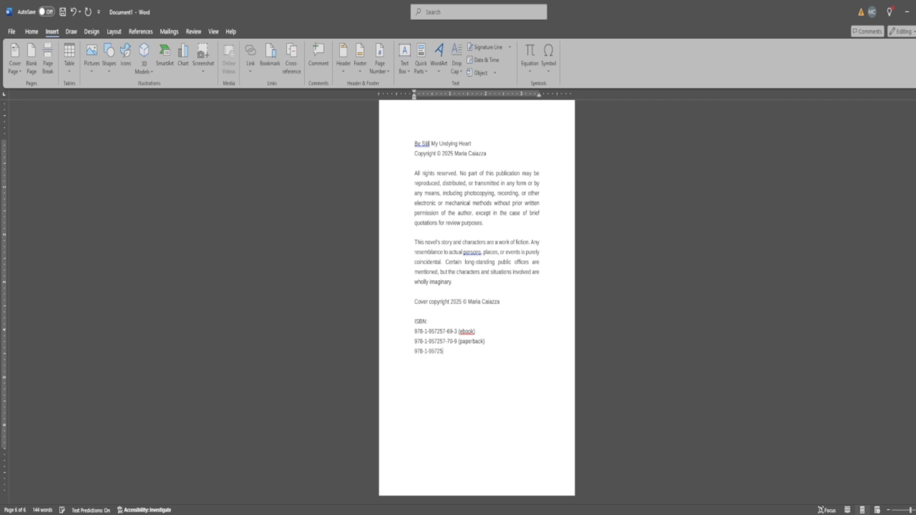
pyautogui.write('7-71-6 (hardcover)')
pyautogui.moveTo(496, 351); pyautogui.dragTo(407, 327)
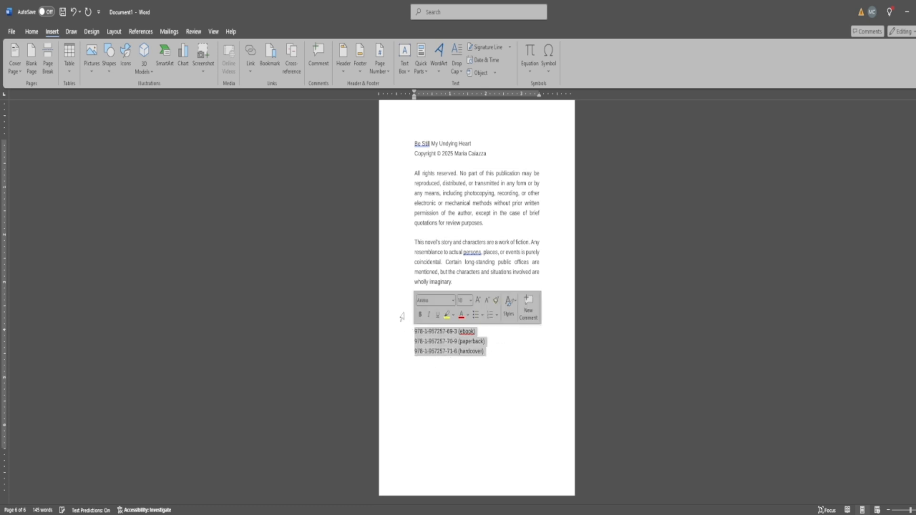
pyautogui.click(511, 359)
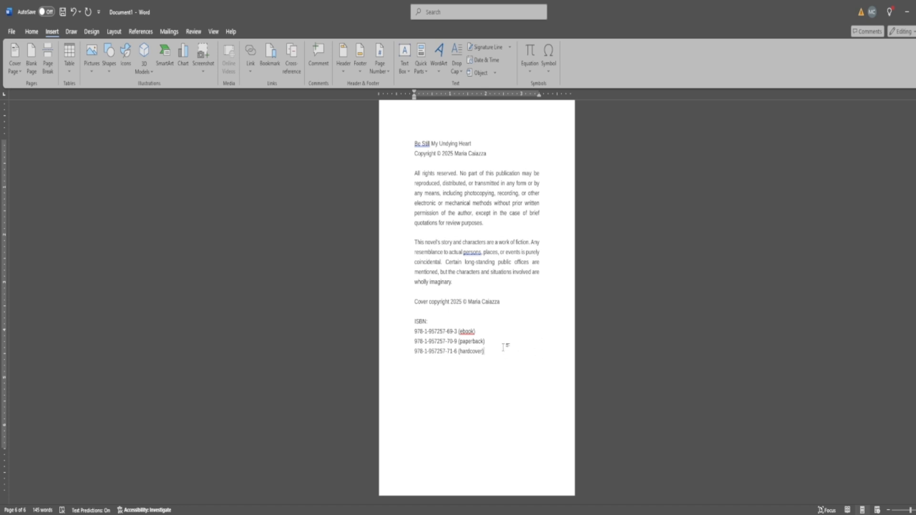
# Step: Add the website "entertaintoescape.com" in lowercase as a centered line below the ISBN list
pyautogui.press('Return')
pyautogui.click(32, 32)
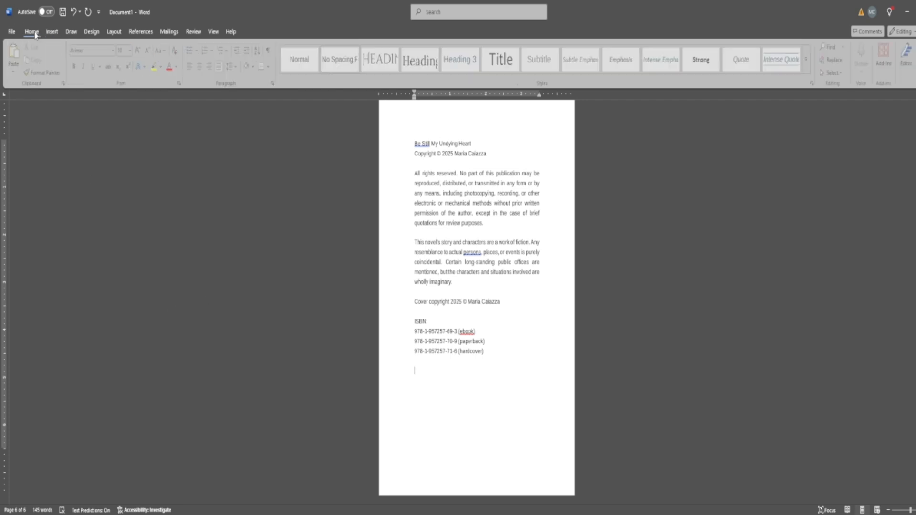
pyautogui.click(203, 71)
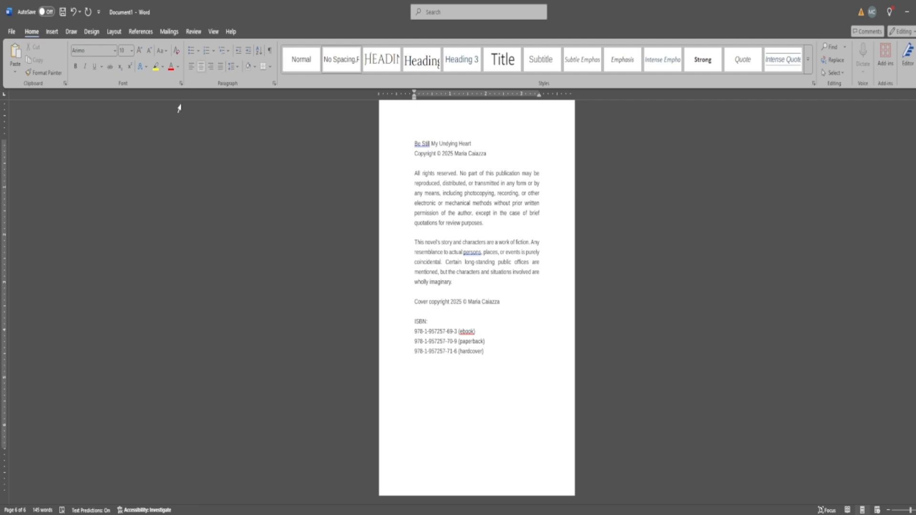
pyautogui.write('entertaintoescape.com')
pyautogui.click(454, 371)
pyautogui.press('BackSpace')
pyautogui.write('e')
pyautogui.click(516, 384)
# Step: Paste the Escapism Entertainment logo below the website and shrink it to fit on the copyright page
pyautogui.press('Return')
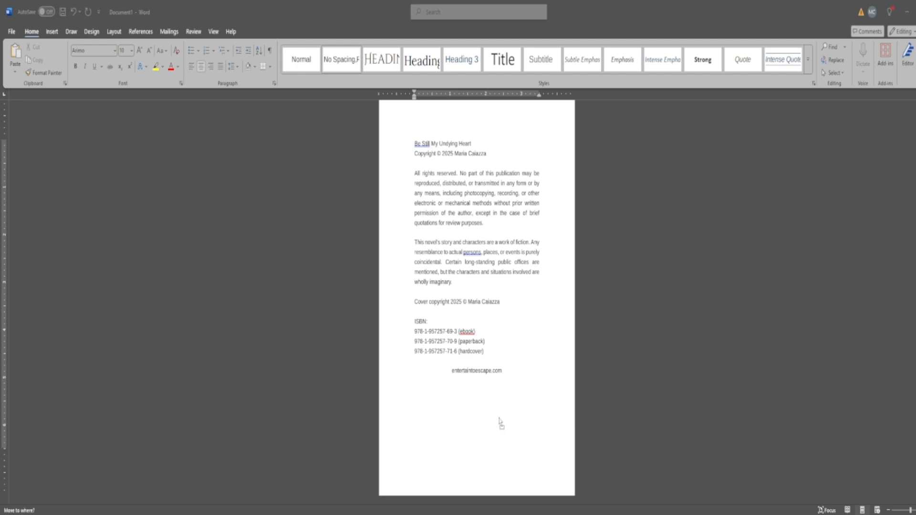
pyautogui.click(476, 387)
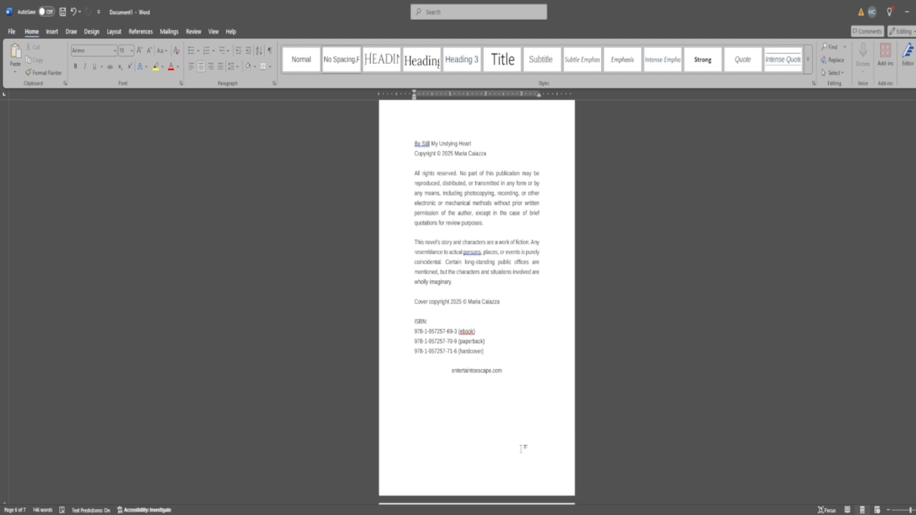
pyautogui.hotkey('ctrl', 'v')
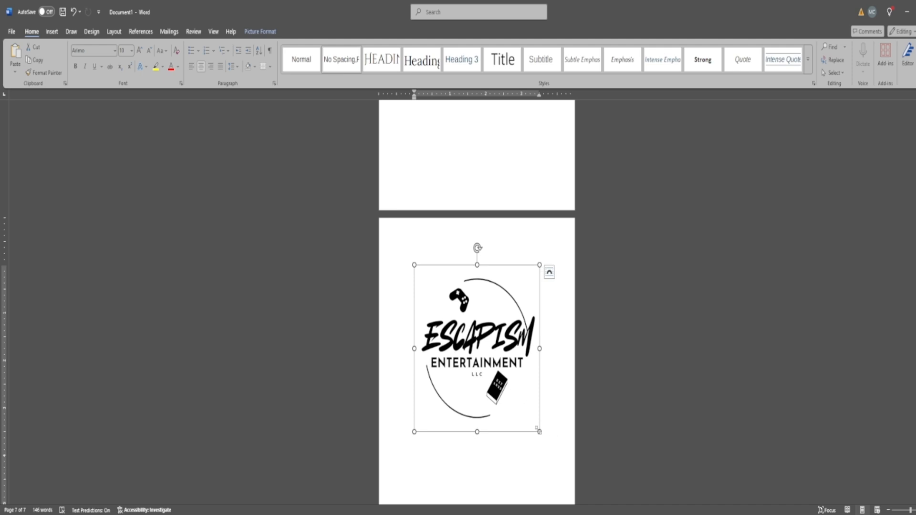
pyautogui.moveTo(541, 434); pyautogui.dragTo(481, 292)
pyautogui.moveTo(511, 357); pyautogui.dragTo(494, 317)
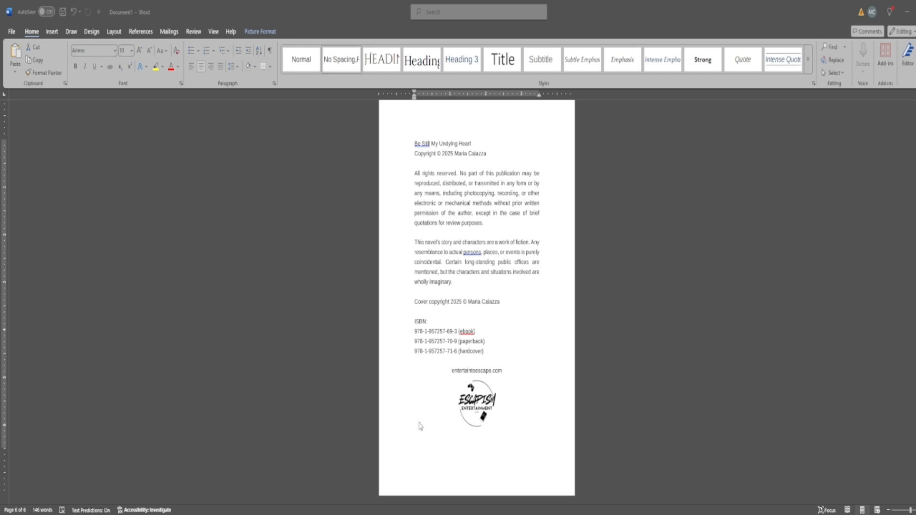
# Step: Insert a blank line between the website and the logo, and make the logo slightly smaller
pyautogui.click(496, 384)
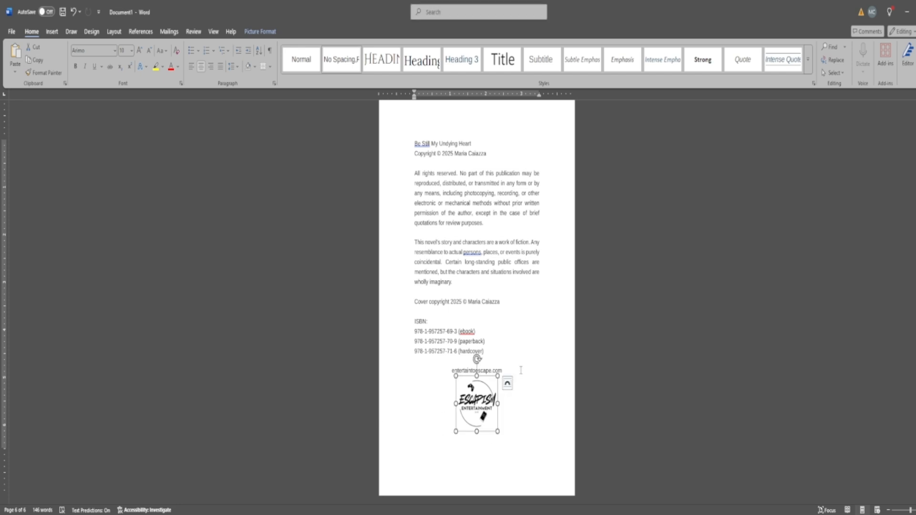
pyautogui.click(524, 371)
pyautogui.press('Return')
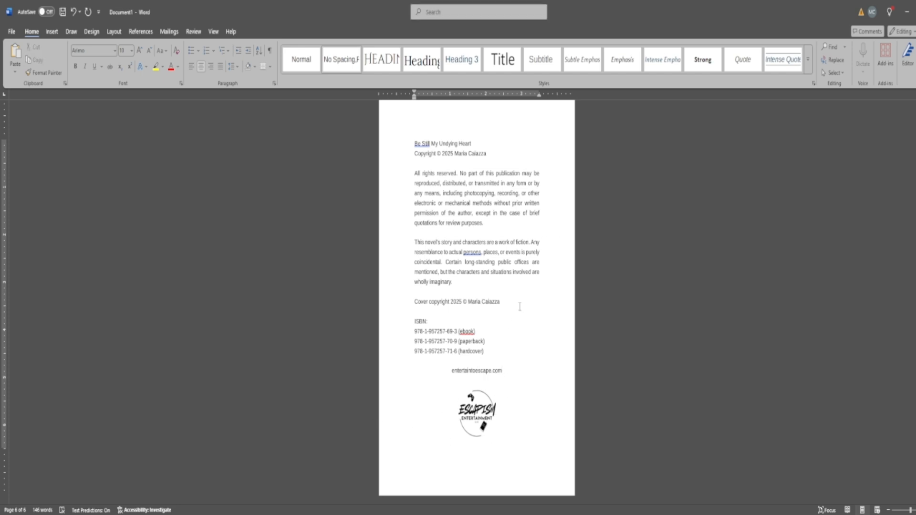
pyautogui.click(491, 435)
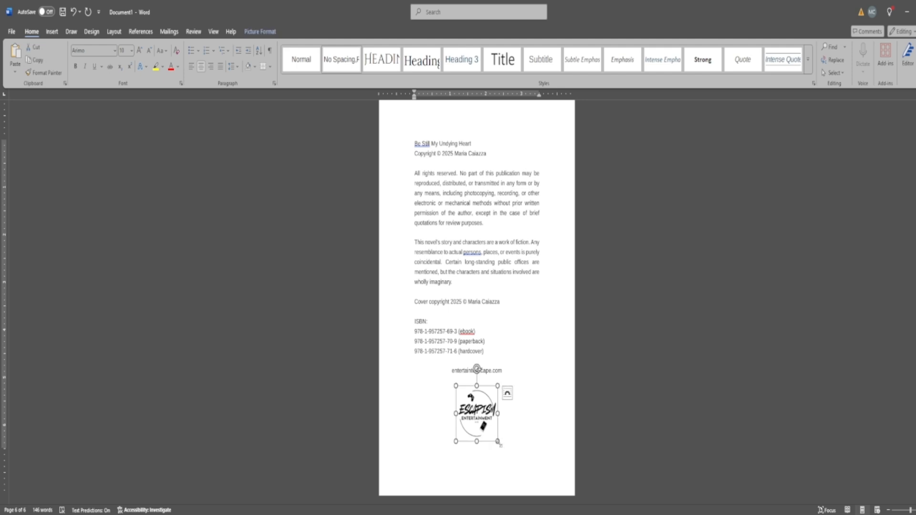
pyautogui.moveTo(492, 436); pyautogui.dragTo(490, 429)
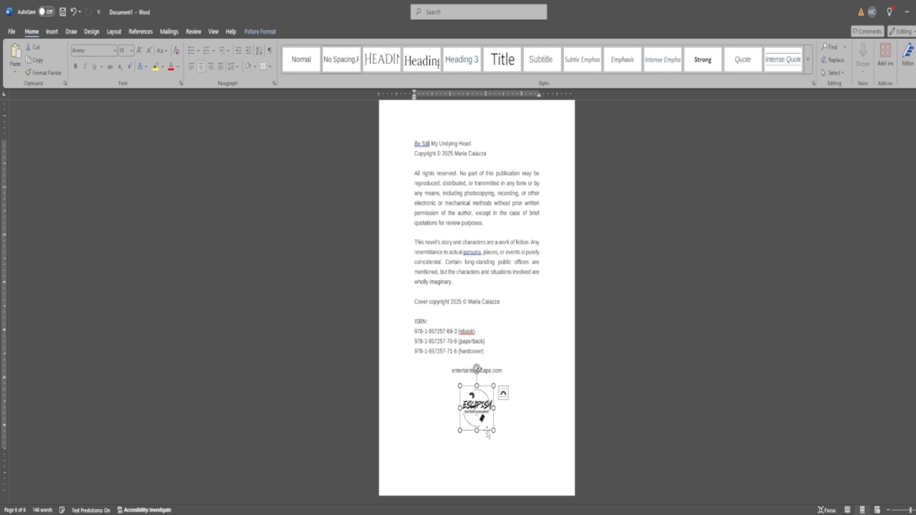
# Step: Insert a page break after the logo to start a new page
pyautogui.click(516, 434)
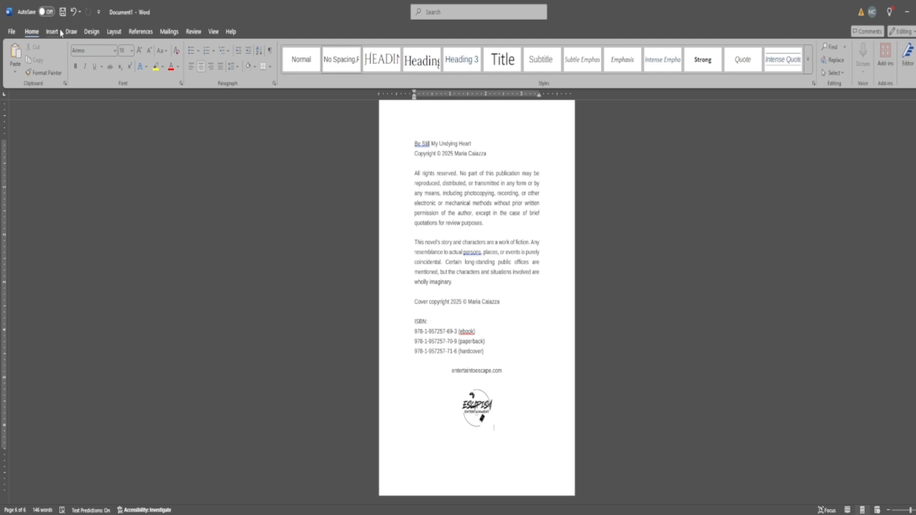
pyautogui.click(113, 38)
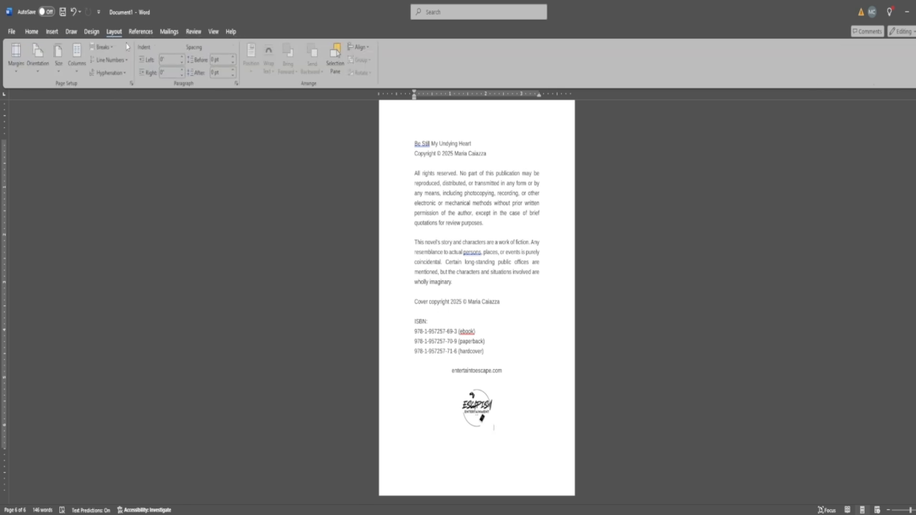
pyautogui.click(101, 46)
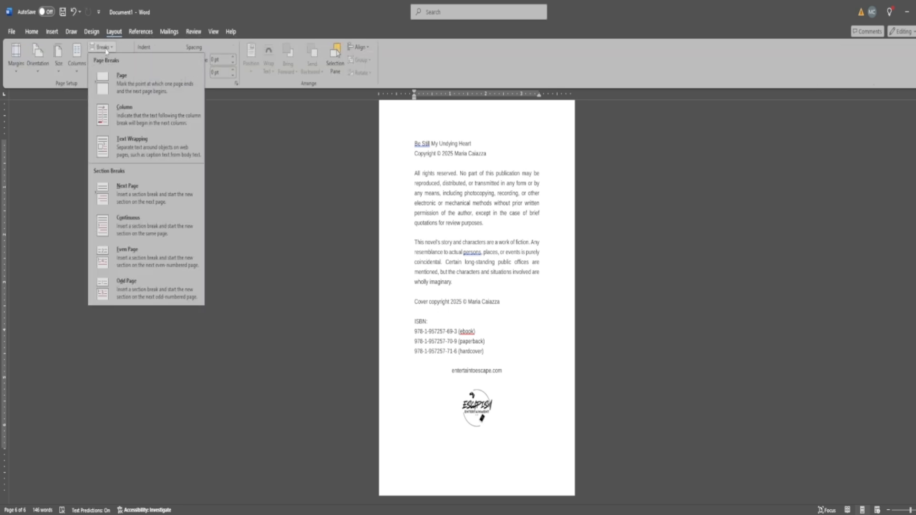
pyautogui.click(168, 91)
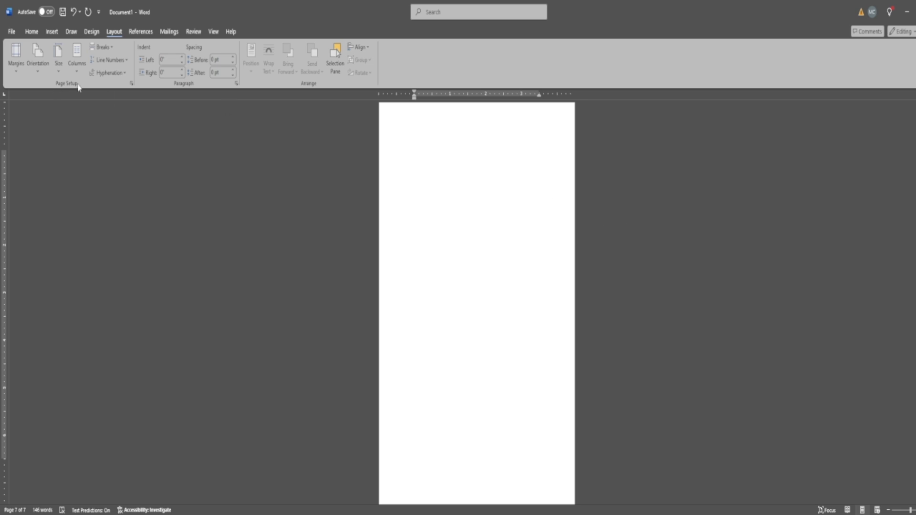
# Step: Enter the dedication on the new page: "For" the person's first name, "who had to listen to me babble about this for months."
pyautogui.click(32, 32)
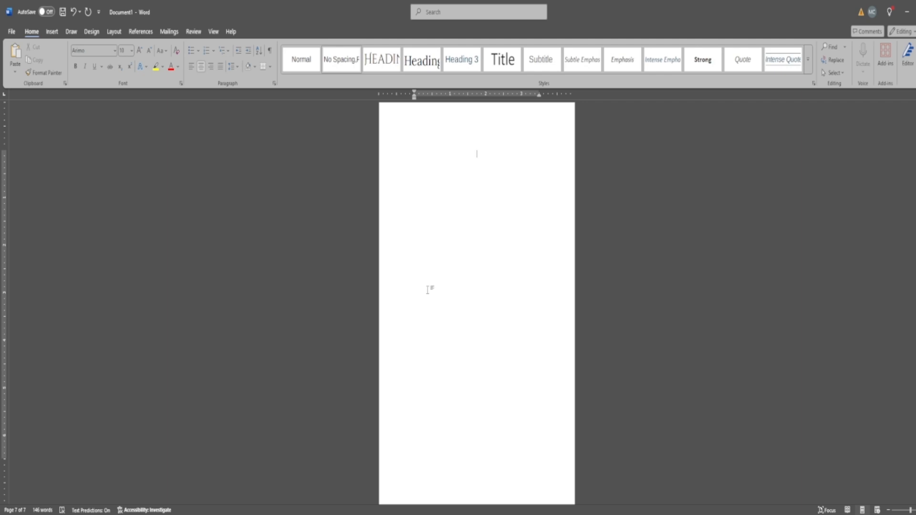
pyautogui.write('For Sara, who had to liste')
pyautogui.write('n to me babble about this for mon')
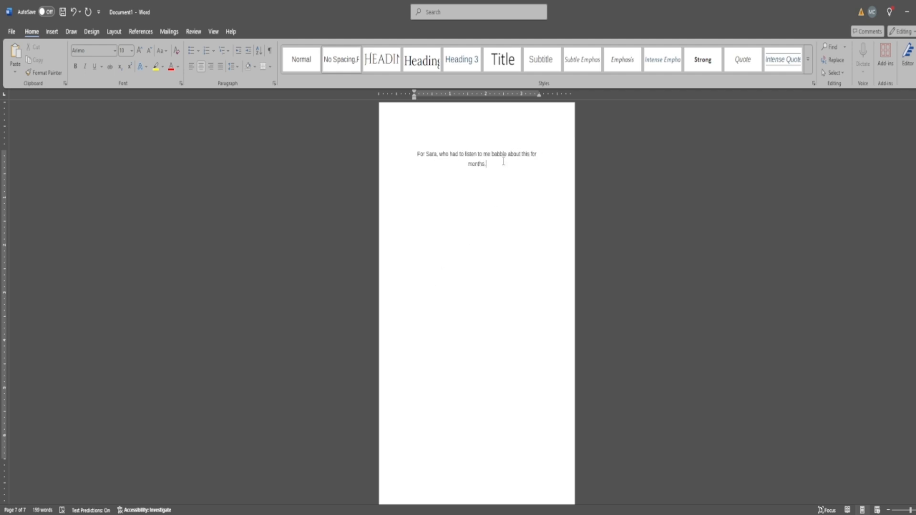
pyautogui.write('ths.')
# Step: Set the dedication text to font size 12 and italic
pyautogui.moveTo(475, 163); pyautogui.dragTo(415, 153)
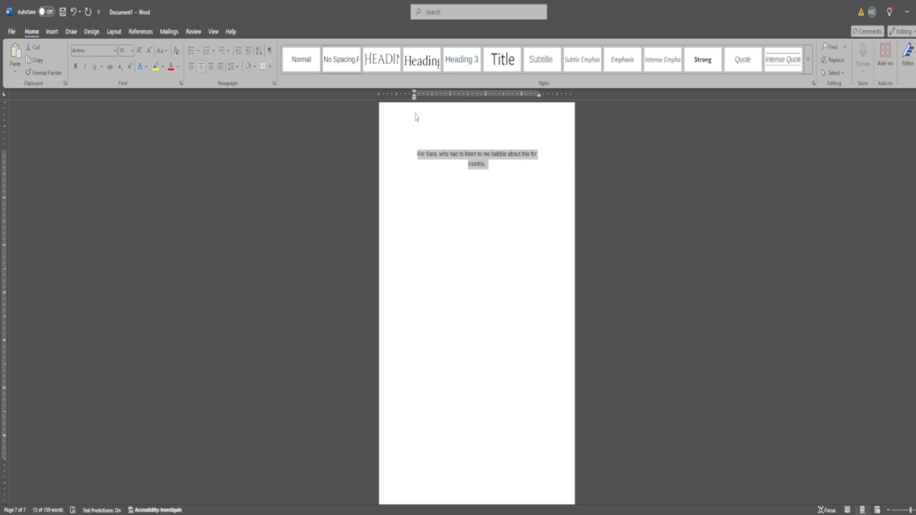
pyautogui.click(132, 50)
pyautogui.click(125, 108)
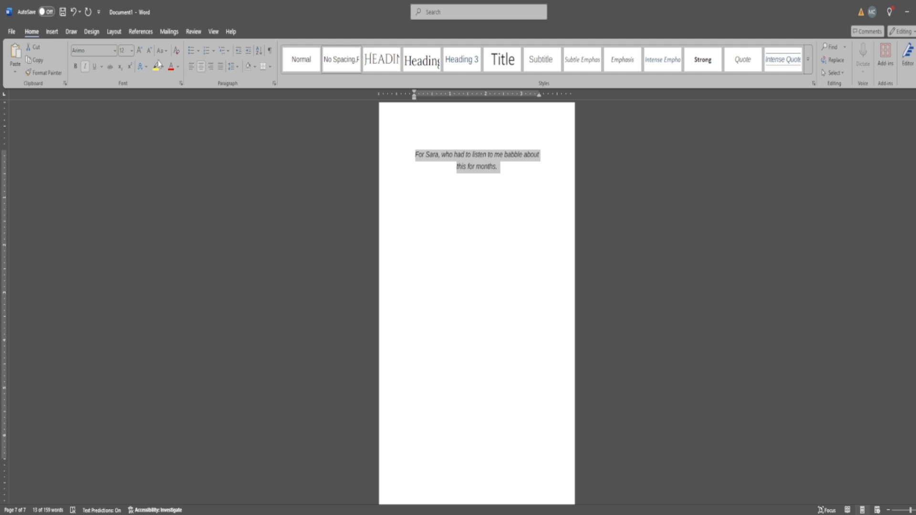
# Step: Set the dedication paragraph's spacing before to 100 pt
pyautogui.rightClick(482, 156)
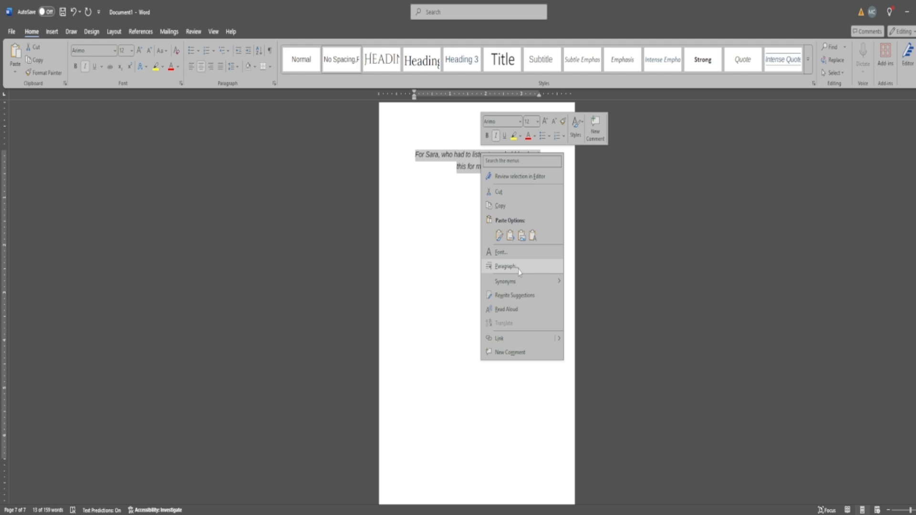
pyautogui.moveTo(531, 284)
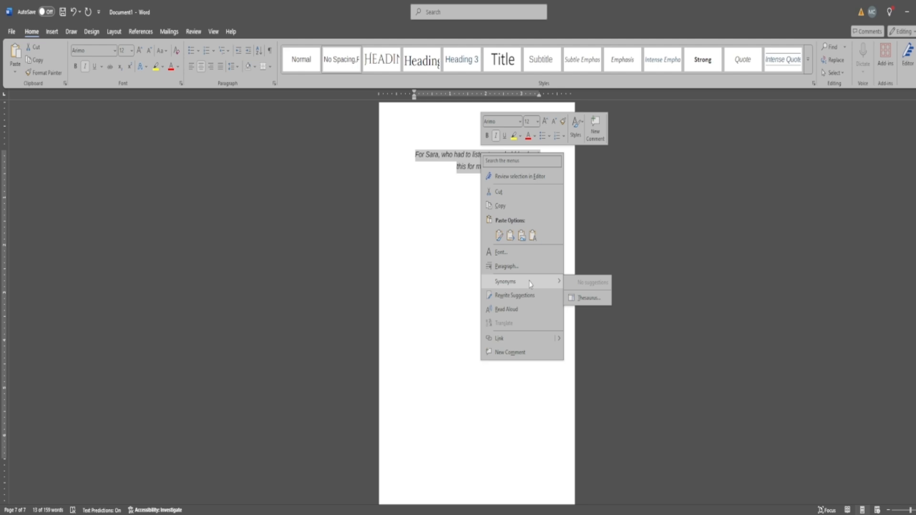
pyautogui.click(505, 266)
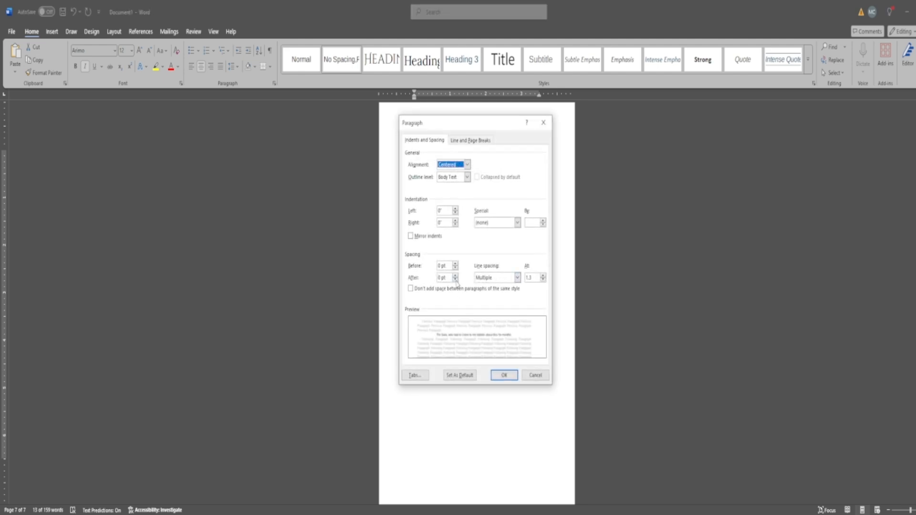
pyautogui.moveTo(448, 267); pyautogui.dragTo(407, 270)
pyautogui.write('100')
pyautogui.press('Return')
pyautogui.scroll(2, 477, 270)
pyautogui.click(488, 274)
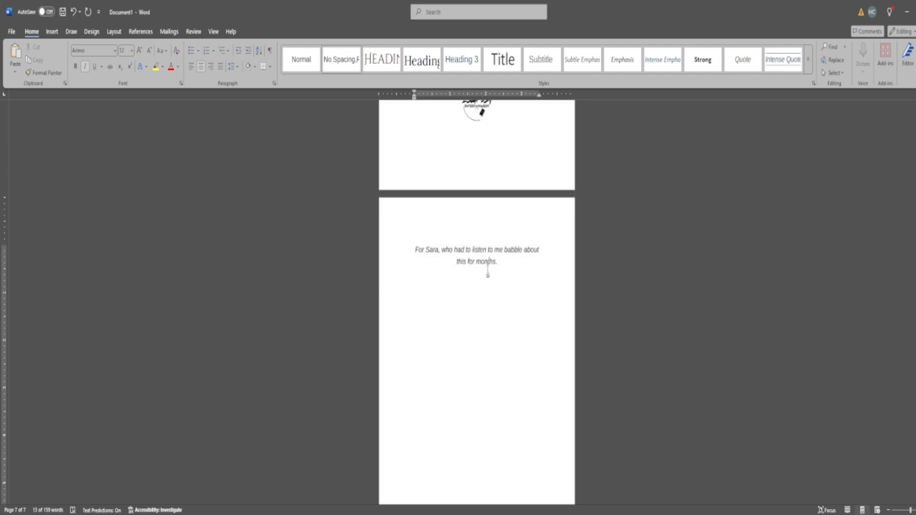
# Step: Check the spacing values in the dedication's paragraph settings
pyautogui.moveTo(511, 266); pyautogui.dragTo(401, 256)
pyautogui.rightClick(458, 258)
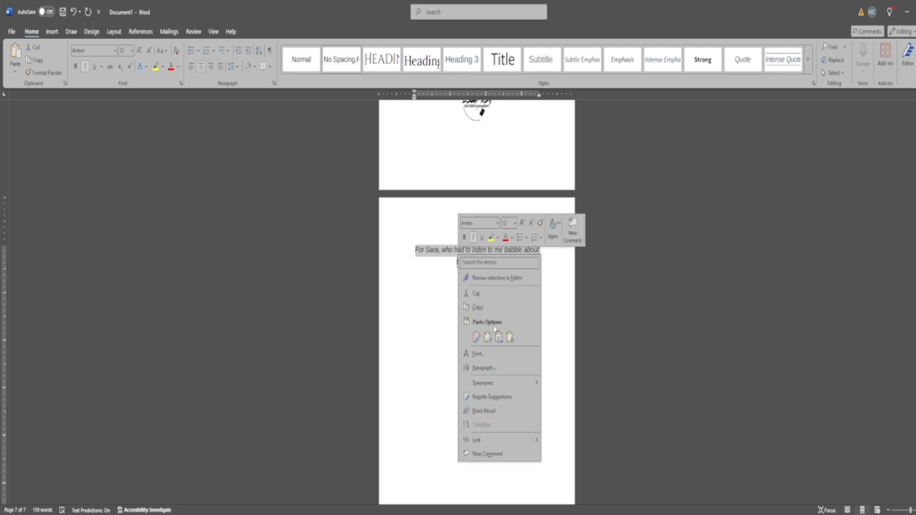
pyautogui.click(496, 367)
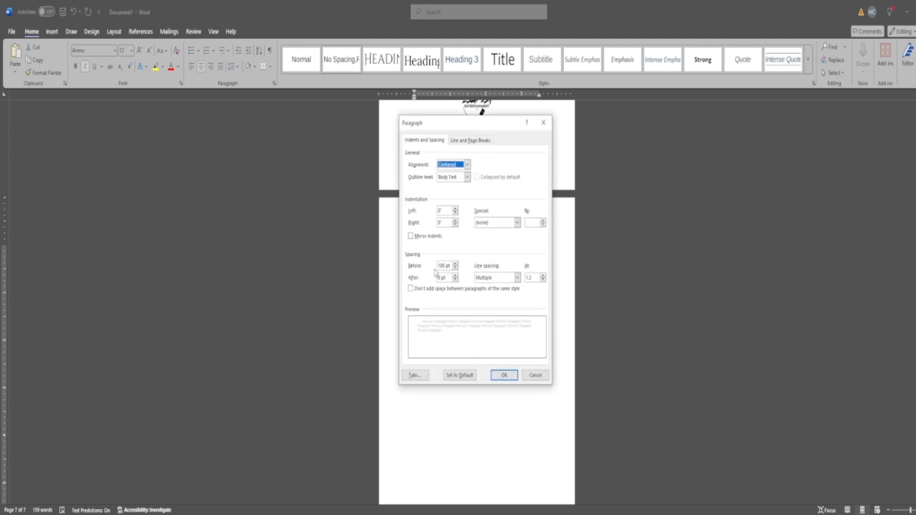
pyautogui.click(504, 375)
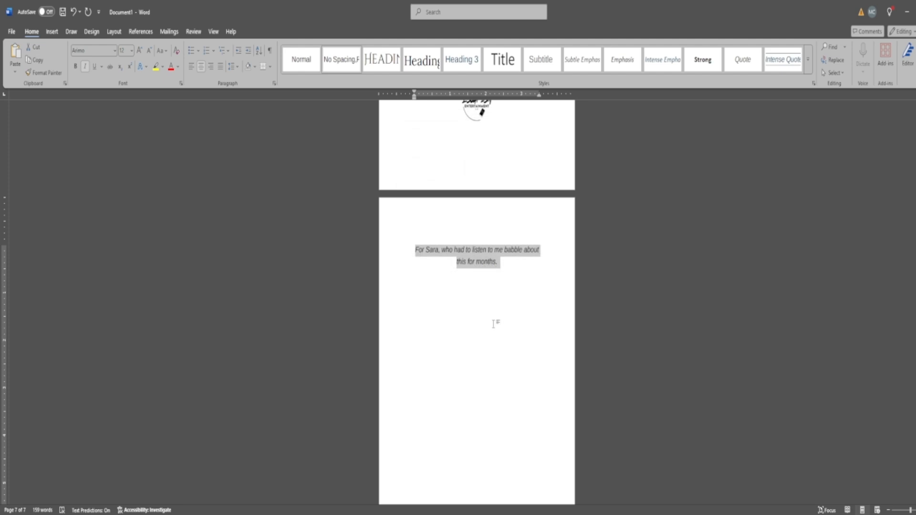
pyautogui.click(455, 252)
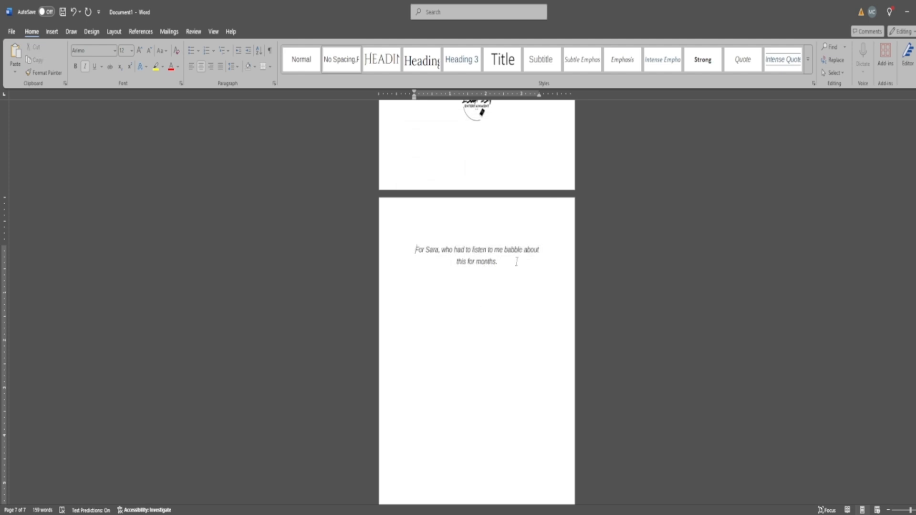
# Step: Insert a blank line above the dedication text to move it further down the page
pyautogui.press('Return')
pyautogui.press('Return')
pyautogui.press('Return')
pyautogui.press('Return')
pyautogui.press('Return')
pyautogui.press('Return')
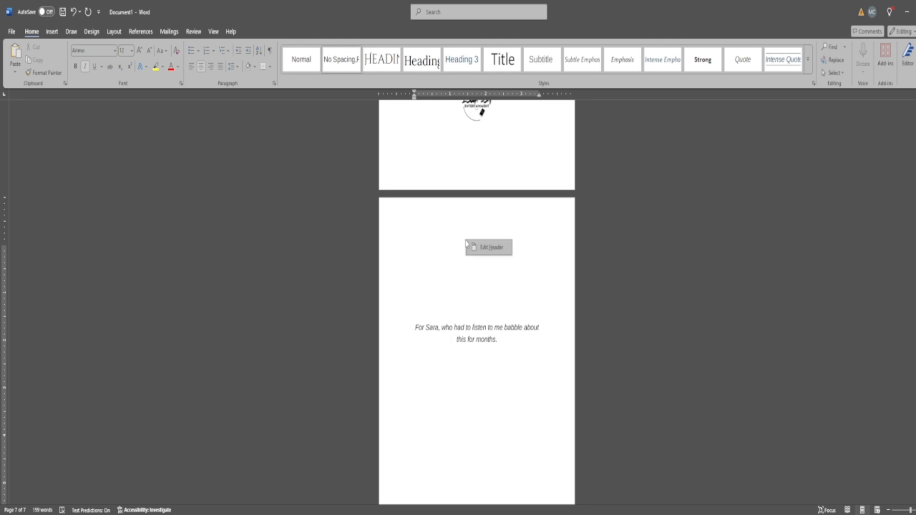
pyautogui.scroll(-1, 508, 262)
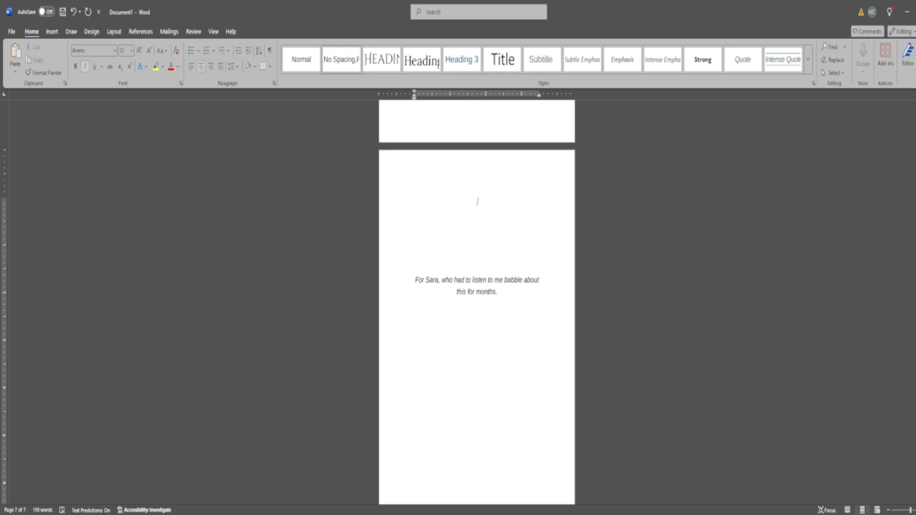
pyautogui.scroll(-1, 476, 395)
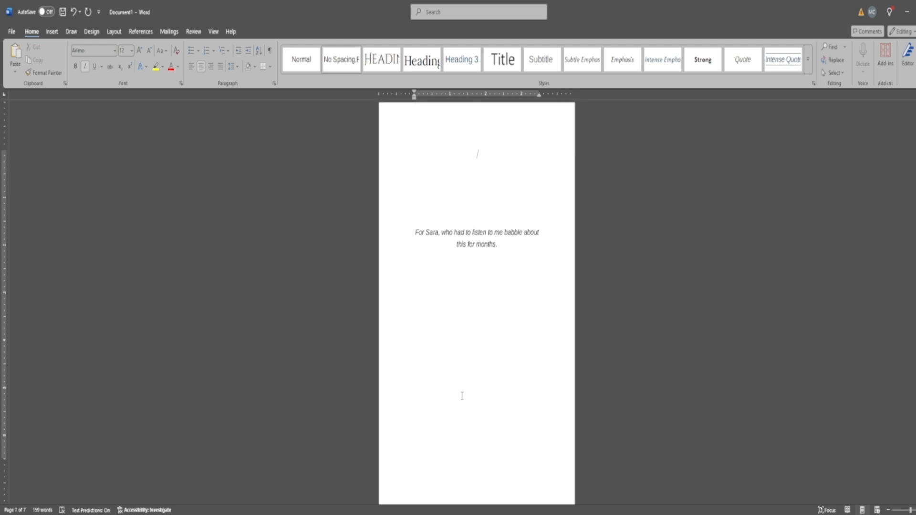
# Step: Set the dedication paragraph's spacing before to 150 pt and deselect the text
pyautogui.moveTo(496, 235); pyautogui.dragTo(418, 226)
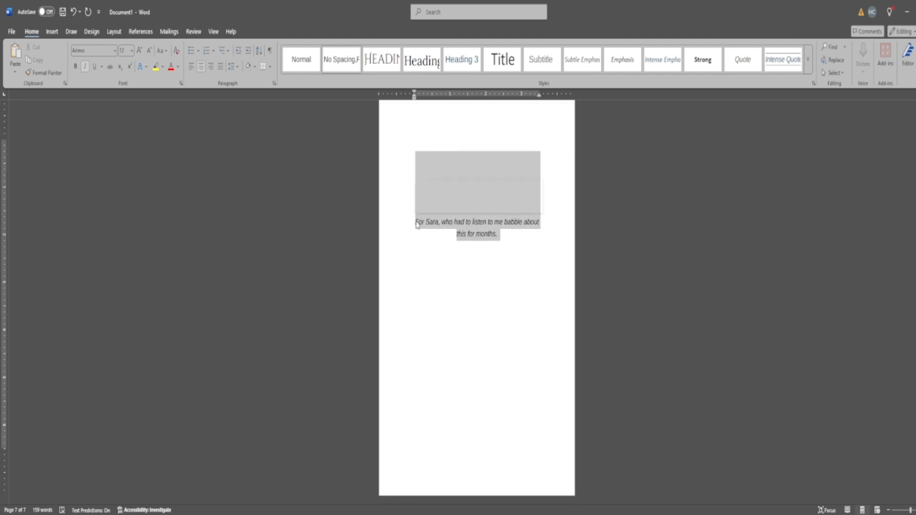
pyautogui.rightClick(445, 226)
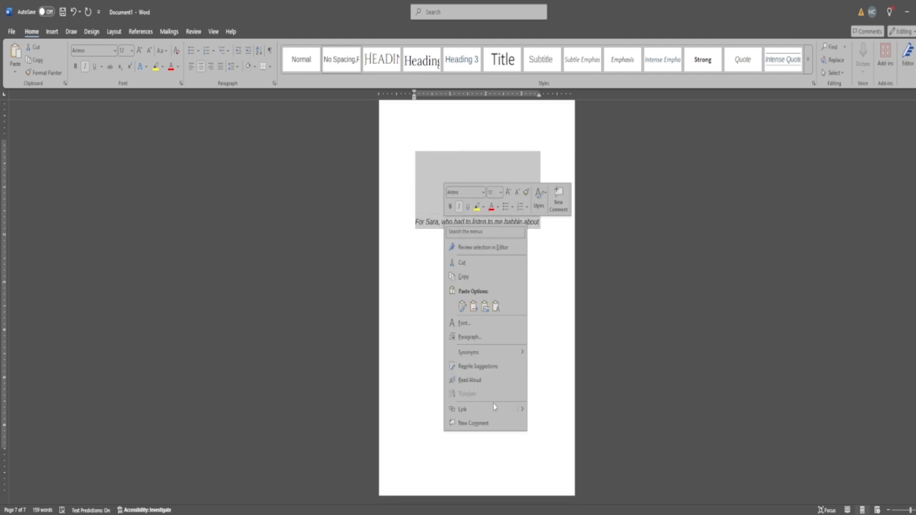
pyautogui.click(488, 336)
pyautogui.doubleClick(453, 266)
pyautogui.write('150')
pyautogui.press('Return')
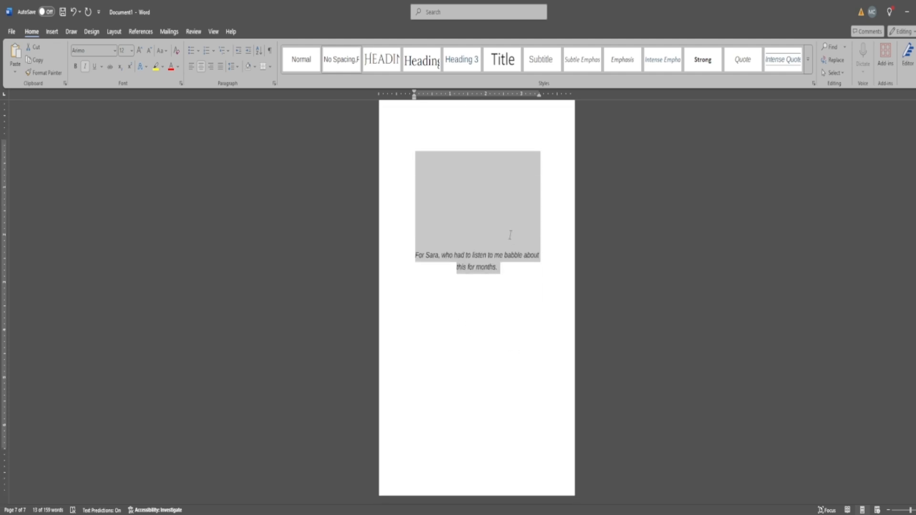
pyautogui.click(509, 253)
pyautogui.click(491, 302)
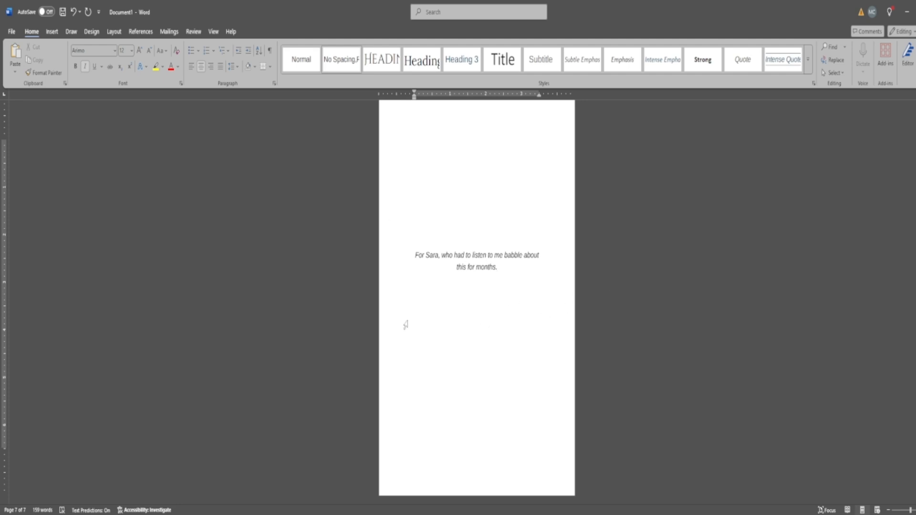
# Step: Insert two page breaks after the dedication text
pyautogui.click(114, 31)
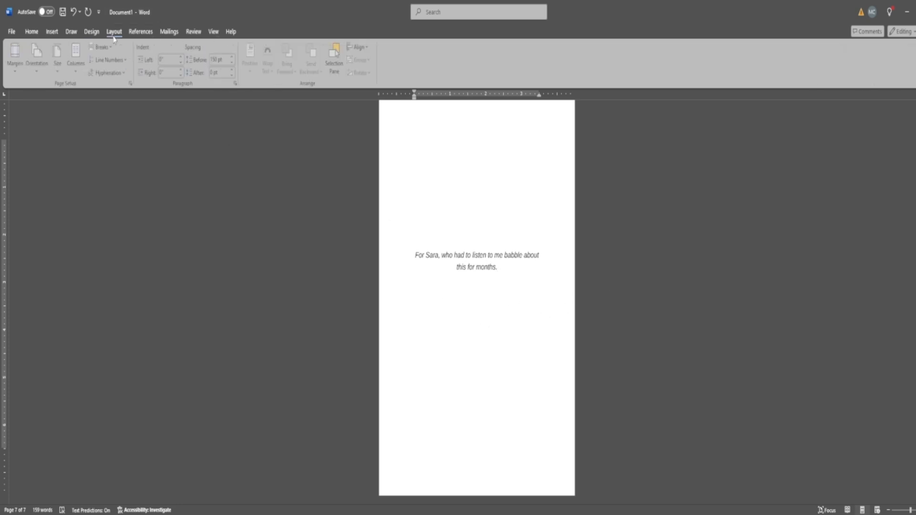
pyautogui.click(111, 48)
pyautogui.click(124, 82)
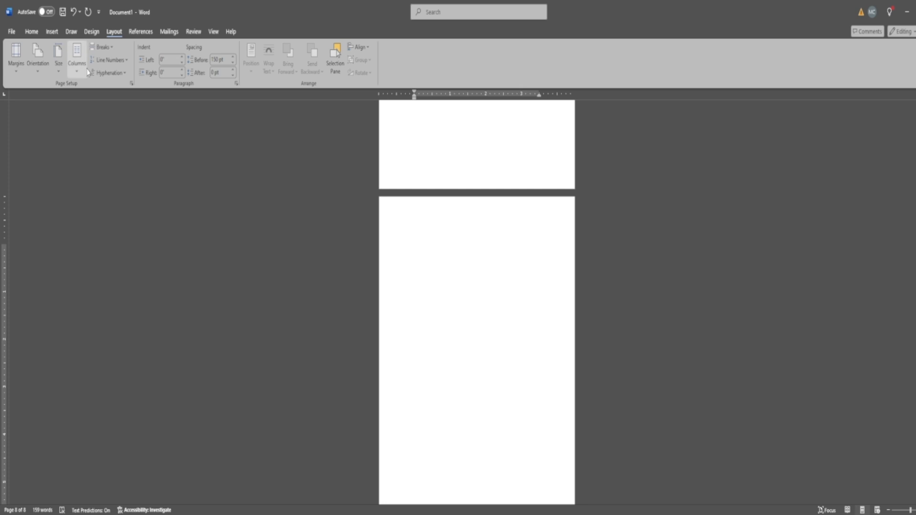
pyautogui.click(105, 47)
pyautogui.click(123, 81)
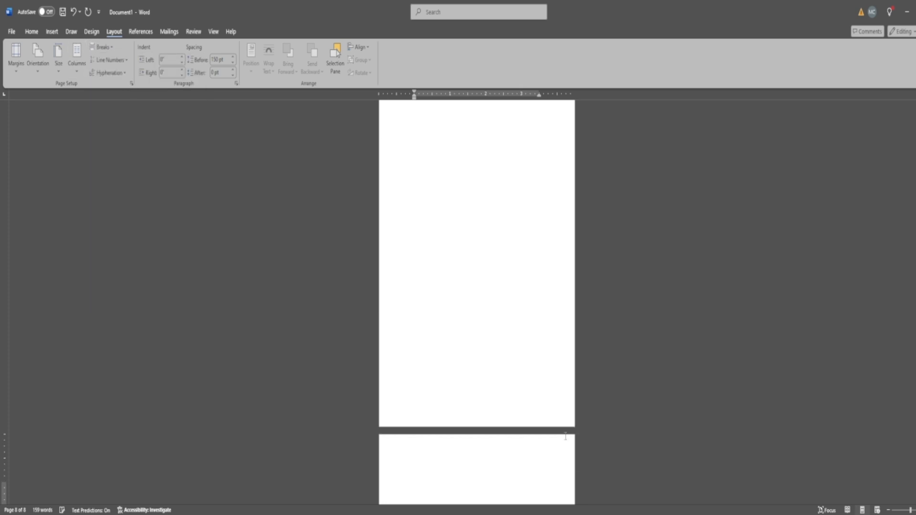
# Step: Review the order and layout of the front matter pages from the start through to the new empty page
pyautogui.scroll(20, 510, 425)
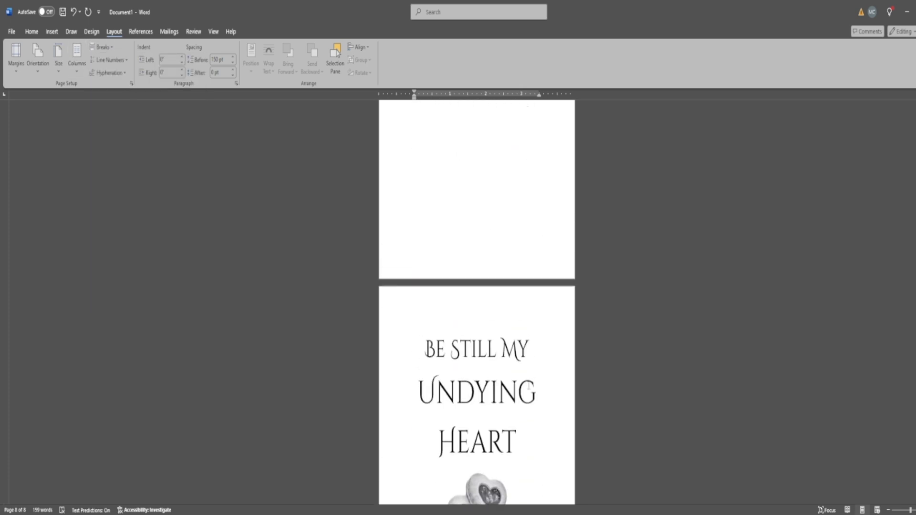
pyautogui.scroll(10, 528, 352)
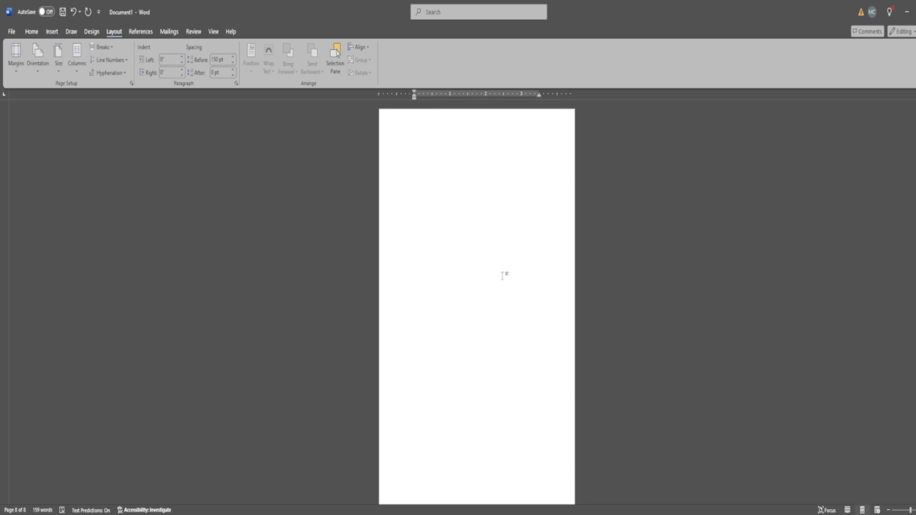
pyautogui.scroll(-10, 507, 273)
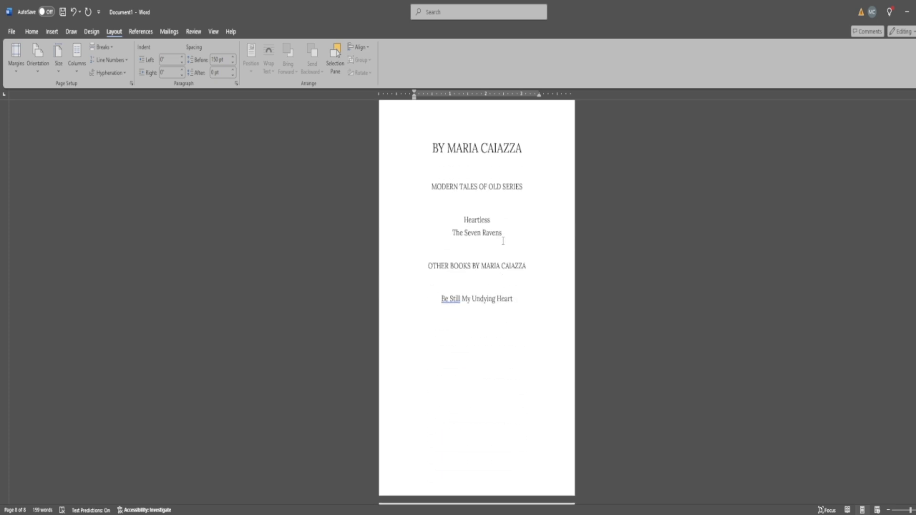
pyautogui.scroll(-15, 503, 241)
pyautogui.scroll(-15, 503, 269)
pyautogui.scroll(-15, 502, 275)
pyautogui.scroll(-15, 499, 270)
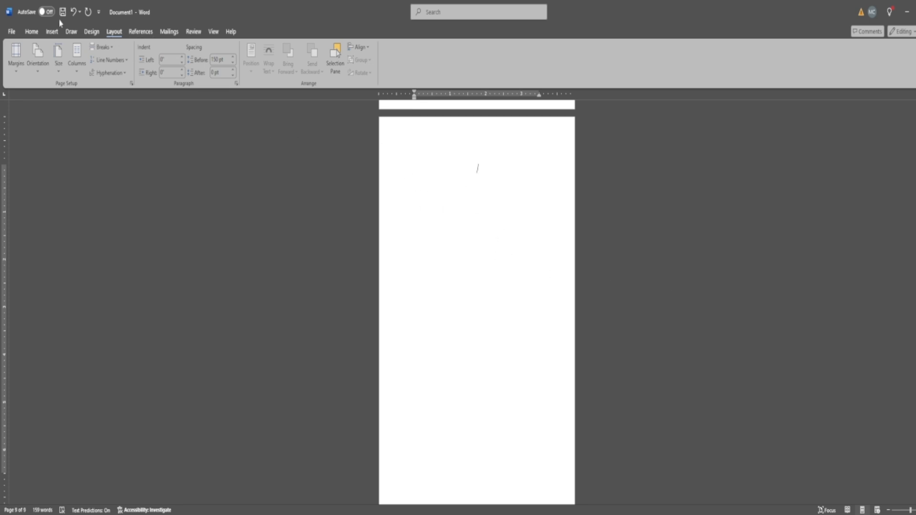
# Step: Enter "SHOPPING LIST" as a Heading 2 heading on the new page and select it
pyautogui.click(32, 32)
pyautogui.click(414, 67)
pyautogui.write('SHOPPING LIST')
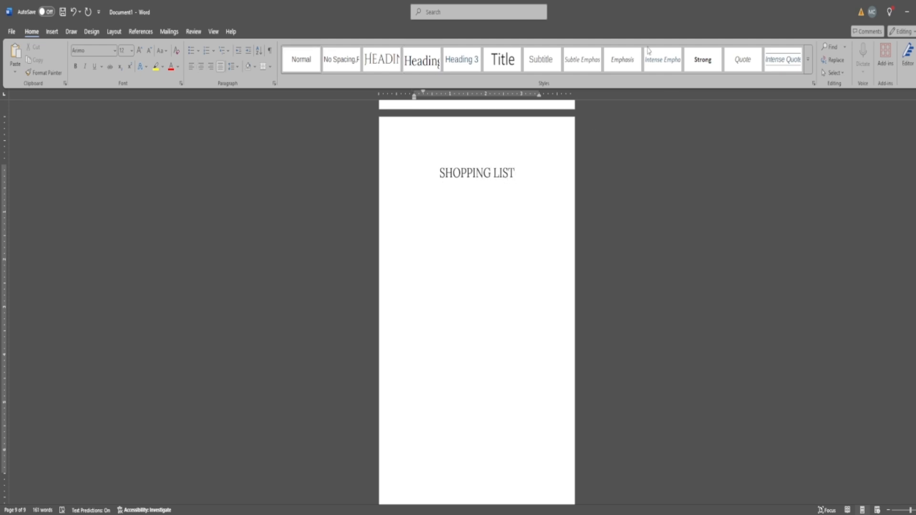
pyautogui.moveTo(522, 178); pyautogui.dragTo(439, 174)
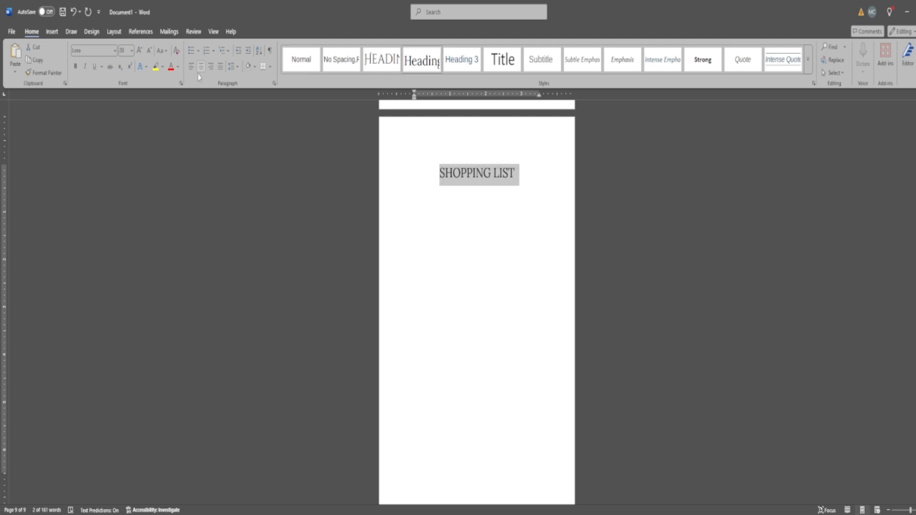
pyautogui.rightClick(450, 183)
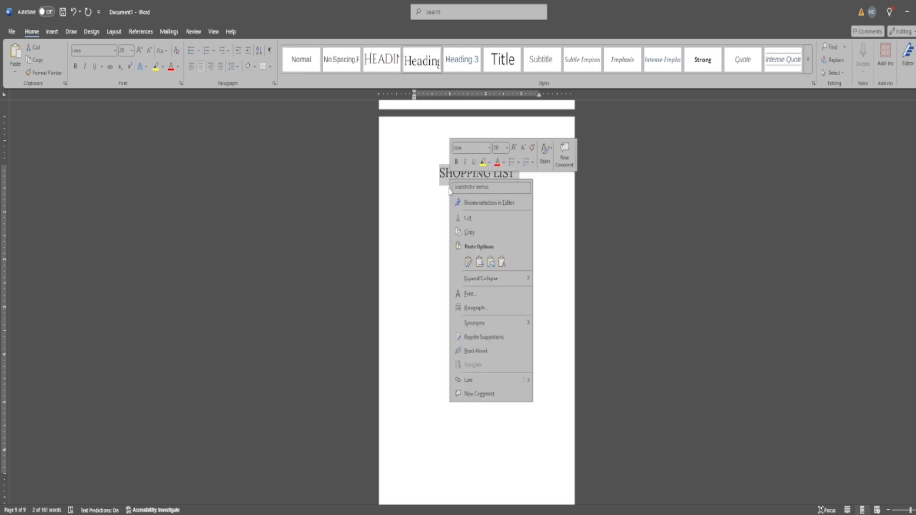
pyautogui.click(488, 308)
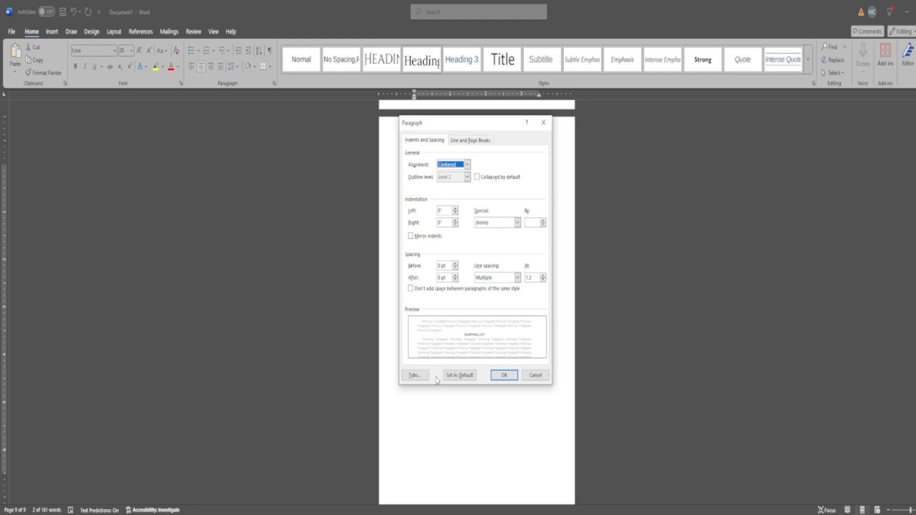
pyautogui.click(528, 376)
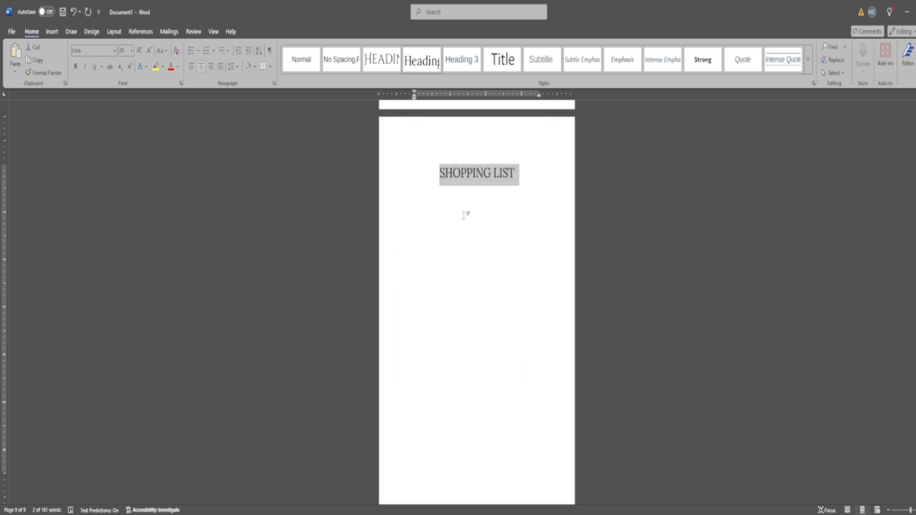
# Step: Apply strikethrough to the selected SHOPPING LIST heading
pyautogui.rightClick(468, 177)
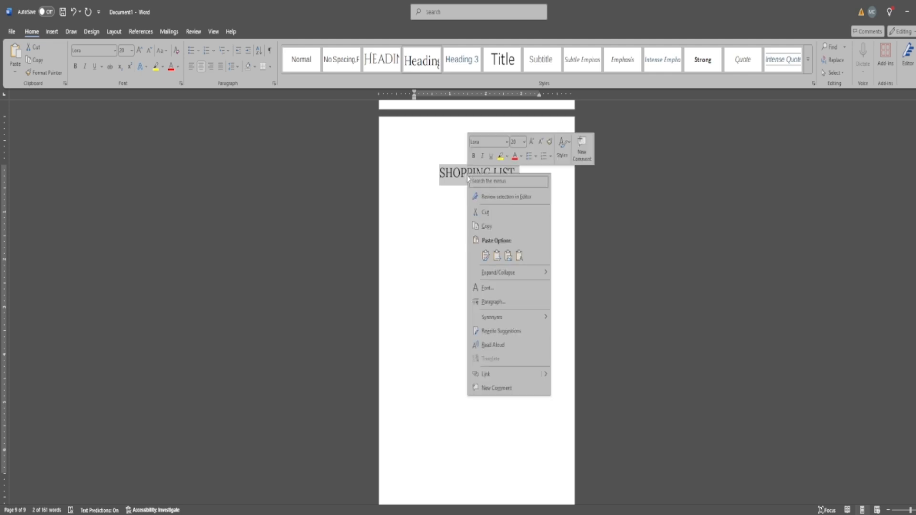
pyautogui.click(487, 287)
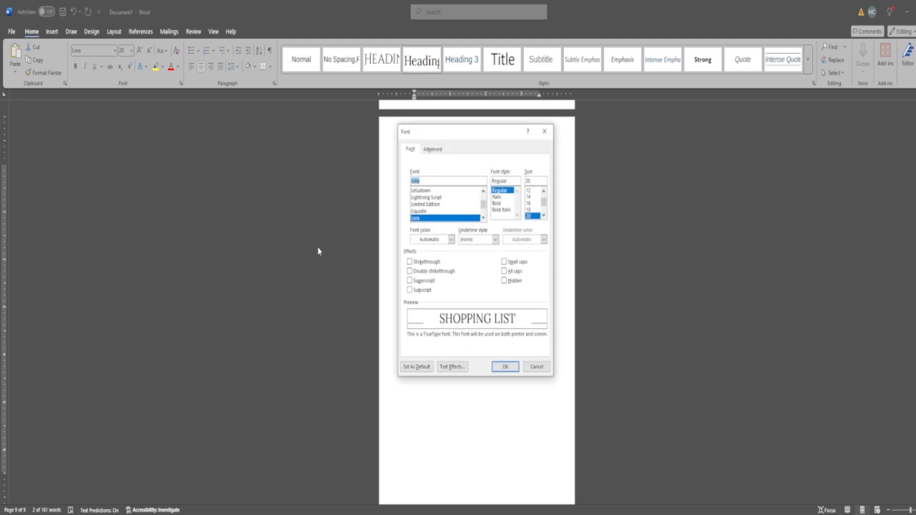
pyautogui.click(411, 262)
pyautogui.click(505, 367)
# Step: Add the heading "TRIGGER WARNINGS" in the Heading 2 style below SHOPPING LIST, without strikethrough
pyautogui.click(526, 183)
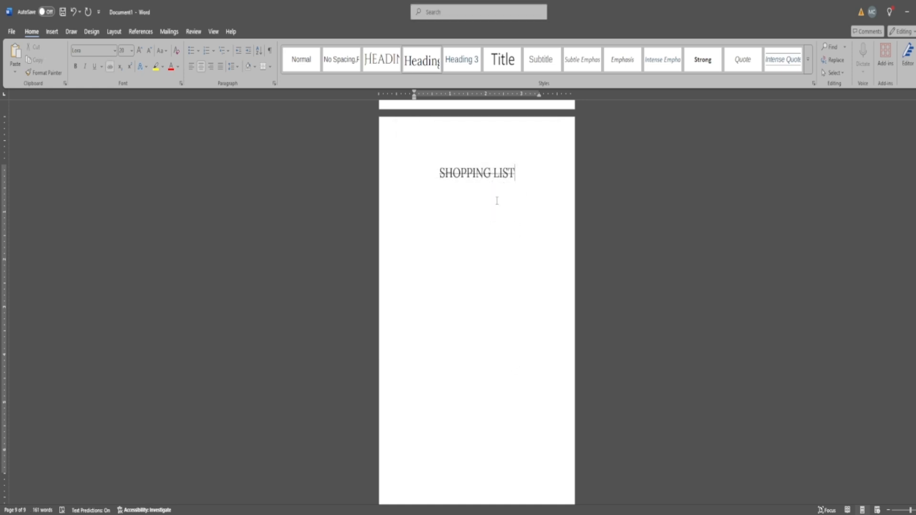
pyautogui.click(414, 66)
pyautogui.write('TRIGGER WARNINGS')
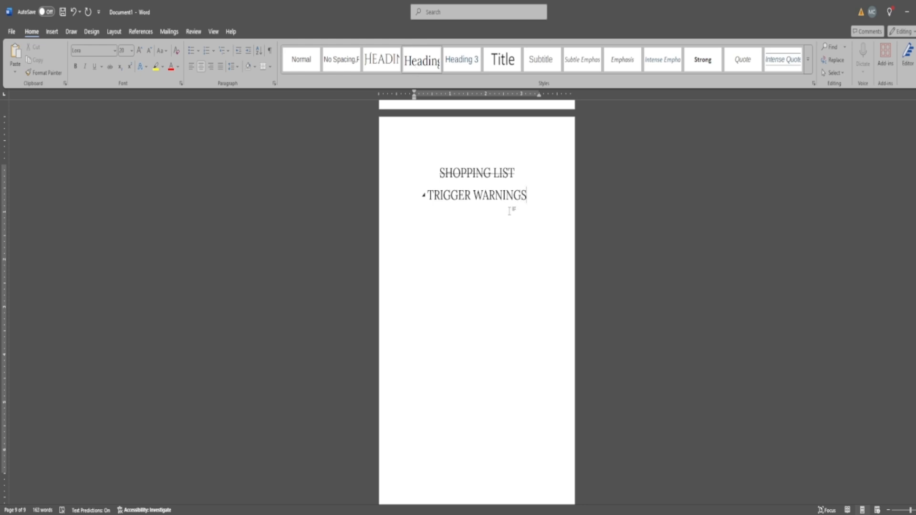
# Step: Set the TRIGGER WARNINGS heading's spacing before to 15 pt and place the cursor at its end
pyautogui.moveTo(532, 196); pyautogui.dragTo(426, 196)
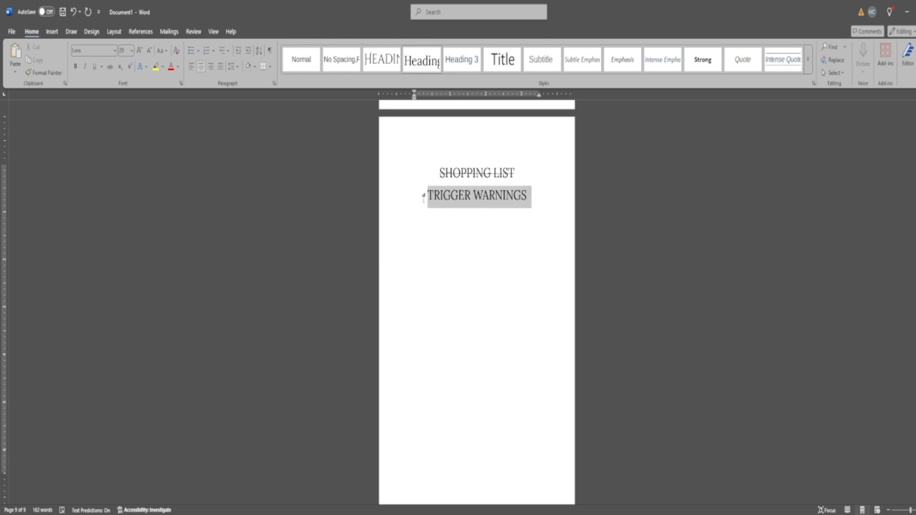
pyautogui.rightClick(467, 203)
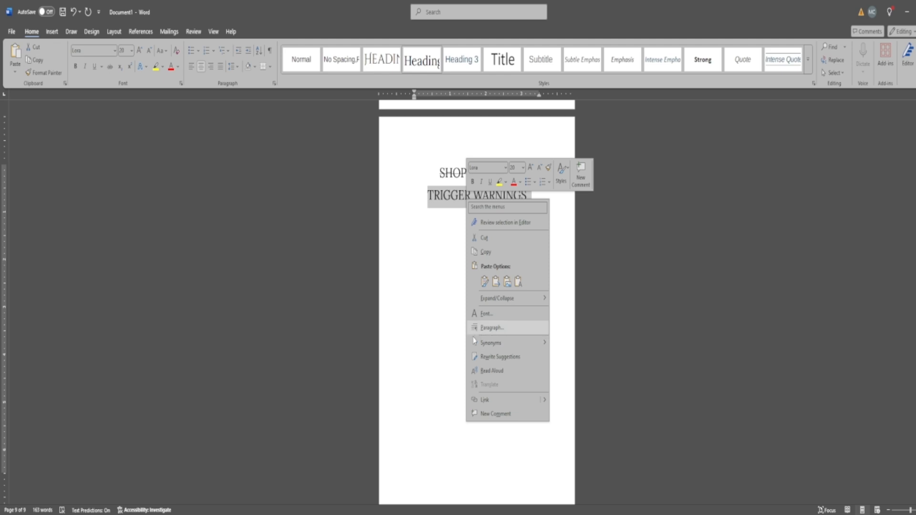
pyautogui.click(492, 327)
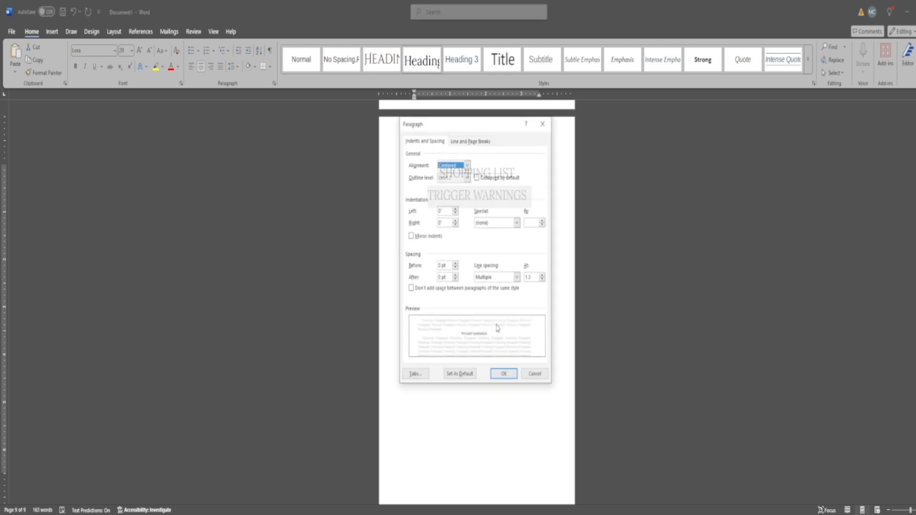
pyautogui.moveTo(451, 266); pyautogui.dragTo(424, 259)
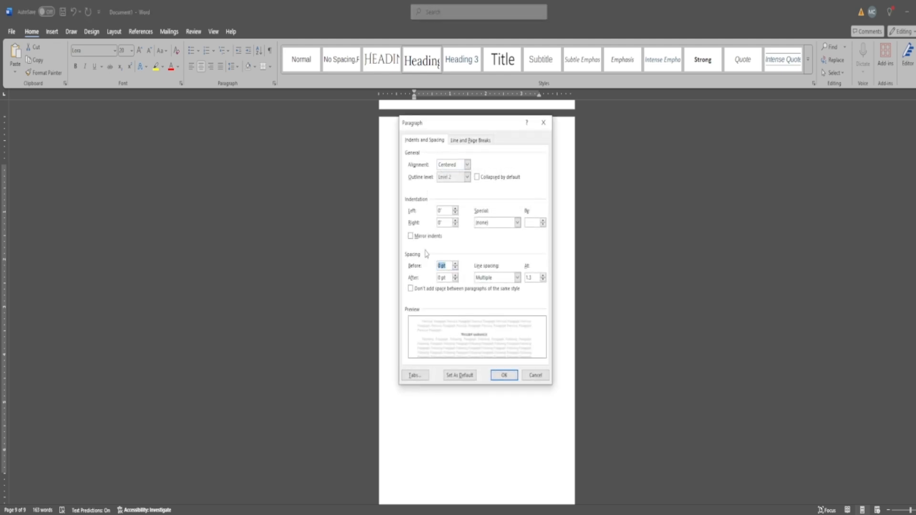
pyautogui.write('15')
pyautogui.press('Return')
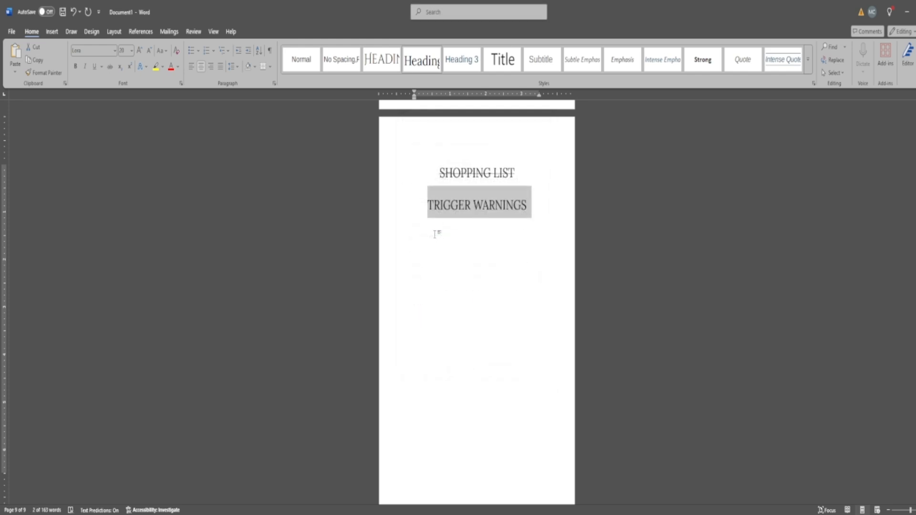
pyautogui.click(547, 215)
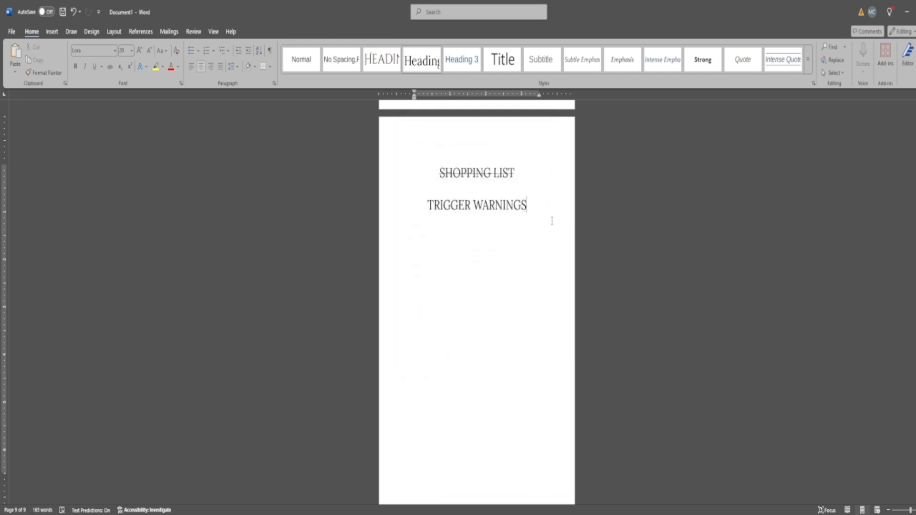
# Step: Add the centered note "(This list includes spoilers.)" in the No Spacing style below the TRIGGER WARNINGS heading
pyautogui.press('Return')
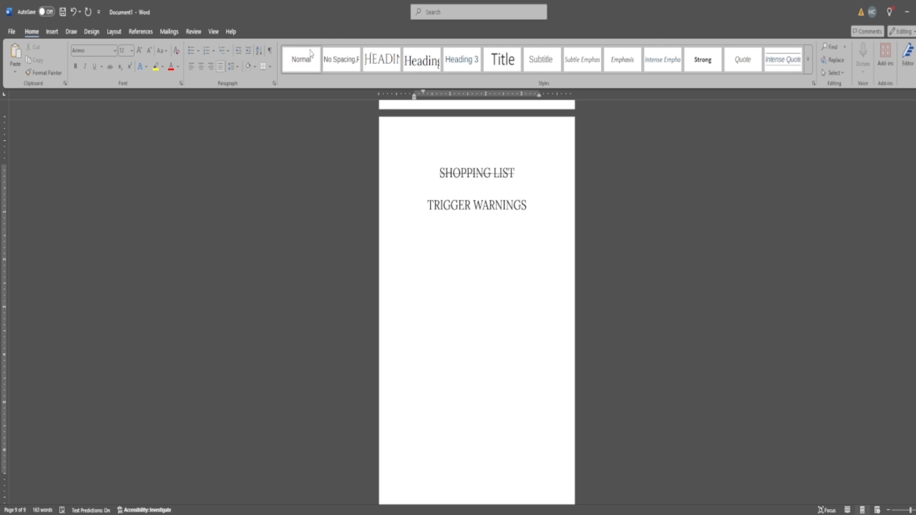
pyautogui.click(349, 69)
pyautogui.click(201, 68)
pyautogui.write('(This list includes spoilers')
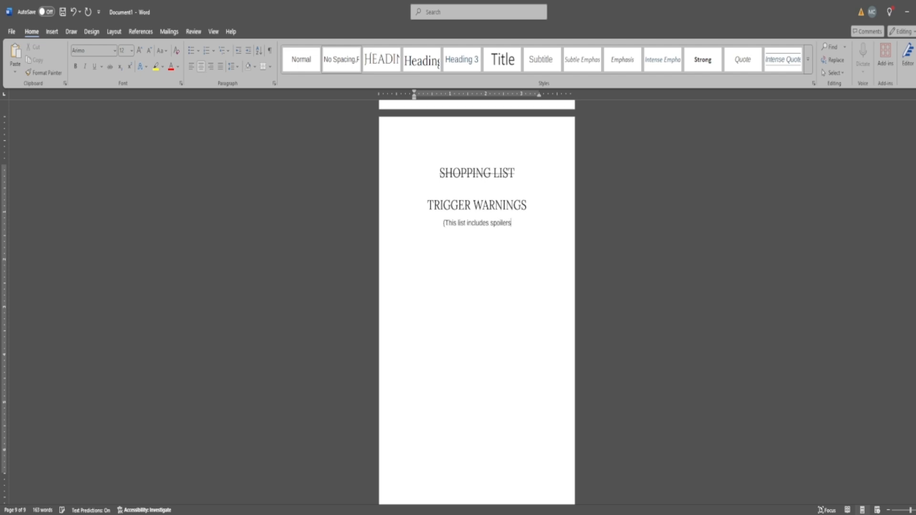
pyautogui.write(')')
pyautogui.press('Left')
pyautogui.write('.')
# Step: Insert the justified warning paragraph starting "This book contains subject matter that might be difficult for some readers" below the spoiler note
pyautogui.hotkey('ctrl', 'j')
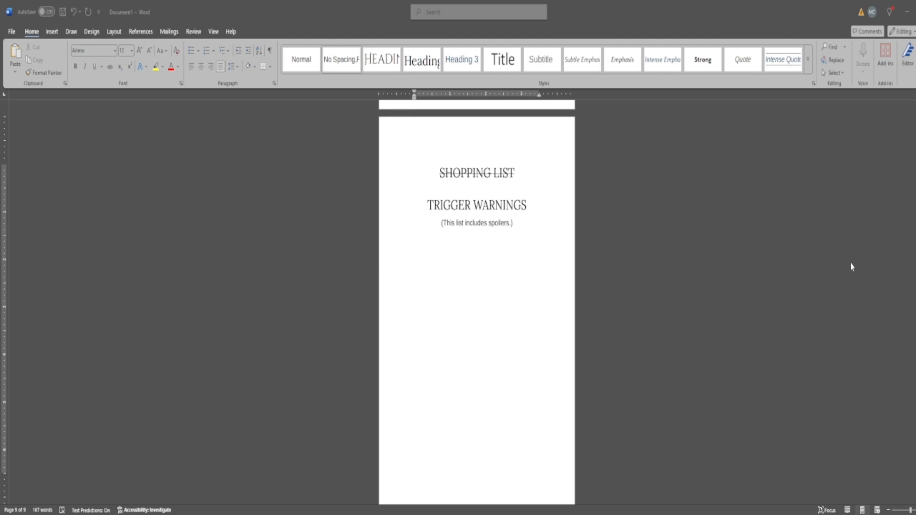
pyautogui.click(459, 257)
pyautogui.write('This book contains subject matter that might be difficult for some readers, including suicidal ideation, grief/loss of a loved one (wife), gaslighting/emotional abuse by a spouse, physical abuse/domestic violence (off page), police corruption, LOTS of pining, drinking/alcoholism, premeditated murder, unrequited love, lust for a married person, MMC does not get the girl, no happy ending.')
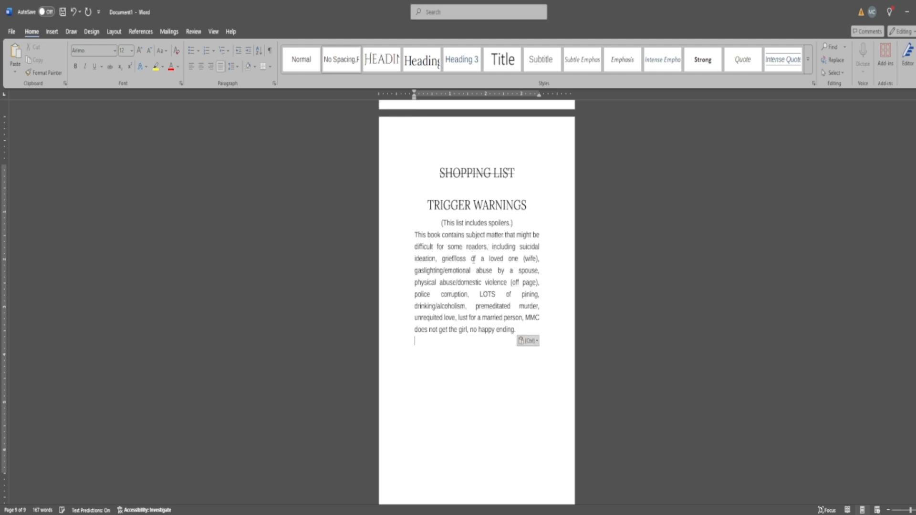
pyautogui.moveTo(516, 330); pyautogui.dragTo(413, 234)
pyautogui.rightClick(437, 241)
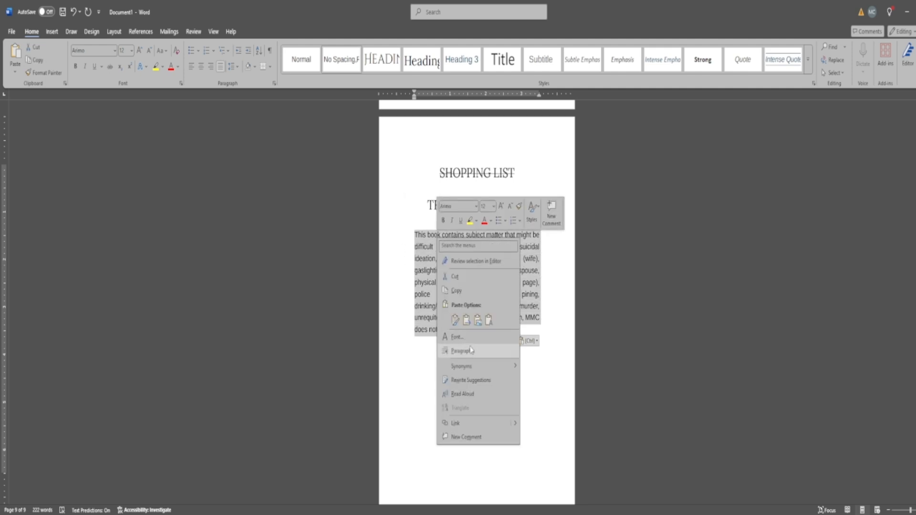
pyautogui.click(474, 354)
pyautogui.click(444, 266)
pyautogui.click(537, 380)
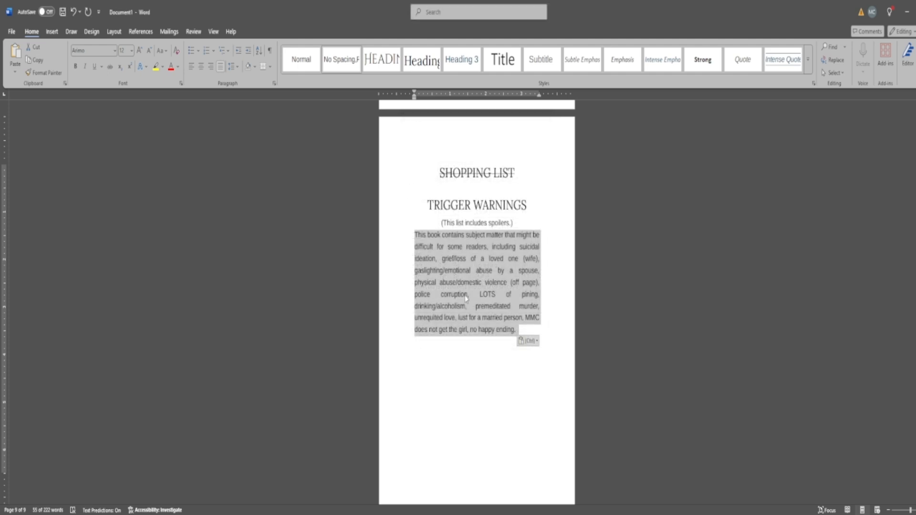
pyautogui.rightClick(348, 66)
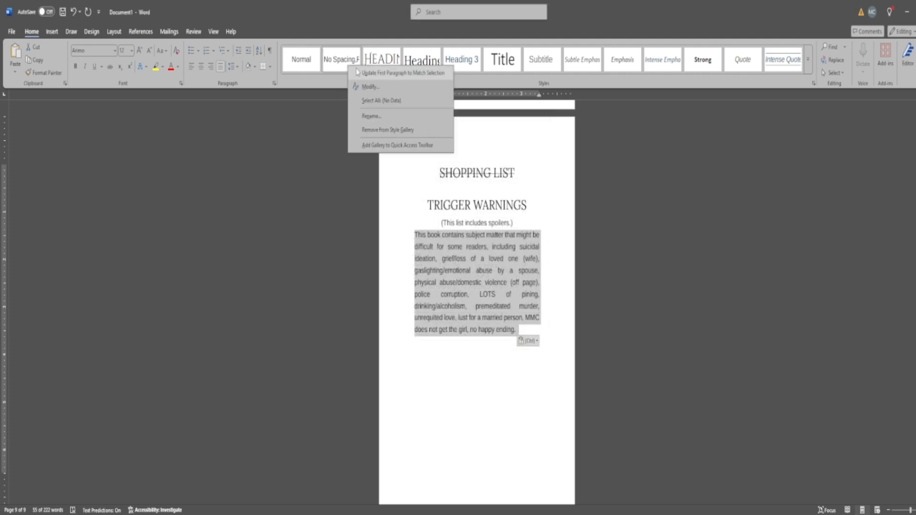
pyautogui.click(376, 91)
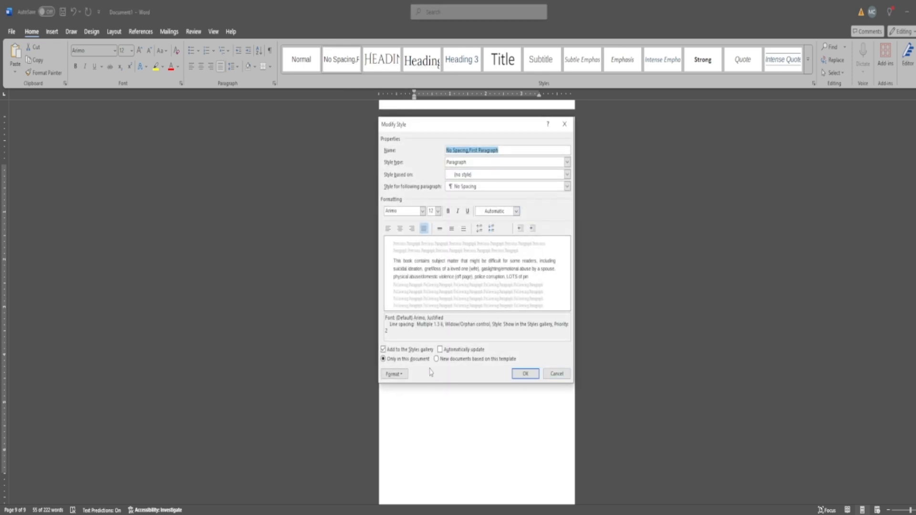
pyautogui.click(525, 374)
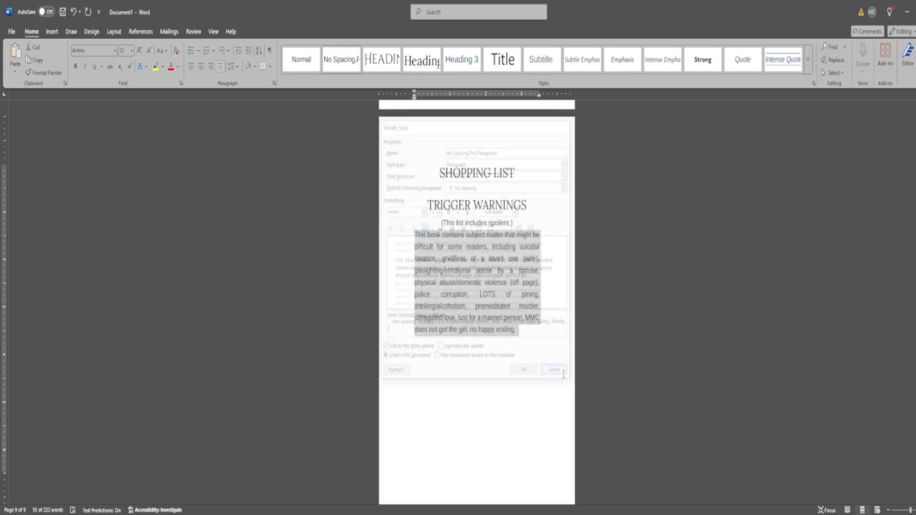
# Step: Modify the No Spacing, First Paragraph style so its spacing before is 25 pt
pyautogui.rightClick(343, 66)
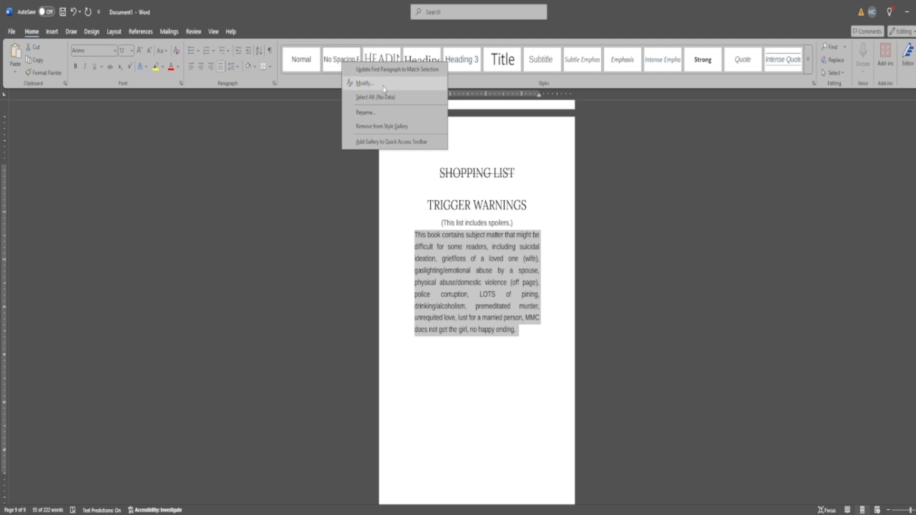
pyautogui.click(376, 91)
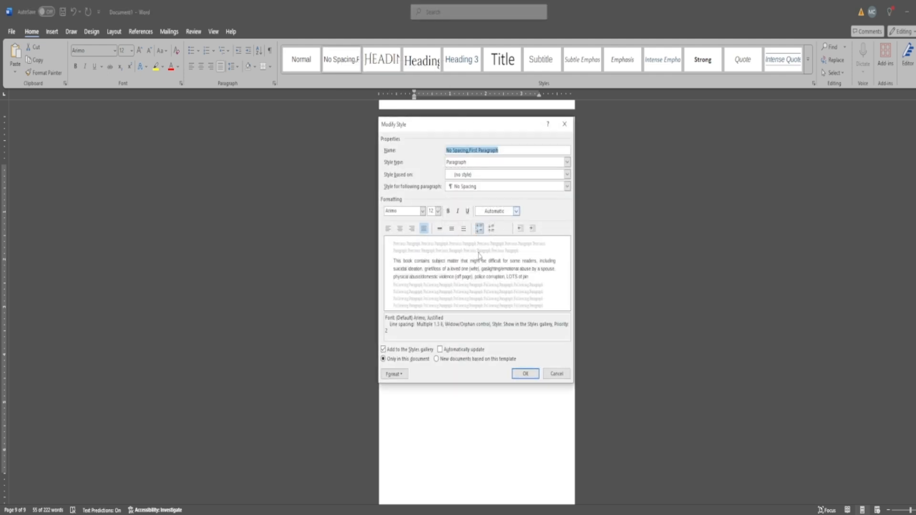
pyautogui.click(402, 376)
pyautogui.click(405, 397)
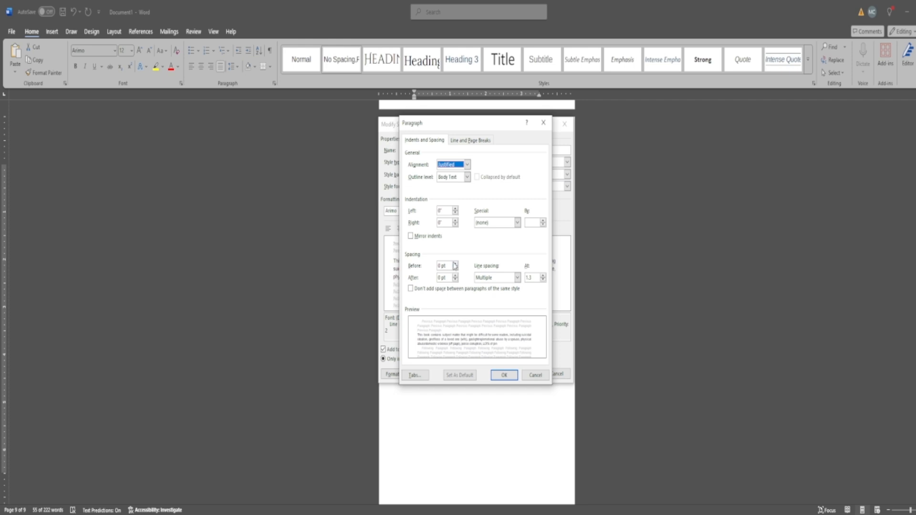
pyautogui.write('25')
pyautogui.press('Return')
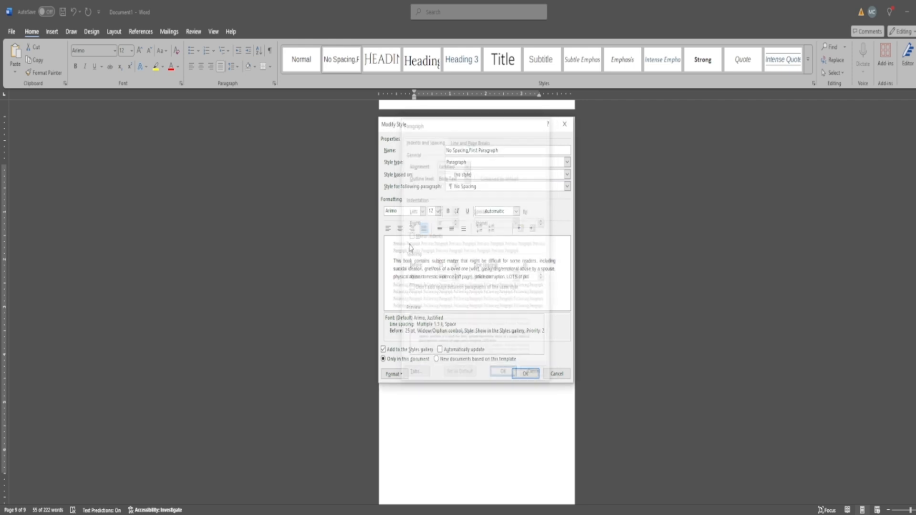
pyautogui.click(524, 375)
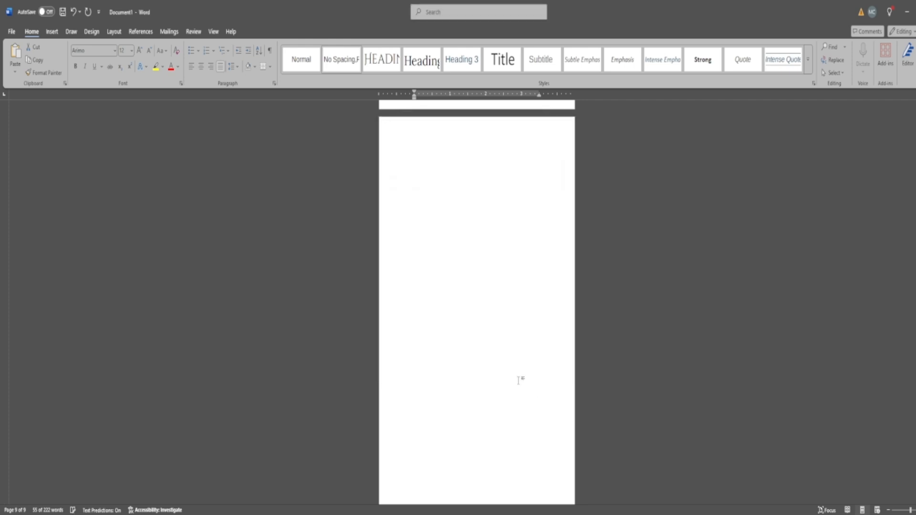
# Step: Set the spacing before to 0 pt for the copyright page text, from the book title through the website line and the space below it
pyautogui.scroll(5, 459, 316)
pyautogui.scroll(-10, 472, 324)
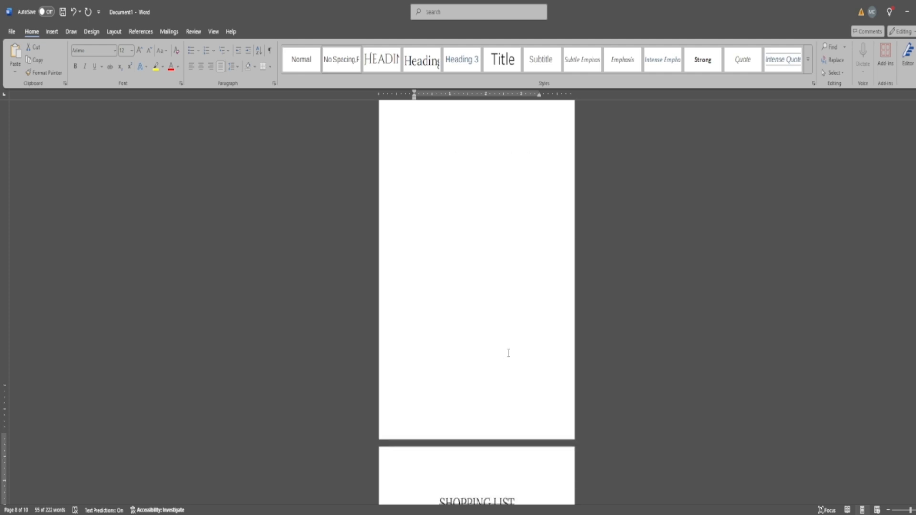
pyautogui.click(505, 363)
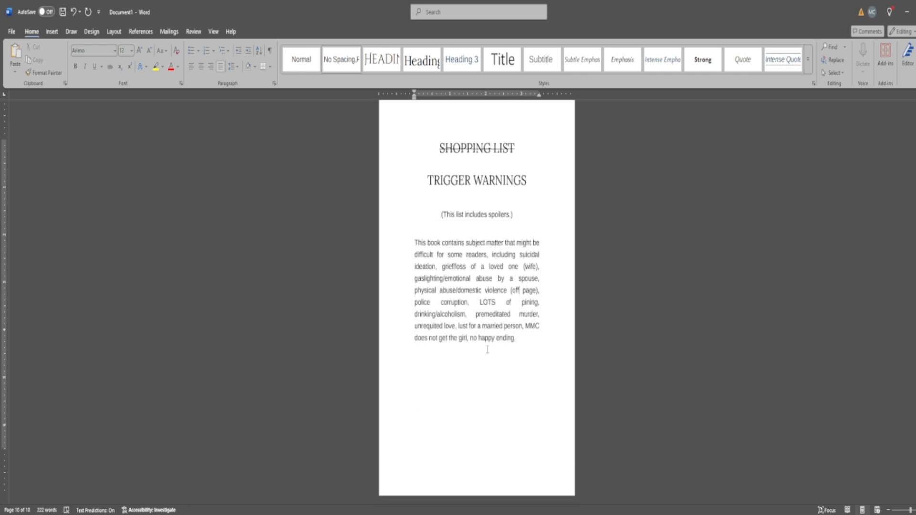
pyautogui.scroll(15, 452, 326)
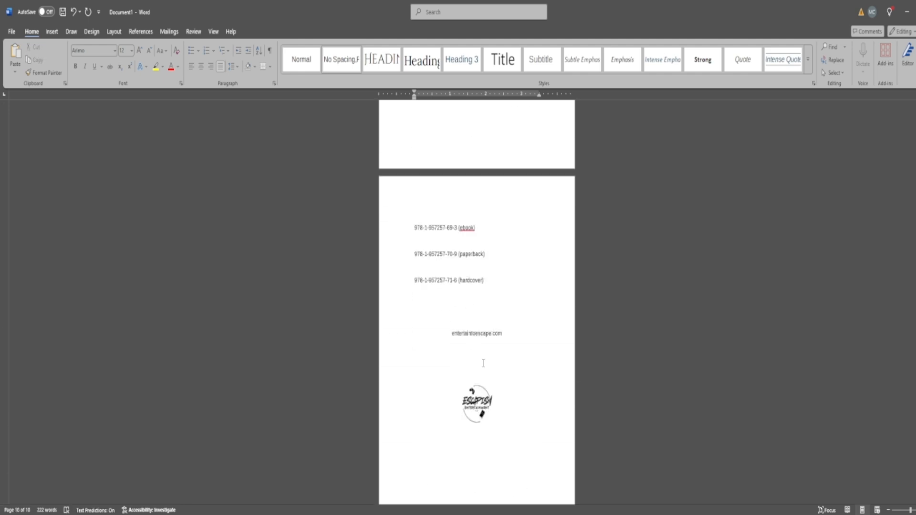
pyautogui.scroll(3, 486, 367)
pyautogui.scroll(-2, 487, 366)
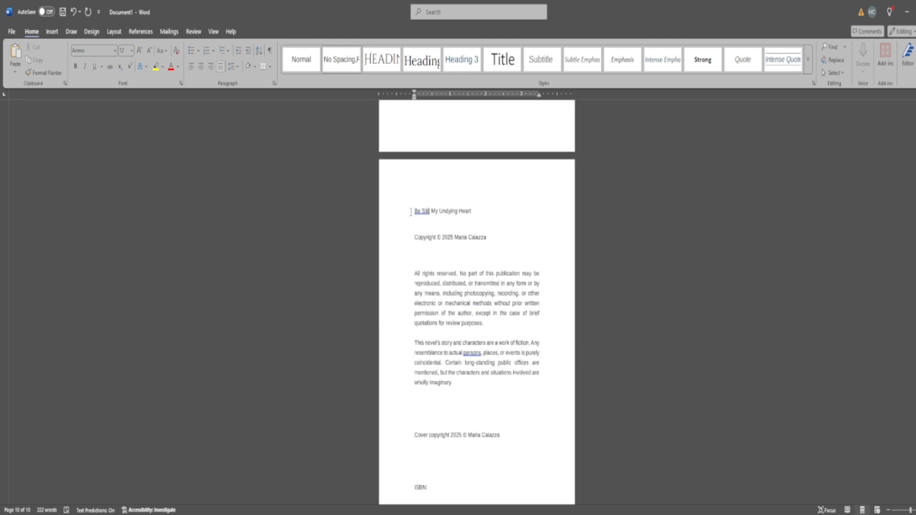
pyautogui.moveTo(410, 211)
pyautogui.mouseDown()
pyautogui.moveTo(431, 213)
pyautogui.moveTo(508, 377)
pyautogui.moveTo(527, 350)
pyautogui.moveTo(535, 382)
pyautogui.moveTo(538, 355)
pyautogui.moveTo(540, 389)
pyautogui.moveTo(542, 368)
pyautogui.mouseUp()
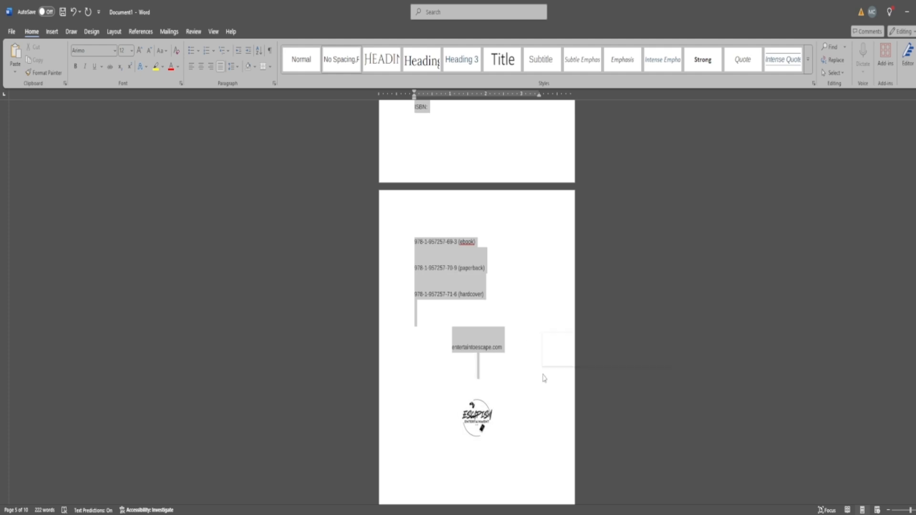
pyautogui.rightClick(477, 339)
pyautogui.click(524, 256)
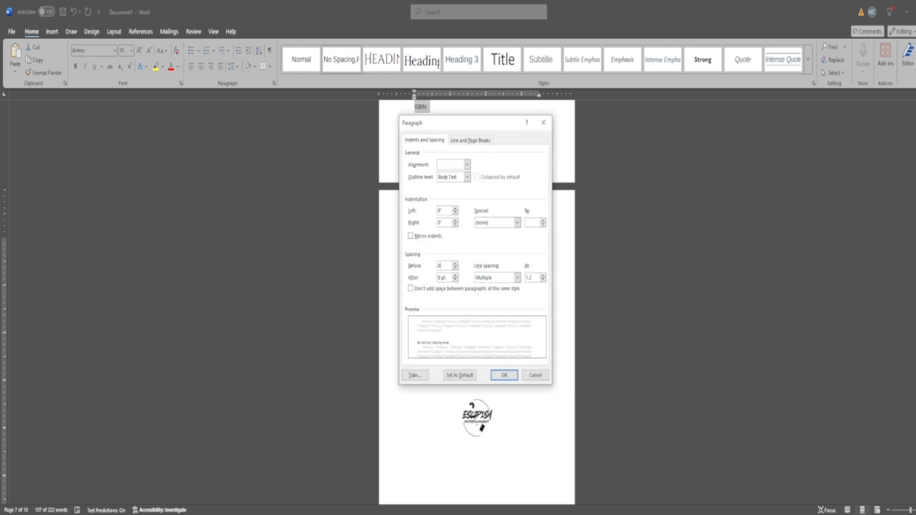
pyautogui.click(504, 376)
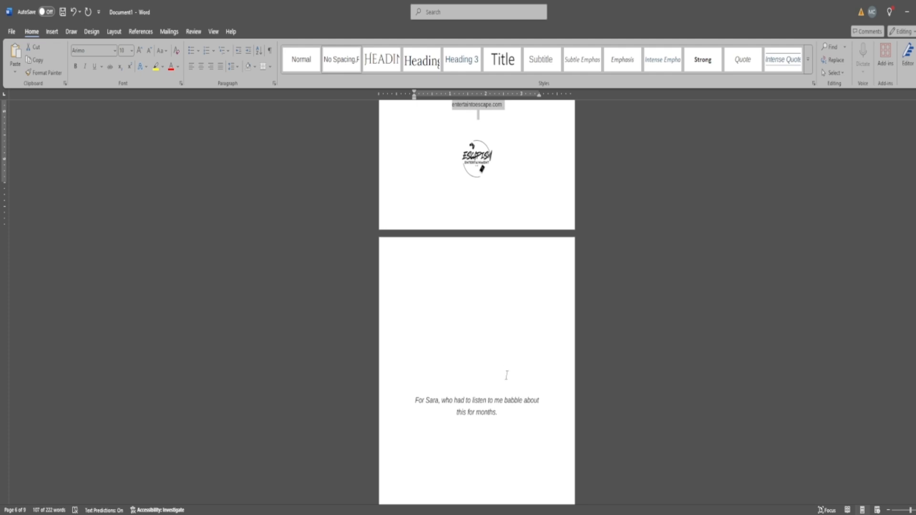
# Step: Delete the extra blank line between the website address and the logo on the copyright page
pyautogui.scroll(3, 513, 376)
pyautogui.scroll(5, 514, 377)
pyautogui.scroll(-1, 544, 373)
pyautogui.click(435, 363)
pyautogui.scroll(-10, 505, 323)
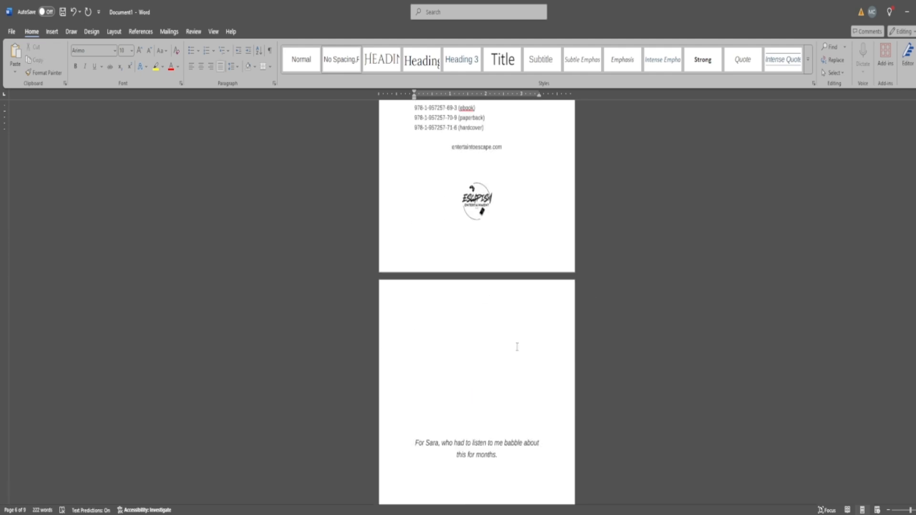
pyautogui.click(484, 160)
pyautogui.press('Delete')
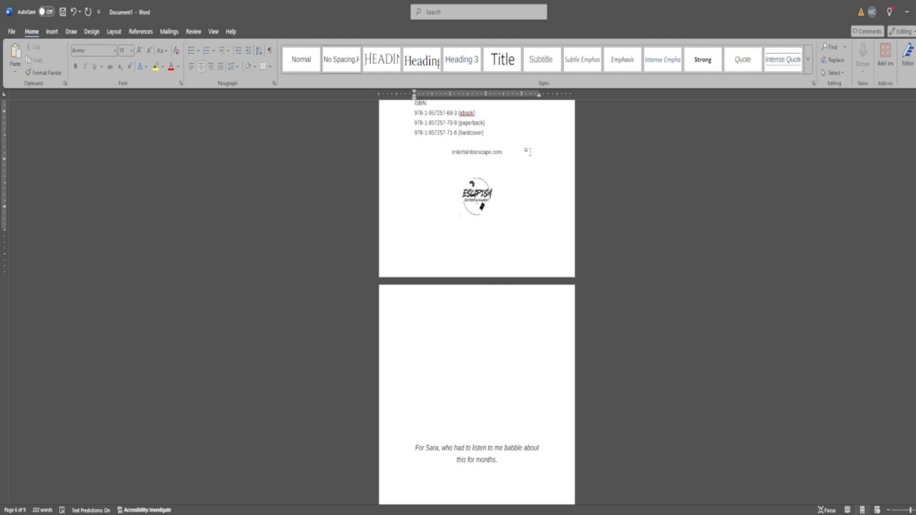
# Step: Delete the Escapism Entertainment logo from the copyright page
pyautogui.scroll(-6, 506, 286)
pyautogui.scroll(8, 487, 350)
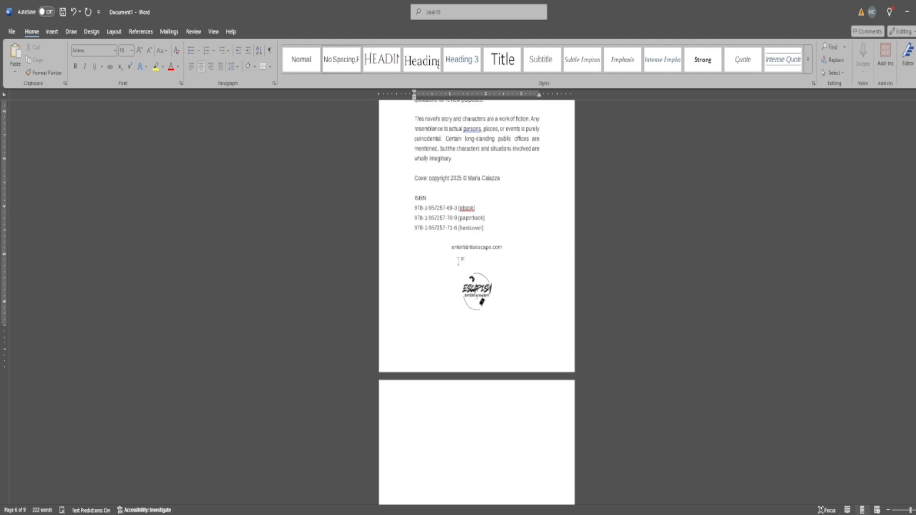
pyautogui.click(482, 293)
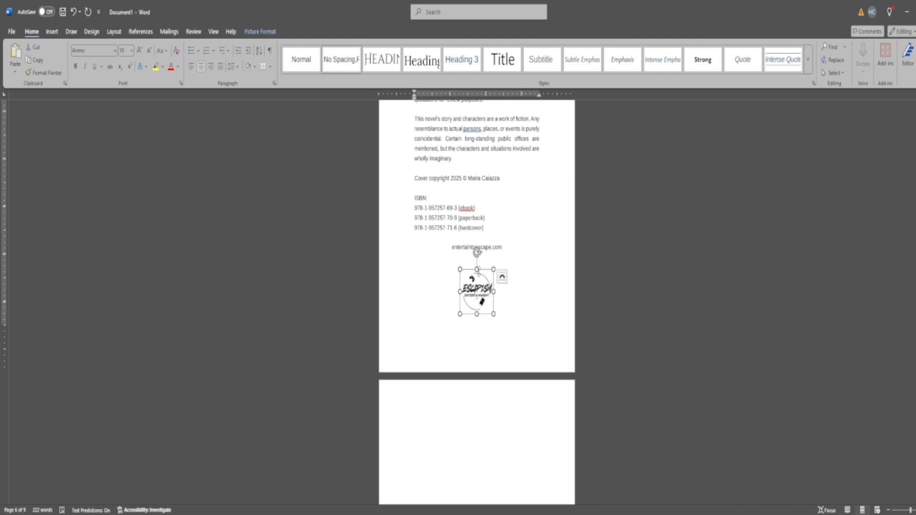
pyautogui.click(500, 255)
pyautogui.moveTo(499, 298); pyautogui.dragTo(448, 290)
pyautogui.click(448, 290)
pyautogui.rightClick(480, 293)
pyautogui.press('Escape')
pyautogui.click(501, 257)
pyautogui.click(470, 294)
pyautogui.press('Delete')
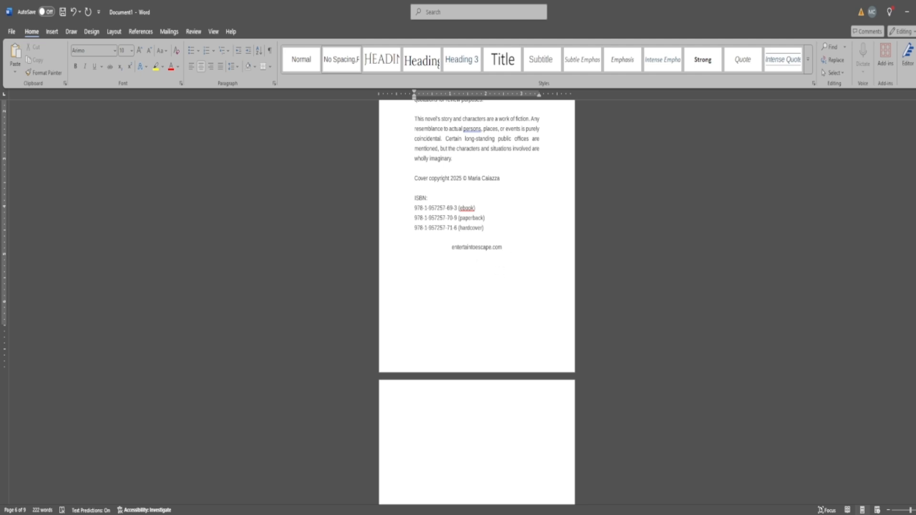
# Step: Reinsert the Escapism Entertainment logo centered below the website address and resize it to a small mark
pyautogui.hotkey('alt', 'Tab')
pyautogui.moveTo(619, 414); pyautogui.dragTo(484, 277)
pyautogui.scroll(-2, 517, 442)
pyautogui.click(521, 443)
pyautogui.scroll(-2, 537, 461)
pyautogui.moveTo(540, 404); pyautogui.dragTo(434, 244)
pyautogui.scroll(3, 545, 202)
pyautogui.moveTo(487, 222); pyautogui.dragTo(493, 238)
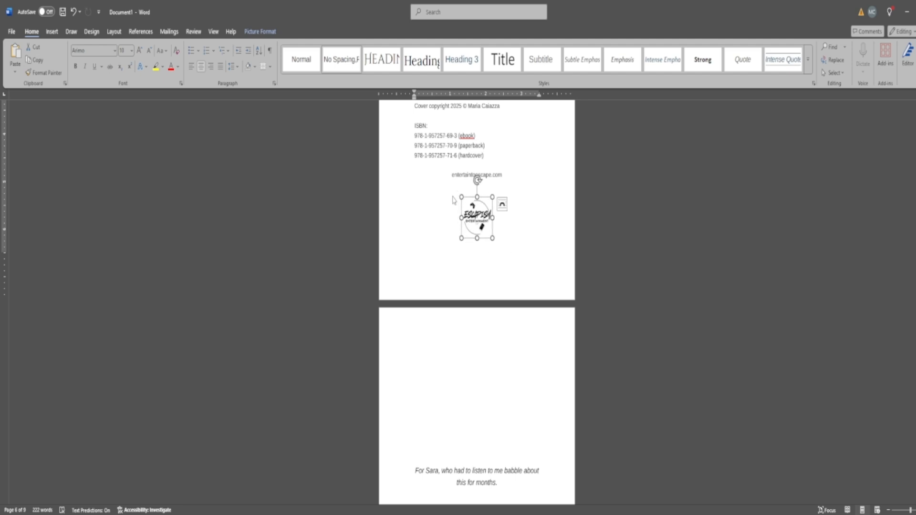
# Step: Remove the spacing before the website and logo paragraphs and add one blank line between them
pyautogui.moveTo(451, 175); pyautogui.dragTo(549, 282)
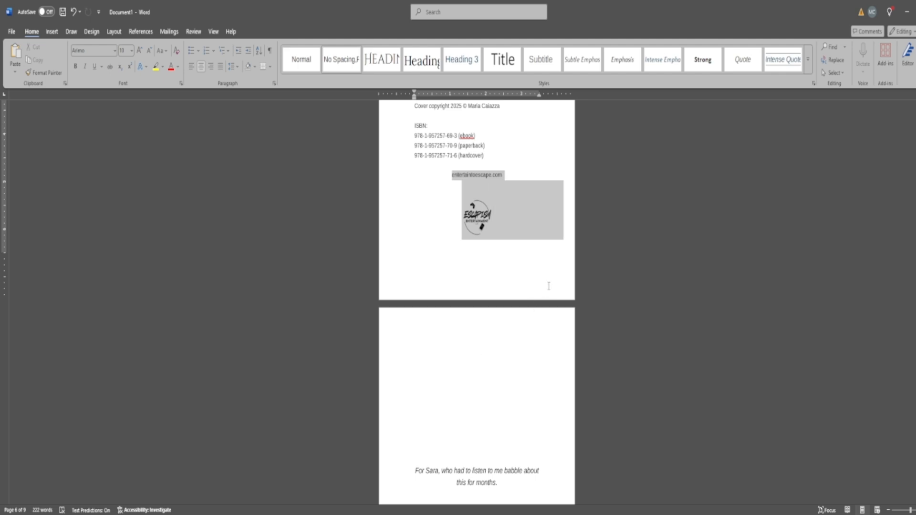
pyautogui.rightClick(518, 198)
pyautogui.click(551, 308)
pyautogui.click(445, 266)
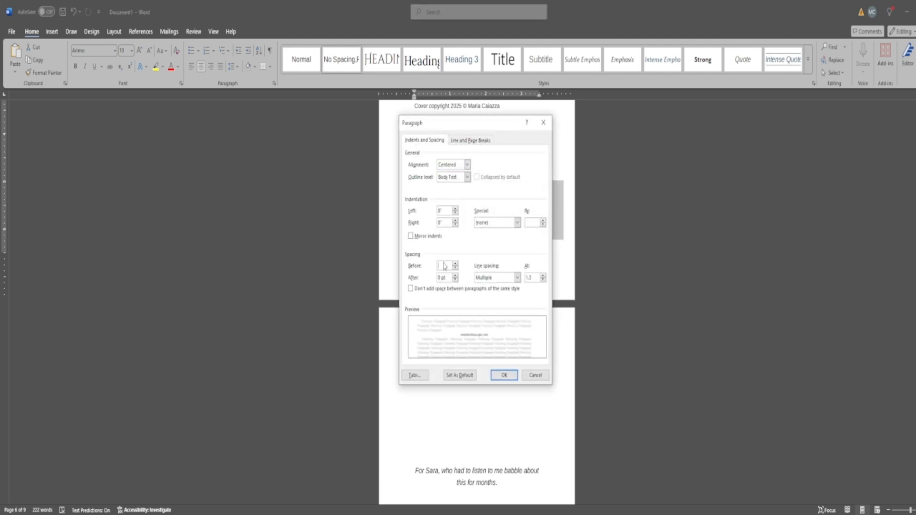
pyautogui.click(505, 376)
pyautogui.click(579, 214)
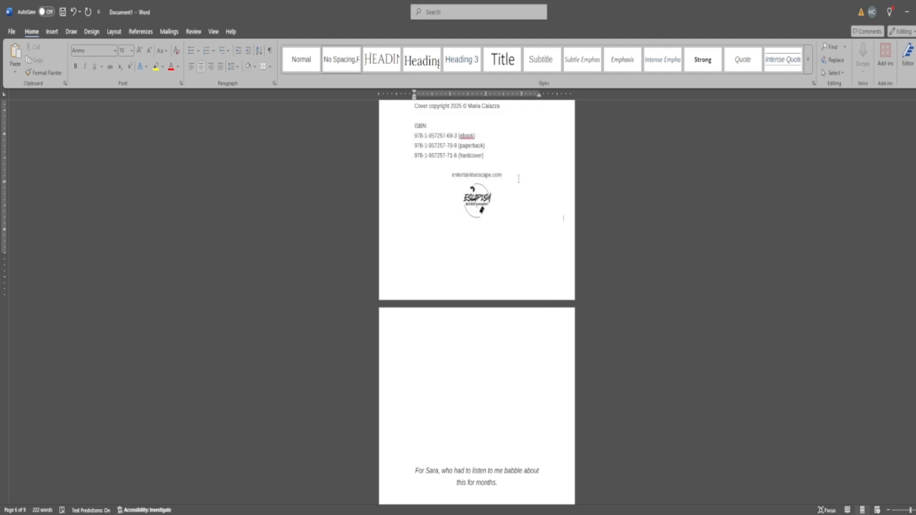
pyautogui.press('Return')
# Step: Paste a copy of the centered note "(This list includes spoilers.)" below the warning paragraph, without a trailing empty line
pyautogui.scroll(-10, 460, 338)
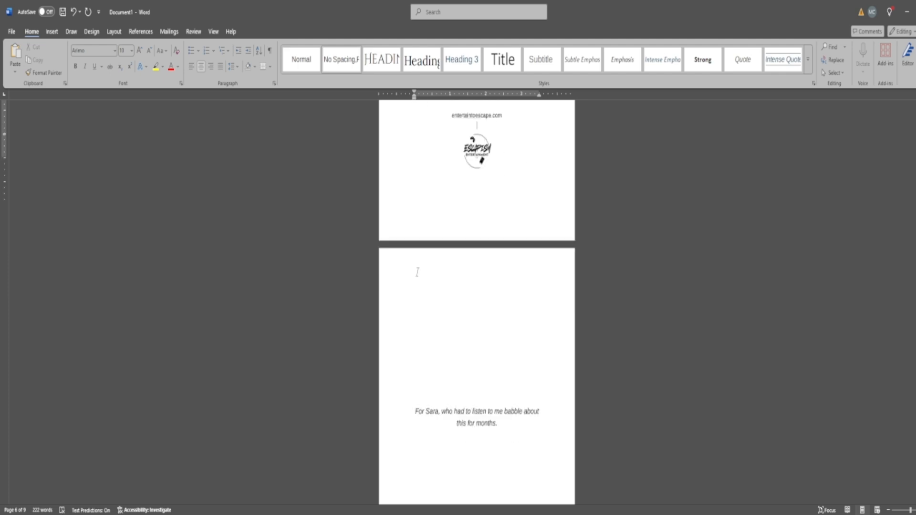
pyautogui.scroll(-3, 520, 316)
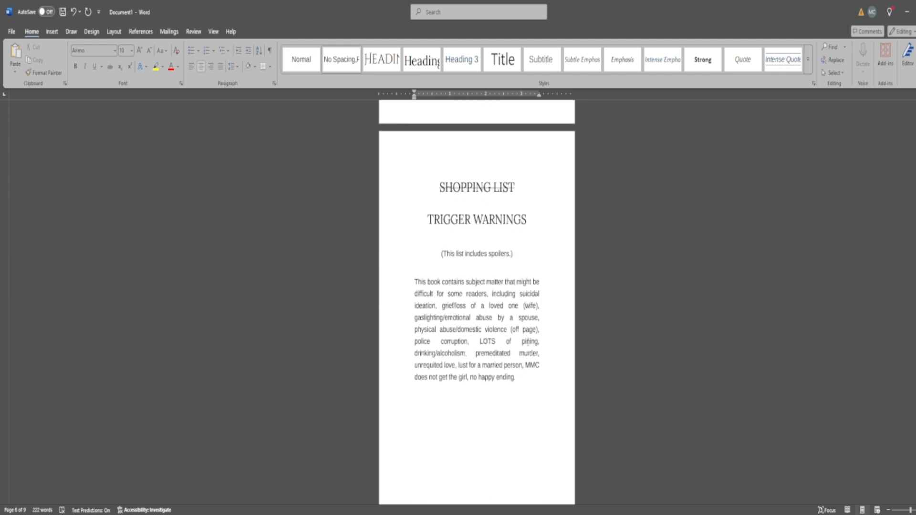
pyautogui.click(509, 366)
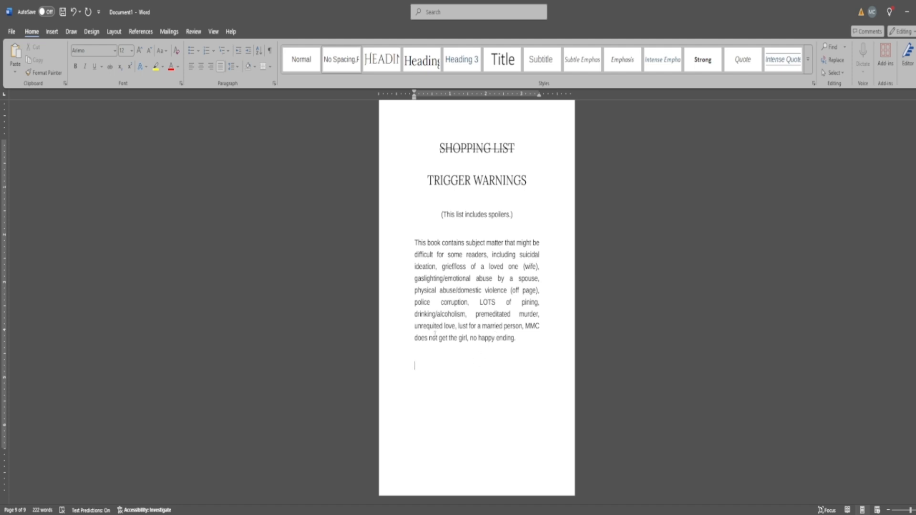
pyautogui.moveTo(514, 231); pyautogui.dragTo(441, 216)
pyautogui.hotkey('ctrl', 'c')
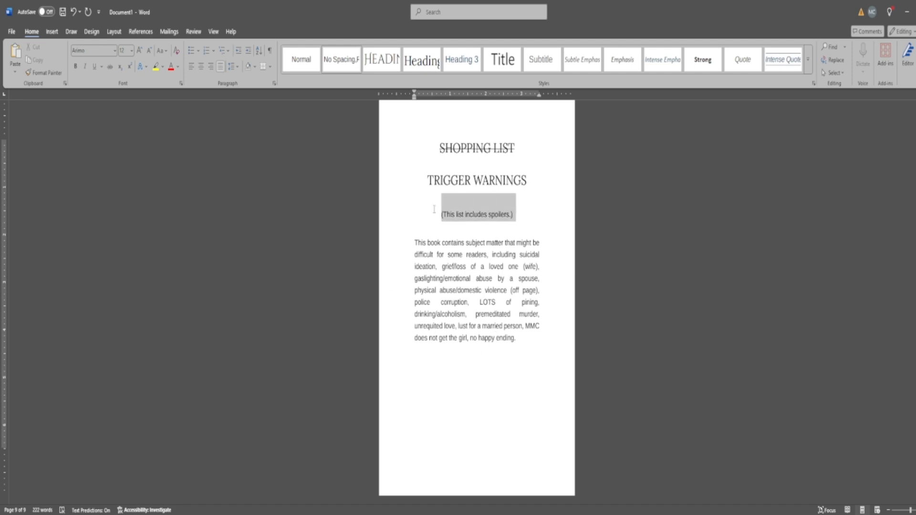
pyautogui.click(481, 374)
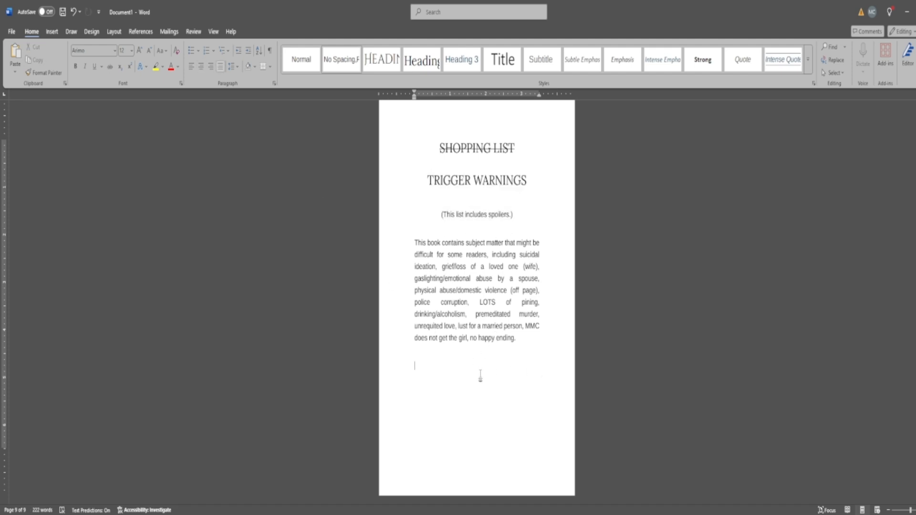
pyautogui.hotkey('ctrl', 'v')
pyautogui.press('BackSpace')
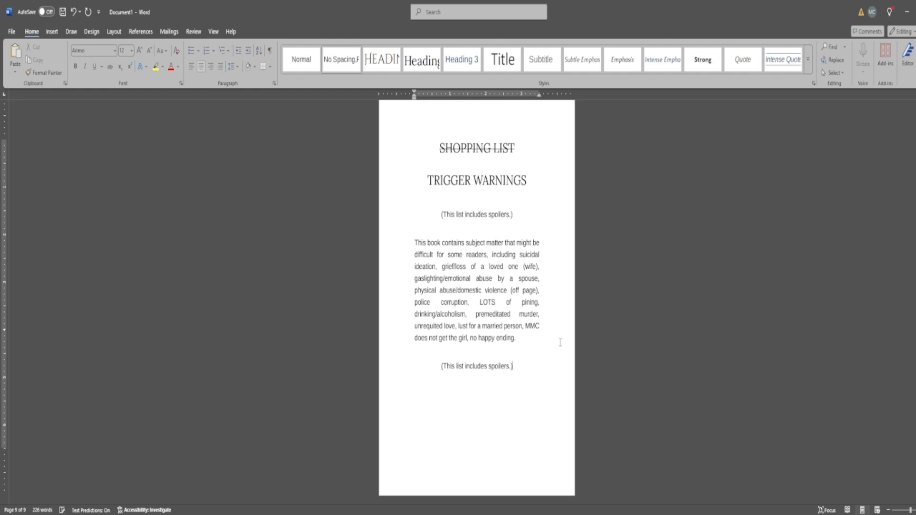
# Step: Replace the copied note below the warning paragraph with "Your mental health matters."
pyautogui.moveTo(516, 367); pyautogui.dragTo(440, 367)
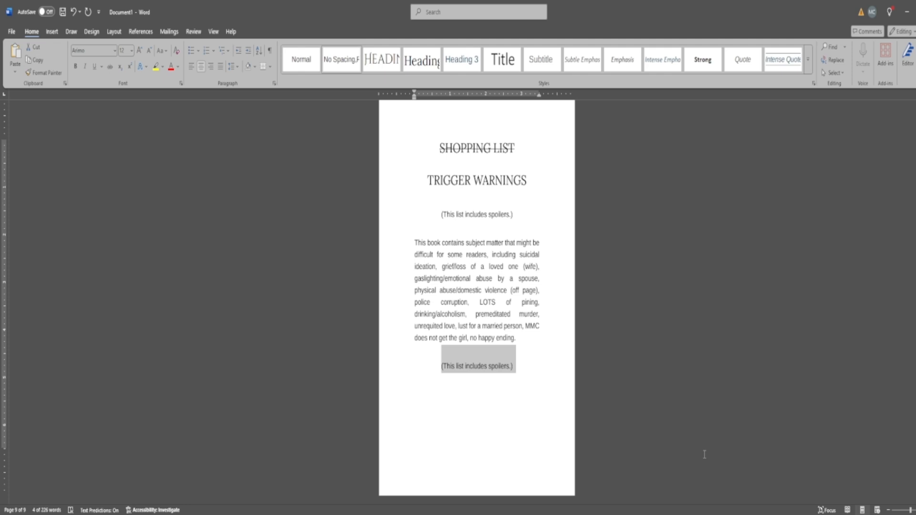
pyautogui.write('You')
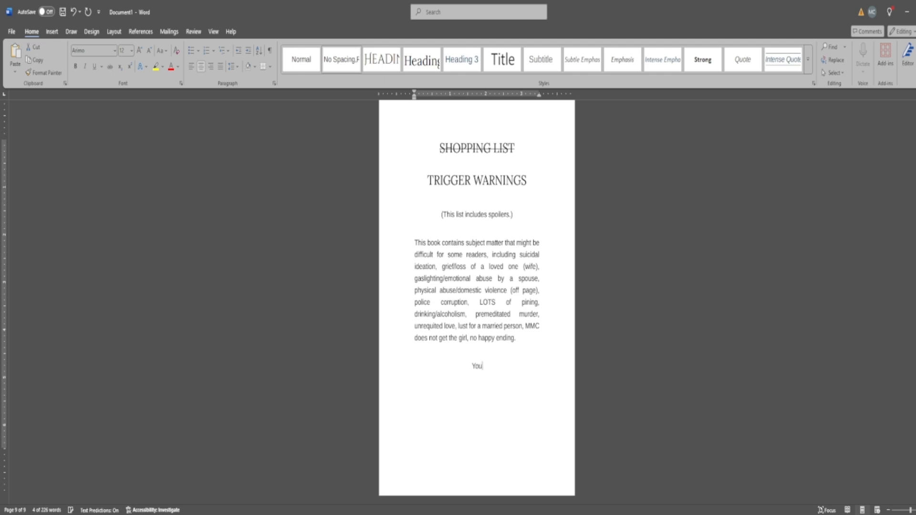
pyautogui.write('r mental health matters.')
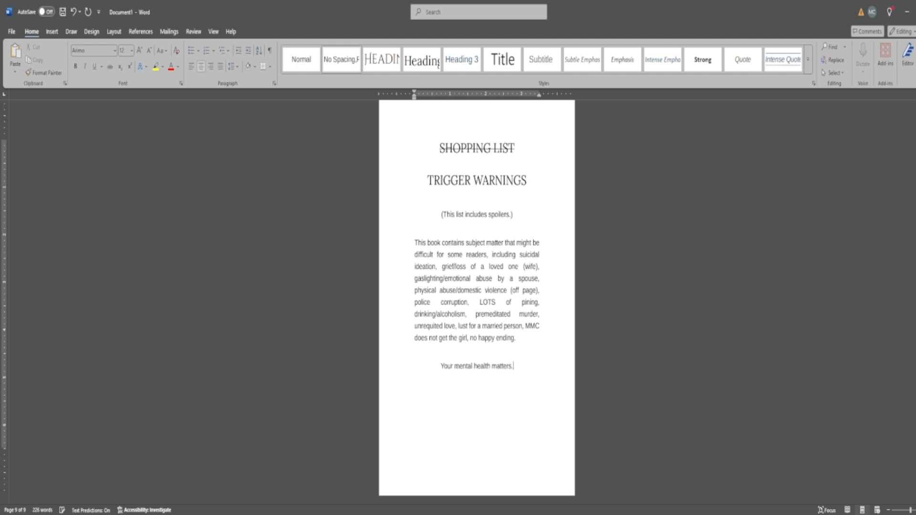
# Step: Italicize the closing line "Your mental health matters." on the trigger warnings page
pyautogui.tripleClick(486, 364)
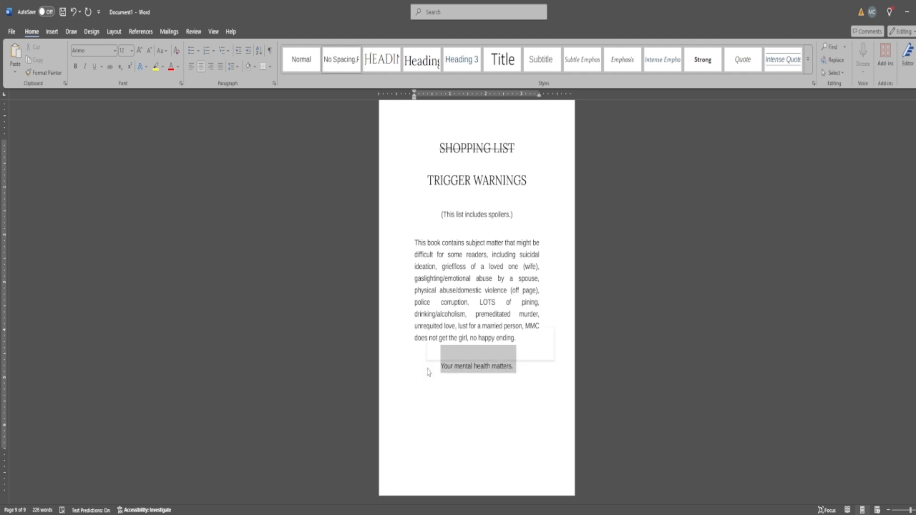
pyautogui.click(85, 67)
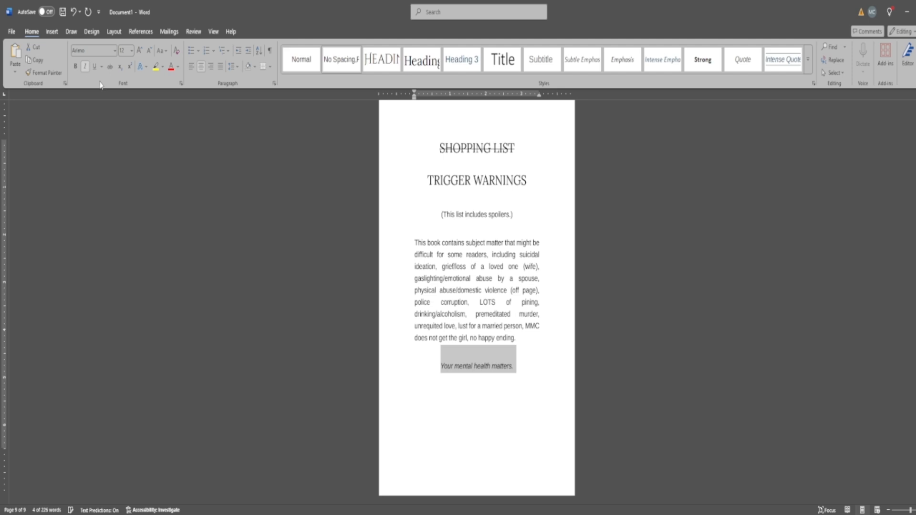
pyautogui.click(541, 362)
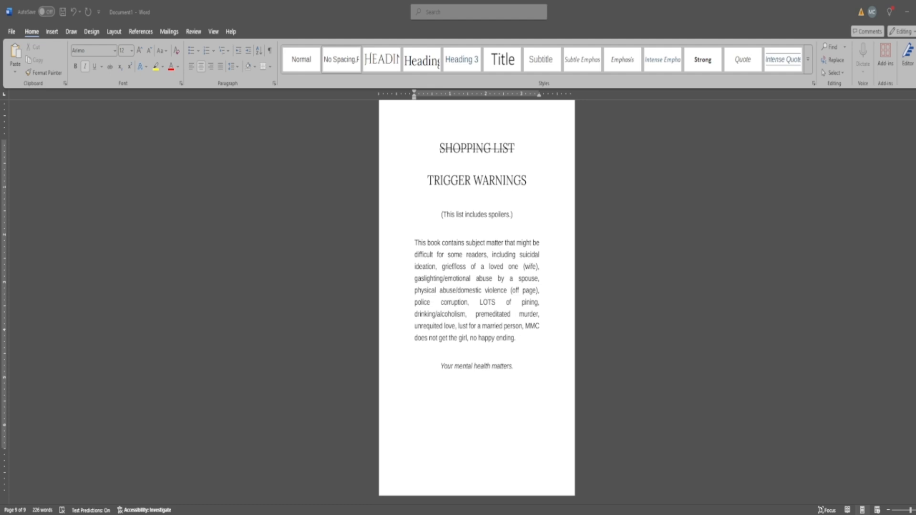
pyautogui.click(544, 369)
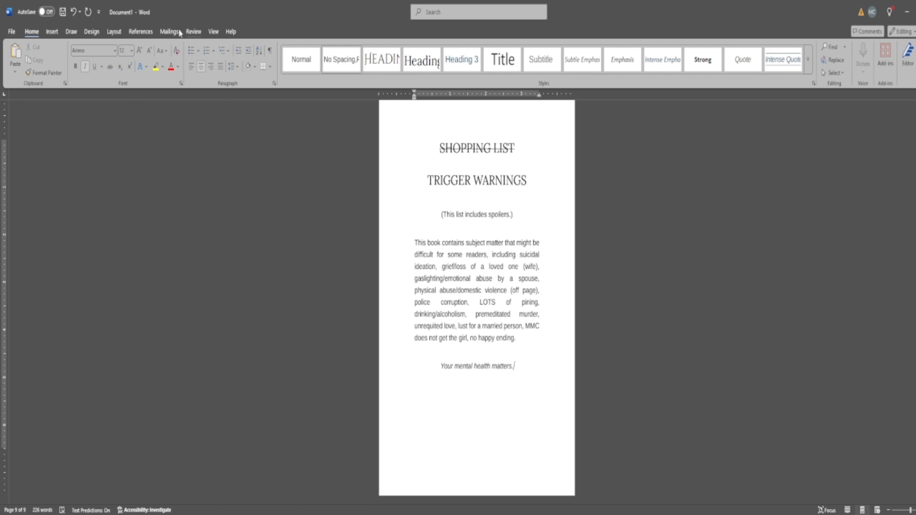
# Step: Insert a break after "Your mental health matters." to start a new page
pyautogui.click(114, 33)
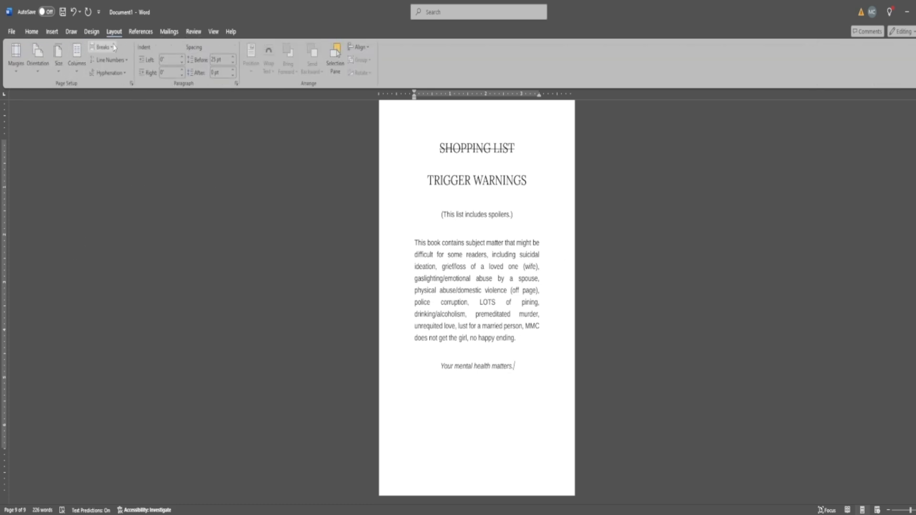
pyautogui.click(103, 46)
pyautogui.scroll(-2, 492, 425)
pyautogui.scroll(-6, 489, 382)
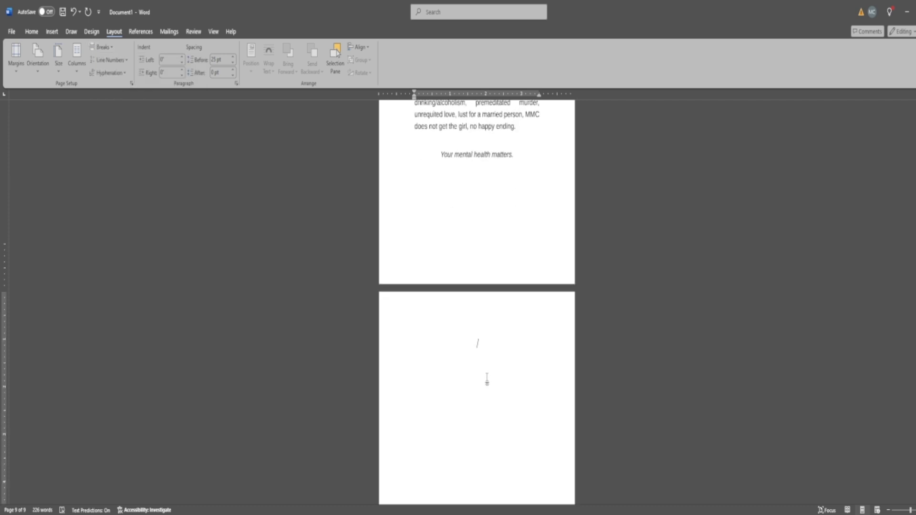
pyautogui.click(32, 32)
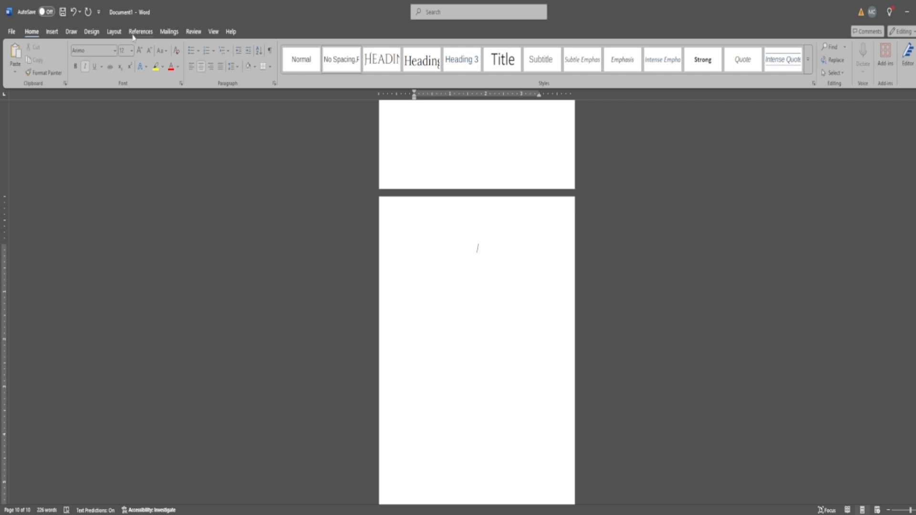
pyautogui.click(114, 32)
pyautogui.click(102, 47)
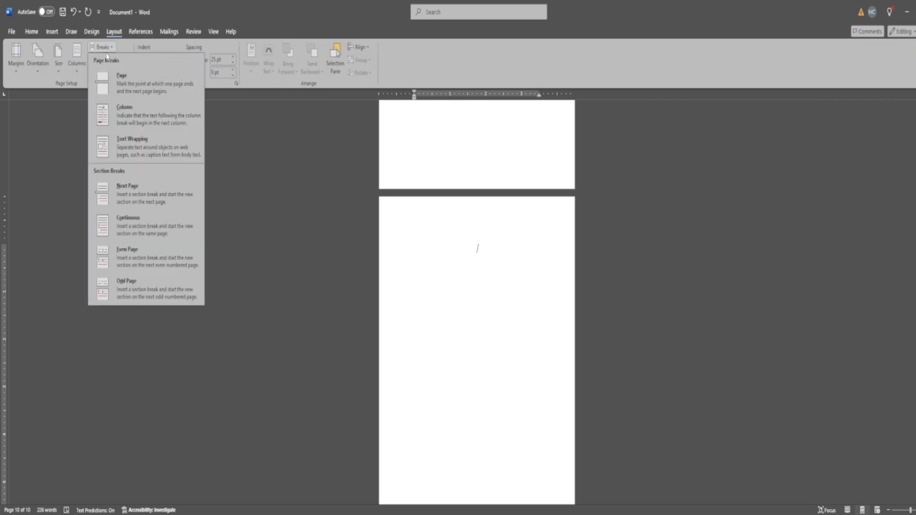
pyautogui.click(146, 95)
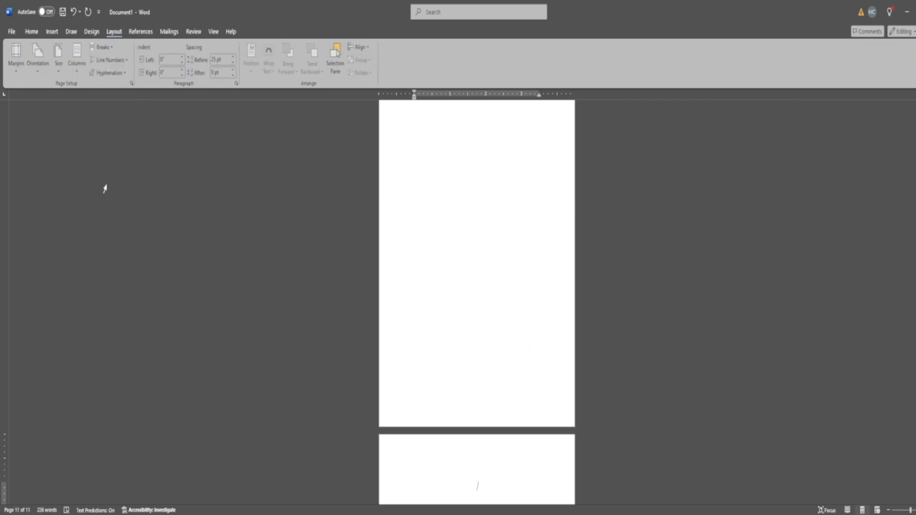
pyautogui.click(73, 14)
pyautogui.scroll(5, 444, 320)
pyautogui.scroll(3, 848, 302)
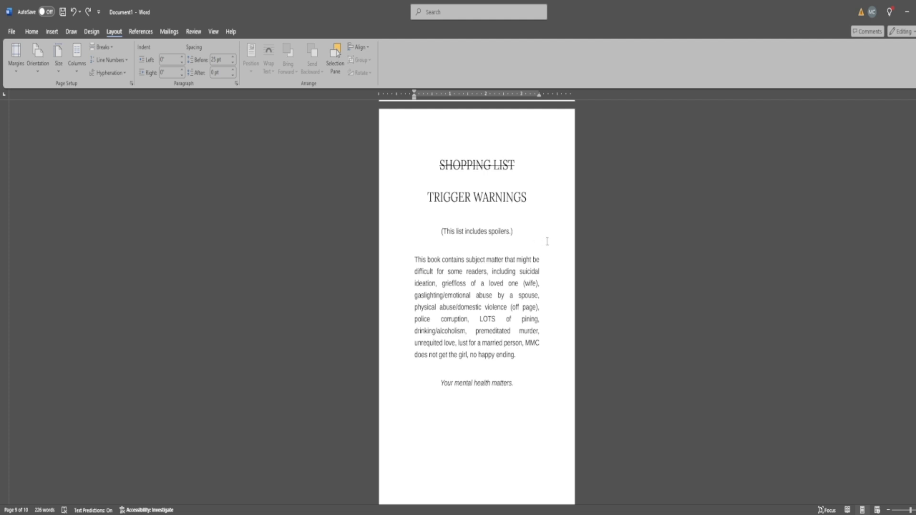
# Step: Insert a Next Page section break on the blank page following the trigger warnings
pyautogui.scroll(-8, 545, 242)
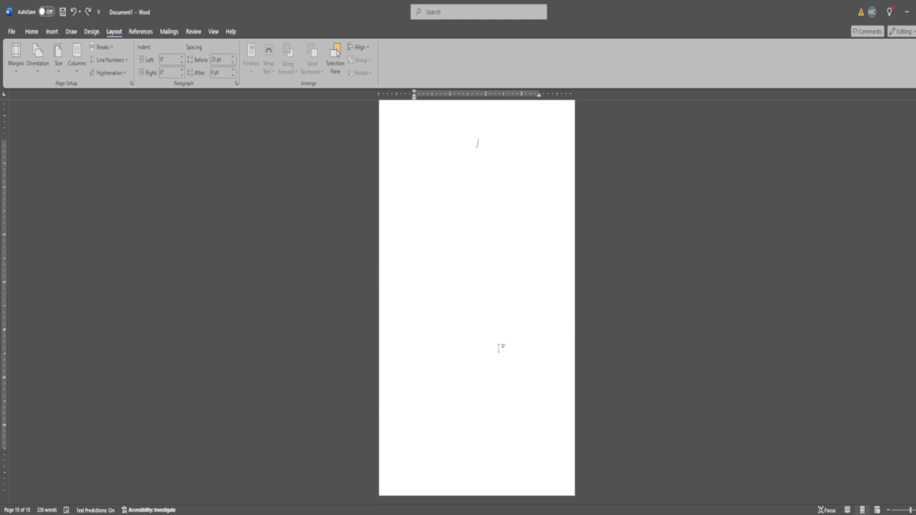
pyautogui.scroll(2, 507, 347)
pyautogui.scroll(-2, 509, 346)
pyautogui.click(109, 47)
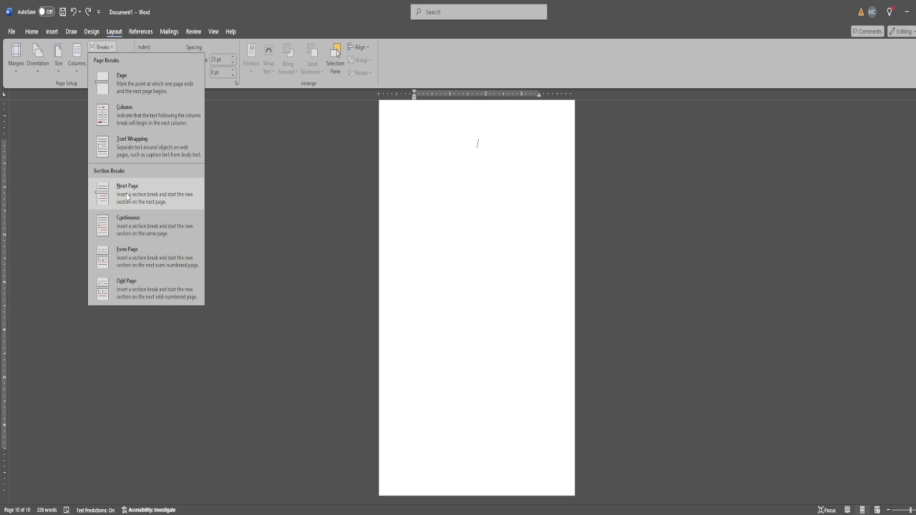
pyautogui.click(168, 199)
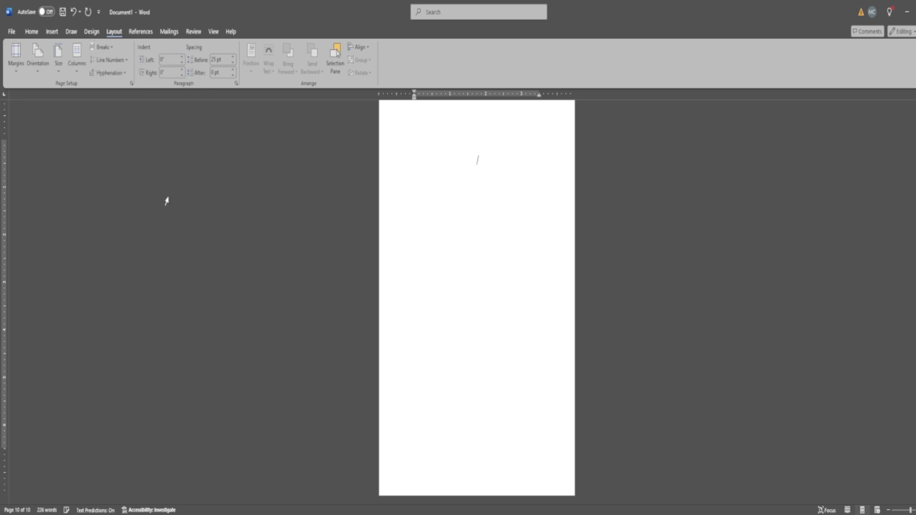
pyautogui.scroll(5, 504, 347)
pyautogui.scroll(-5, 505, 347)
# Step: Insert a second Next Page section break so a further page follows the blank one, and review the pages
pyautogui.click(110, 48)
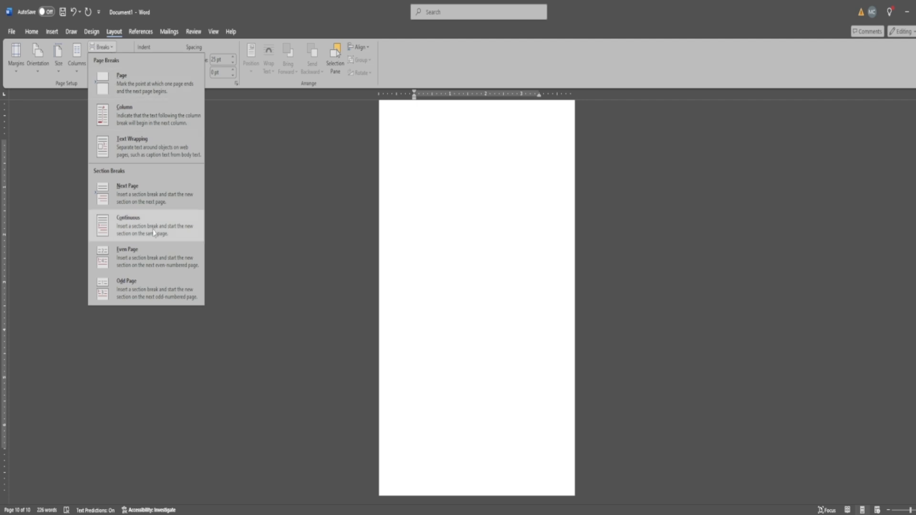
pyautogui.click(139, 197)
pyautogui.scroll(8, 523, 452)
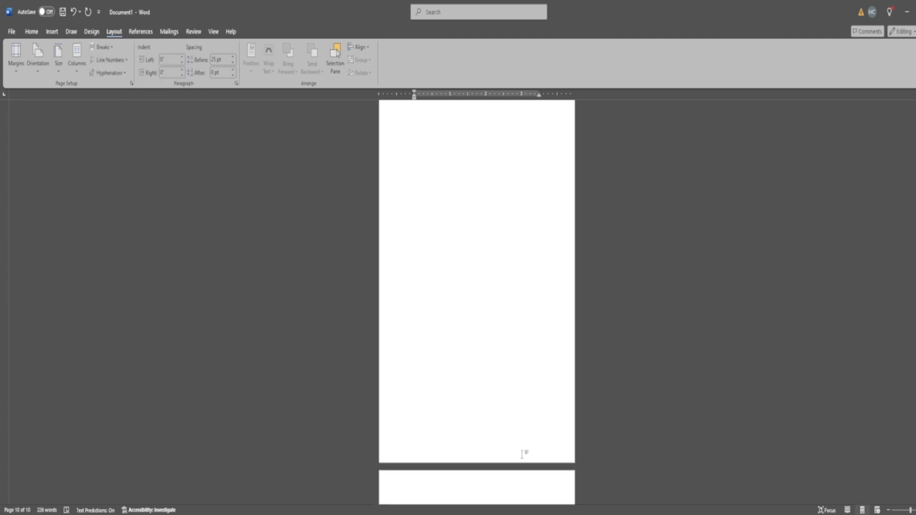
pyautogui.scroll(-9, 527, 477)
pyautogui.scroll(12, 539, 467)
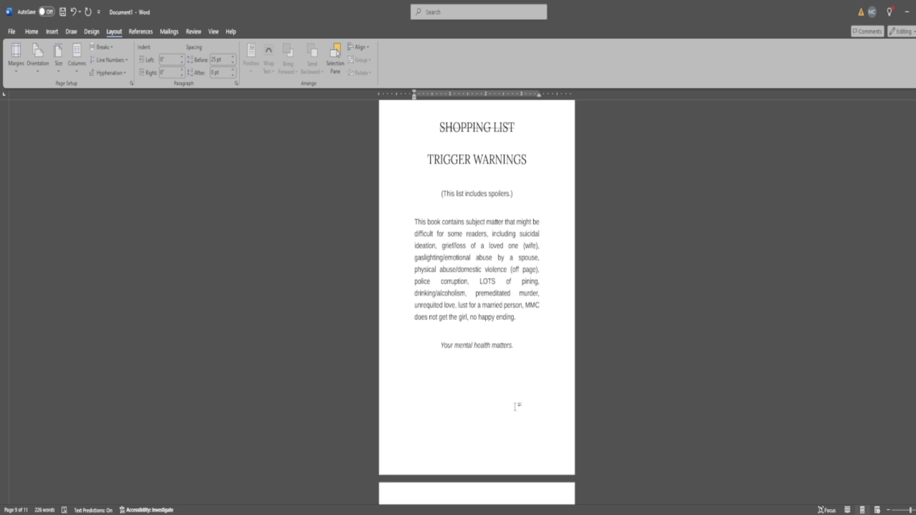
pyautogui.scroll(-5, 518, 415)
pyautogui.scroll(3, 517, 423)
pyautogui.scroll(-9, 519, 417)
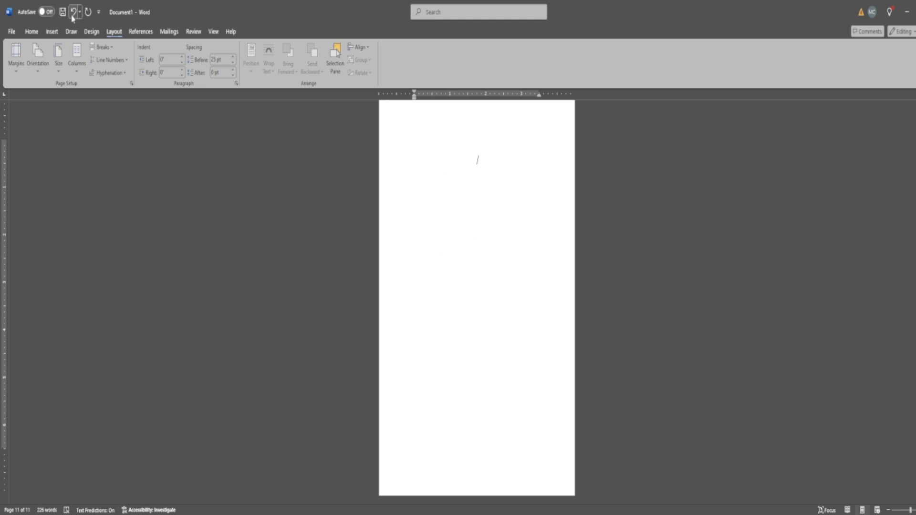
# Step: Apply the Heading 1 style on the last page and insert the coffee cup and croissant illustration there
pyautogui.click(31, 31)
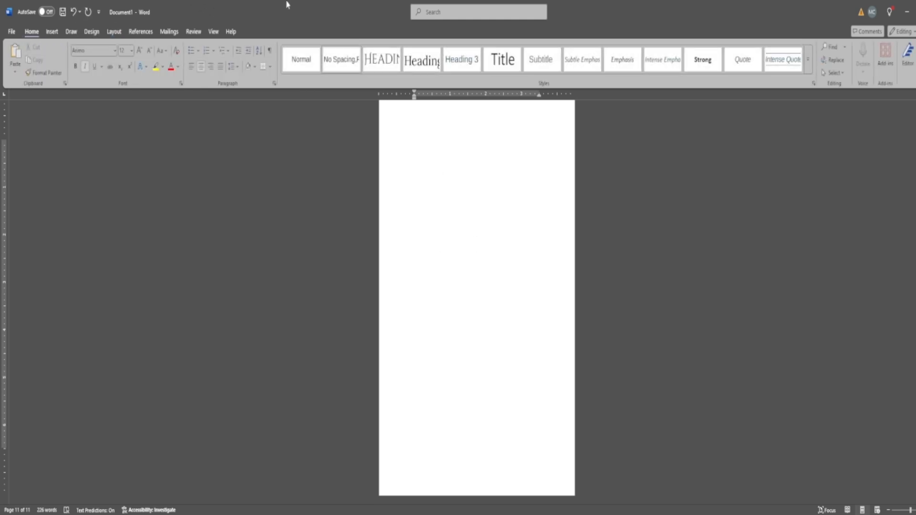
pyautogui.click(377, 67)
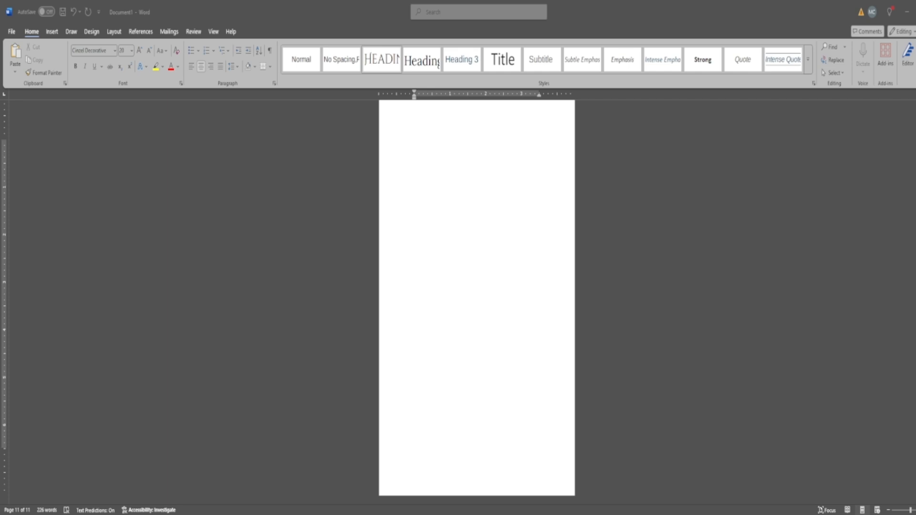
pyautogui.moveTo(915, 348); pyautogui.dragTo(476, 157)
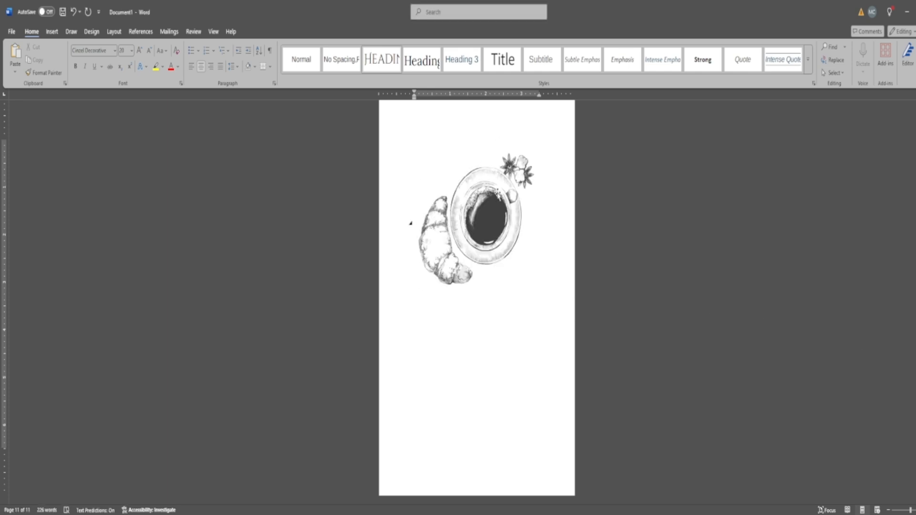
# Step: Scale the coffee cup and croissant illustration down to about 2.9 inches wide
pyautogui.click(500, 196)
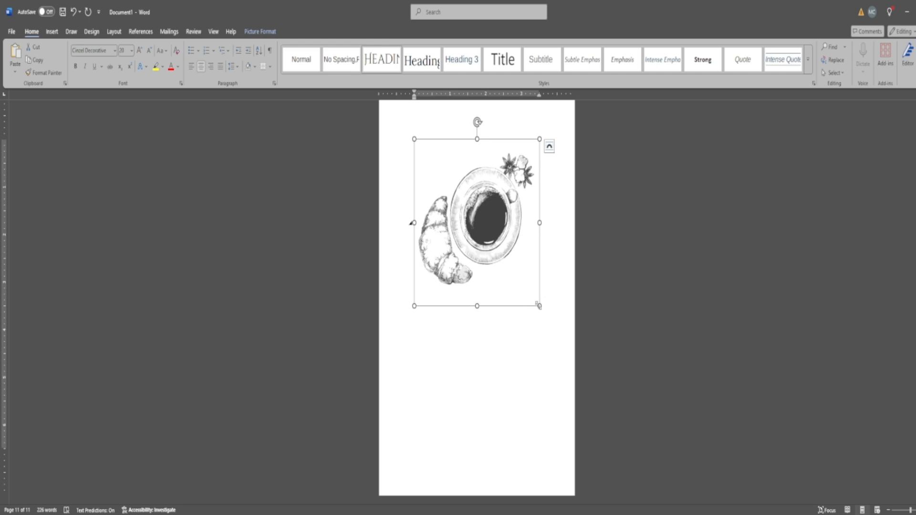
pyautogui.moveTo(539, 306); pyautogui.dragTo(522, 266)
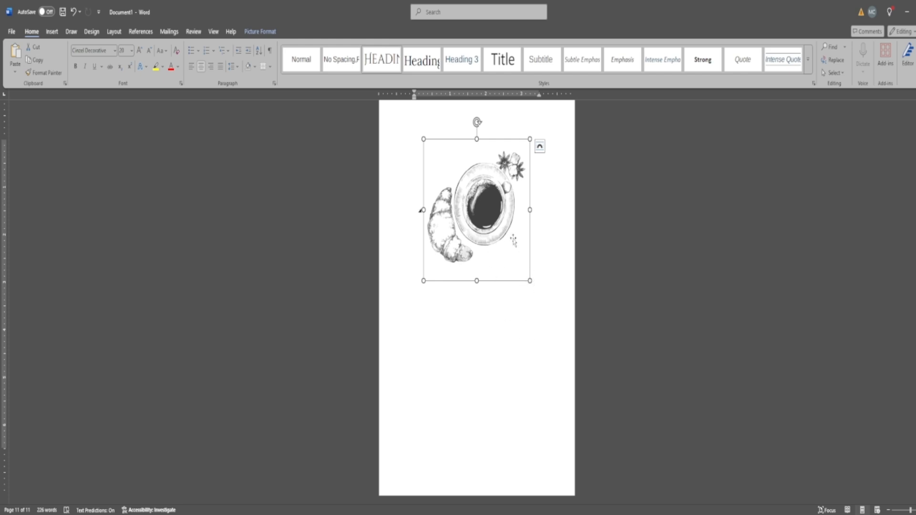
pyautogui.moveTo(530, 281); pyautogui.dragTo(521, 271)
pyautogui.click(544, 262)
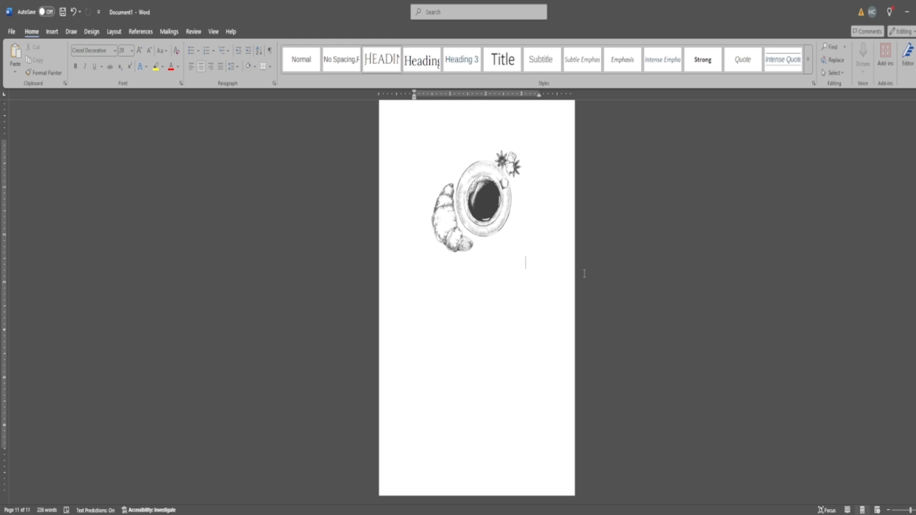
pyautogui.click(476, 238)
pyautogui.moveTo(529, 275); pyautogui.dragTo(534, 269)
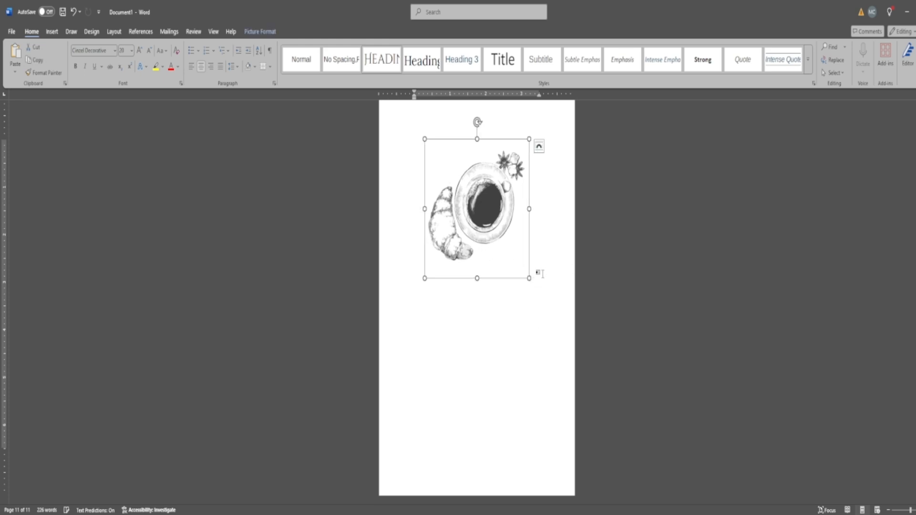
pyautogui.click(618, 337)
# Step: Add the title "Haunted by Memories" in the Heading 1 style on a new line below the illustration
pyautogui.press('Return')
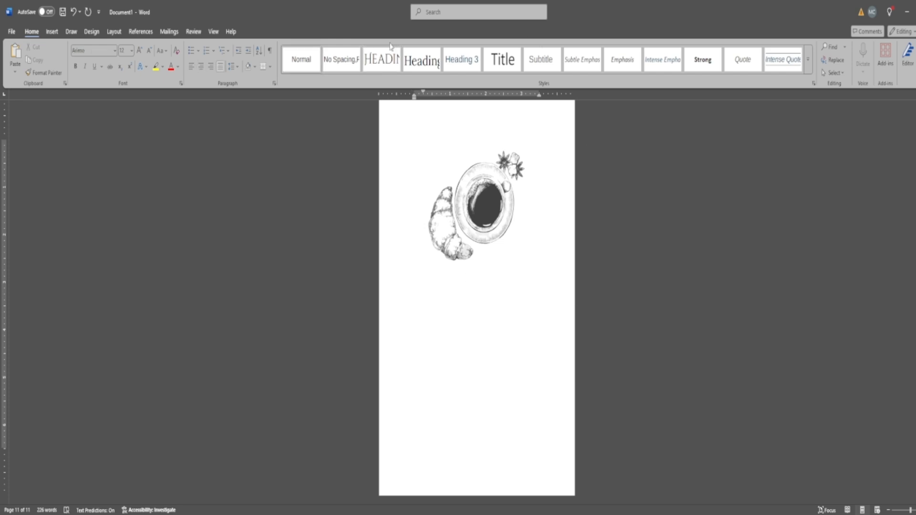
pyautogui.click(383, 59)
pyautogui.write('H')
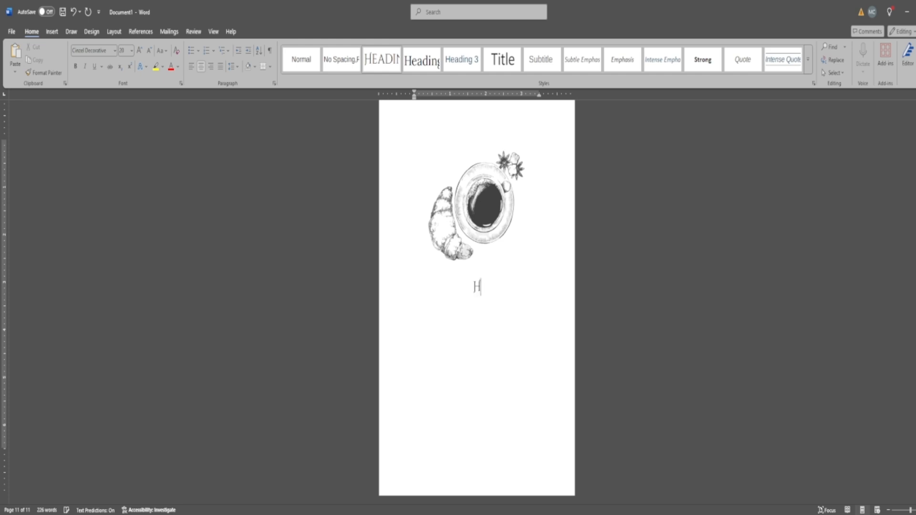
pyautogui.write('AUNTED B')
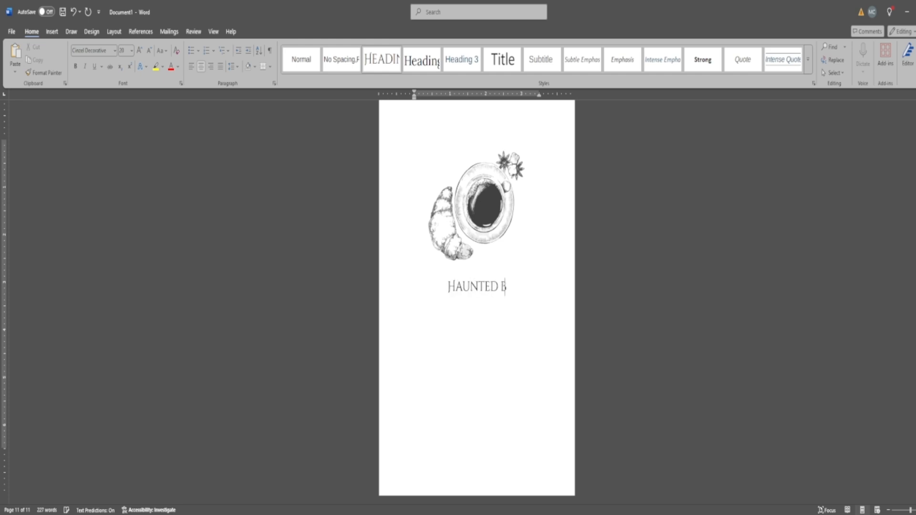
pyautogui.write('Y MO')
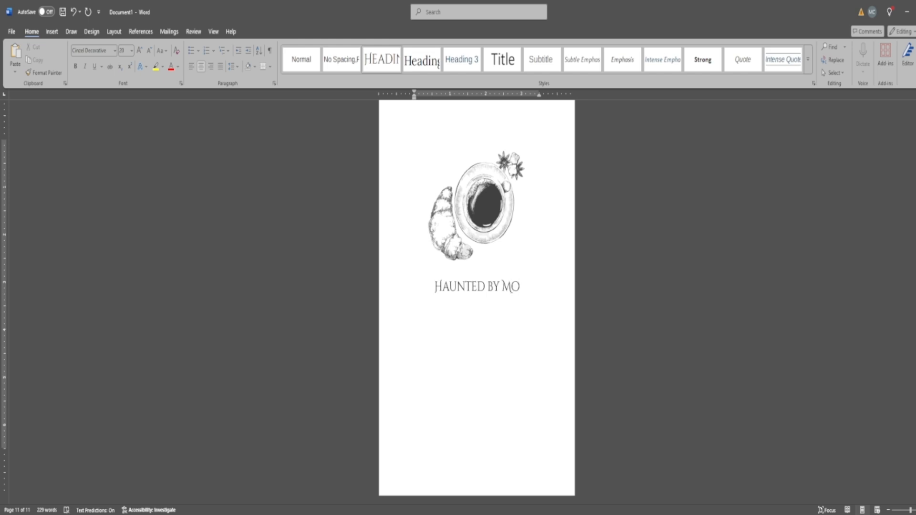
pyautogui.press('BackSpace')
pyautogui.write('EMORIES')
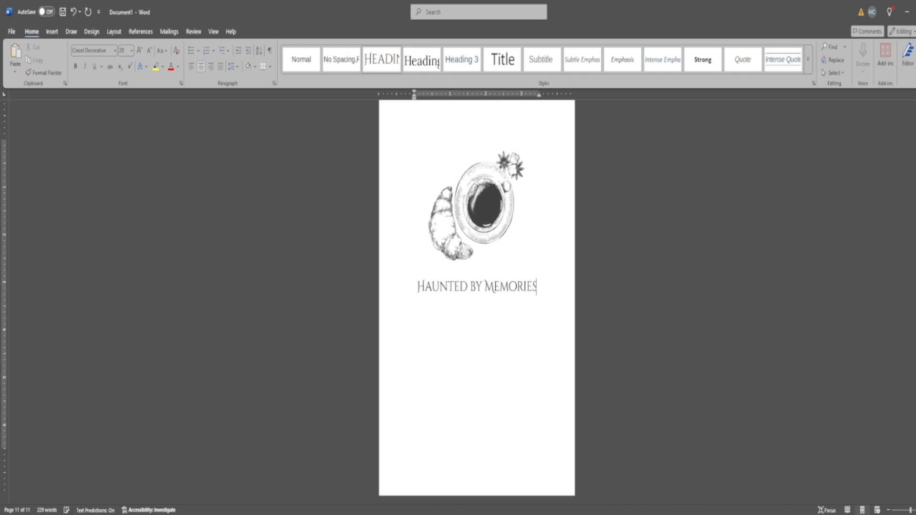
# Step: Add an empty paragraph in the No Spacing style below the "Haunted by Memories" title
pyautogui.press('Return')
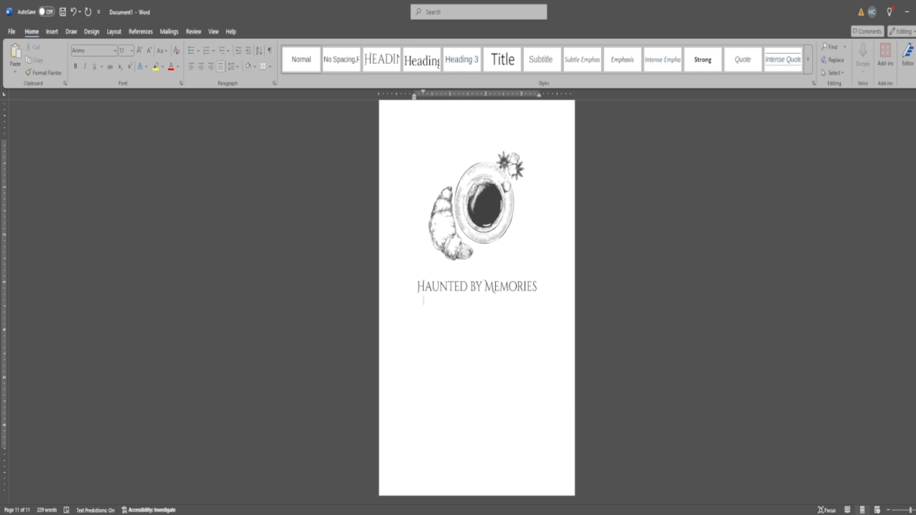
pyautogui.click(348, 61)
pyautogui.hotkey('alt', 'Tab')
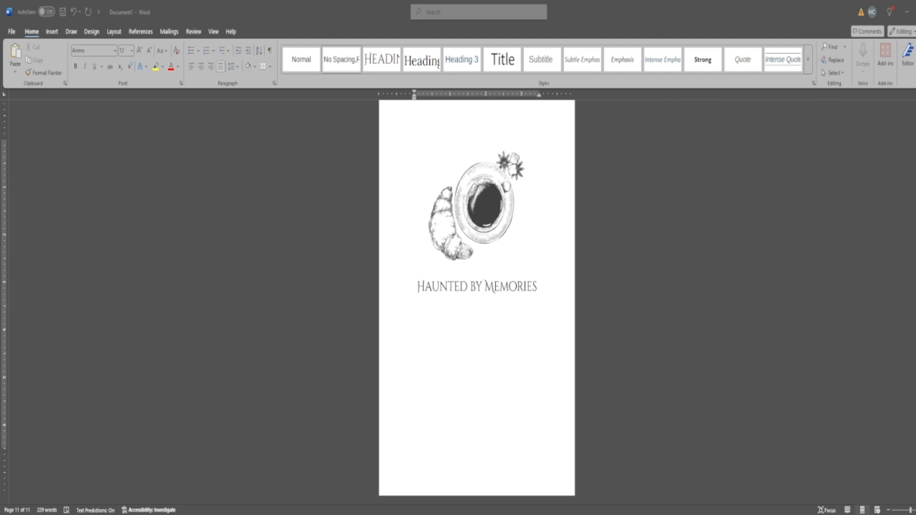
pyautogui.click(431, 316)
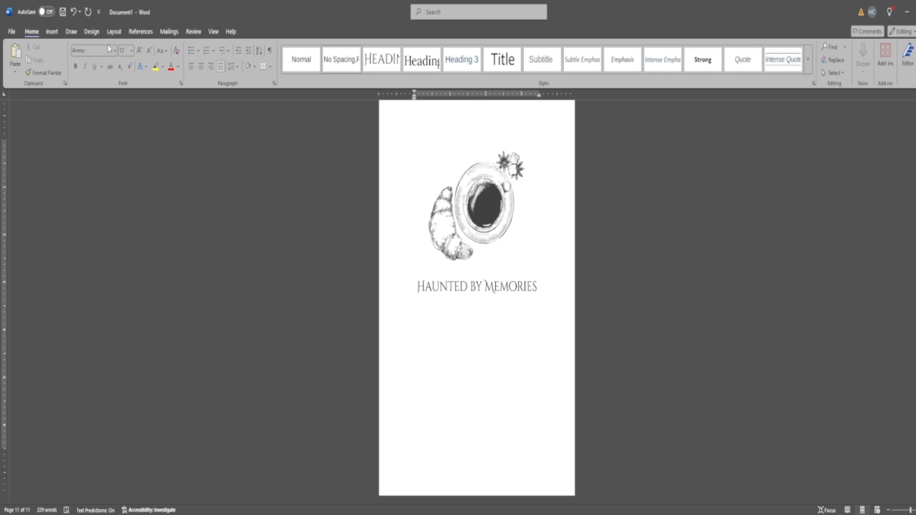
pyautogui.click(52, 32)
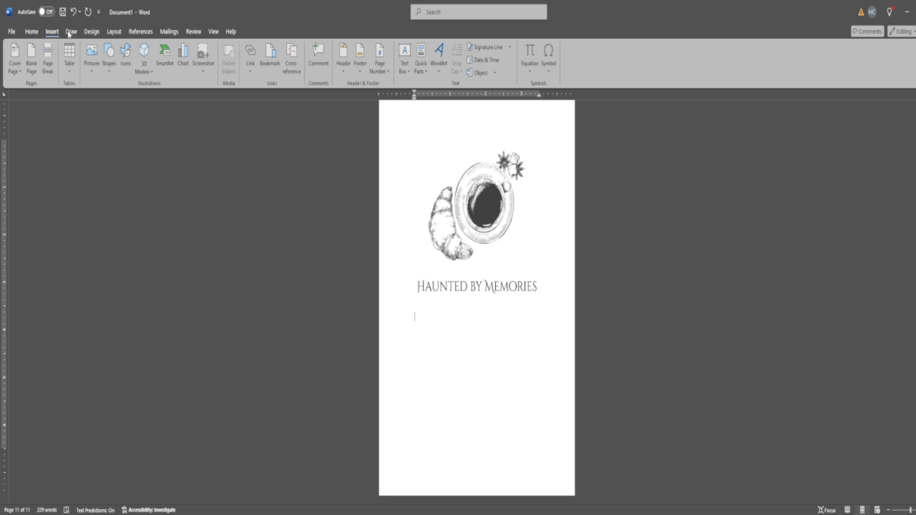
pyautogui.click(71, 32)
pyautogui.click(90, 33)
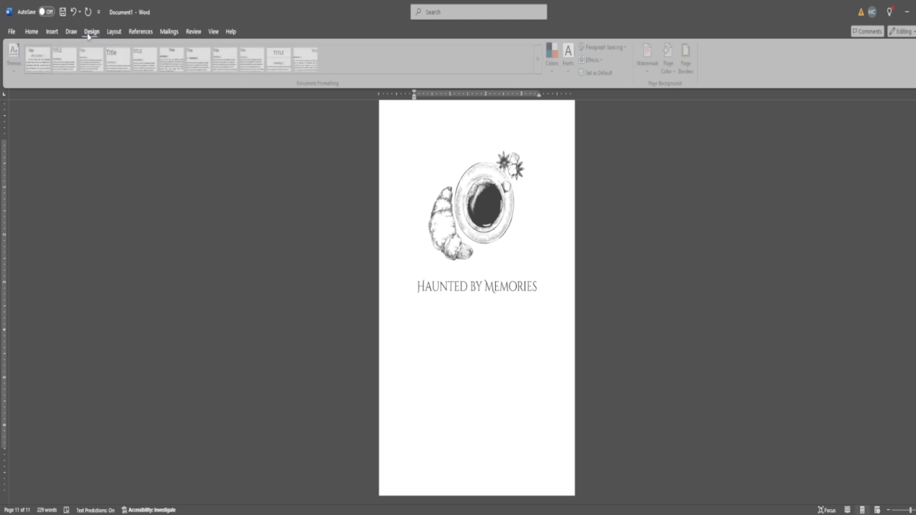
pyautogui.click(114, 34)
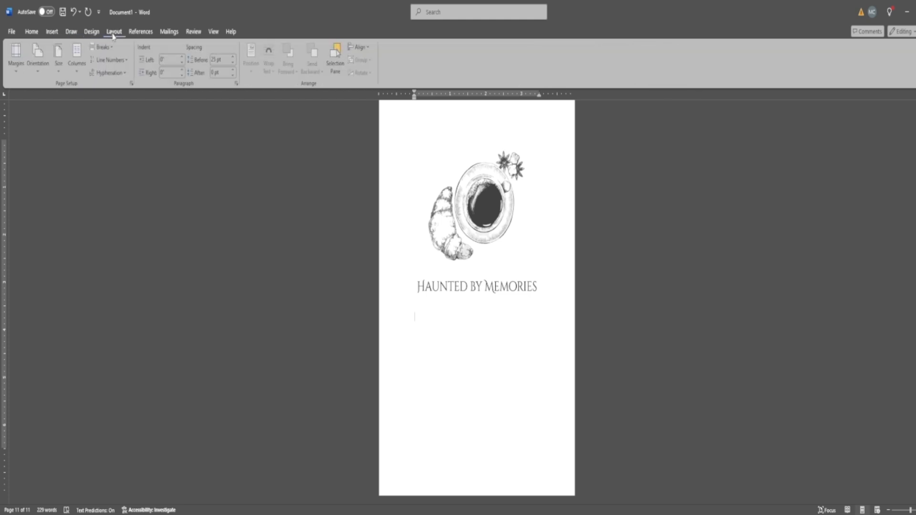
pyautogui.click(144, 34)
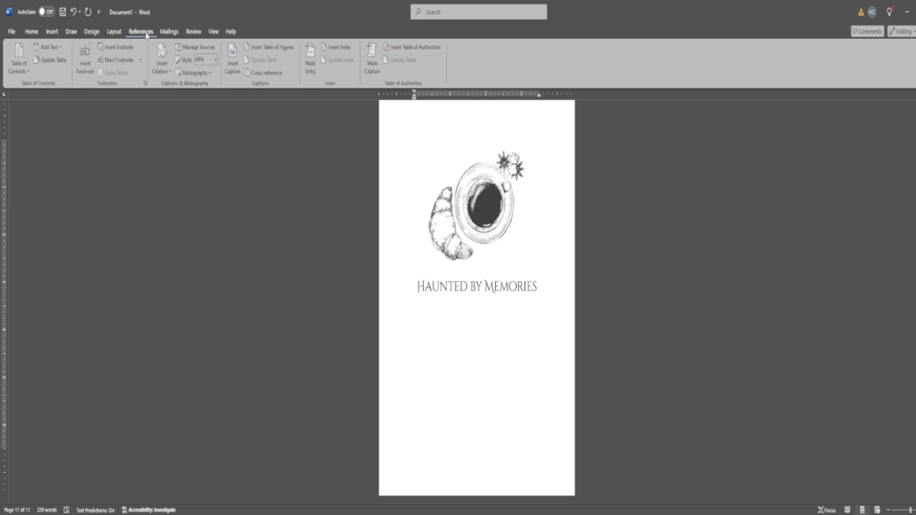
pyautogui.click(168, 33)
pyautogui.click(193, 33)
pyautogui.click(213, 32)
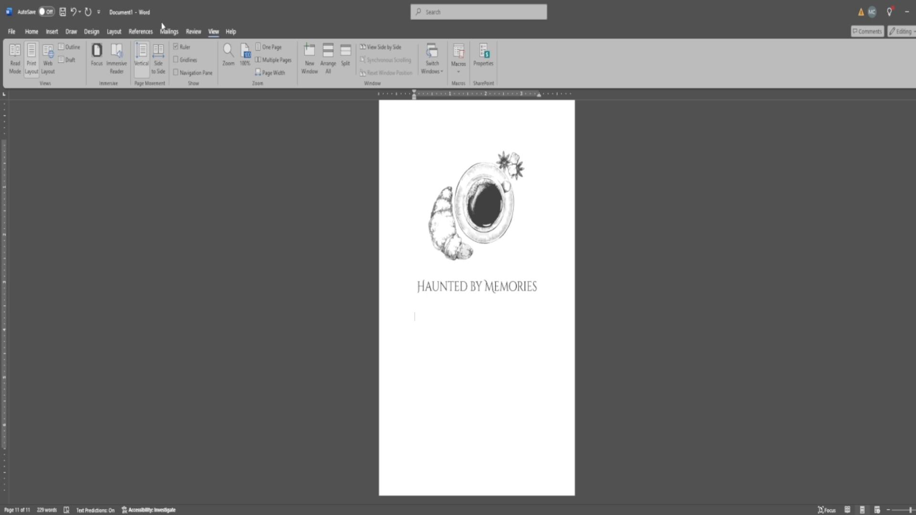
pyautogui.click(46, 33)
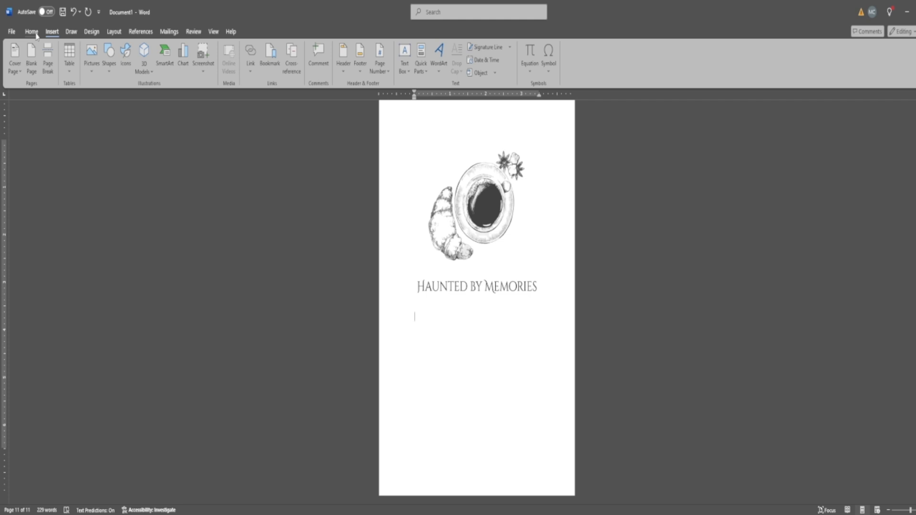
pyautogui.click(31, 33)
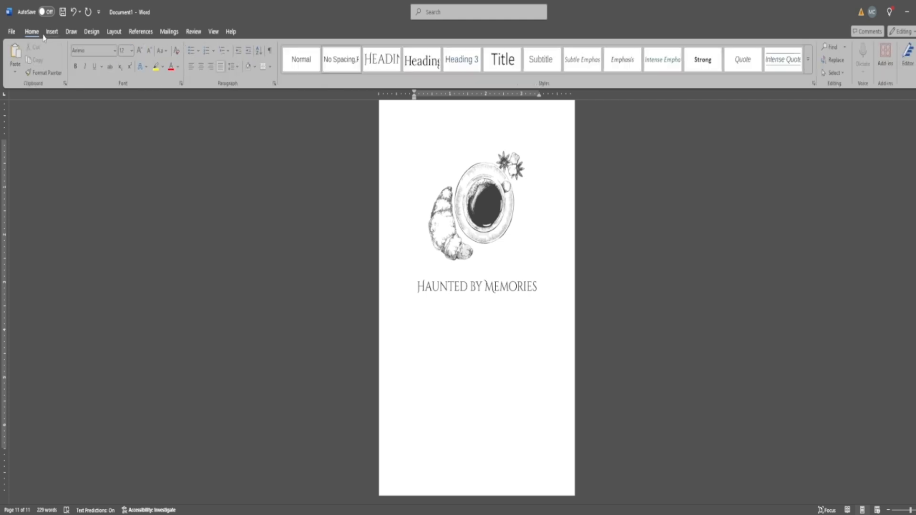
pyautogui.click(51, 32)
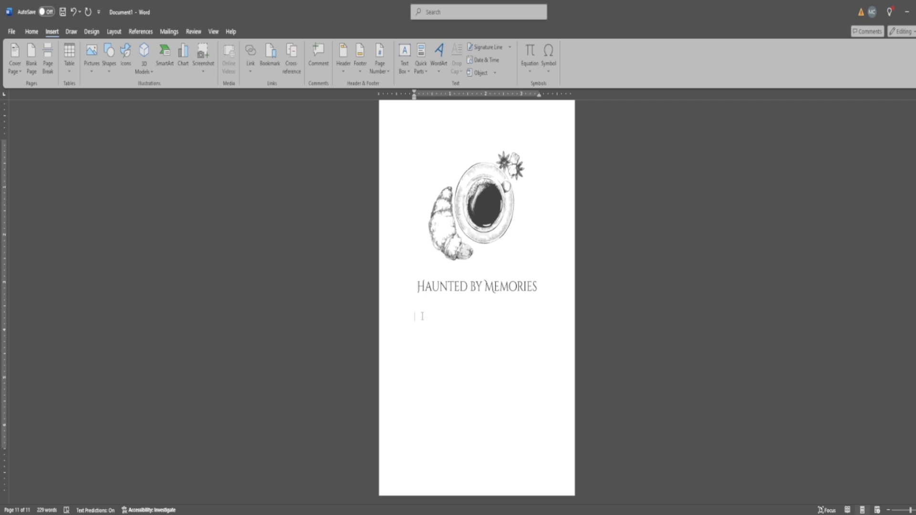
pyautogui.write('D')
pyautogui.scroll(1, 485, 416)
pyautogui.moveTo(419, 369); pyautogui.dragTo(414, 365)
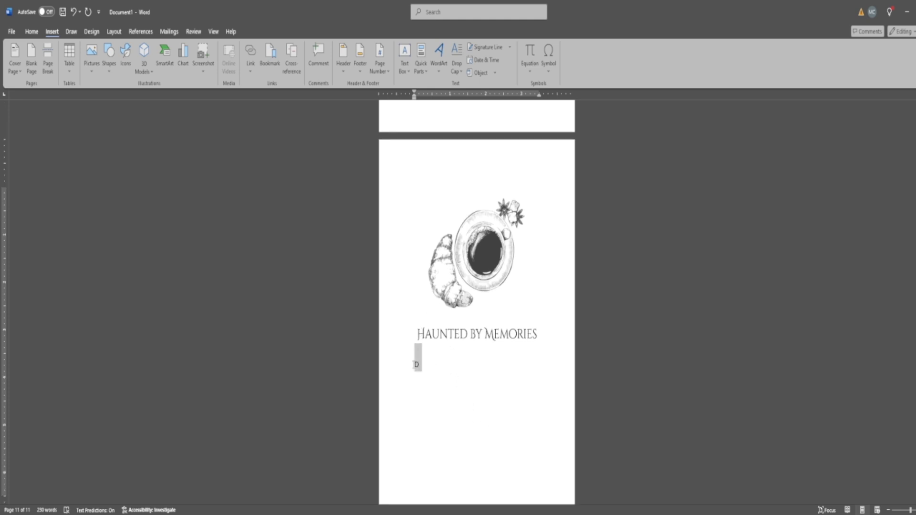
pyautogui.click(456, 67)
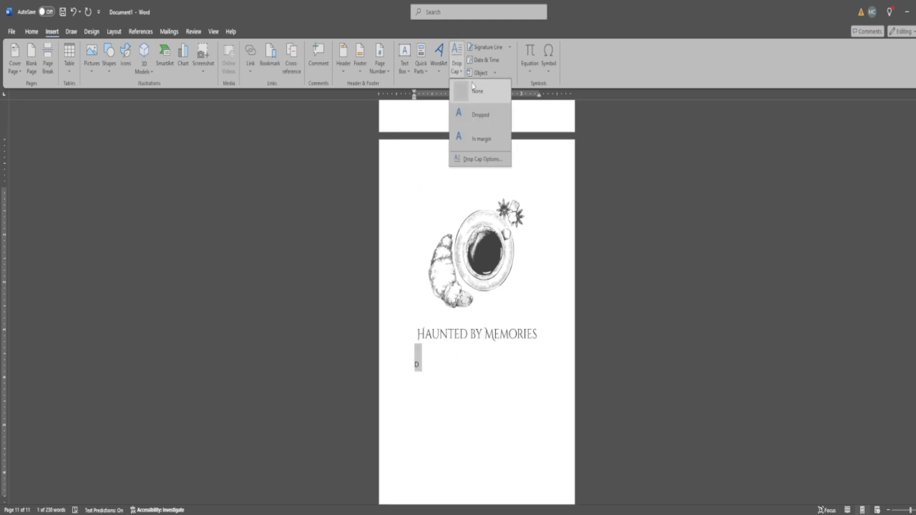
pyautogui.click(484, 162)
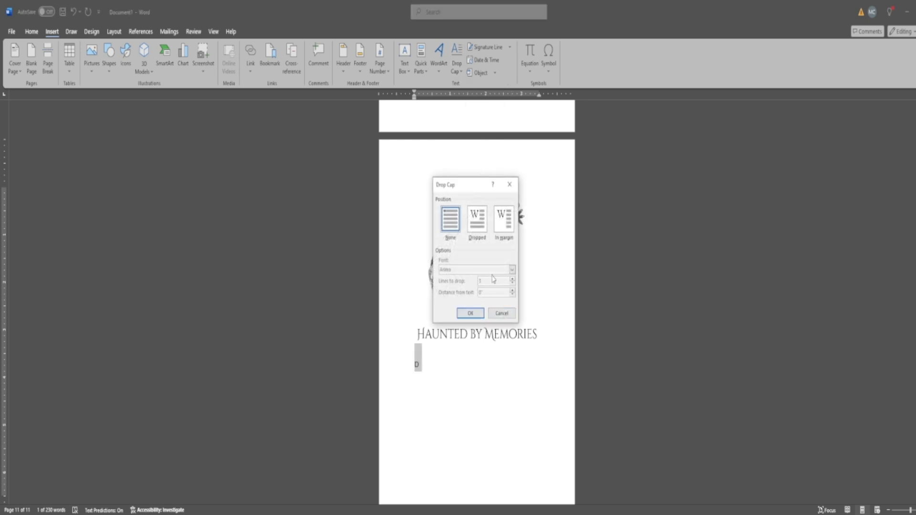
pyautogui.click(501, 313)
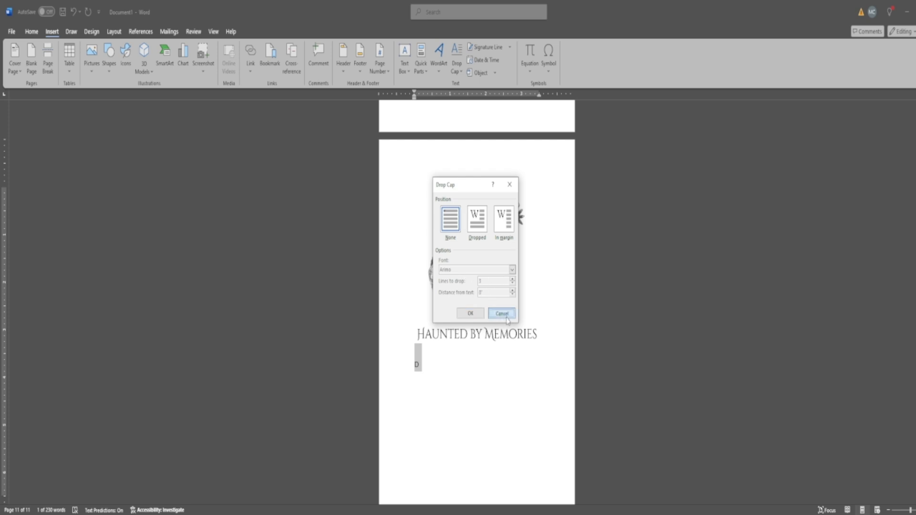
pyautogui.click(433, 362)
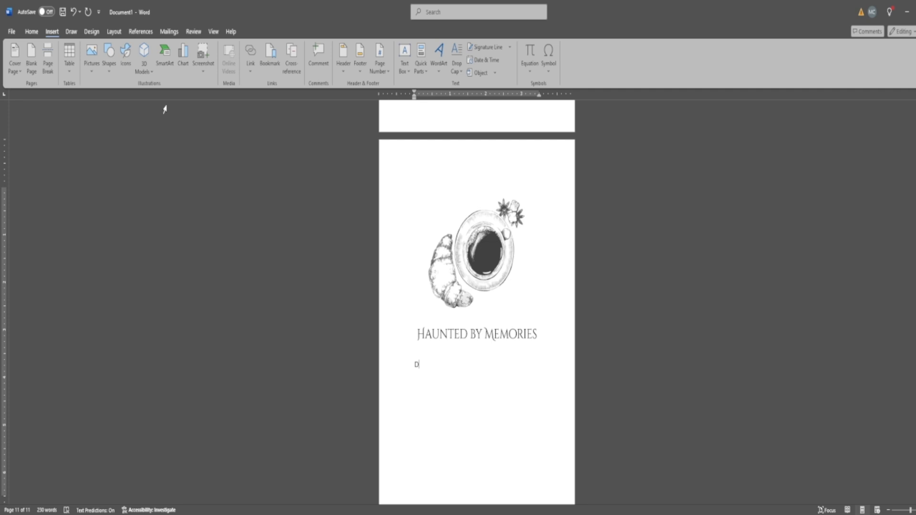
# Step: Replace the letter D below the title with the opening paragraph containing "GREATEST BLESSING WAS ALSO his greatest curse" and remove the empty paragraph after it
pyautogui.click(31, 34)
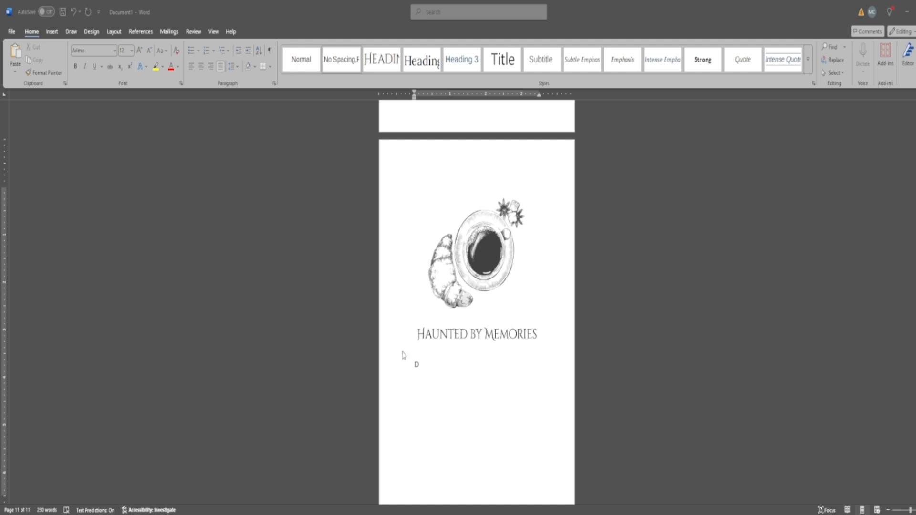
pyautogui.click(432, 371)
pyautogui.doubleClick(417, 367)
pyautogui.write("DALTON'S GREATEST BLESSING WAS ALSO his greatest curse. At one time, his eternal life granted to him by a sorcerer sounded like everything he could ever dream of. He imagined that world in his mind's eye now, the same way it appeared centuries ago. The only reason he didn't take his own life and escape his bodily imprisonment was cowardice.")
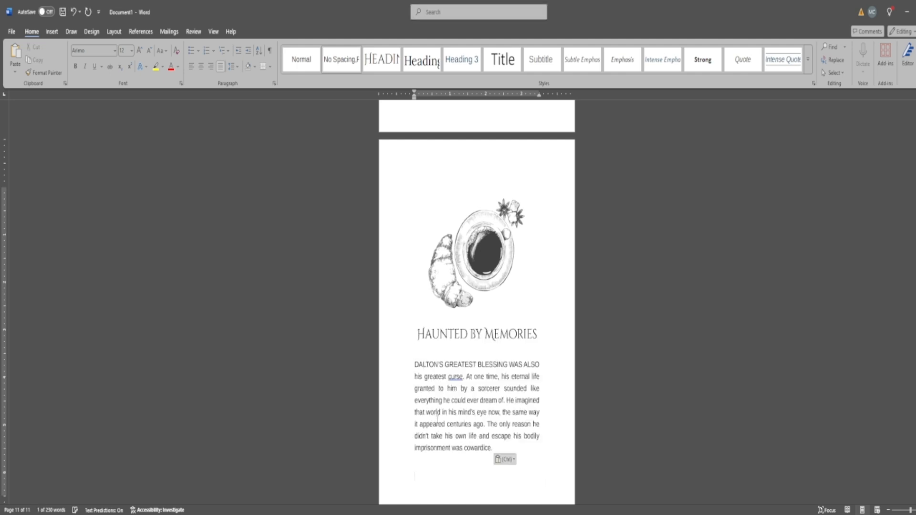
pyautogui.scroll(-1, 580, 359)
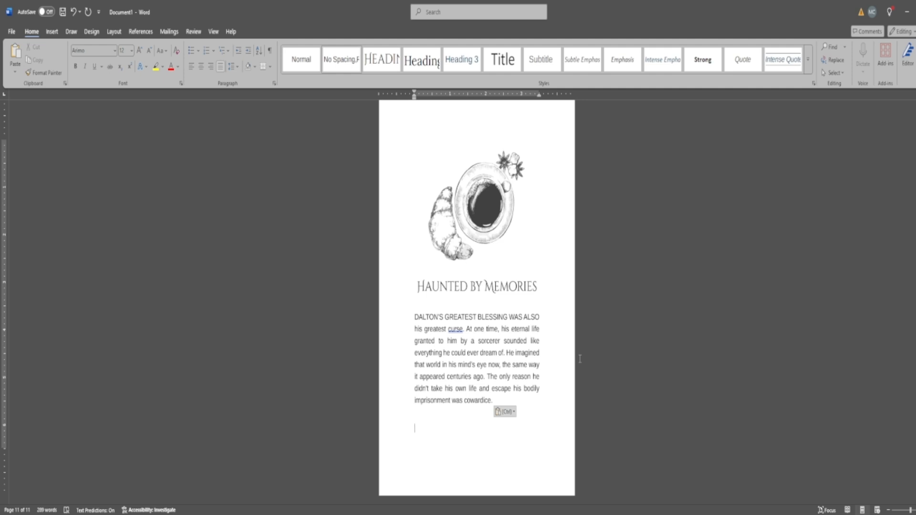
pyautogui.press('BackSpace')
pyautogui.moveTo(413, 316); pyautogui.dragTo(496, 403)
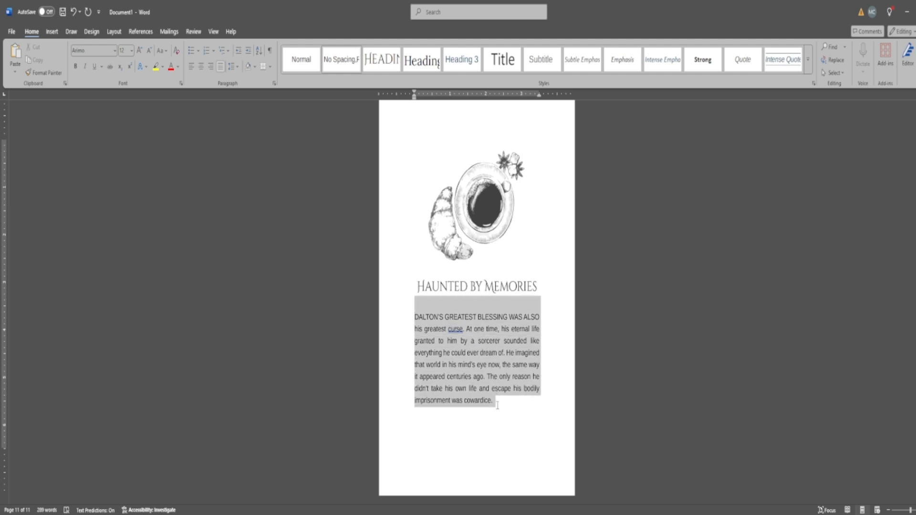
pyautogui.click(485, 424)
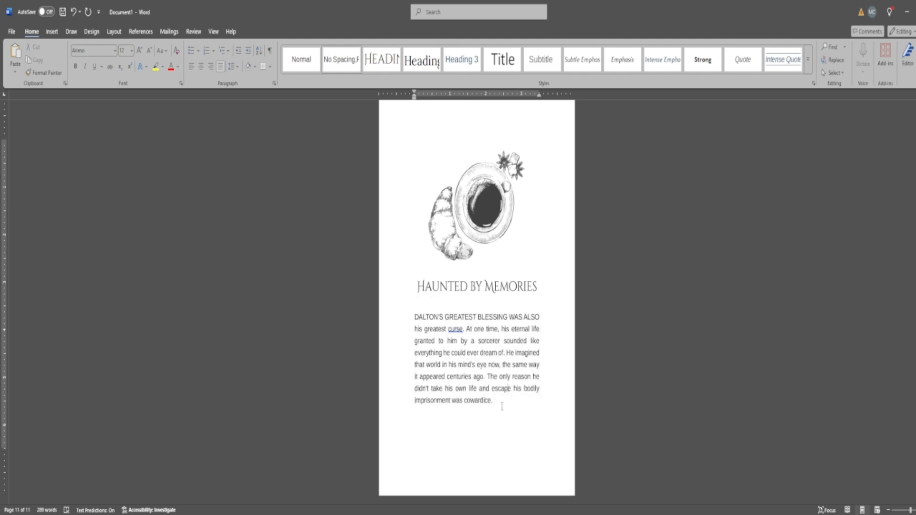
# Step: Paste the rest of the chapter text in the Normal style on the line below the opening paragraph, without a trailing empty paragraph
pyautogui.click(302, 60)
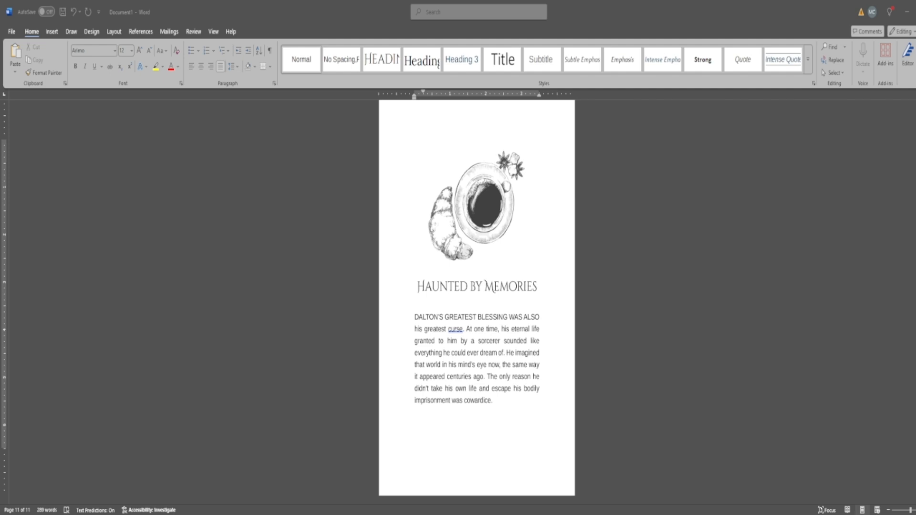
pyautogui.click(464, 410)
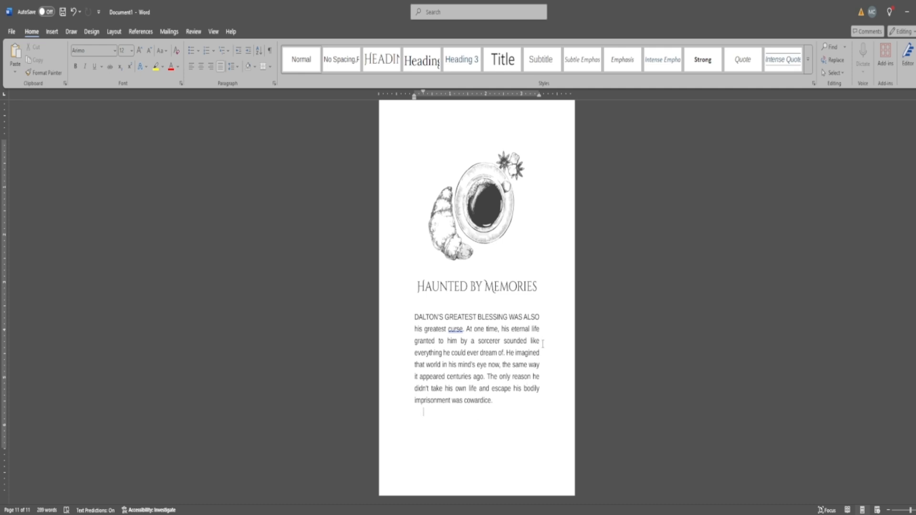
pyautogui.hotkey('ctrl', 'v')
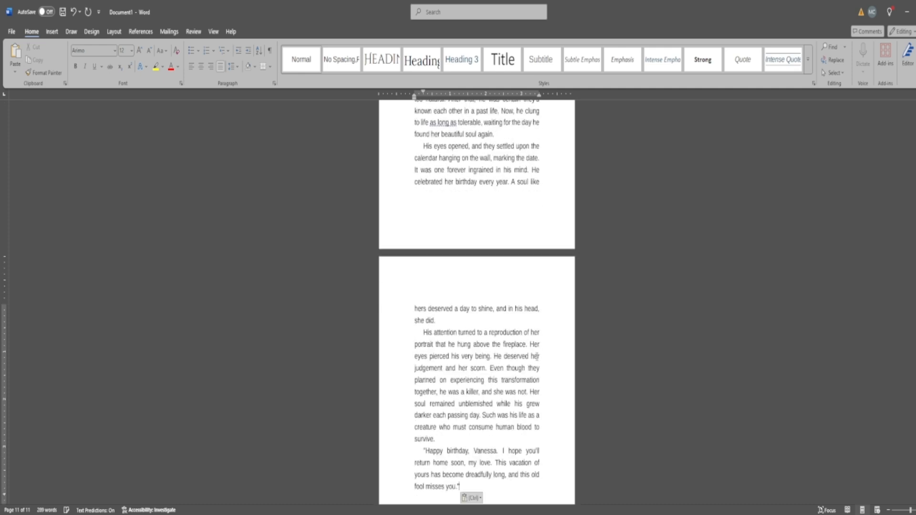
pyautogui.press('BackSpace')
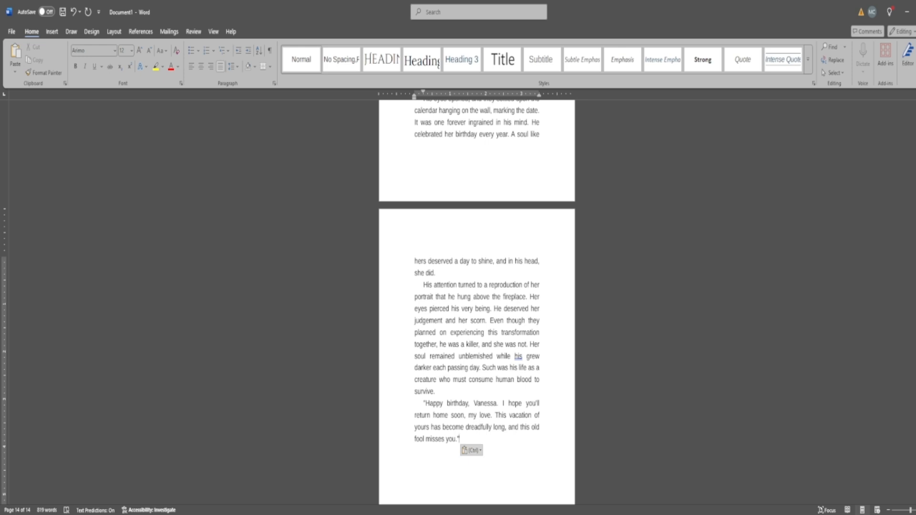
# Step: Review the layout of the pasted chapter text from its last page back to the "Haunted by Memories" page and the page following it
pyautogui.moveTo(523, 441); pyautogui.dragTo(387, 260)
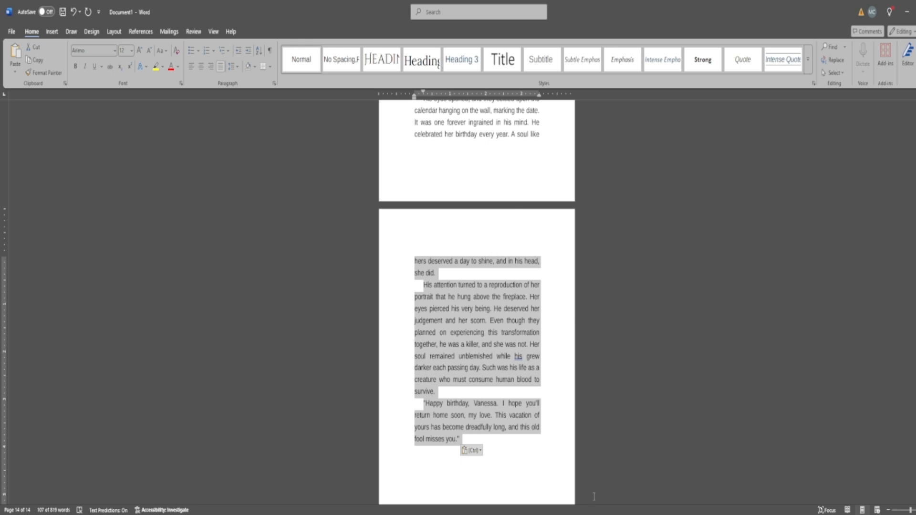
pyautogui.click(517, 453)
pyautogui.scroll(-3, 520, 439)
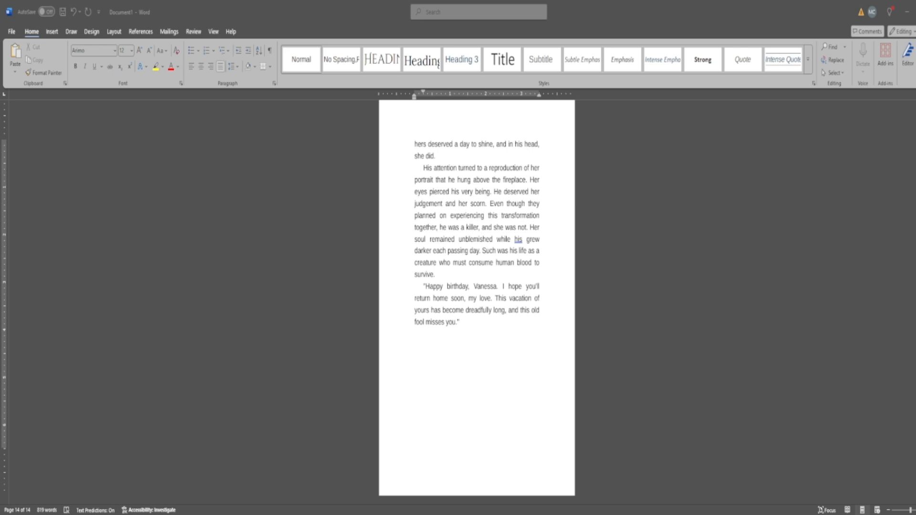
pyautogui.scroll(10, 540, 378)
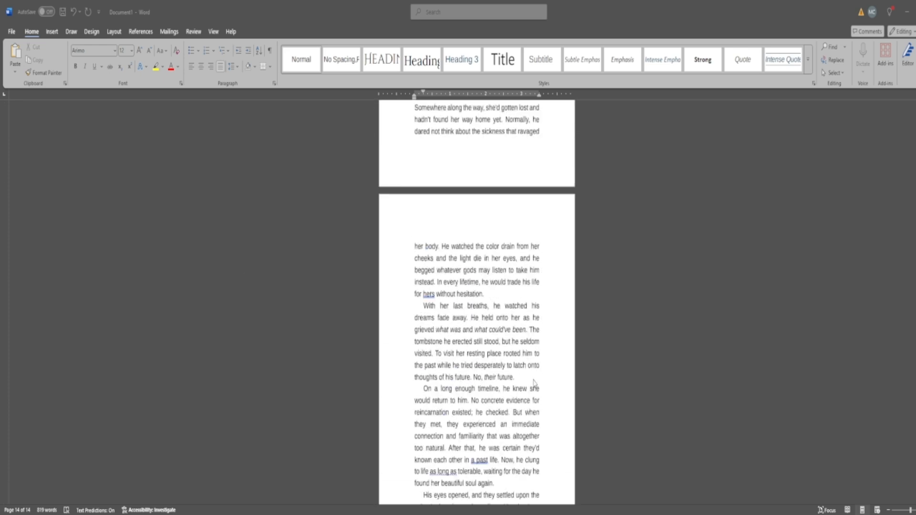
pyautogui.scroll(10, 539, 378)
pyautogui.scroll(-6, 540, 380)
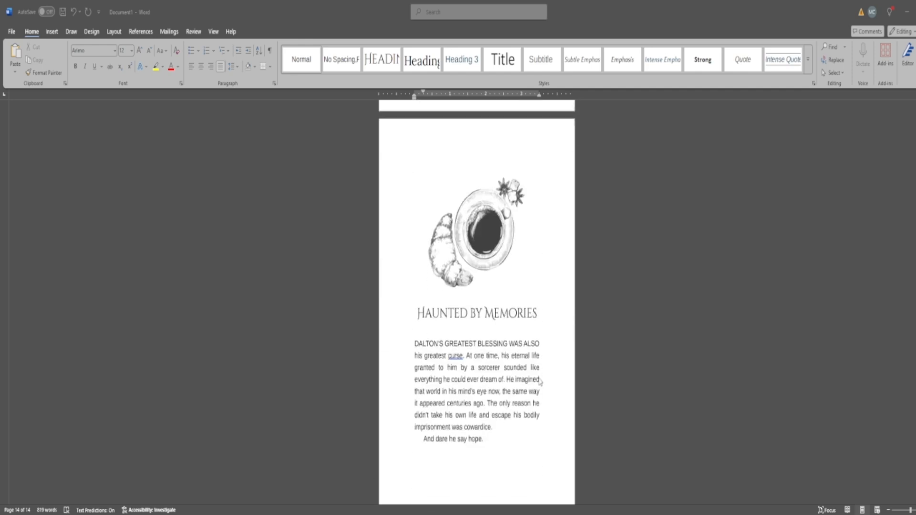
pyautogui.scroll(5, 540, 382)
pyautogui.scroll(-1, 525, 319)
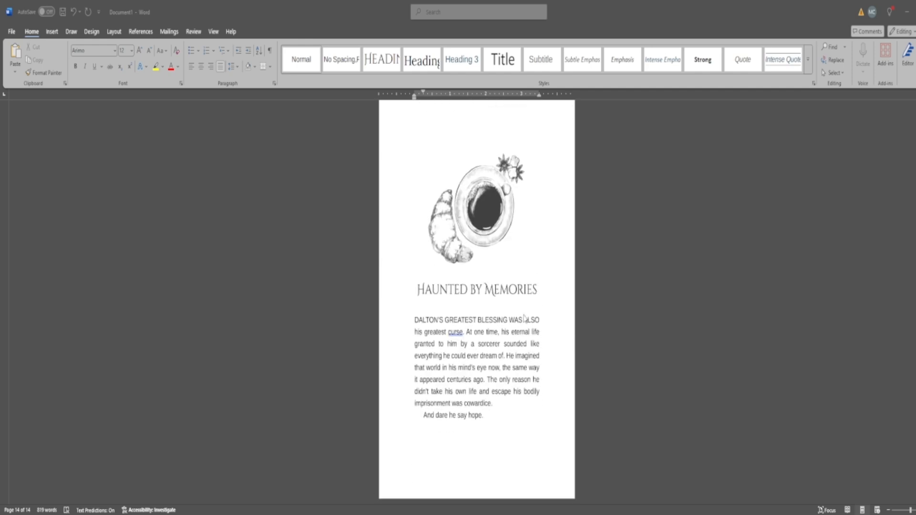
pyautogui.scroll(-10, 431, 336)
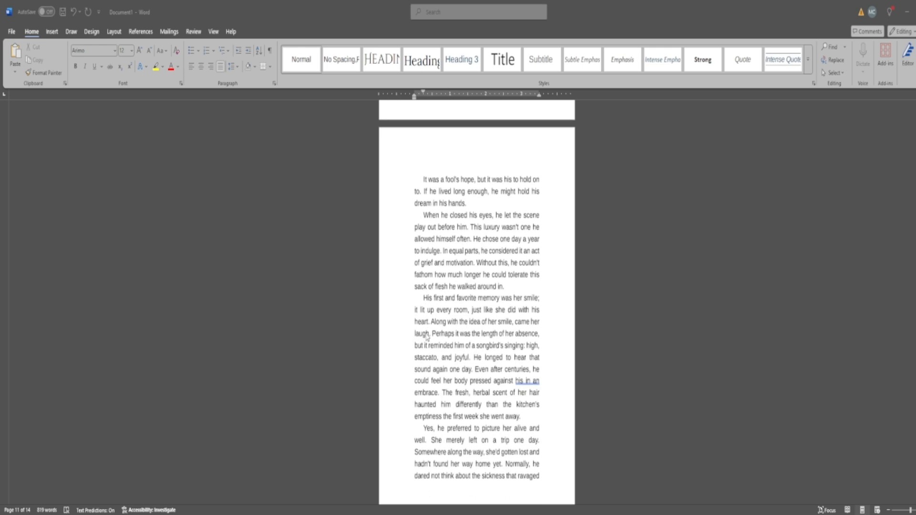
pyautogui.scroll(-1, 431, 336)
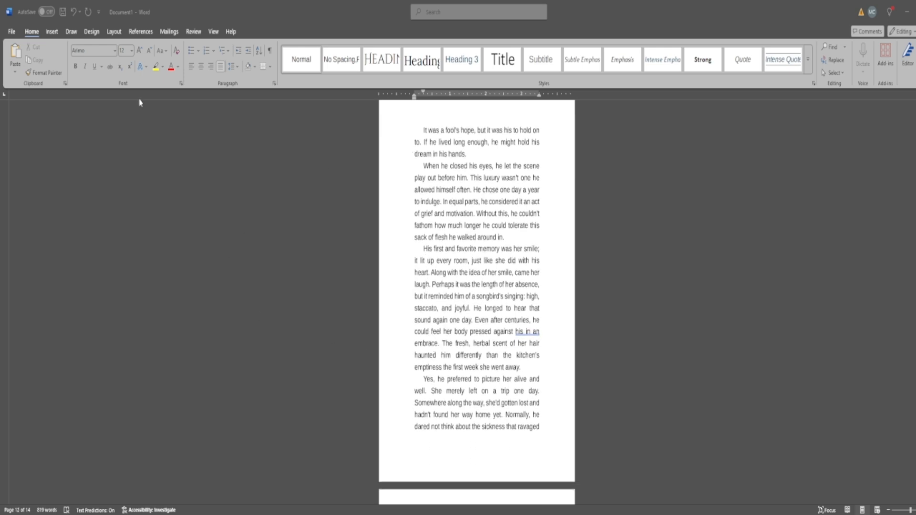
pyautogui.click(114, 34)
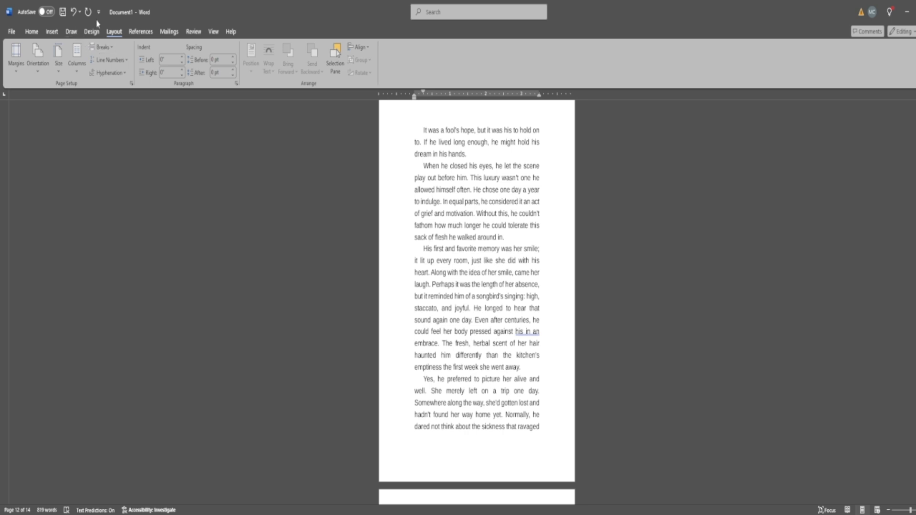
pyautogui.click(53, 32)
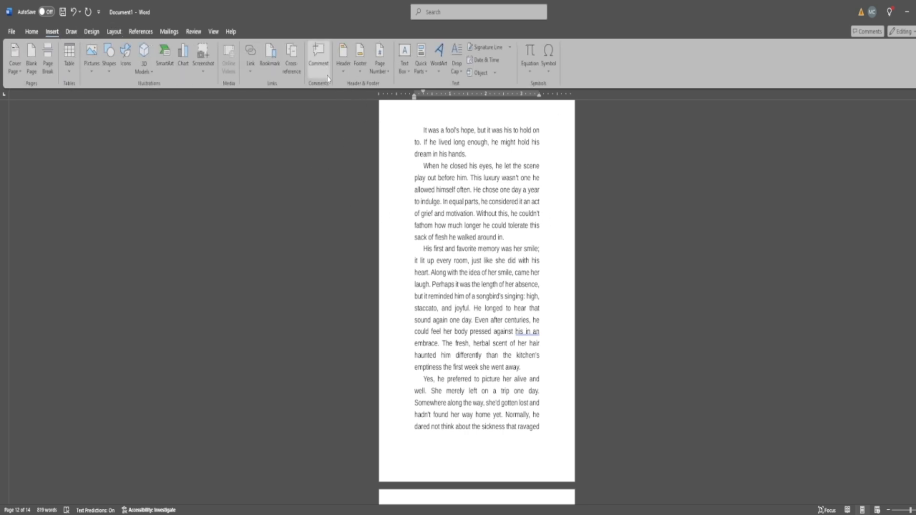
pyautogui.click(382, 69)
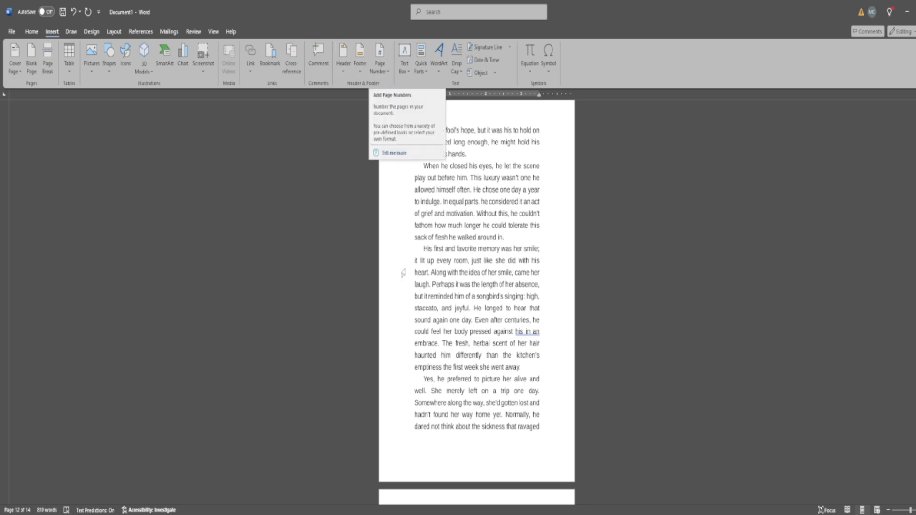
# Step: Examine the header and footer section labels and their links from the trigger warnings page to the "Haunted by Memories" page, and return to the body text
pyautogui.scroll(1, 407, 266)
pyautogui.scroll(10, 407, 266)
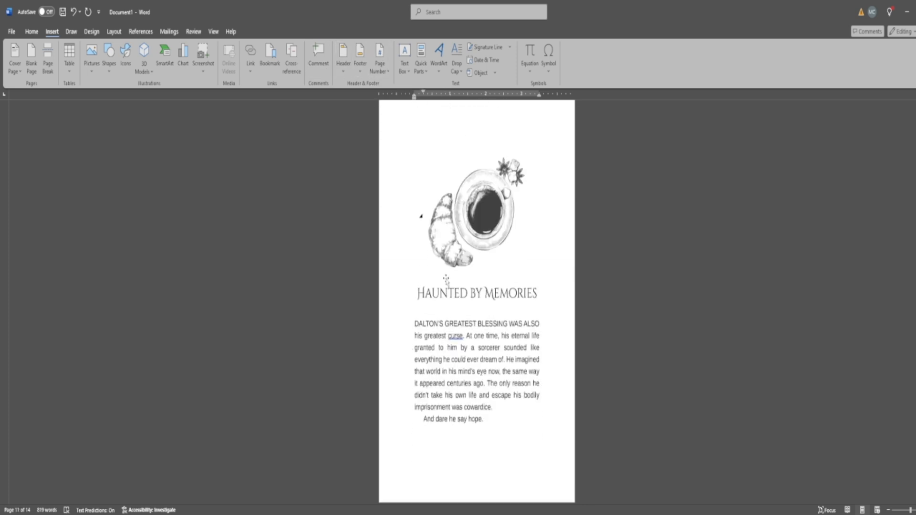
pyautogui.doubleClick(473, 397)
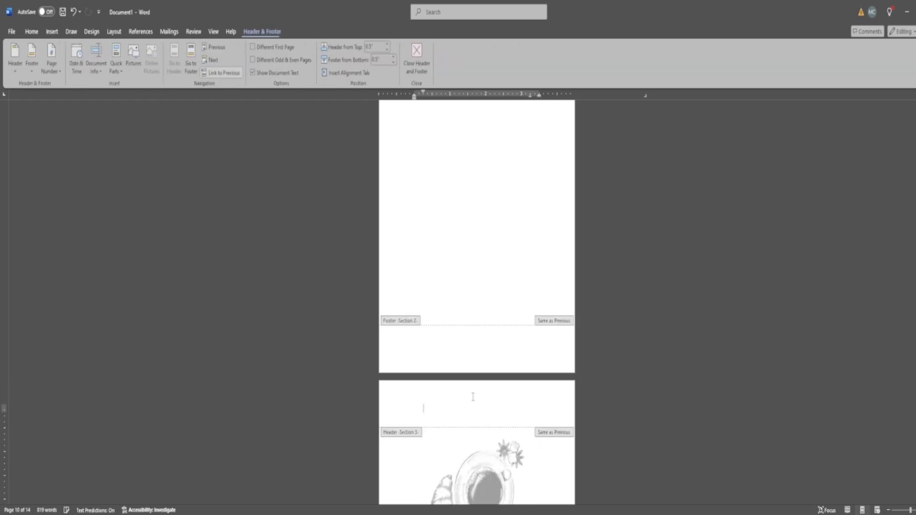
pyautogui.scroll(6, 461, 459)
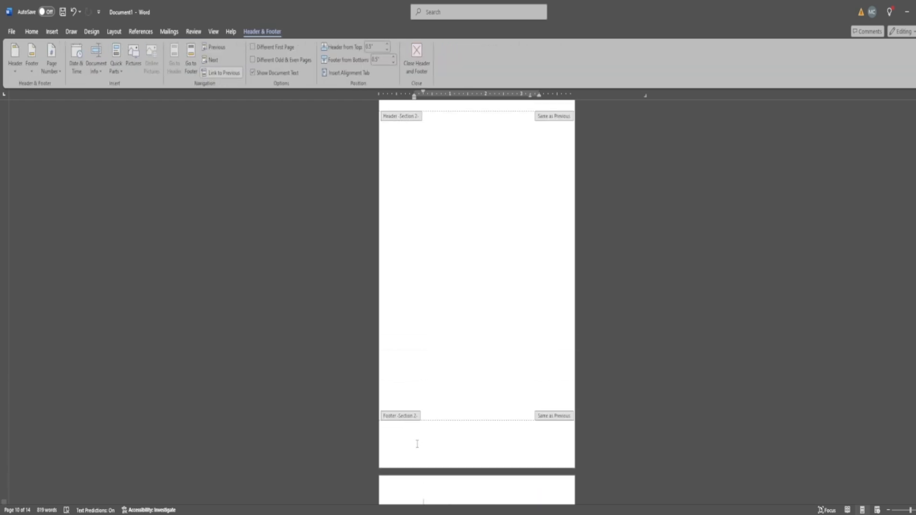
pyautogui.click(403, 298)
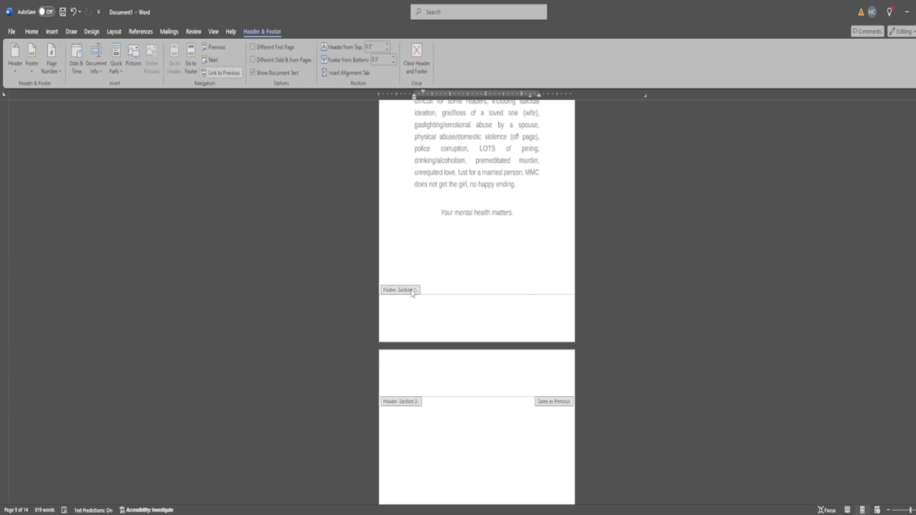
pyautogui.scroll(-8, 409, 402)
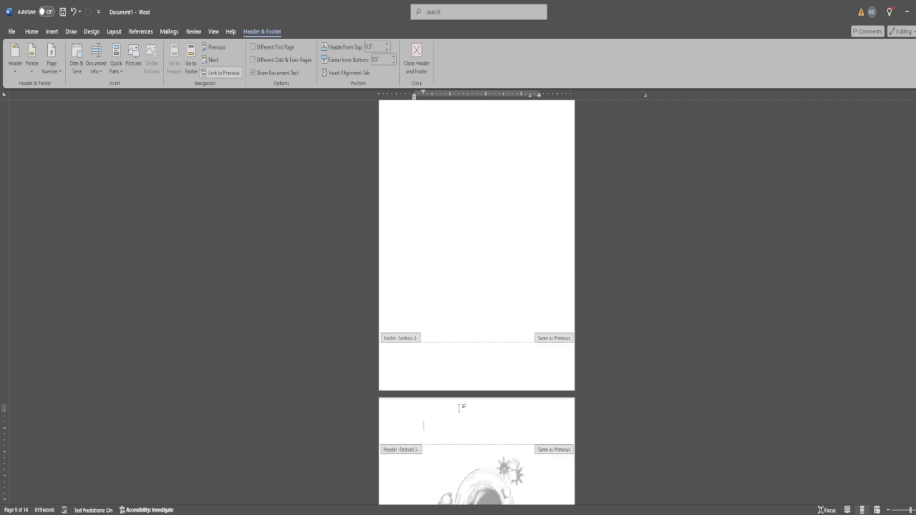
pyautogui.scroll(-7, 393, 432)
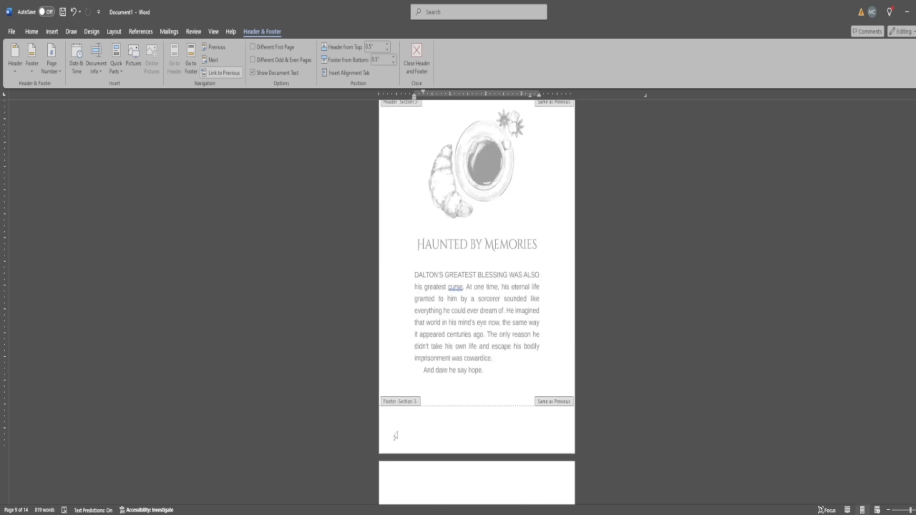
pyautogui.scroll(2, 403, 429)
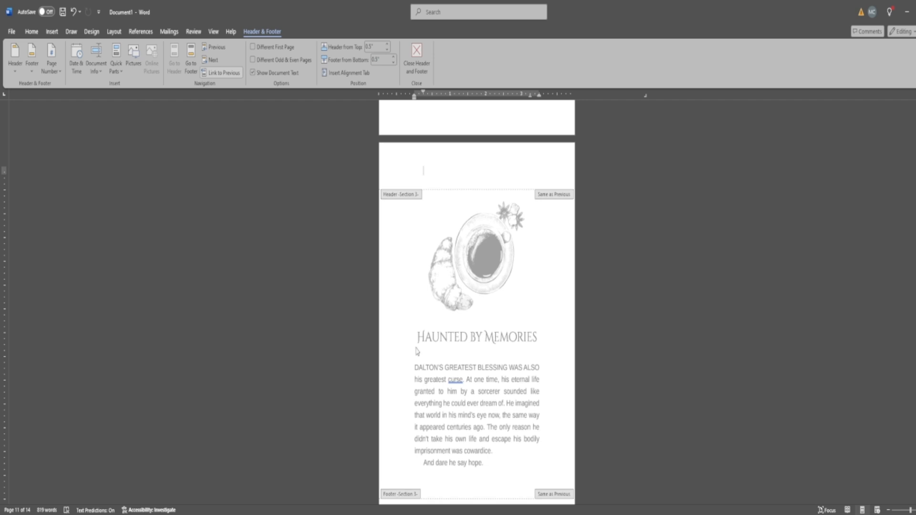
pyautogui.scroll(-1, 310, 339)
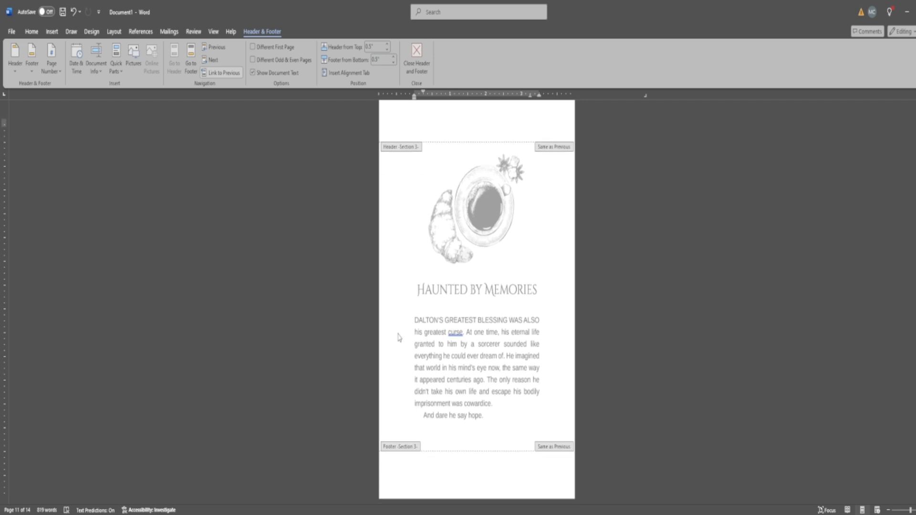
pyautogui.doubleClick(496, 367)
pyautogui.scroll(-2, 497, 368)
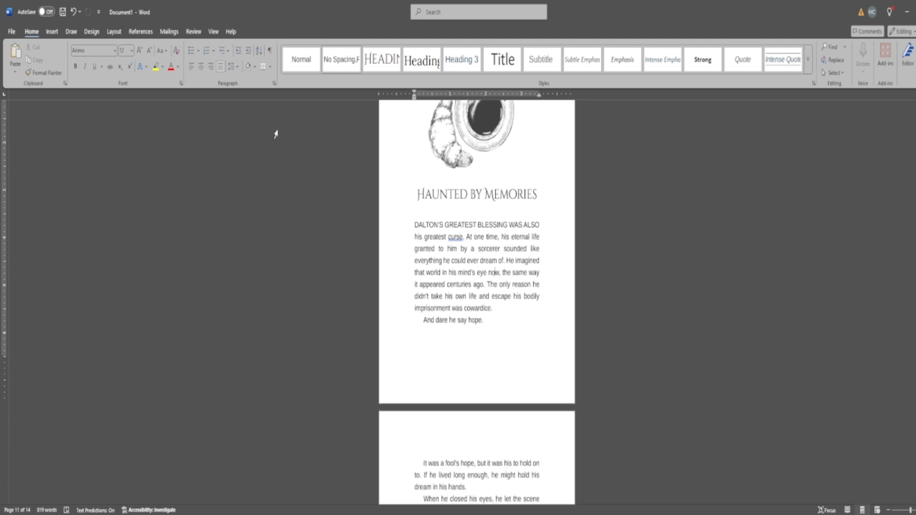
# Step: Review the "Haunted by Memories" opening page and the page following it to decide where page numbering belongs
pyautogui.click(72, 32)
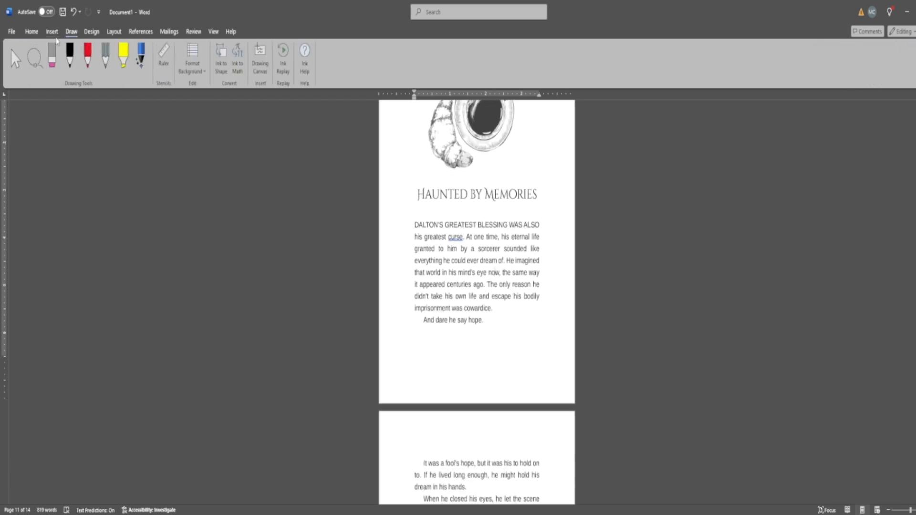
pyautogui.click(52, 32)
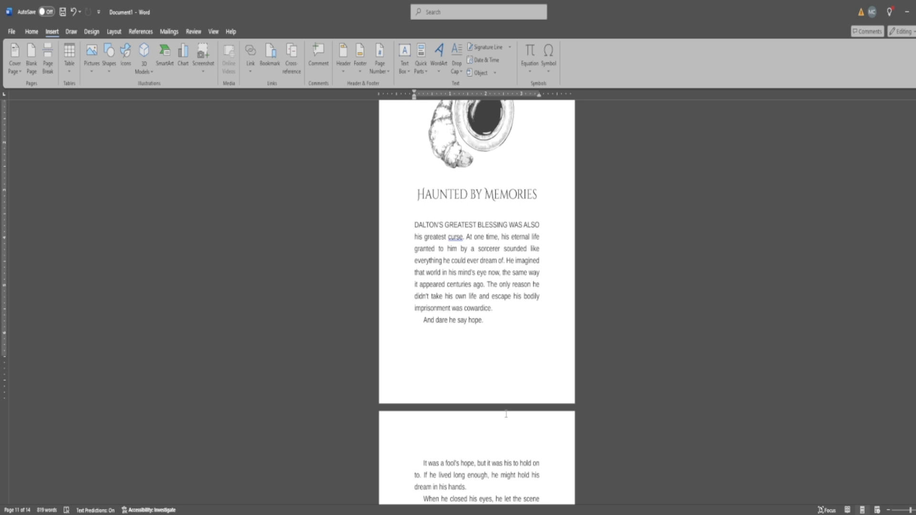
pyautogui.scroll(-5, 506, 415)
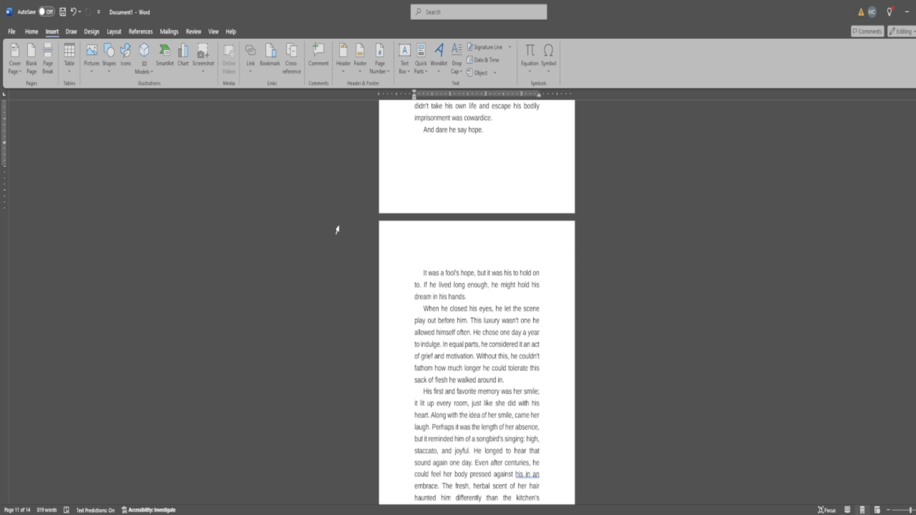
pyautogui.scroll(3, 488, 321)
pyautogui.scroll(6, 488, 322)
pyautogui.scroll(-4, 497, 320)
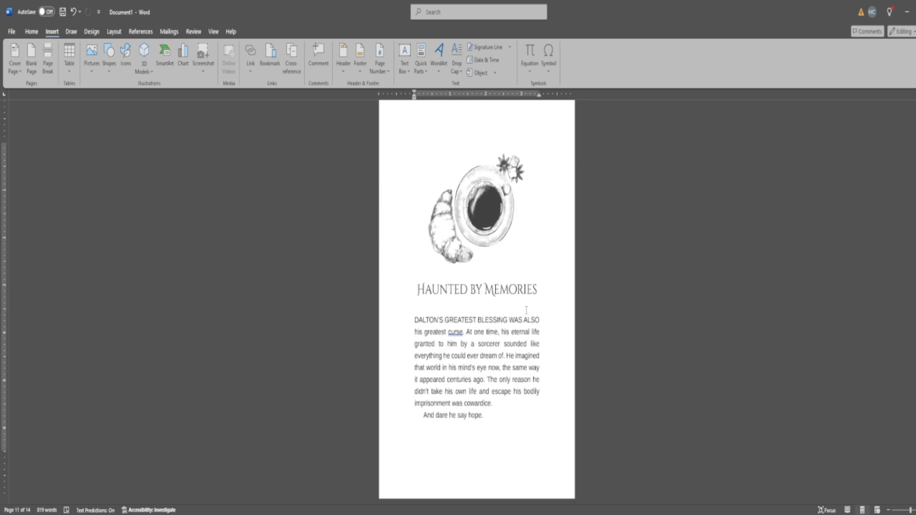
pyautogui.scroll(-6, 483, 284)
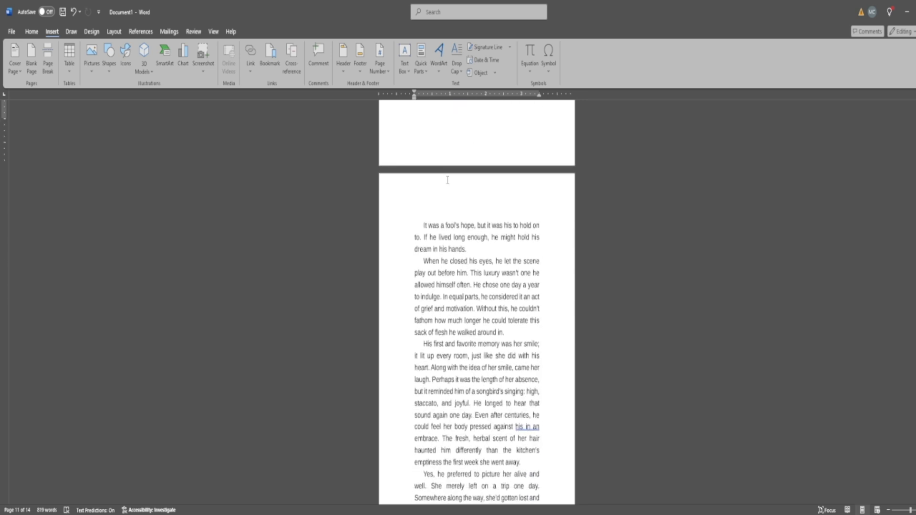
pyautogui.click(459, 191)
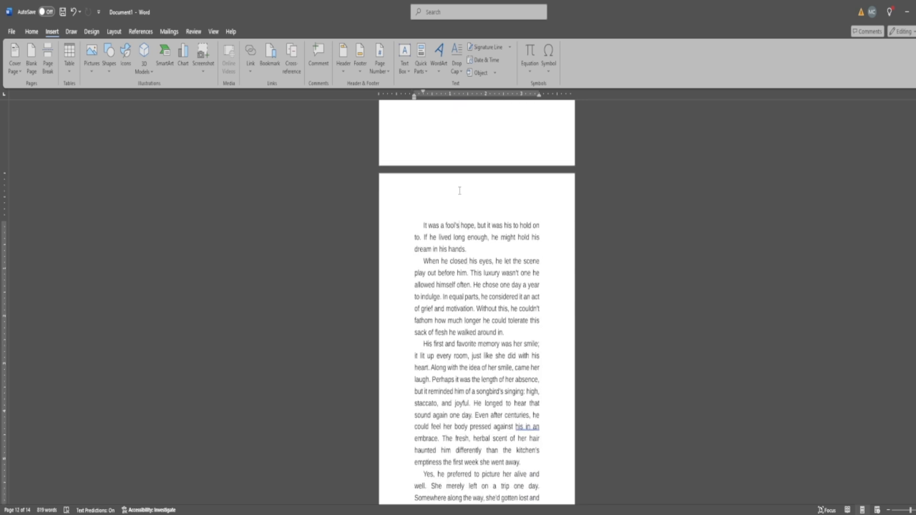
pyautogui.scroll(6, 460, 191)
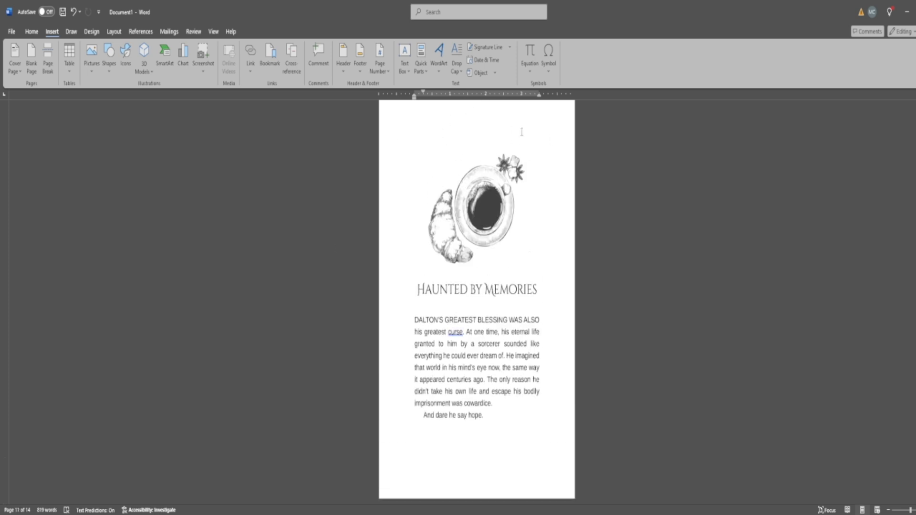
pyautogui.scroll(-3, 477, 238)
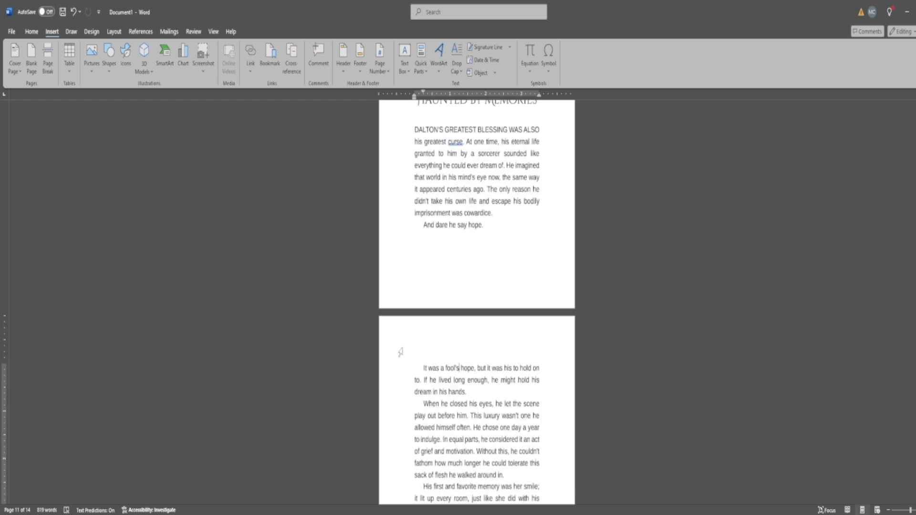
# Step: Insert Plain Number 1 page numbers at the top of the pages from the page after the "Haunted by Memories" opening
pyautogui.click(419, 339)
pyautogui.click(385, 77)
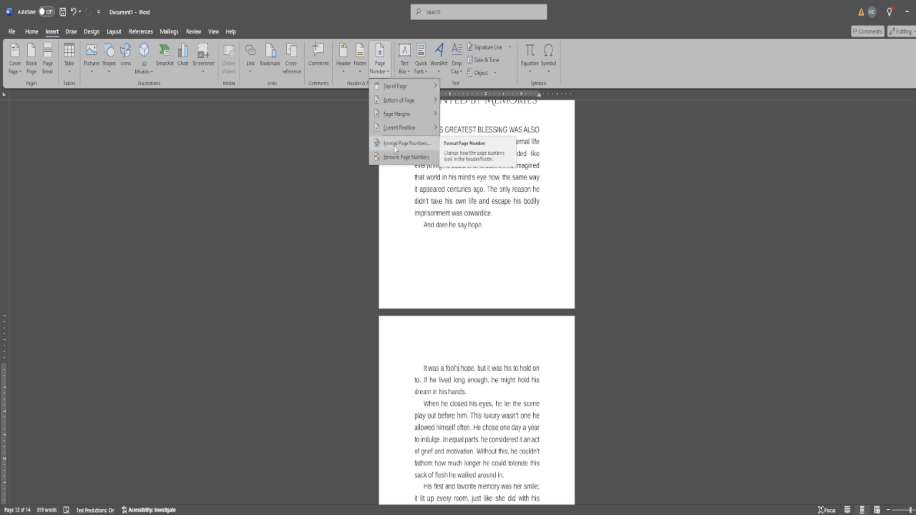
pyautogui.moveTo(414, 99)
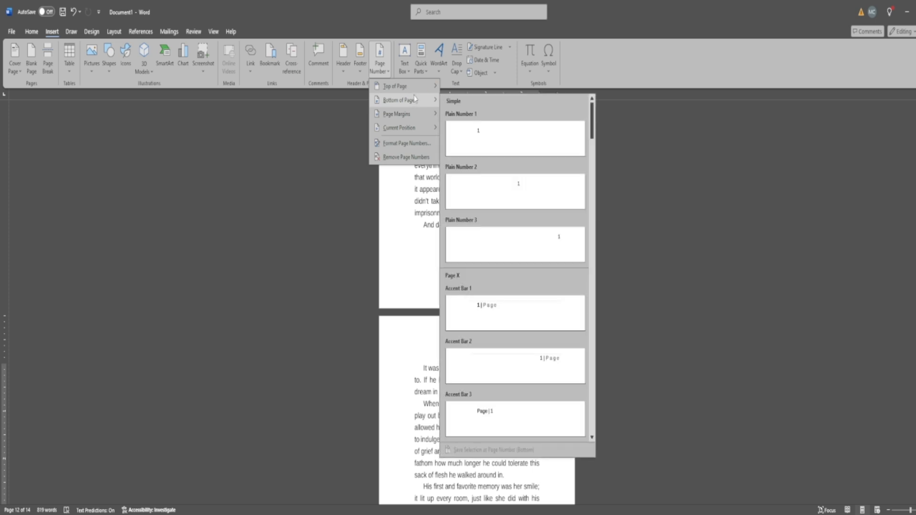
pyautogui.moveTo(432, 86)
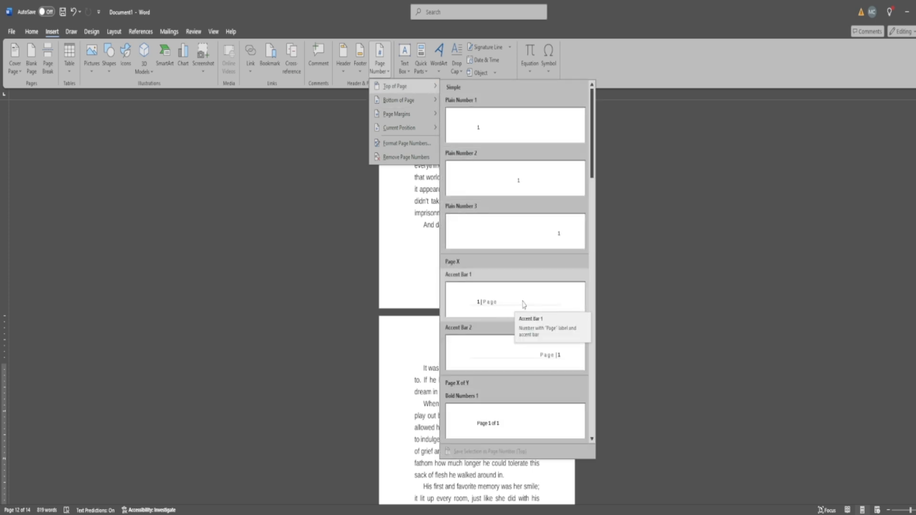
pyautogui.scroll(-5, 537, 363)
pyautogui.scroll(5, 537, 363)
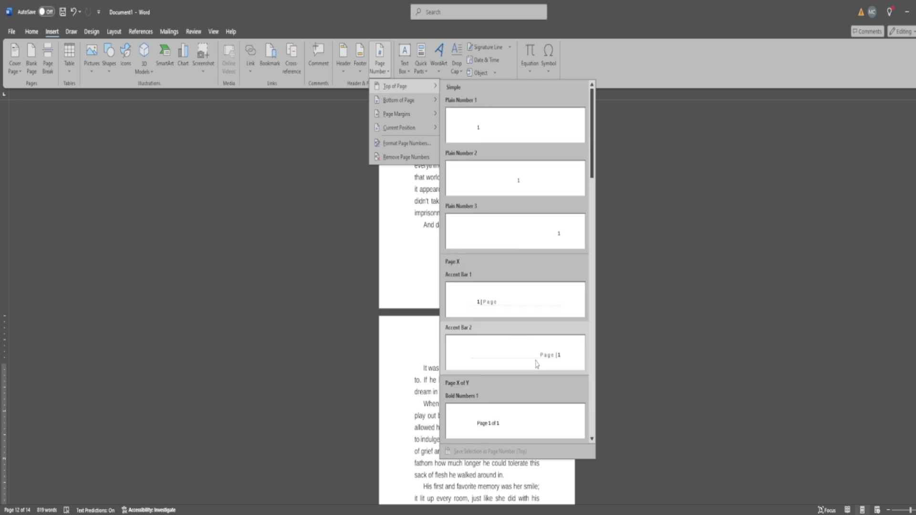
pyautogui.click(502, 133)
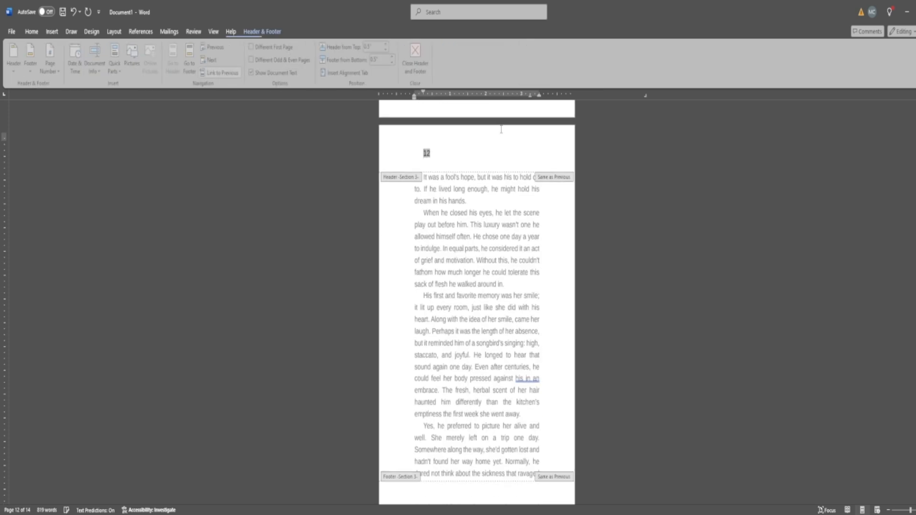
# Step: Check the numbered headers on the preceding pages and unlink the Section 3 header from the previous section
pyautogui.scroll(3, 469, 323)
pyautogui.scroll(10, 470, 323)
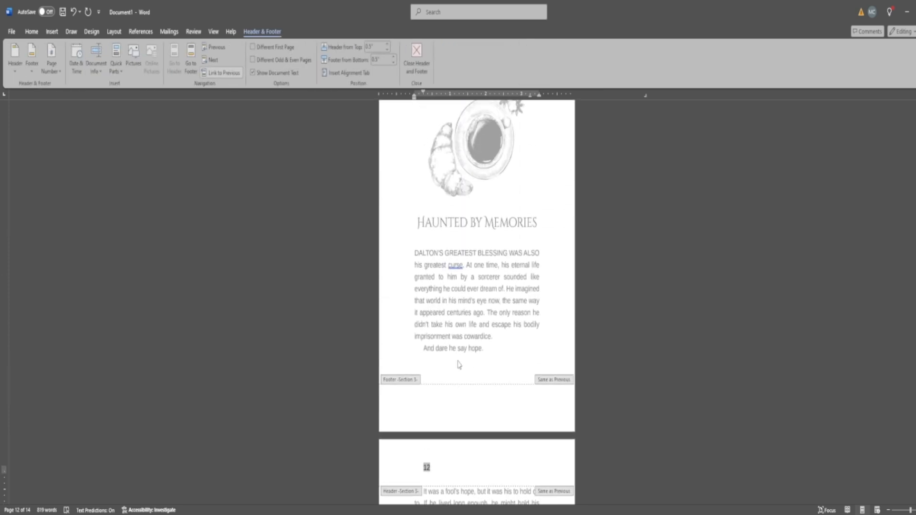
pyautogui.scroll(8, 471, 336)
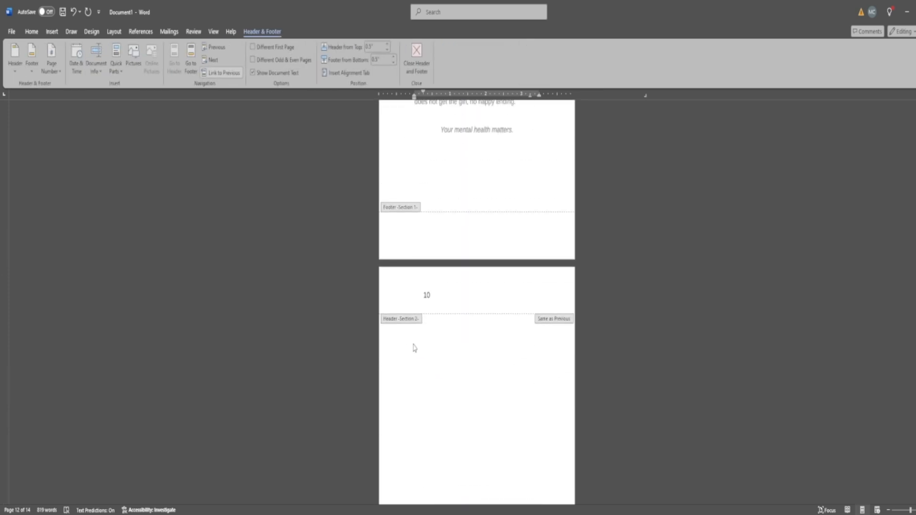
pyautogui.scroll(-15, 429, 381)
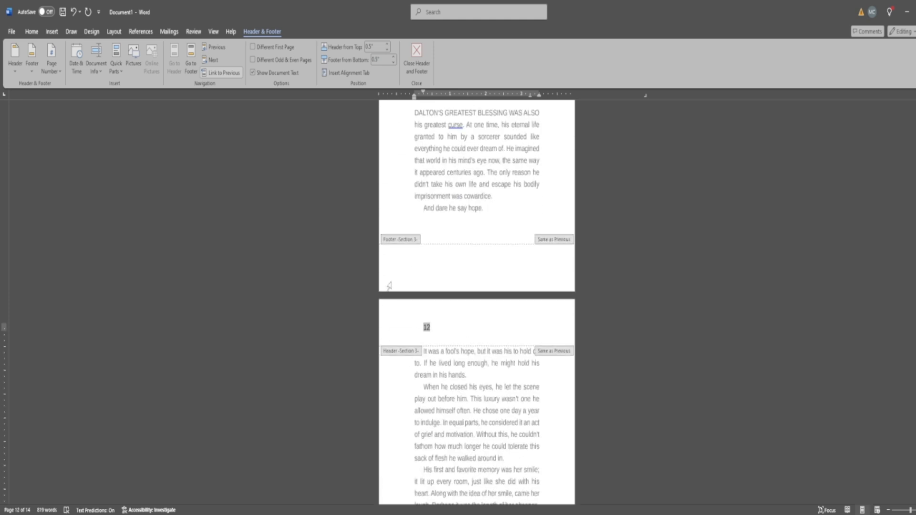
pyautogui.click(431, 327)
pyautogui.click(223, 73)
# Step: Unlink the Section 2 header on the blank page before "Haunted by Memories" from the previous section
pyautogui.scroll(15, 516, 260)
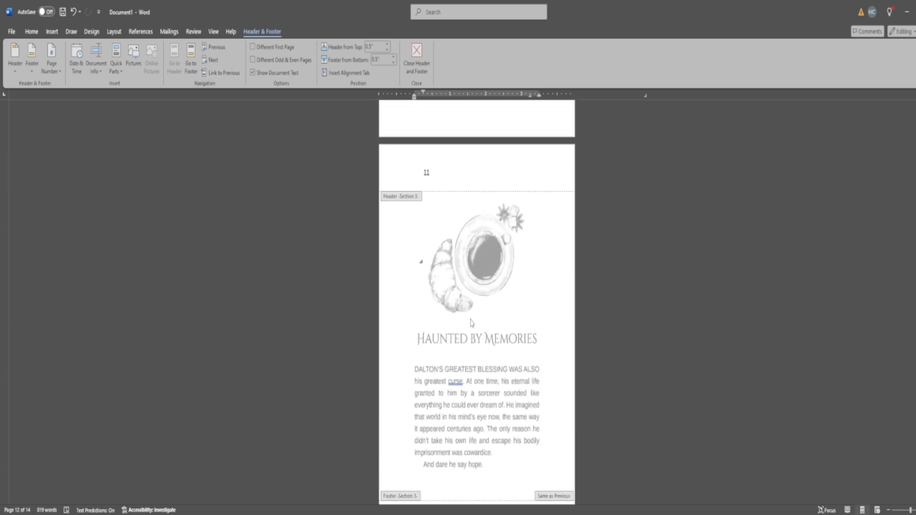
pyautogui.click(441, 263)
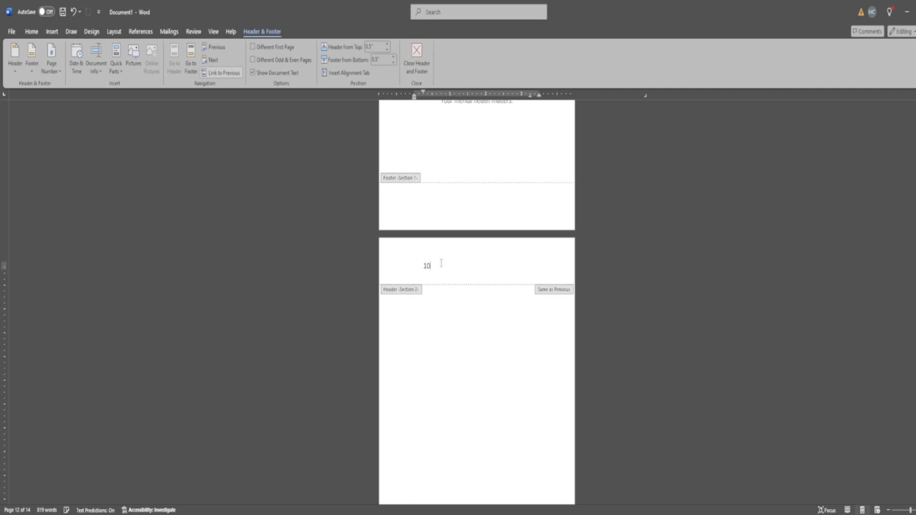
pyautogui.scroll(5, 420, 254)
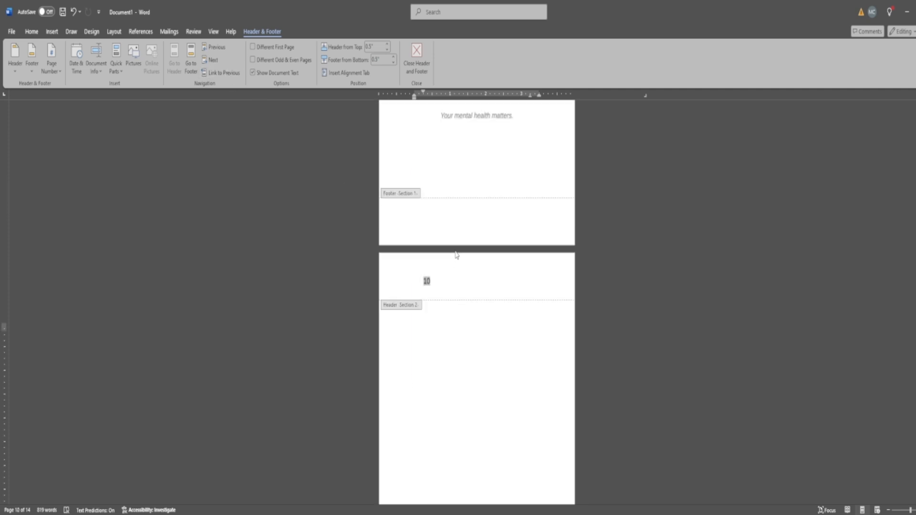
# Step: Delete the page number from the Section 1 header on the trigger warnings page
pyautogui.scroll(2, 450, 273)
pyautogui.click(431, 250)
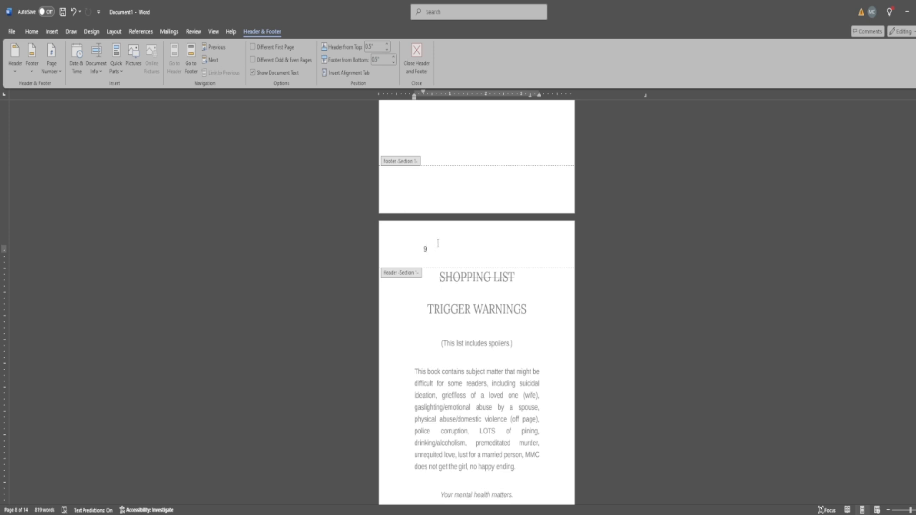
pyautogui.press('Delete')
# Step: Check the page headers from the front matter through to the "Haunted by Memories" page
pyautogui.scroll(4, 430, 286)
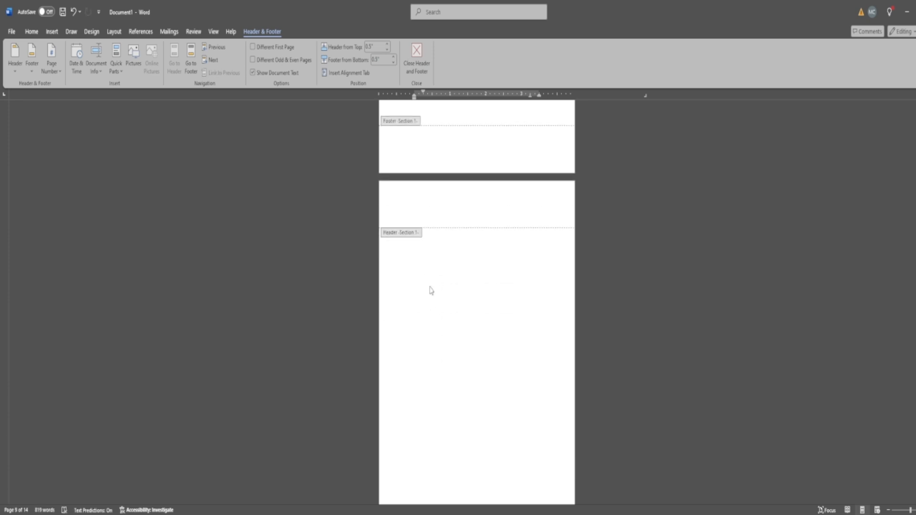
pyautogui.scroll(6, 427, 315)
pyautogui.scroll(-8, 453, 410)
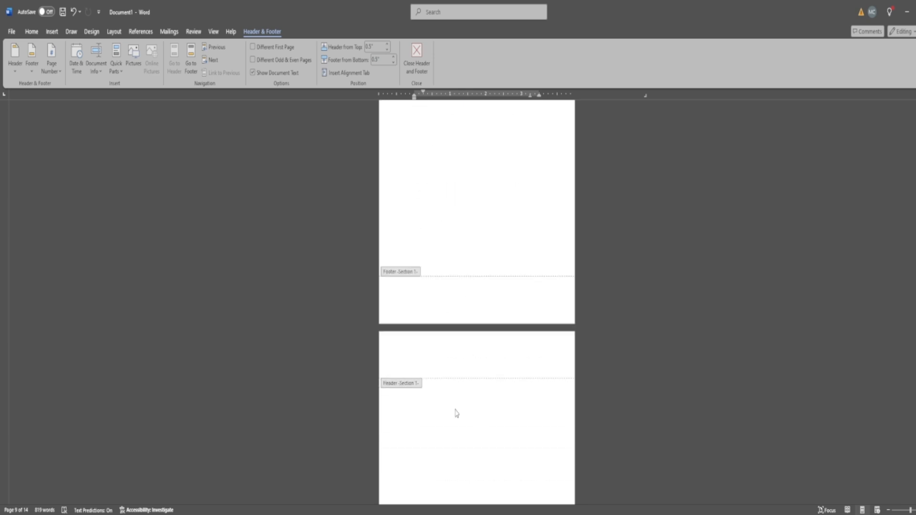
pyautogui.scroll(-10, 442, 377)
pyautogui.click(441, 233)
pyautogui.scroll(-8, 441, 239)
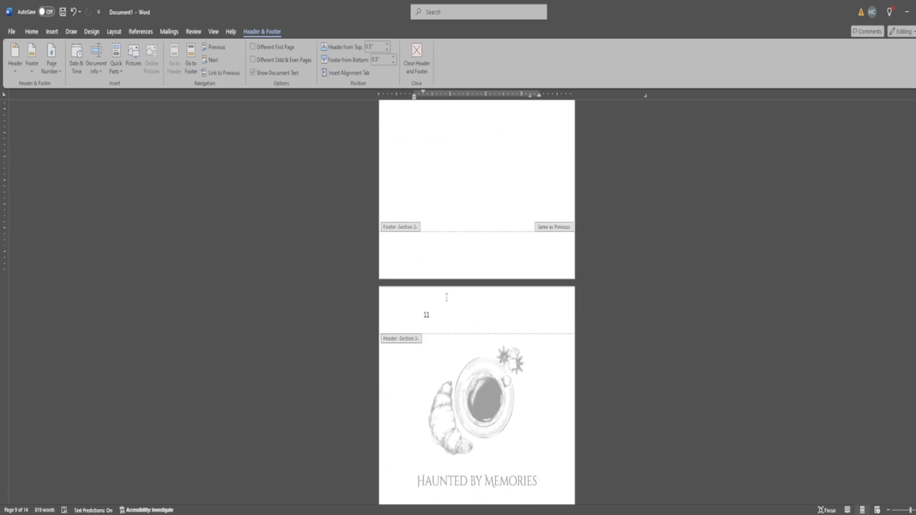
# Step: Format the page number in the Section 3 header with the Lora font at size 10
pyautogui.click(438, 316)
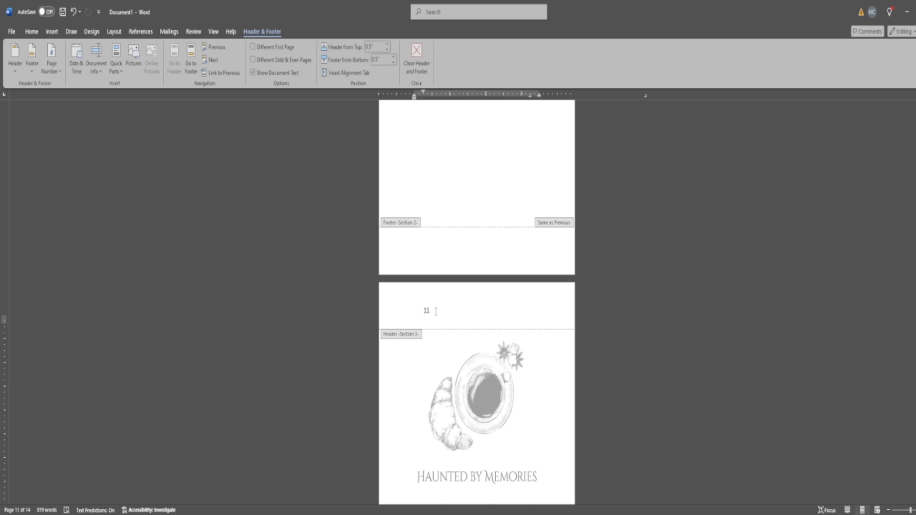
pyautogui.scroll(-3, 446, 296)
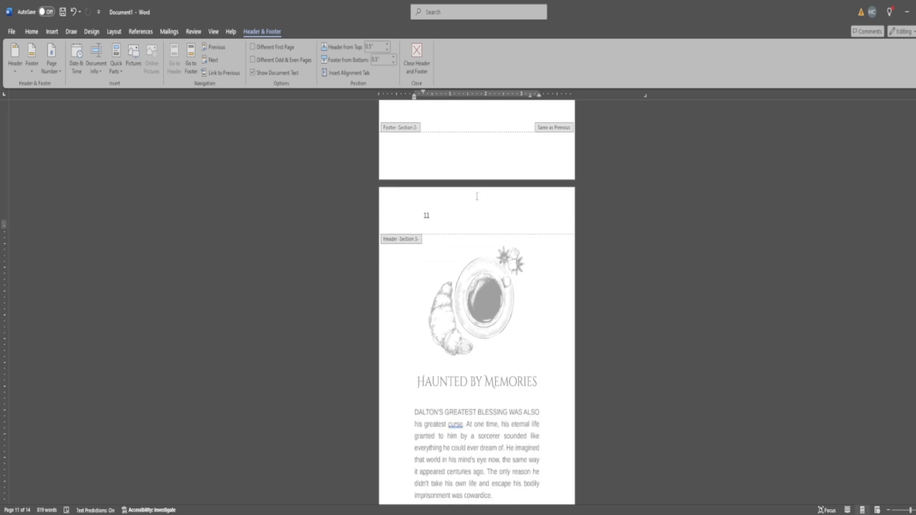
pyautogui.scroll(-12, 438, 387)
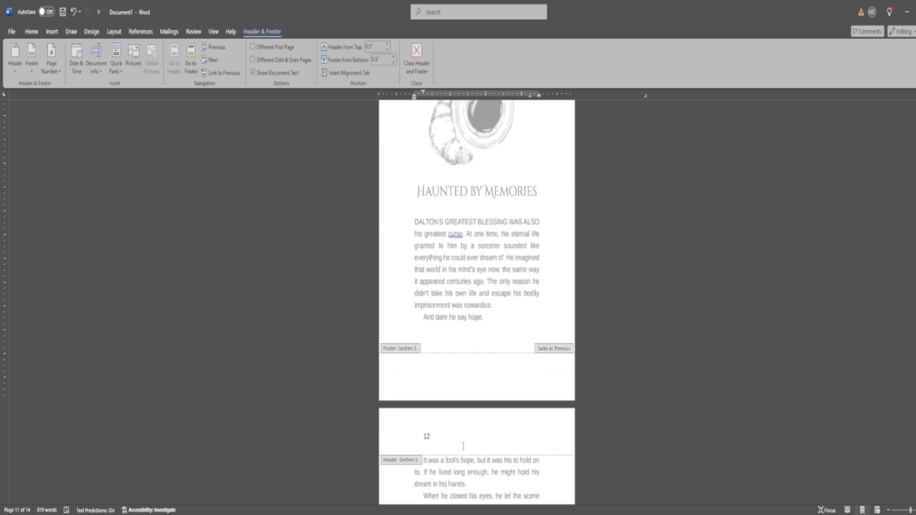
pyautogui.scroll(-10, 438, 388)
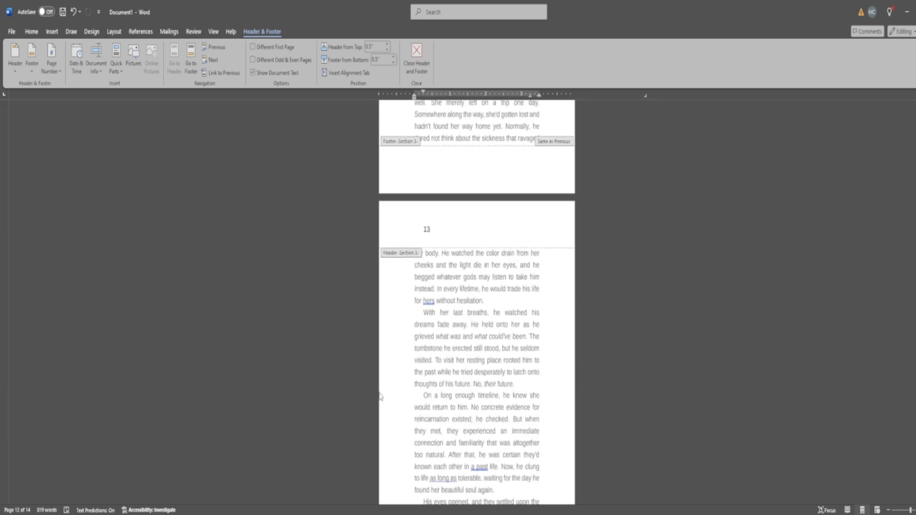
pyautogui.scroll(12, 441, 496)
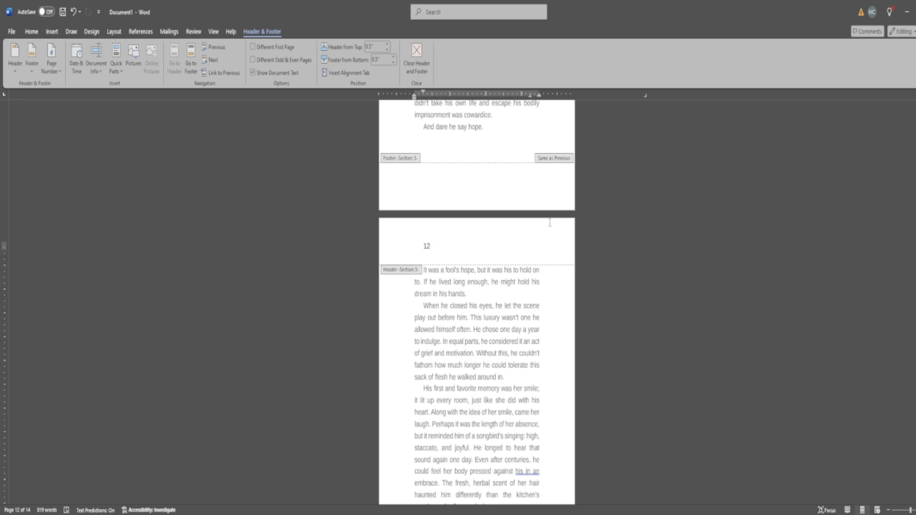
pyautogui.click(32, 32)
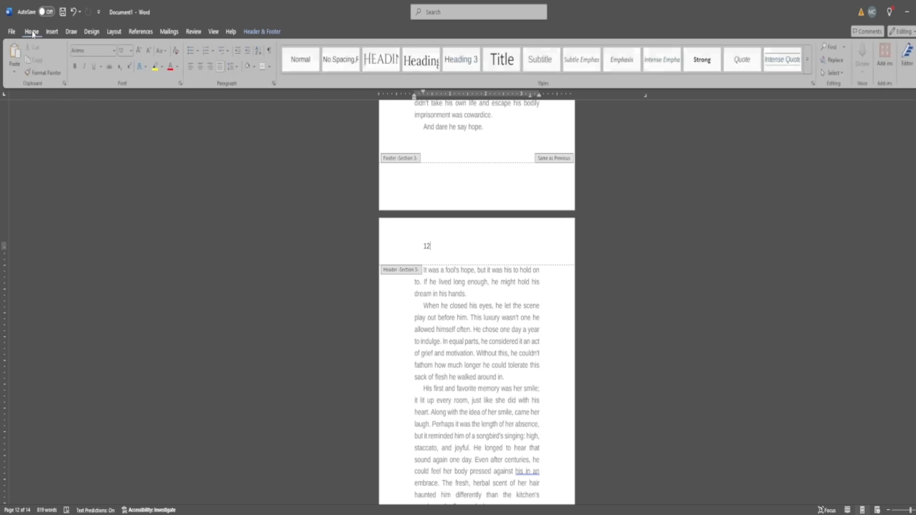
pyautogui.doubleClick(427, 246)
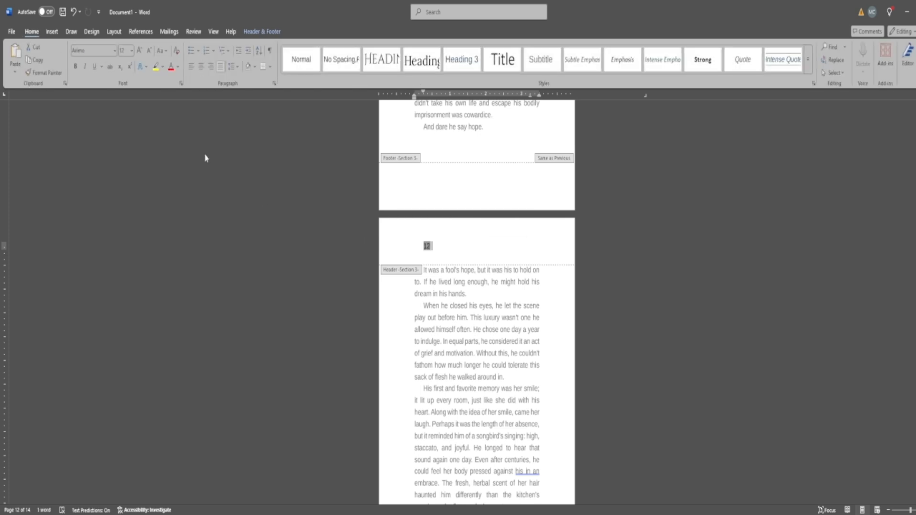
pyautogui.click(132, 50)
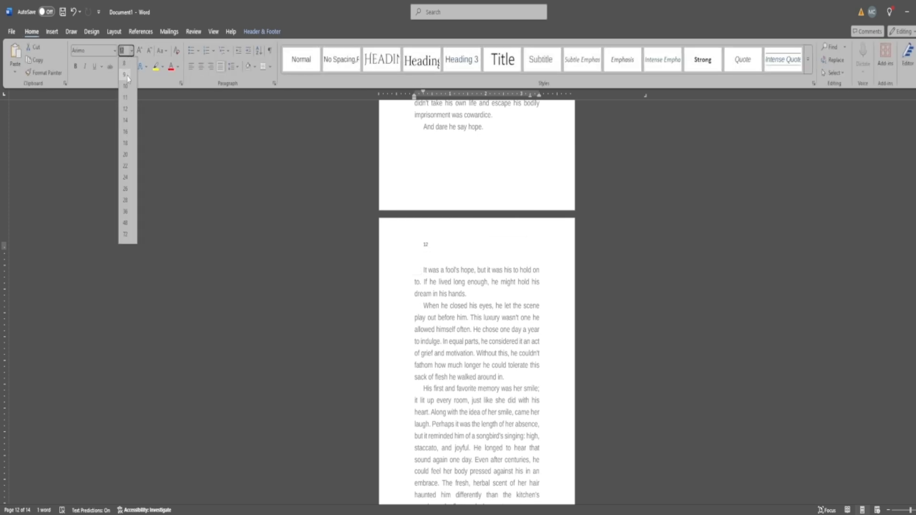
pyautogui.click(114, 50)
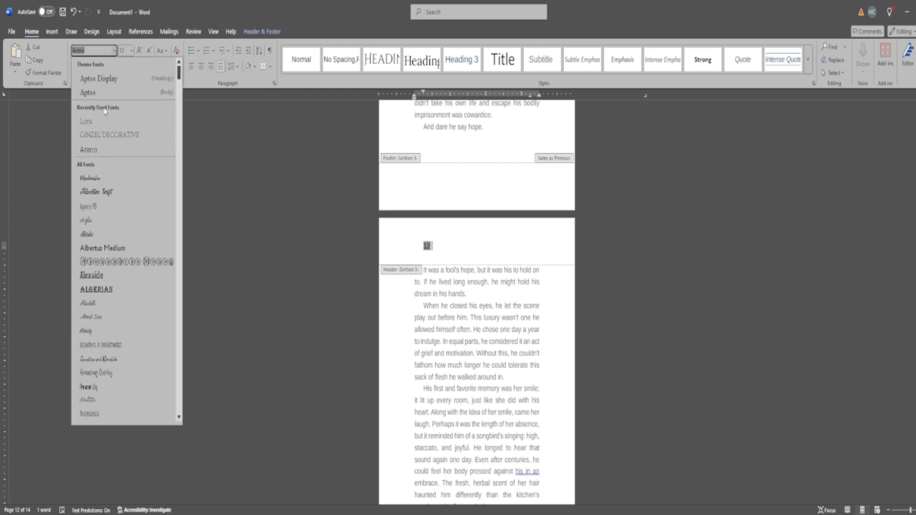
pyautogui.click(98, 122)
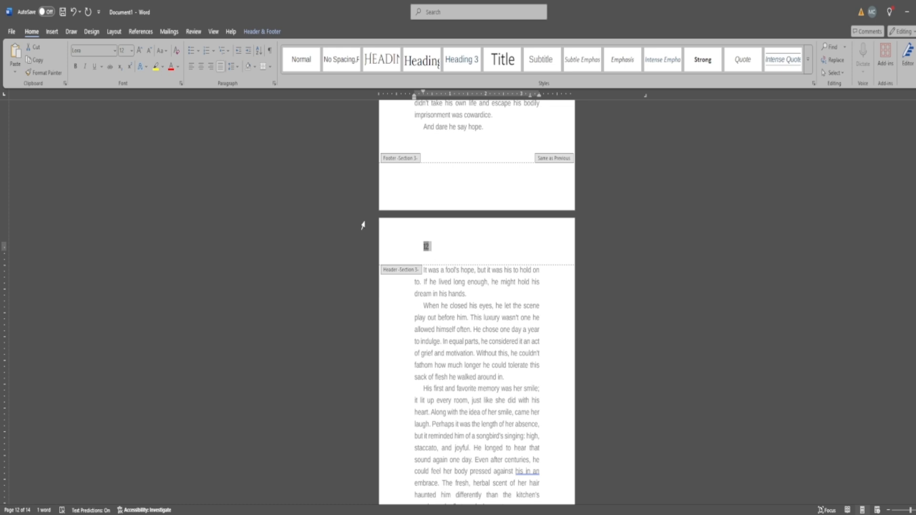
pyautogui.click(131, 51)
pyautogui.click(124, 87)
pyautogui.click(428, 248)
pyautogui.scroll(3, 432, 287)
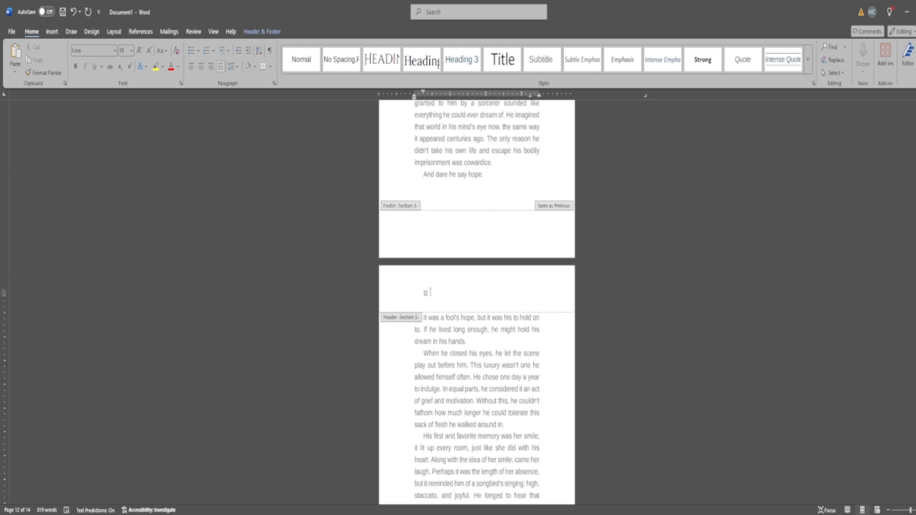
# Step: Set Section 3's page numbering to start at 5 instead of continuing from the previous section
pyautogui.click(52, 31)
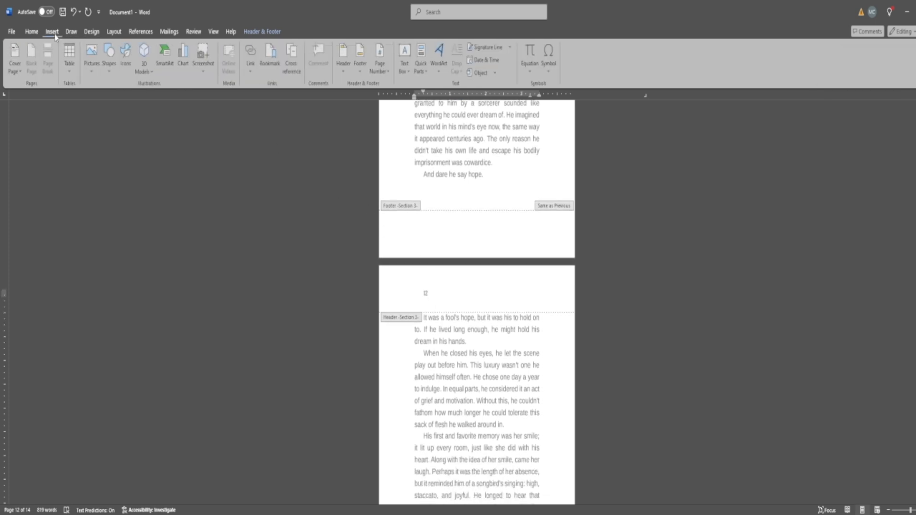
pyautogui.click(380, 61)
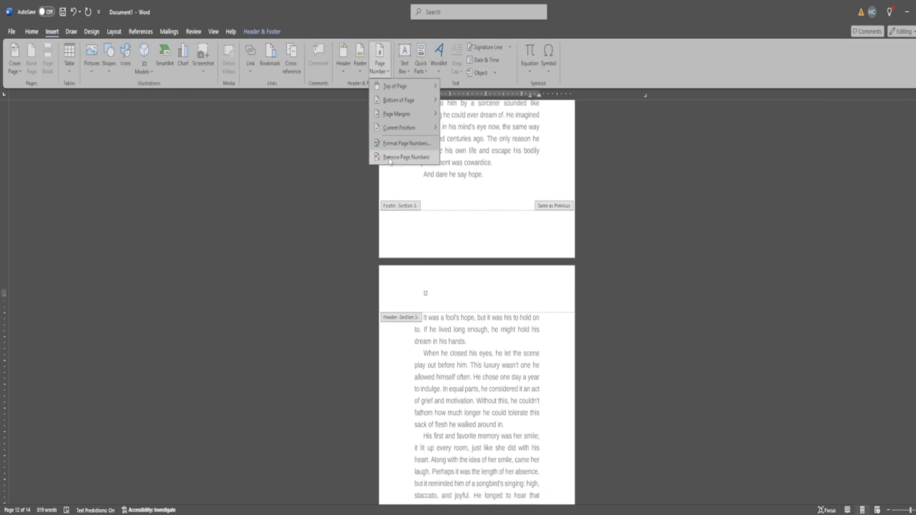
pyautogui.click(403, 143)
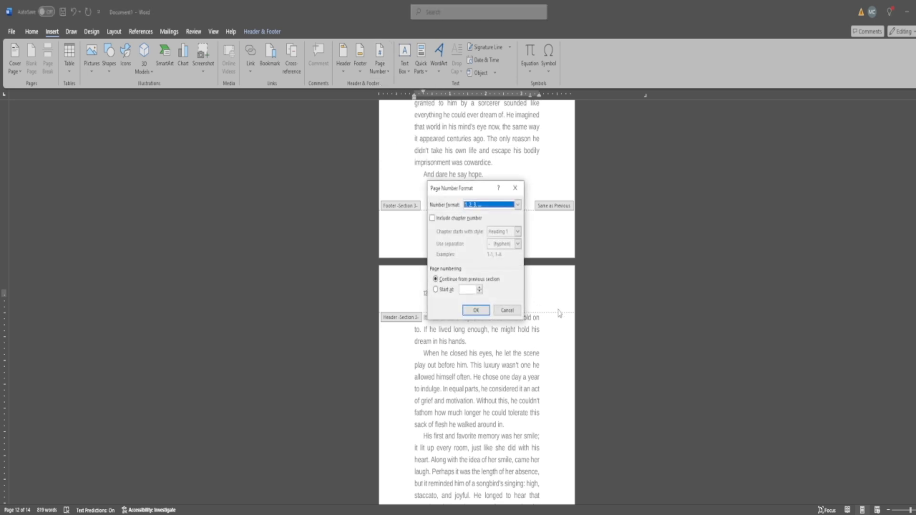
pyautogui.click(435, 290)
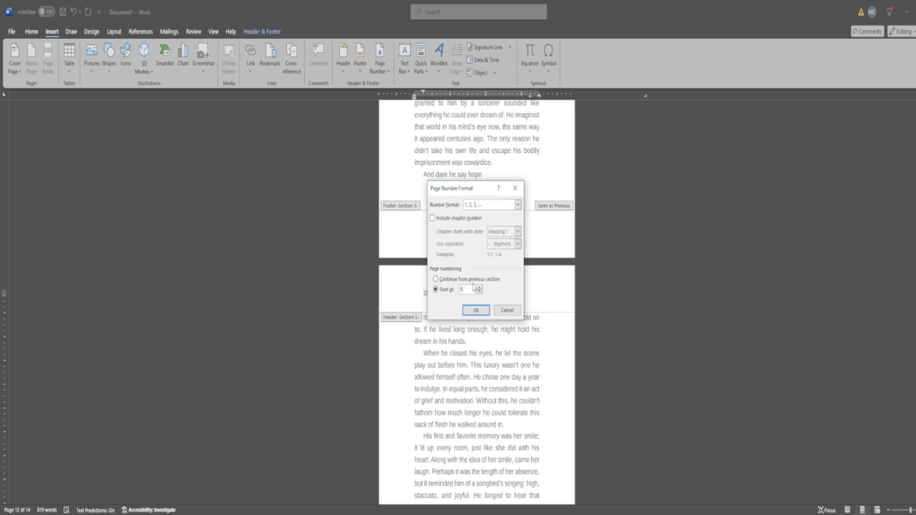
pyautogui.click(475, 310)
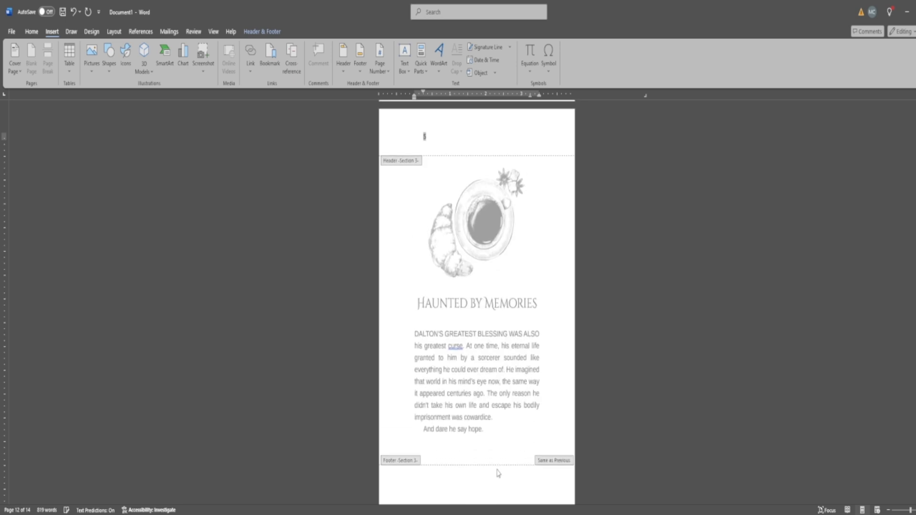
# Step: Enable Different First Page and Different Odd & Even Pages for the Section 3 headers and footers
pyautogui.scroll(15, 463, 382)
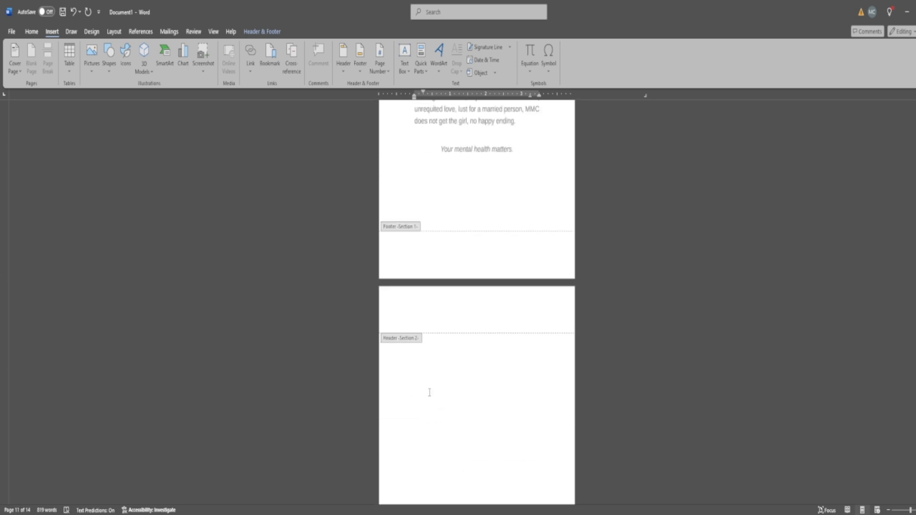
pyautogui.scroll(10, 453, 429)
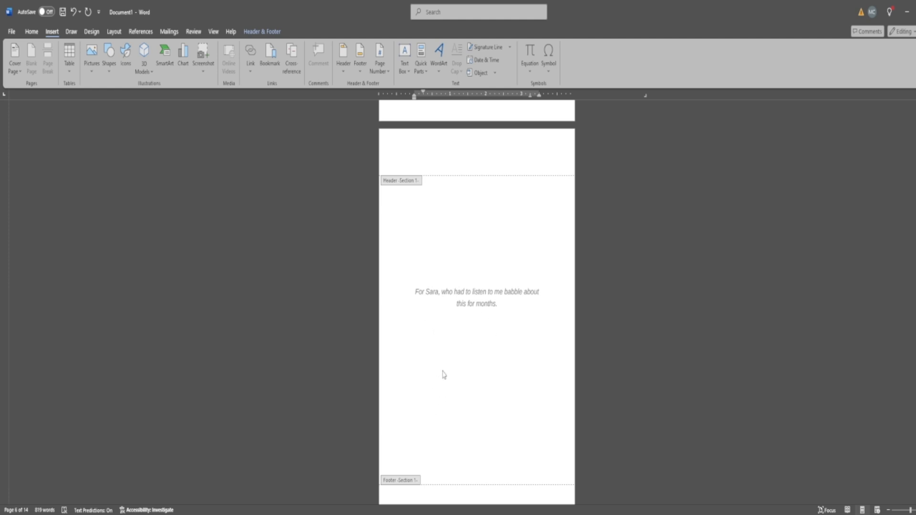
pyautogui.scroll(-15, 465, 420)
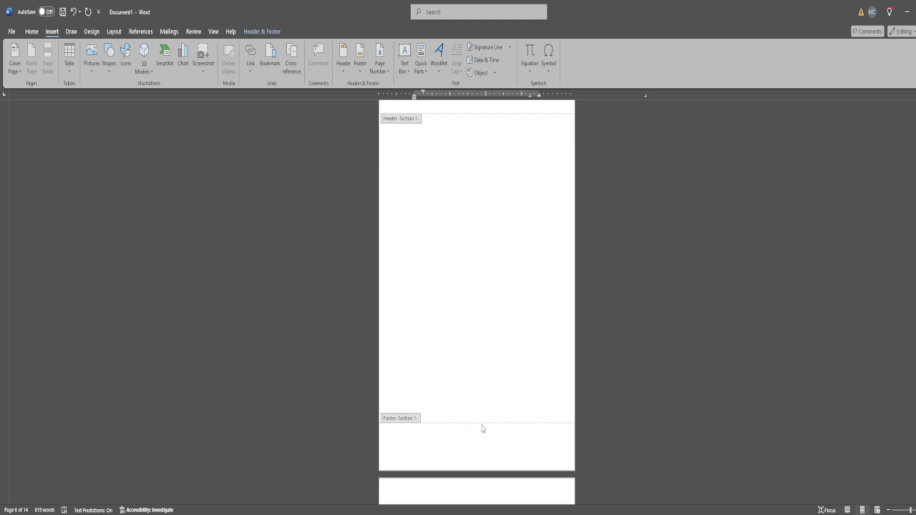
pyautogui.scroll(-12, 504, 431)
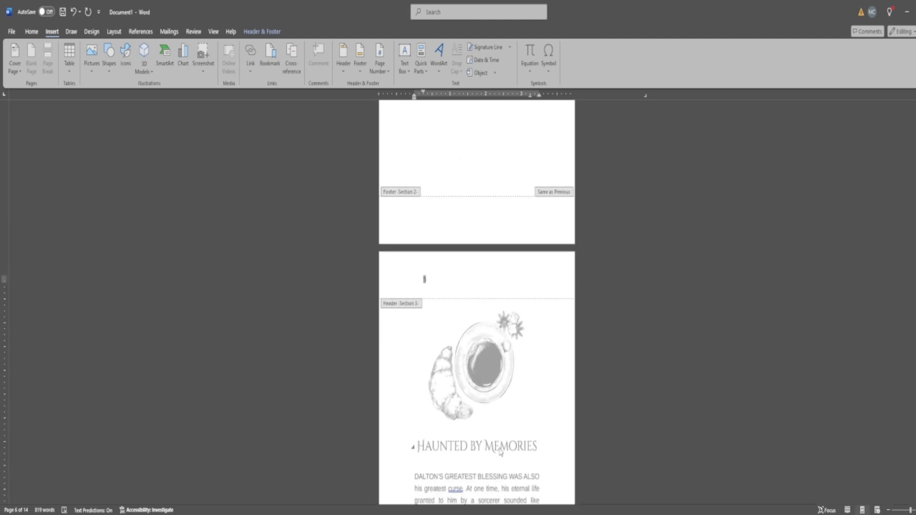
pyautogui.scroll(-8, 523, 411)
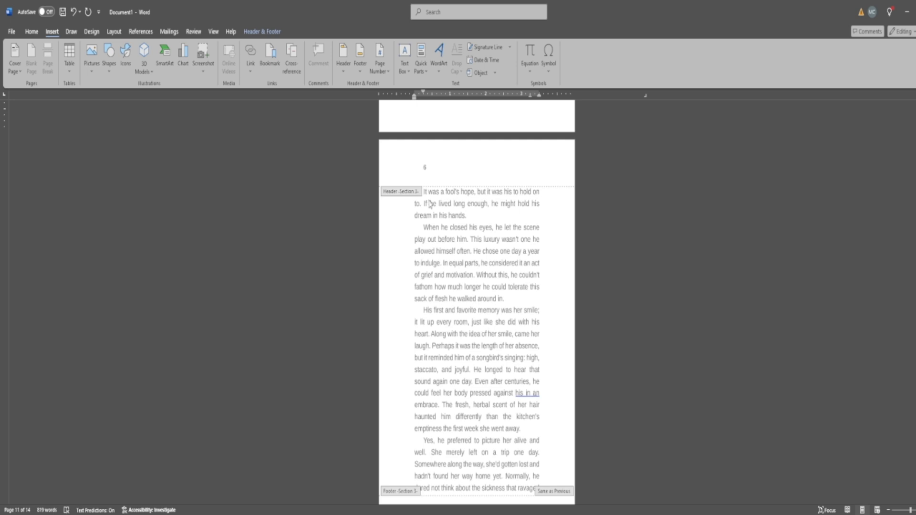
pyautogui.scroll(2, 426, 321)
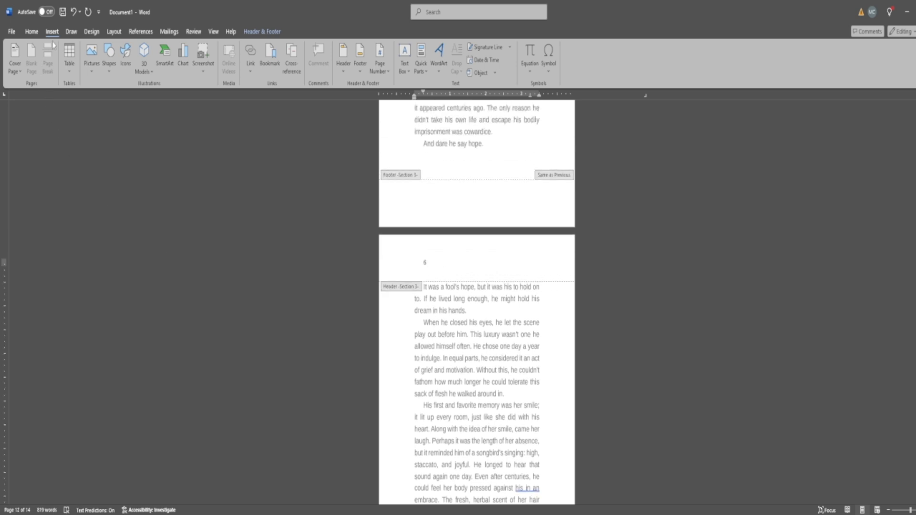
pyautogui.click(343, 69)
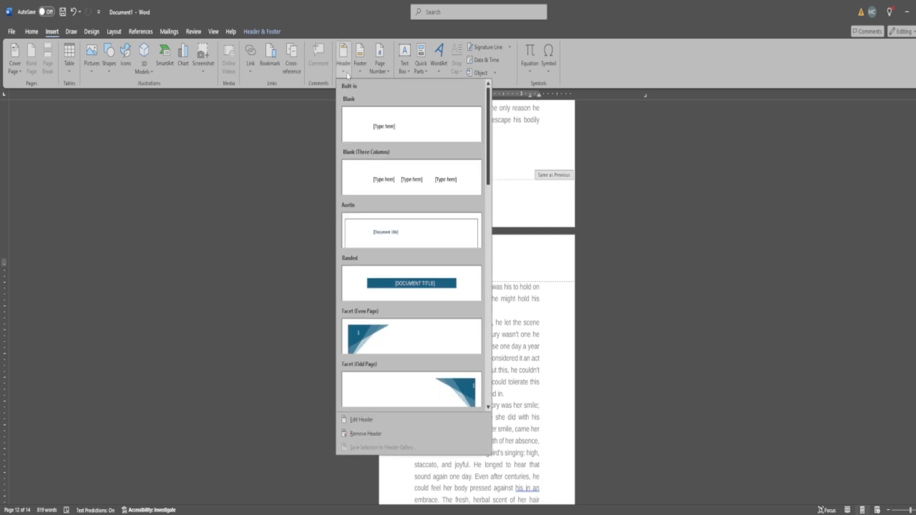
pyautogui.click(355, 422)
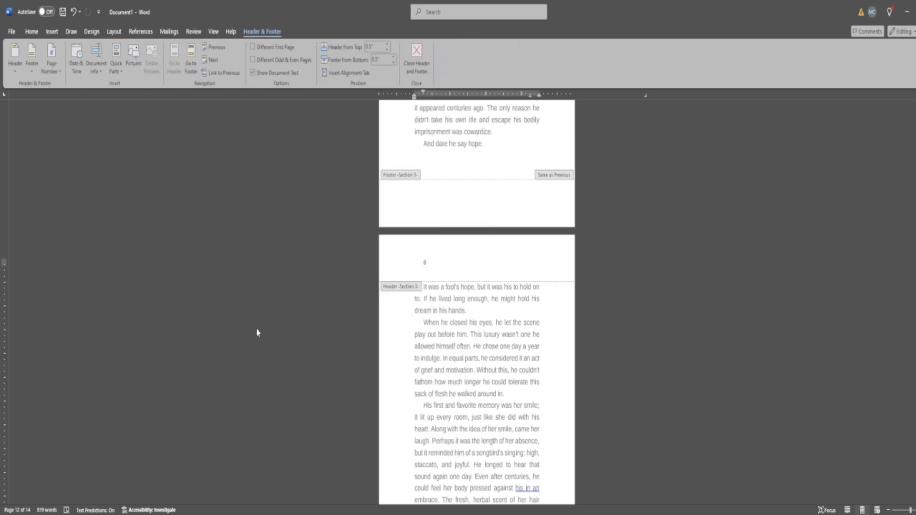
pyautogui.click(253, 48)
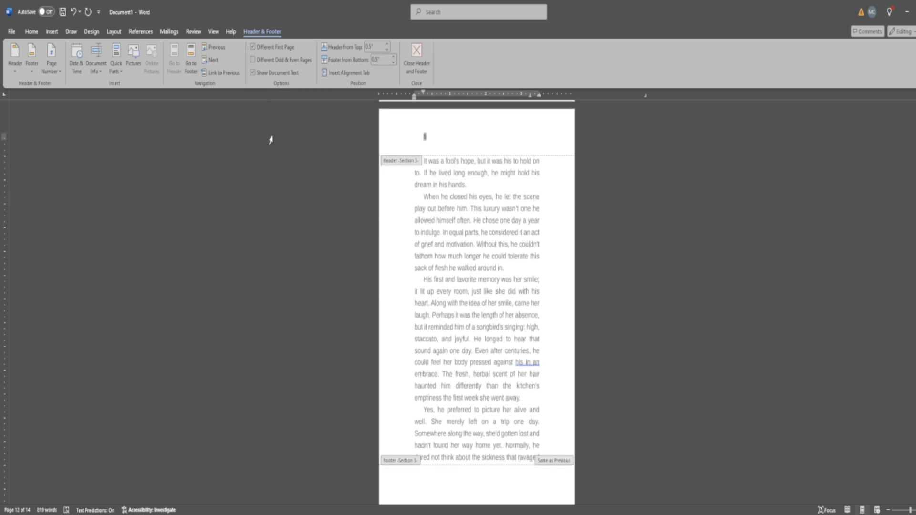
pyautogui.click(252, 60)
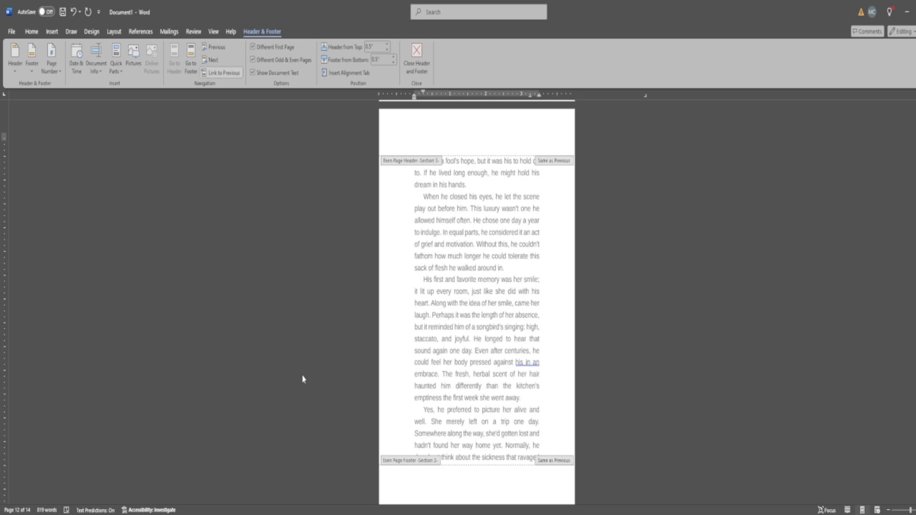
# Step: Insert a Plain Number 1 page number at the top of the page in the Section 3 even-page header
pyautogui.scroll(1, 562, 383)
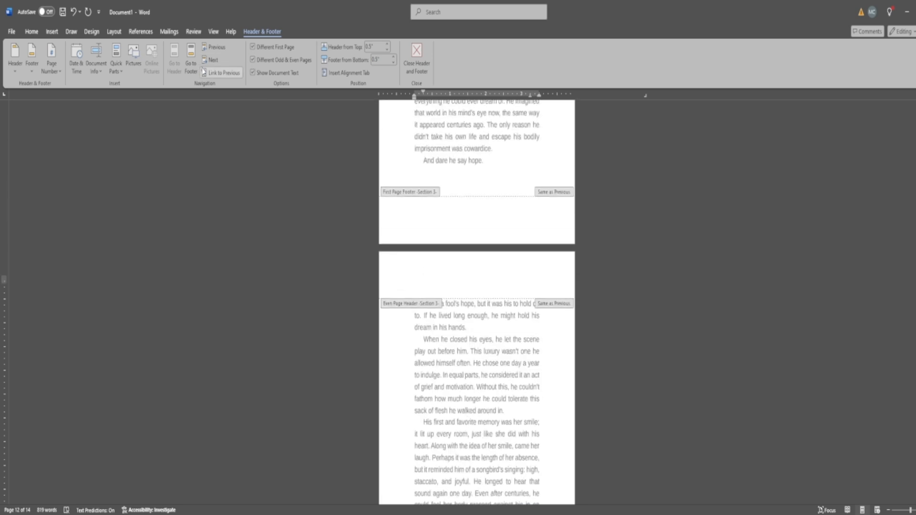
pyautogui.scroll(15, 477, 313)
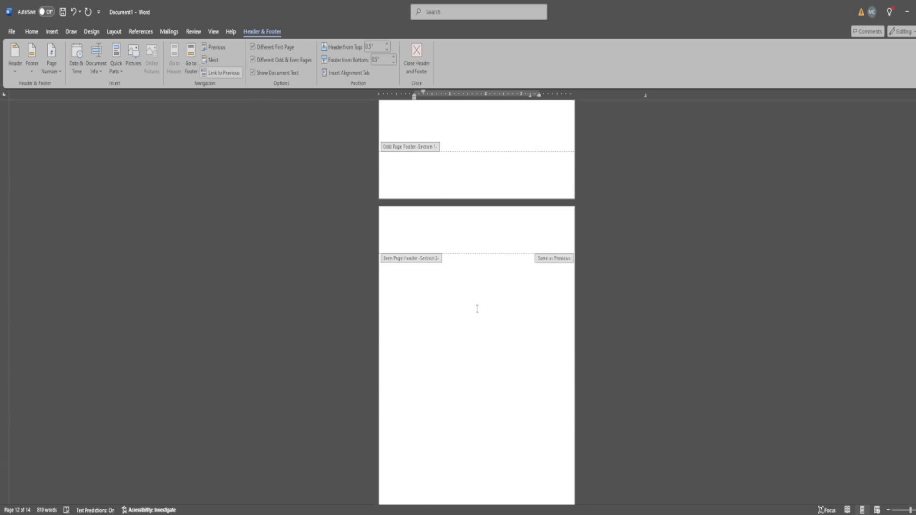
pyautogui.scroll(-15, 487, 313)
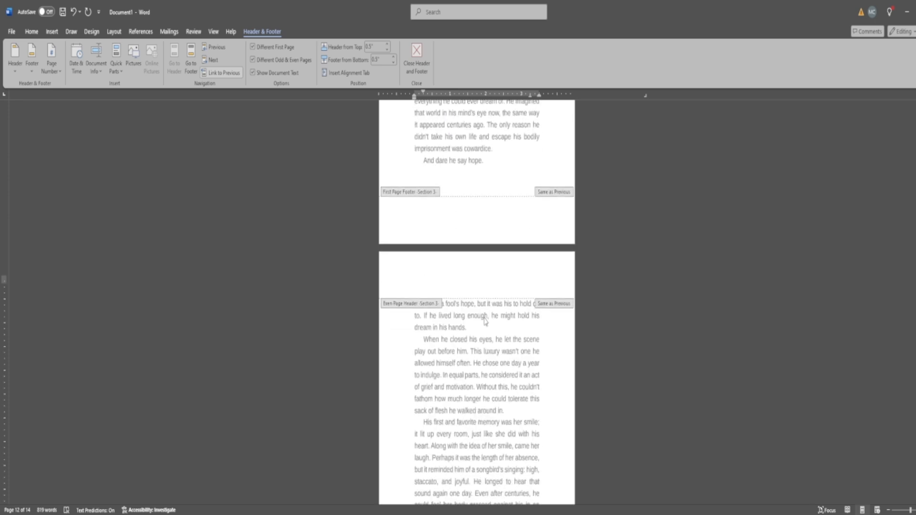
pyautogui.click(51, 56)
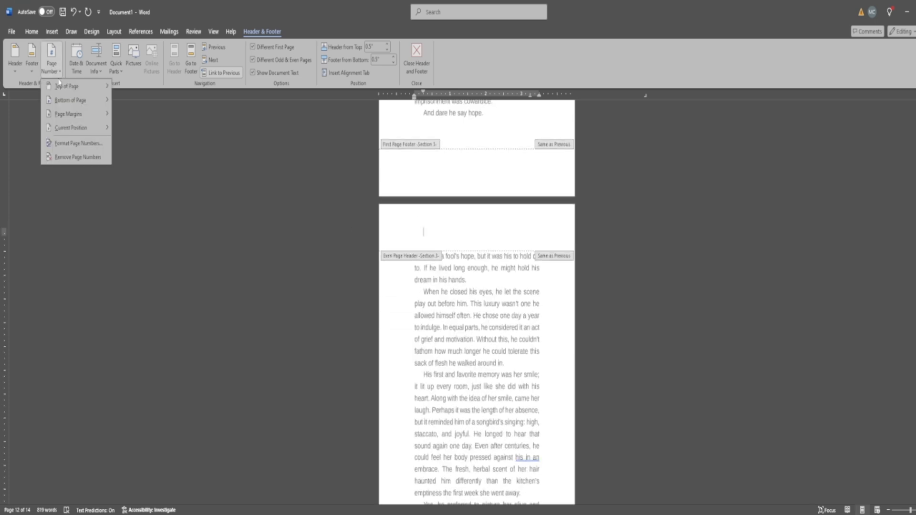
pyautogui.moveTo(75, 87)
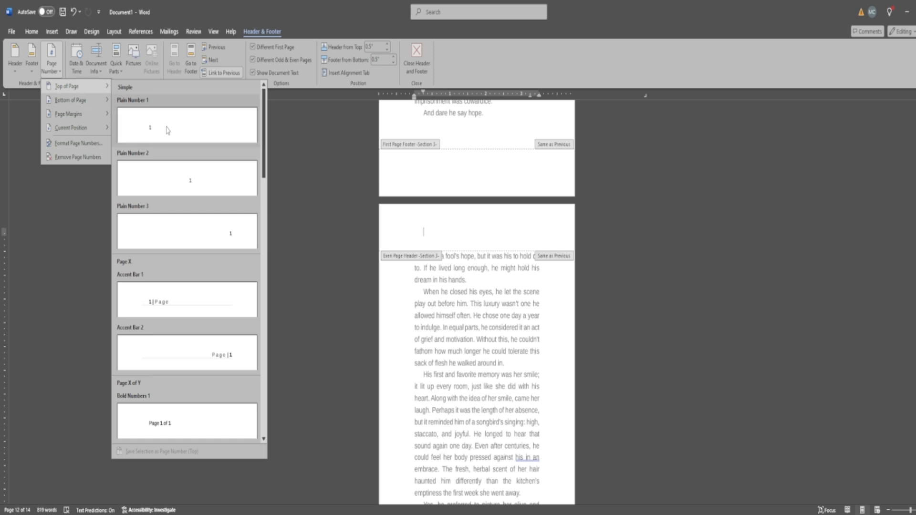
pyautogui.click(168, 129)
# Step: Format the page number in the Section 3 even-page header with the Lora font at size 10
pyautogui.doubleClick(425, 232)
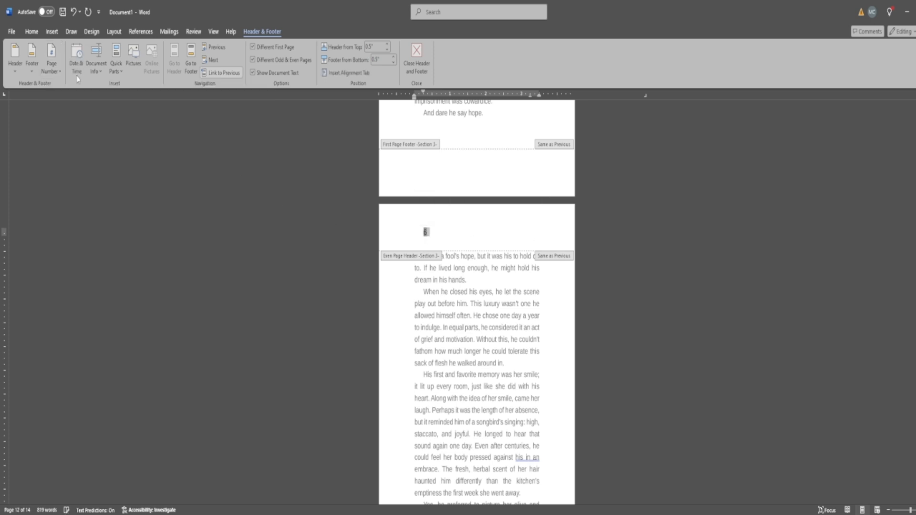
pyautogui.click(31, 31)
pyautogui.click(114, 50)
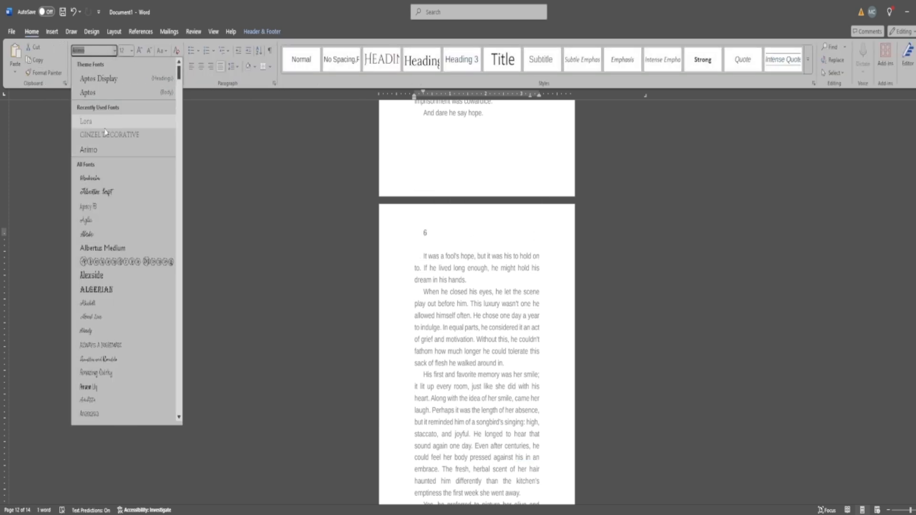
pyautogui.click(105, 122)
pyautogui.click(132, 51)
pyautogui.click(126, 93)
# Step: Delete the page number from the Section 2 even-page header
pyautogui.scroll(15, 433, 209)
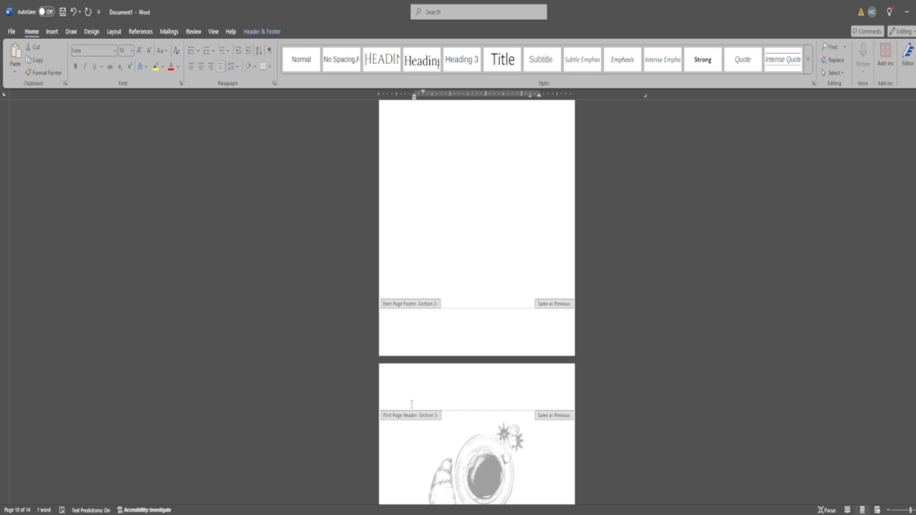
pyautogui.scroll(10, 407, 410)
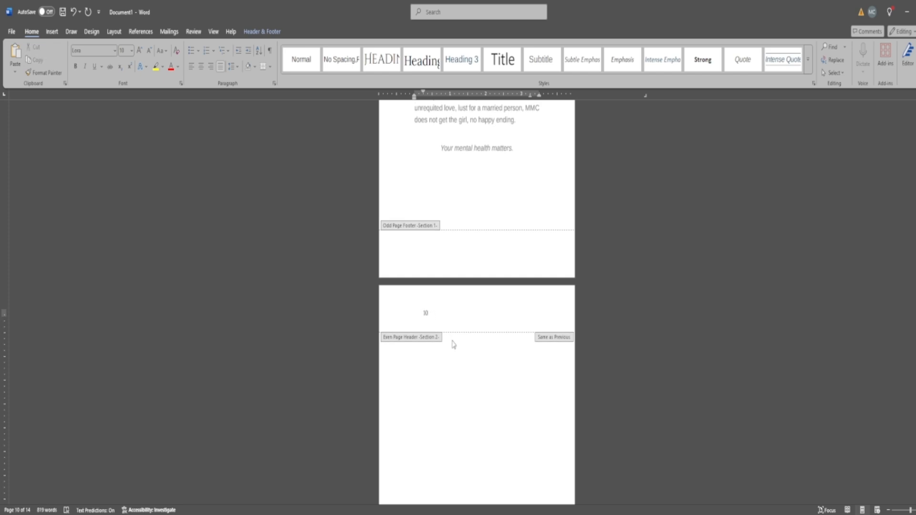
pyautogui.click(52, 32)
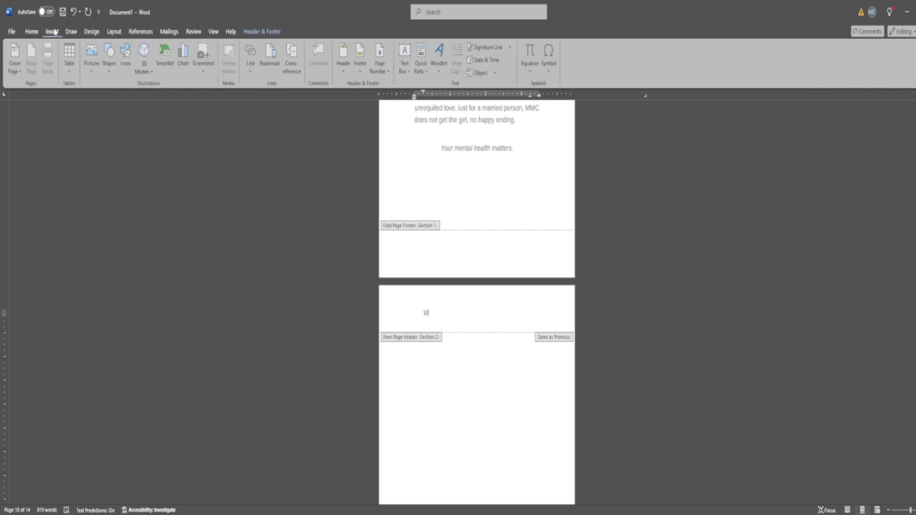
pyautogui.click(113, 32)
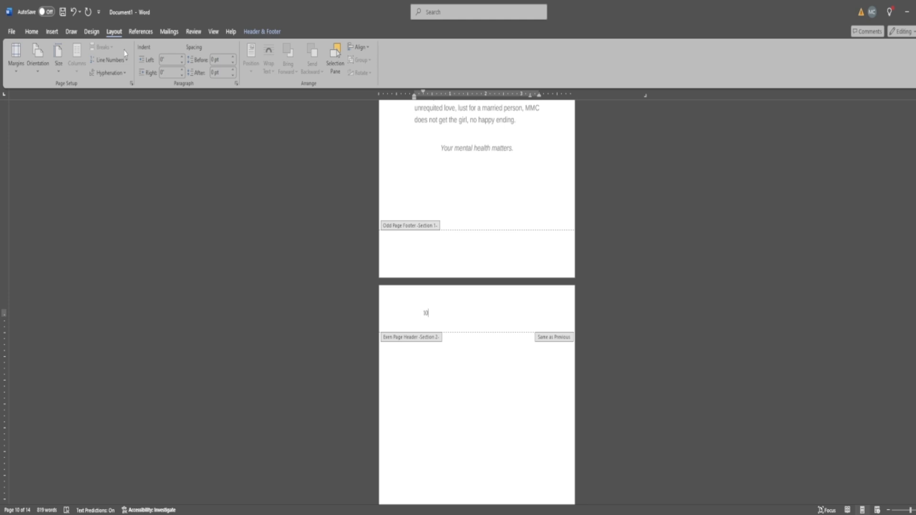
pyautogui.click(435, 321)
pyautogui.click(52, 32)
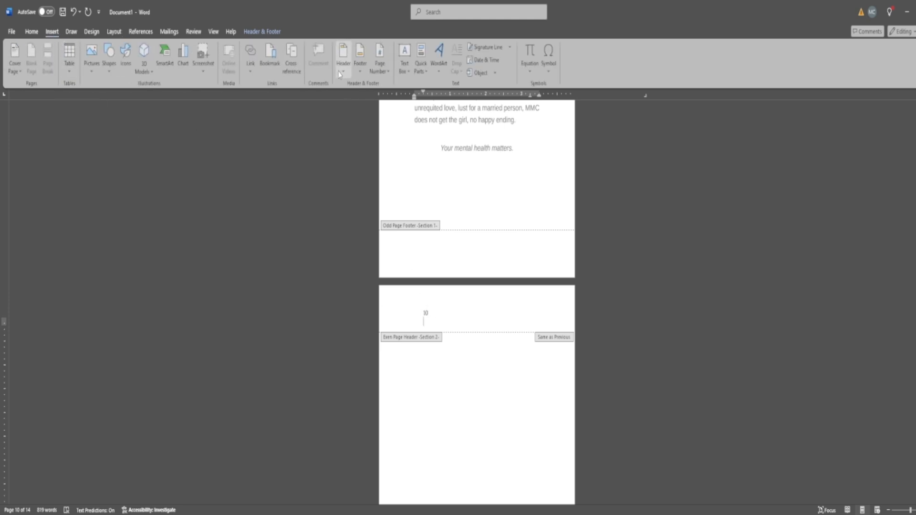
pyautogui.click(442, 313)
pyautogui.press('BackSpace')
pyautogui.press('BackSpace')
pyautogui.scroll(-10, 443, 323)
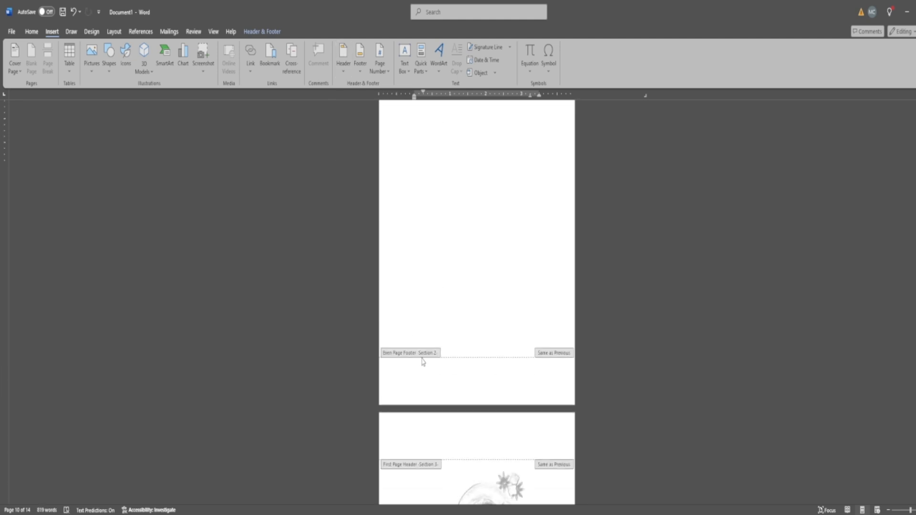
# Step: Unlink the Section 2 even-page header from the previous section
pyautogui.scroll(10, 428, 371)
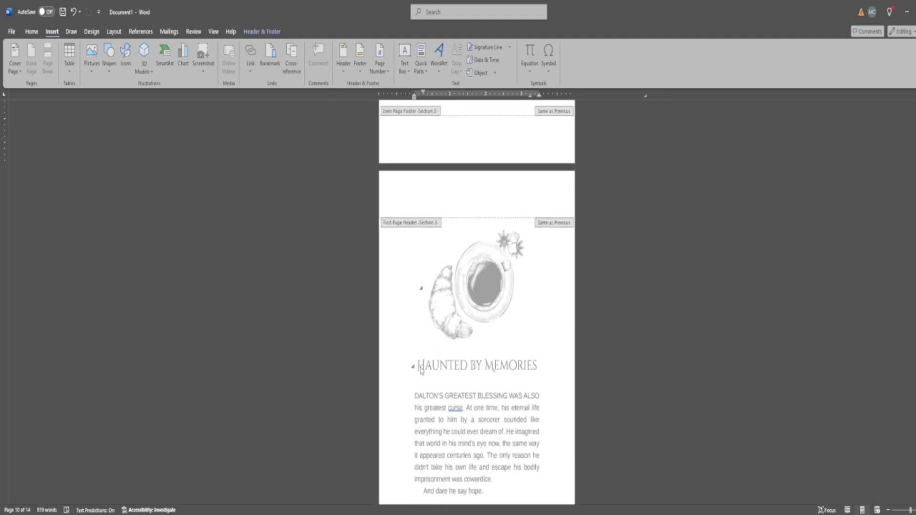
pyautogui.scroll(4, 420, 334)
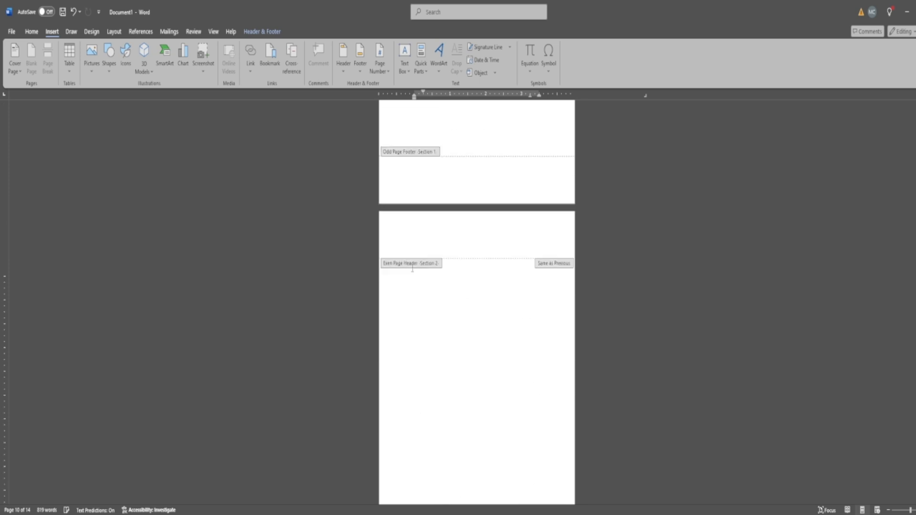
pyautogui.click(342, 70)
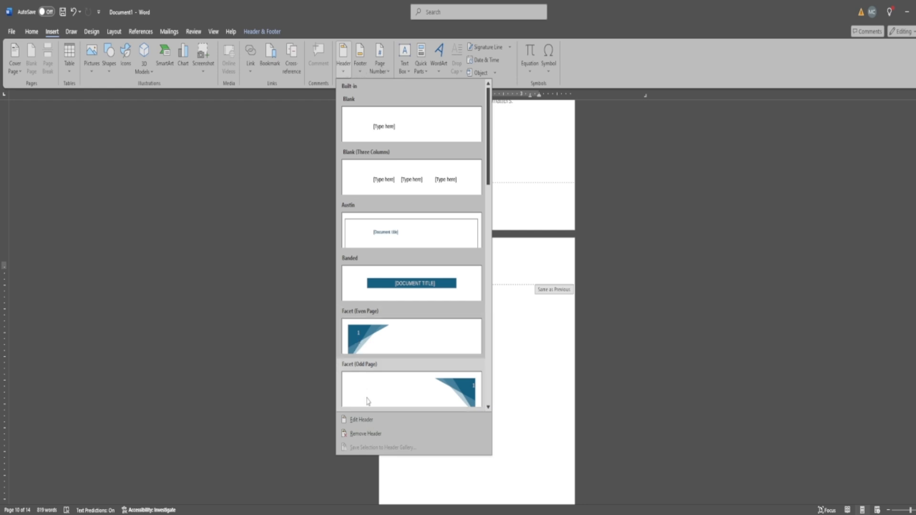
pyautogui.click(362, 420)
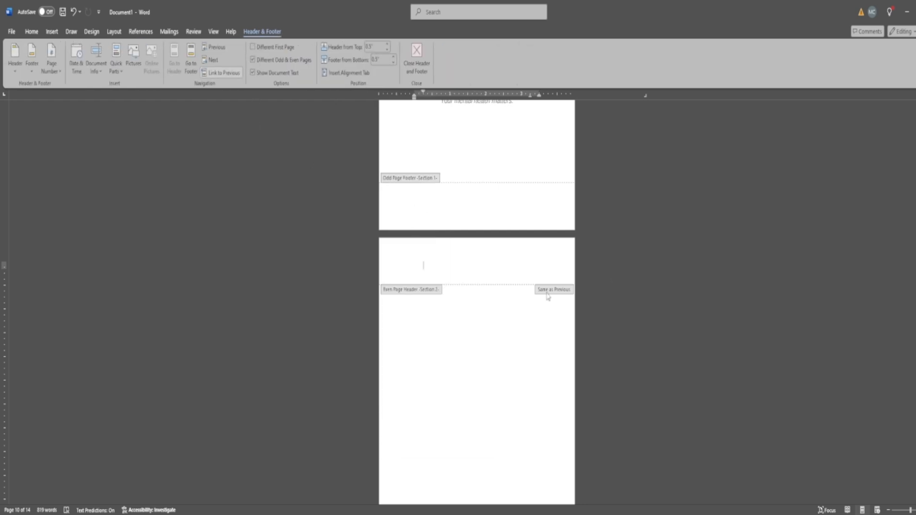
pyautogui.click(213, 47)
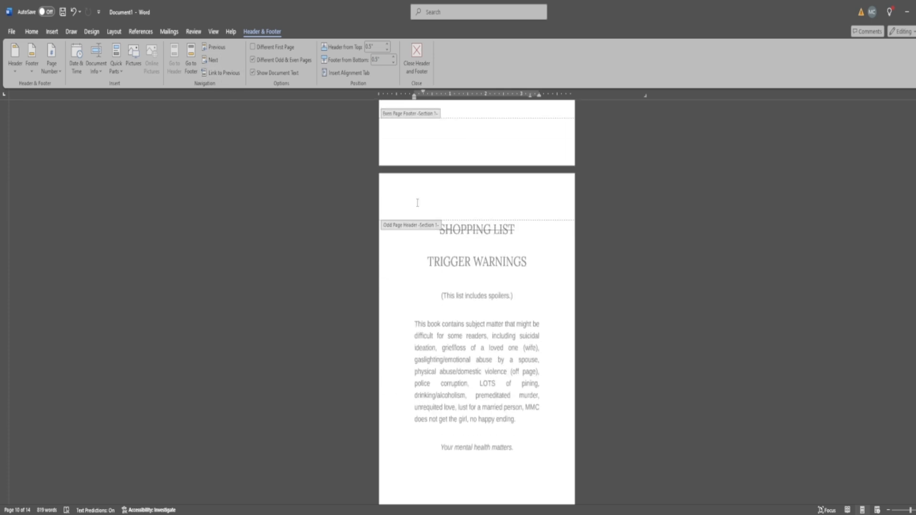
# Step: Unlink the Section 3 first-page header from the previous section and move on to the section's even-page header
pyautogui.scroll(-10, 482, 325)
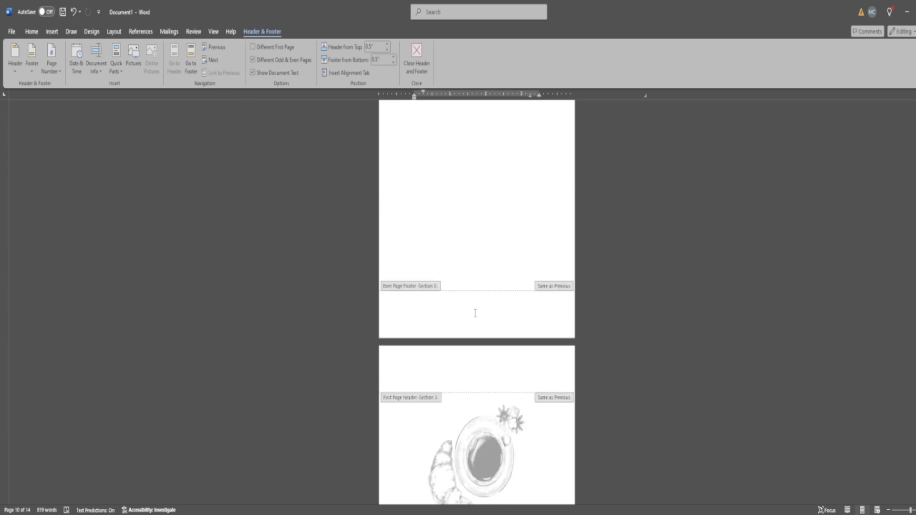
pyautogui.scroll(-1, 433, 282)
pyautogui.click(414, 197)
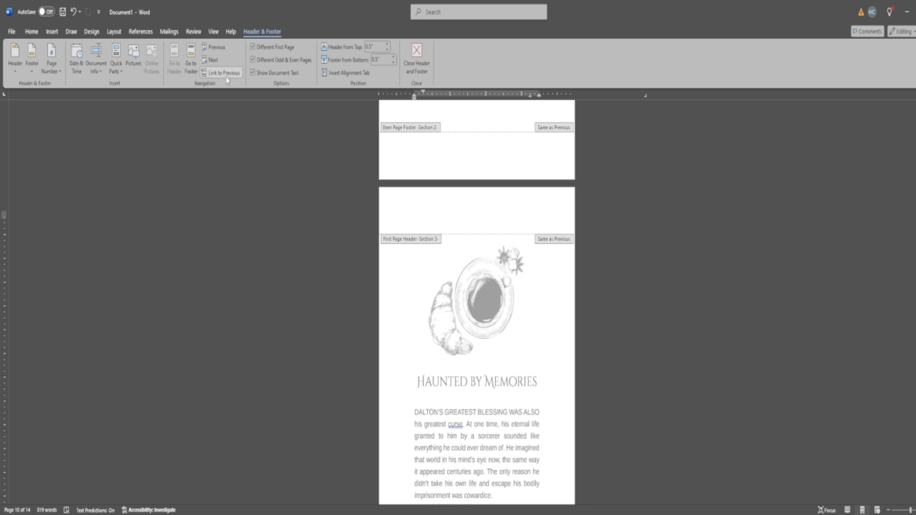
pyautogui.click(224, 73)
pyautogui.click(214, 60)
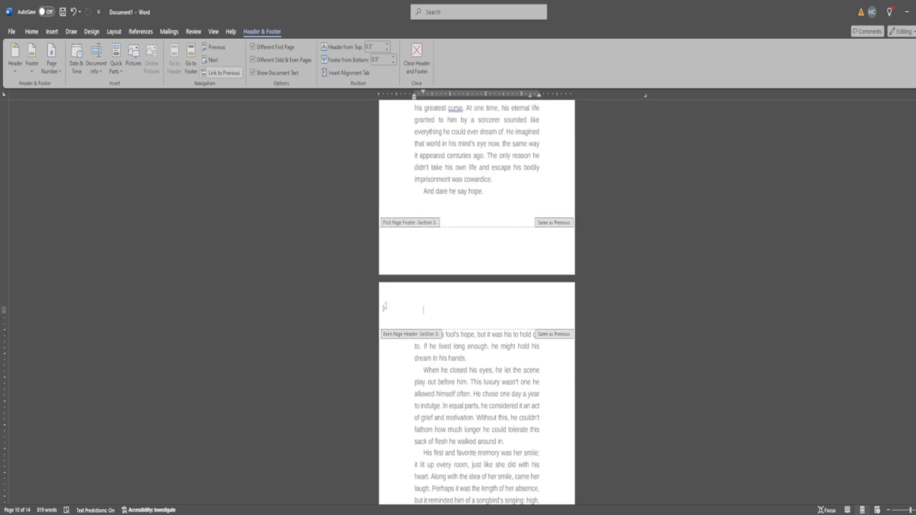
# Step: Insert a Plain Number 1 page number at the top of the page in the Section 3 even-page header
pyautogui.click(52, 62)
pyautogui.moveTo(71, 87)
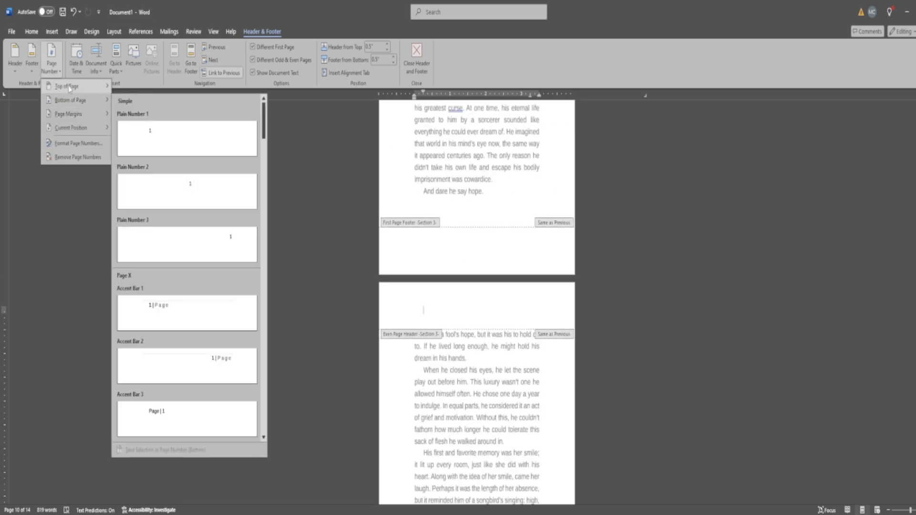
pyautogui.click(172, 127)
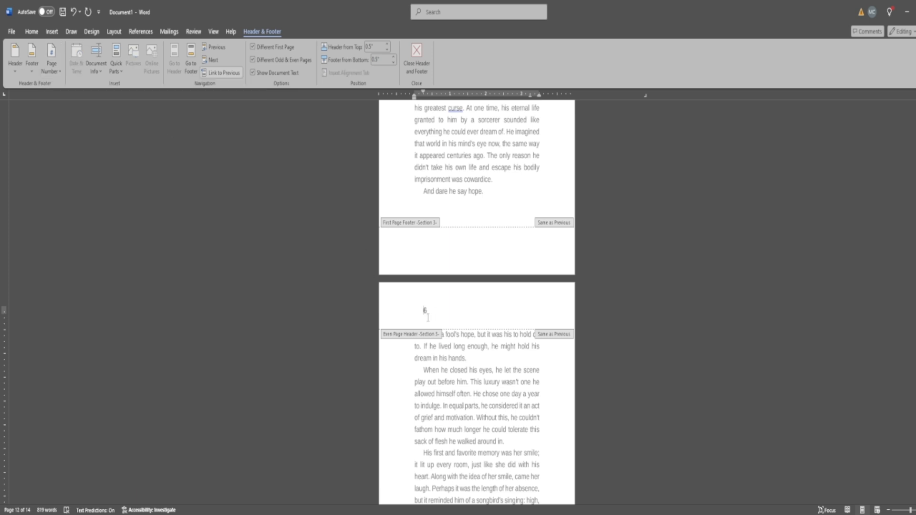
# Step: Set the new page number in the Section 3 even-page header to the Lora font at size 10
pyautogui.click(31, 31)
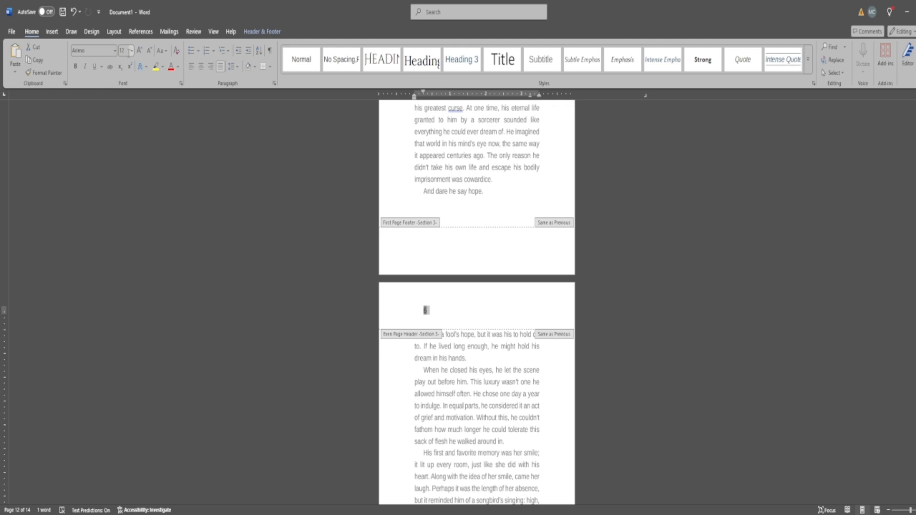
pyautogui.click(132, 50)
pyautogui.click(127, 89)
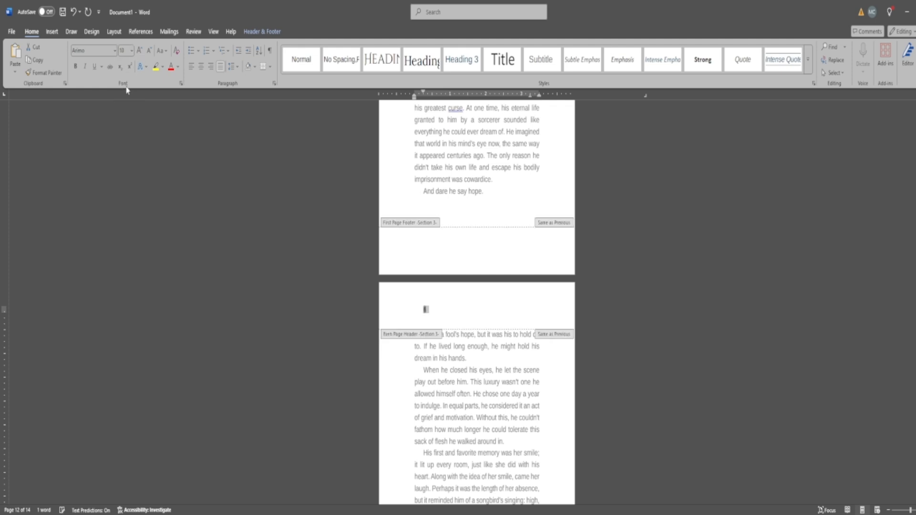
pyautogui.click(114, 51)
pyautogui.click(95, 123)
pyautogui.click(442, 306)
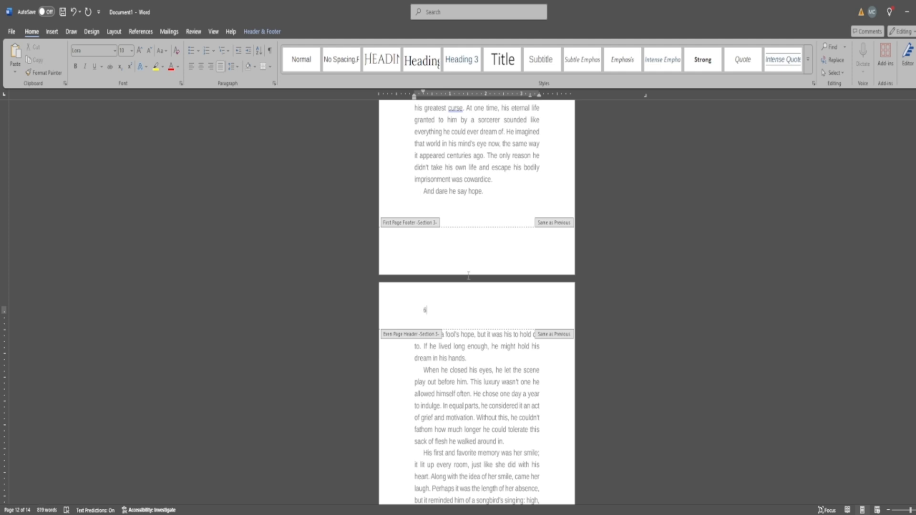
pyautogui.scroll(-10, 505, 373)
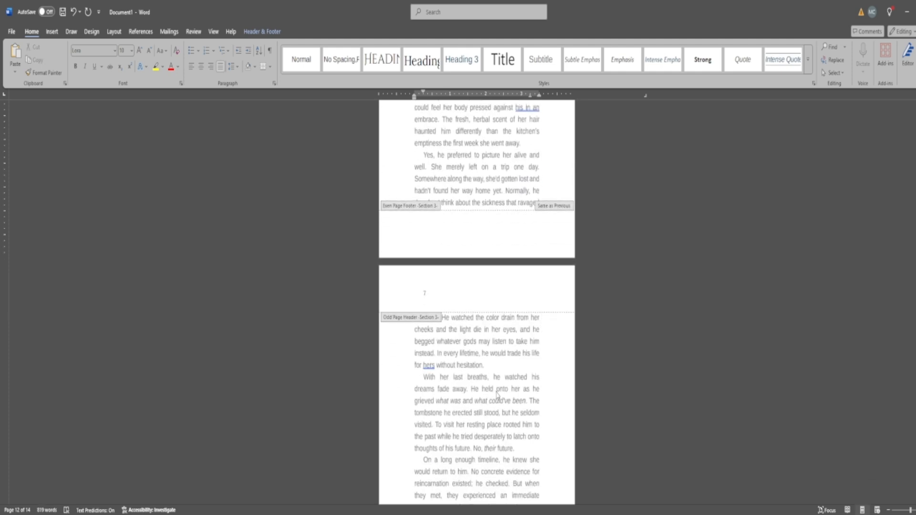
# Step: Try deleting the page number from the Section 2 even-page header, and undo the deletion
pyautogui.scroll(6, 509, 390)
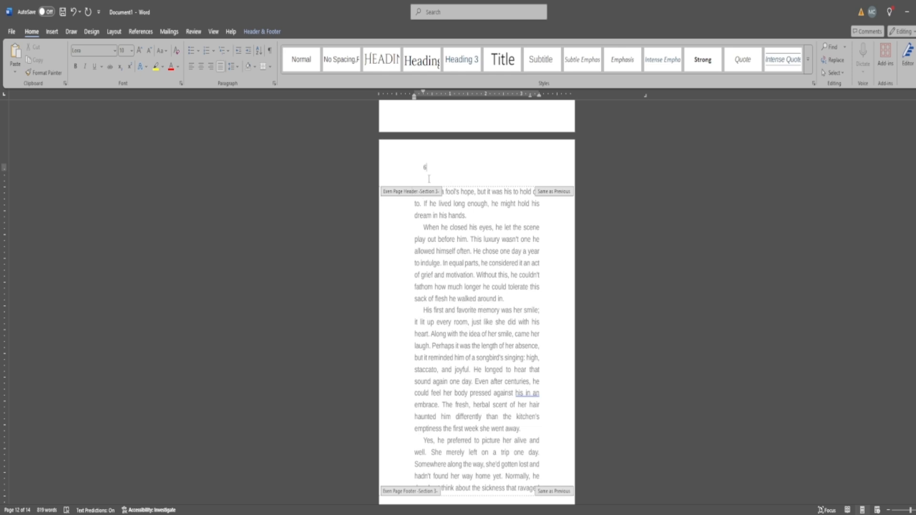
pyautogui.scroll(8, 414, 191)
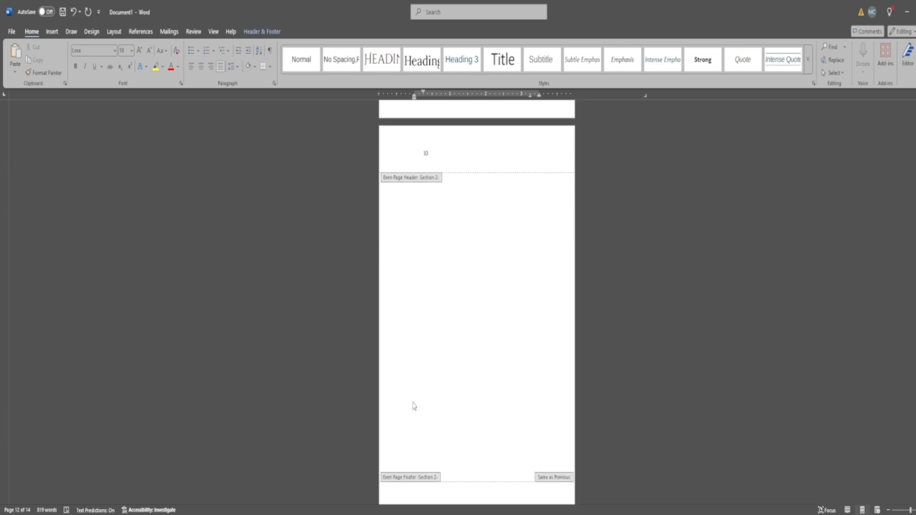
pyautogui.scroll(1, 435, 204)
pyautogui.press('BackSpace')
pyautogui.press('BackSpace')
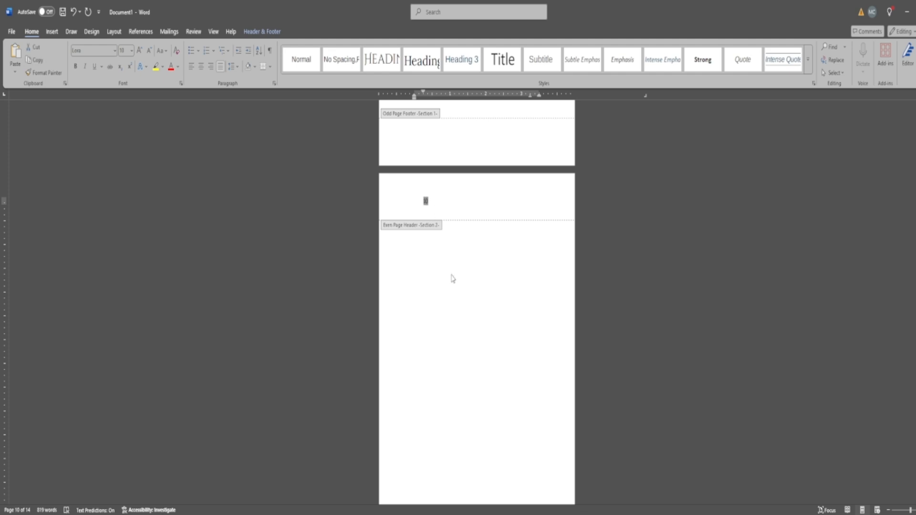
pyautogui.scroll(1, 456, 298)
pyautogui.scroll(-10, 453, 293)
pyautogui.scroll(-7, 457, 312)
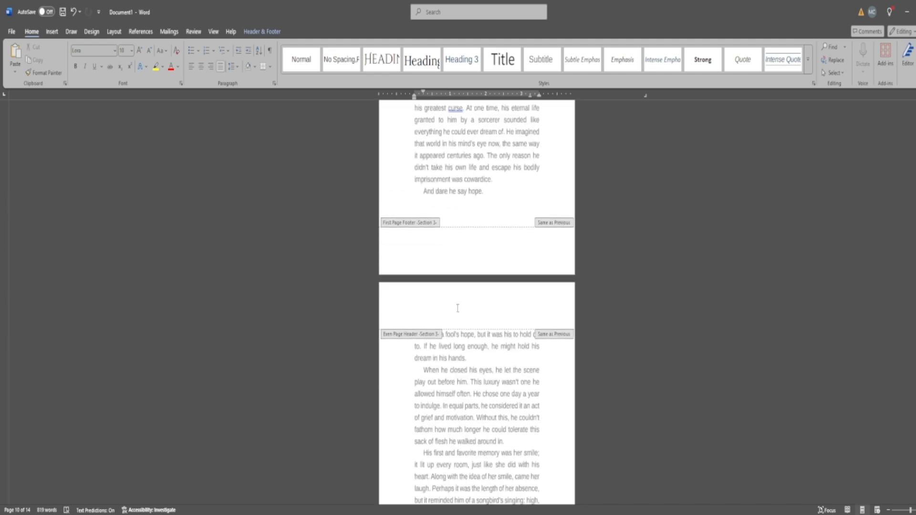
pyautogui.click(425, 214)
pyautogui.write('6')
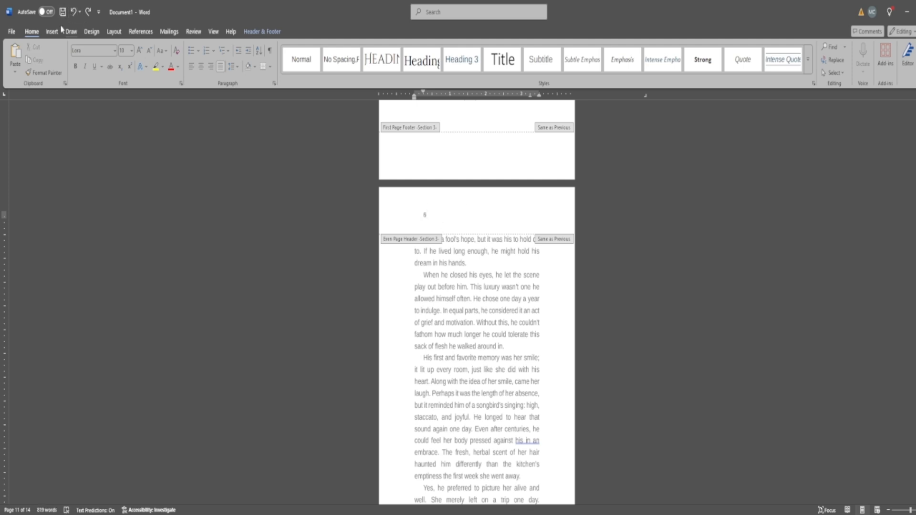
# Step: Unlink the Section 3 even-page header from the previous section
pyautogui.click(53, 32)
pyautogui.click(114, 32)
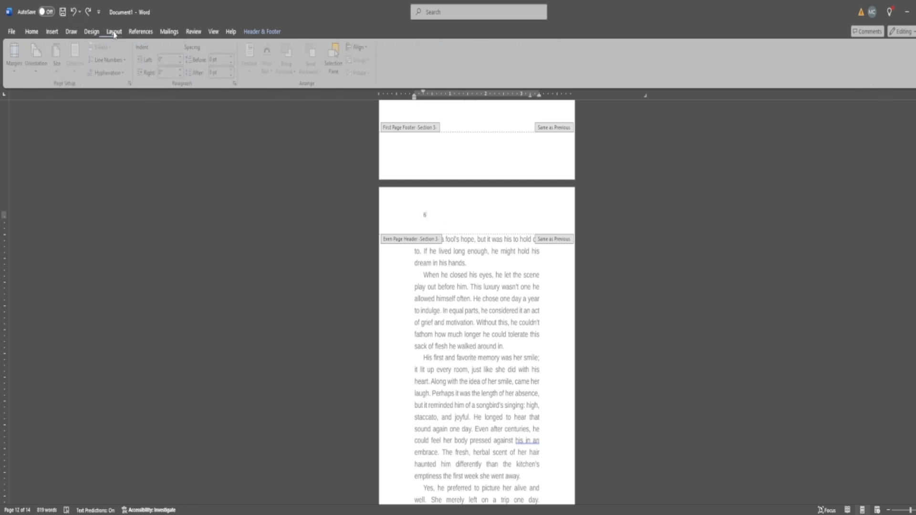
pyautogui.click(52, 32)
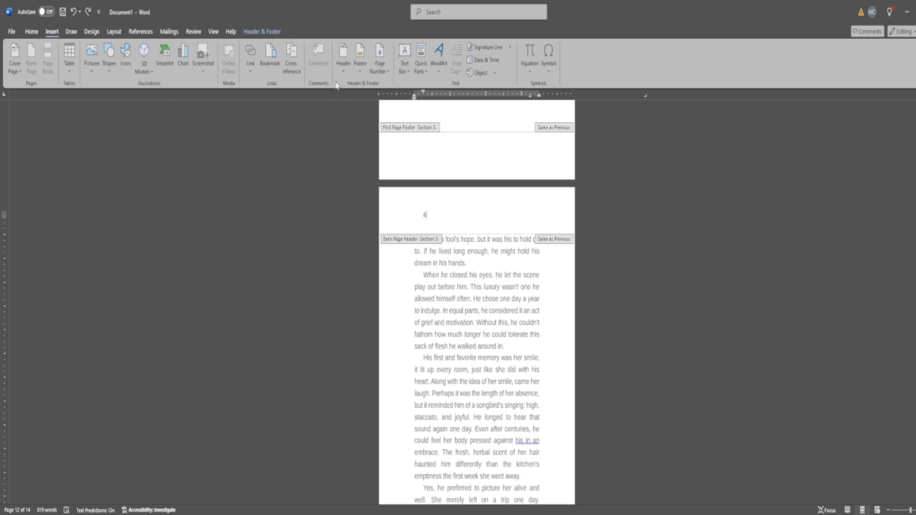
pyautogui.click(343, 58)
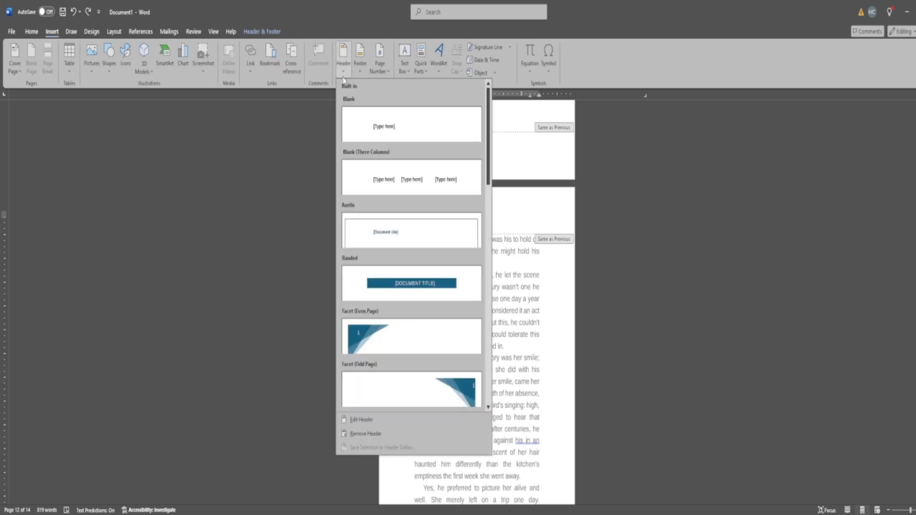
pyautogui.click(361, 419)
pyautogui.click(222, 71)
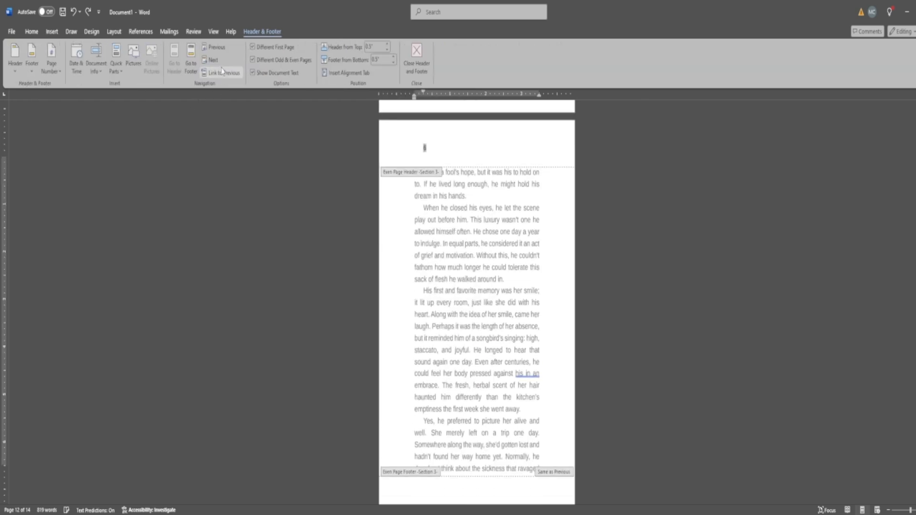
pyautogui.scroll(4, 312, 188)
pyautogui.scroll(10, 435, 289)
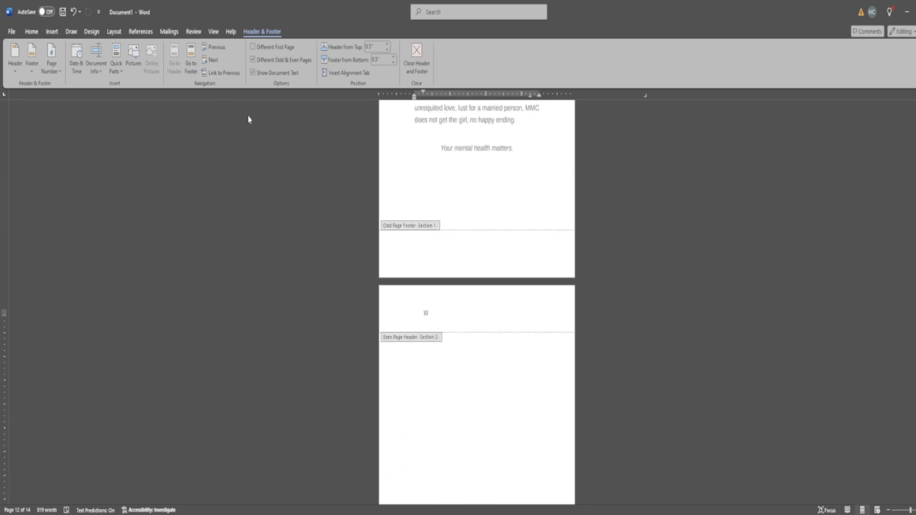
pyautogui.scroll(8, 433, 354)
pyautogui.scroll(-3, 440, 393)
pyautogui.scroll(-6, 440, 392)
pyautogui.scroll(-3, 443, 353)
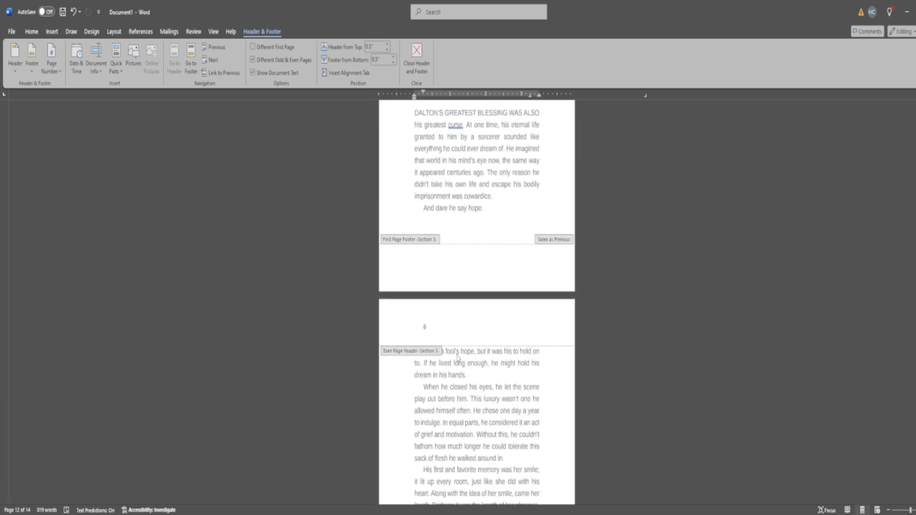
# Step: Add a vertical bar and the author's name in capitals after the page number in the Section 3 even-page header, and remove the line's first-line indent
pyautogui.click(424, 328)
pyautogui.click(32, 32)
pyautogui.click(447, 327)
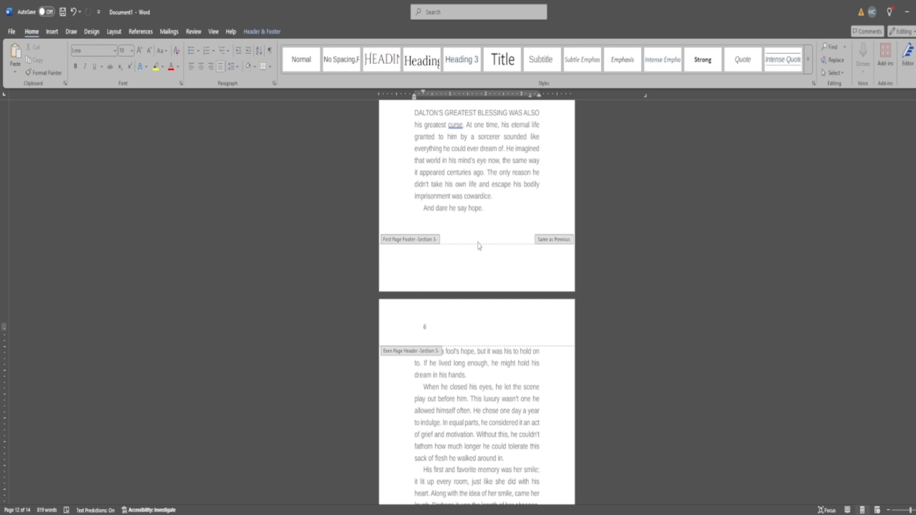
pyautogui.click(51, 32)
pyautogui.click(552, 61)
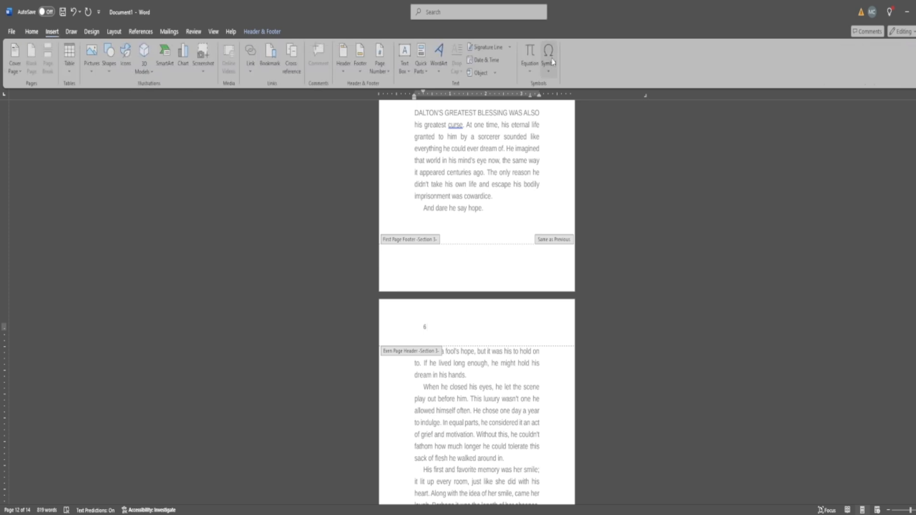
pyautogui.click(550, 89)
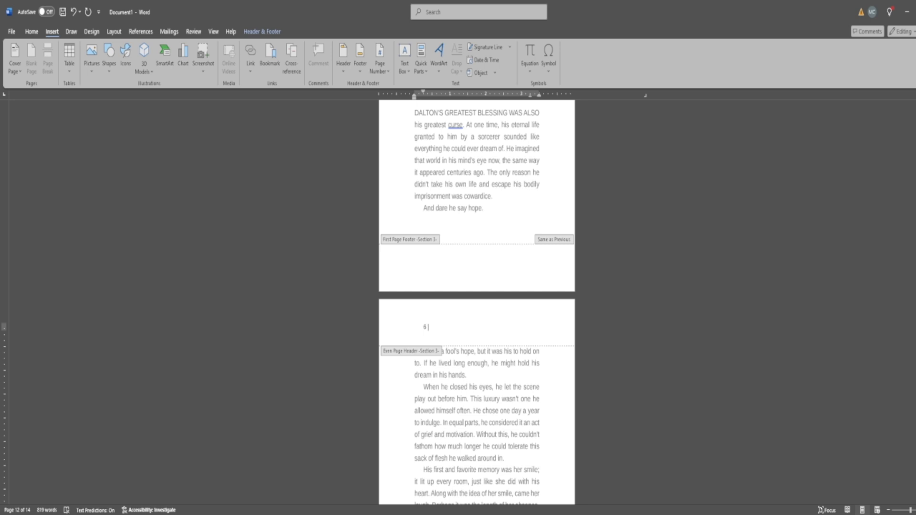
pyautogui.write('MARIA CAIAZZA')
pyautogui.press('Left')
pyautogui.moveTo(424, 93); pyautogui.dragTo(415, 95)
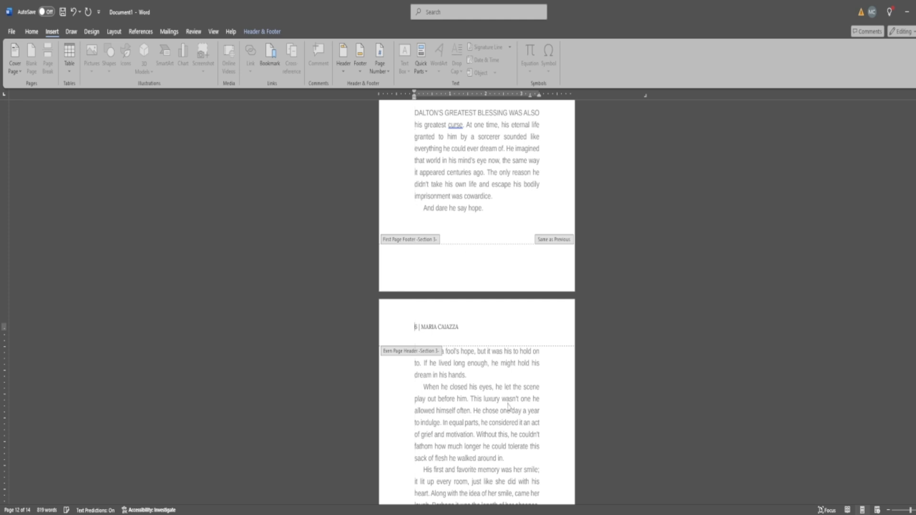
# Step: Right-align the page number in the Section 3 odd-page header
pyautogui.scroll(-10, 456, 316)
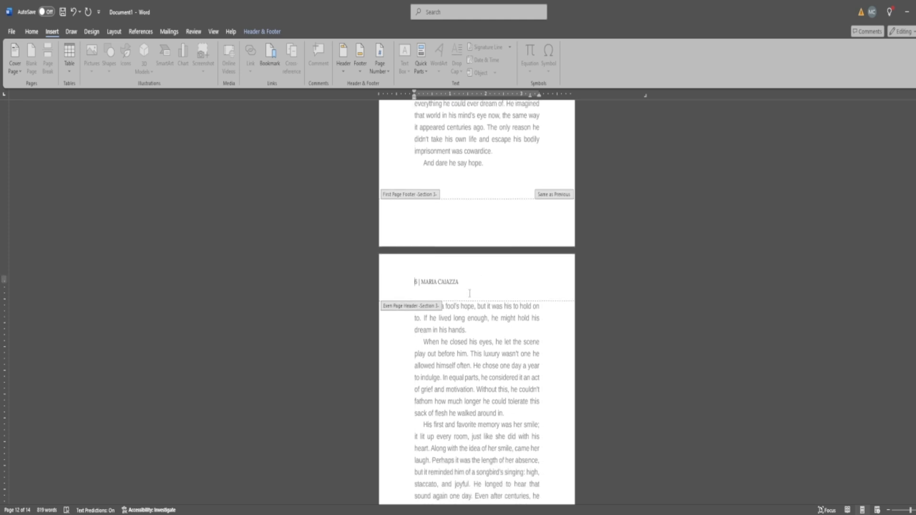
pyautogui.click(422, 358)
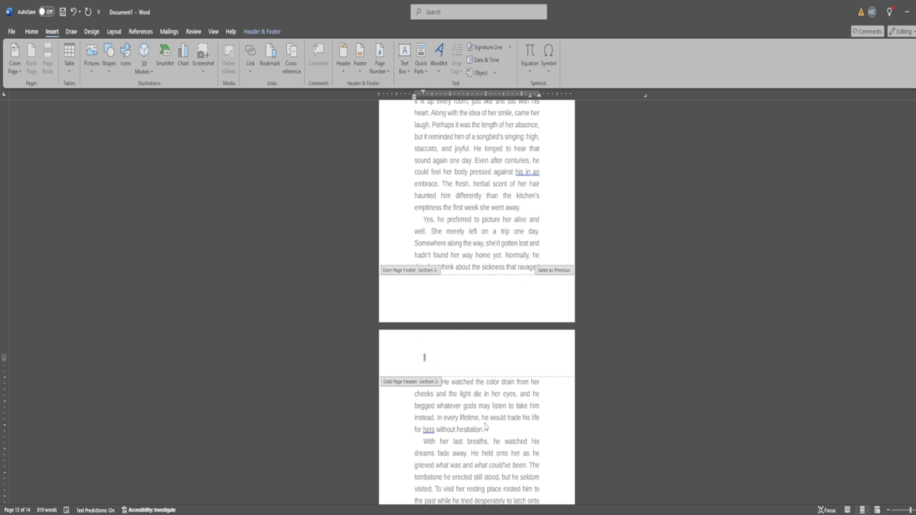
pyautogui.click(32, 32)
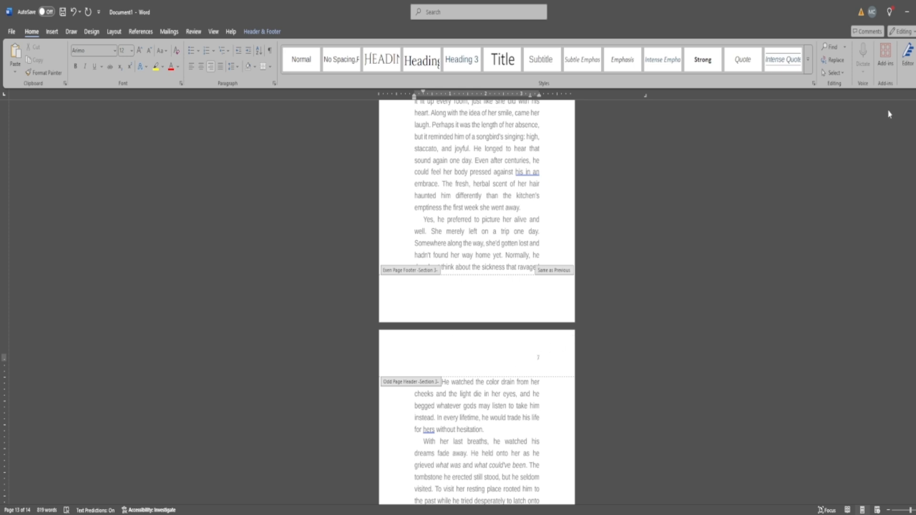
# Step: Add the book title "BE STILL MY UNDYING HEART" and a vertical bar before the page number in the Section 3 odd-page header
pyautogui.click(52, 32)
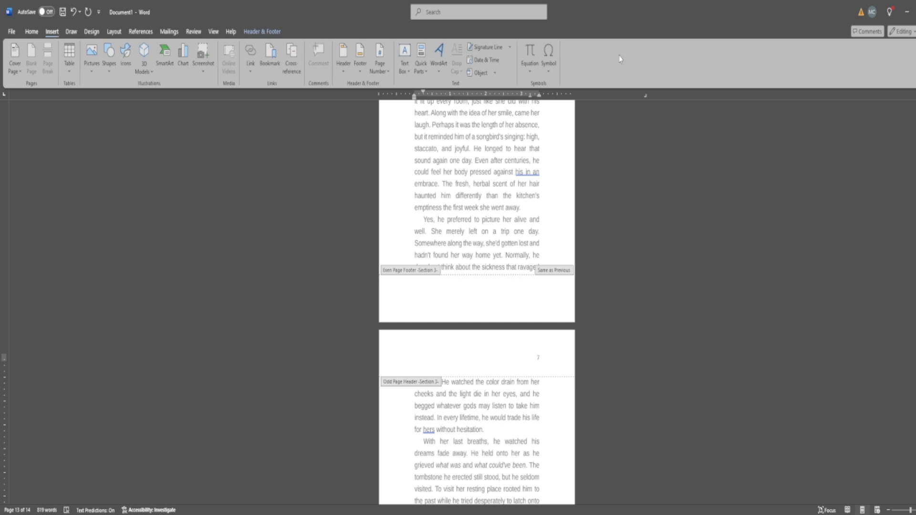
pyautogui.click(551, 74)
pyautogui.click(548, 88)
pyautogui.scroll(4, 648, 389)
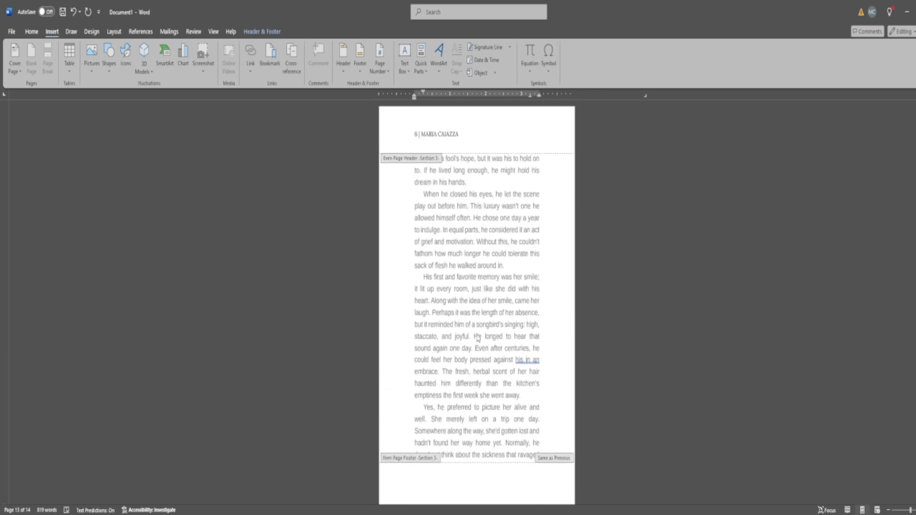
pyautogui.scroll(-4, 590, 340)
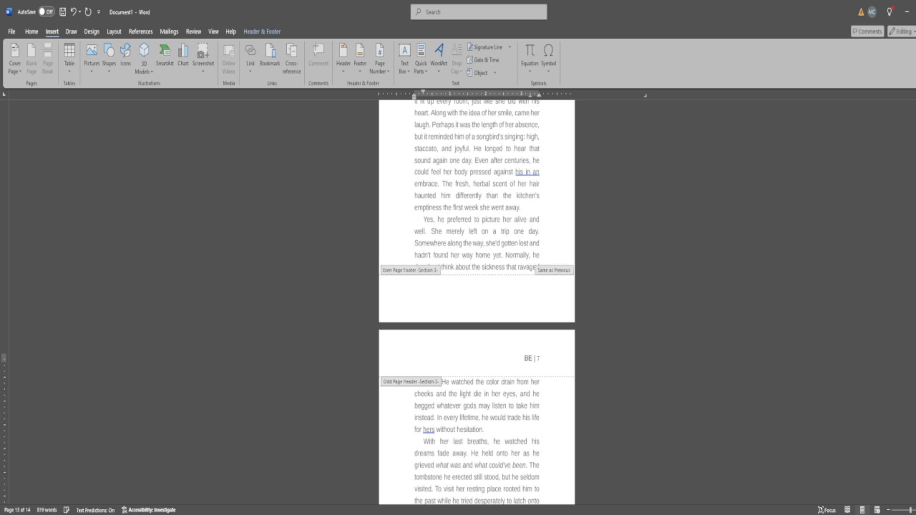
pyautogui.write('STILL MY UNDYING HEART')
# Step: Set the whole Section 3 odd-page header line to the Lora font at size 10
pyautogui.moveTo(542, 358); pyautogui.dragTo(444, 358)
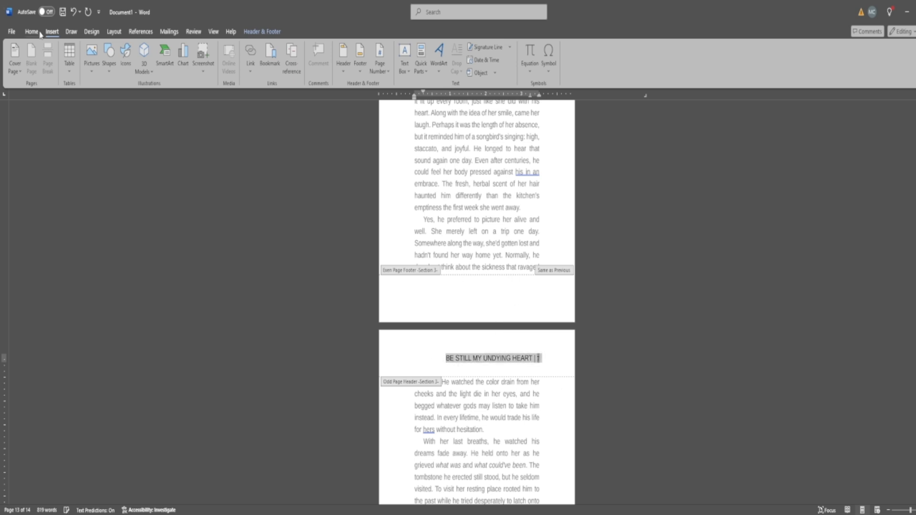
pyautogui.click(31, 31)
pyautogui.click(115, 51)
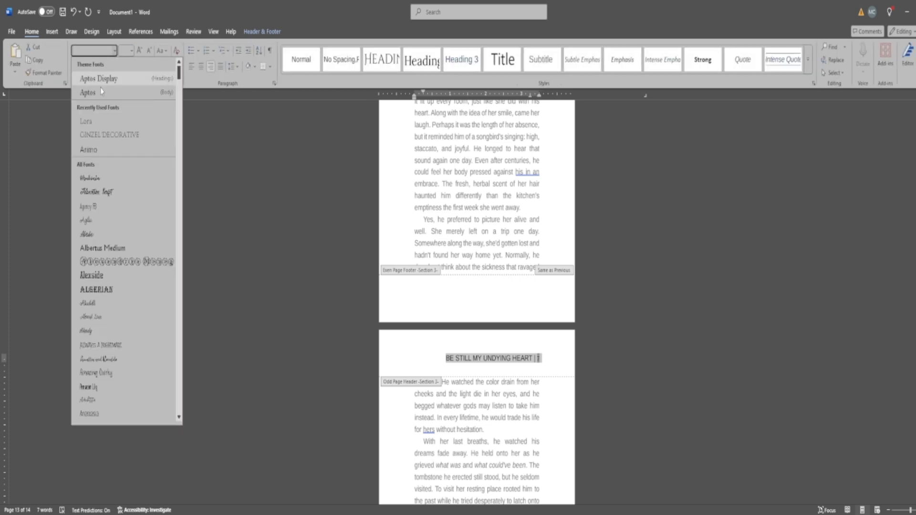
pyautogui.click(98, 120)
pyautogui.click(131, 50)
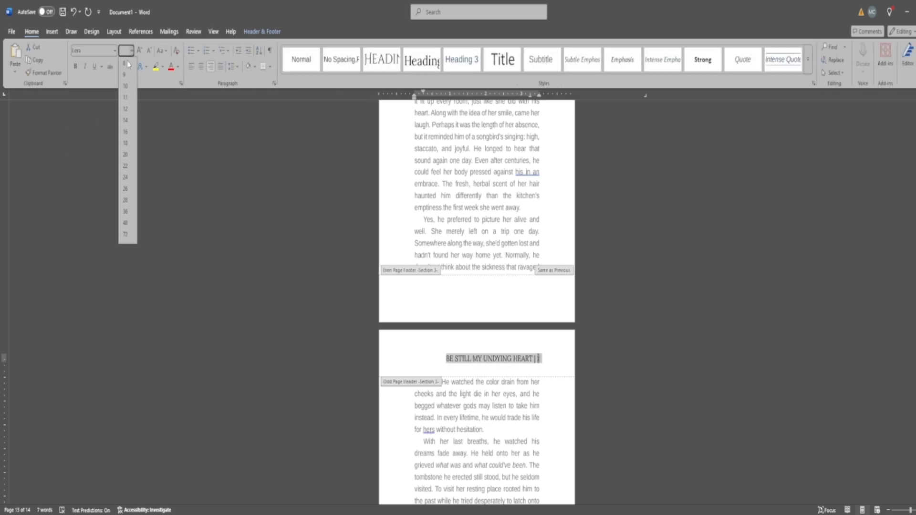
pyautogui.click(125, 86)
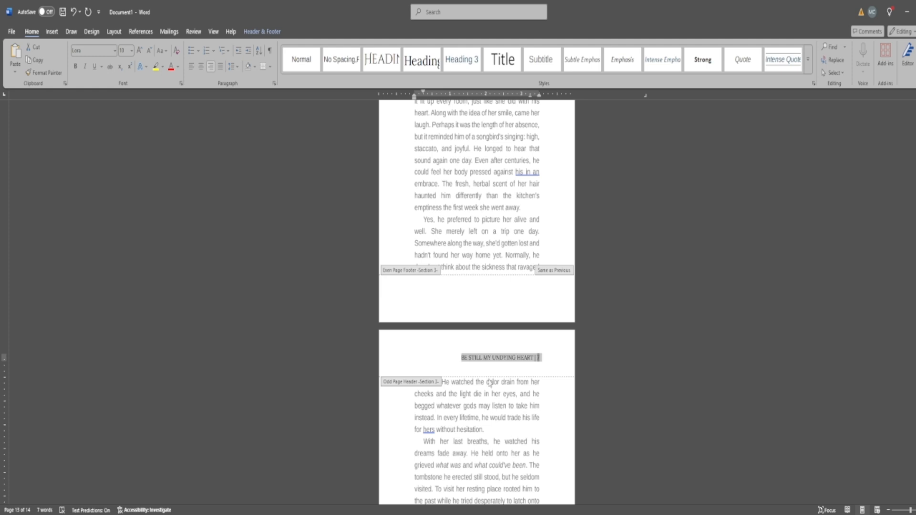
# Step: Check the font and size of the Section 3 even-page header line, and close header editing
pyautogui.scroll(6, 497, 406)
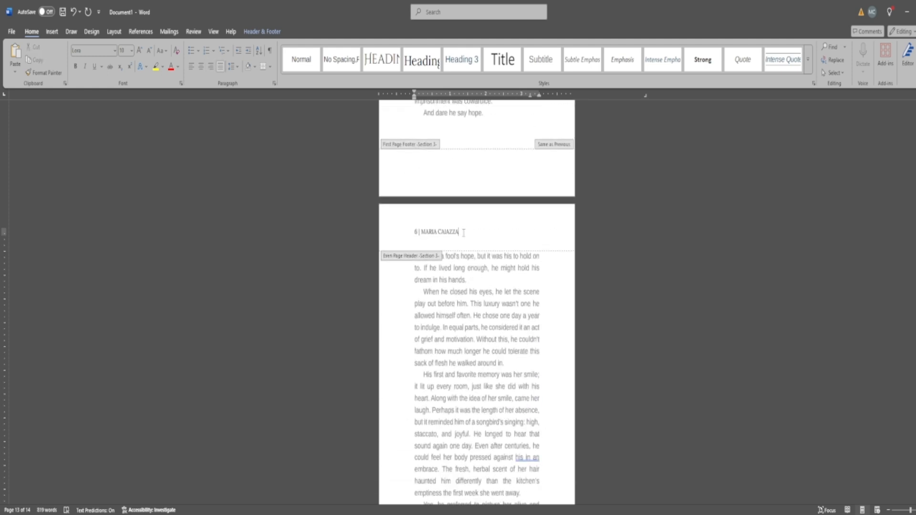
pyautogui.moveTo(466, 234); pyautogui.dragTo(356, 218)
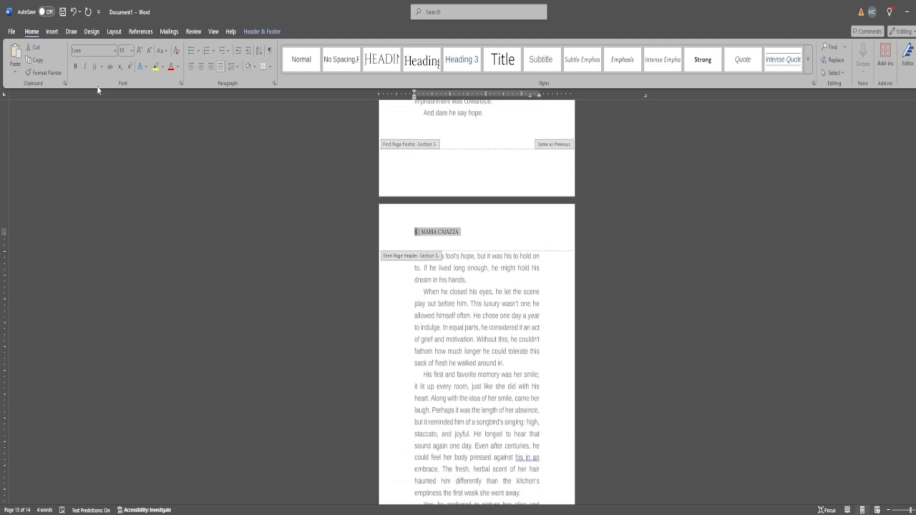
pyautogui.doubleClick(484, 331)
# Step: Review the headers across the front matter, the "Haunted by Memories" opening page and the chapter's remaining pages
pyautogui.scroll(10, 485, 332)
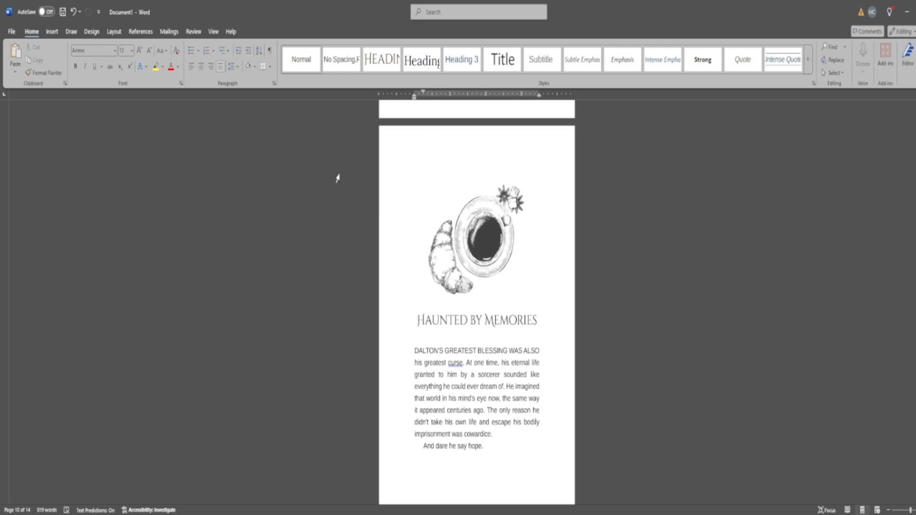
pyautogui.scroll(5, 425, 243)
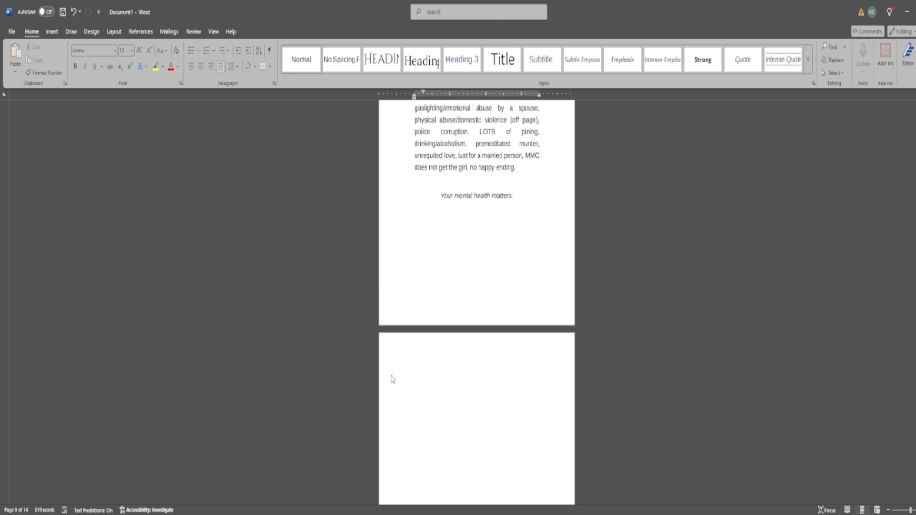
pyautogui.scroll(5, 381, 382)
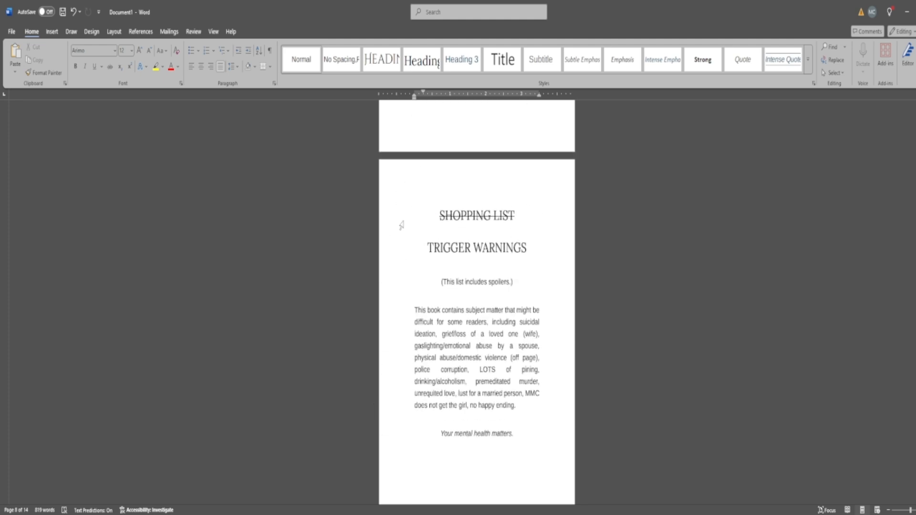
pyautogui.scroll(9, 428, 299)
pyautogui.scroll(-10, 444, 334)
pyautogui.scroll(15, 472, 382)
pyautogui.scroll(-1, 480, 391)
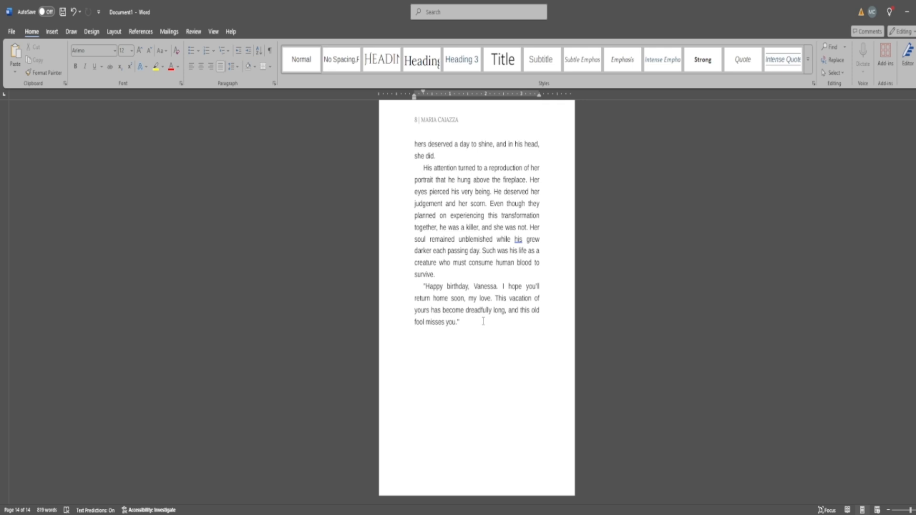
pyautogui.scroll(3, 479, 322)
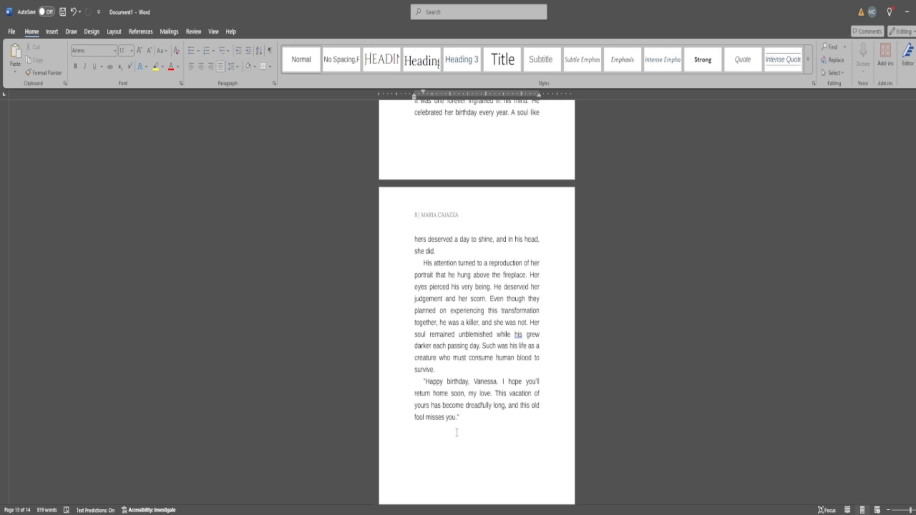
pyautogui.scroll(20, 470, 378)
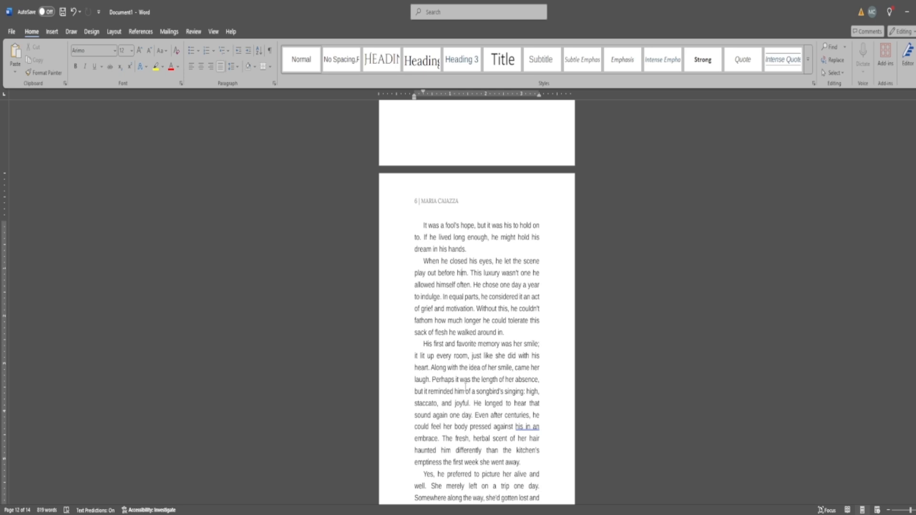
pyautogui.scroll(12, 466, 387)
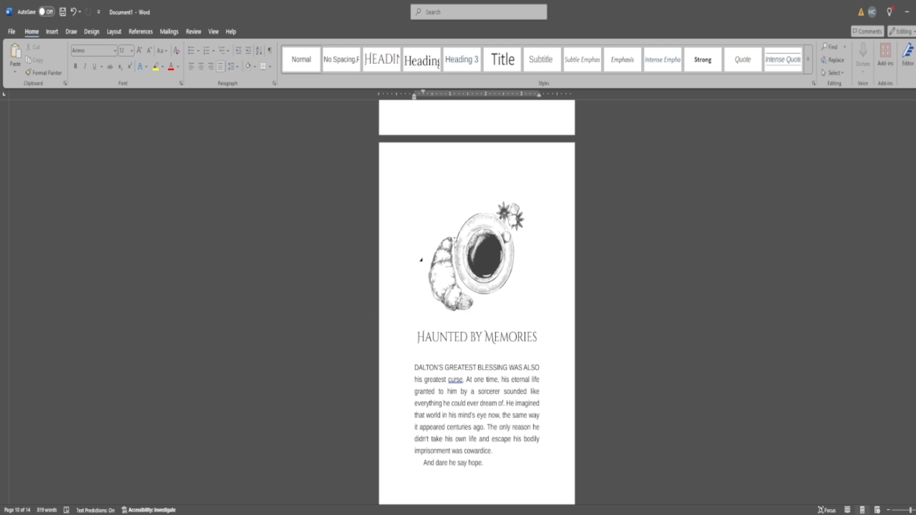
pyautogui.scroll(-1, 563, 414)
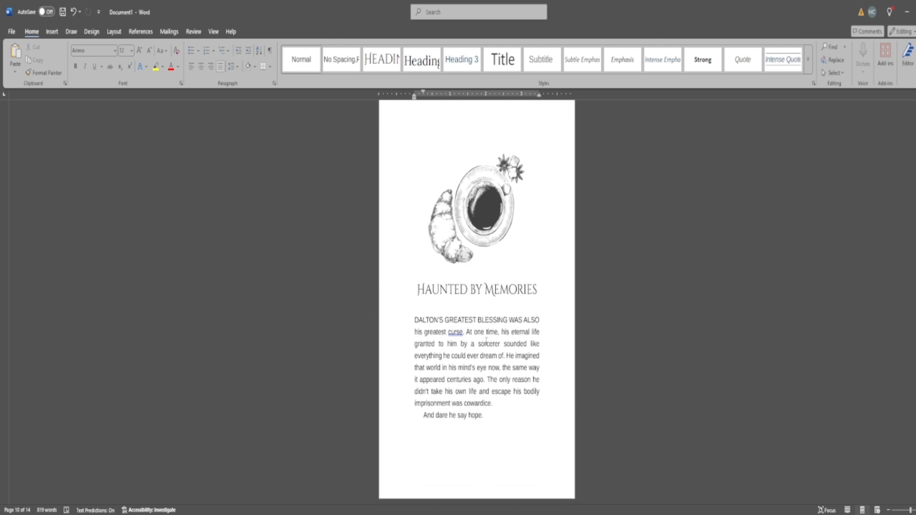
pyautogui.scroll(-7, 504, 272)
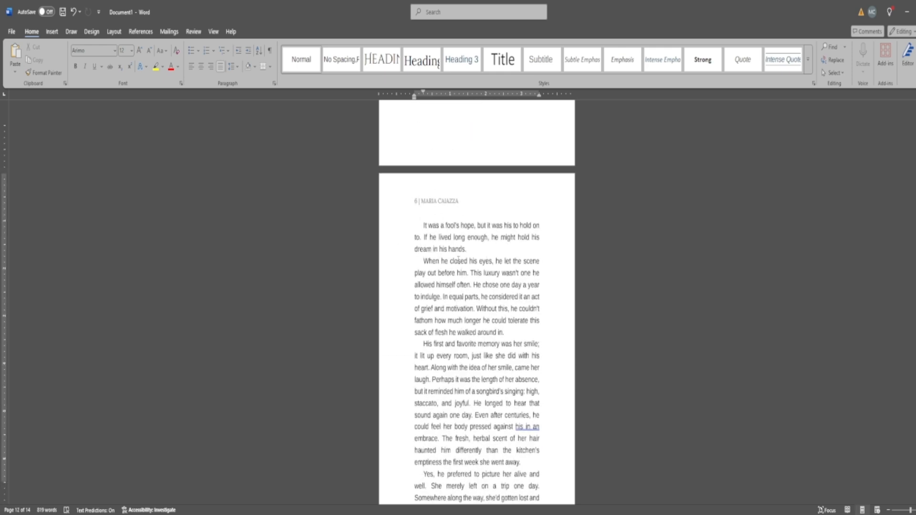
pyautogui.scroll(-6, 542, 321)
pyautogui.scroll(-8, 519, 316)
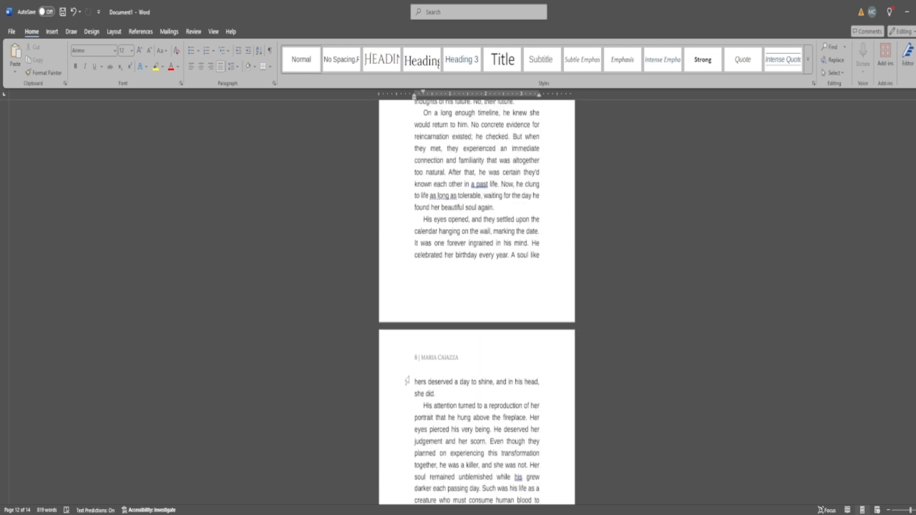
# Step: Insert a Next Page section break after the last line of the "Haunted by Memories" chapter
pyautogui.scroll(-3, 456, 282)
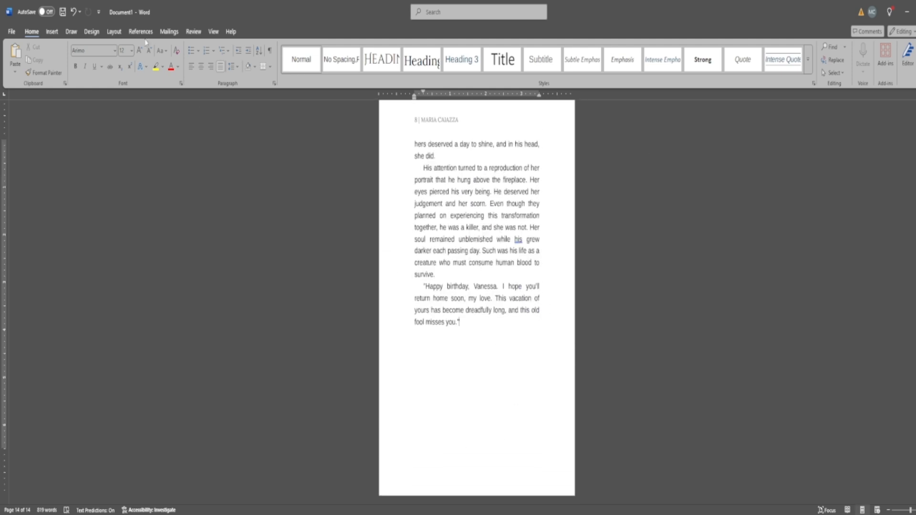
pyautogui.click(114, 32)
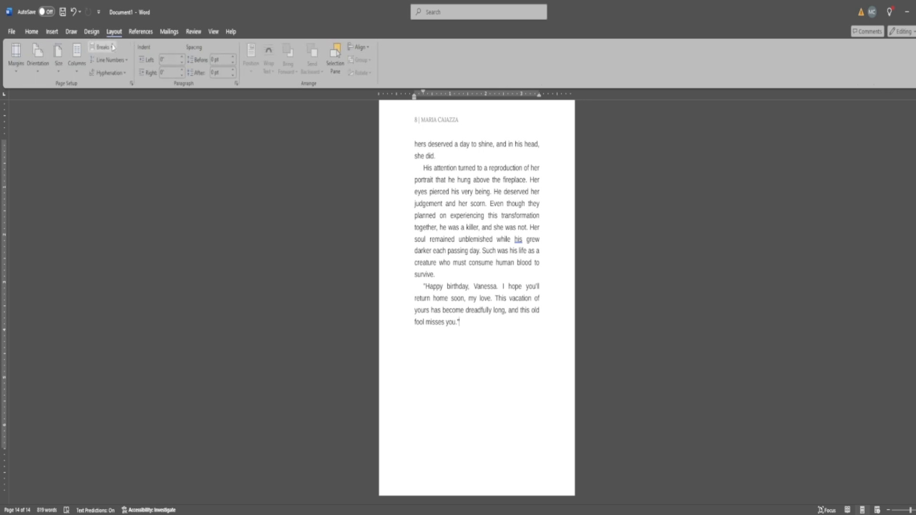
pyautogui.click(102, 46)
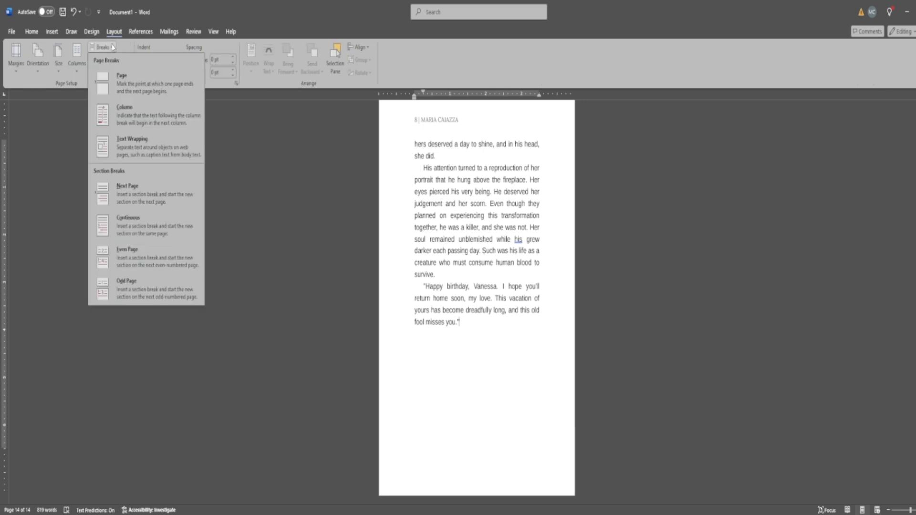
pyautogui.click(146, 196)
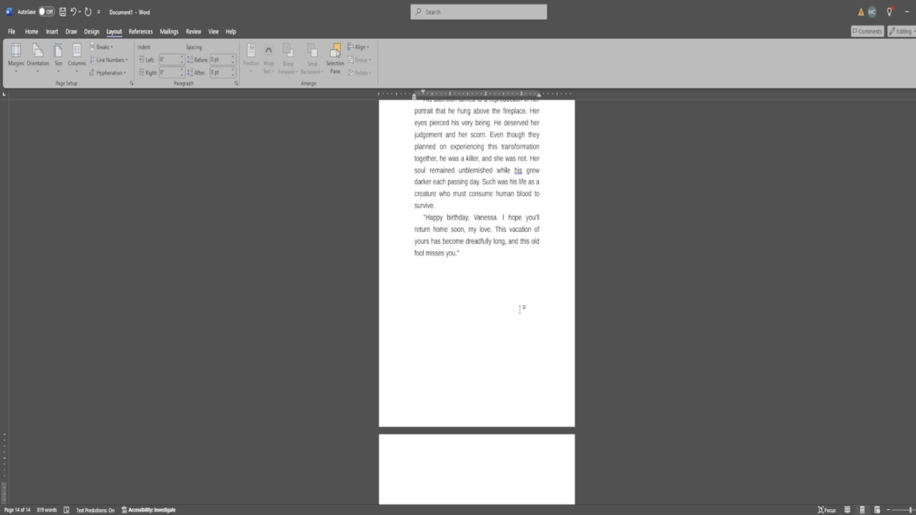
pyautogui.scroll(-3, 520, 314)
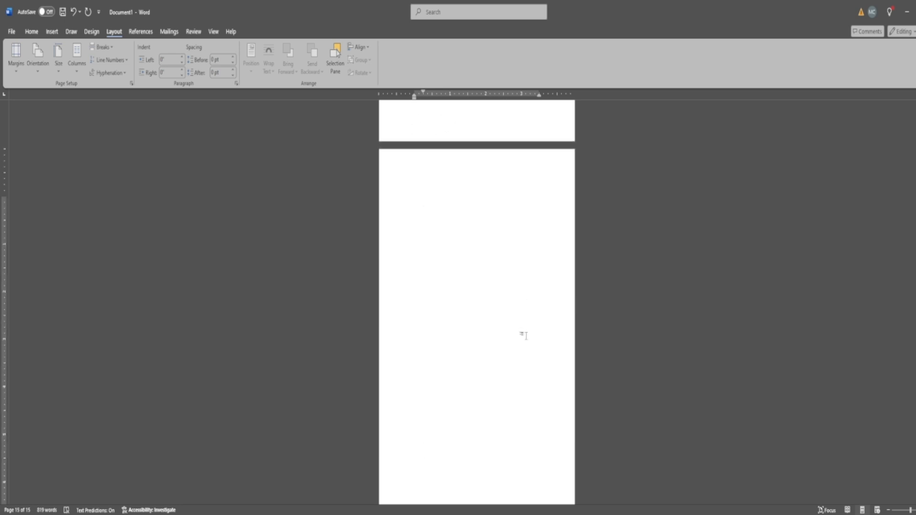
# Step: Copy the coffee cup illustration and "Haunted by Memories" heading from the chapter opening onto the new page after the section break
pyautogui.scroll(5, 525, 361)
pyautogui.scroll(15, 524, 360)
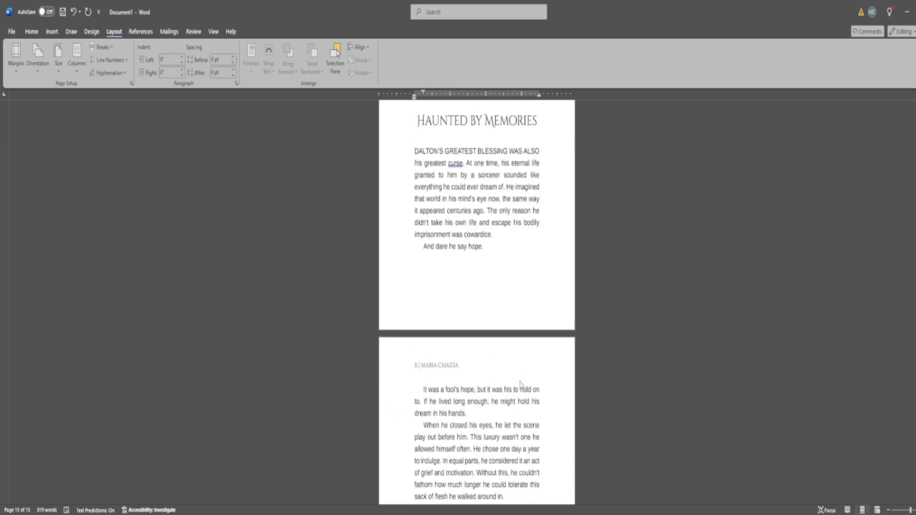
pyautogui.scroll(1, 570, 344)
pyautogui.moveTo(542, 363); pyautogui.dragTo(479, 326)
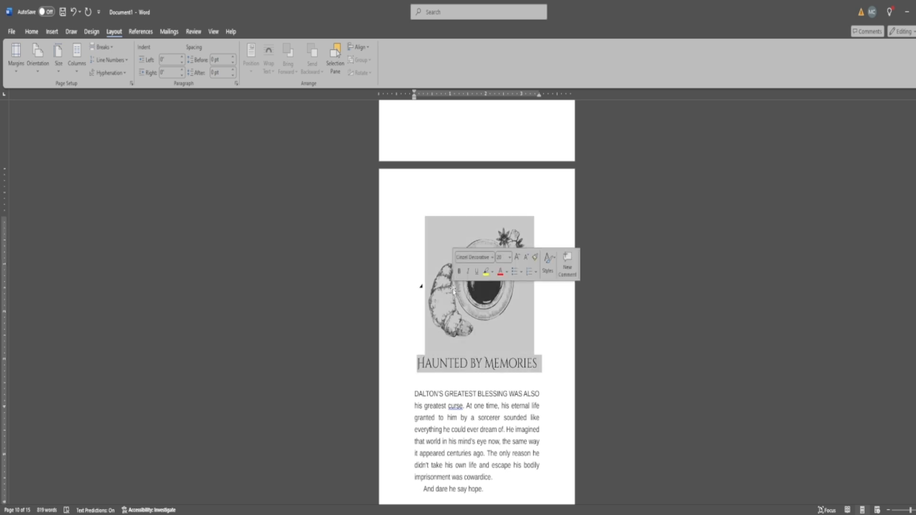
pyautogui.scroll(-10, 533, 390)
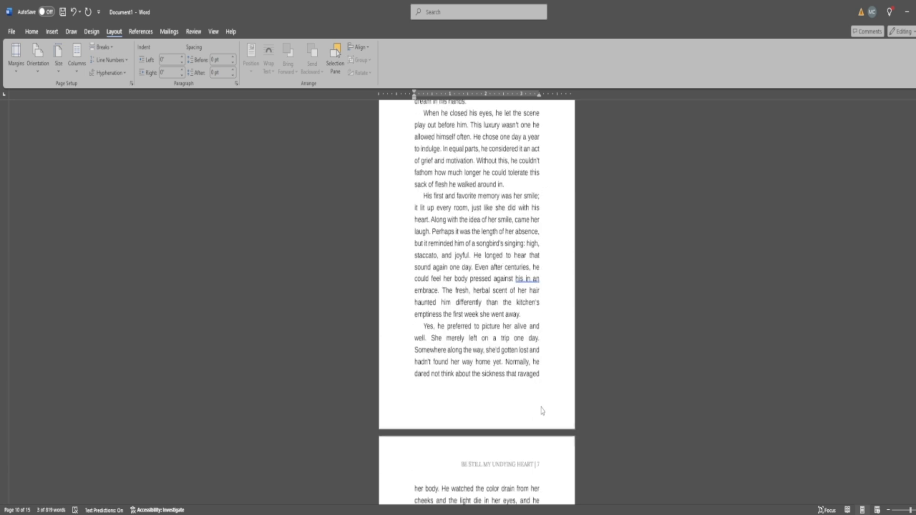
pyautogui.scroll(-8, 533, 390)
pyautogui.click(472, 353)
pyautogui.hotkey('ctrl', 'v')
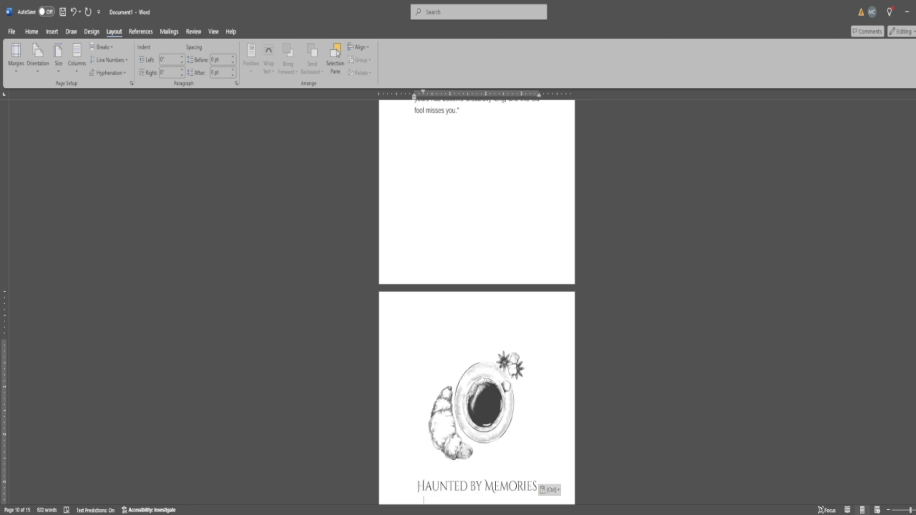
# Step: Replace the pasted chapter heading's text with "Phantom of Hope", keeping the heading's style
pyautogui.scroll(-2, 542, 393)
pyautogui.moveTo(539, 390); pyautogui.dragTo(432, 391)
pyautogui.press('BackSpace')
pyautogui.press('BackSpace')
pyautogui.write('PHANTOM OF HOPE')
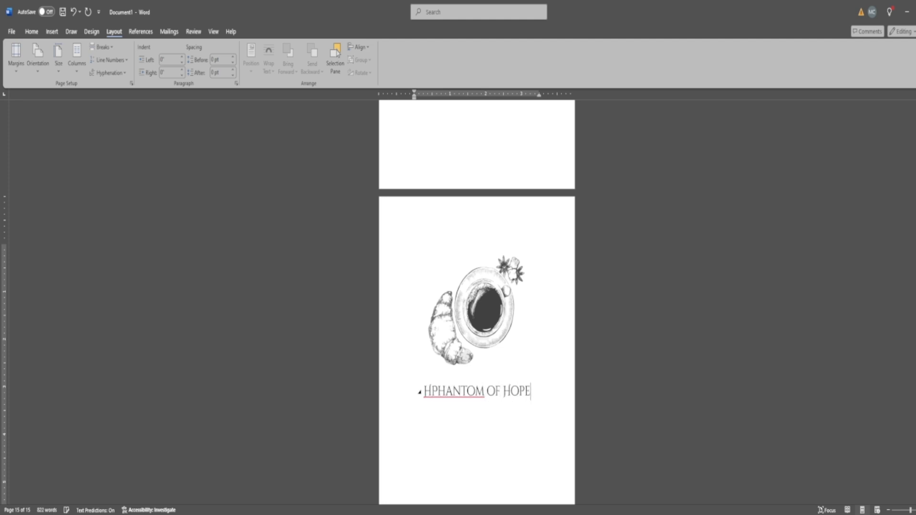
pyautogui.click(433, 391)
pyautogui.press('BackSpace')
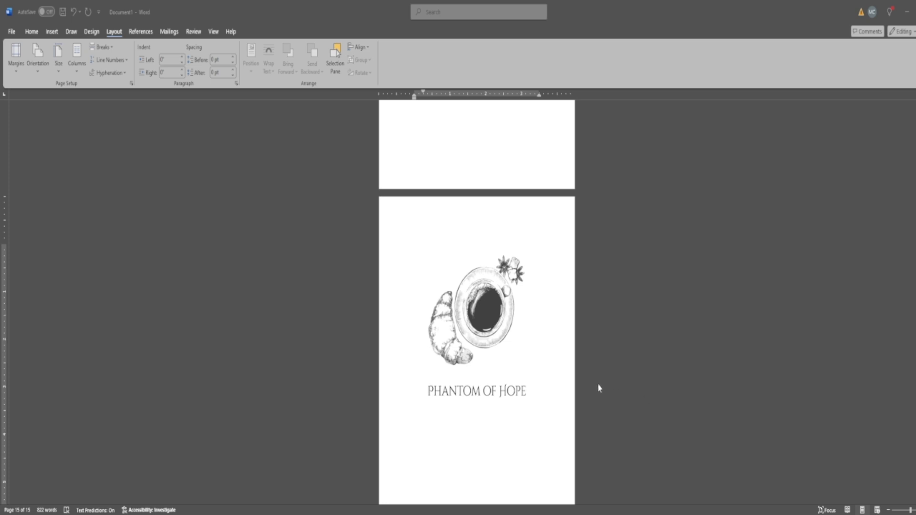
# Step: Paste the new chapter's body text below the "Phantom of Hope" heading
pyautogui.scroll(-2, 611, 381)
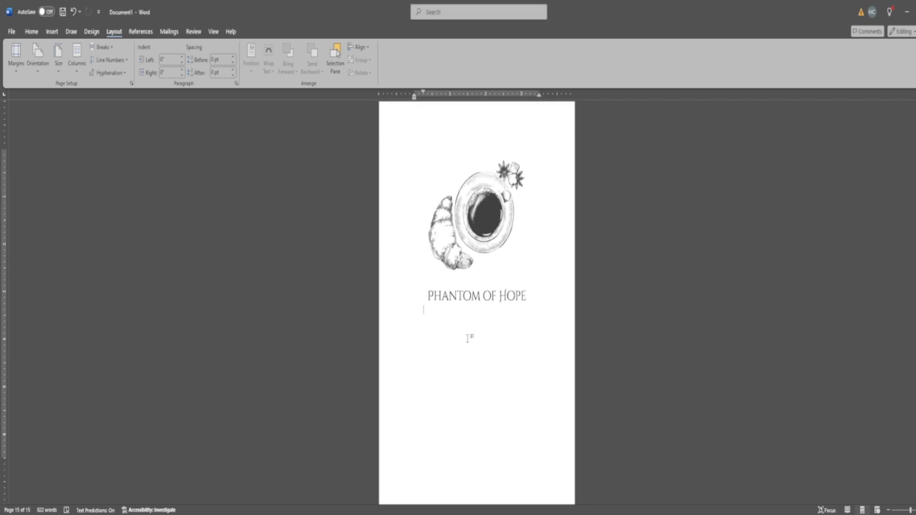
pyautogui.hotkey('ctrl', 'v')
pyautogui.scroll(5, 510, 285)
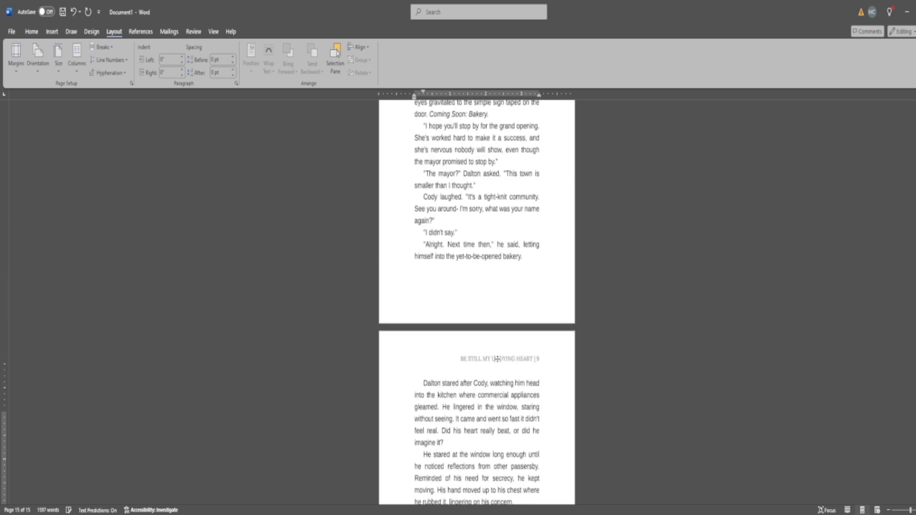
# Step: Review the "Phantom of Hope" chapter's pages, examining the opening paragraph and the page numbers in the odd and even headers
pyautogui.scroll(15, 511, 286)
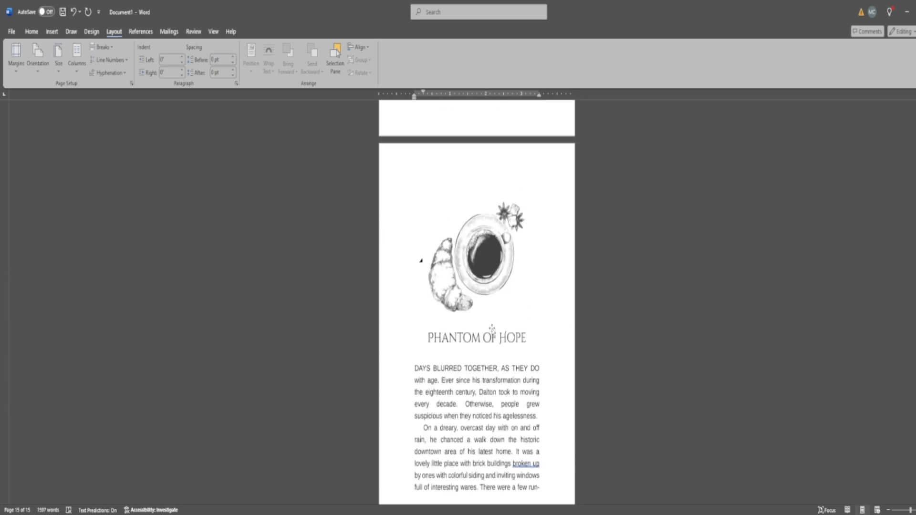
pyautogui.scroll(-1, 505, 321)
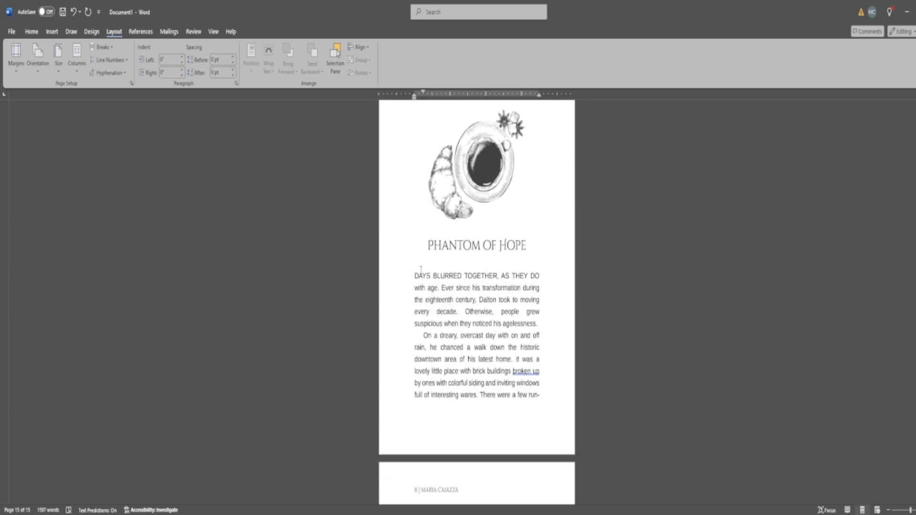
pyautogui.moveTo(412, 279); pyautogui.dragTo(548, 324)
pyautogui.click(31, 31)
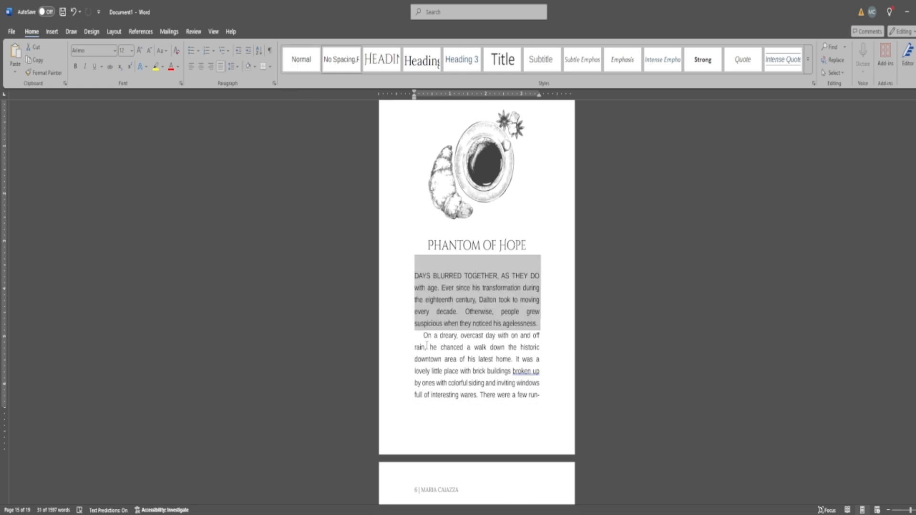
pyautogui.scroll(-8, 423, 351)
pyautogui.scroll(10, 463, 283)
pyautogui.scroll(-20, 478, 372)
pyautogui.scroll(4, 476, 388)
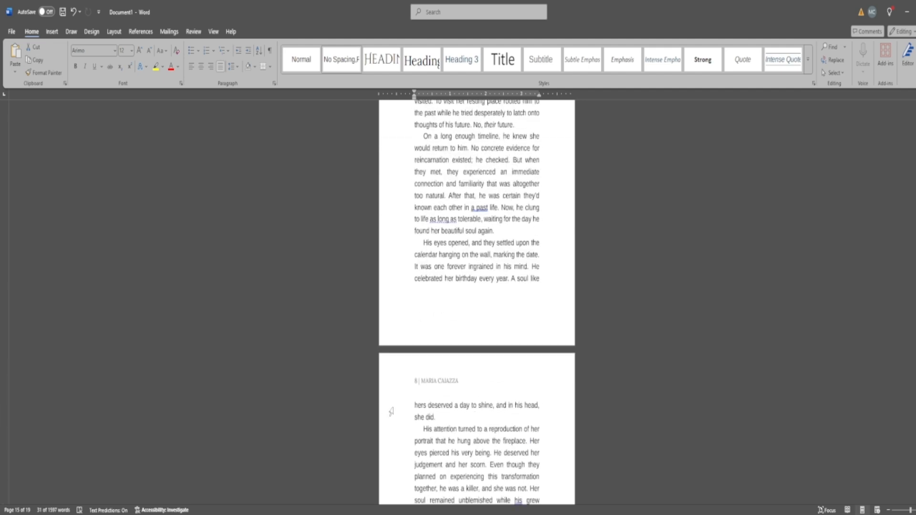
pyautogui.scroll(-8, 426, 420)
pyautogui.scroll(20, 424, 426)
pyautogui.scroll(-7, 425, 427)
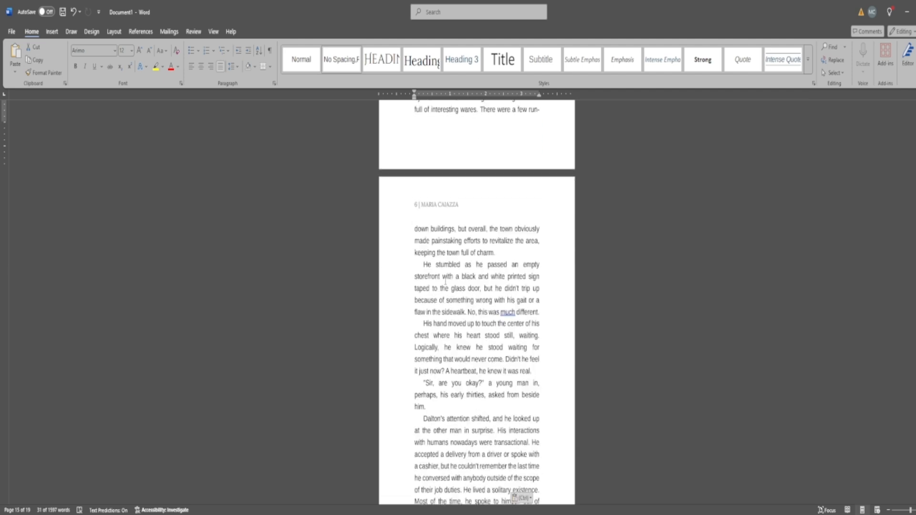
# Step: Set the page numbering of the "Phantom of Hope" section to continue from the previous section and return to the body text
pyautogui.doubleClick(422, 205)
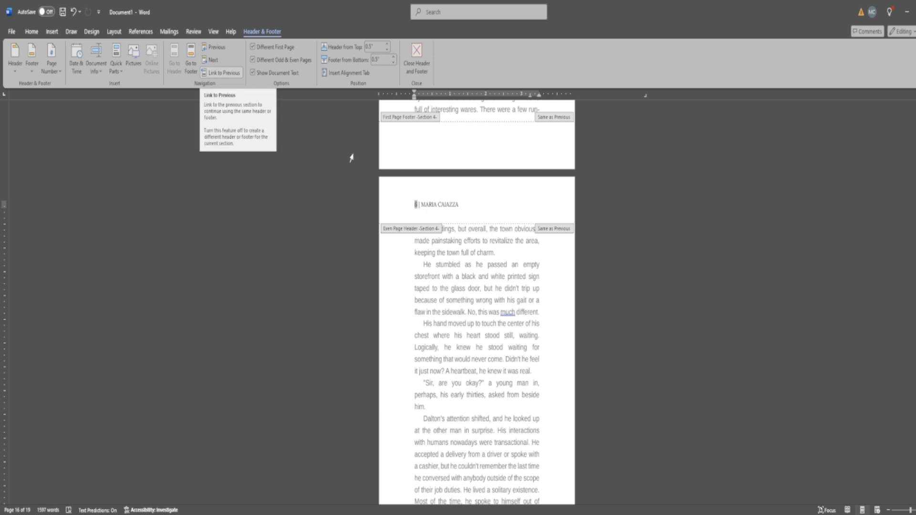
pyautogui.click(51, 63)
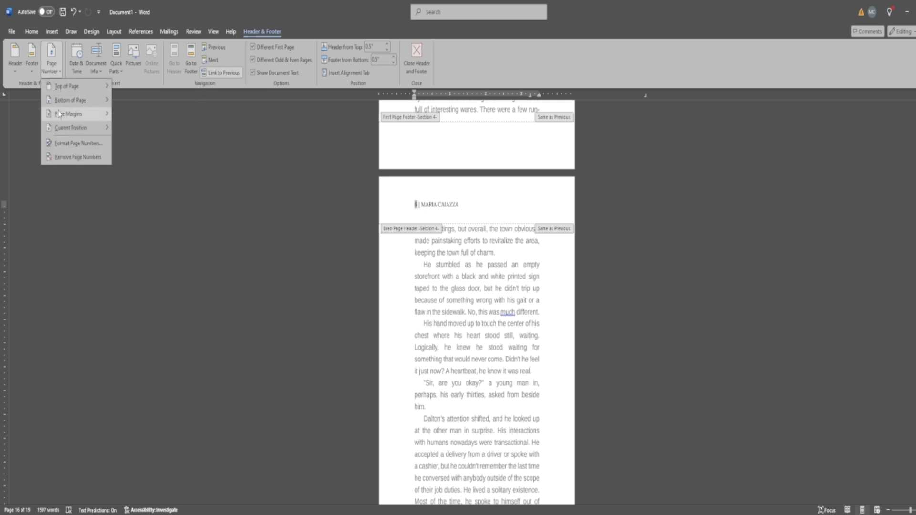
pyautogui.click(66, 143)
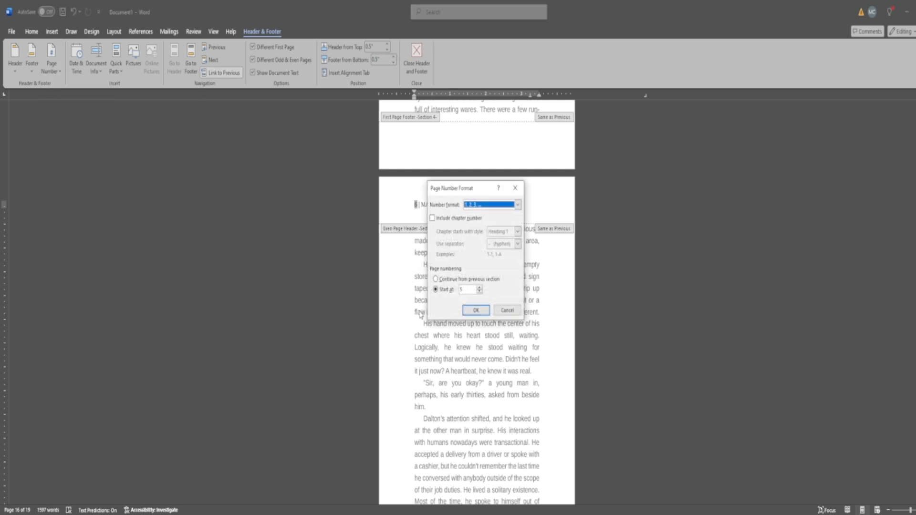
pyautogui.click(435, 279)
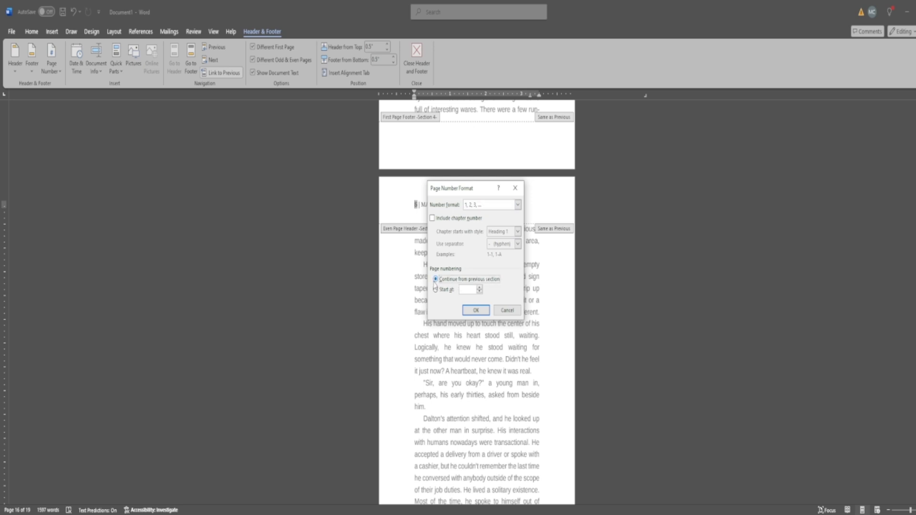
pyautogui.click(473, 311)
pyautogui.scroll(-7, 418, 221)
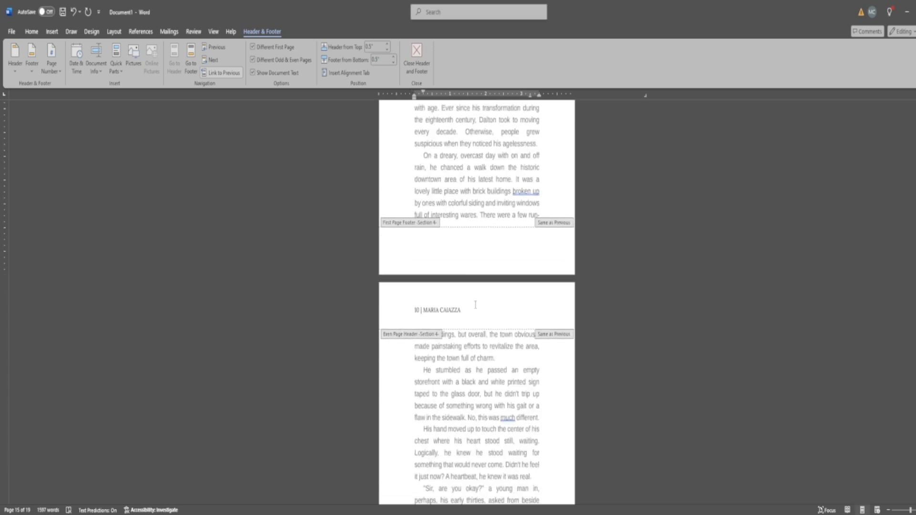
pyautogui.scroll(-8, 419, 221)
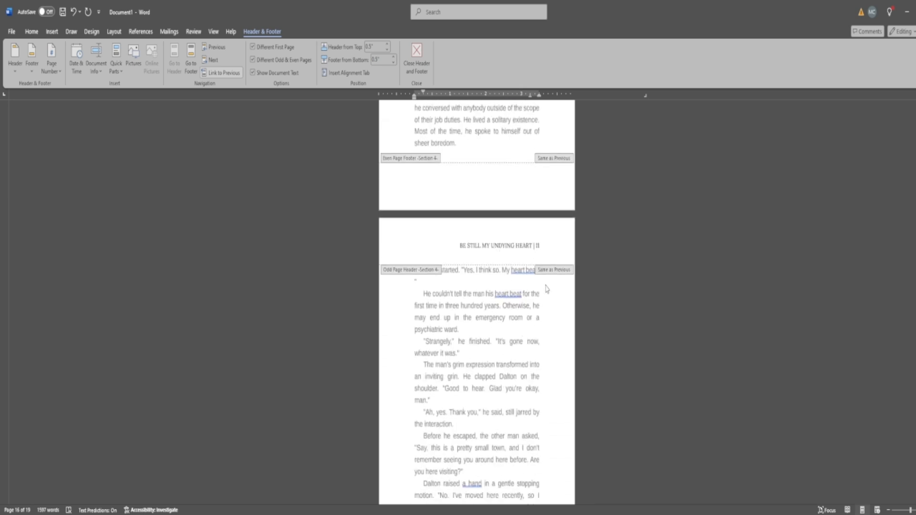
pyautogui.doubleClick(458, 342)
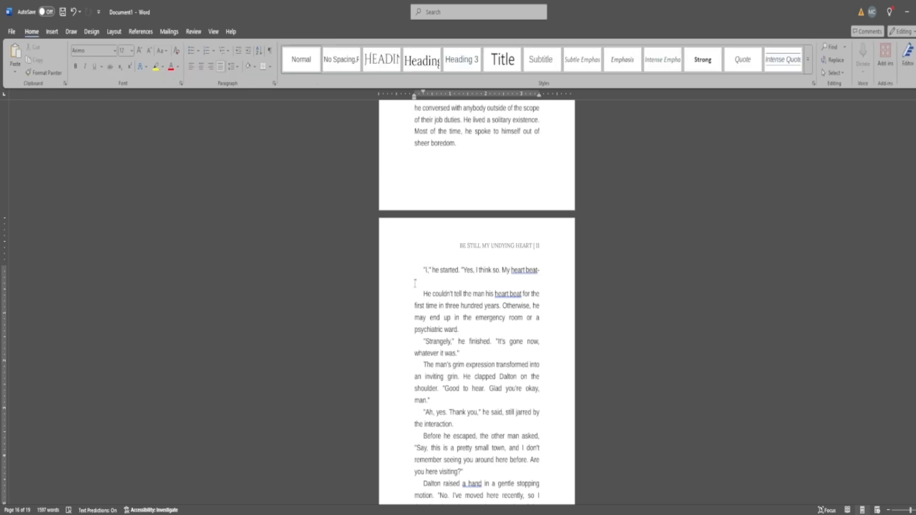
# Step: Try to pull the stray closing quotation mark up a line by deleting and retyping the hyphen after "heart beat"
pyautogui.press('BackSpace')
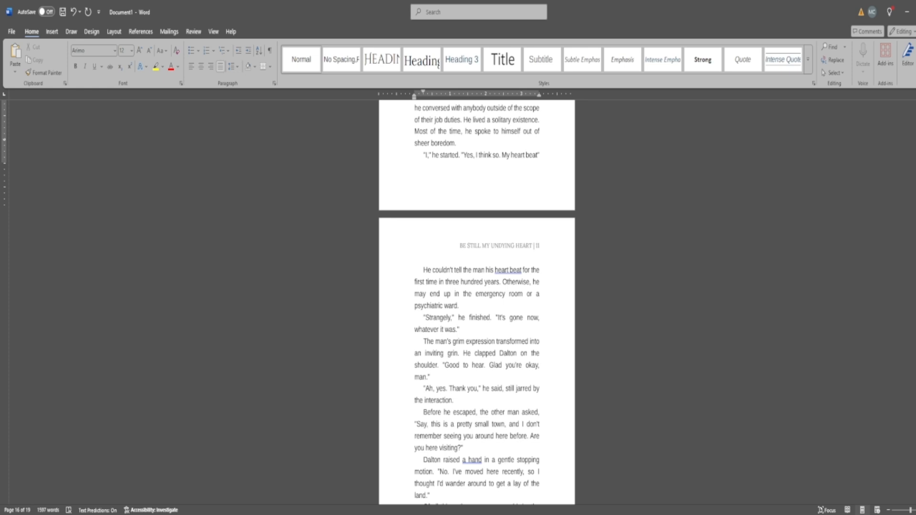
pyautogui.write('-')
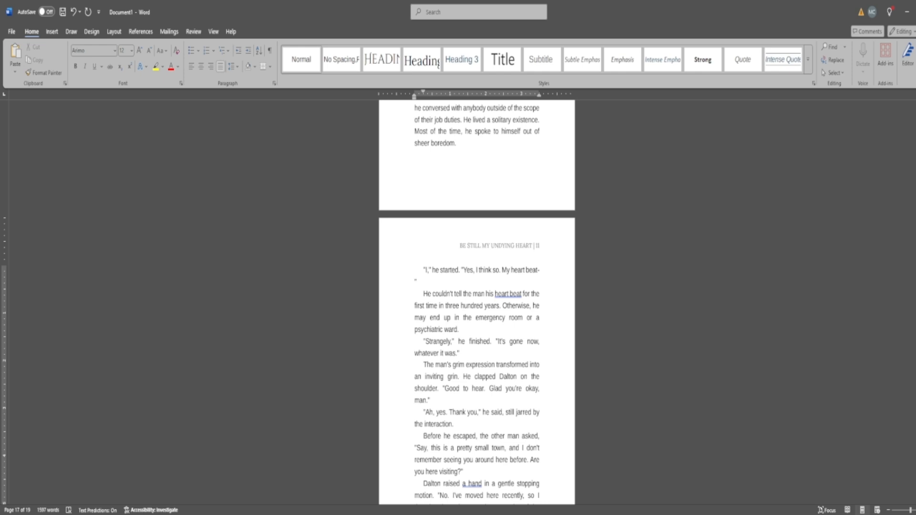
pyautogui.tripleClick(415, 281)
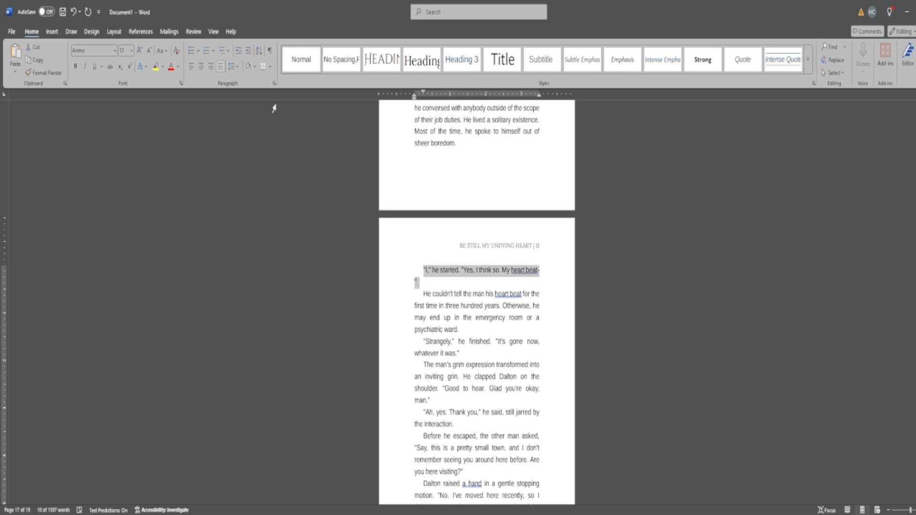
pyautogui.click(423, 286)
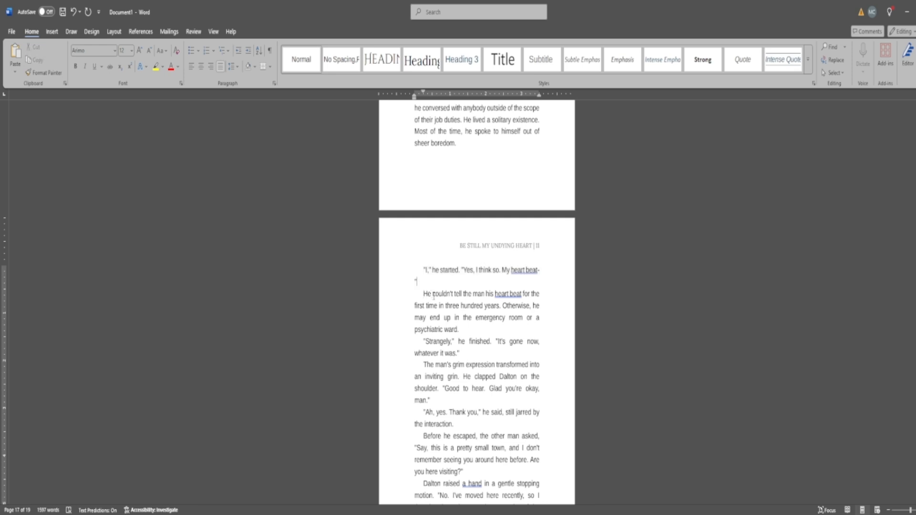
pyautogui.moveTo(538, 270); pyautogui.dragTo(511, 270)
pyautogui.click(532, 275)
pyautogui.click(565, 282)
# Step: Inspect the dialogue paragraph ending in "heart beat-" in Outline view and return to the page layout
pyautogui.click(213, 31)
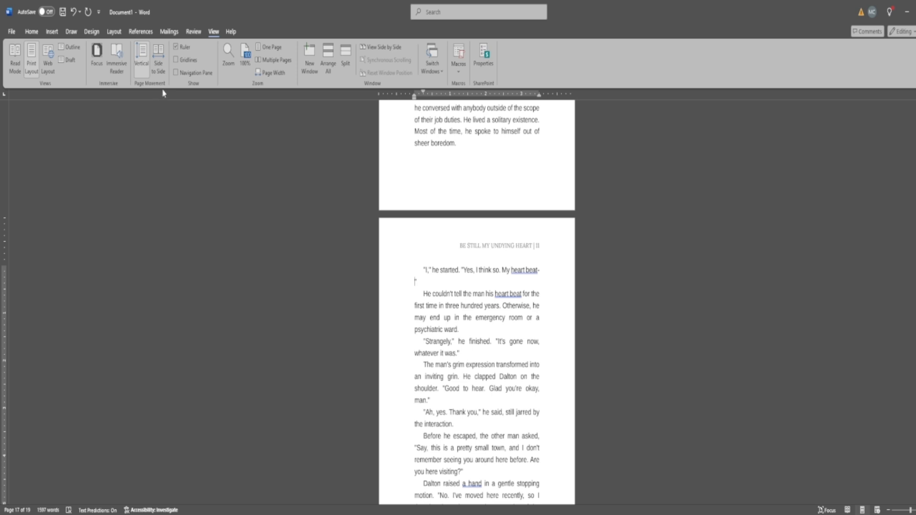
pyautogui.click(73, 47)
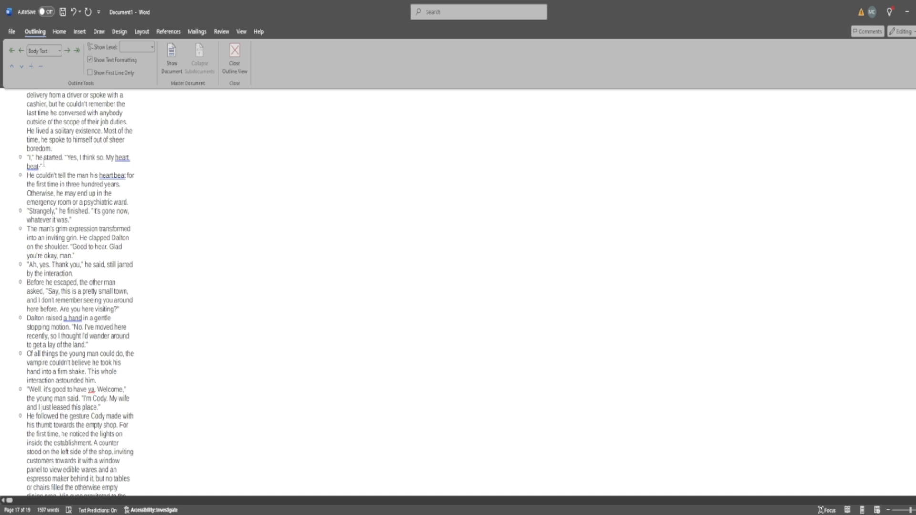
pyautogui.click(236, 53)
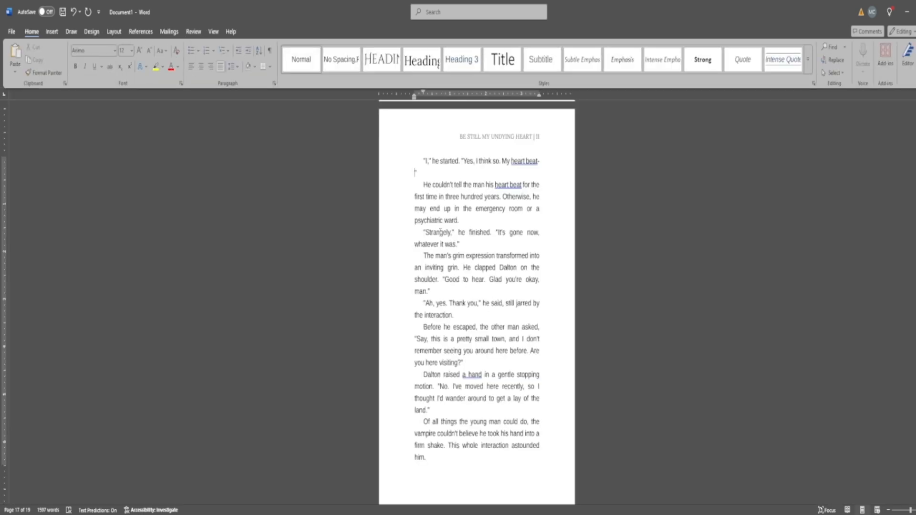
# Step: Select the dialogue paragraph ending in "heart beat-" and examine the text flow on the surrounding chapter pages
pyautogui.tripleClick(425, 170)
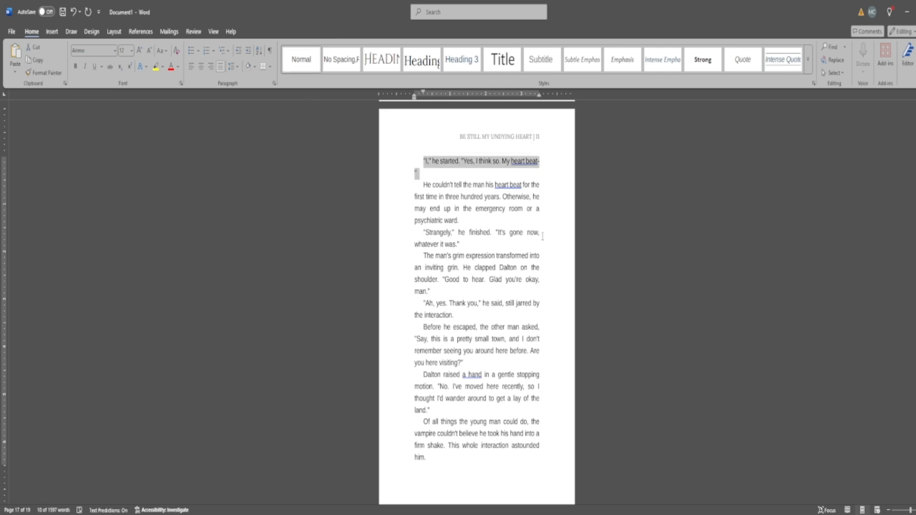
pyautogui.click(414, 172)
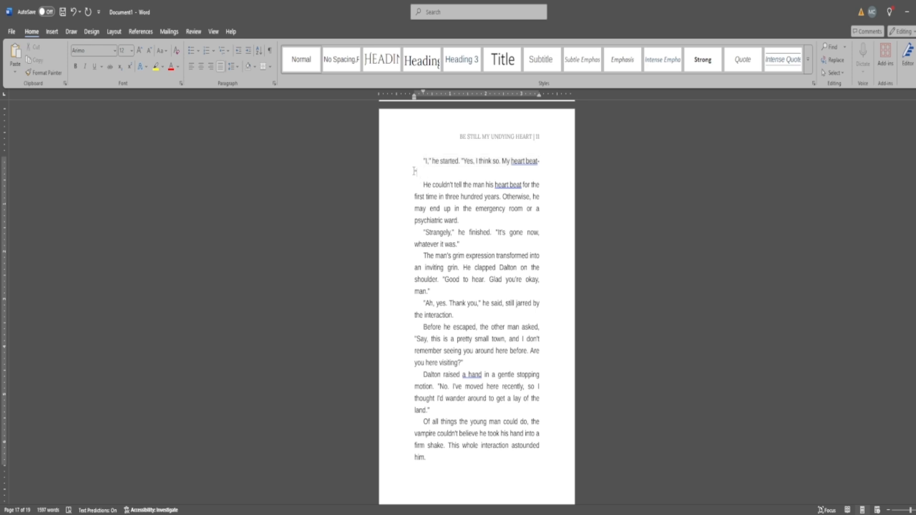
pyautogui.tripleClick(409, 169)
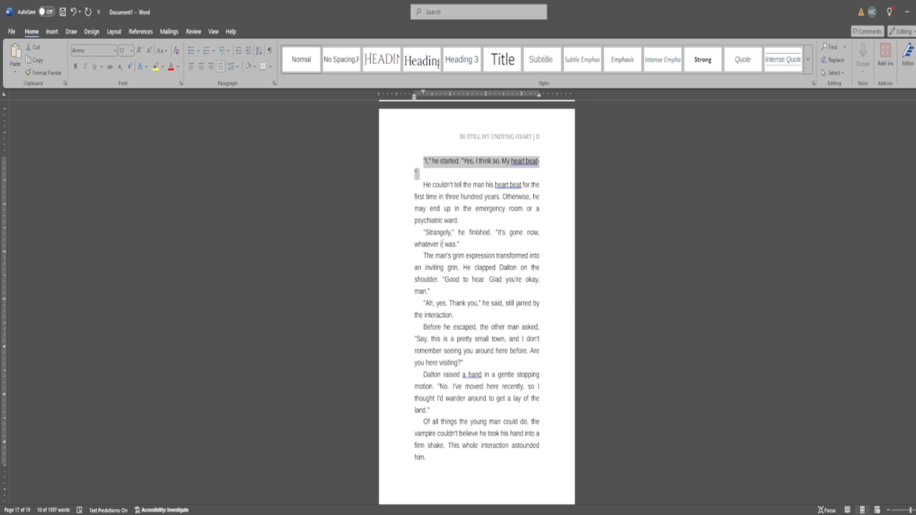
pyautogui.scroll(10, 481, 337)
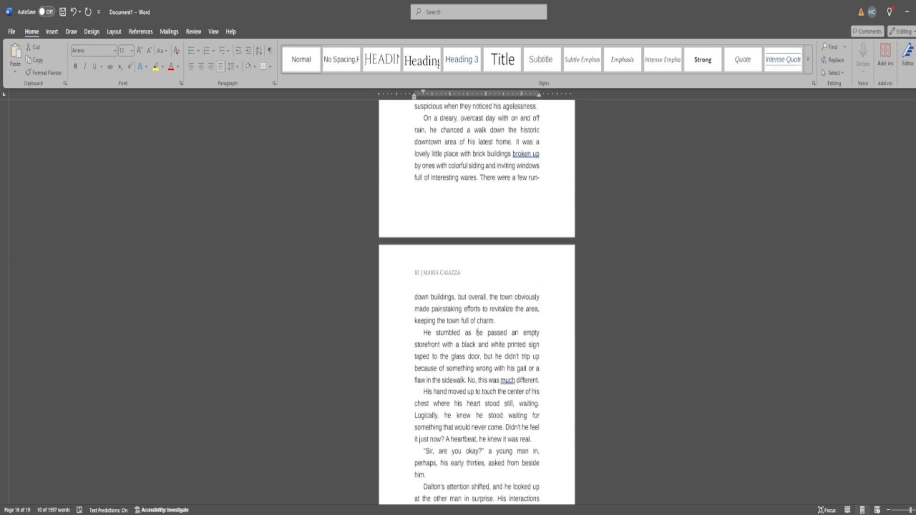
pyautogui.scroll(12, 480, 334)
pyautogui.scroll(-8, 482, 339)
pyautogui.scroll(-6, 495, 343)
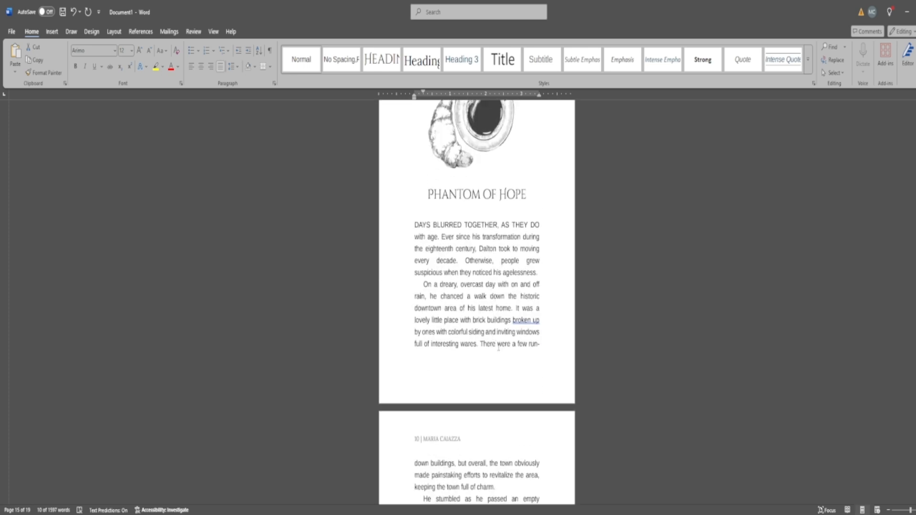
pyautogui.scroll(-2, 499, 348)
pyautogui.scroll(10, 499, 348)
pyautogui.scroll(-15, 499, 348)
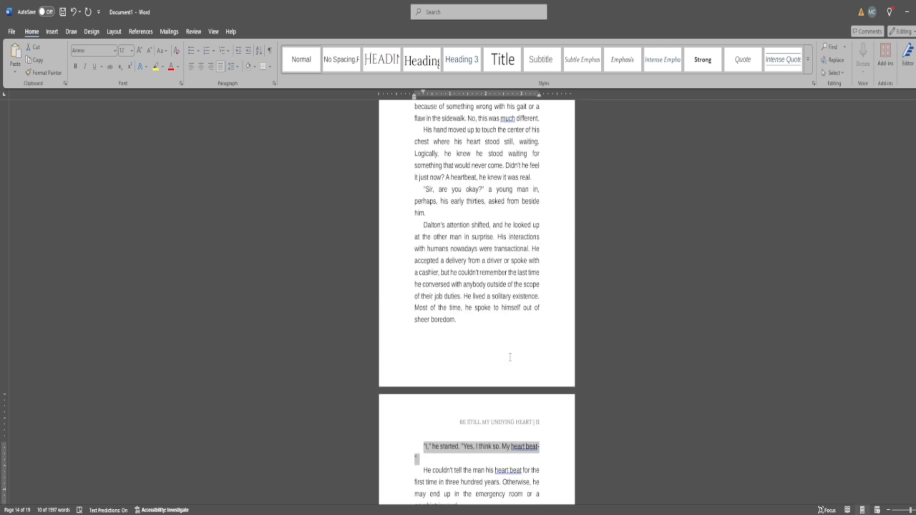
pyautogui.scroll(-3, 510, 357)
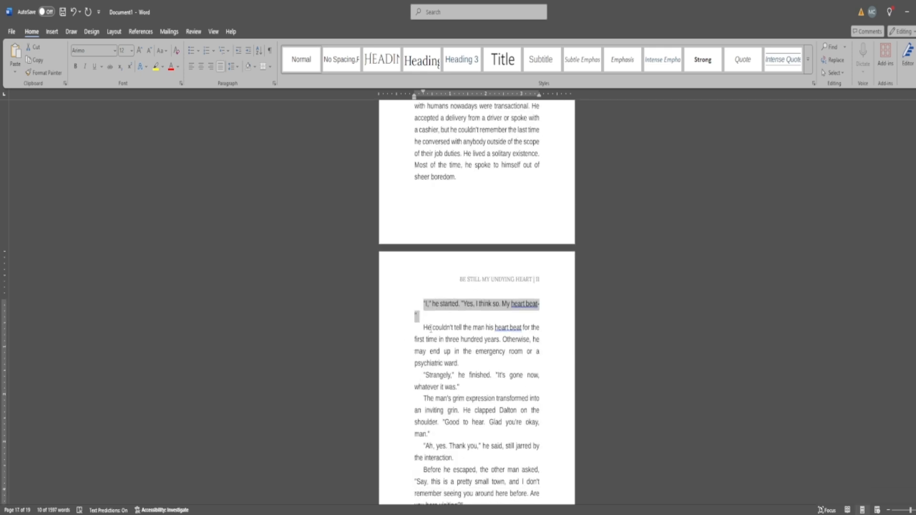
# Step: Check the selected dialogue paragraph's font, character spacing and text effects settings without applying any change
pyautogui.rightClick(435, 309)
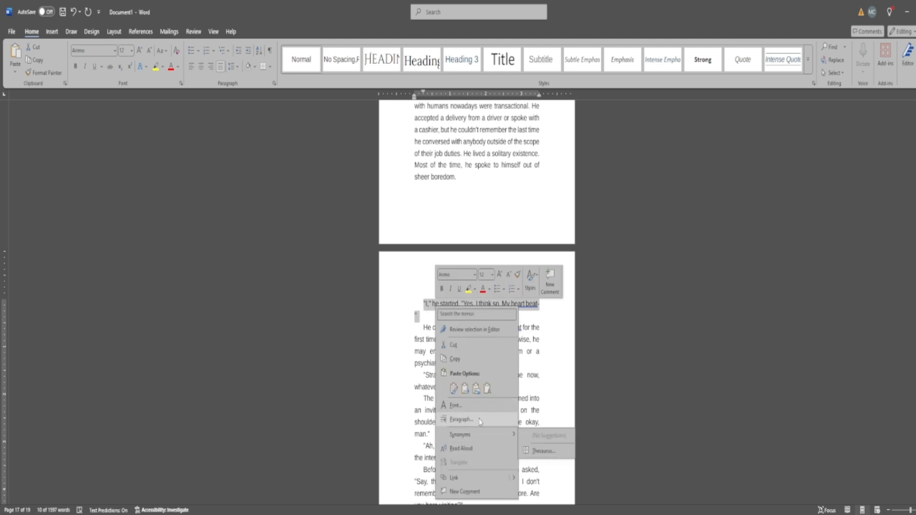
pyautogui.click(469, 407)
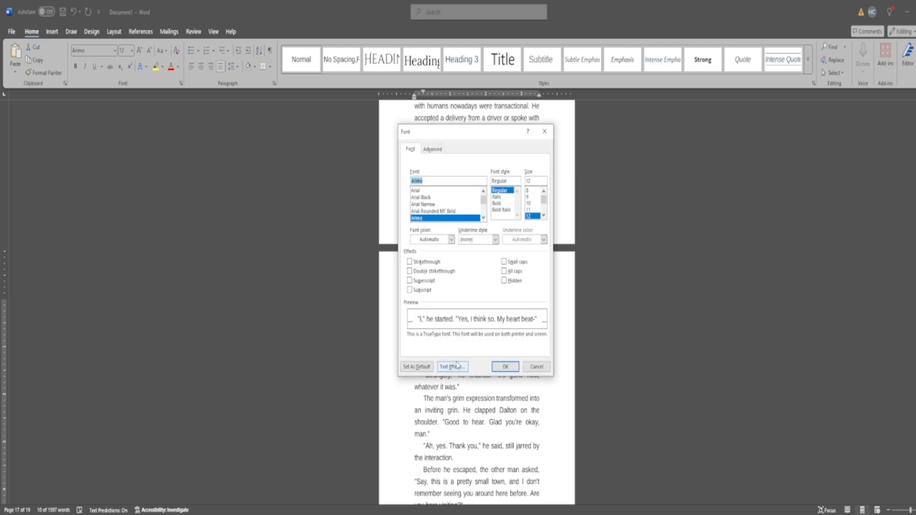
pyautogui.click(435, 150)
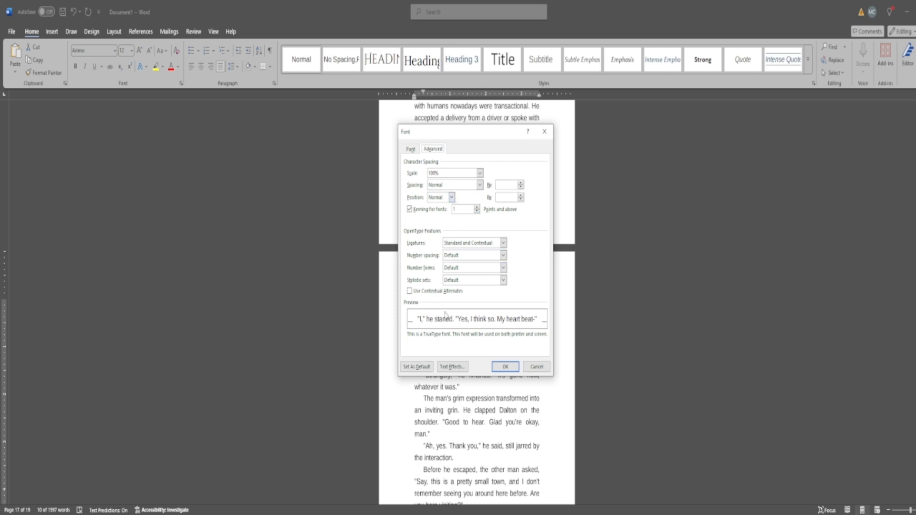
pyautogui.click(451, 367)
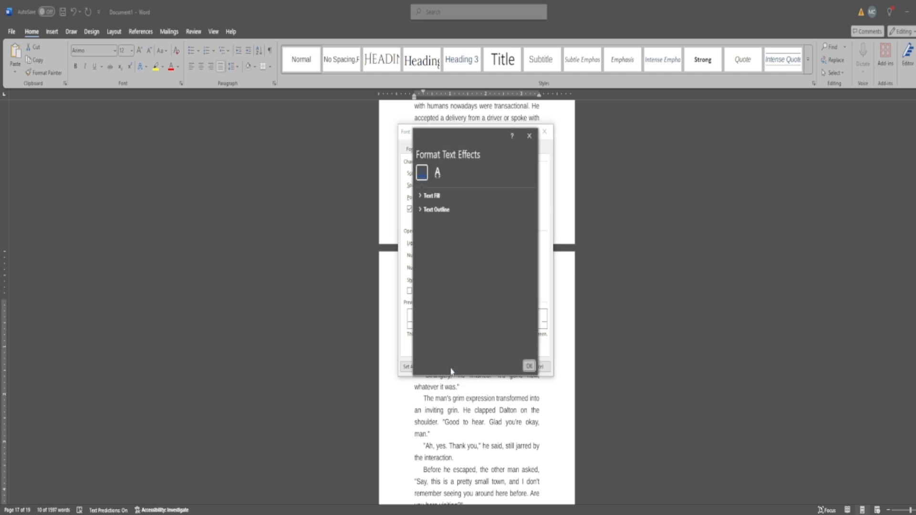
pyautogui.click(530, 135)
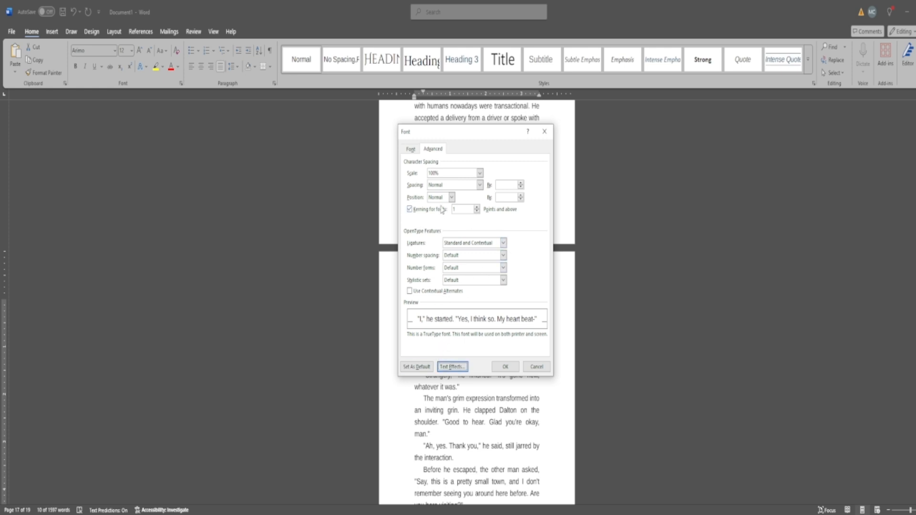
pyautogui.click(481, 187)
pyautogui.click(509, 171)
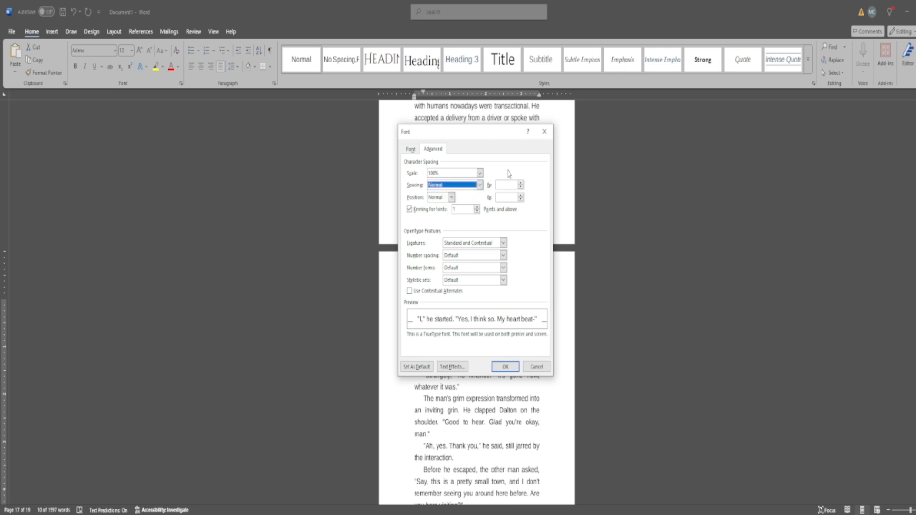
pyautogui.click(415, 150)
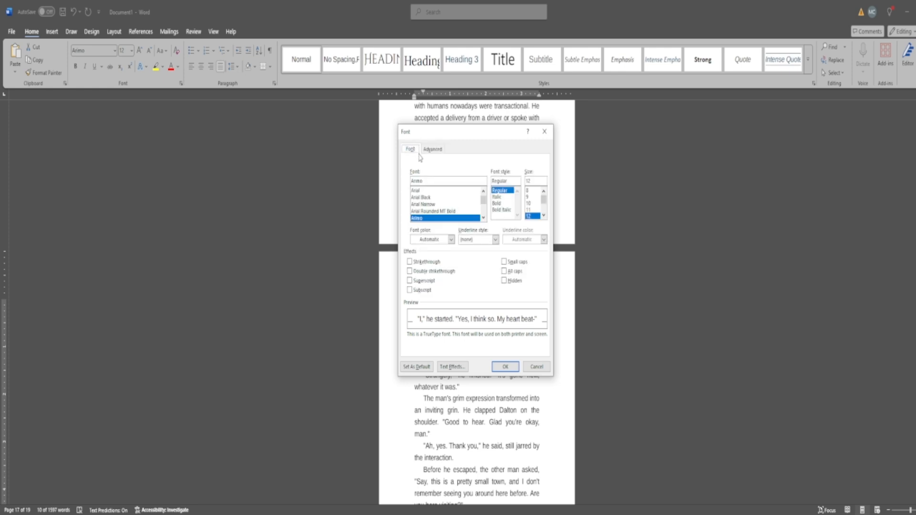
pyautogui.click(544, 371)
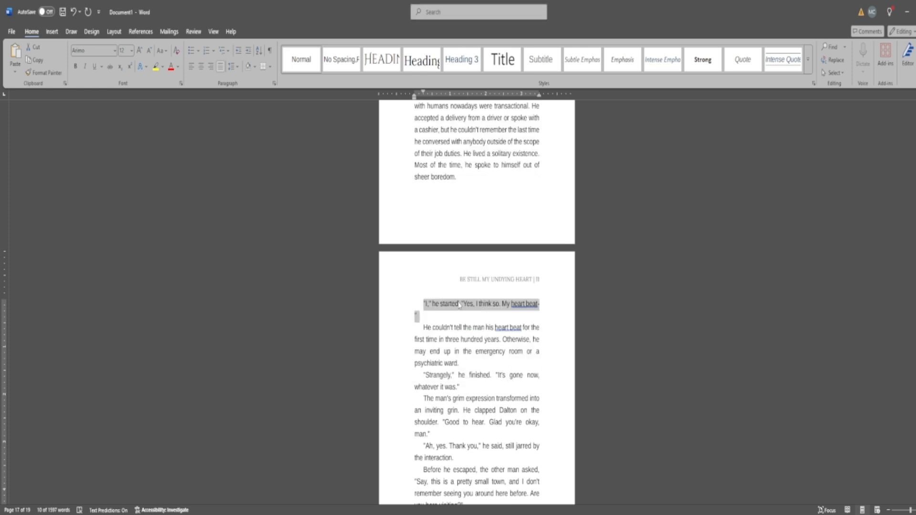
# Step: Check the selected dialogue paragraph's indents, spacing, and line and page break settings
pyautogui.rightClick(459, 305)
pyautogui.click(481, 416)
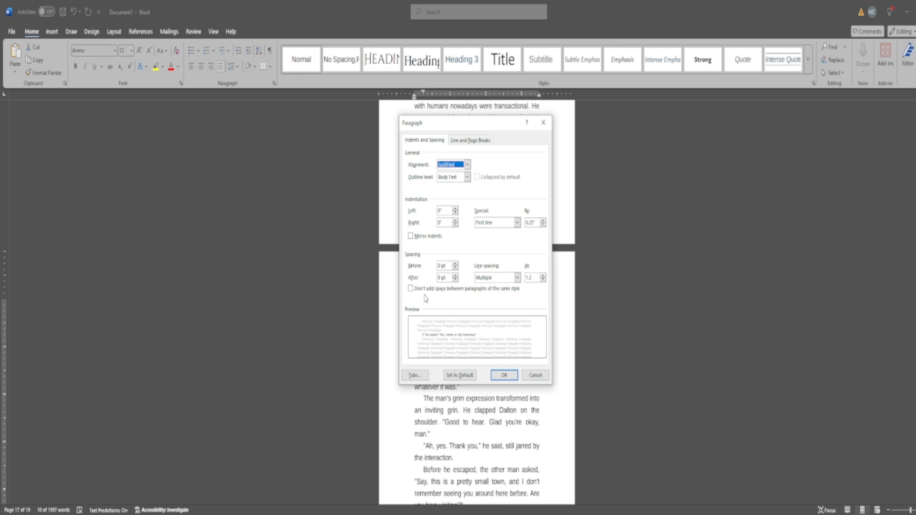
pyautogui.click(473, 139)
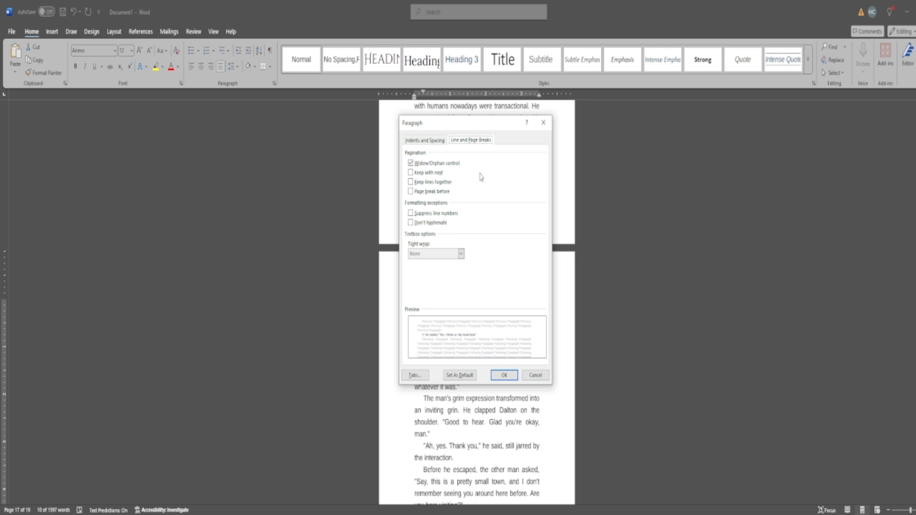
pyautogui.click(411, 182)
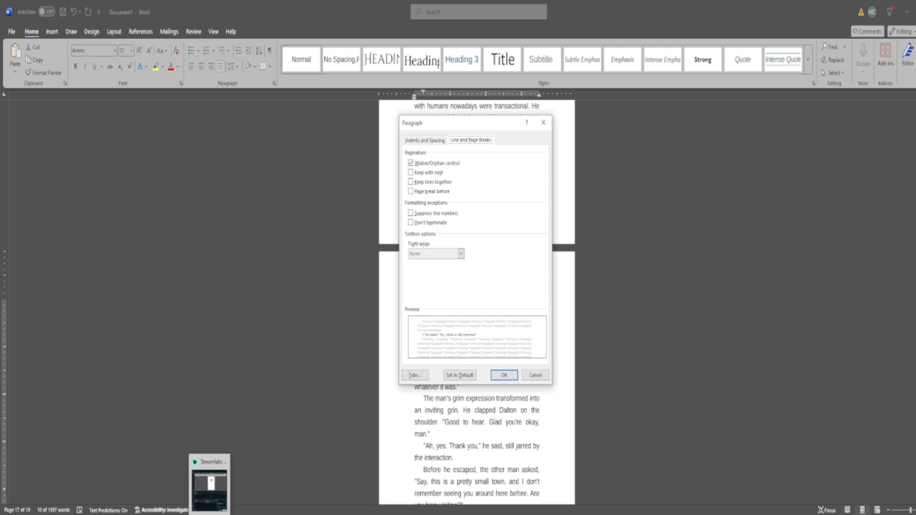
pyautogui.click(210, 514)
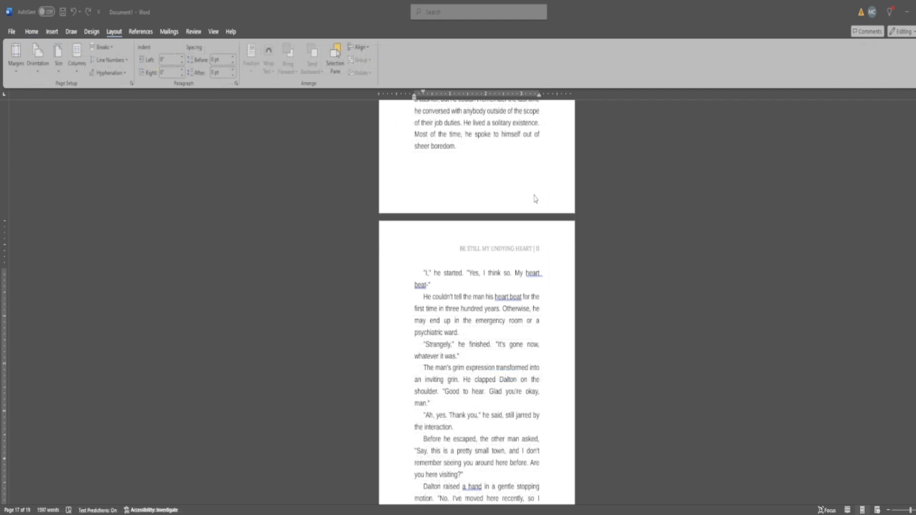
# Step: Try to remove the extra space before "beat-" in the dialogue paragraph that opens the page
pyautogui.click(416, 284)
pyautogui.doubleClick(417, 284)
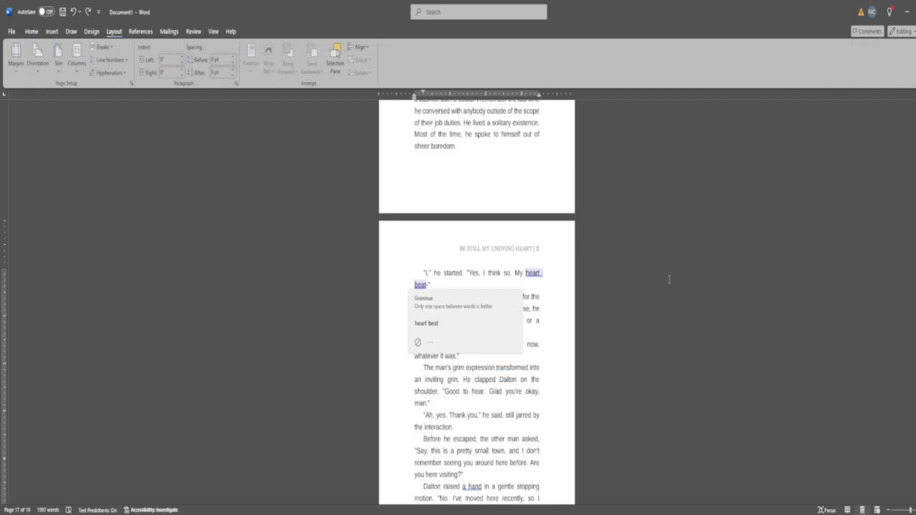
pyautogui.press('BackSpace')
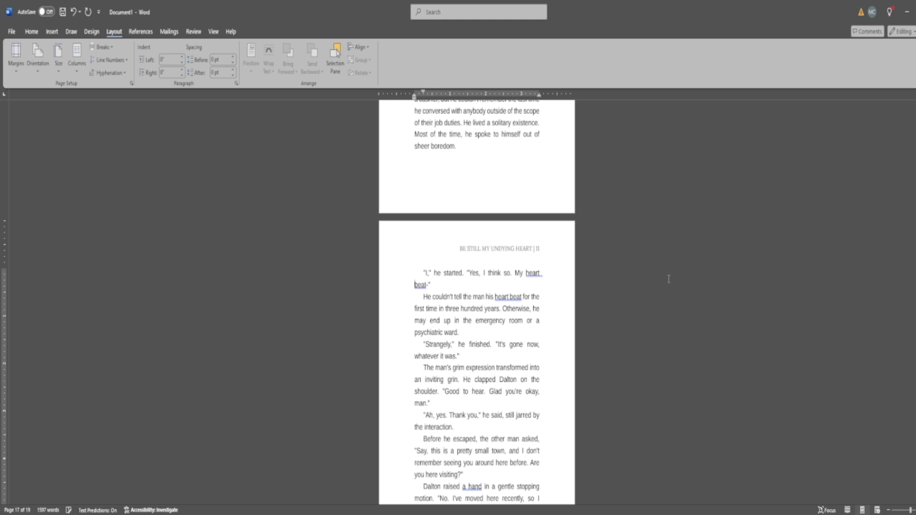
pyautogui.scroll(-5, 433, 391)
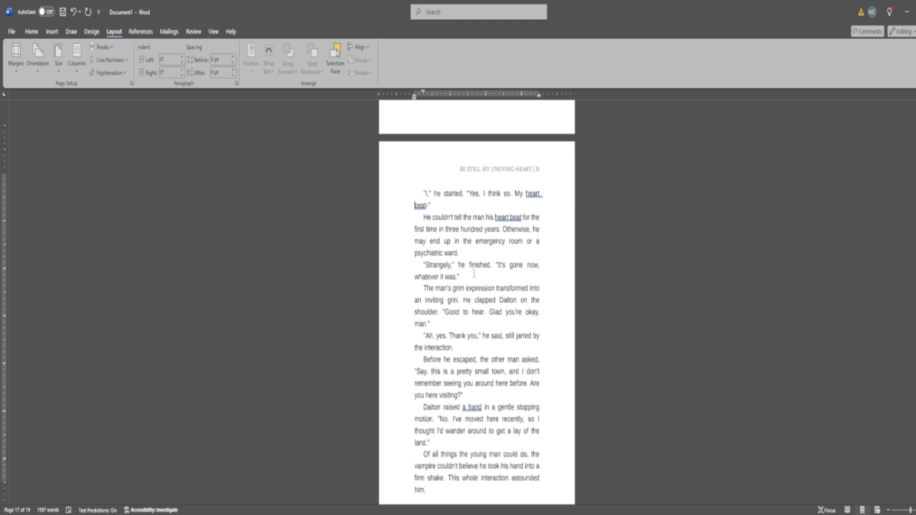
pyautogui.scroll(6, 434, 391)
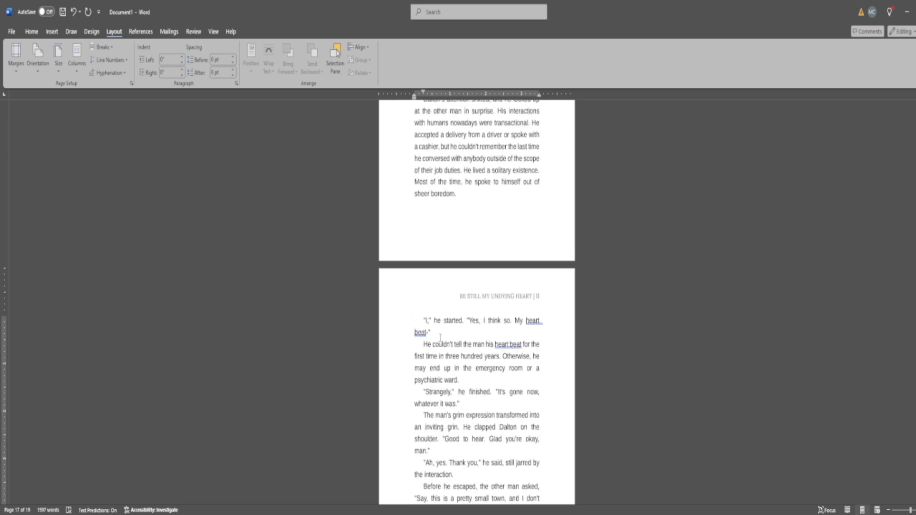
# Step: Check the document's hyphenation choices and the dialogue paragraph's line and page break options without applying any change
pyautogui.doubleClick(427, 333)
pyautogui.click(435, 336)
pyautogui.click(130, 73)
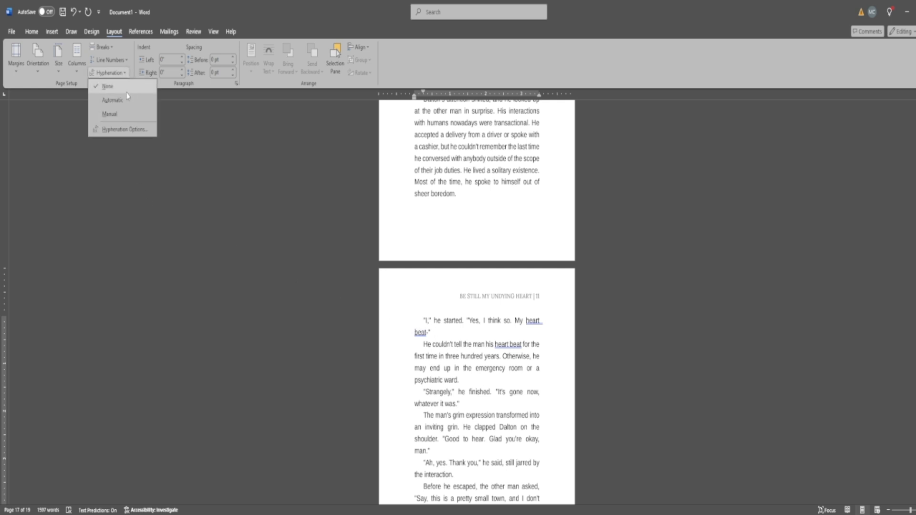
pyautogui.click(438, 336)
pyautogui.moveTo(436, 334); pyautogui.dragTo(421, 321)
pyautogui.rightClick(425, 333)
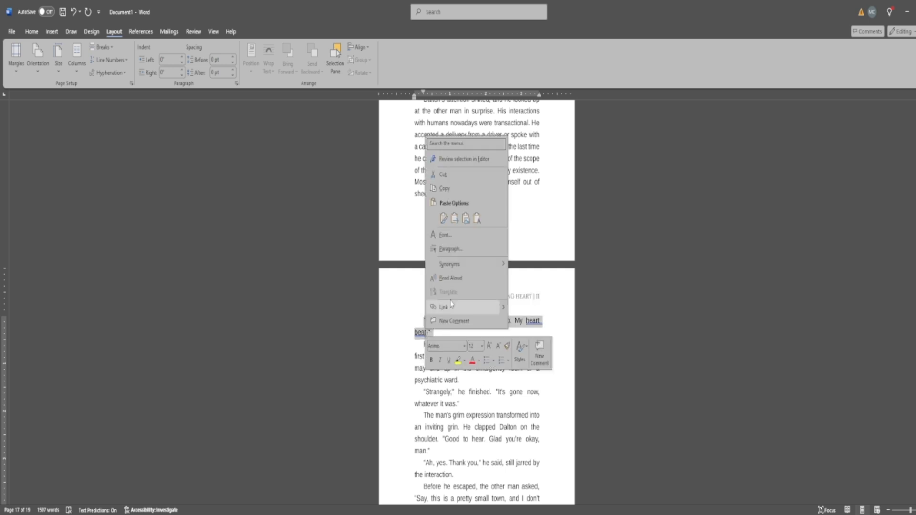
pyautogui.click(451, 249)
pyautogui.click(411, 213)
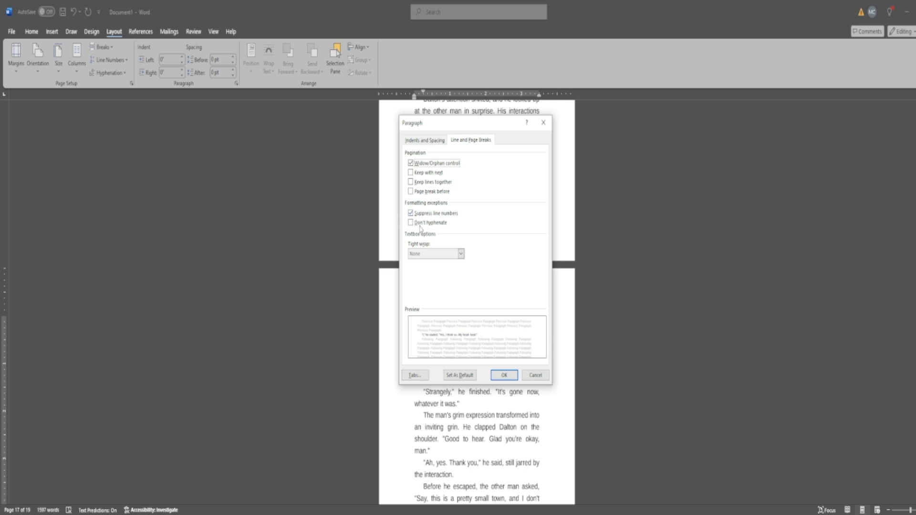
pyautogui.click(537, 376)
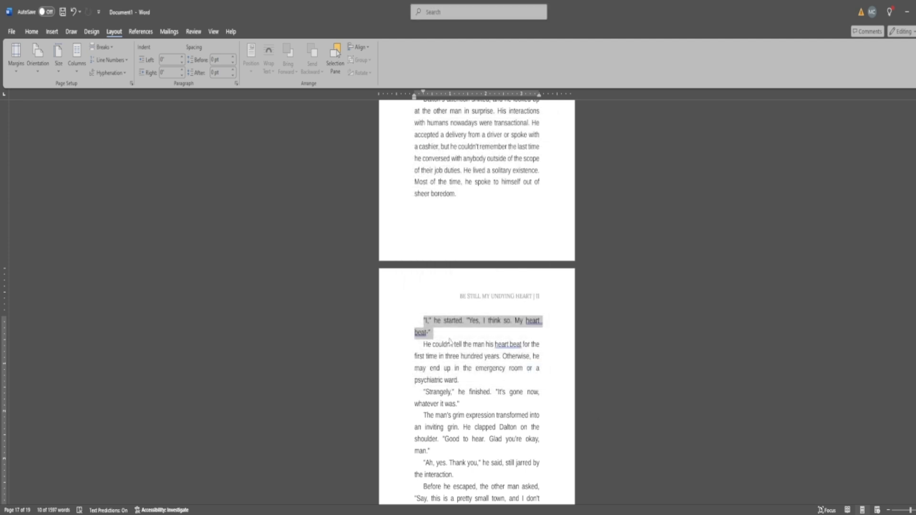
# Step: Examine the text flow on the chapter's closing pages, from the dialogue page through the last paragraph
pyautogui.scroll(-1, 448, 324)
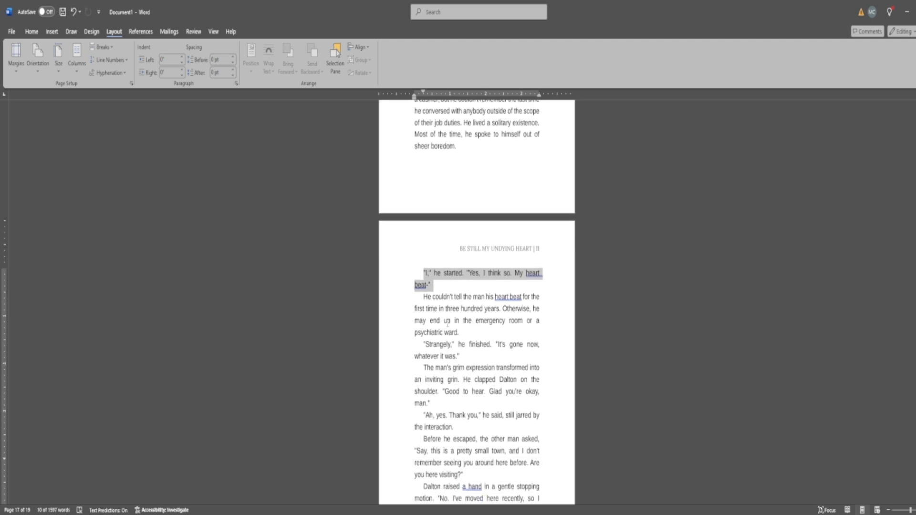
pyautogui.click(412, 344)
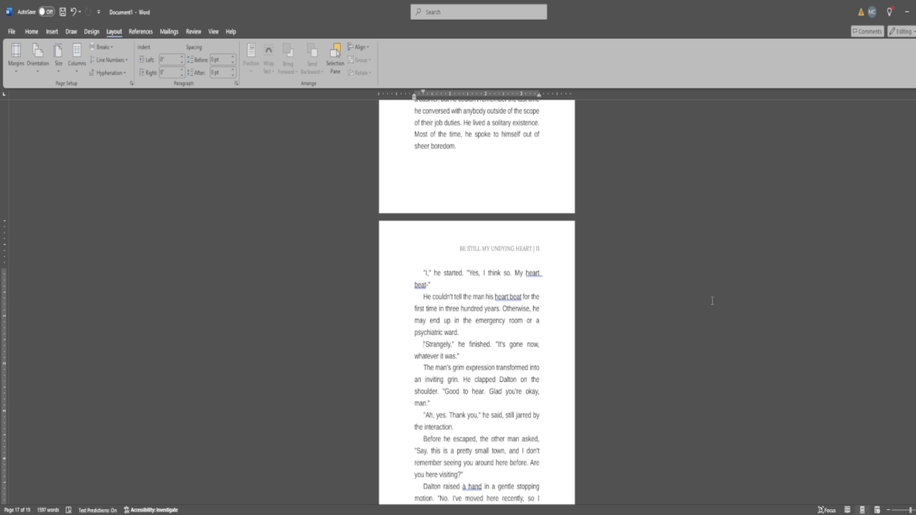
pyautogui.scroll(-7, 527, 267)
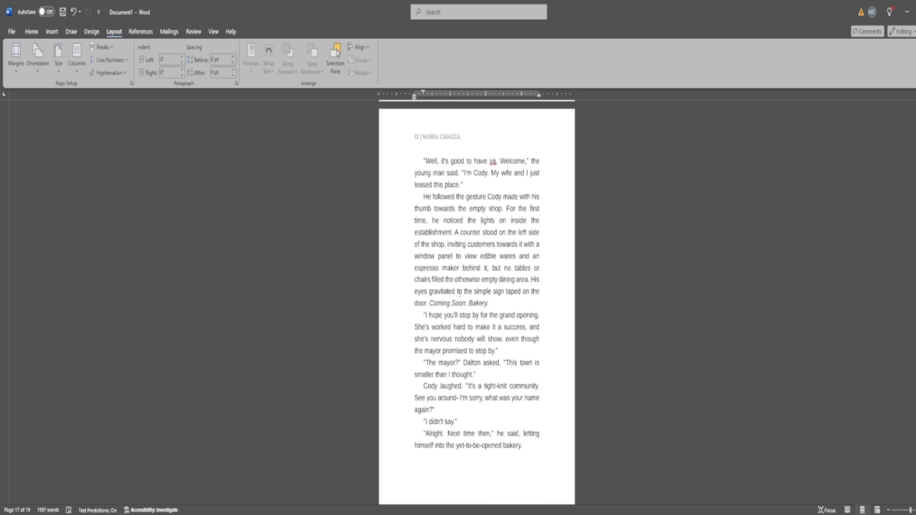
pyautogui.scroll(-5, 410, 328)
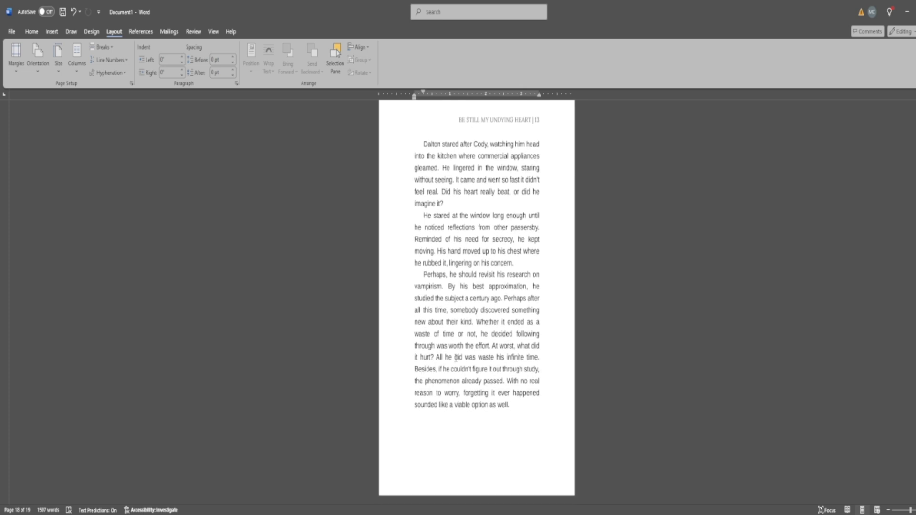
pyautogui.click(539, 408)
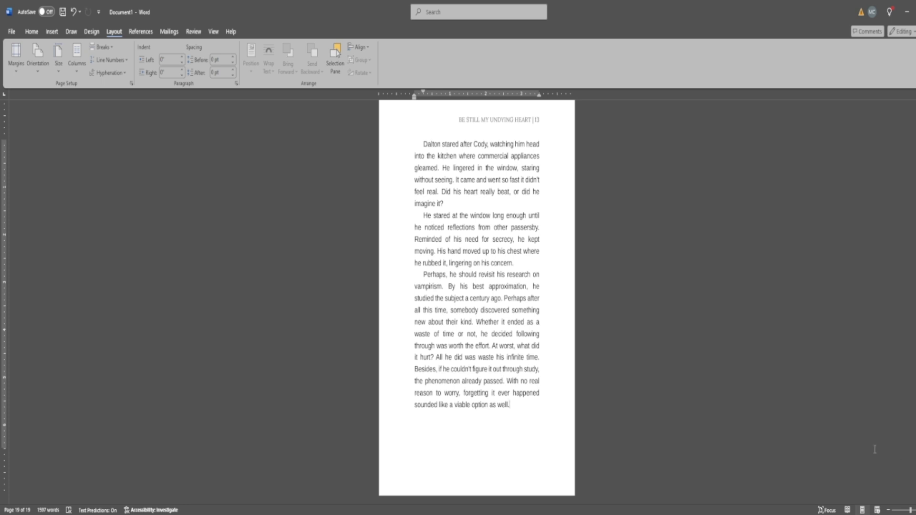
pyautogui.click(512, 411)
pyautogui.scroll(5, 507, 344)
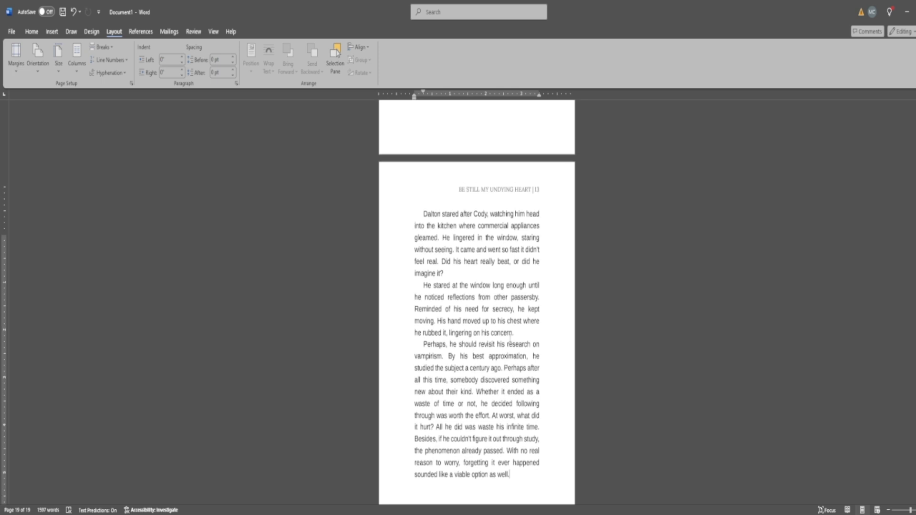
pyautogui.scroll(4, 506, 343)
pyautogui.moveTo(428, 303); pyautogui.dragTo(492, 304)
pyautogui.click(545, 413)
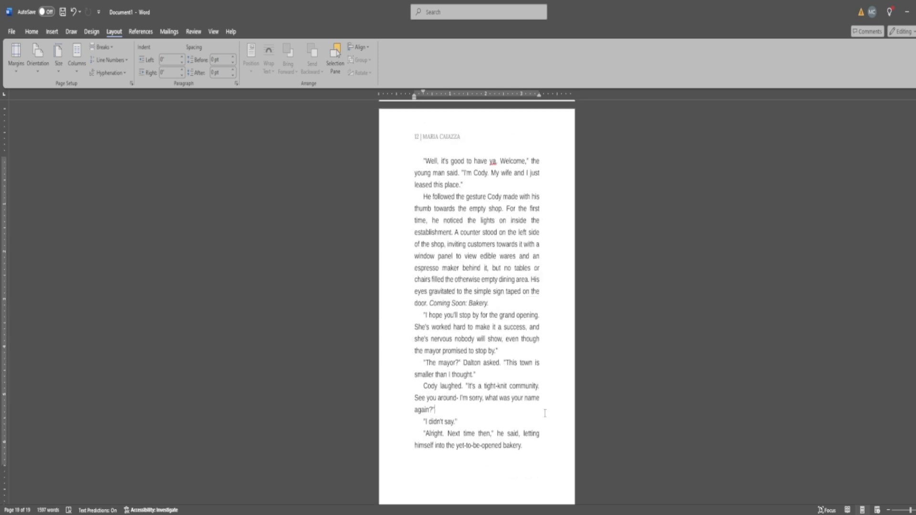
# Step: Insert two Next Page section breaks after the chapter's last paragraph, which ends "a viable option as well."
pyautogui.scroll(-9, 545, 413)
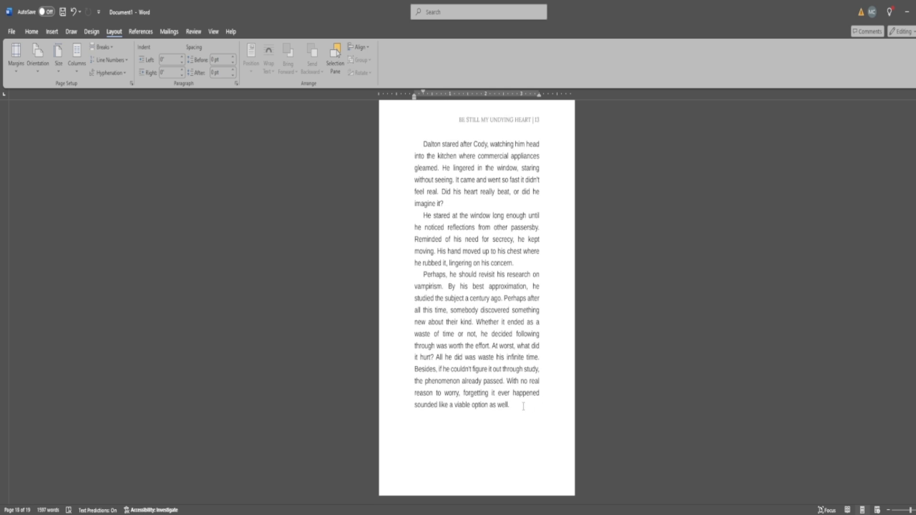
pyautogui.click(111, 46)
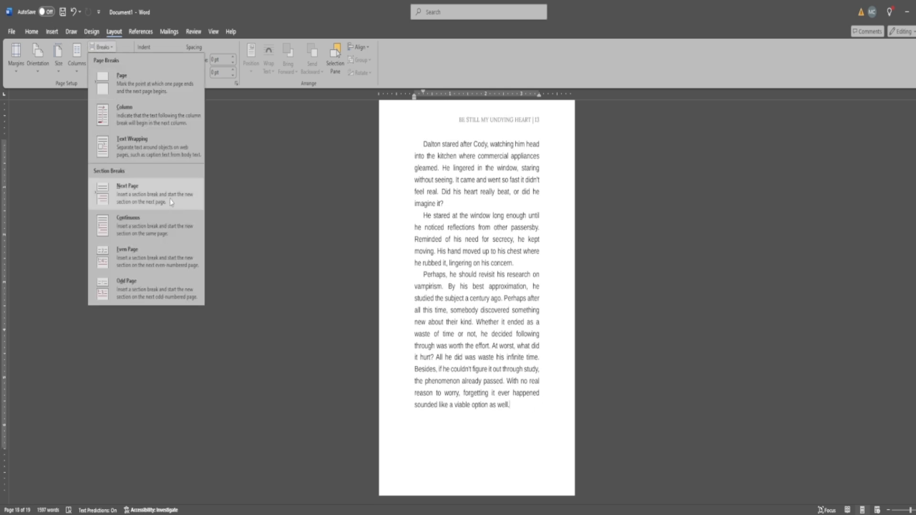
pyautogui.click(119, 188)
pyautogui.scroll(3, 515, 407)
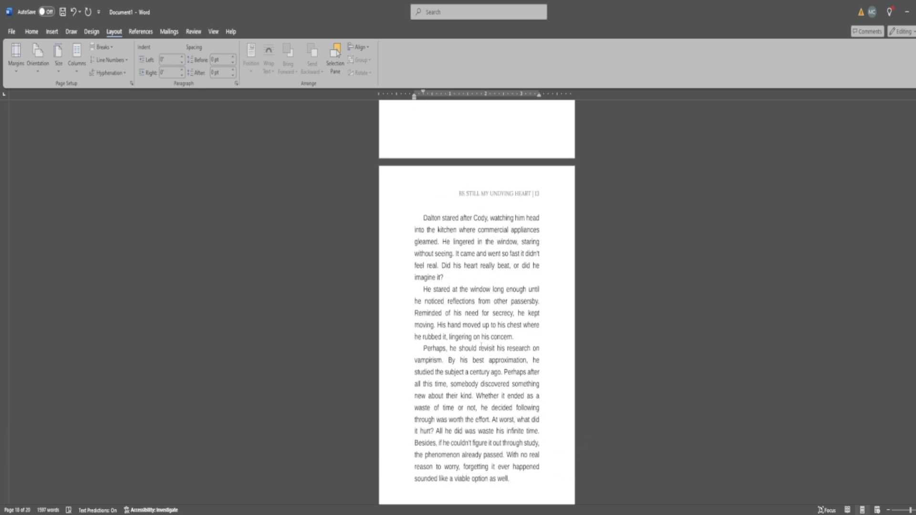
pyautogui.click(103, 47)
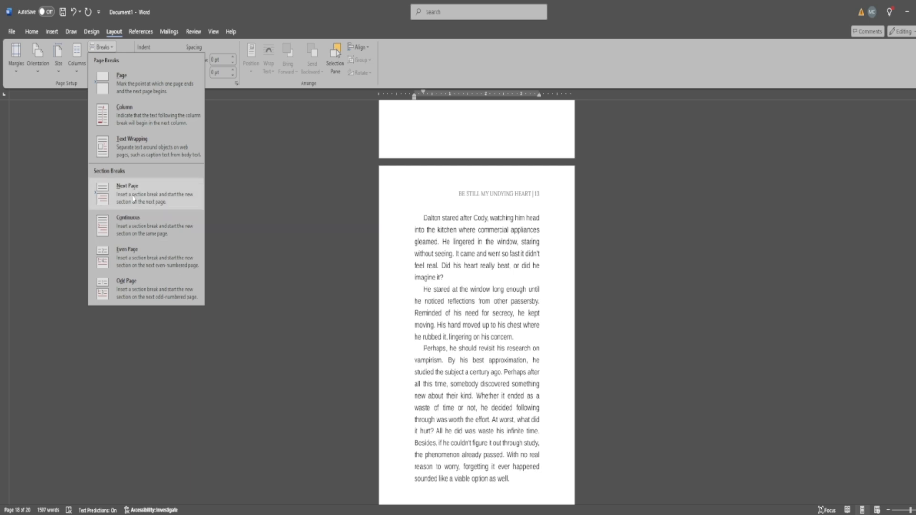
pyautogui.click(152, 202)
pyautogui.scroll(-1, 505, 313)
# Step: Copy the chapter illustration and its "Phantom of Hope" title onto the final blank page, followed by a new line
pyautogui.scroll(20, 442, 377)
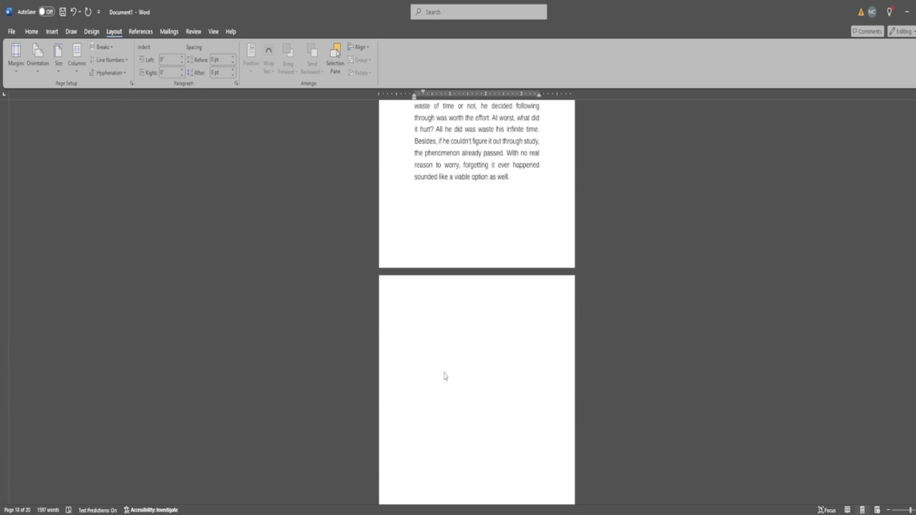
pyautogui.scroll(20, 455, 361)
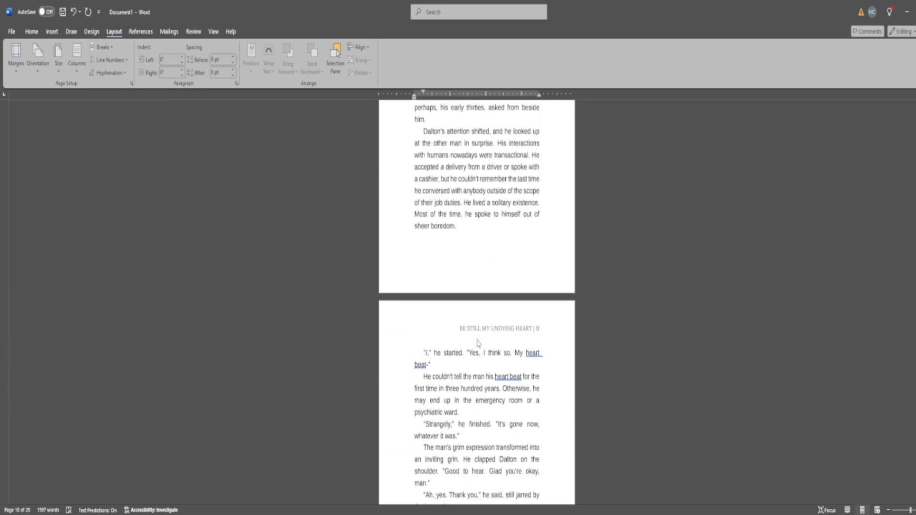
pyautogui.scroll(5, 514, 276)
pyautogui.moveTo(526, 395); pyautogui.dragTo(446, 342)
pyautogui.hotkey('ctrl', 'c')
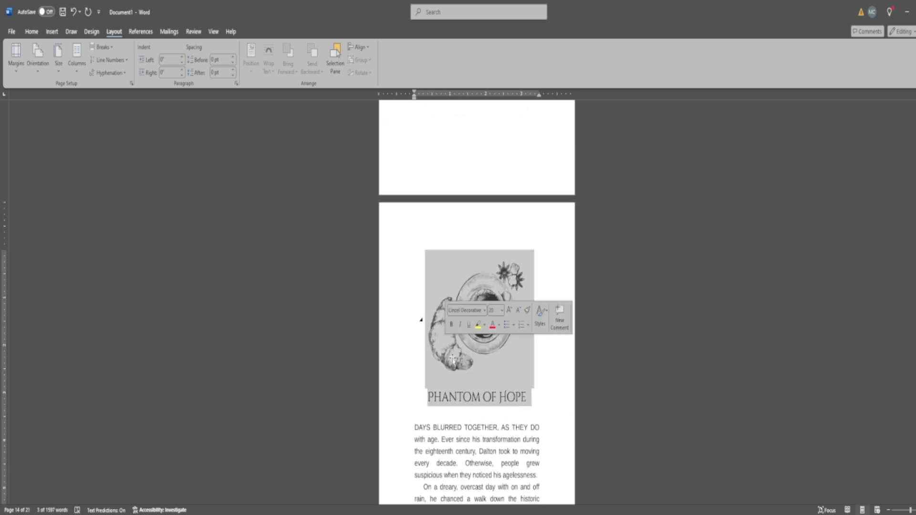
pyautogui.scroll(-7, 465, 393)
pyautogui.scroll(-20, 559, 369)
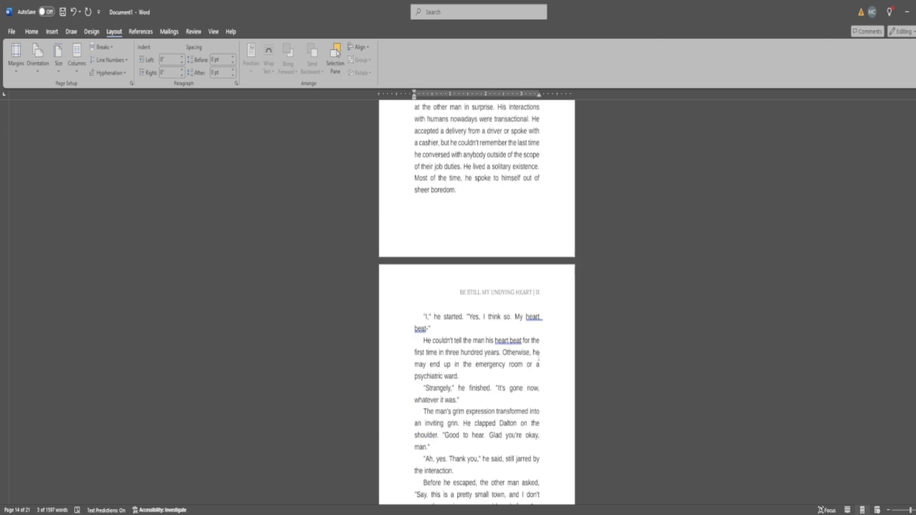
pyautogui.scroll(-20, 559, 369)
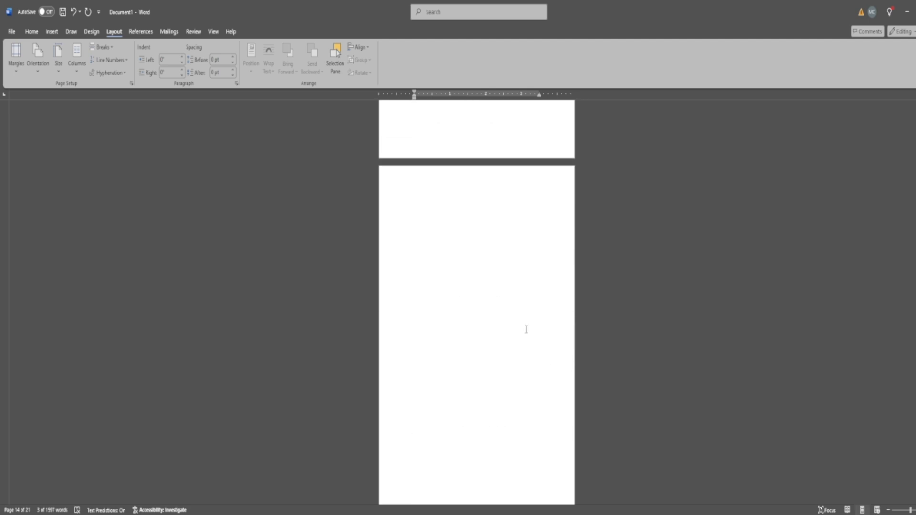
pyautogui.click(462, 293)
pyautogui.hotkey('ctrl', 'v')
pyautogui.press('Return')
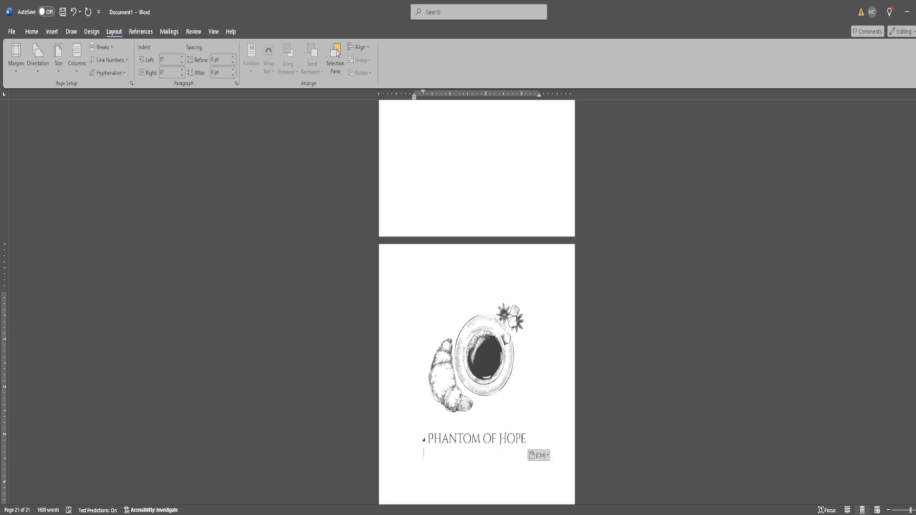
# Step: Replace the copied chapter title with "Spectre from the Past" in the Heading 1 style and start a new line below it
pyautogui.moveTo(531, 438); pyautogui.dragTo(444, 440)
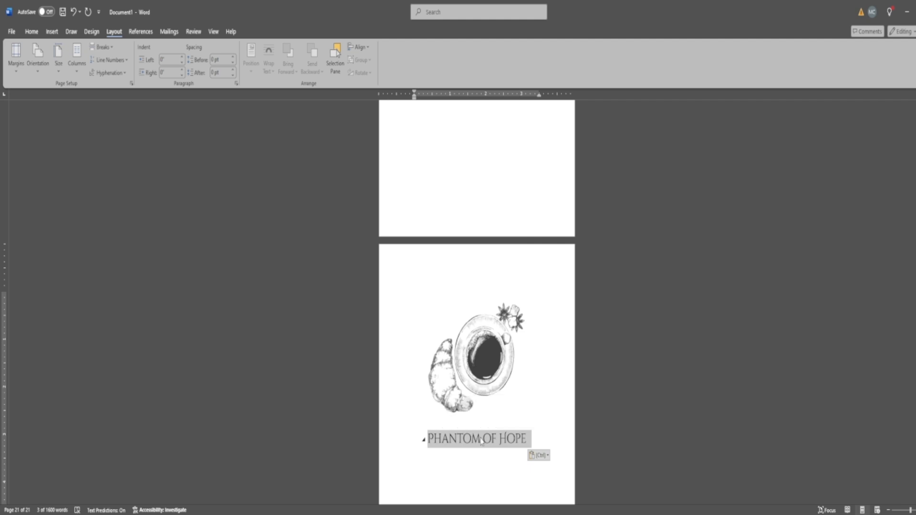
pyautogui.write('S')
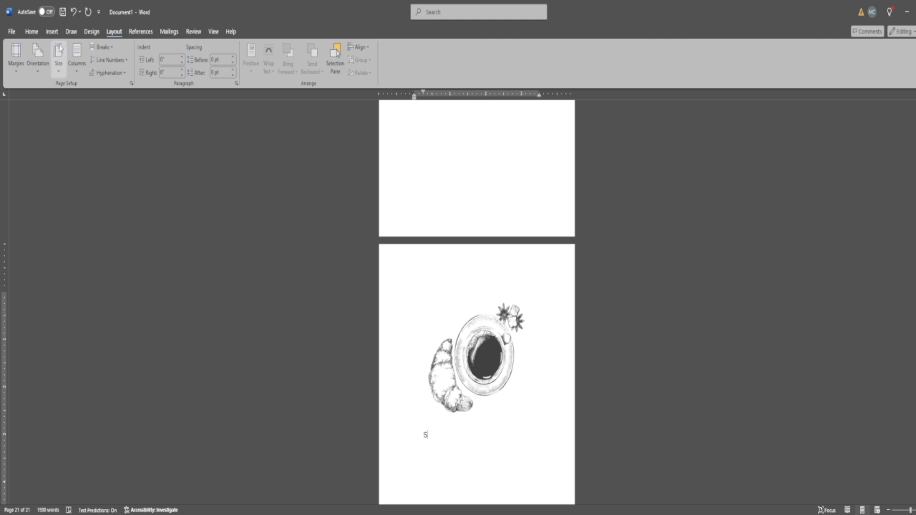
pyautogui.click(32, 31)
pyautogui.click(390, 66)
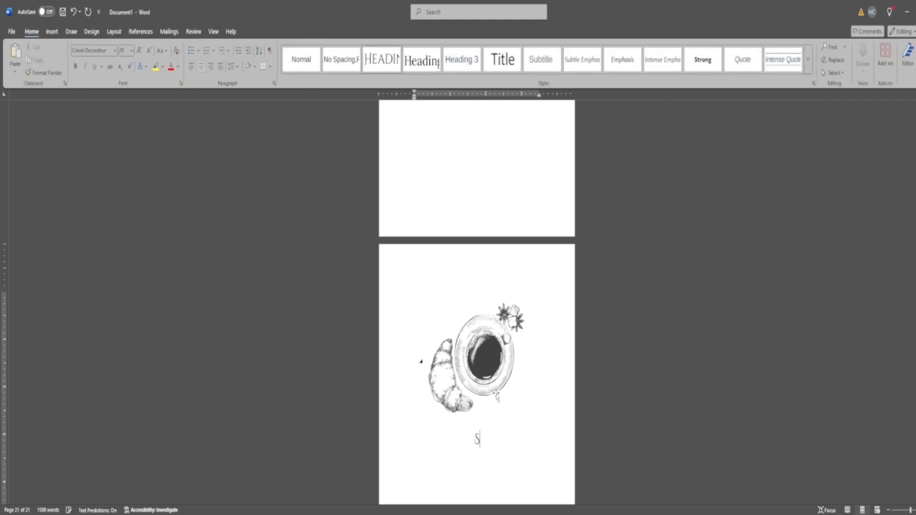
pyautogui.write('PECTRE F')
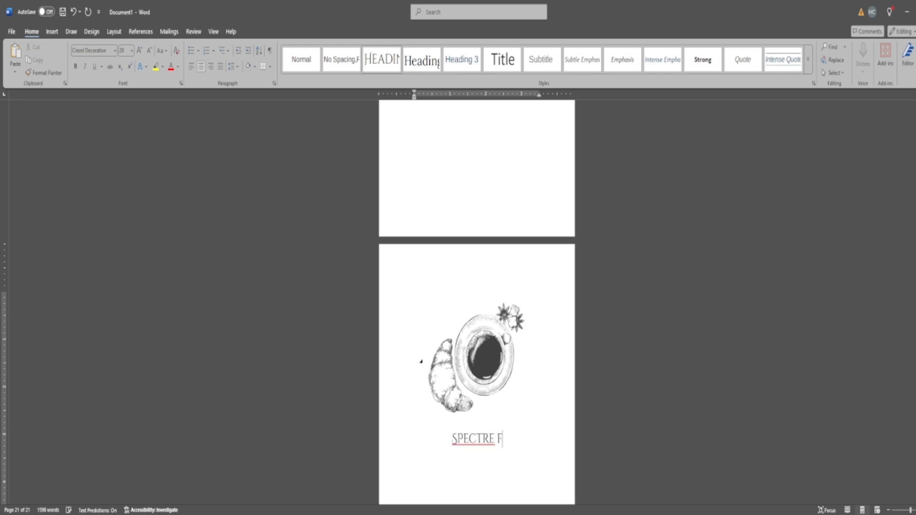
pyautogui.write('ROM THE PAST')
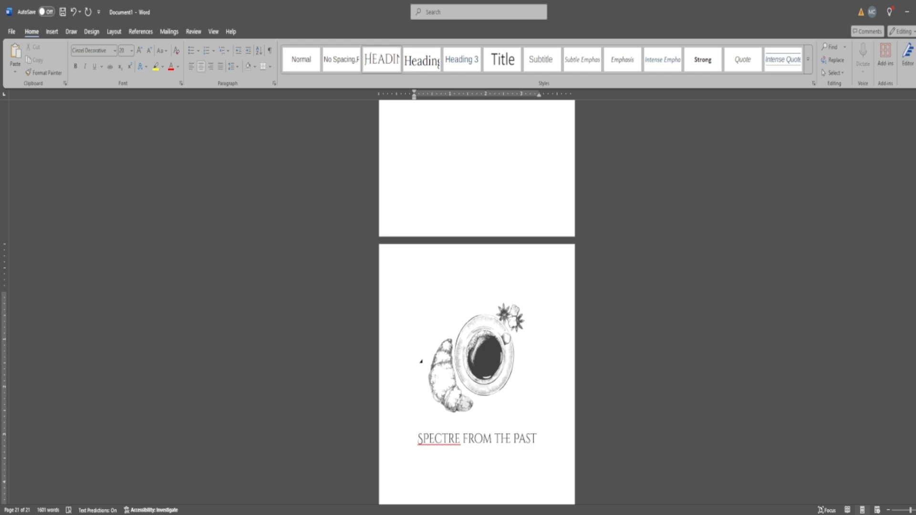
pyautogui.press('Return')
pyautogui.scroll(-3, 593, 290)
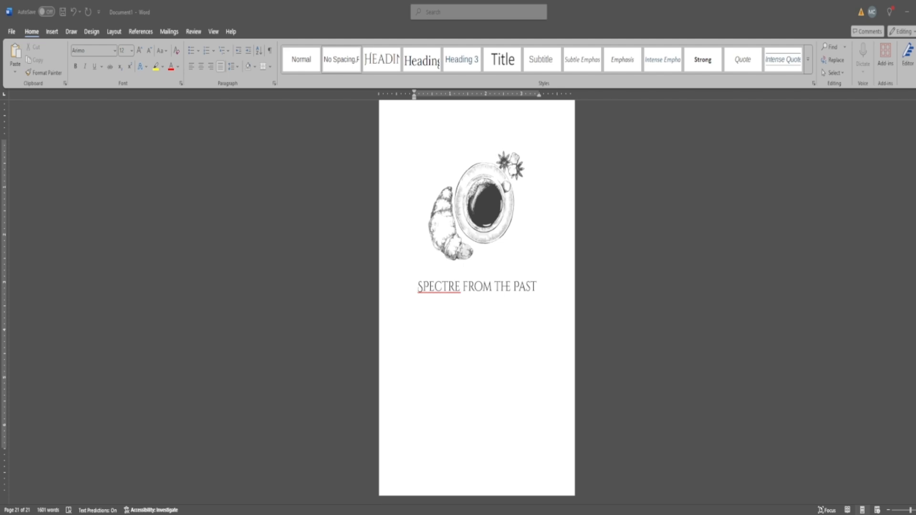
# Step: Add the opening paragraph beginning "FOR VAMPIRES, TIME IS A LIMINAL SPACE" below the title and paste the chapter's remaining text beneath it in Normal style
pyautogui.click(428, 323)
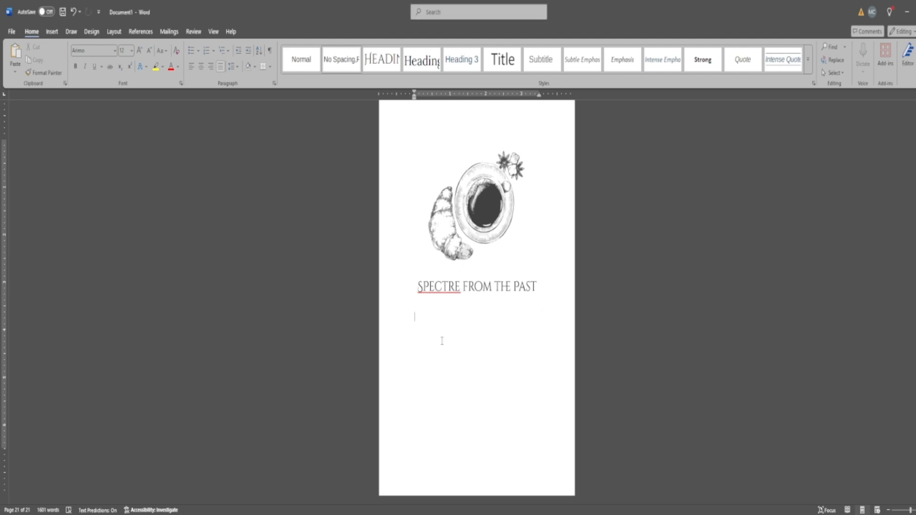
pyautogui.write("FOR VAMPIRES, TIME IS A LIMINAL SPACE; they exist within its confines, but it's something passed through rather than lingered in. Dalton's contacts in the supernatural world loved hearing from him, but most of his kind were possessive of their worldly belongings. Unfortunately, his thirst for untold knowledge sent him on a fool's errand the world over that took him away from home for a month.")
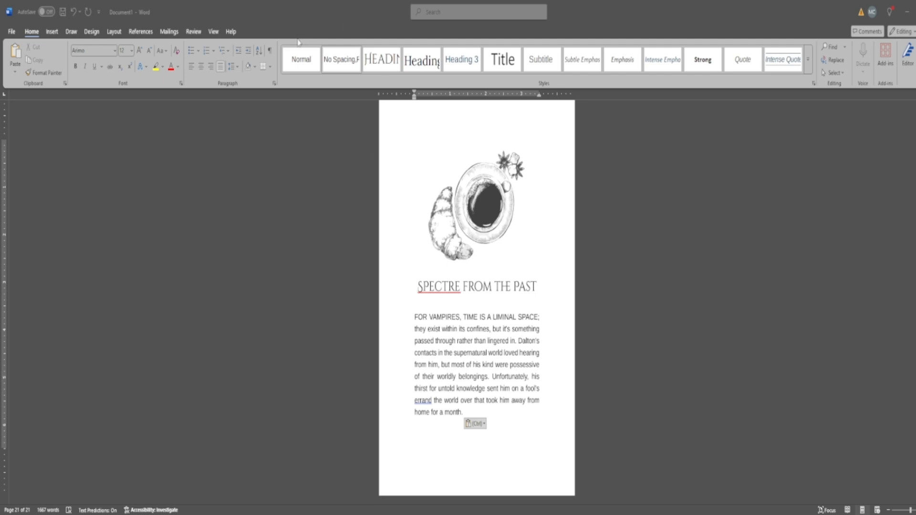
pyautogui.click(302, 65)
pyautogui.hotkey('ctrl', 'z')
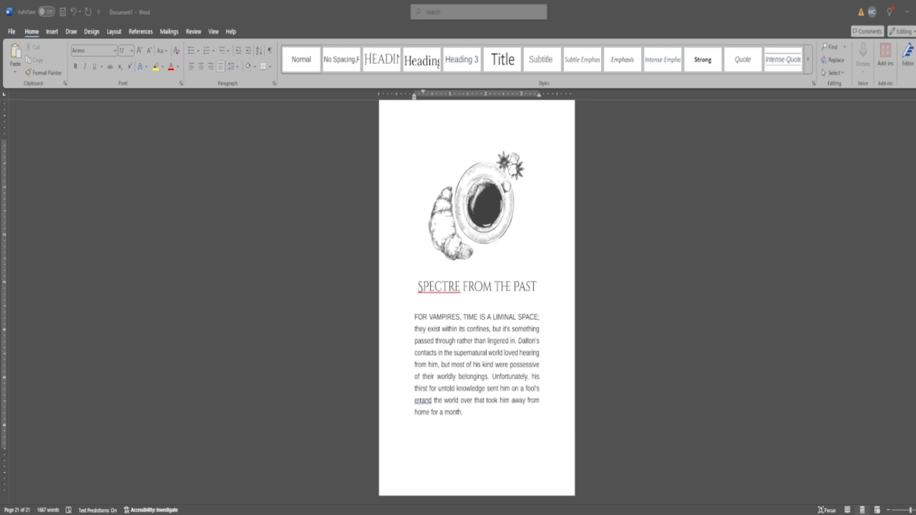
pyautogui.click(469, 430)
pyautogui.hotkey('ctrl', 'v')
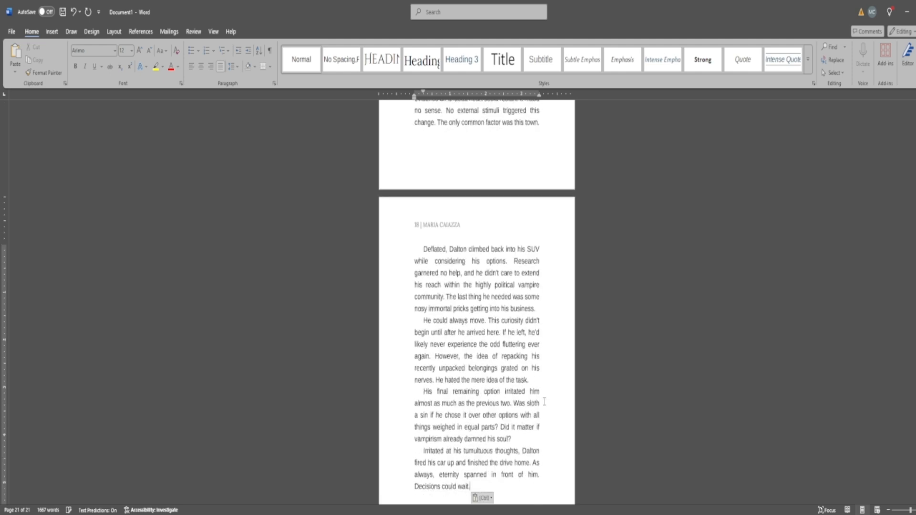
# Step: Examine the running headers, page numbers and text flow from the previous chapter through the end of "Spectre from the Past"
pyautogui.scroll(10, 550, 371)
pyautogui.scroll(10, 584, 281)
pyautogui.scroll(12, 550, 377)
pyautogui.scroll(-6, 560, 357)
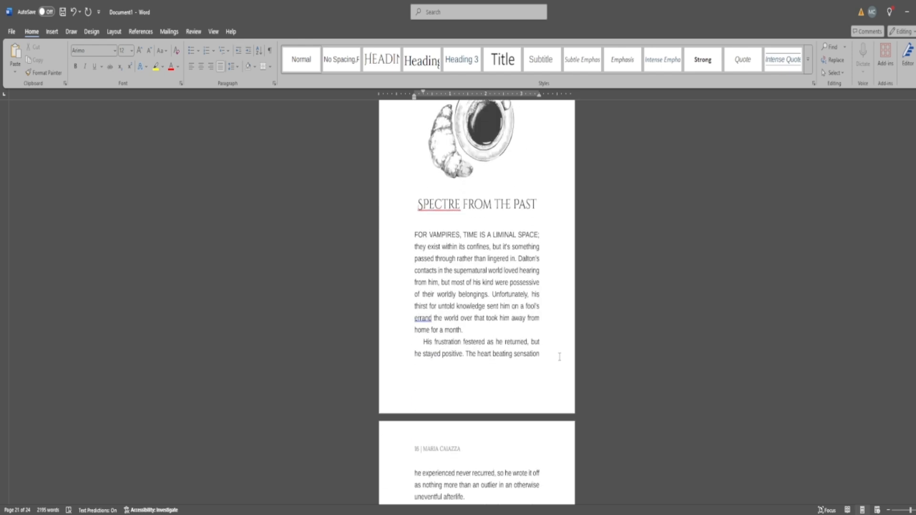
pyautogui.scroll(-5, 406, 324)
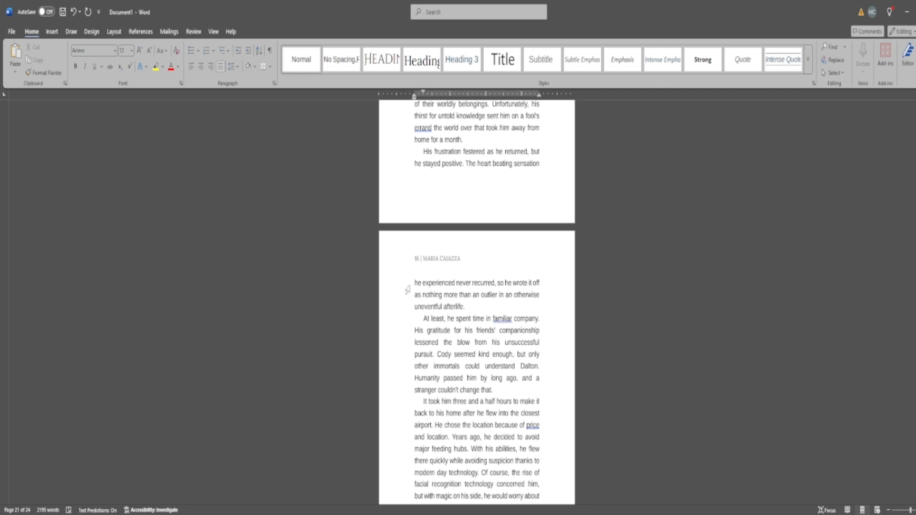
pyautogui.scroll(20, 408, 258)
pyautogui.scroll(20, 441, 392)
pyautogui.scroll(-20, 497, 420)
pyautogui.scroll(-5, 468, 409)
pyautogui.scroll(-3, 420, 476)
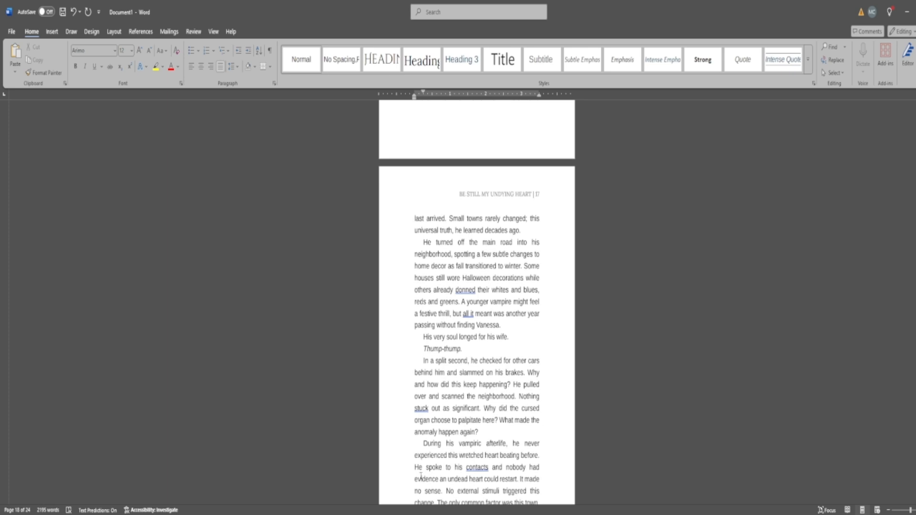
pyautogui.scroll(-7, 467, 445)
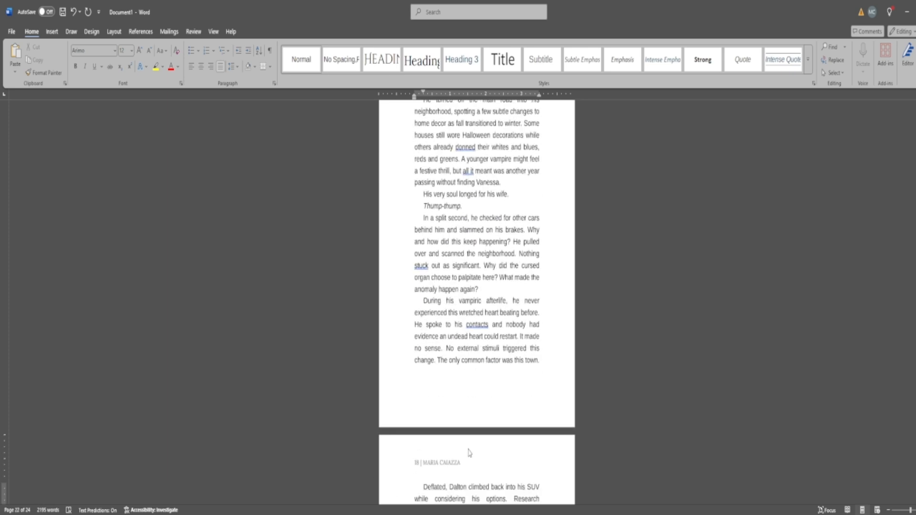
pyautogui.scroll(-10, 476, 452)
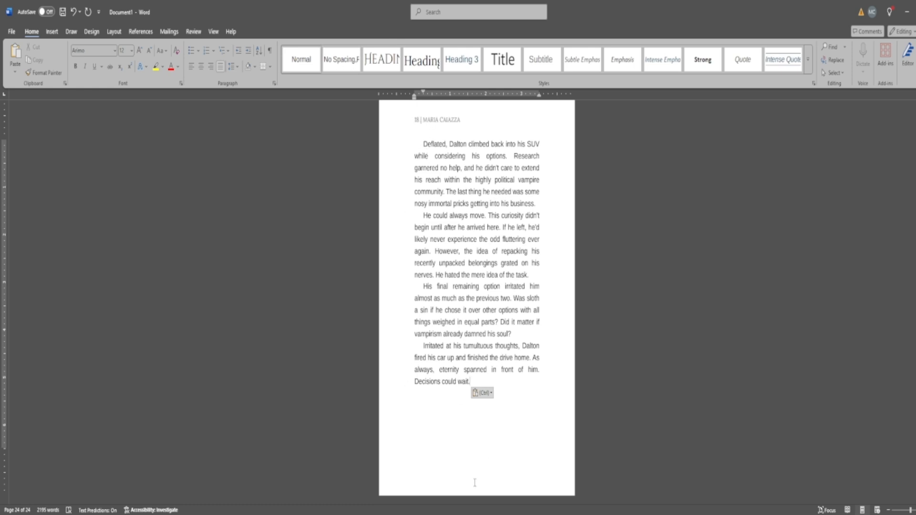
# Step: Insert a Next Page section break after the chapter's last paragraph, which ends "Decisions could wait."
pyautogui.click(112, 32)
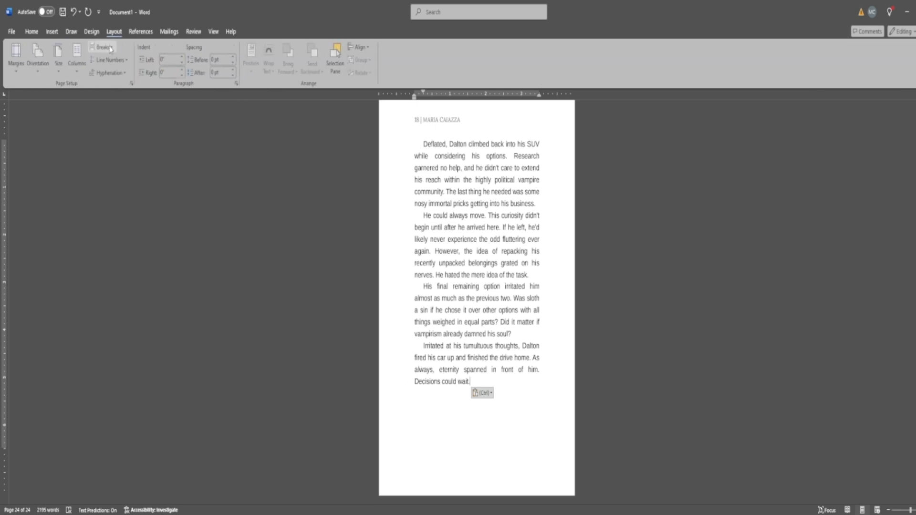
pyautogui.click(112, 48)
pyautogui.click(120, 193)
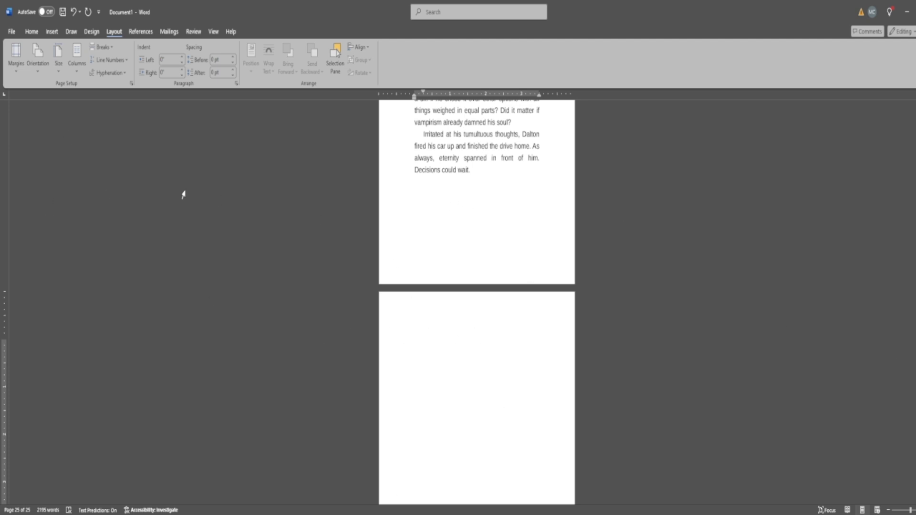
pyautogui.scroll(5, 430, 227)
pyautogui.scroll(6, 480, 359)
pyautogui.scroll(-16, 480, 363)
pyautogui.scroll(1, 494, 329)
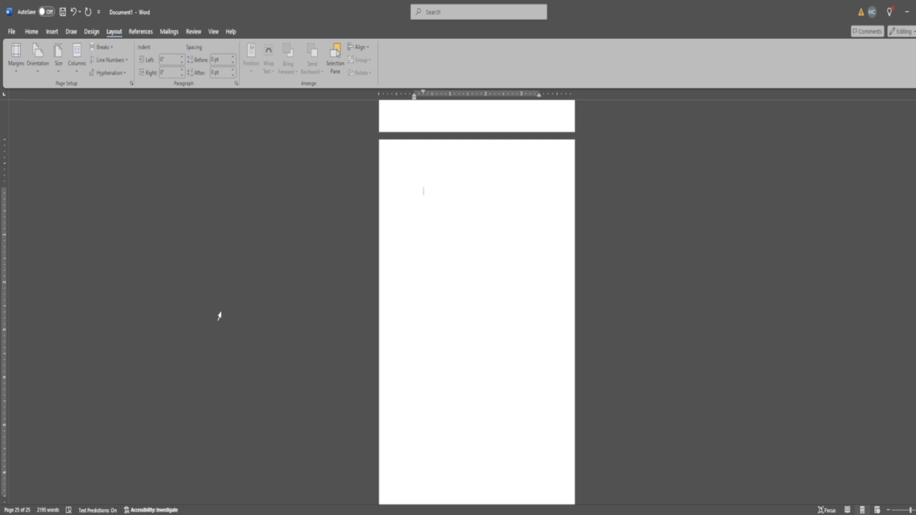
# Step: Show the document's heading outline and examine the blank heading entry preceding "Spectre from the Past"
pyautogui.hotkey('ctrl', 'f')
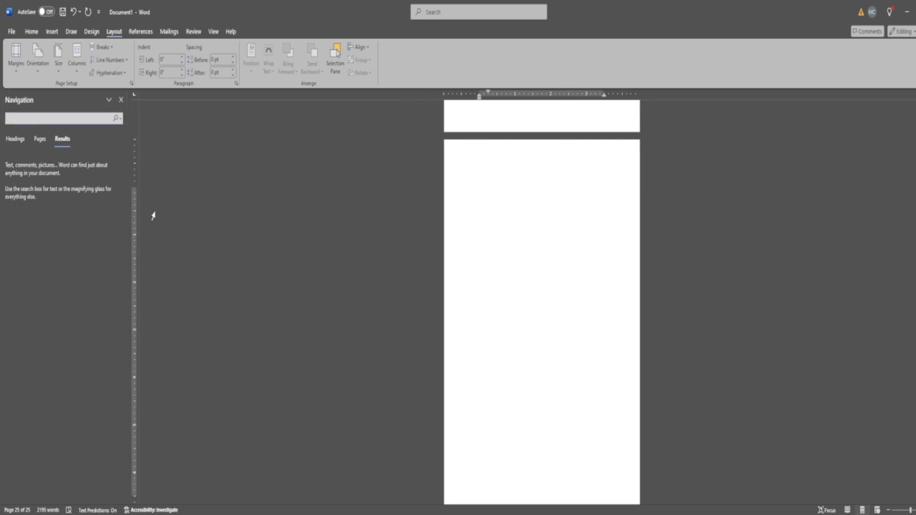
pyautogui.click(15, 139)
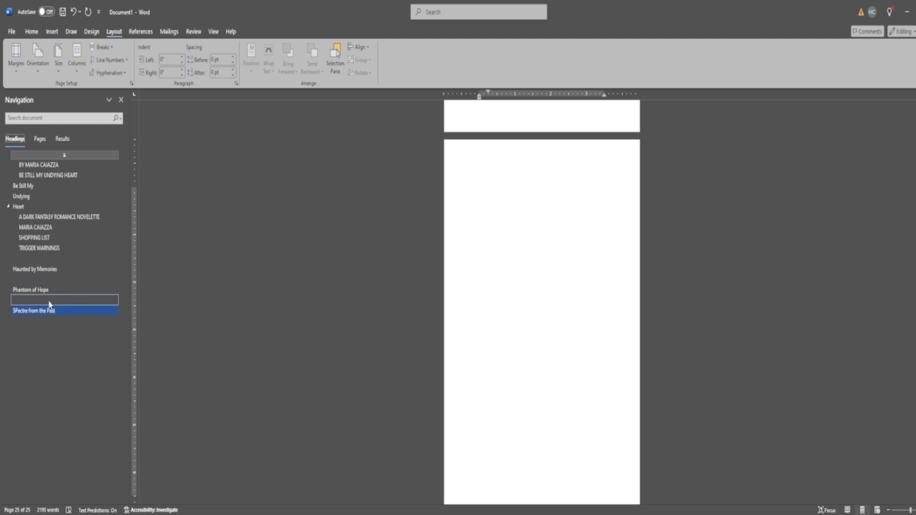
pyautogui.click(37, 301)
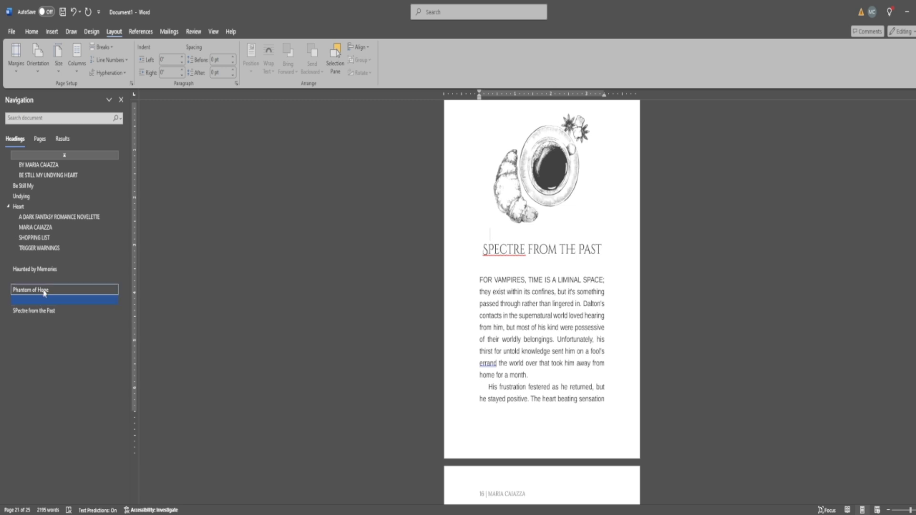
pyautogui.hotkey('shift', 'Right')
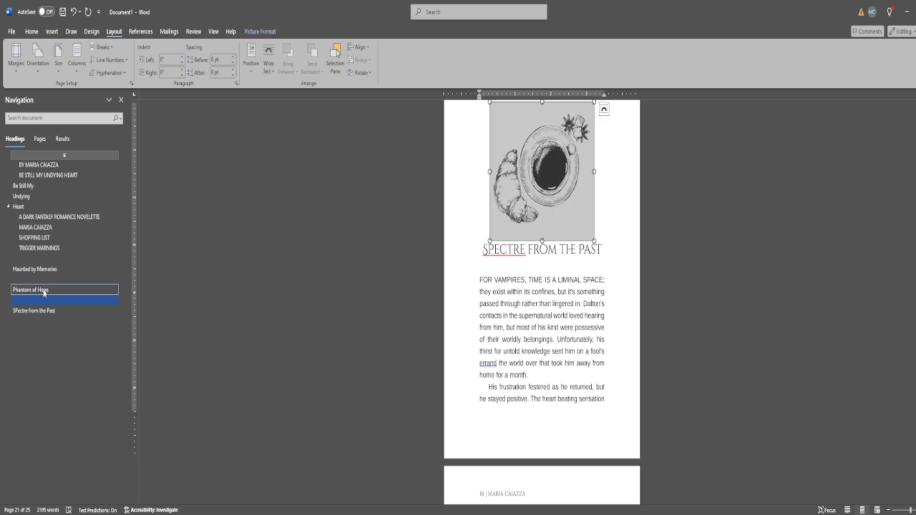
pyautogui.scroll(2, 482, 348)
pyautogui.click(482, 347)
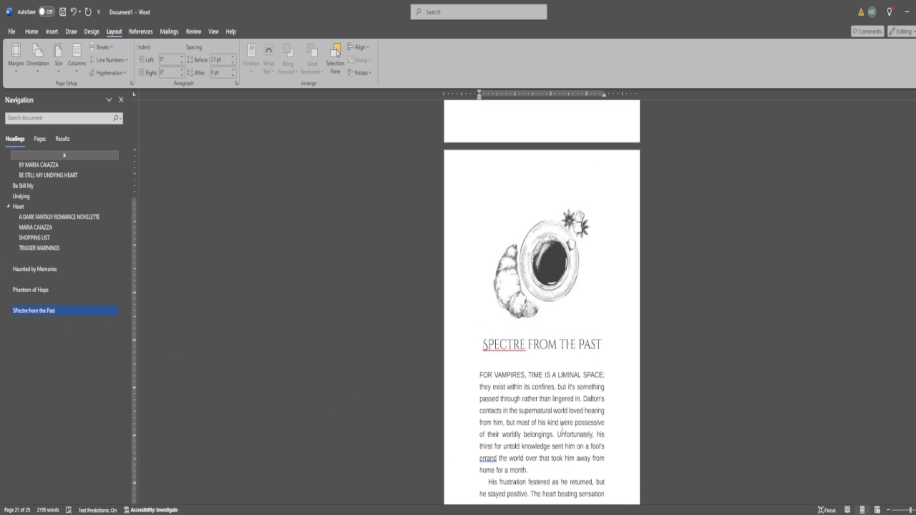
pyautogui.click(485, 342)
pyautogui.press('BackSpace')
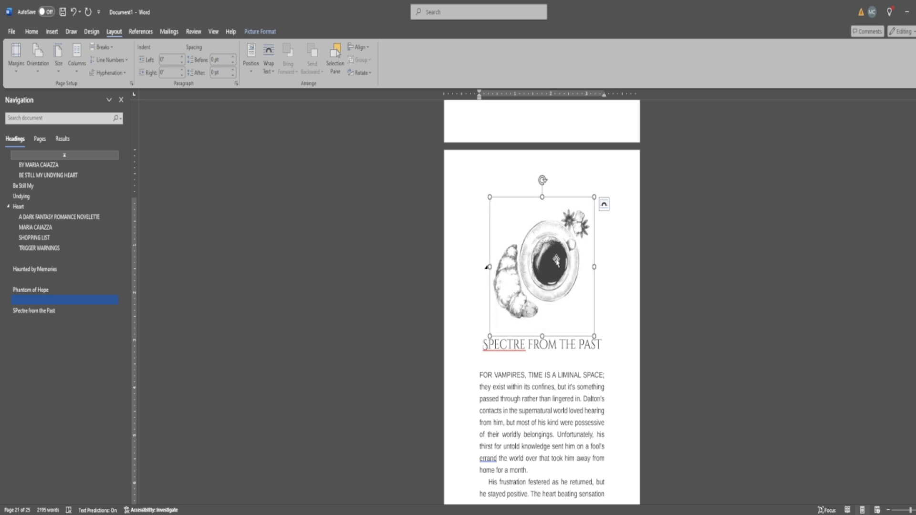
# Step: Center the chapter illustration above the "Haunted by Memories" title
pyautogui.click(56, 260)
pyautogui.scroll(2, 520, 334)
pyautogui.press('BackSpace')
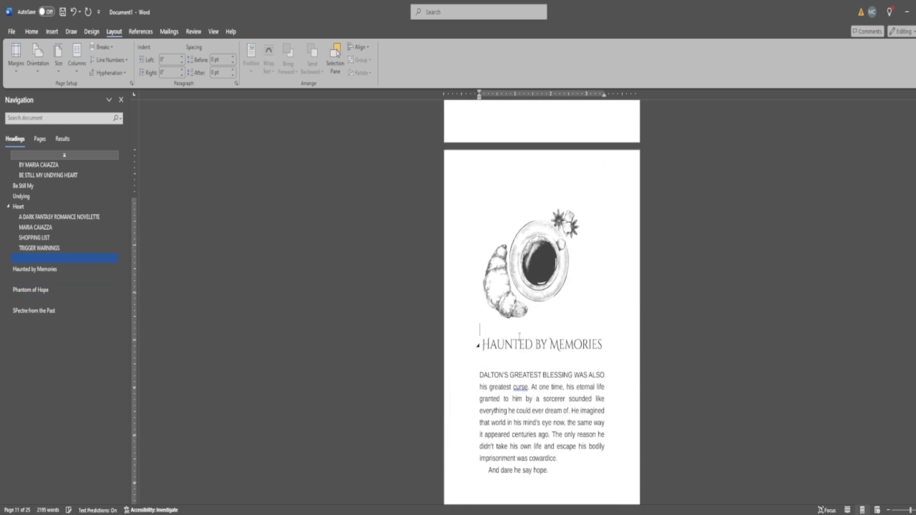
pyautogui.scroll(4, 519, 337)
pyautogui.scroll(-6, 510, 330)
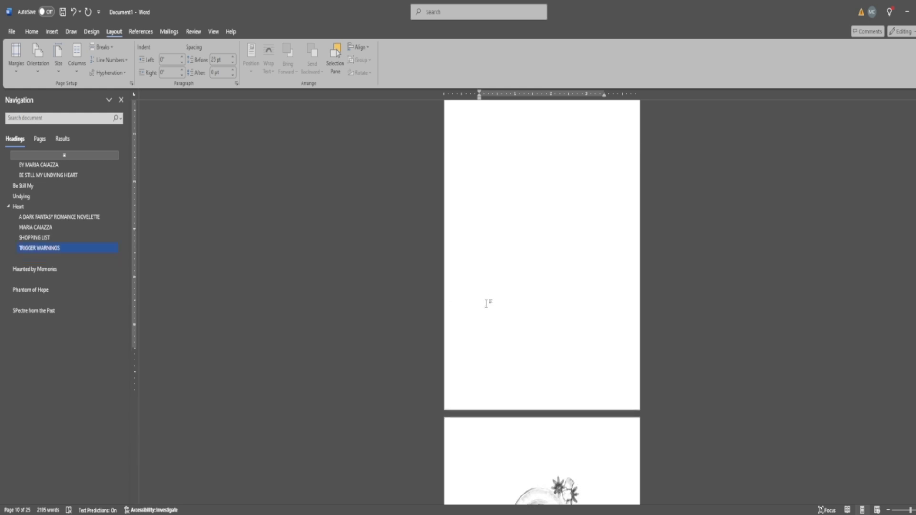
pyautogui.scroll(3, 608, 281)
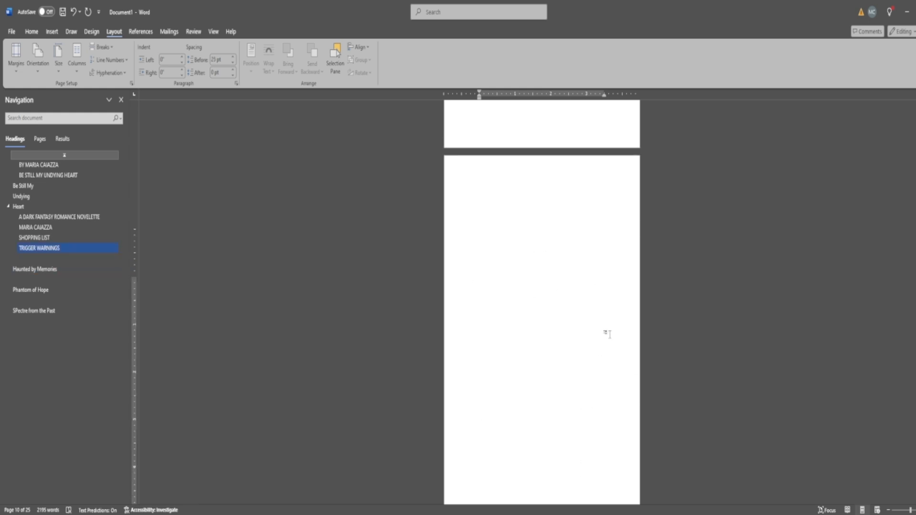
pyautogui.scroll(-3, 609, 394)
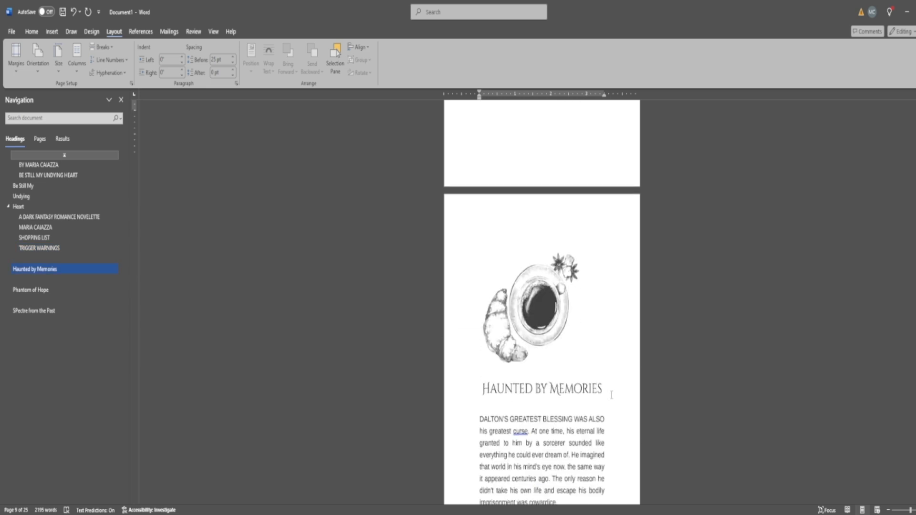
pyautogui.click(533, 284)
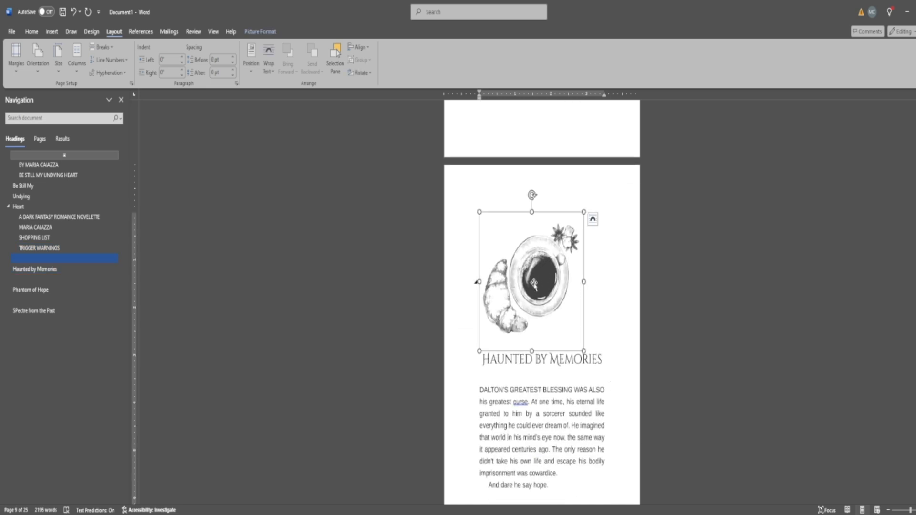
pyautogui.click(31, 32)
pyautogui.click(201, 67)
# Step: Remove the paragraph break between illustration and title in "Haunted by Memories", "Phantom of Hope" and "Spectre from the Past" to merge each into one heading
pyautogui.click(605, 316)
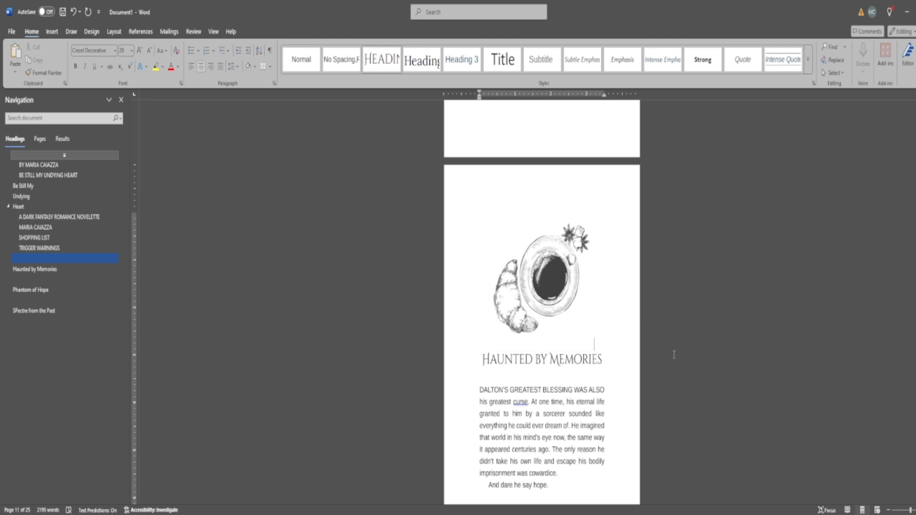
pyautogui.press('Down')
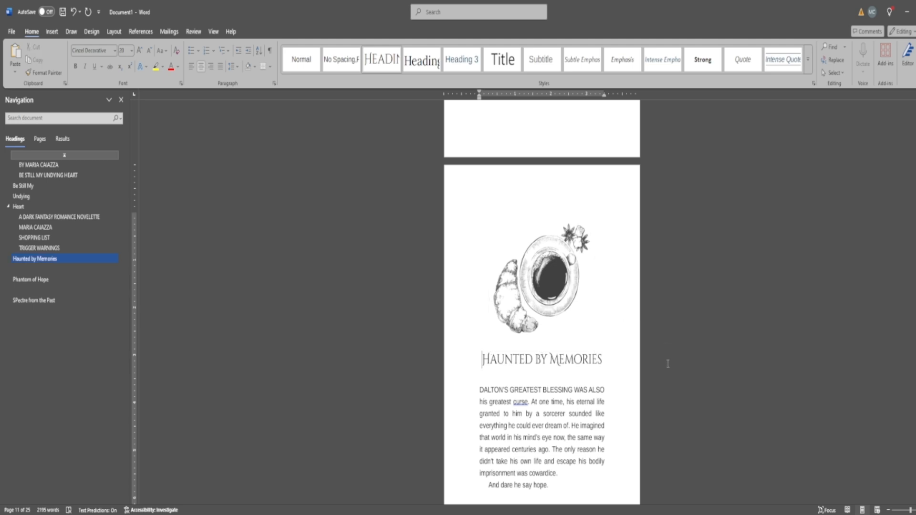
pyautogui.click(114, 280)
pyautogui.hotkey('ctrl', 'v')
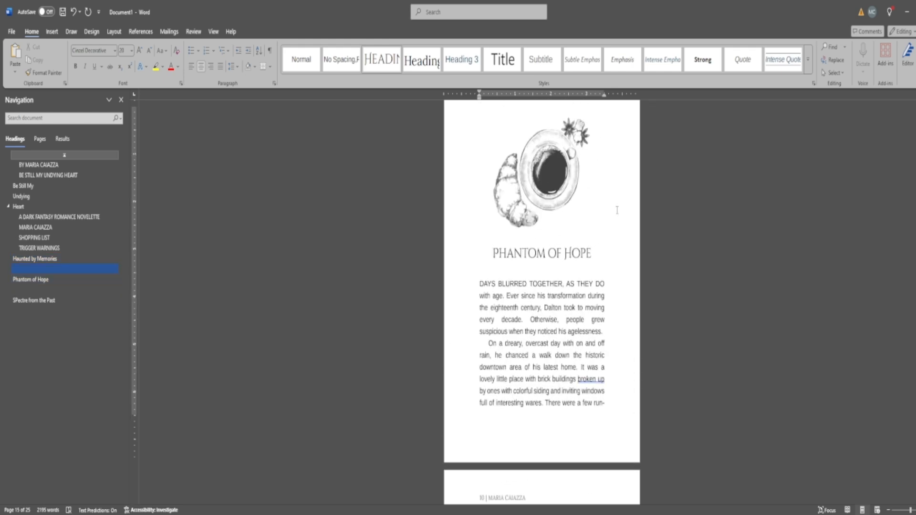
pyautogui.press('Delete')
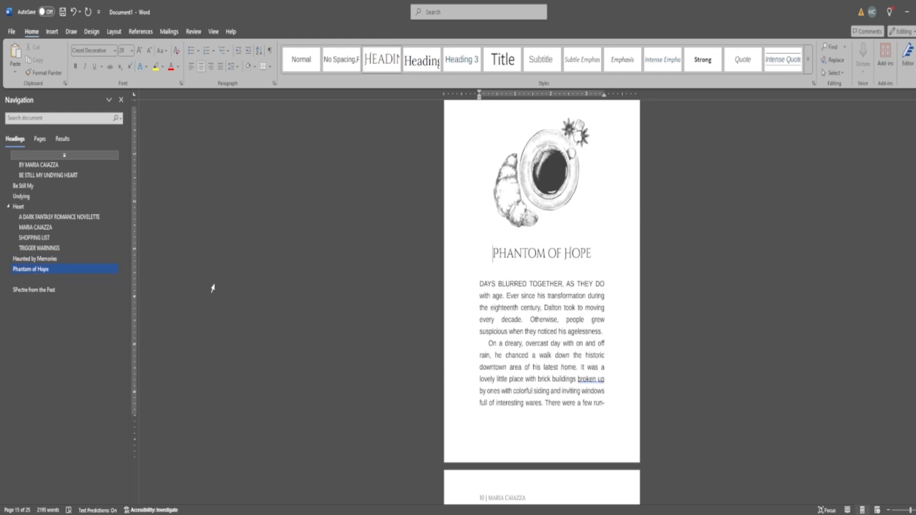
pyautogui.click(56, 290)
pyautogui.hotkey('ctrl', 'v')
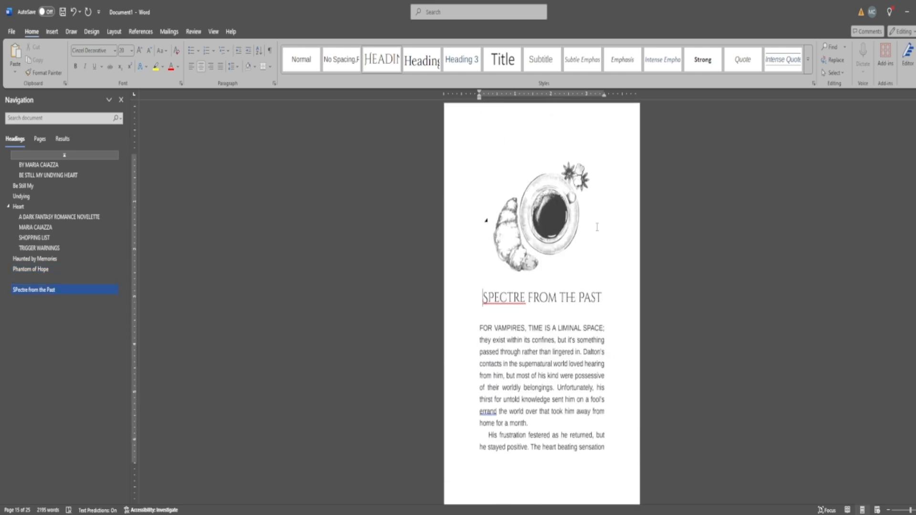
pyautogui.press('Delete')
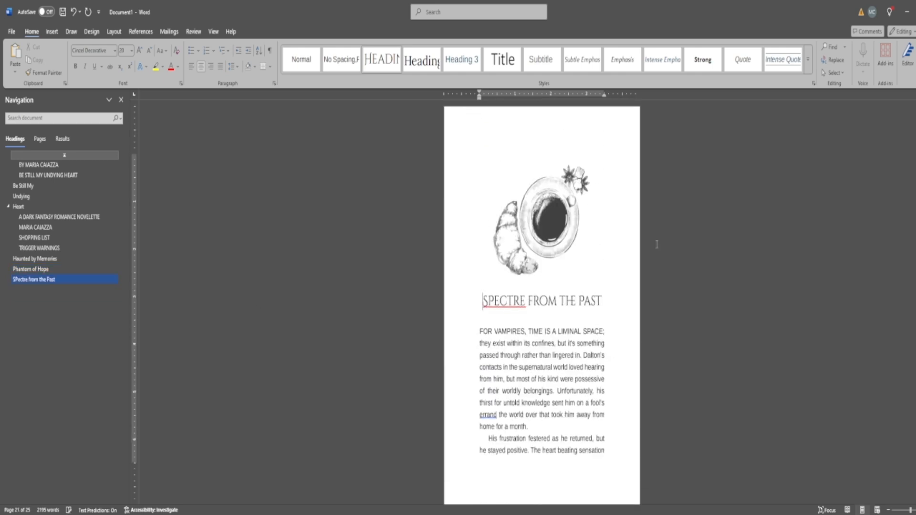
# Step: Correct the capital "P" in the last chapter title to lowercase, making it "Spectre from the Past"
pyautogui.click(495, 300)
pyautogui.press('BackSpace')
pyautogui.write('p')
pyautogui.scroll(-1, 555, 336)
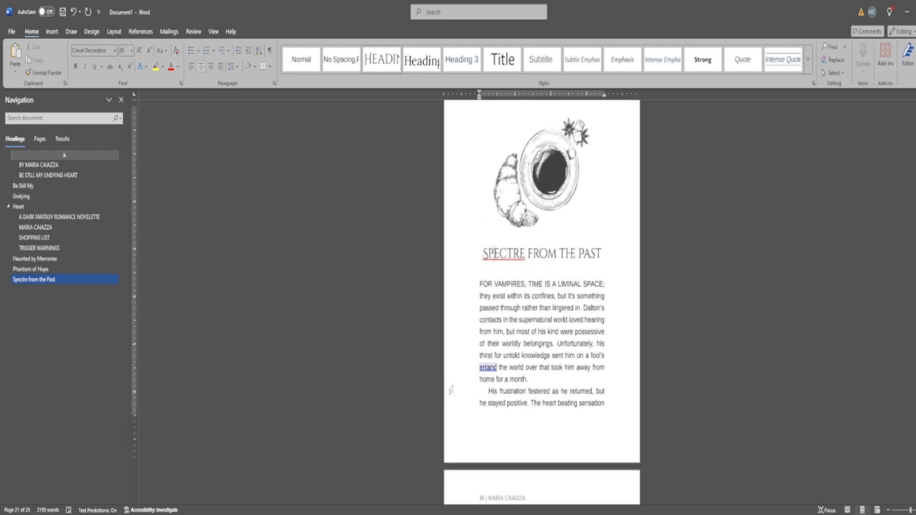
# Step: Examine the last chapter's pages through the final blank page and return to the "Spectre from the Past" title
pyautogui.scroll(2, 539, 382)
pyautogui.scroll(-11, 538, 383)
pyautogui.scroll(-20, 563, 389)
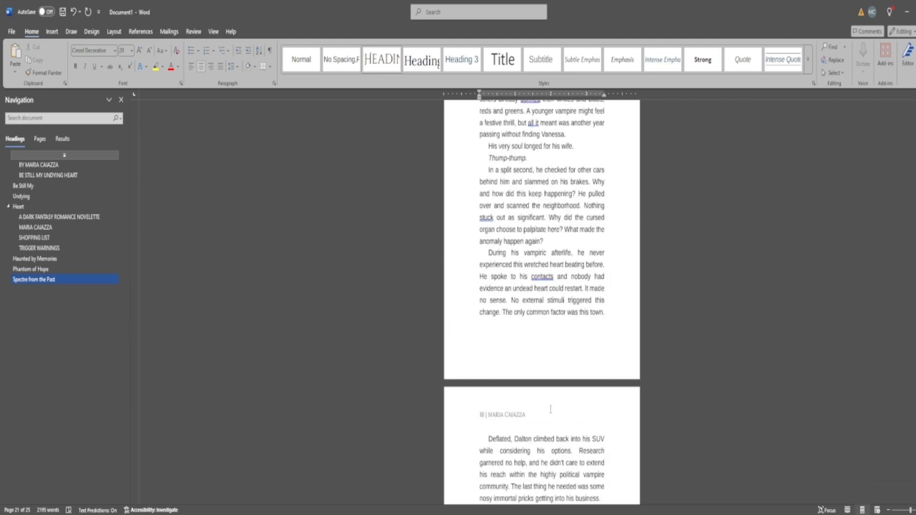
pyautogui.scroll(-15, 581, 400)
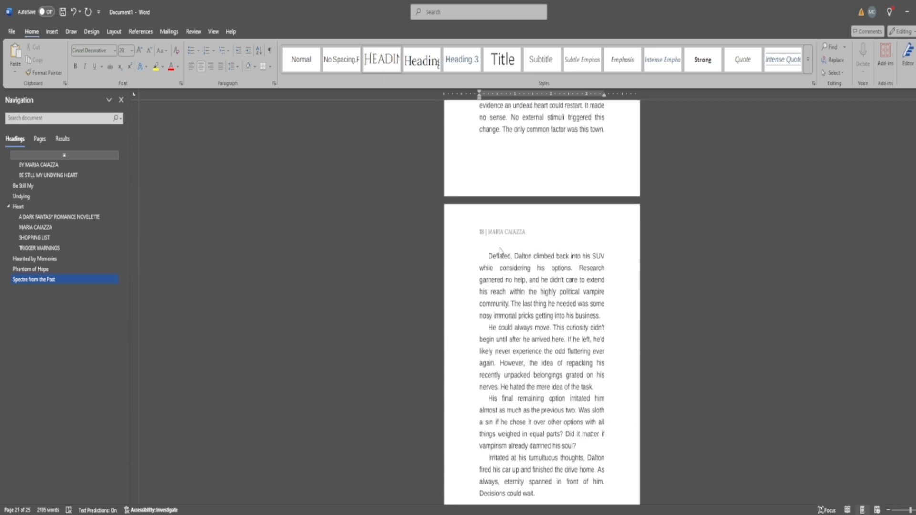
pyautogui.scroll(1, 514, 172)
pyautogui.scroll(-4, 520, 198)
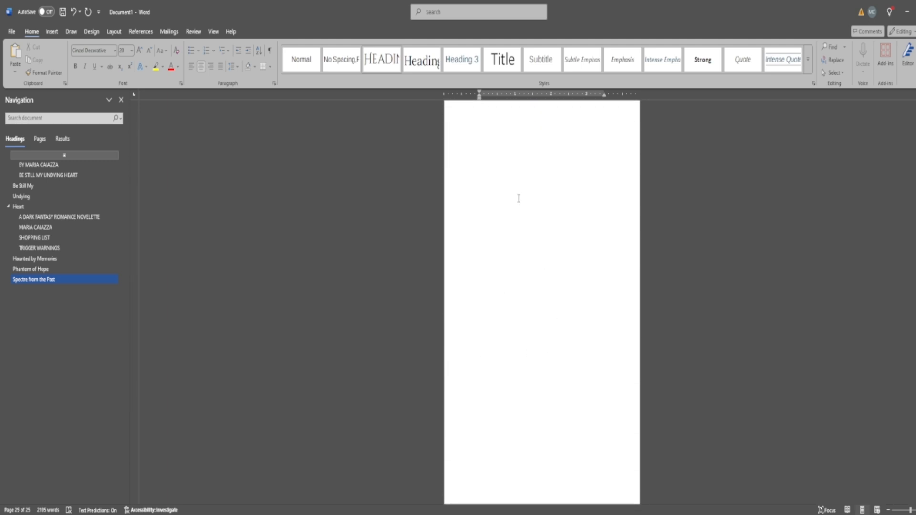
pyautogui.scroll(2, 652, 229)
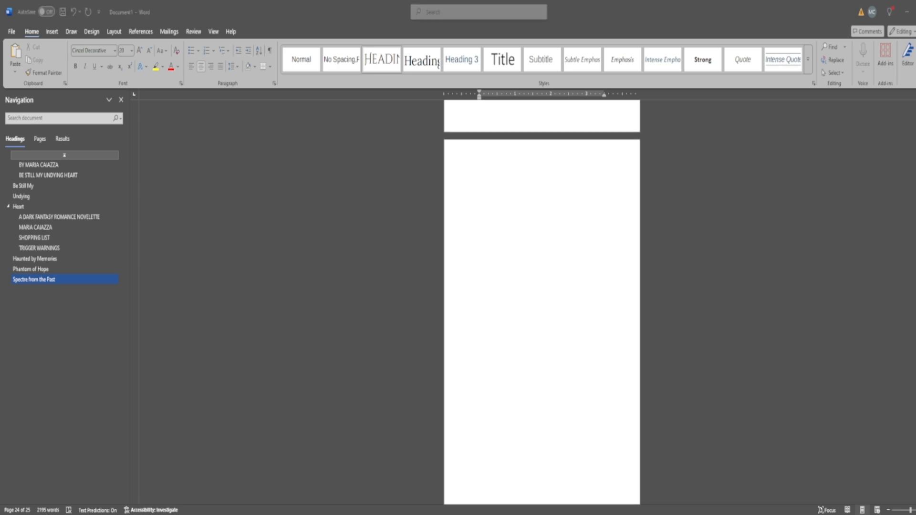
pyautogui.click(30, 279)
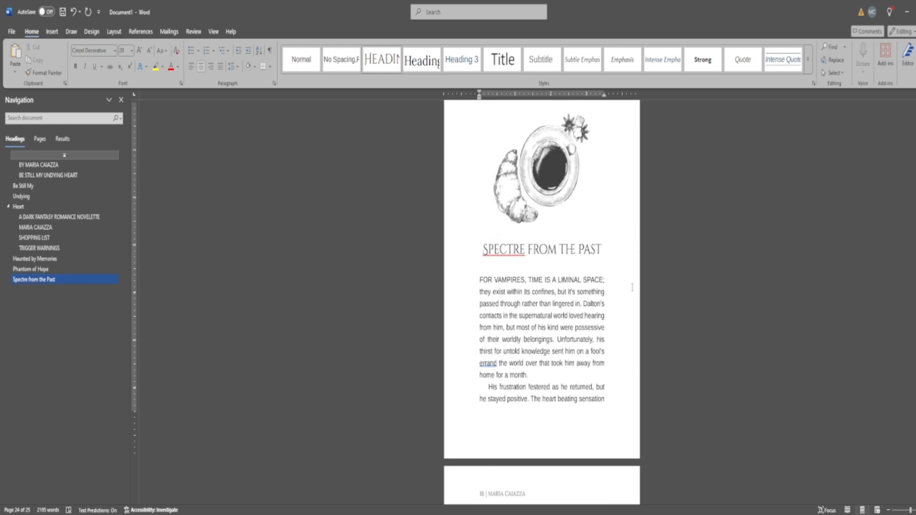
# Step: Copy the illustration and title of "Spectre from the Past" onto the blank final page
pyautogui.moveTo(610, 251); pyautogui.dragTo(490, 222)
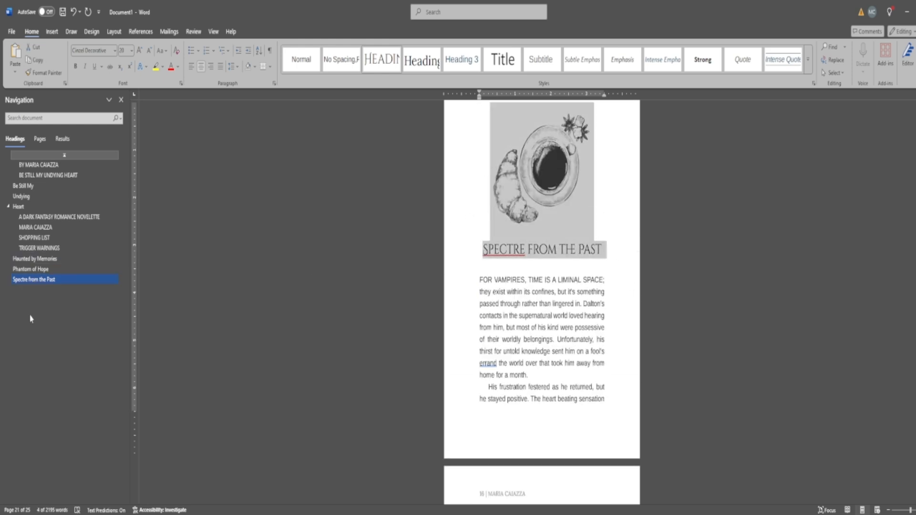
pyautogui.scroll(-7, 539, 335)
pyautogui.scroll(-20, 539, 337)
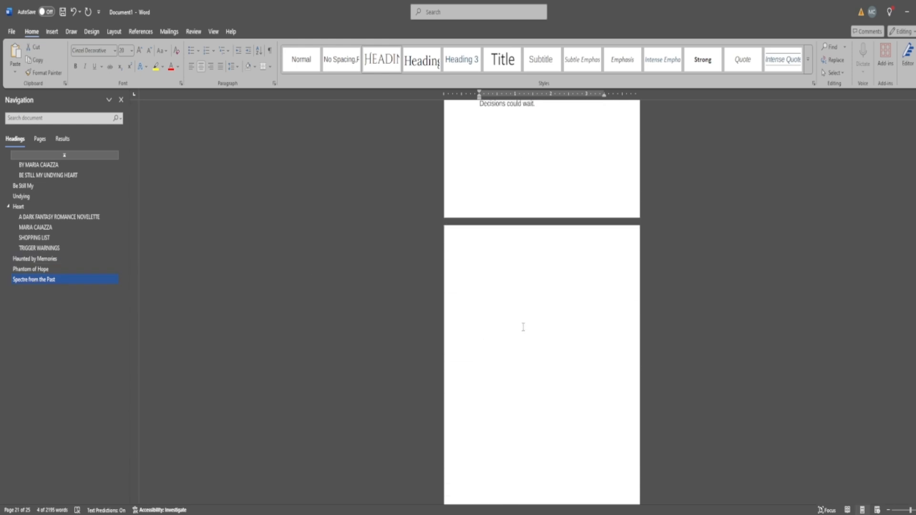
pyautogui.click(508, 299)
pyautogui.hotkey('ctrl', 'v')
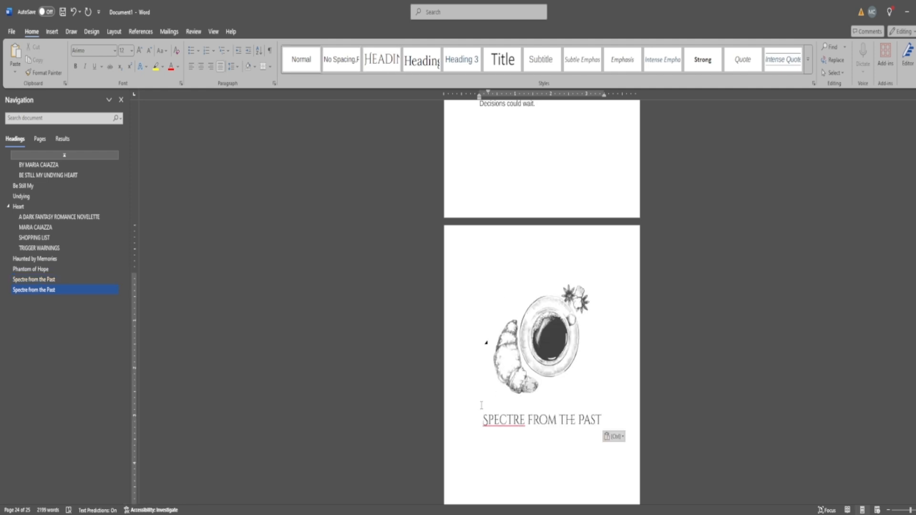
# Step: Replace the copied chapter title with "DOPPELGANGER OF DESIRE" and keep the heading centered beneath the illustration
pyautogui.moveTo(609, 420); pyautogui.dragTo(485, 421)
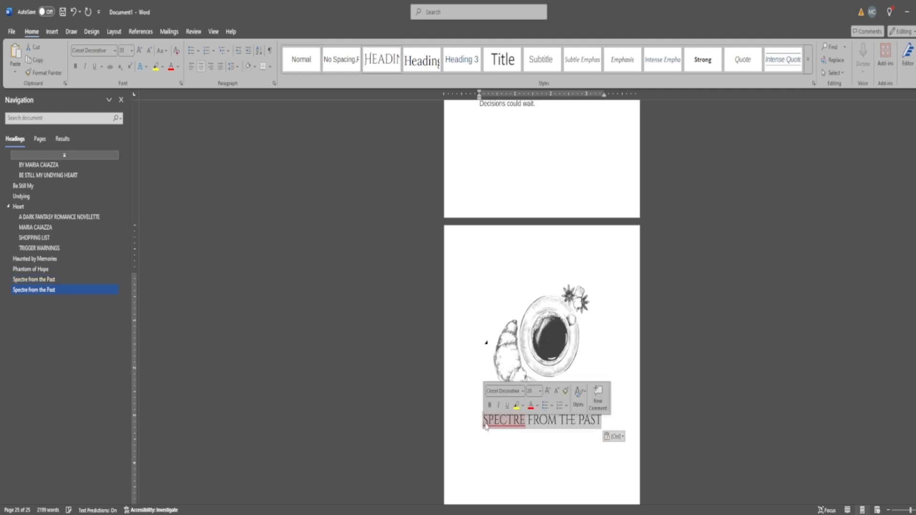
pyautogui.write('DO')
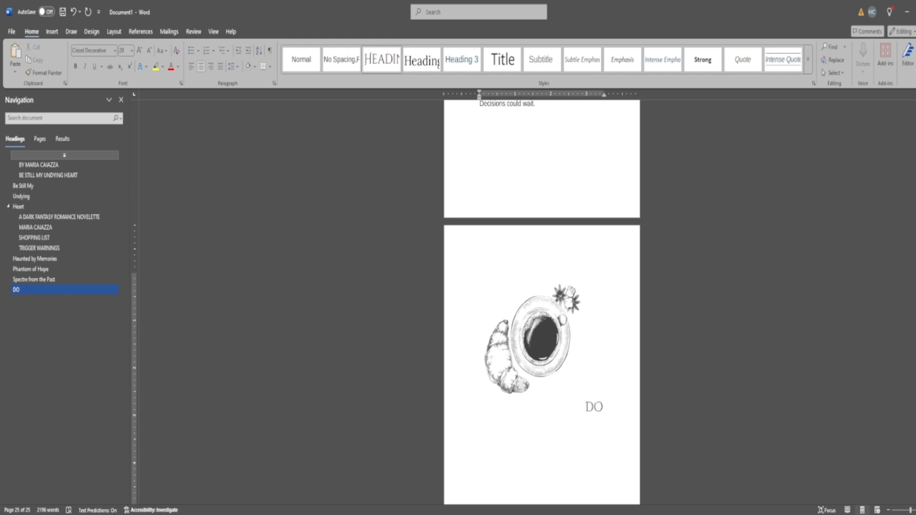
pyautogui.hotkey('ctrl', 'e')
pyautogui.write('PPELGA')
pyautogui.press('BackSpace')
pyautogui.press('BackSpace')
pyautogui.press('BackSpace')
pyautogui.press('BackSpace')
pyautogui.press('BackSpace')
pyautogui.press('BackSpace')
pyautogui.press('BackSpace')
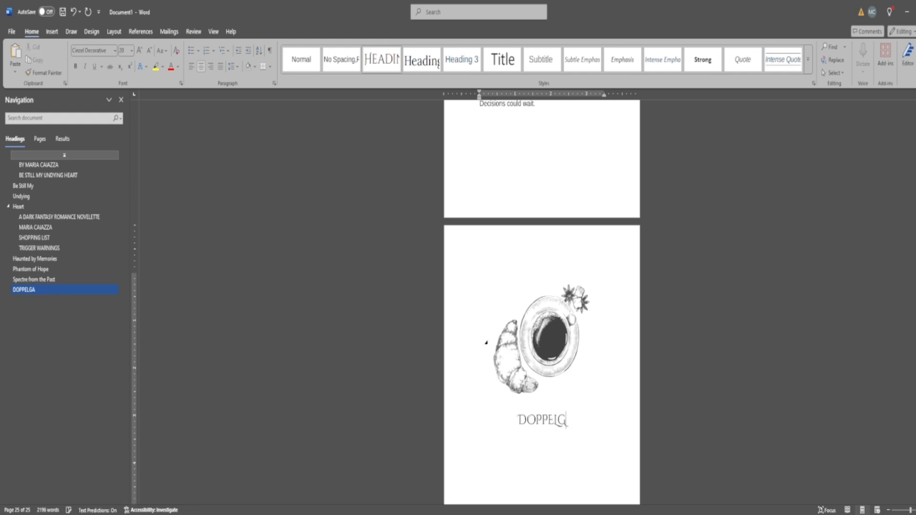
pyautogui.hotkey('ctrl', 'r')
pyautogui.write('O')
pyautogui.hotkey('ctrl', 'e')
pyautogui.write('PPELGAN')
pyautogui.write('TER')
pyautogui.press('BackSpace')
pyautogui.press('BackSpace')
pyautogui.press('BackSpace')
pyautogui.write('GER OF')
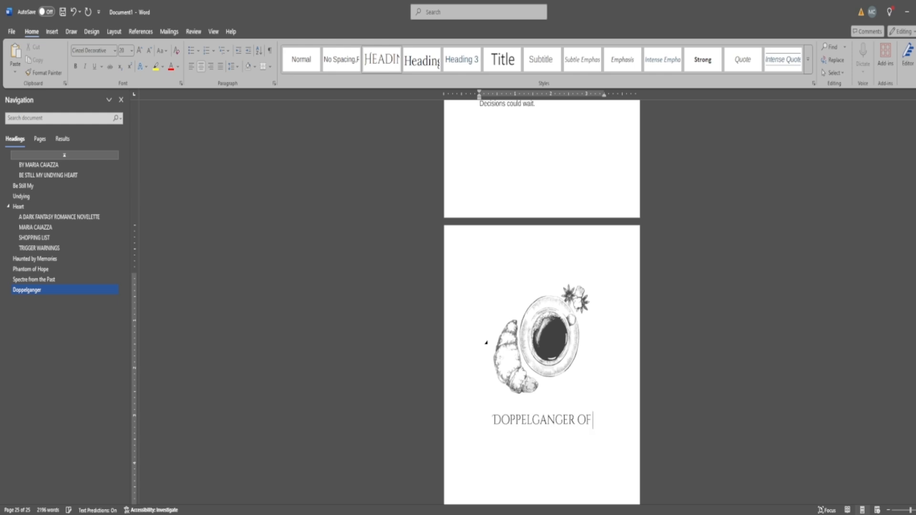
pyautogui.write(' DESIRE')
# Step: Replace the "A" in "Doppelganger" with the symbol Latin Capital Letter A With Diaeresis
pyautogui.doubleClick(546, 420)
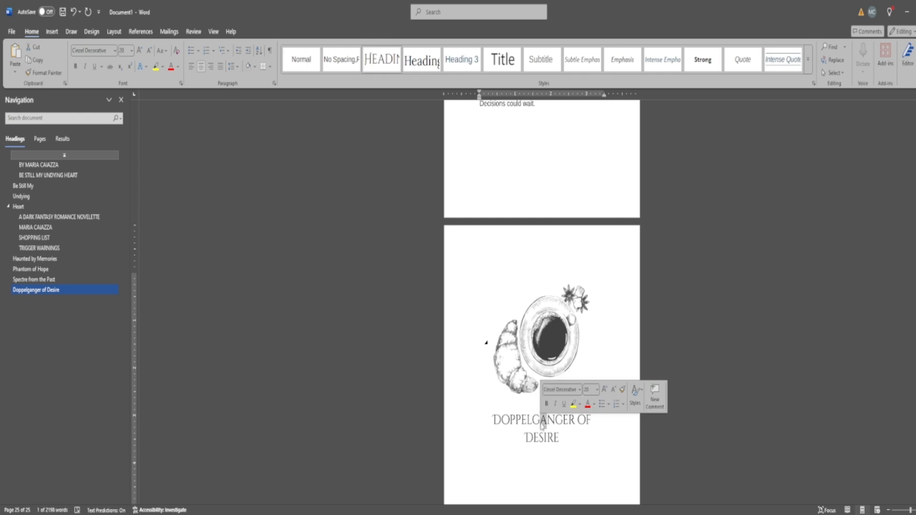
pyautogui.click(52, 31)
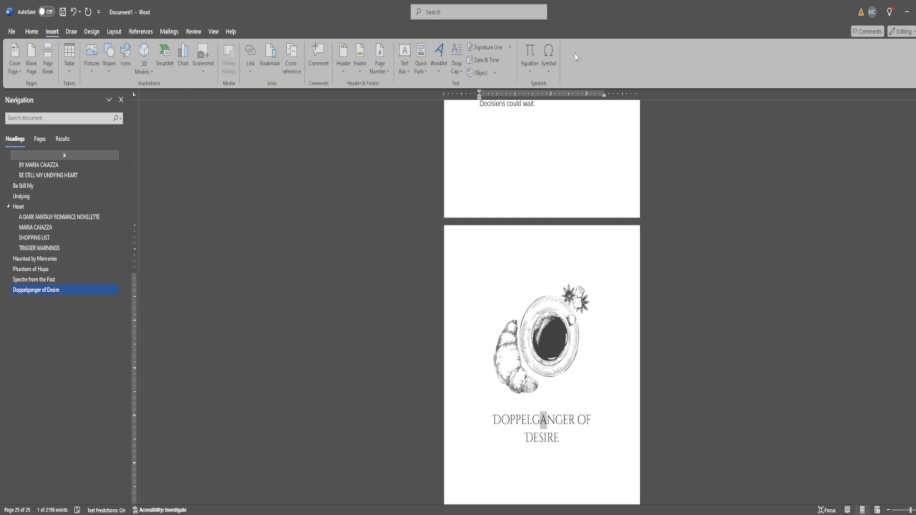
pyautogui.click(549, 59)
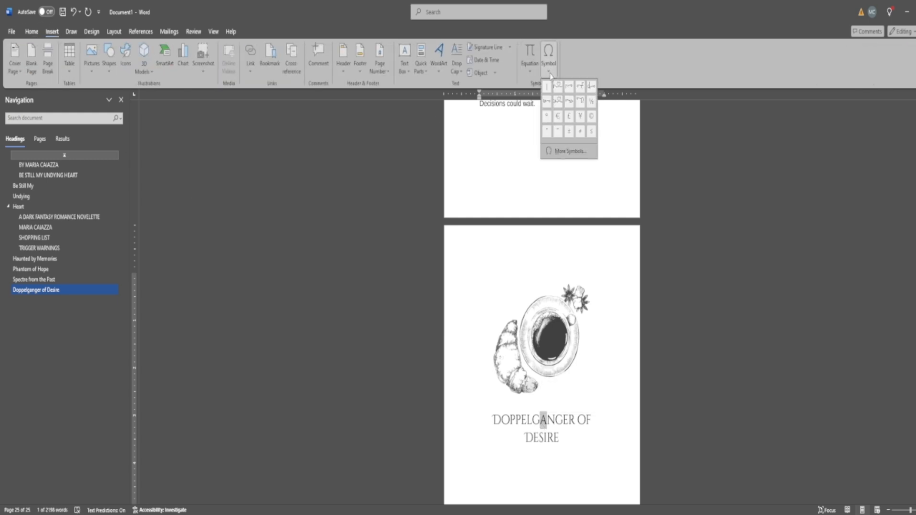
pyautogui.click(564, 152)
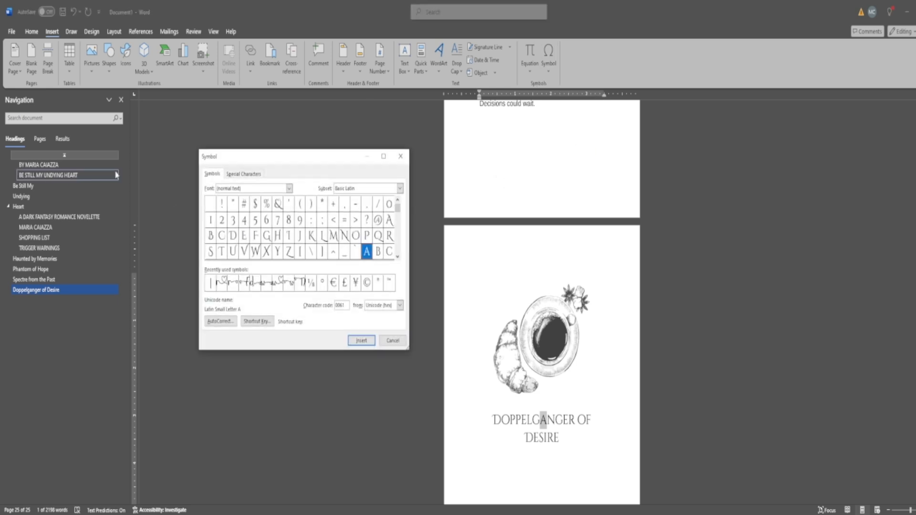
pyautogui.click(246, 175)
pyautogui.click(218, 174)
pyautogui.click(398, 257)
pyautogui.click(398, 257)
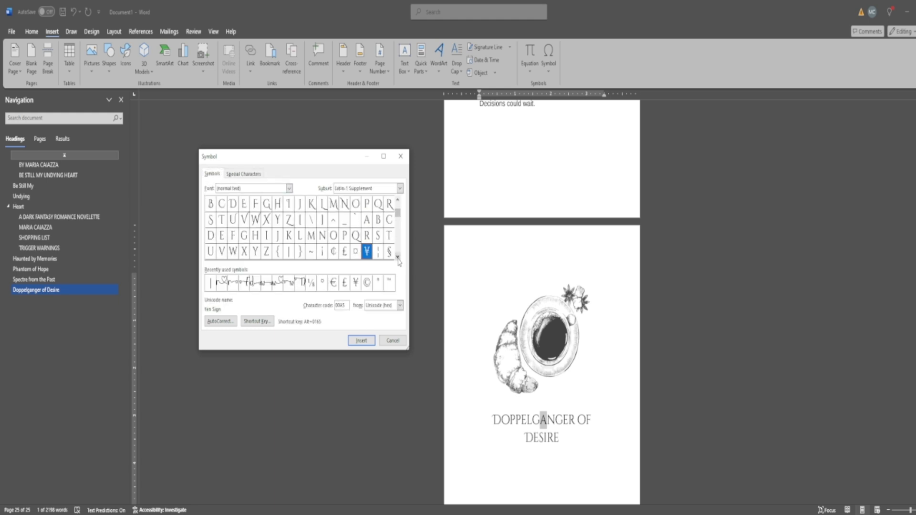
pyautogui.click(398, 258)
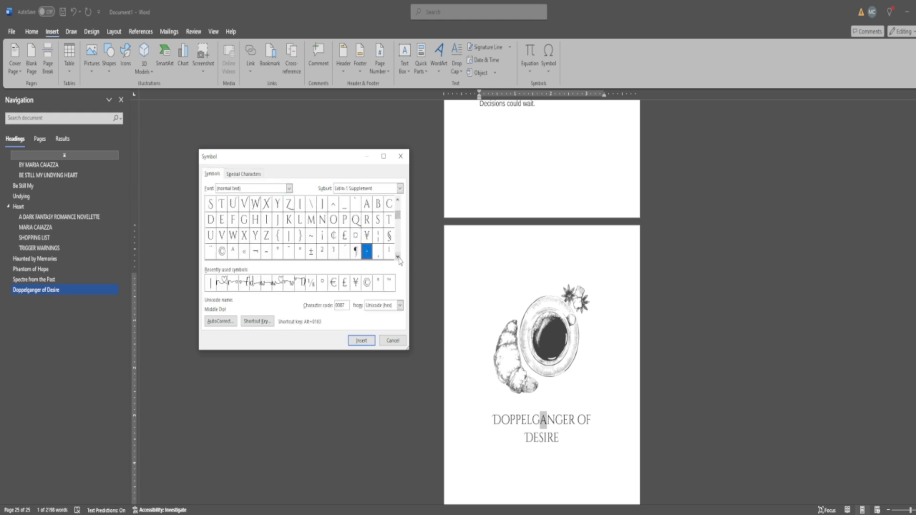
pyautogui.click(398, 257)
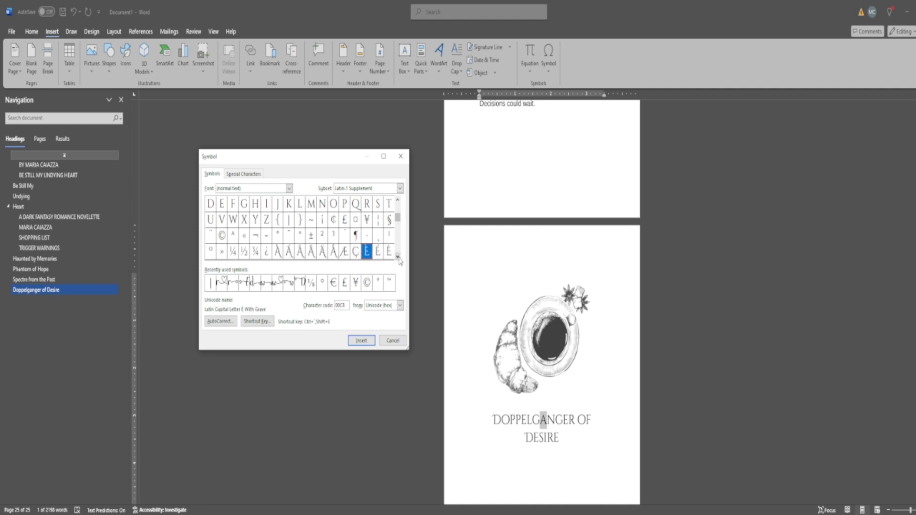
pyautogui.click(323, 256)
pyautogui.click(361, 341)
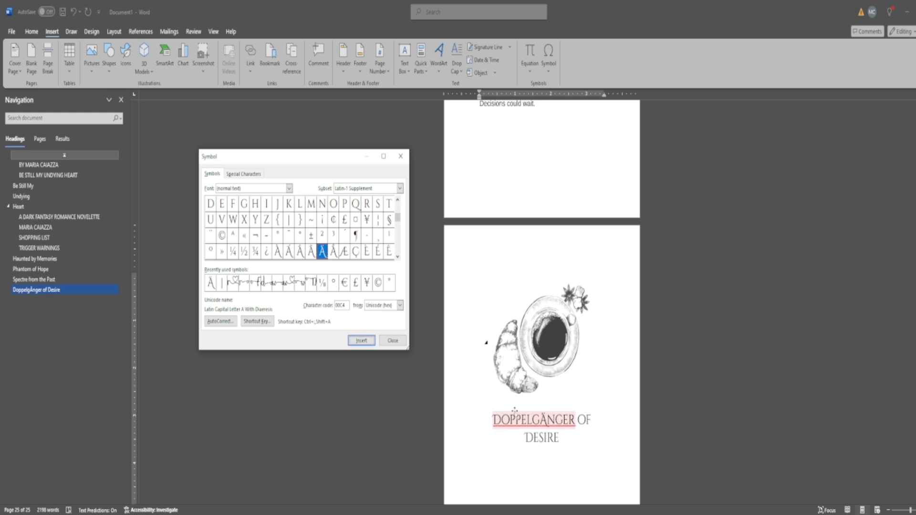
# Step: Swap the capital "Ä" in the title for Latin Small Letter A With Diaeresis and close the symbol picker
pyautogui.click(398, 258)
pyautogui.click(398, 257)
pyautogui.click(300, 253)
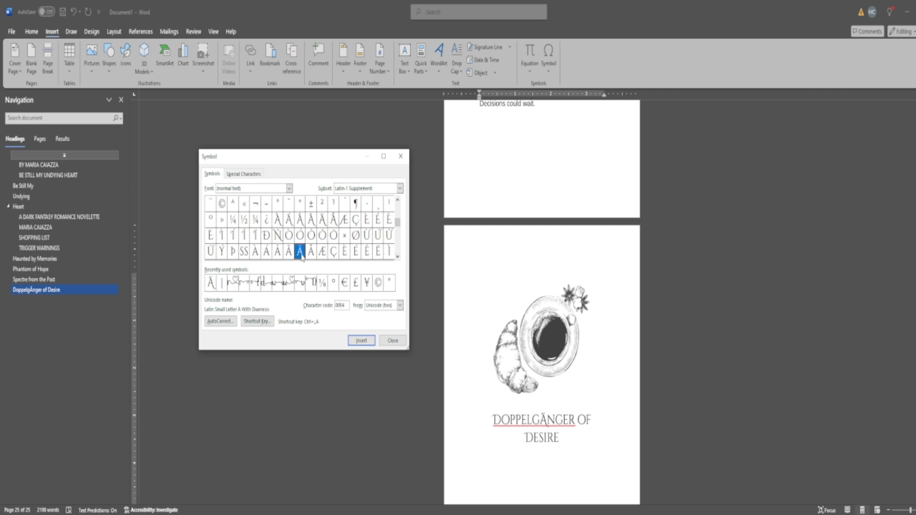
pyautogui.click(361, 341)
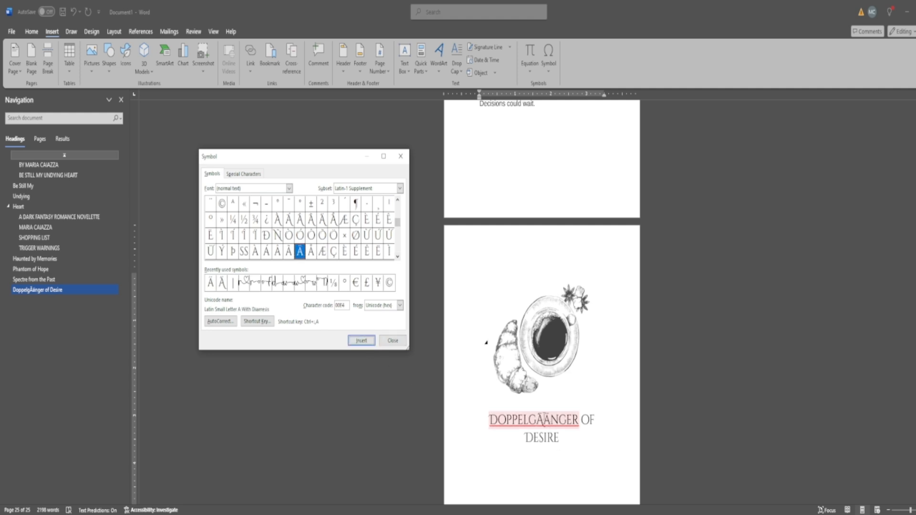
pyautogui.click(405, 403)
pyautogui.press('BackSpace')
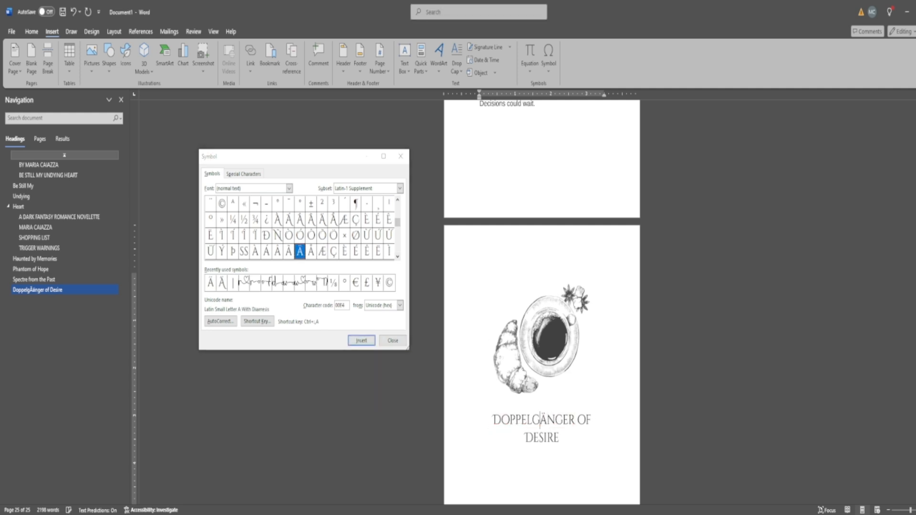
pyautogui.scroll(-3, 592, 466)
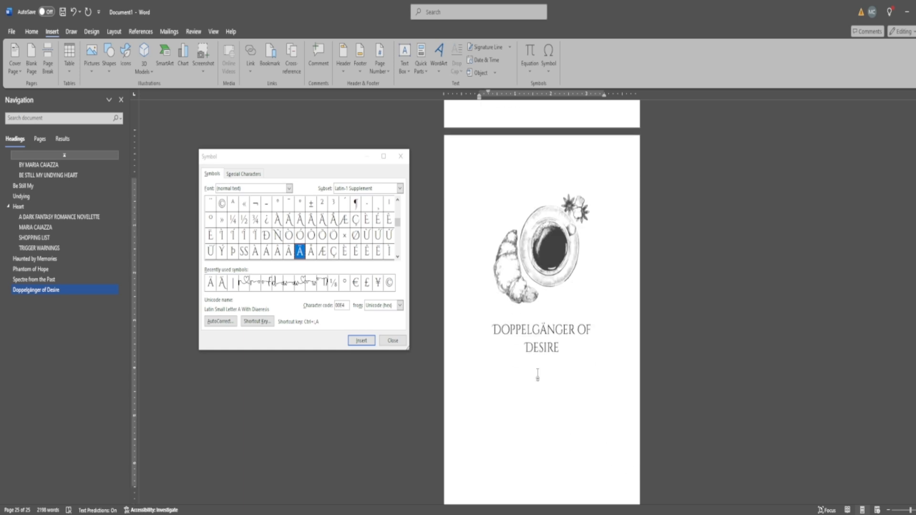
pyautogui.click(406, 151)
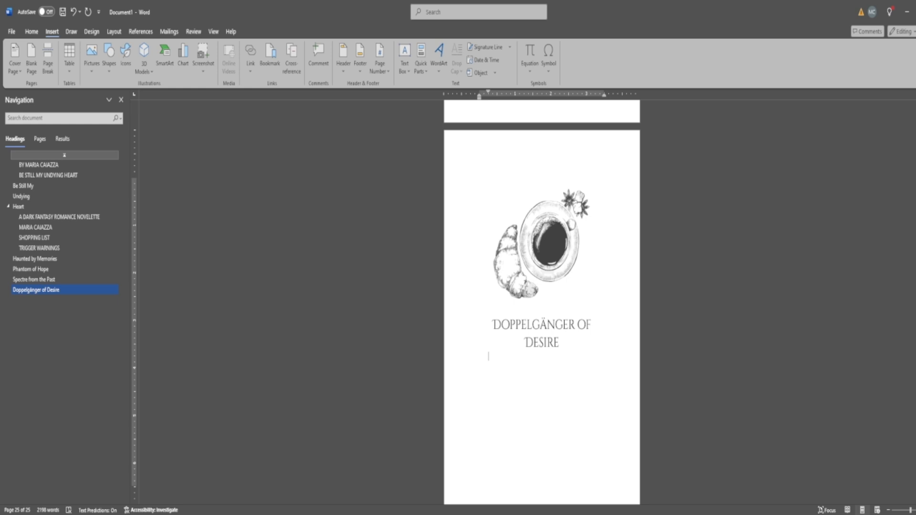
# Step: Apply the No Spacing style below the title and add the opening paragraph beginning "AFTER ABOUT A WEEK OF ENJOYING THE comfort" from the manuscript
pyautogui.click(32, 31)
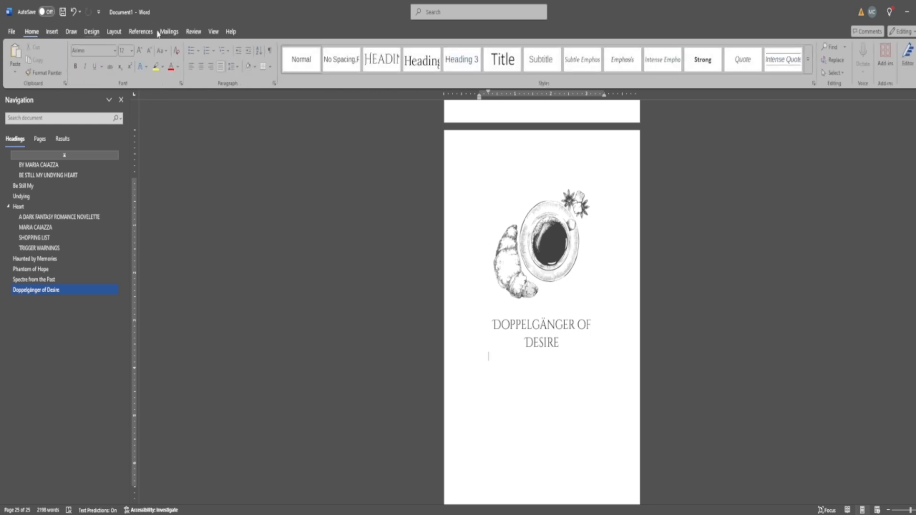
pyautogui.click(344, 60)
pyautogui.hotkey('alt', 'Tab')
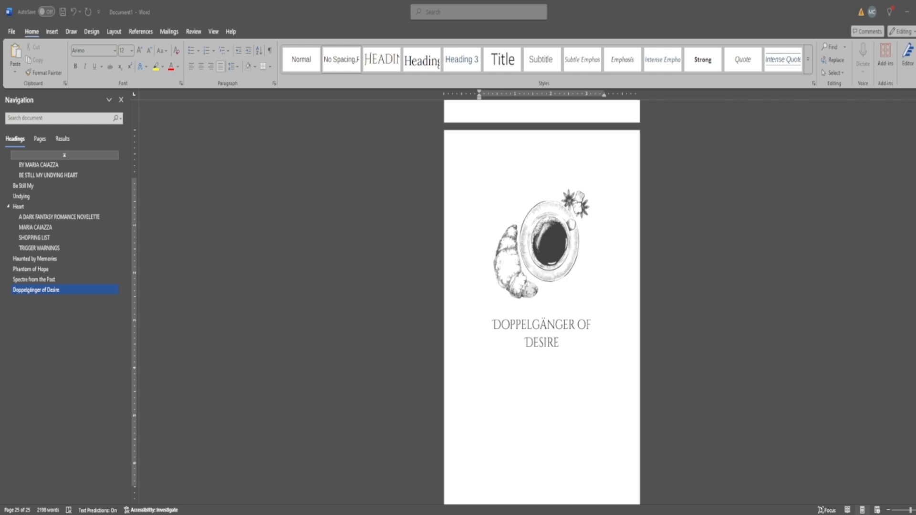
pyautogui.click(496, 373)
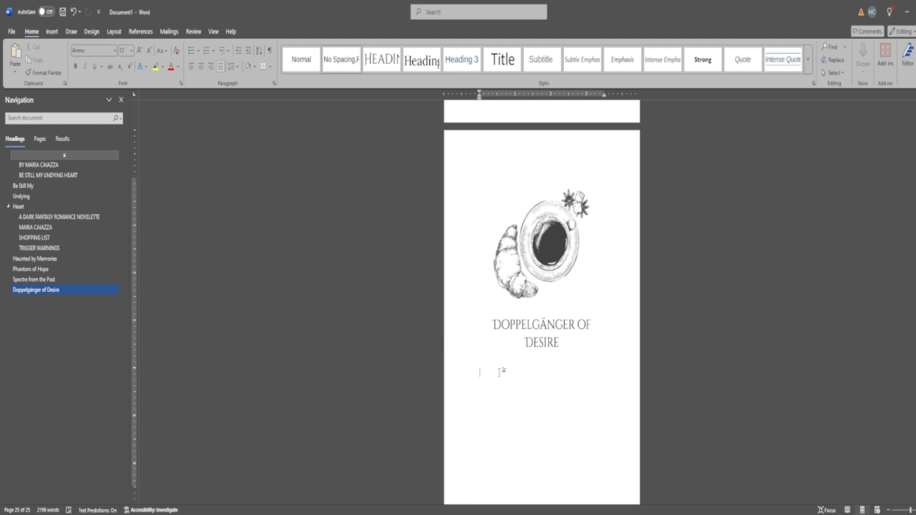
pyautogui.write('AFTER ABOUT A WEEK OF ENJOYING THE comfort and privacy of his new-to-him house, Dalton became restless, ready to venture outside again. The rainy season began while he travelled, so he could leave whenever he wanted. When he considered his options, nothing interested him.')
pyautogui.scroll(-1, 670, 380)
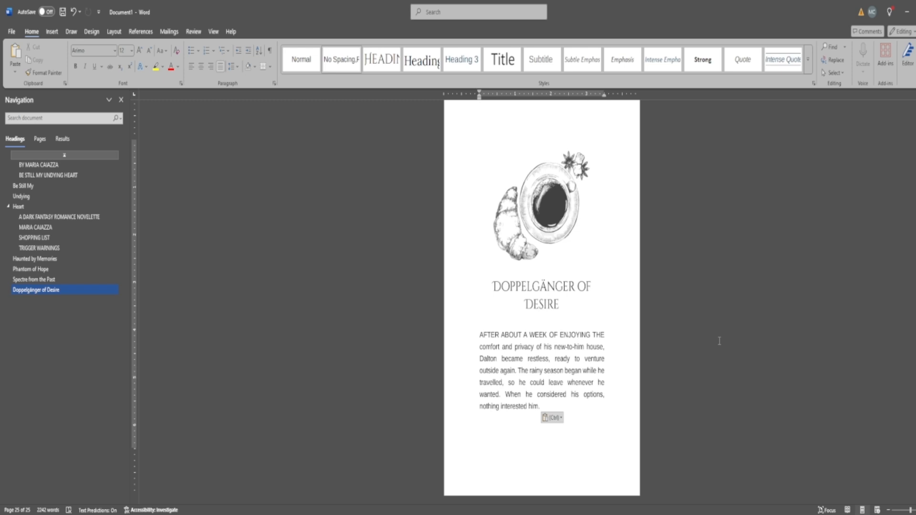
# Step: Paste the rest of the chapter's body text beneath the opening paragraph of "Doppelgänger of Desire"
pyautogui.press('Escape')
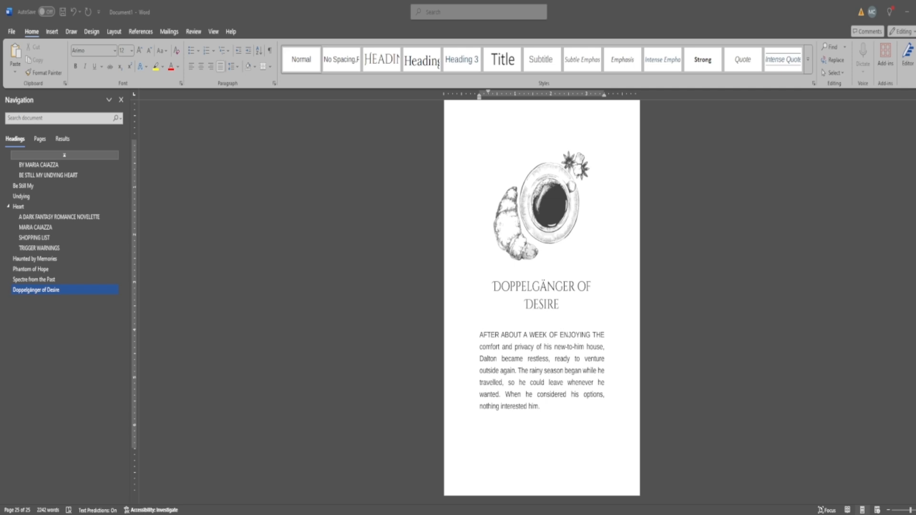
pyautogui.click(534, 432)
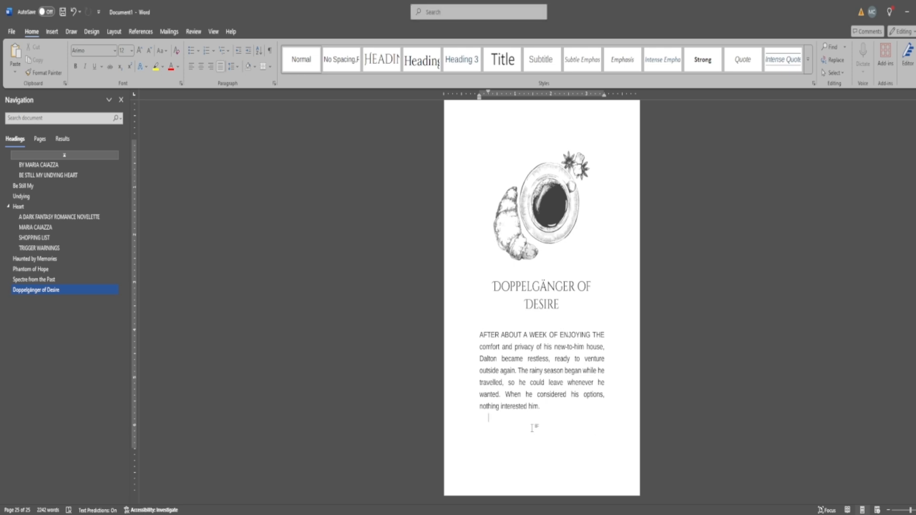
pyautogui.hotkey('ctrl', 'v')
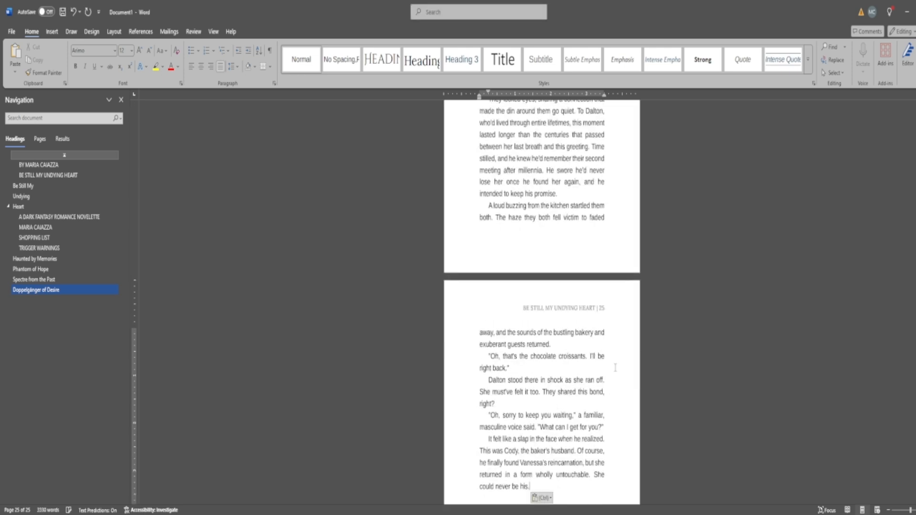
pyautogui.hotkey('ctrl', 'v')
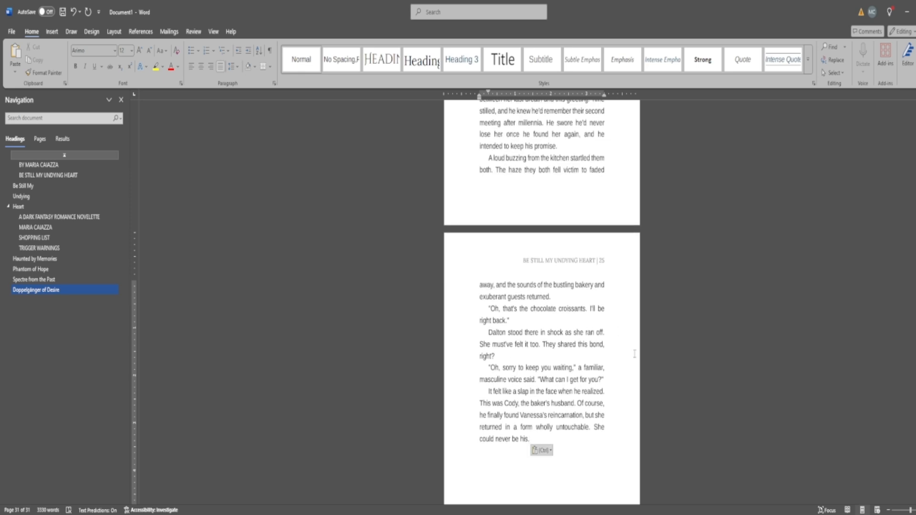
# Step: Insert two Next Page section breaks after the chapter's last line, "could never be his."
pyautogui.scroll(-2, 635, 354)
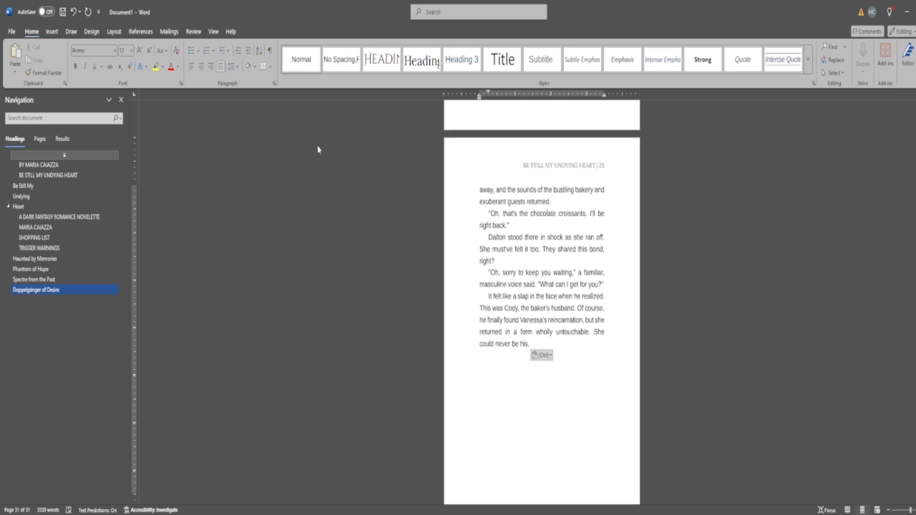
pyautogui.click(114, 32)
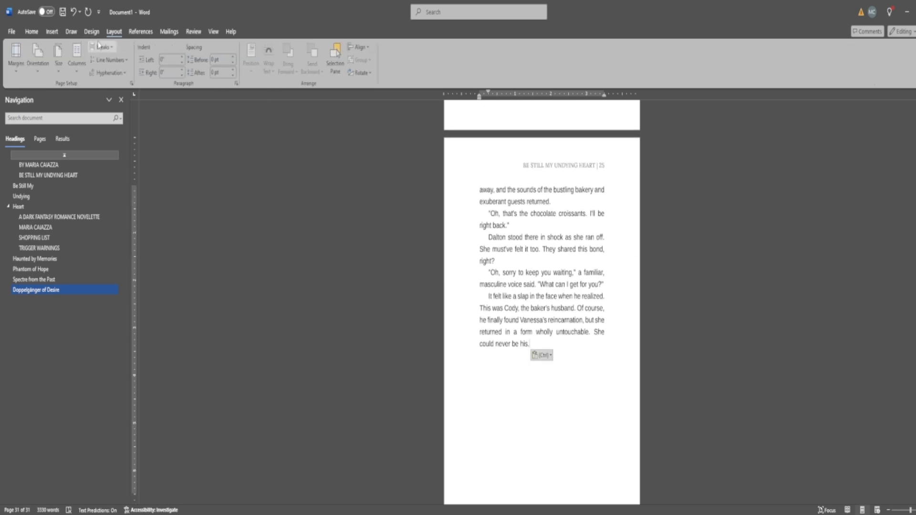
pyautogui.click(101, 47)
pyautogui.click(123, 200)
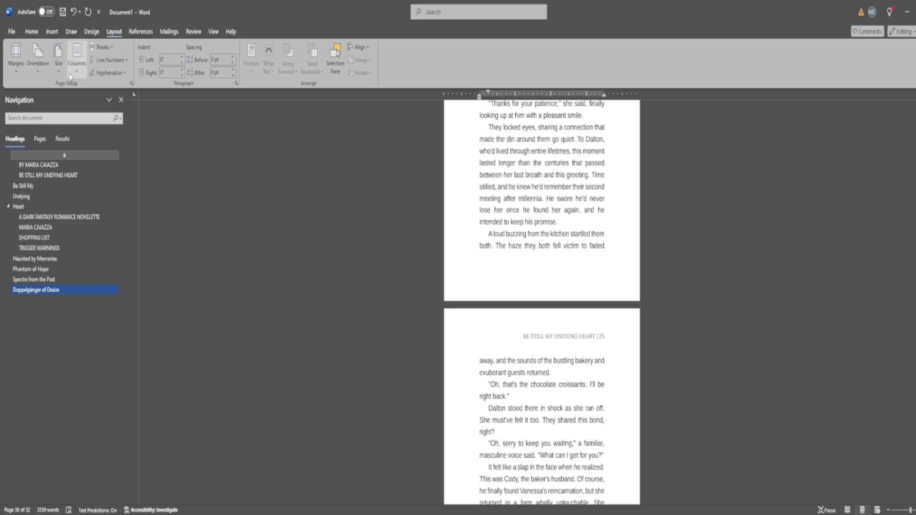
pyautogui.scroll(-12, 461, 343)
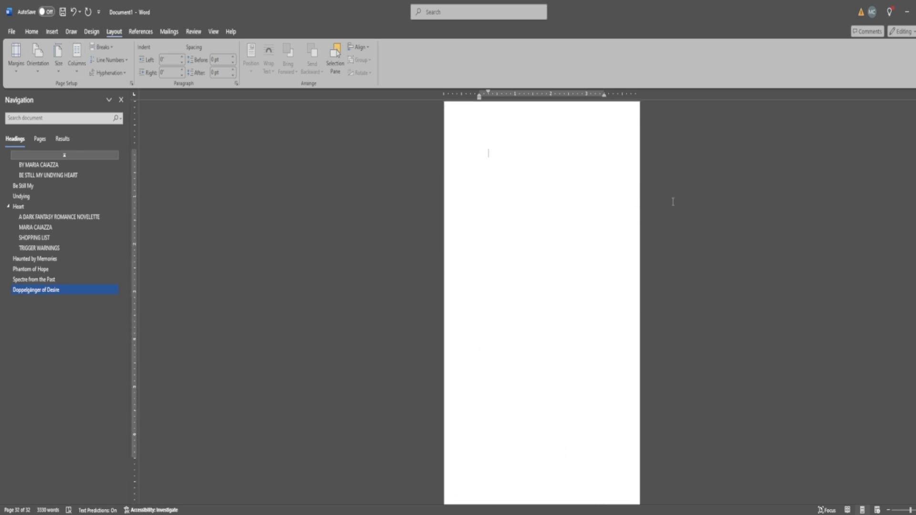
pyautogui.click(102, 46)
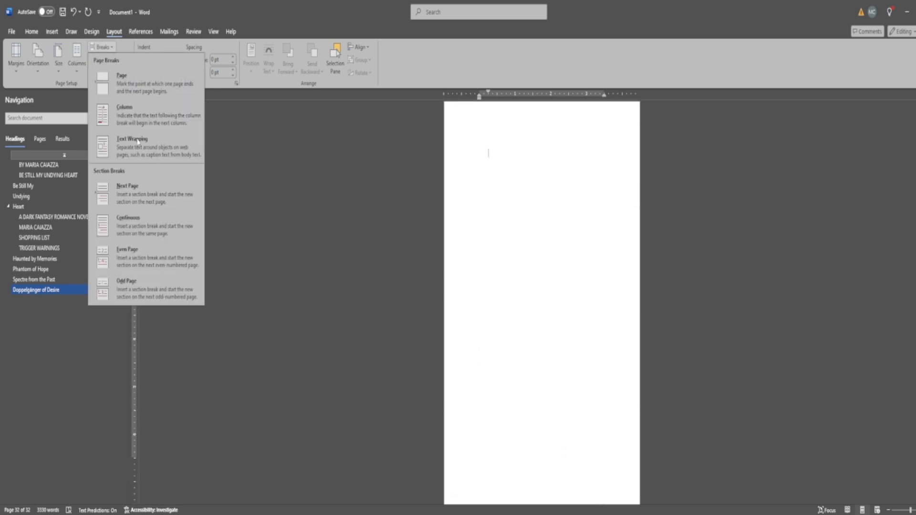
pyautogui.click(140, 207)
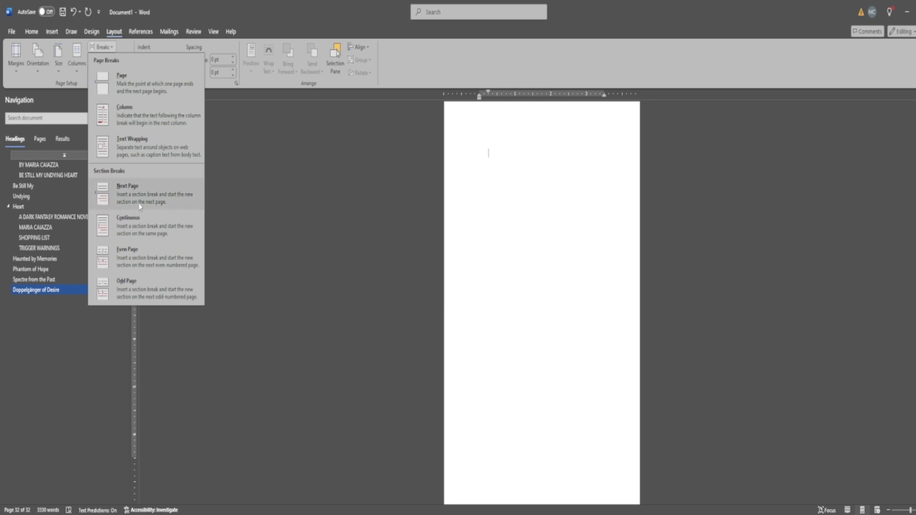
pyautogui.scroll(-5, 562, 344)
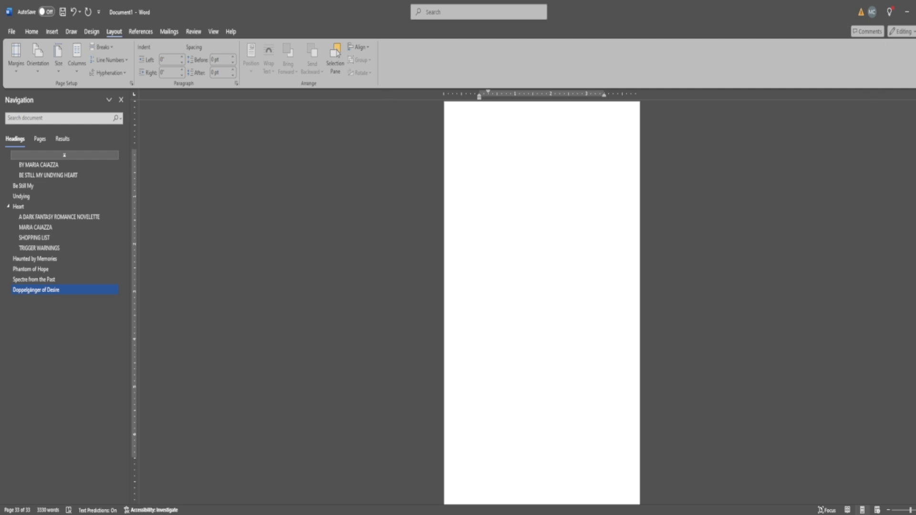
# Step: Select the illustration and title of the "Doppelgänger of Desire" heading
pyautogui.click(25, 290)
pyautogui.moveTo(572, 276); pyautogui.dragTo(496, 191)
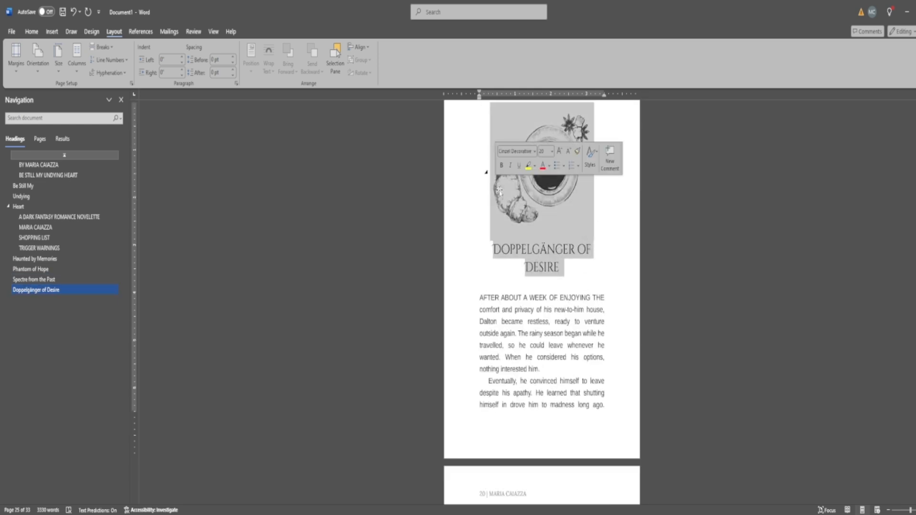
# Step: Paste the copied Doppelgänger of Desire ornament and heading onto the blank last page
pyautogui.scroll(-20, 494, 394)
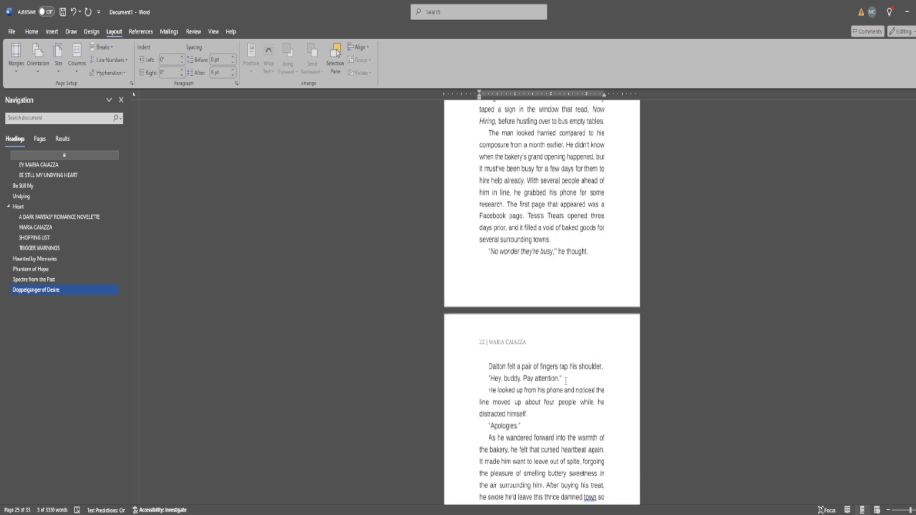
pyautogui.scroll(-20, 568, 382)
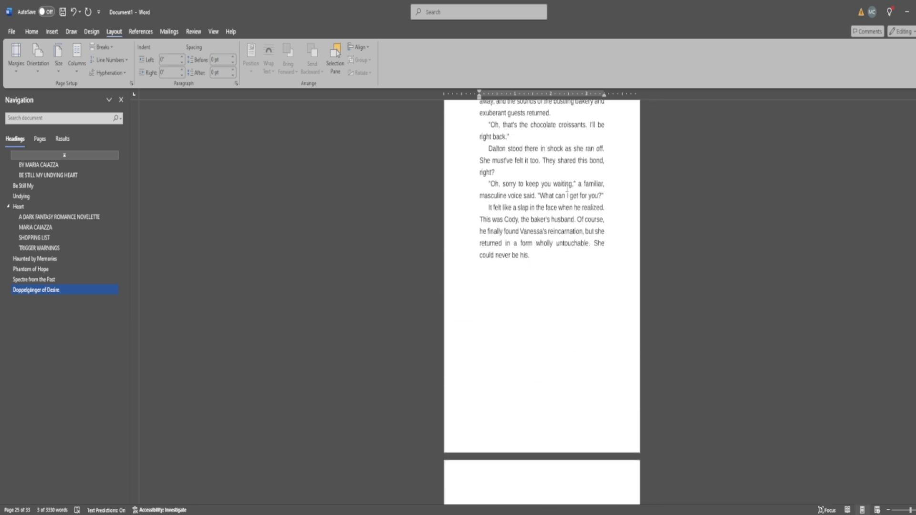
pyautogui.click(559, 266)
pyautogui.hotkey('ctrl', 'v')
# Step: Replace the pasted heading text under the ornament with "Shadow of a Dream"
pyautogui.moveTo(567, 300); pyautogui.dragTo(493, 288)
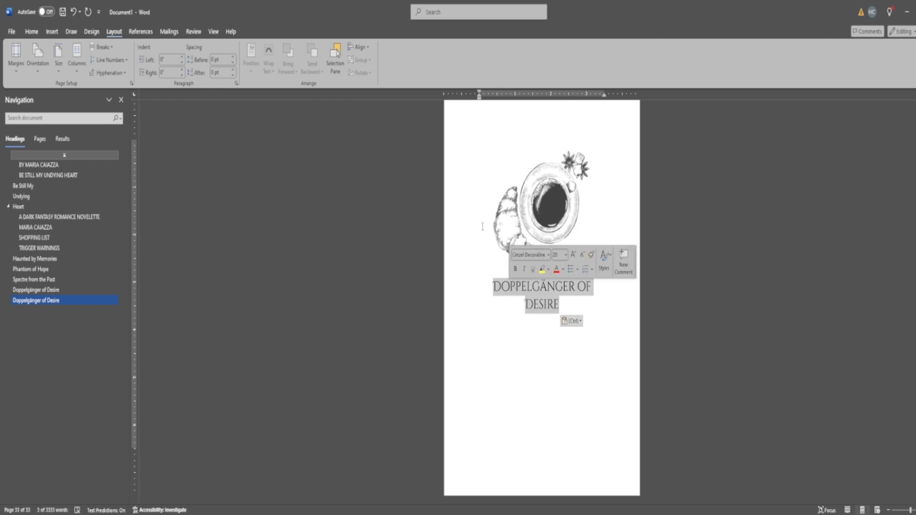
pyautogui.click(563, 304)
pyautogui.moveTo(563, 304); pyautogui.dragTo(516, 289)
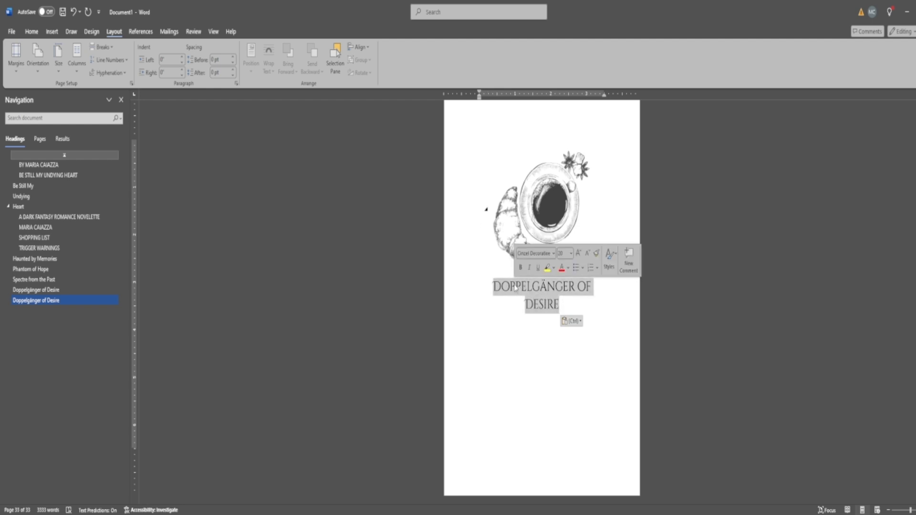
pyautogui.write('Shado')
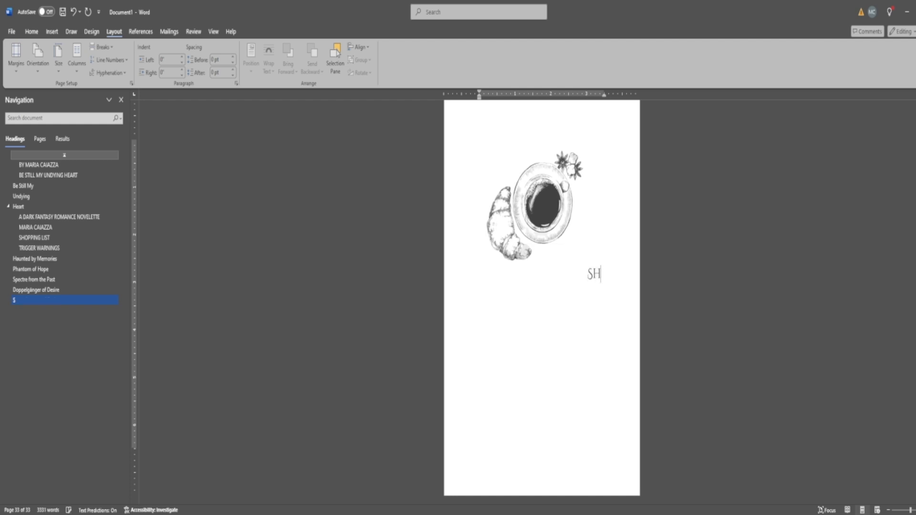
pyautogui.write('w of a D')
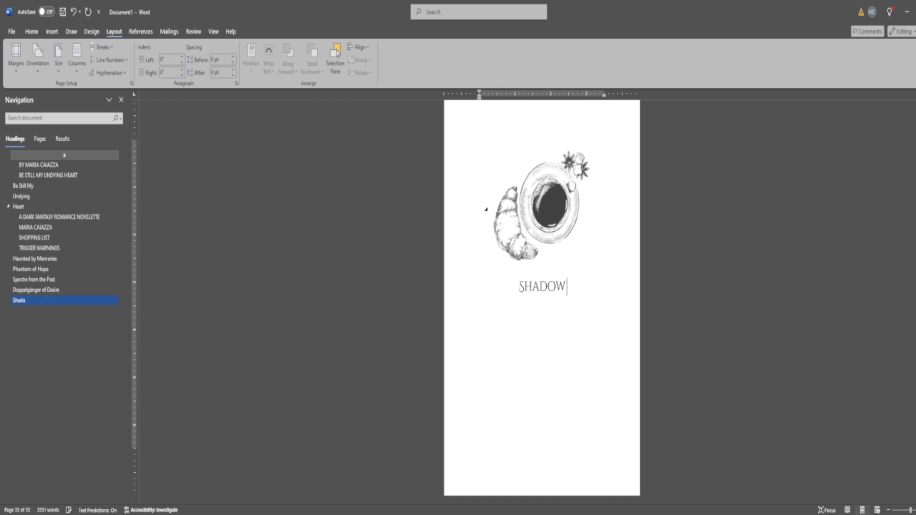
pyautogui.write('ream')
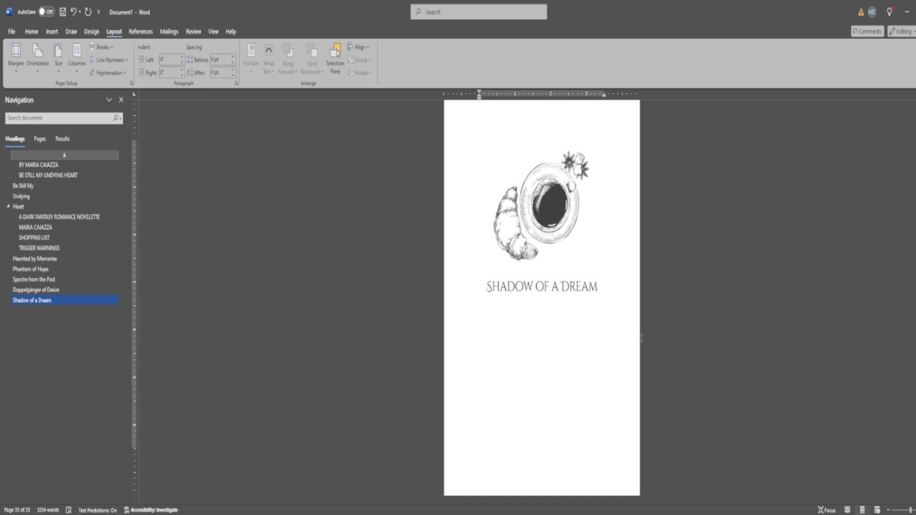
# Step: Paste the chapter's body text from the other window below the Shadow of a Dream heading and look through the pasted pages
pyautogui.click(31, 32)
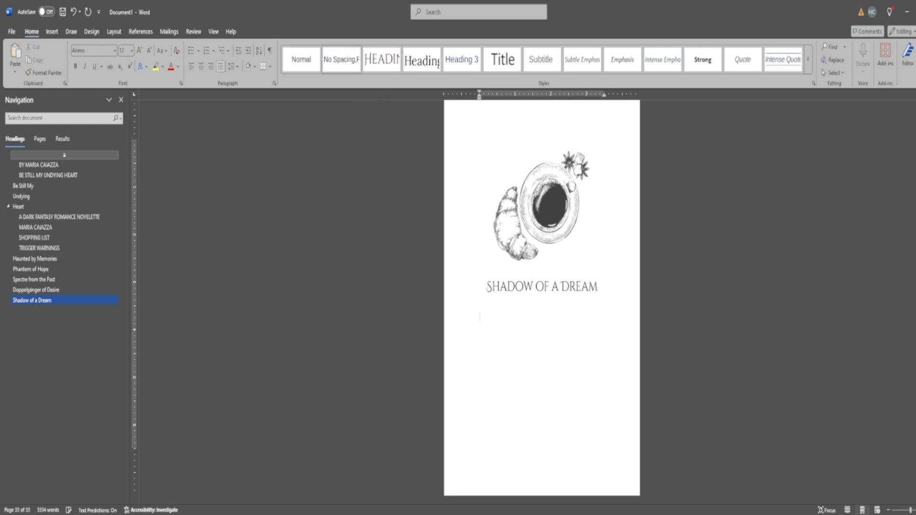
pyautogui.hotkey('alt', 'Tab')
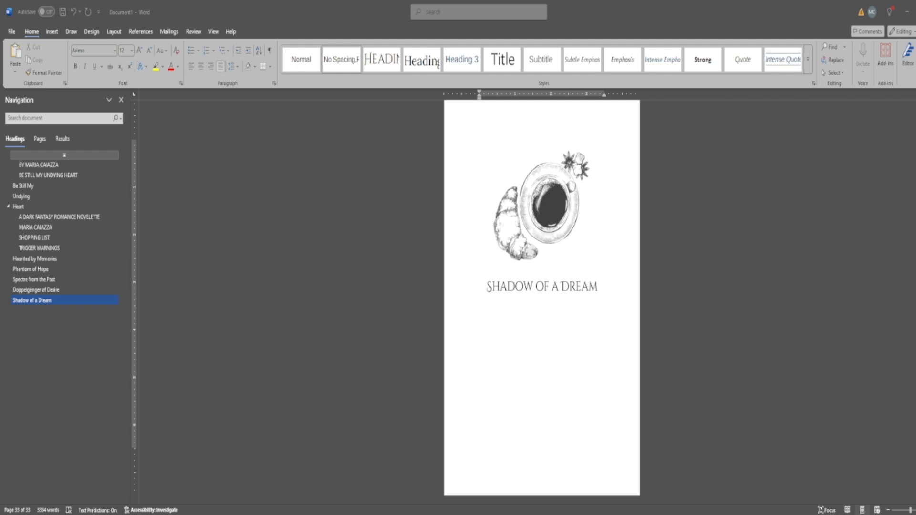
pyautogui.click(543, 345)
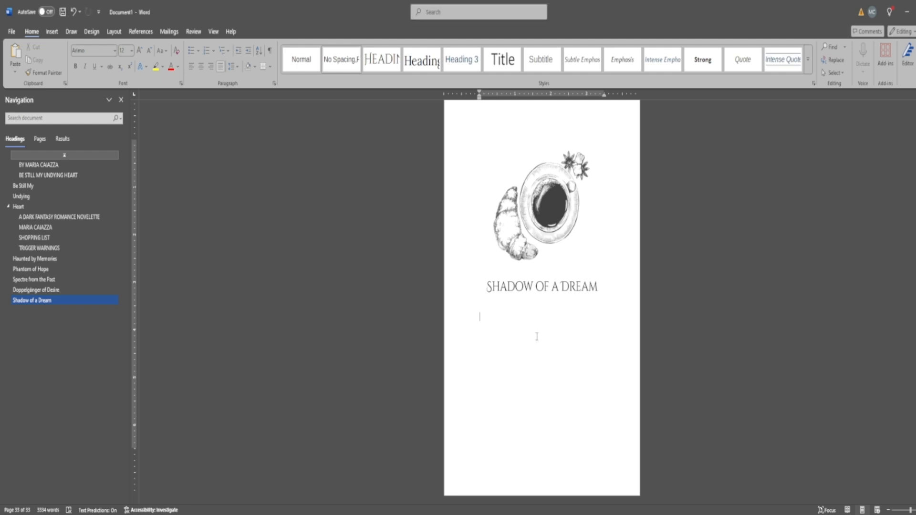
pyautogui.hotkey('ctrl', 'v')
pyautogui.scroll(10, 567, 366)
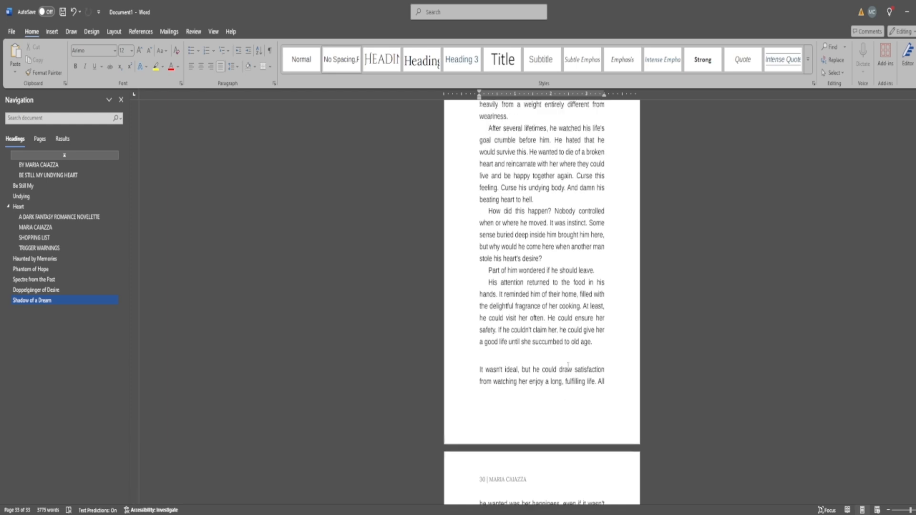
pyautogui.scroll(5, 594, 353)
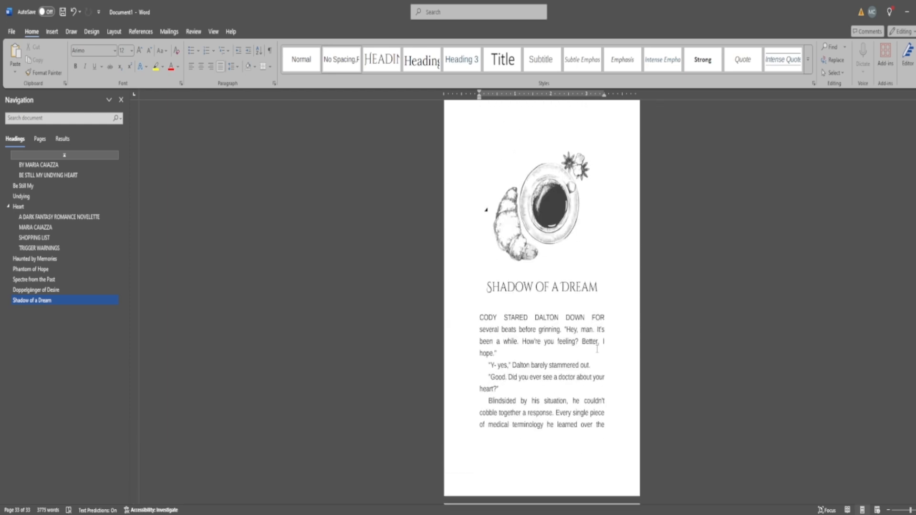
pyautogui.scroll(-4, 625, 290)
pyautogui.scroll(-12, 625, 291)
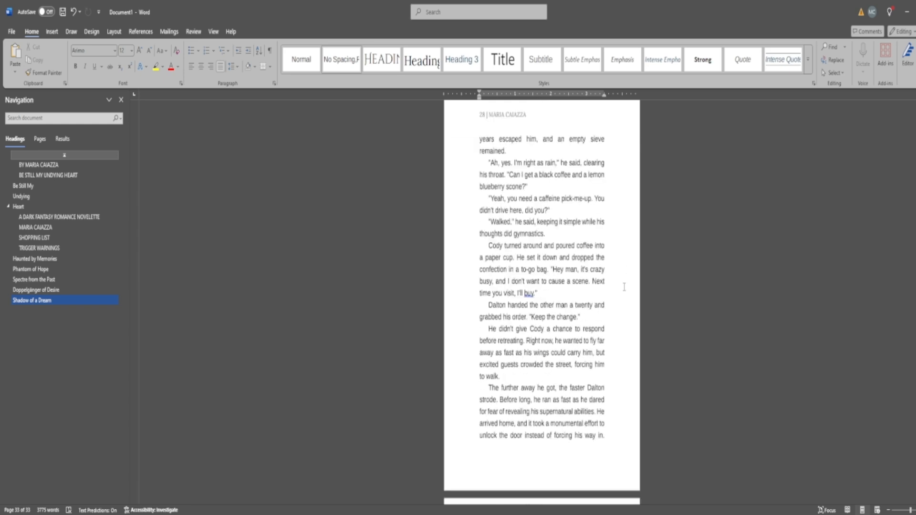
# Step: Insert a Next Page section break at the end of the Shadow of a Dream chapter
pyautogui.scroll(-1, 606, 339)
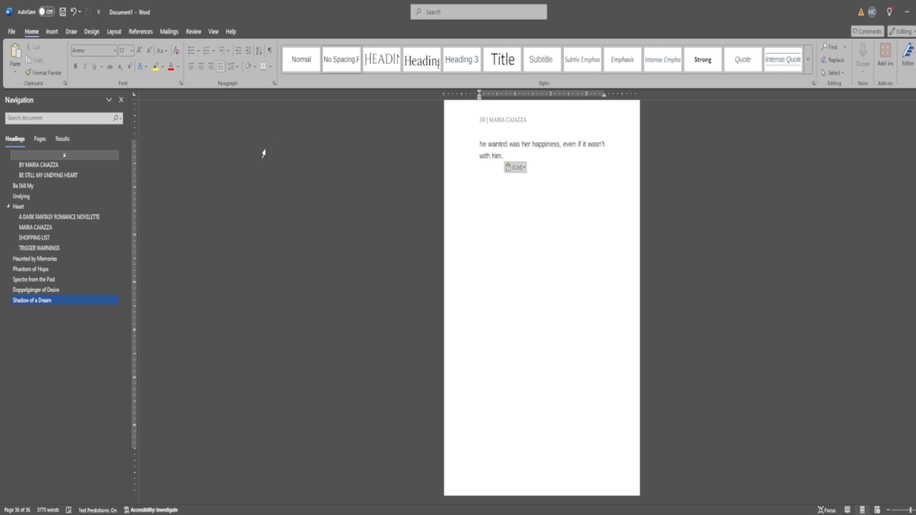
pyautogui.click(116, 33)
pyautogui.click(112, 48)
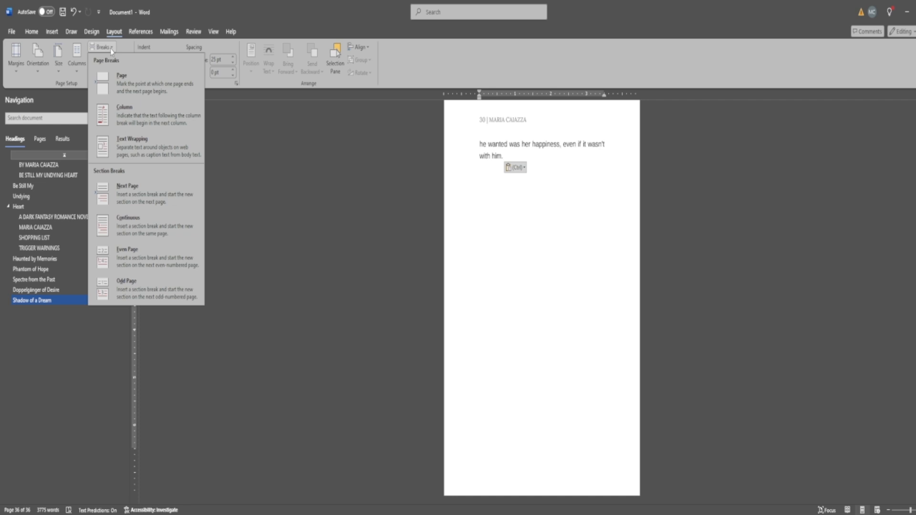
pyautogui.click(135, 195)
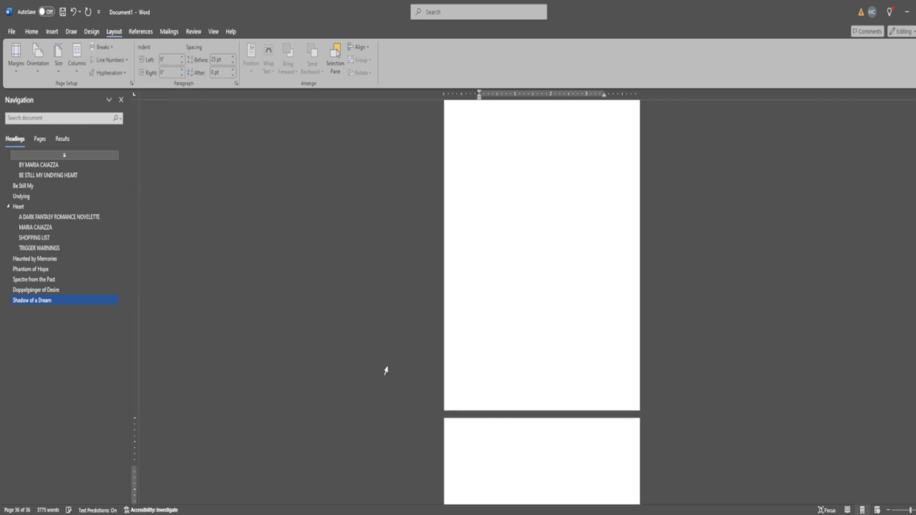
# Step: Copy the Shadow of a Dream ornament and heading onto the new blank page at the document's end
pyautogui.scroll(3, 536, 393)
pyautogui.scroll(15, 530, 396)
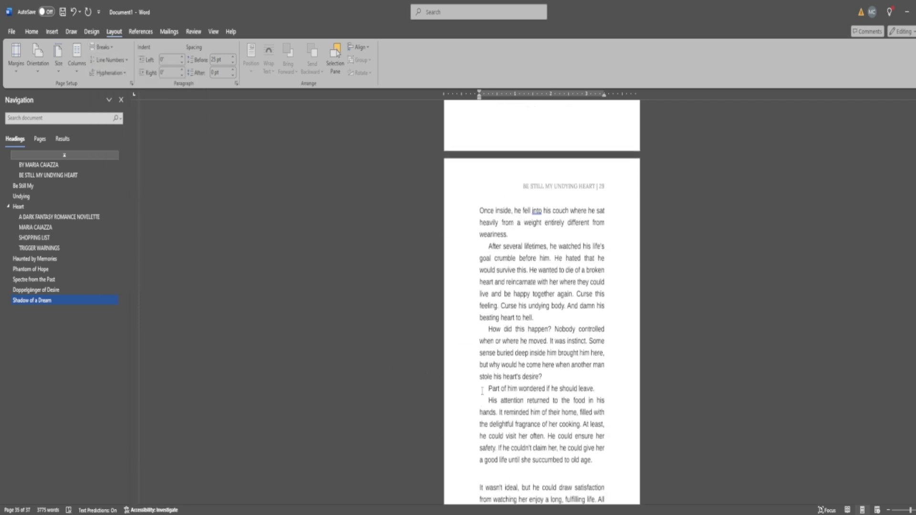
pyautogui.scroll(15, 496, 371)
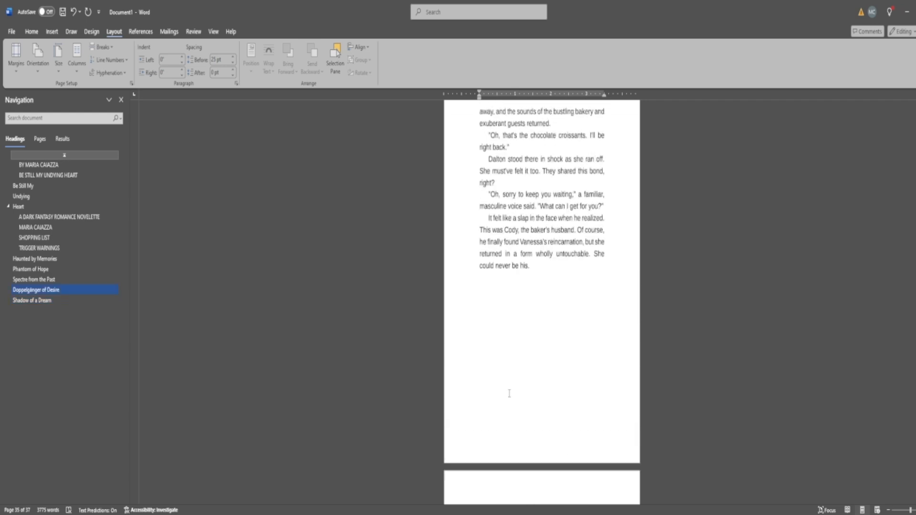
pyautogui.scroll(-12, 588, 227)
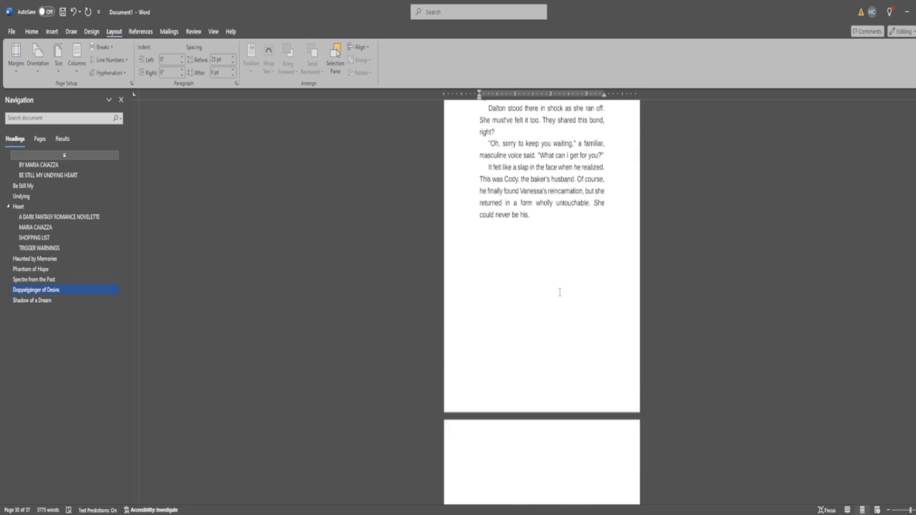
pyautogui.scroll(-10, 542, 353)
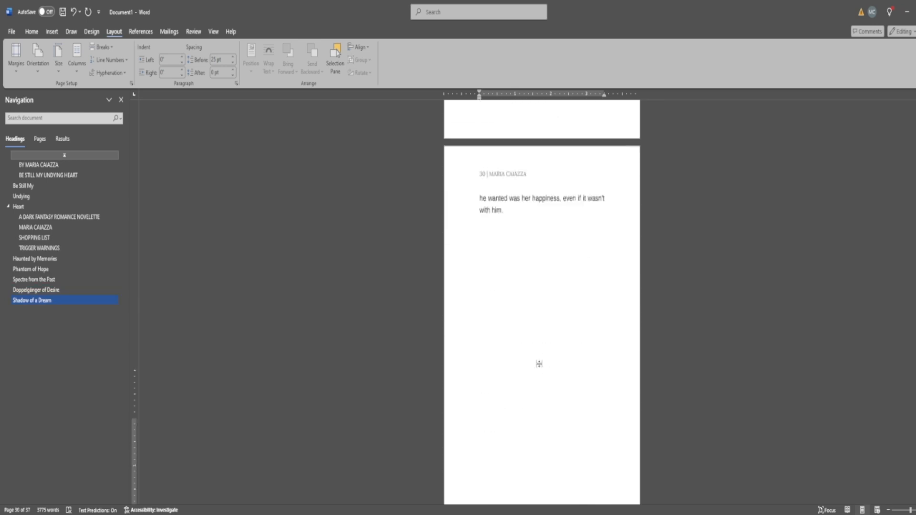
pyautogui.click(44, 308)
pyautogui.click(31, 301)
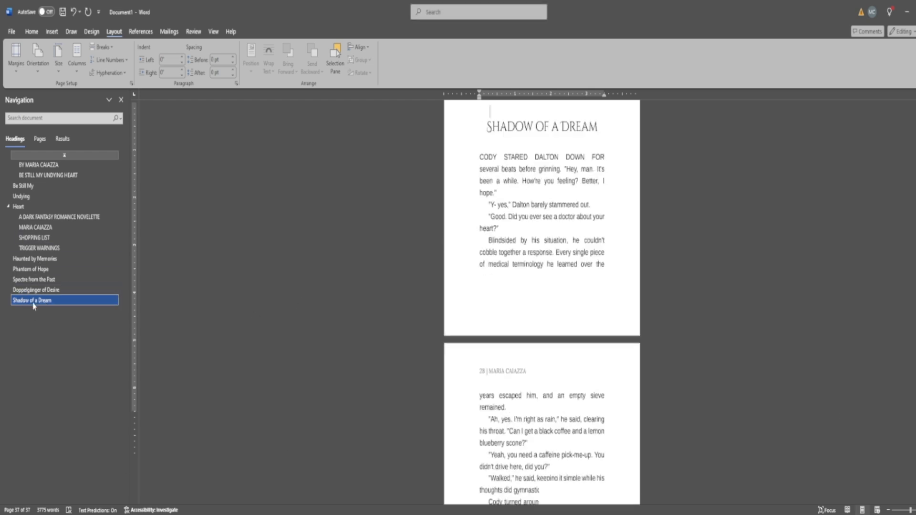
pyautogui.moveTo(598, 248); pyautogui.dragTo(526, 224)
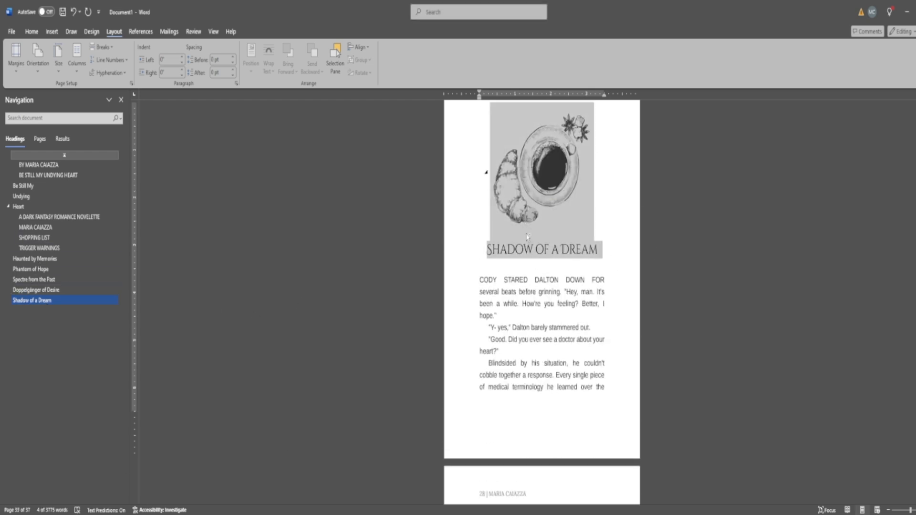
pyautogui.scroll(-5, 533, 410)
pyautogui.scroll(-15, 534, 410)
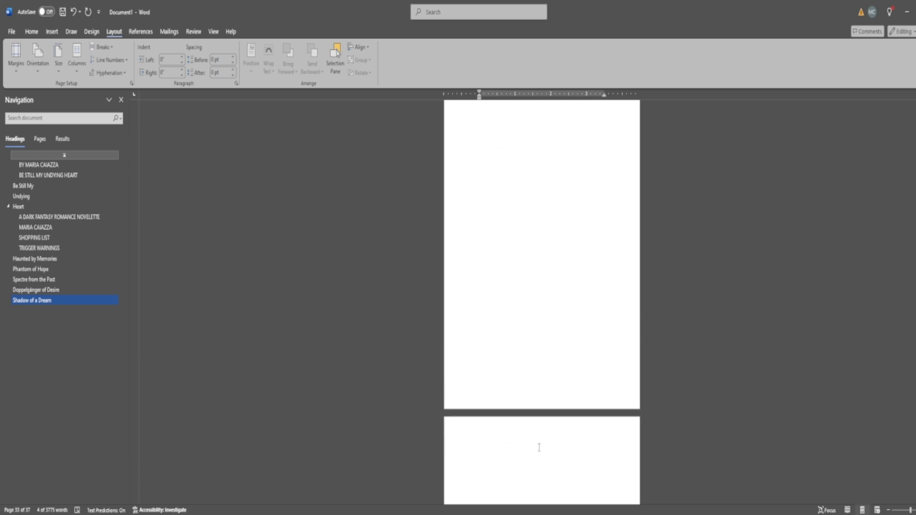
pyautogui.click(532, 206)
pyautogui.hotkey('ctrl', 'v')
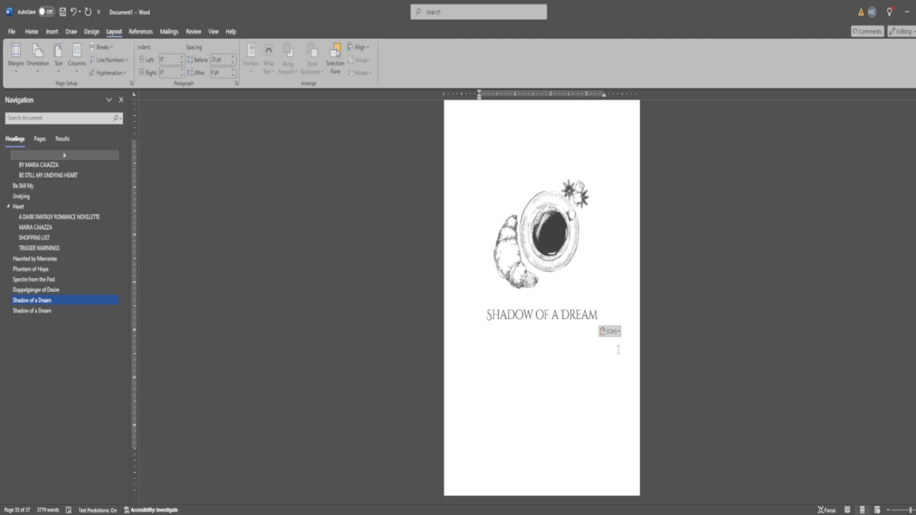
# Step: Delete the empty line above the pasted ornament and heading on the last page
pyautogui.scroll(8, 640, 349)
pyautogui.scroll(-1, 610, 351)
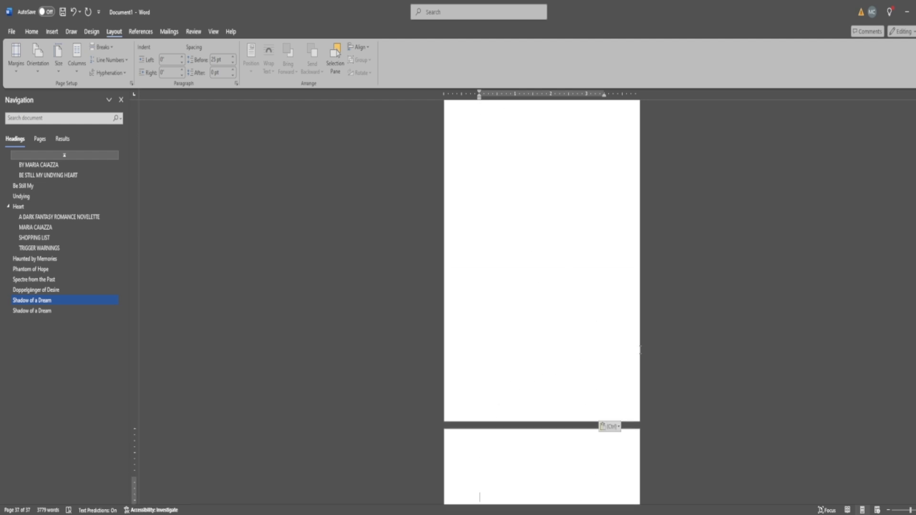
pyautogui.scroll(-5, 600, 352)
pyautogui.press('Delete')
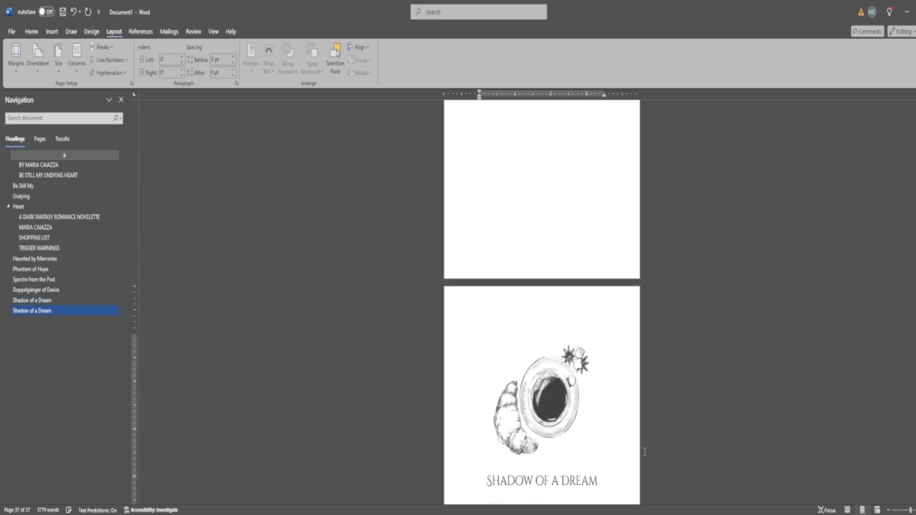
pyautogui.scroll(-8, 631, 382)
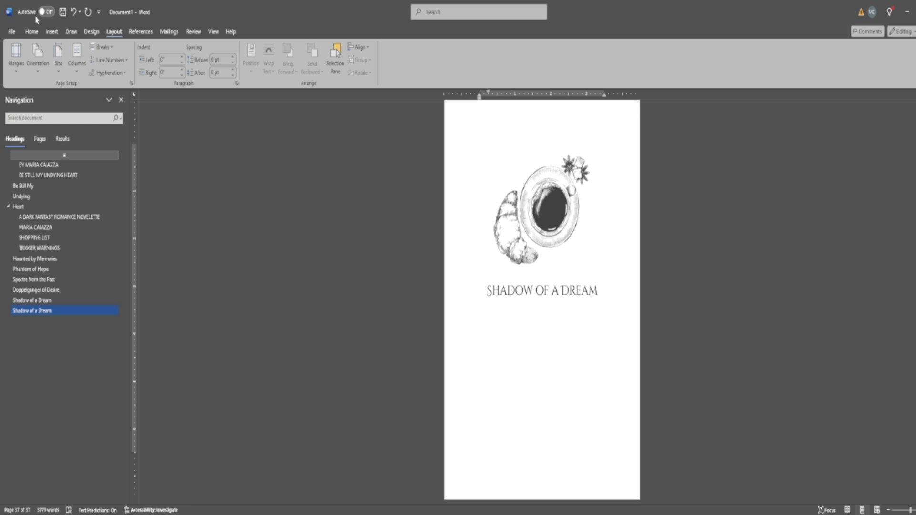
# Step: Review the chapter opening pages from Shadow of a Dream back to Haunted by Memories, examining their ornaments, headings and layout
pyautogui.click(38, 302)
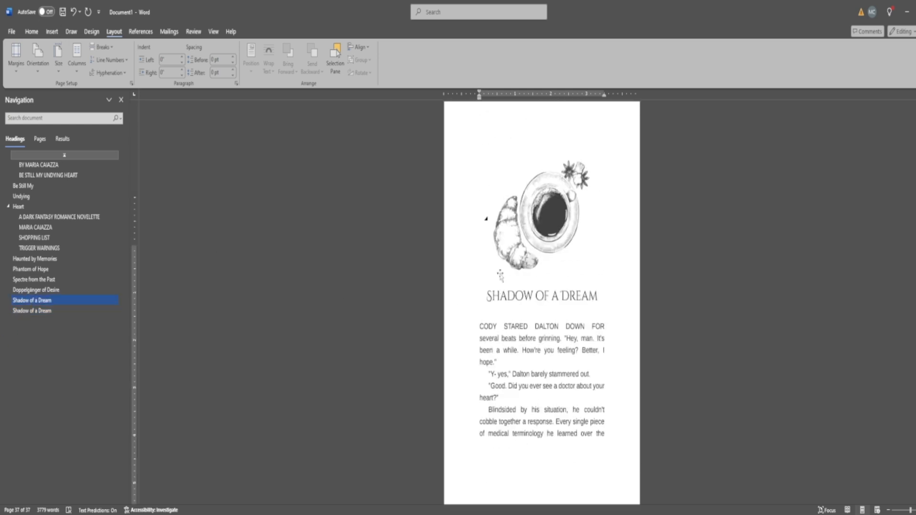
pyautogui.scroll(3, 557, 239)
pyautogui.click(562, 248)
pyautogui.scroll(15, 571, 224)
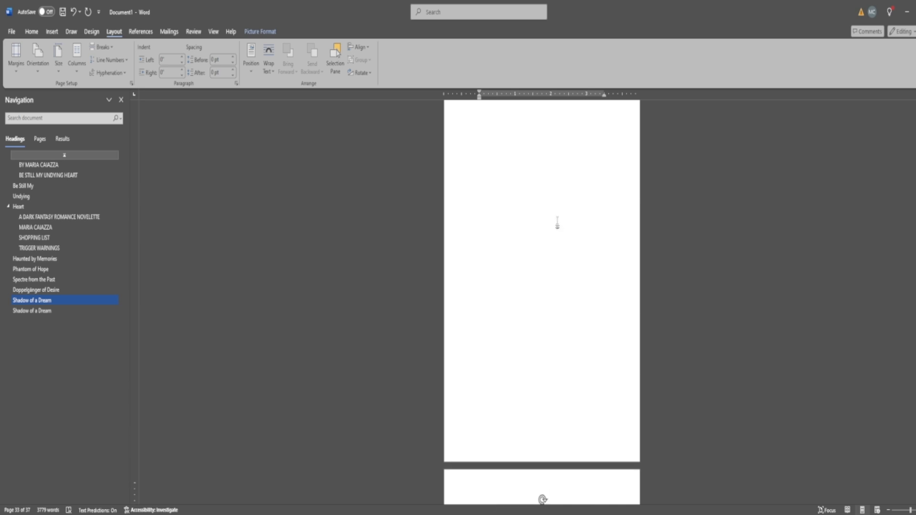
pyautogui.scroll(20, 543, 378)
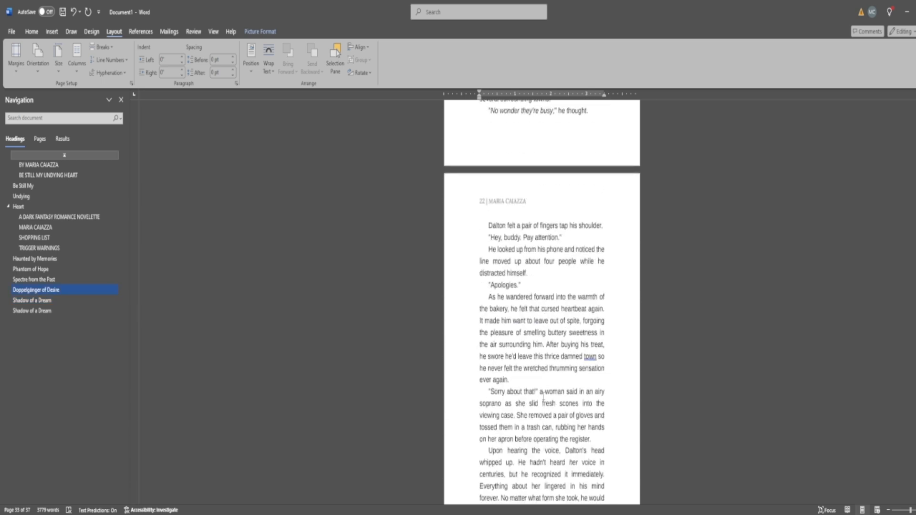
pyautogui.scroll(20, 586, 351)
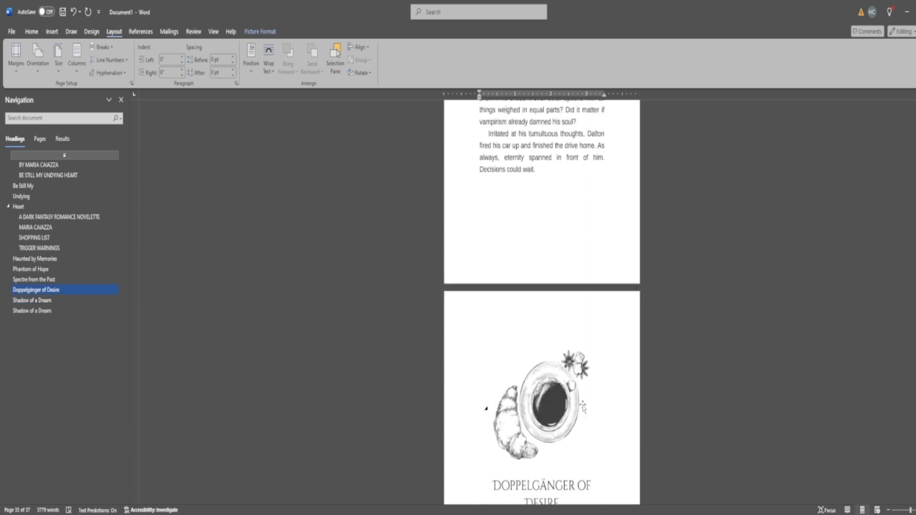
pyautogui.scroll(20, 567, 384)
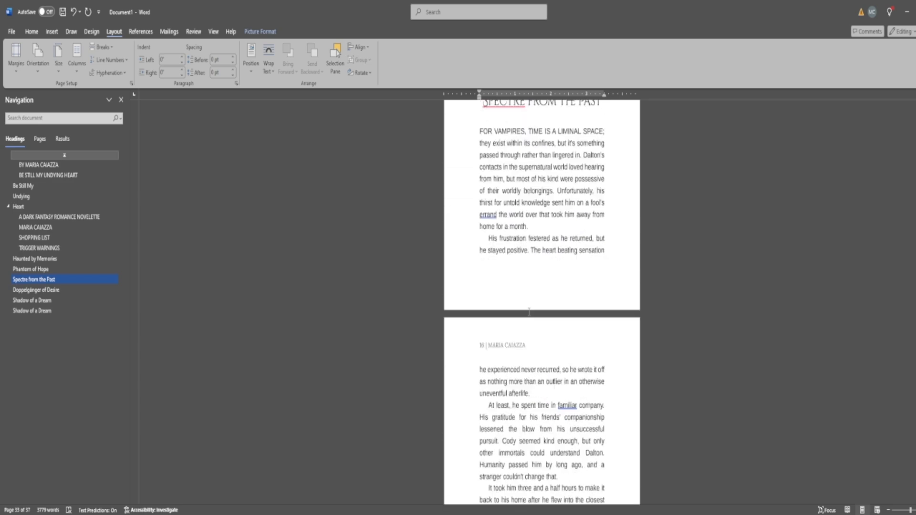
pyautogui.scroll(20, 520, 383)
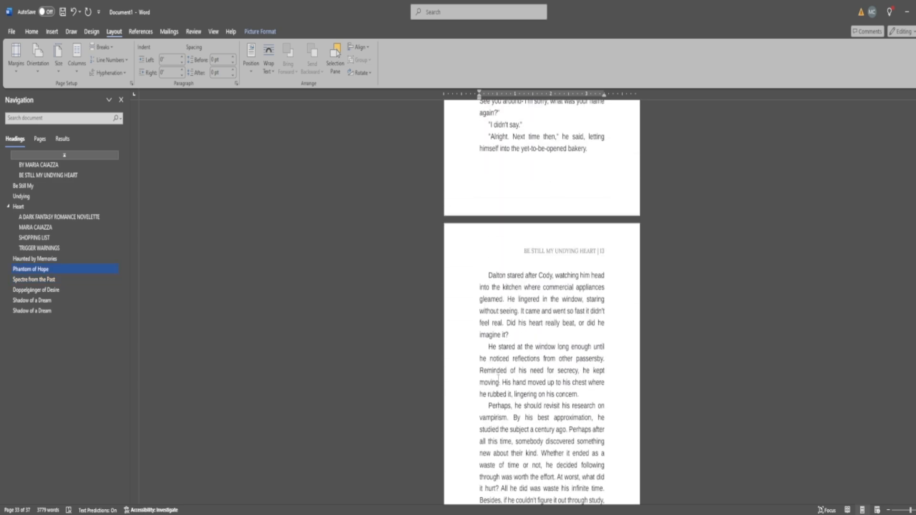
pyautogui.scroll(20, 506, 397)
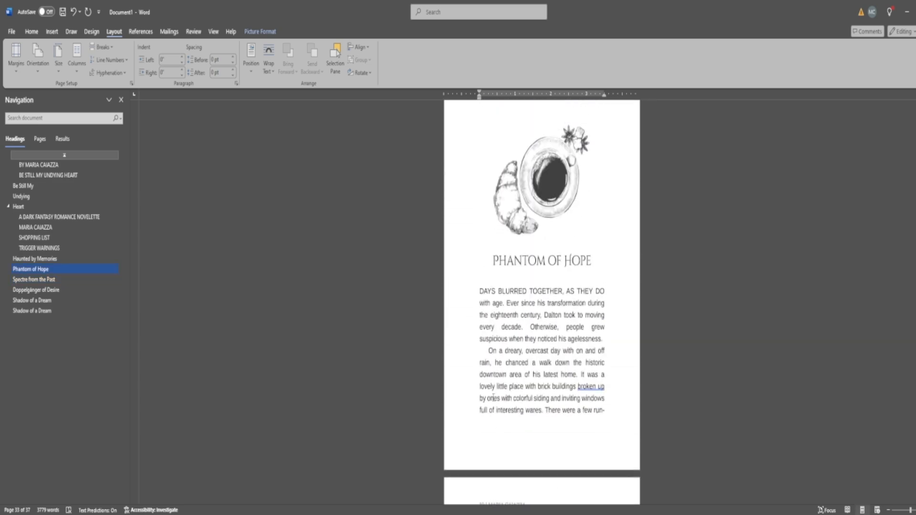
pyautogui.scroll(20, 525, 365)
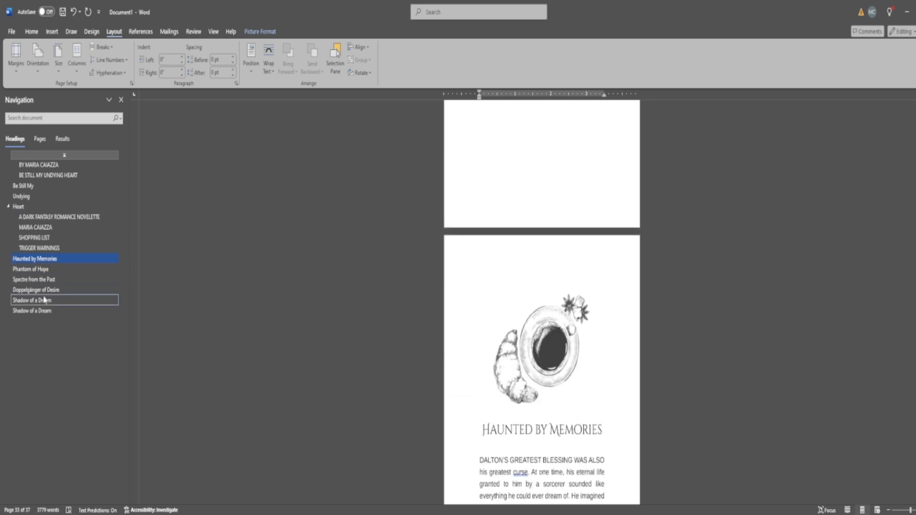
# Step: Replace the duplicated Shadow of a Dream heading on the last page with "Demons Lurking"
pyautogui.click(43, 311)
pyautogui.moveTo(601, 290); pyautogui.dragTo(520, 294)
pyautogui.write('D')
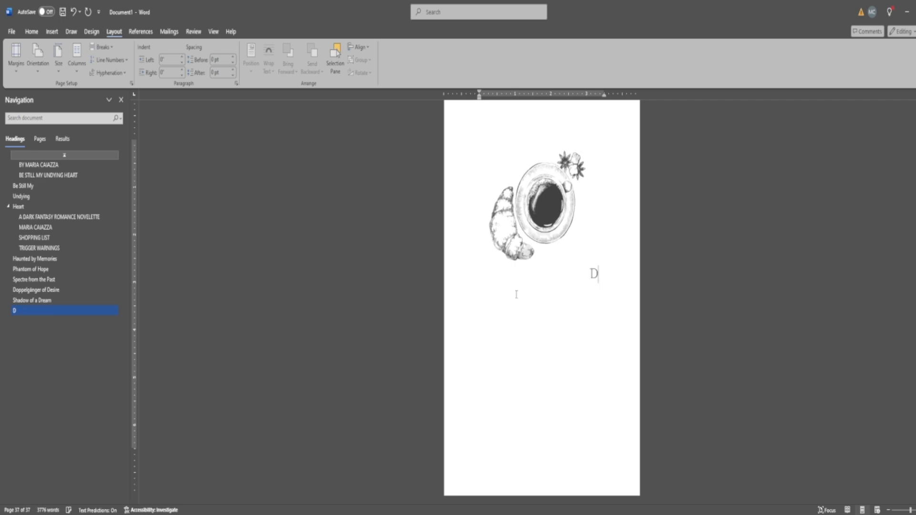
pyautogui.write('EMONS L')
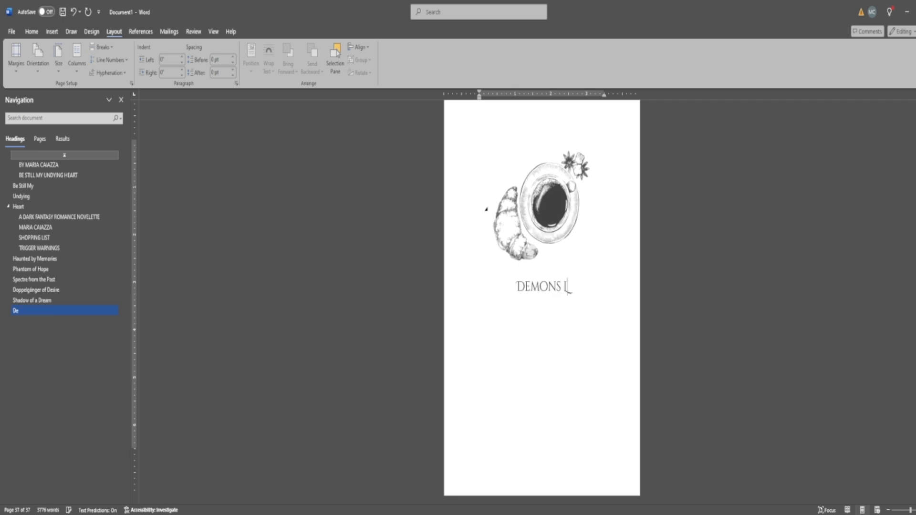
pyautogui.write('URKING')
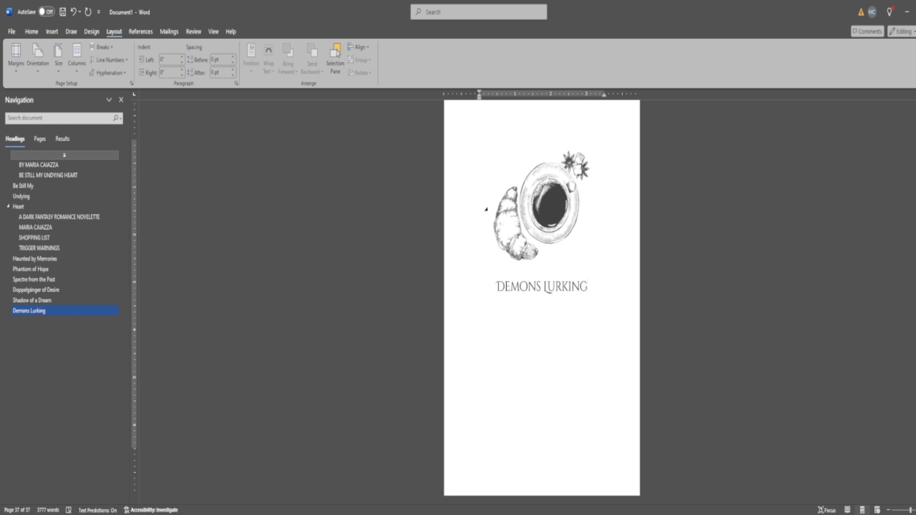
# Step: Paste the chapter's body text below the Demons Lurking heading
pyautogui.press('Return')
pyautogui.click(31, 31)
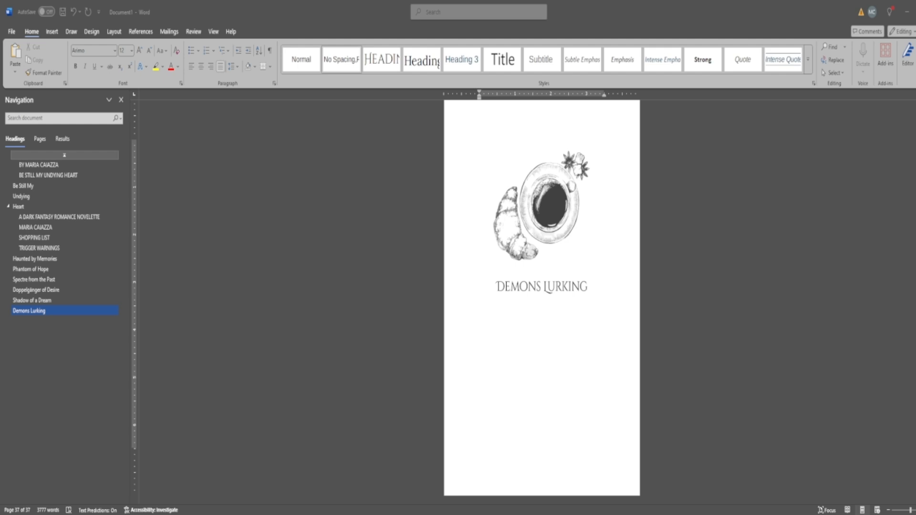
pyautogui.hotkey('ctrl', 'v')
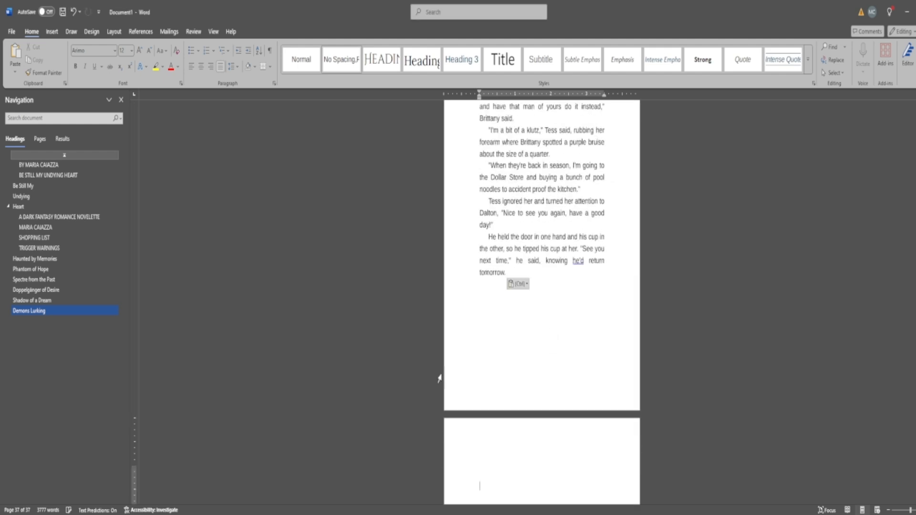
# Step: Review the closing pages of the pasted Demons Lurking text, checking the page layout, headers and what follows the final paragraph
pyautogui.scroll(4, 564, 321)
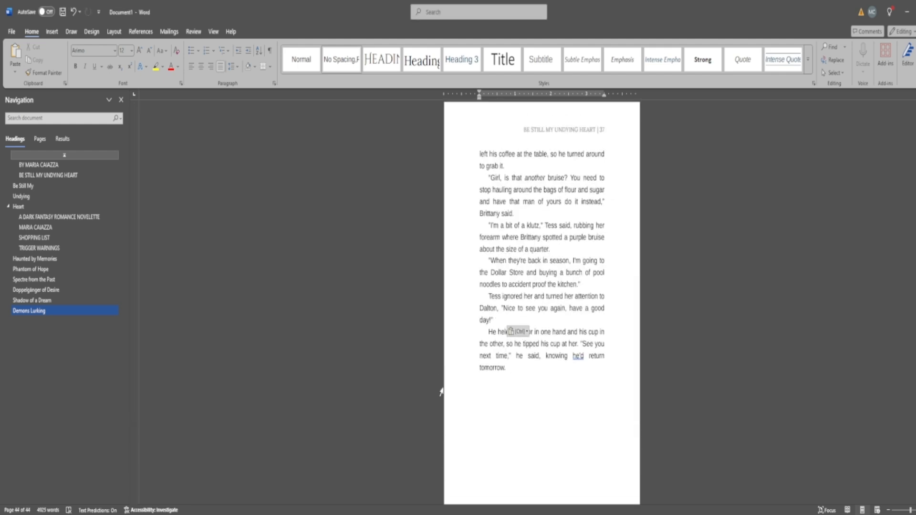
pyautogui.scroll(7, 436, 375)
pyautogui.scroll(-6, 534, 276)
pyautogui.scroll(3, 534, 276)
pyautogui.scroll(7, 533, 276)
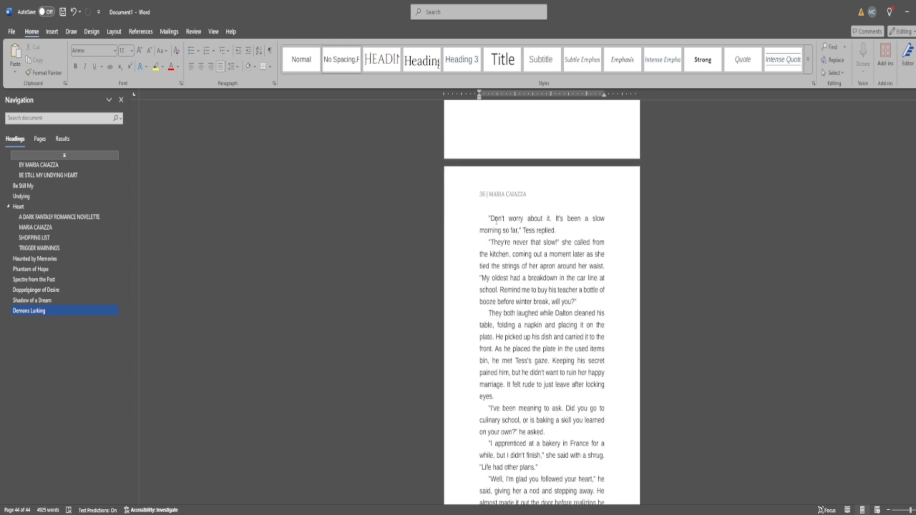
pyautogui.scroll(-15, 494, 315)
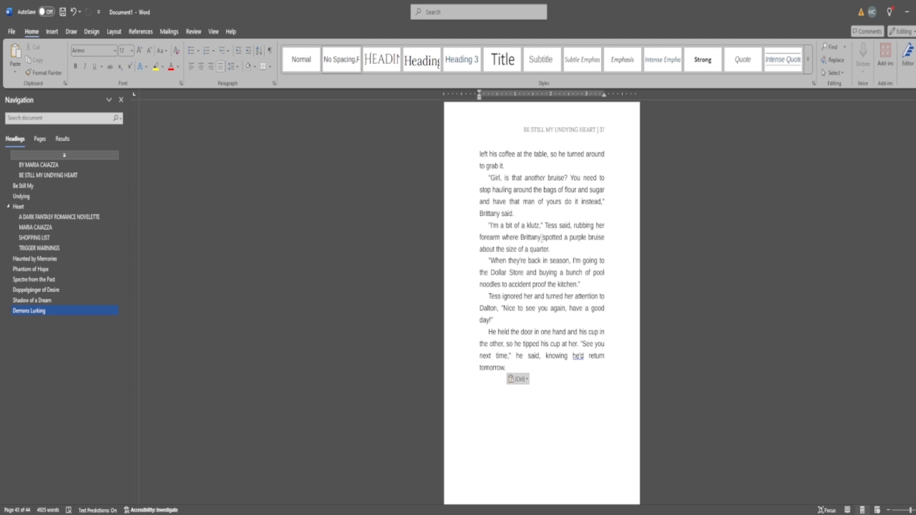
pyautogui.scroll(-3, 535, 387)
pyautogui.scroll(3, 561, 395)
# Step: Remove the trailing blank page after the final paragraph of the Demons Lurking chapter
pyautogui.doubleClick(584, 362)
pyautogui.click(586, 354)
pyautogui.scroll(-5, 527, 307)
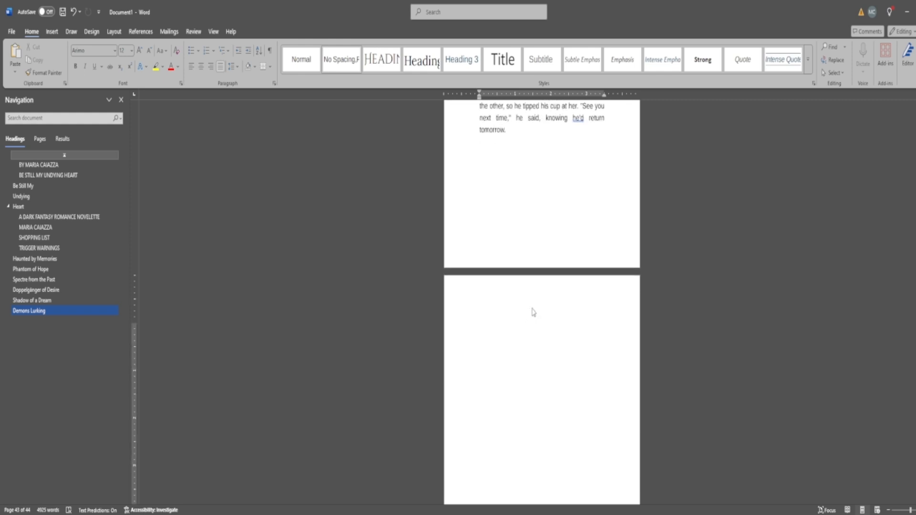
pyautogui.scroll(6, 532, 327)
pyautogui.scroll(-5, 553, 319)
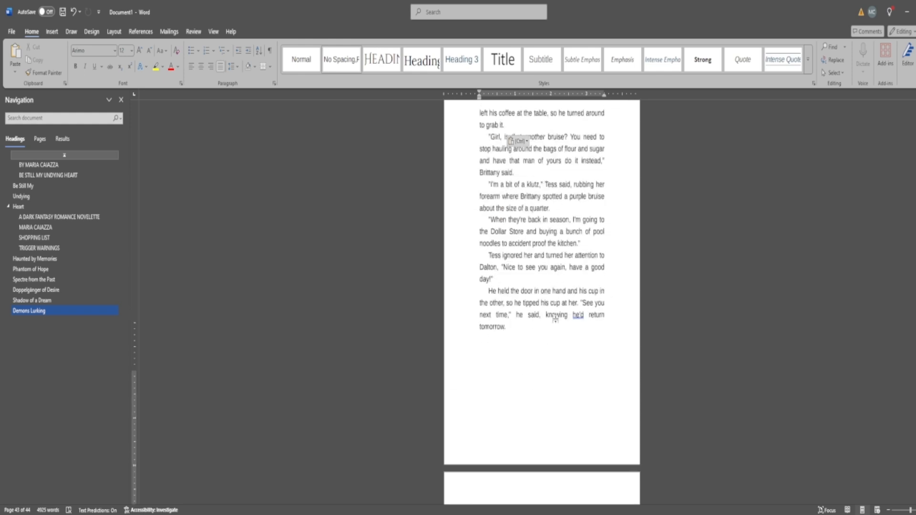
pyautogui.hotkey('ctrl', 'z')
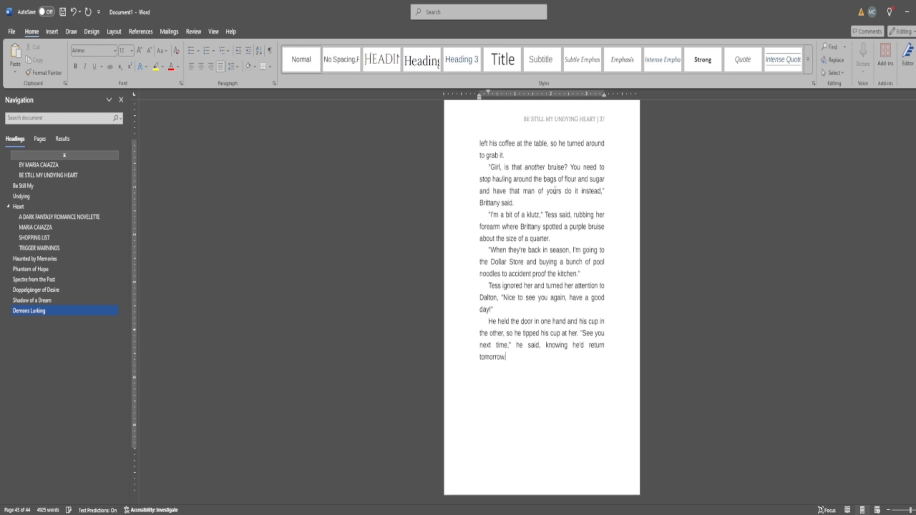
# Step: Insert two Next Page section breaks at the end of the Demons Lurking chapter
pyautogui.click(114, 32)
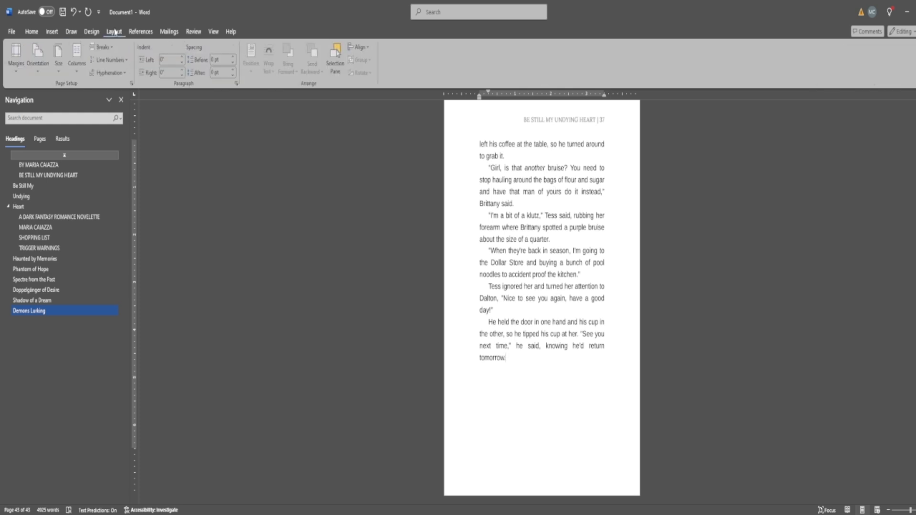
pyautogui.click(116, 48)
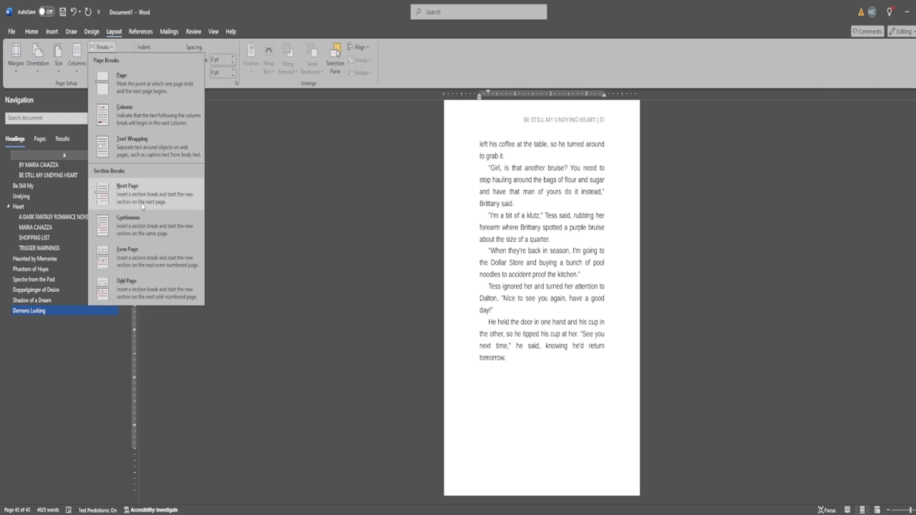
pyautogui.click(136, 196)
pyautogui.click(102, 47)
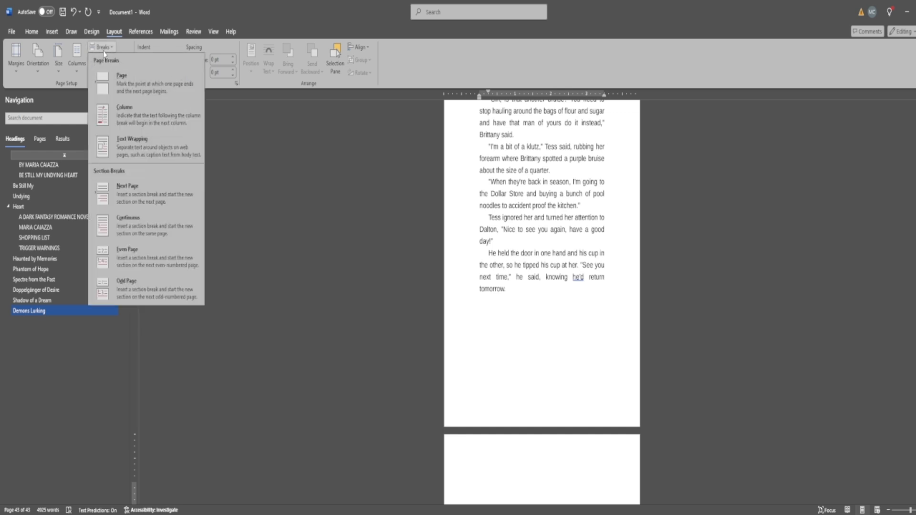
pyautogui.click(161, 201)
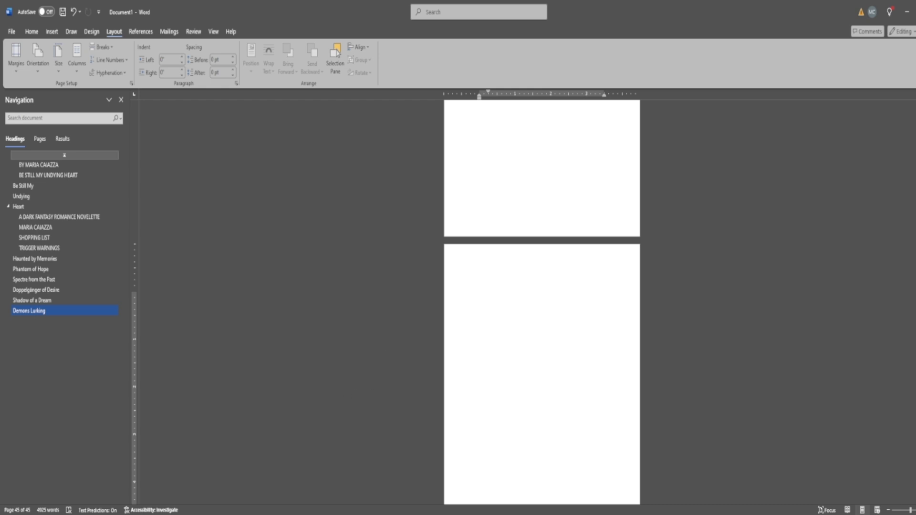
# Step: Copy the Demons Lurking ornament and heading onto the blank page at the document's end
pyautogui.click(28, 310)
pyautogui.moveTo(603, 249); pyautogui.dragTo(485, 172)
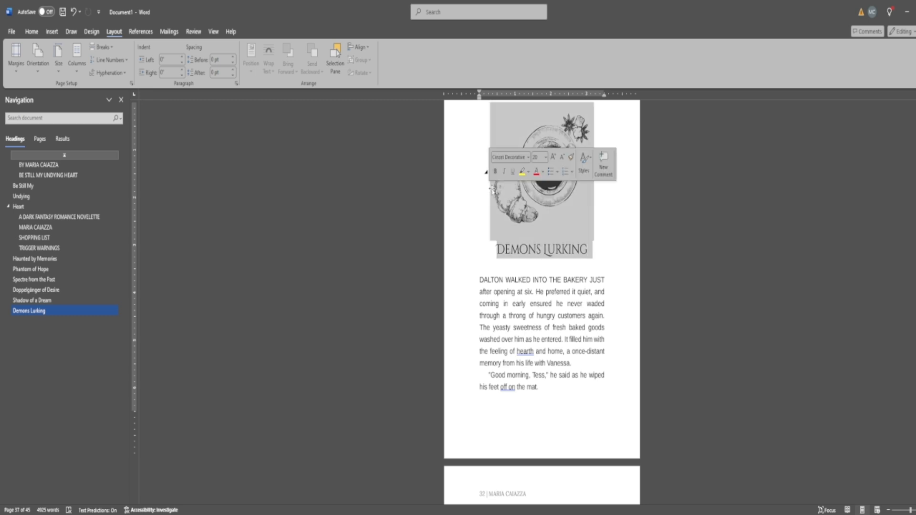
pyautogui.scroll(-3, 516, 436)
pyautogui.scroll(-20, 516, 435)
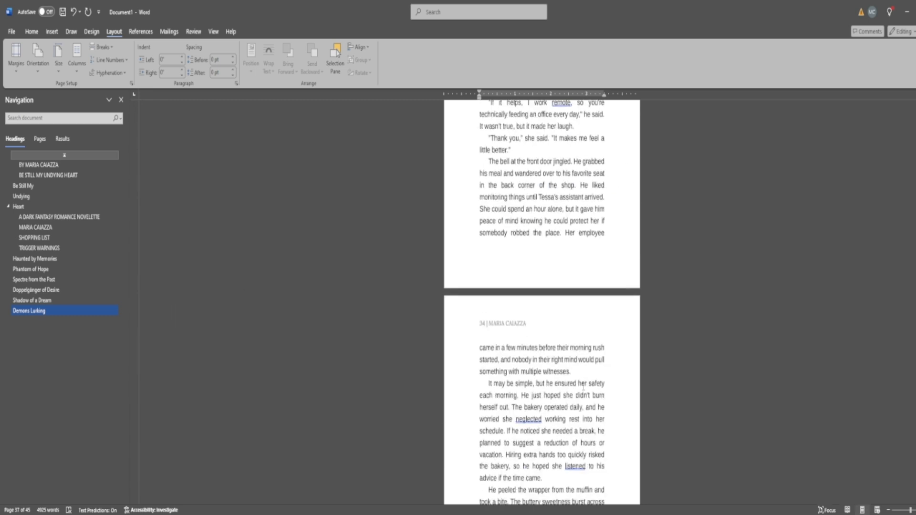
pyautogui.scroll(-15, 538, 346)
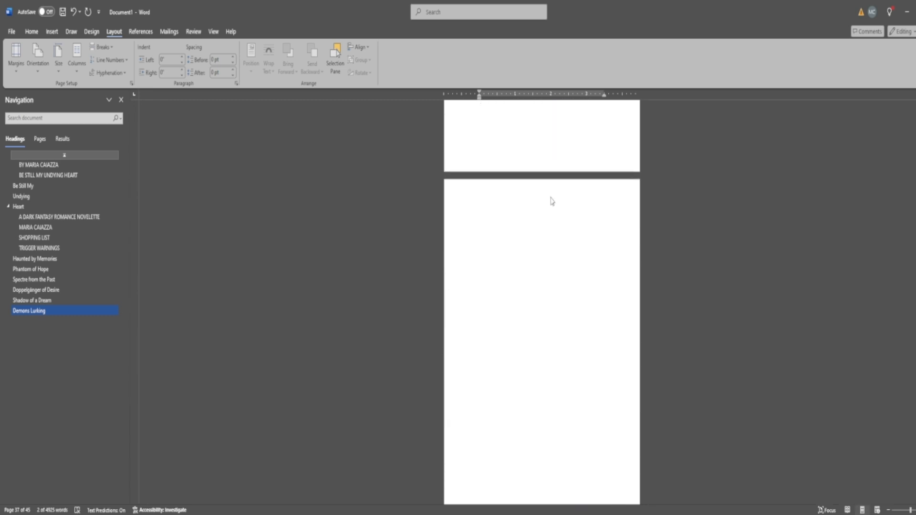
pyautogui.click(548, 298)
pyautogui.hotkey('ctrl', 'v')
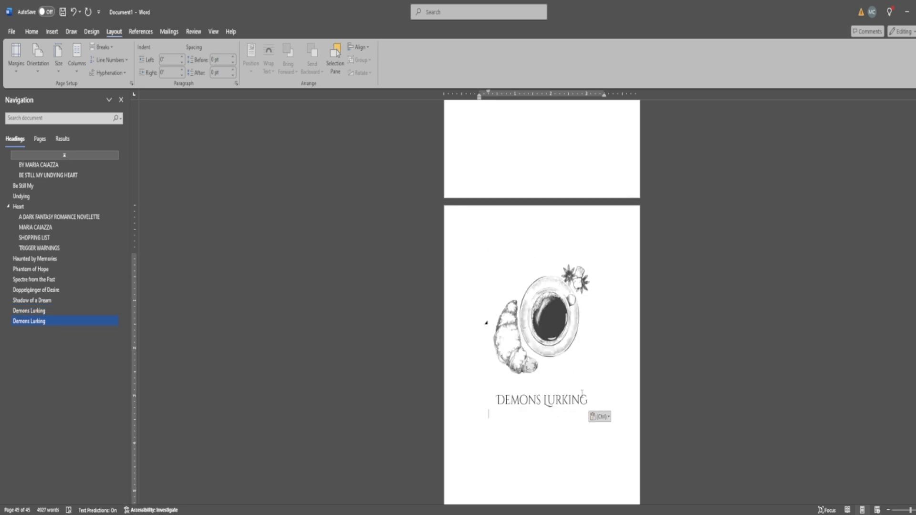
pyautogui.press('Escape')
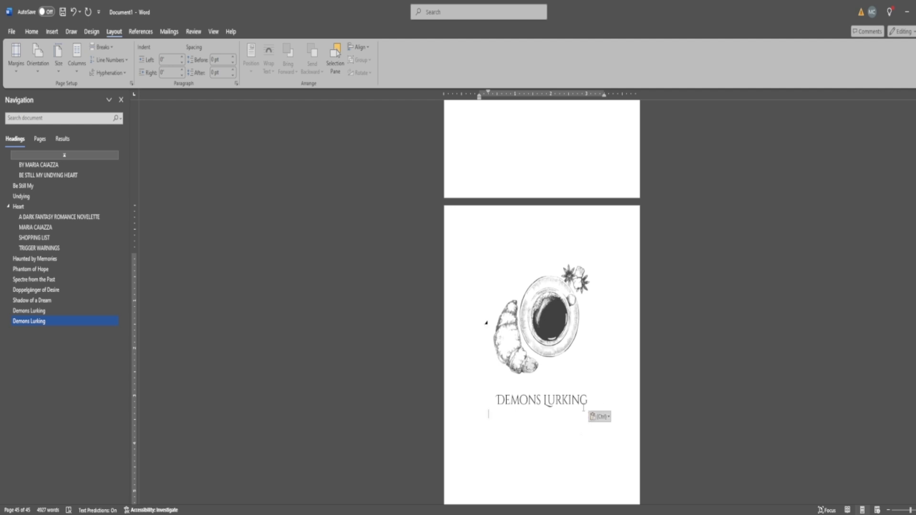
# Step: Replace the copied heading on the last page with "Fiend in Disguise"
pyautogui.moveTo(590, 401); pyautogui.dragTo(492, 402)
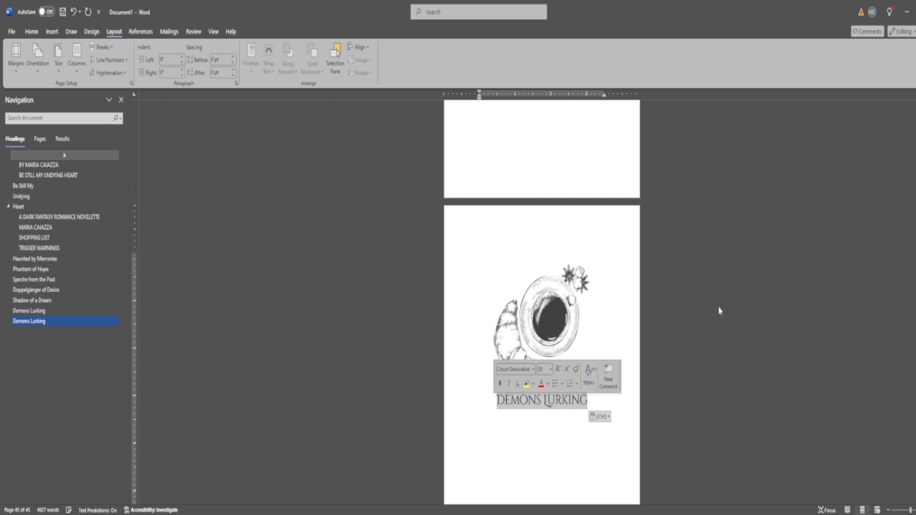
pyautogui.write('F')
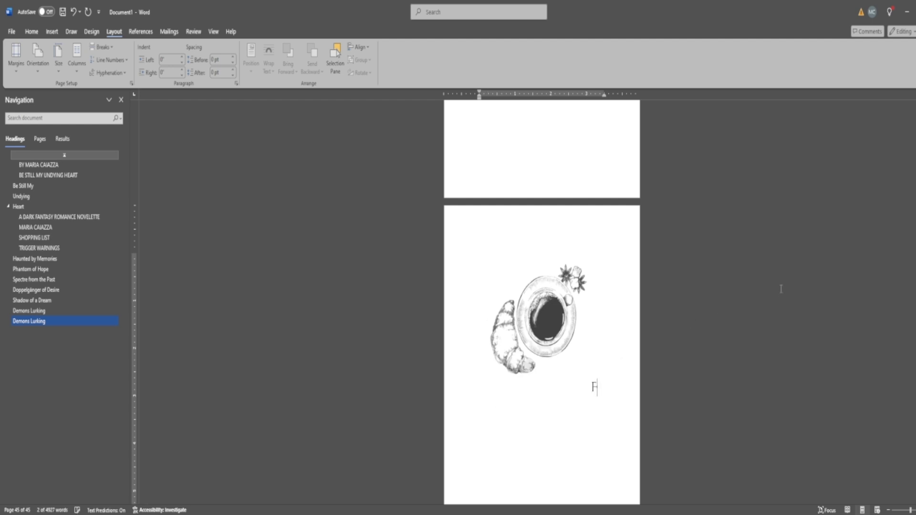
pyautogui.write('iend')
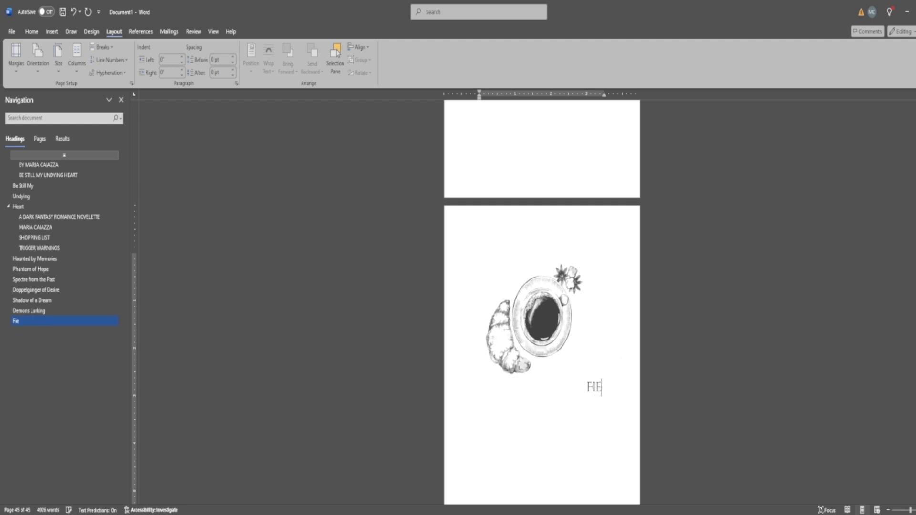
pyautogui.write(' IN Disguise')
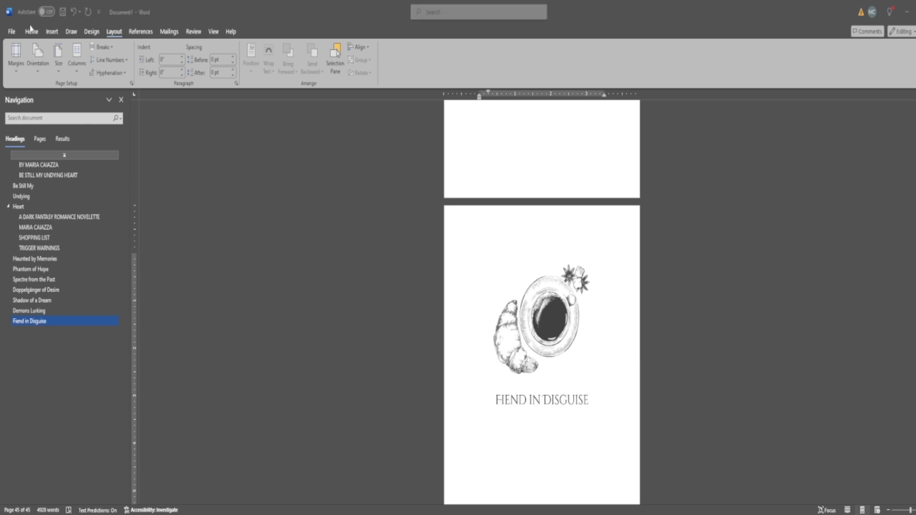
# Step: Add the opening paragraph starting "THE HOLIDAYS GREW CLOSER, AND THE" below Fiend in Disguise in the No Spacing style, without an extra empty line after it
pyautogui.click(35, 30)
pyautogui.click(344, 65)
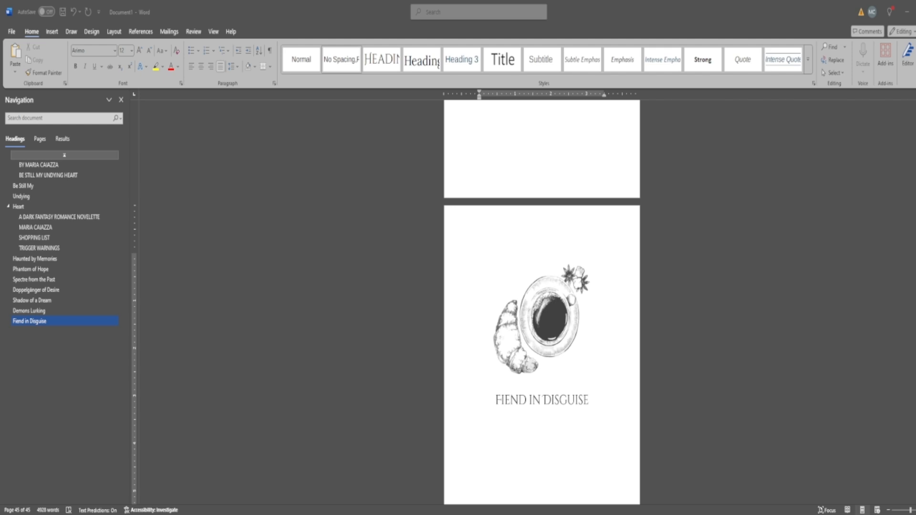
pyautogui.click(505, 425)
pyautogui.write("THE HOLIDAYS GREW CLOSER, AND THE streets were thick with shoppers hunting for gifts for their loved ones. Even though Dalton didn't celebrate this commercialized holiday, he longed for somebody to enjoy the passing of each year with. He didn't know how long he could endure this limbo after Tess departed this world again.")
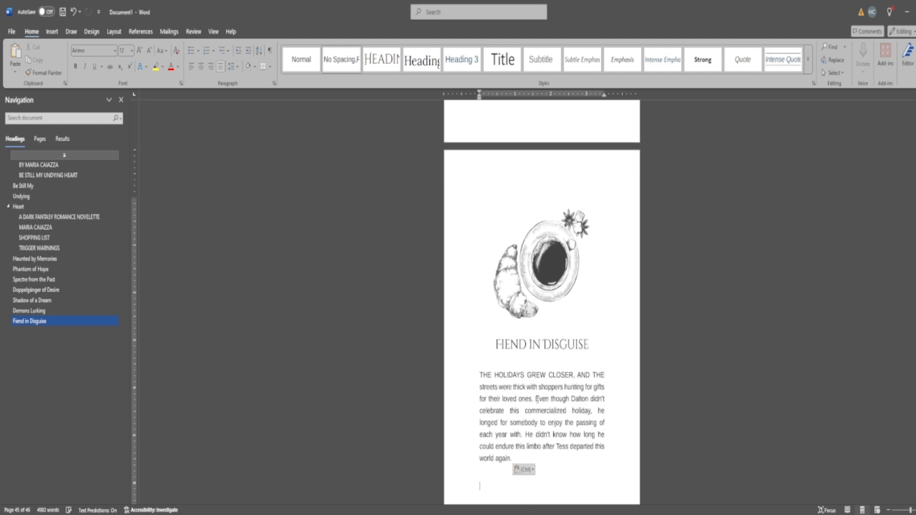
pyautogui.hotkey('ctrl', 'z')
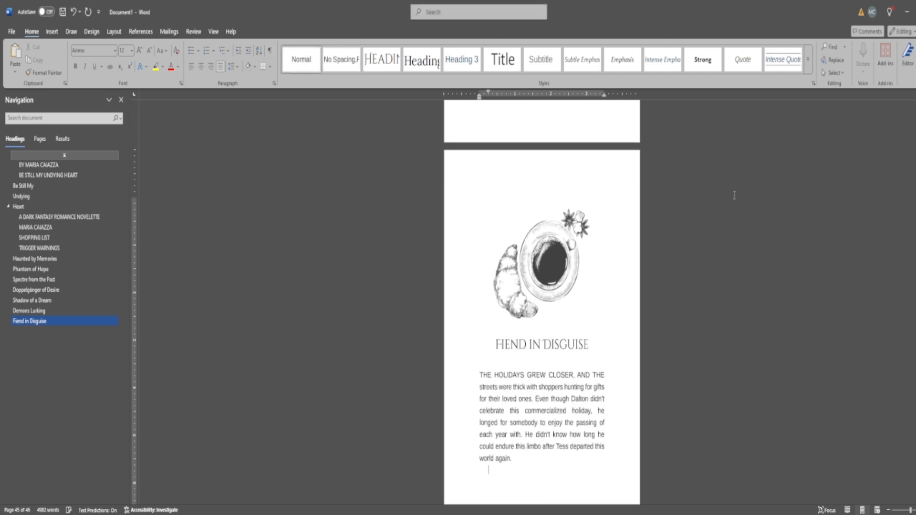
# Step: Copy the rest of the chapter from the source manuscript and paste it after the Fiend in Disguise opening paragraph
pyautogui.hotkey('alt', 'Tab')
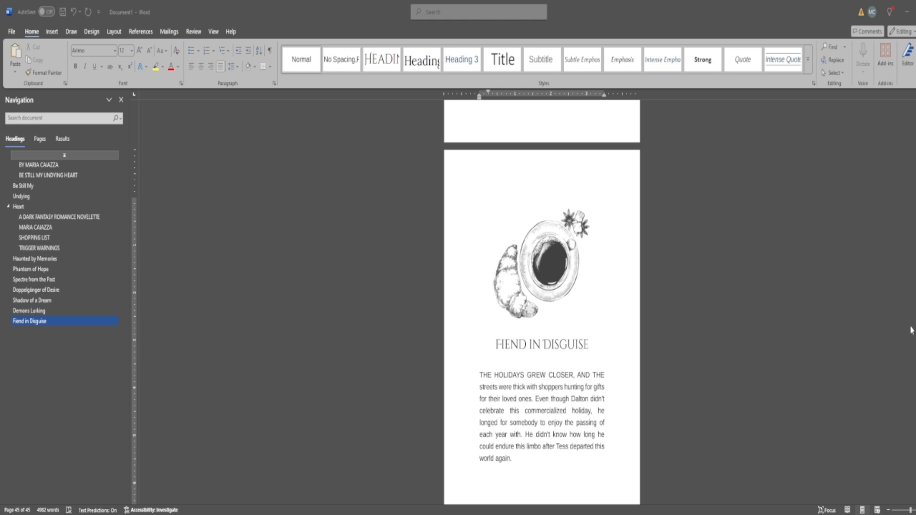
pyautogui.hotkey('alt', 'Tab')
pyautogui.hotkey('ctrl', 'v')
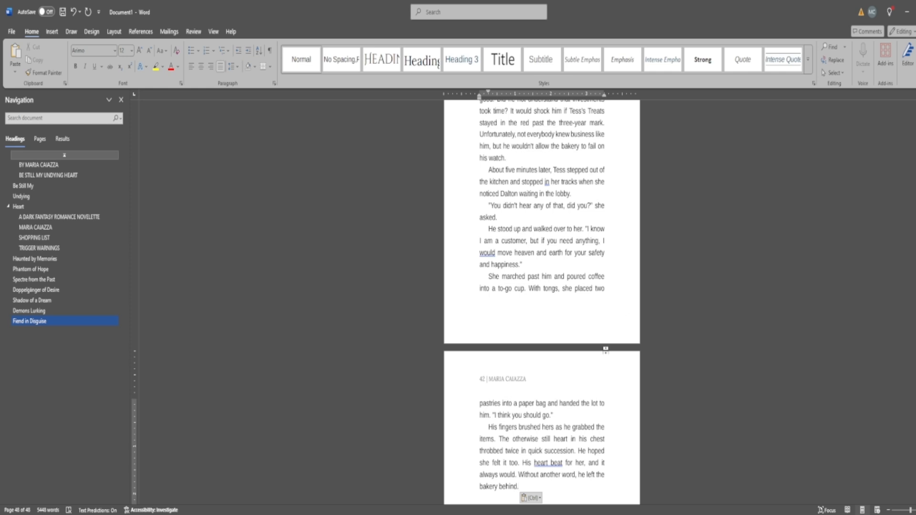
# Step: Review the Fiend in Disguise chapter from its opening page to its last paragraph, checking indents, page flow and headers
pyautogui.scroll(10, 577, 394)
pyautogui.scroll(8, 595, 361)
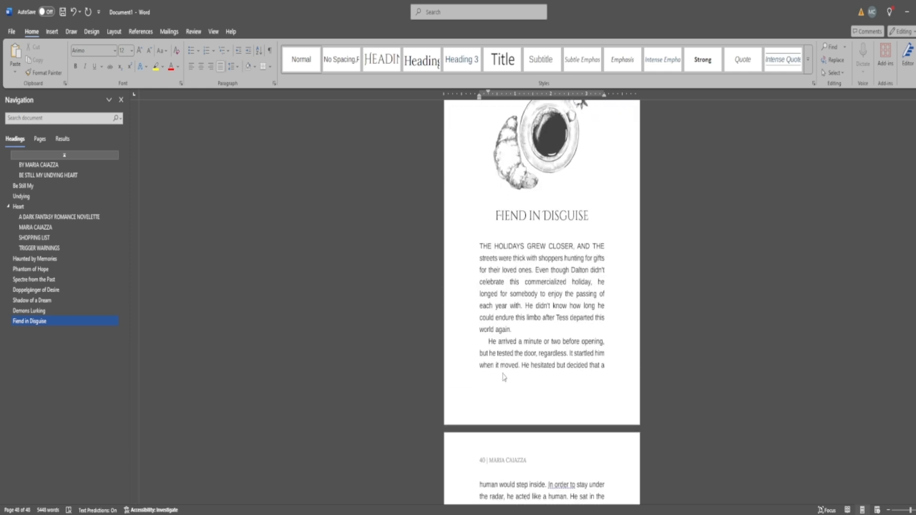
pyautogui.scroll(-2, 504, 378)
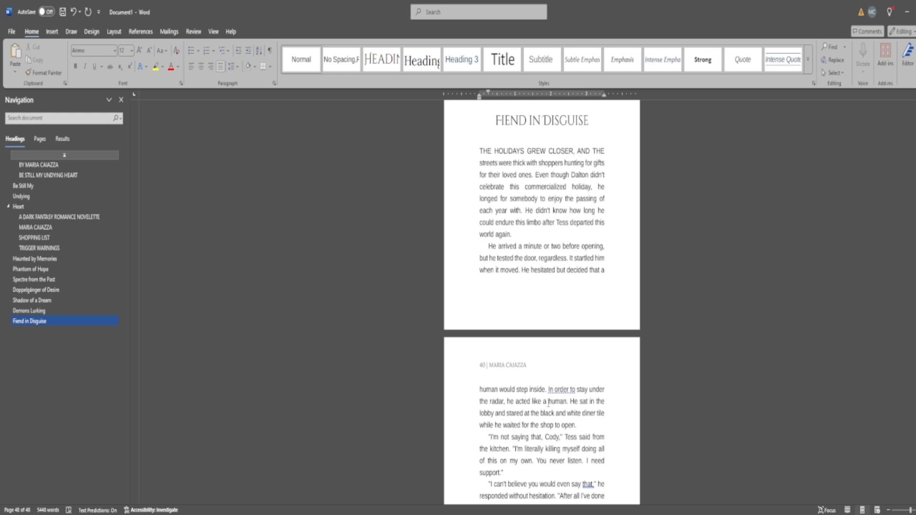
pyautogui.scroll(-4, 520, 333)
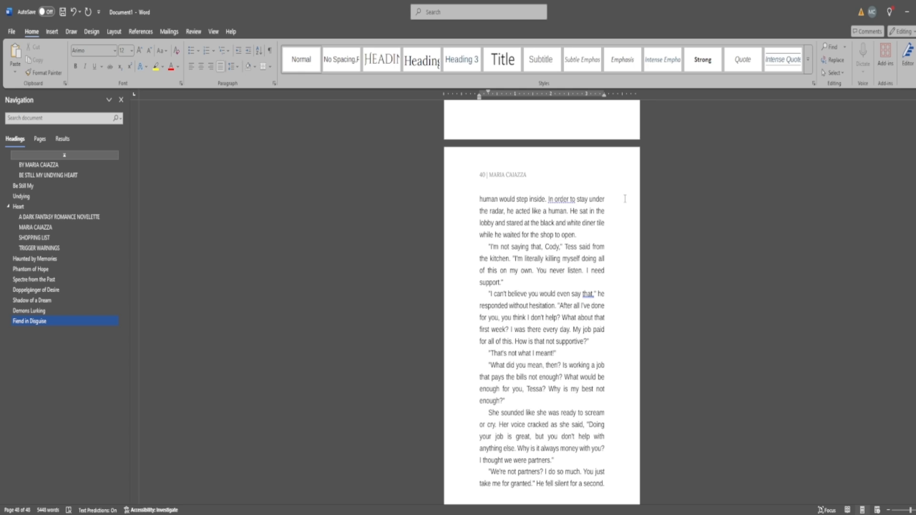
pyautogui.scroll(-6, 452, 358)
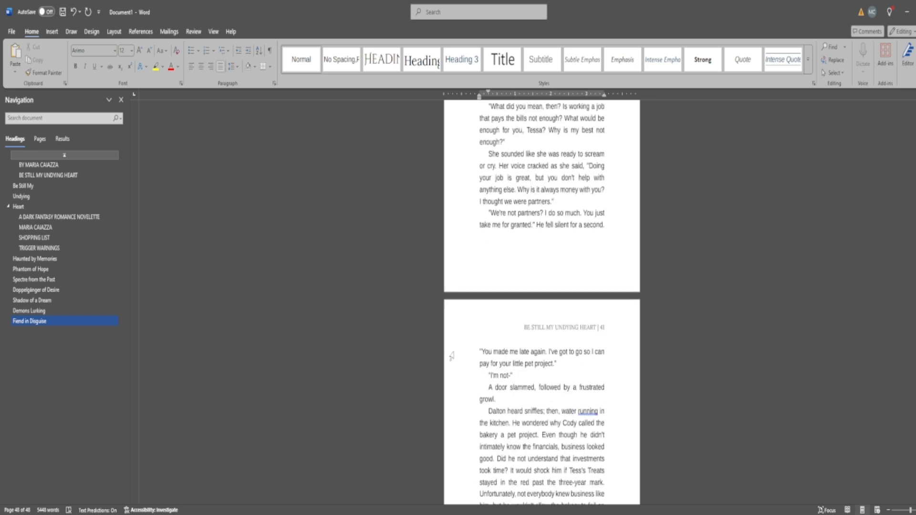
pyautogui.scroll(-12, 468, 341)
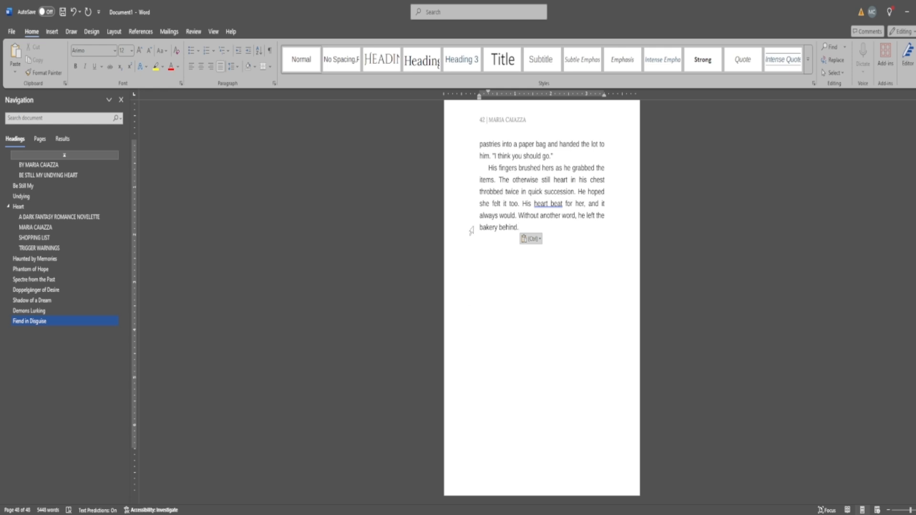
pyautogui.scroll(1, 468, 235)
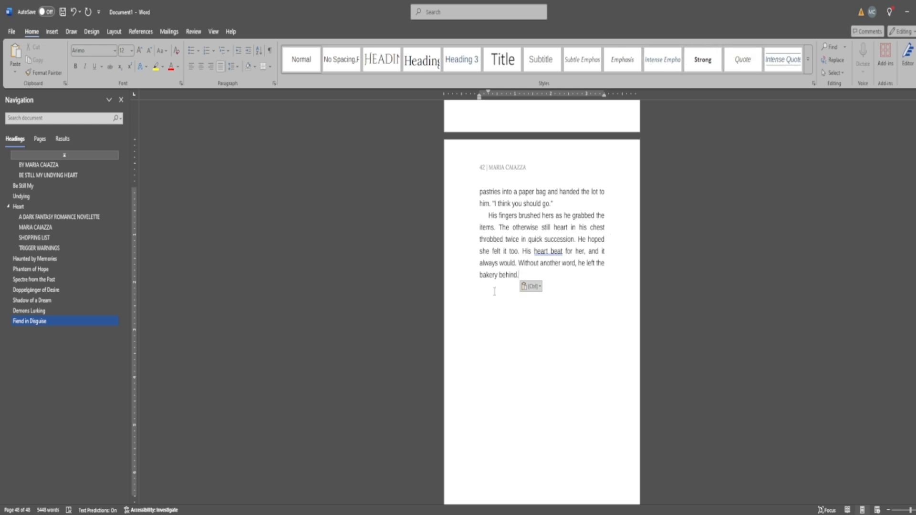
# Step: Insert a next-page section break after the last paragraph of the Fiend in Disguise chapter
pyautogui.click(111, 32)
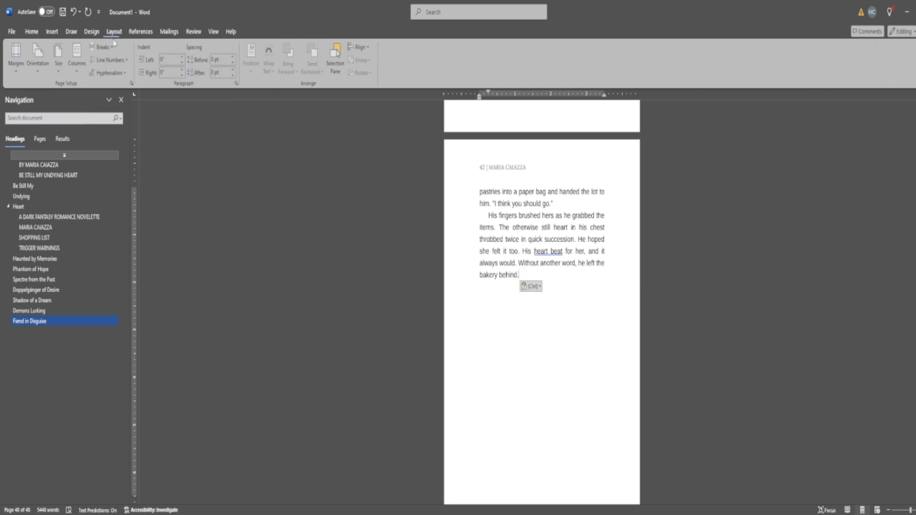
pyautogui.click(101, 47)
pyautogui.click(138, 188)
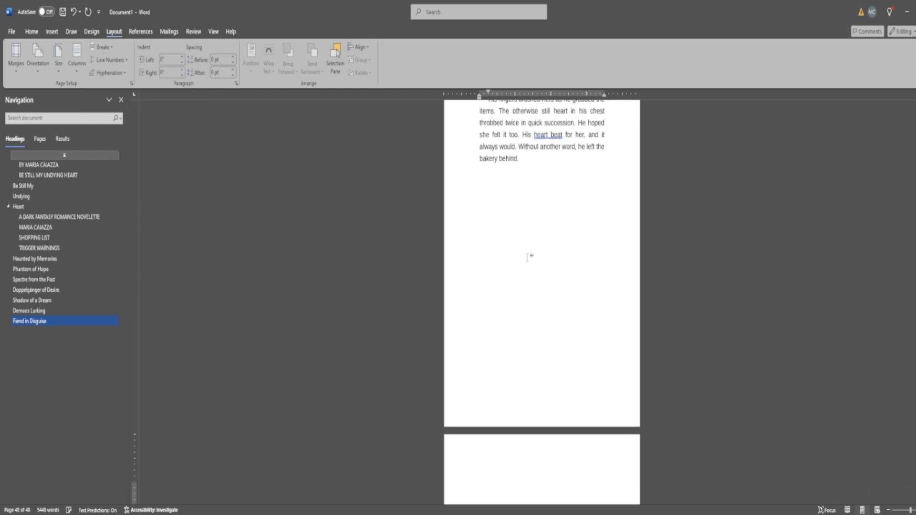
# Step: Copy the ornament and heading from the Fiend in Disguise opening page and paste them onto the new last page
pyautogui.click(32, 323)
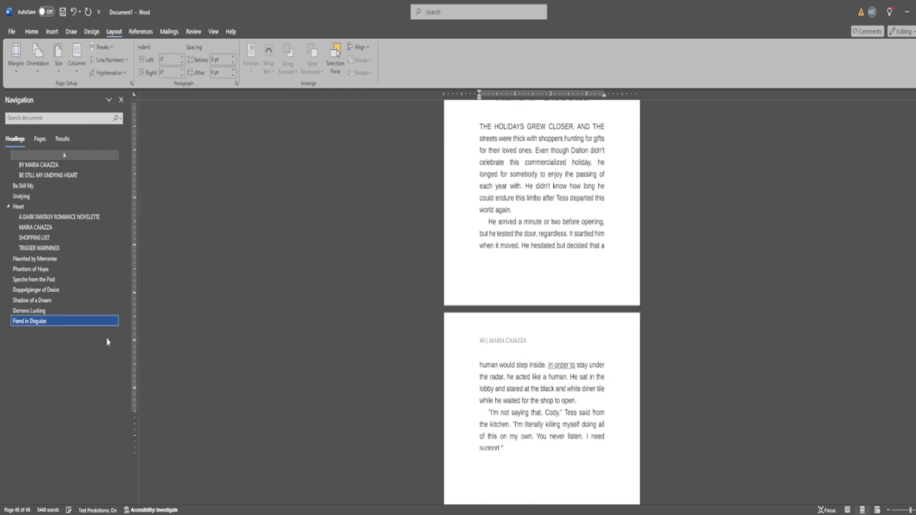
pyautogui.moveTo(593, 249); pyautogui.dragTo(483, 204)
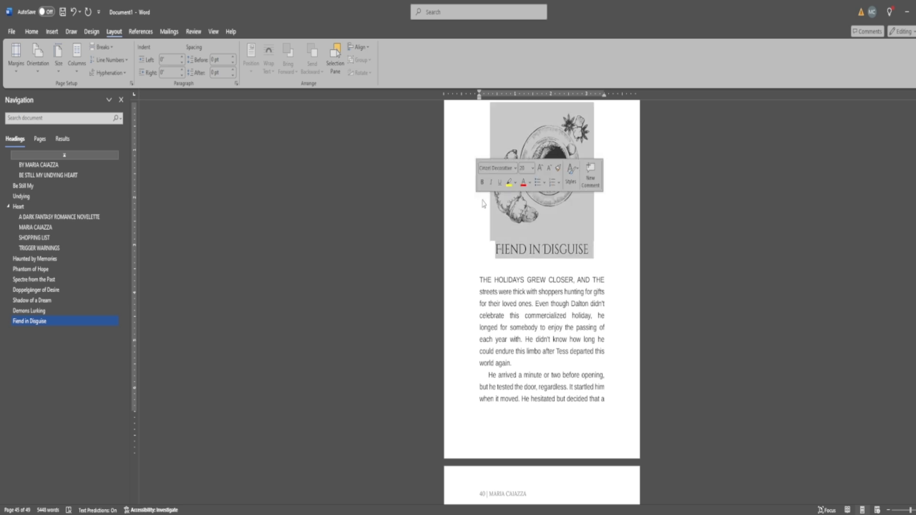
pyautogui.scroll(-15, 516, 317)
pyautogui.scroll(15, 516, 316)
pyautogui.click(503, 286)
pyautogui.hotkey('ctrl', 'v')
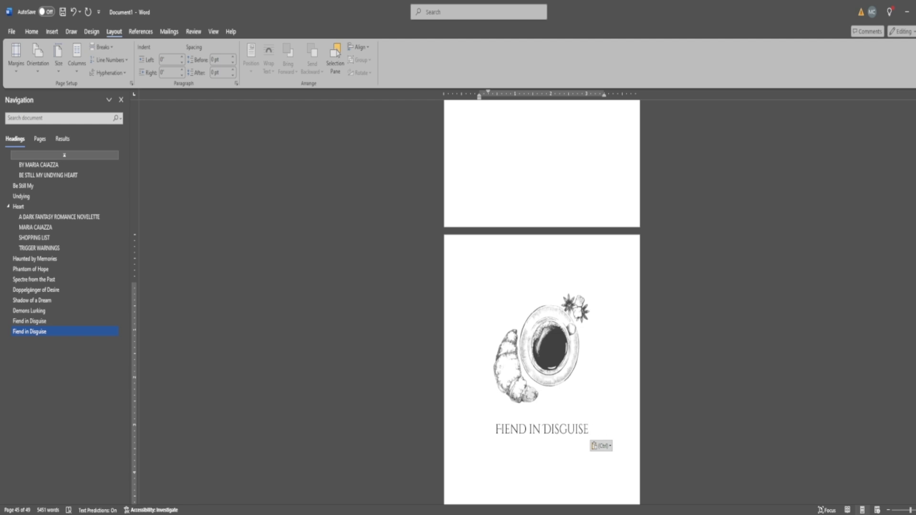
pyautogui.scroll(11, 623, 313)
pyautogui.scroll(-12, 544, 305)
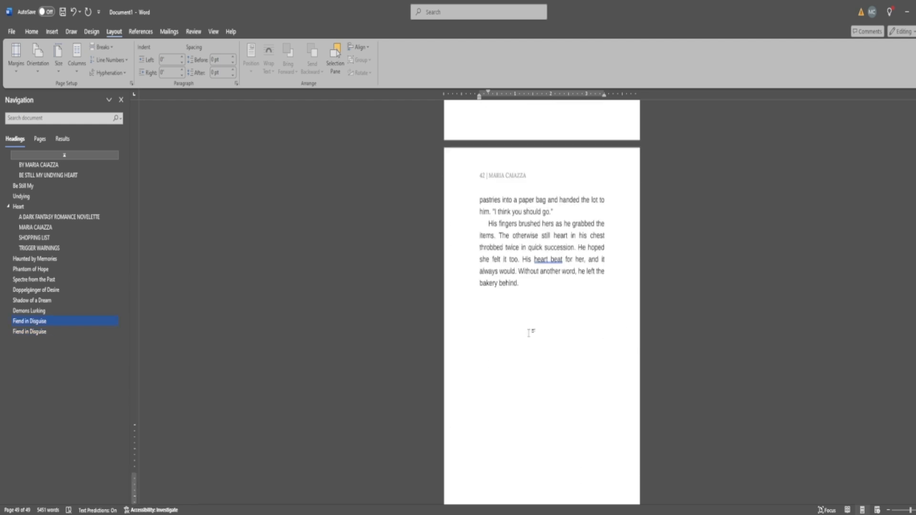
pyautogui.scroll(-2, 543, 335)
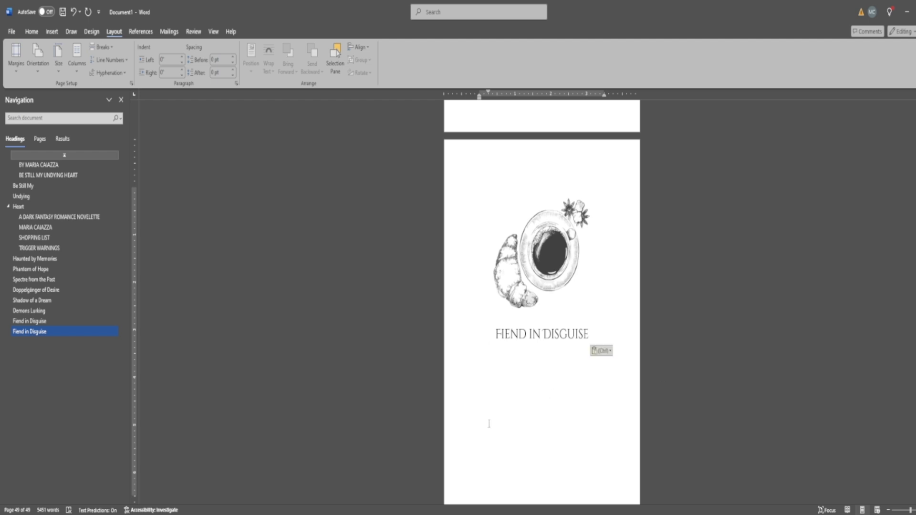
# Step: Replace the copied heading on the last page with "Wishes and Djinns"
pyautogui.moveTo(589, 334); pyautogui.dragTo(496, 336)
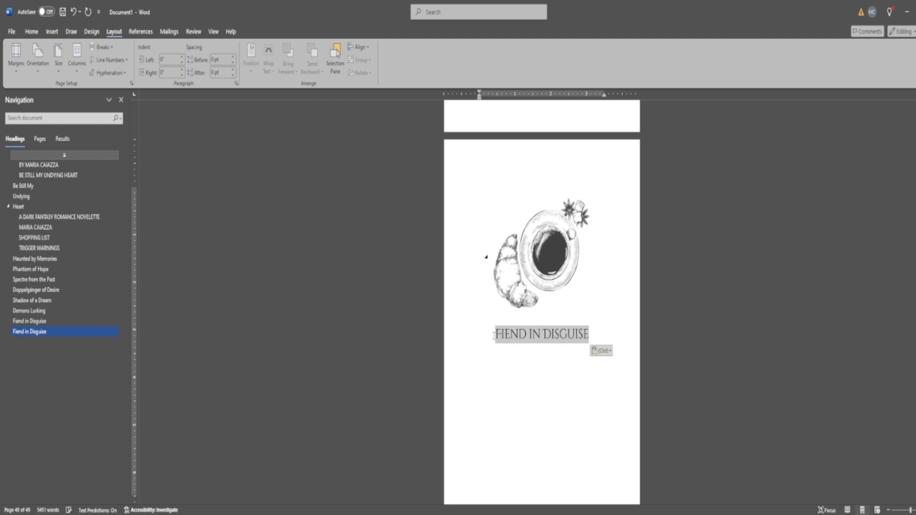
pyautogui.write('Wishes and')
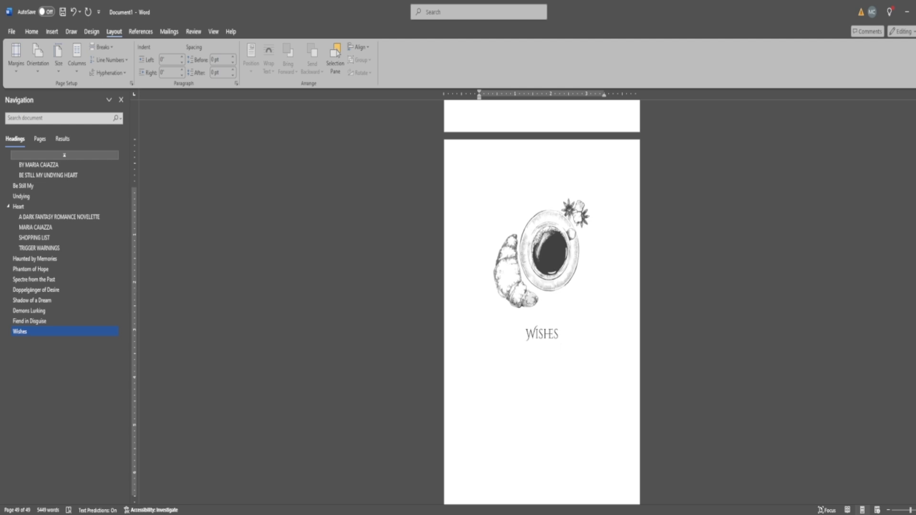
pyautogui.write(' Djin')
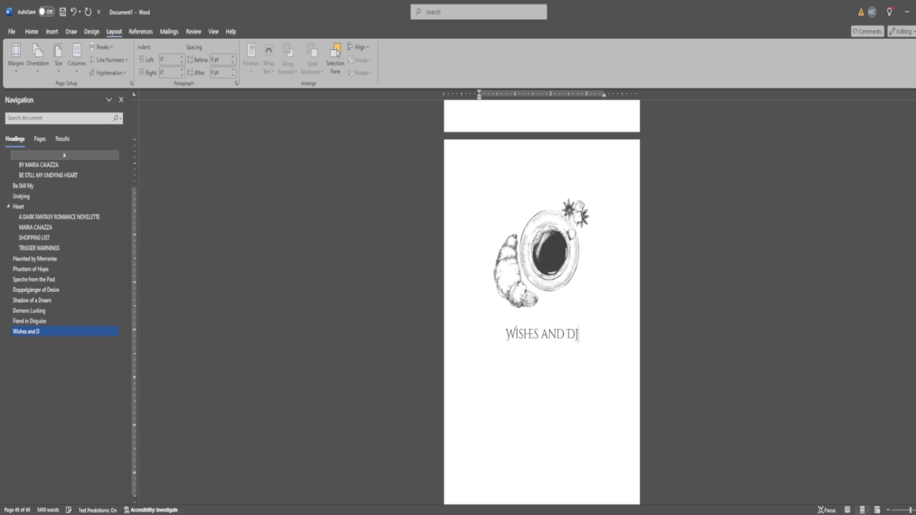
pyautogui.write('ns')
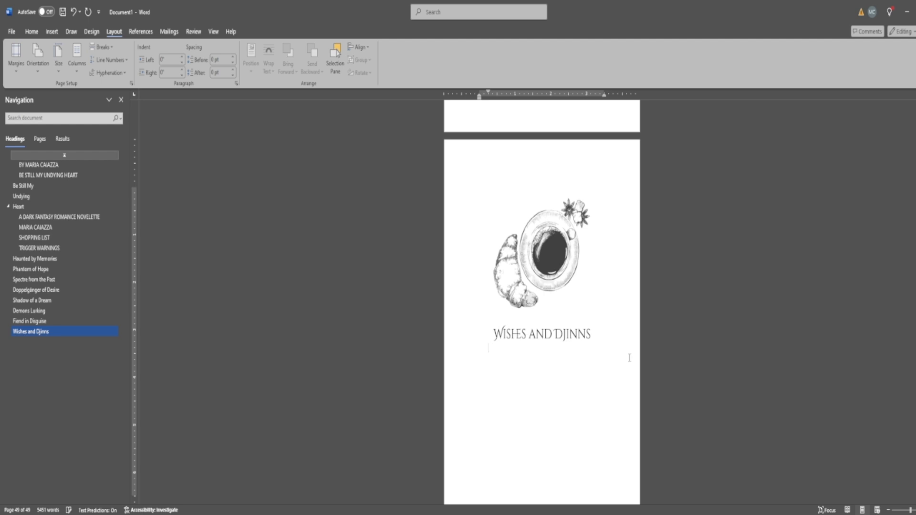
pyautogui.click(47, 323)
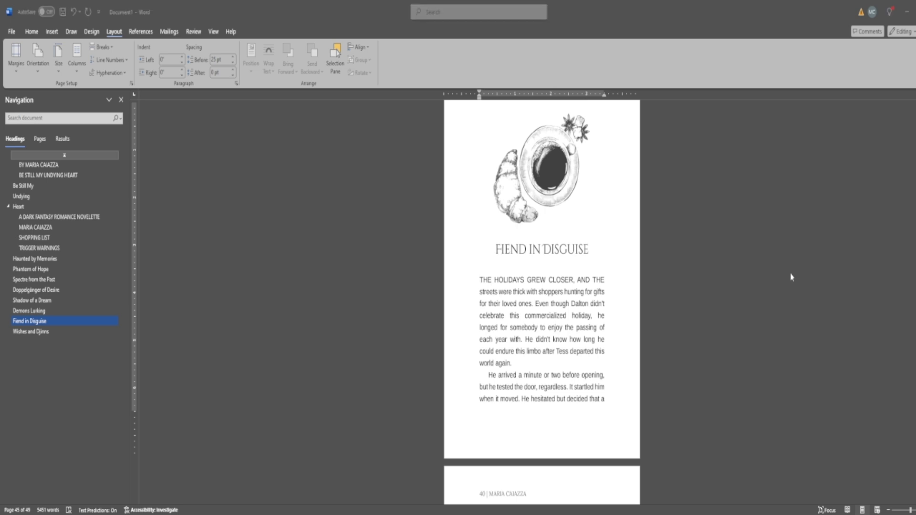
pyautogui.click(32, 332)
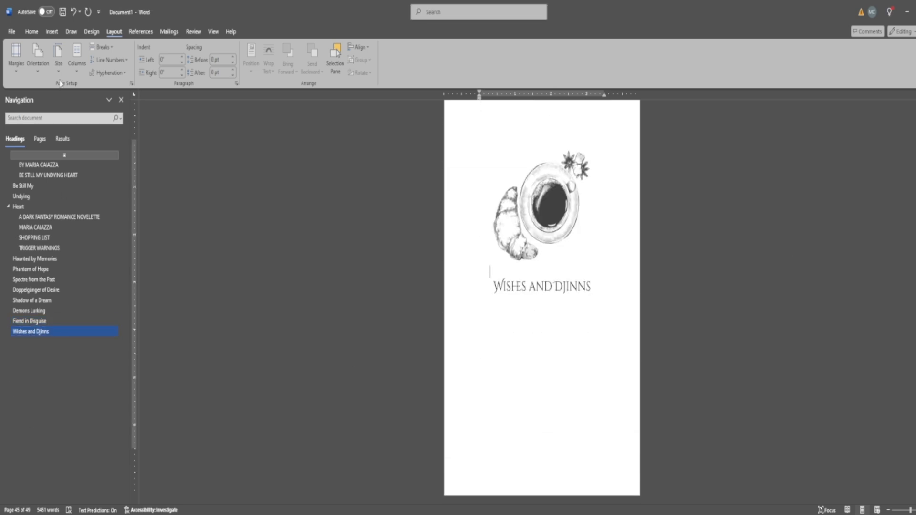
pyautogui.click(32, 31)
pyautogui.click(341, 59)
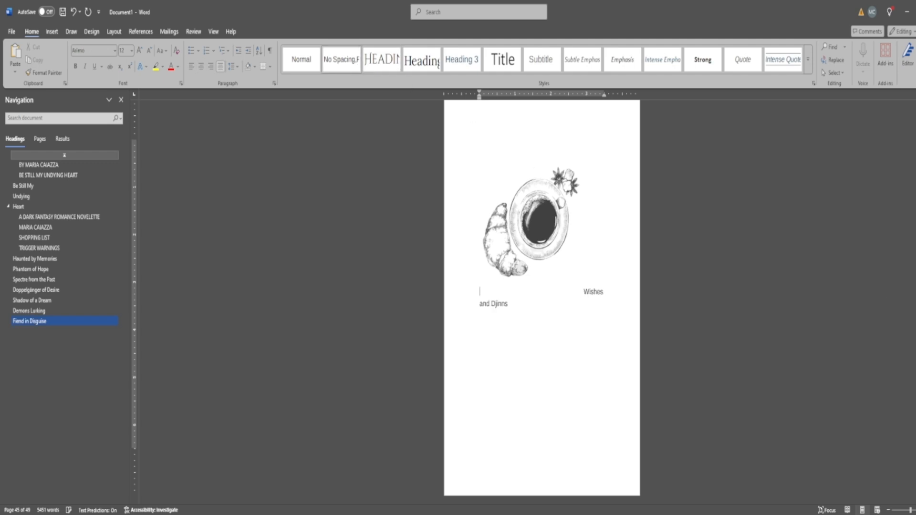
pyautogui.click(73, 12)
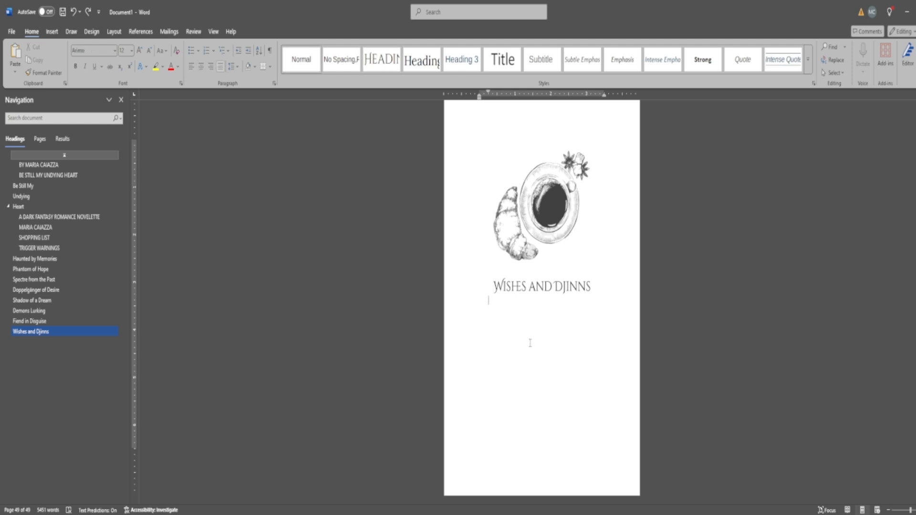
# Step: Start a No Spacing line below the Wishes and Djinns heading and paste the chapter text copied from the source manuscript there
pyautogui.press('BackSpace')
pyautogui.press('BackSpace')
pyautogui.press('Return')
pyautogui.click(346, 55)
pyautogui.hotkey('alt', 'Tab')
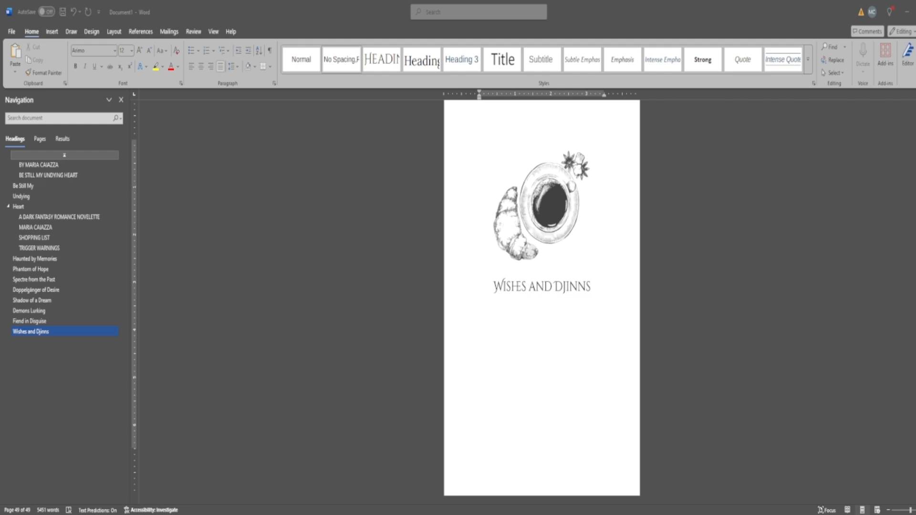
pyautogui.click(483, 332)
pyautogui.hotkey('ctrl', 'v')
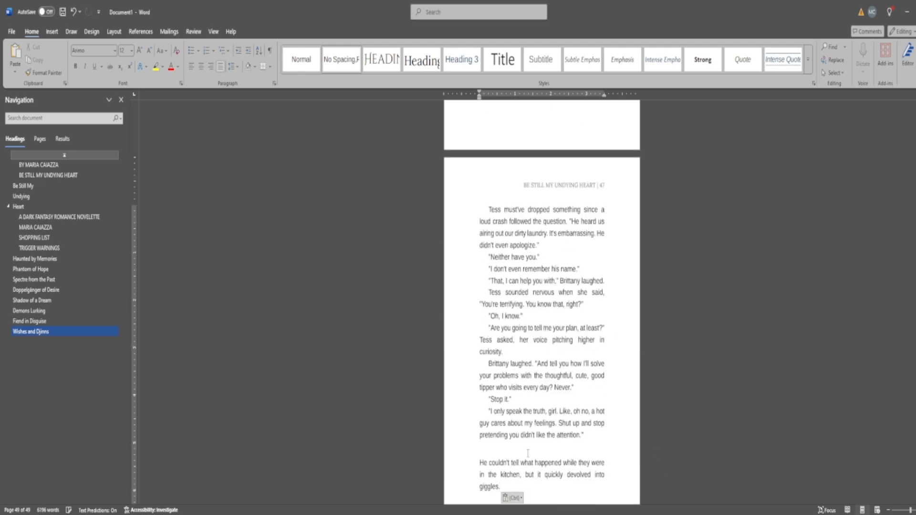
# Step: Remove the gap before the closing paragraph starting "He couldn't tell what happened" and give it the body text's first-line indent
pyautogui.click(468, 464)
pyautogui.scroll(-2, 479, 406)
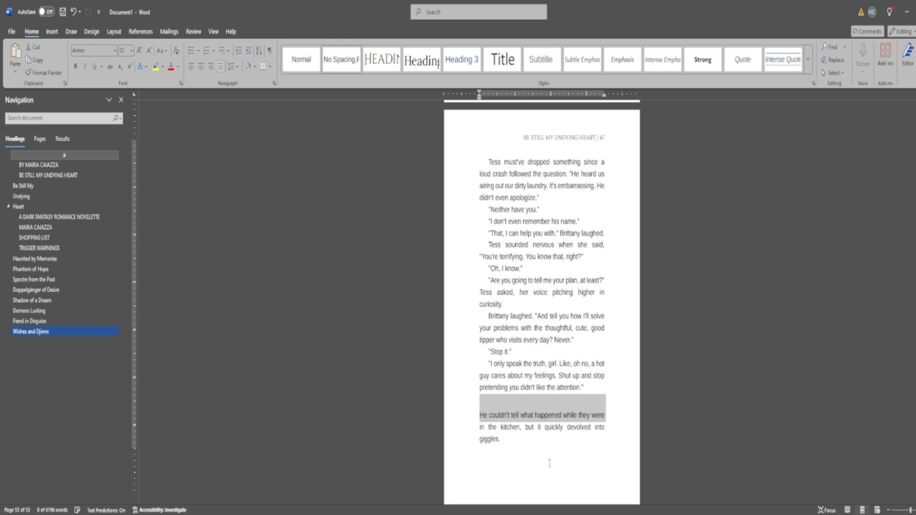
pyautogui.click(483, 404)
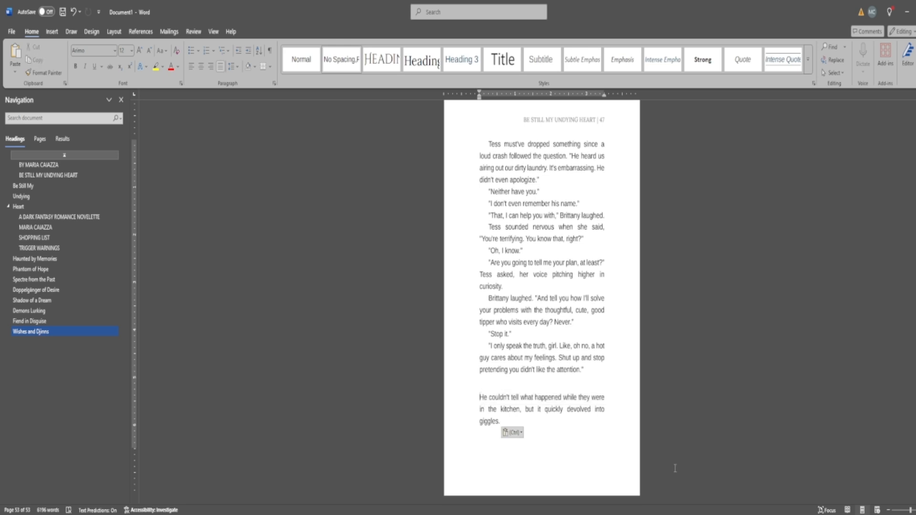
pyautogui.press('BackSpace')
pyautogui.press('Return')
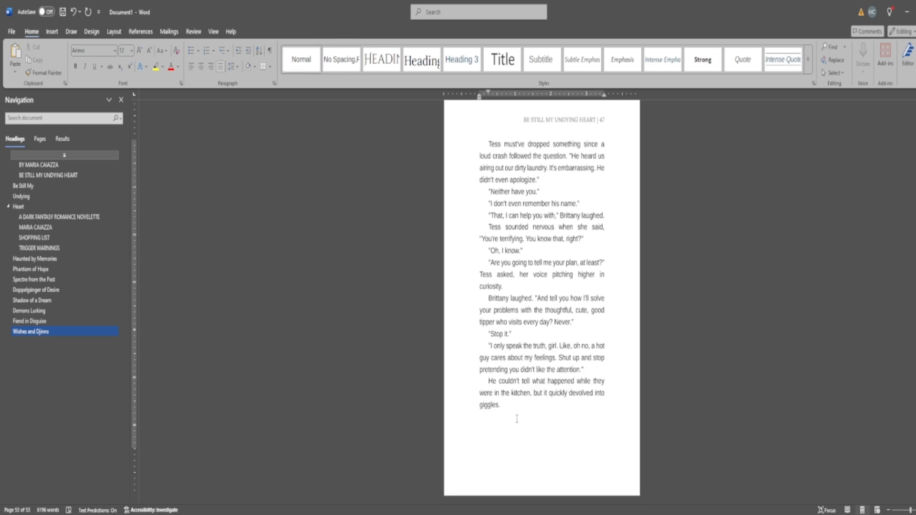
# Step: Review the Wishes and Djinns chapter between its opening page and last paragraph, checking indents, page flow and the end of the opening page
pyautogui.scroll(8, 486, 384)
pyautogui.scroll(9, 515, 373)
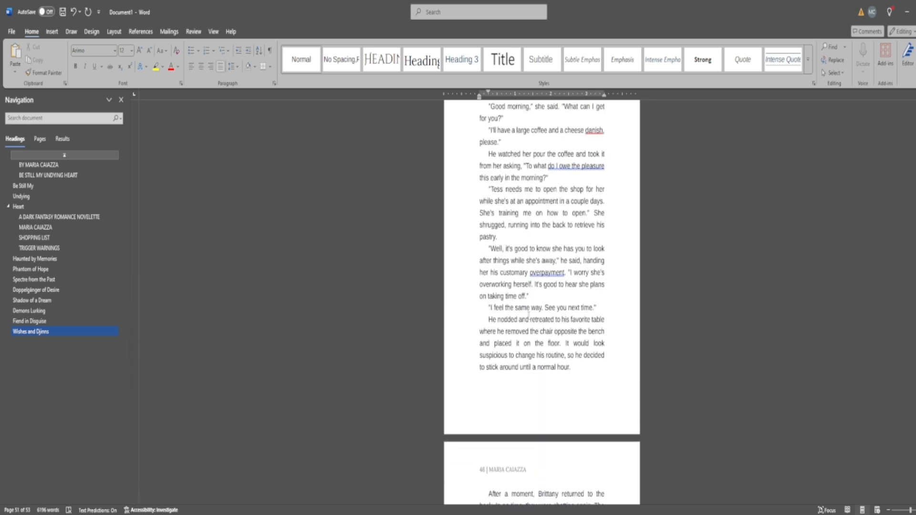
pyautogui.scroll(-15, 527, 316)
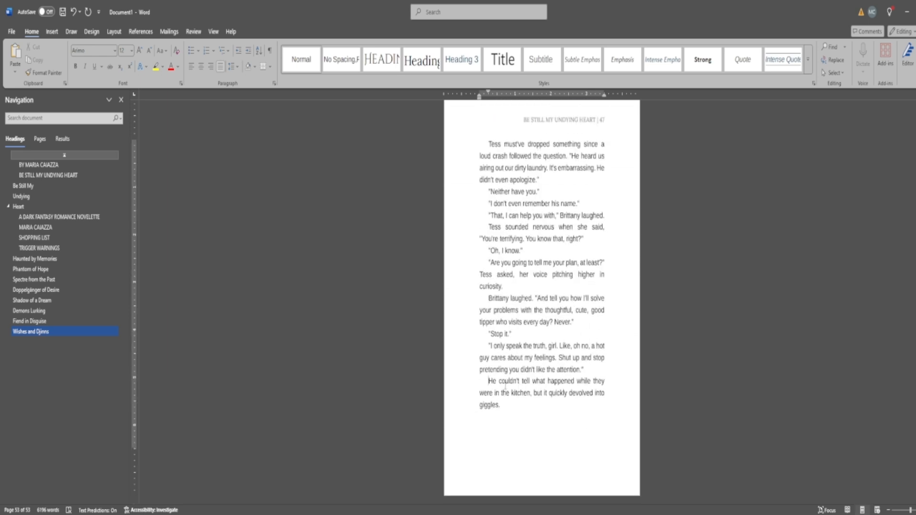
pyautogui.scroll(10, 617, 430)
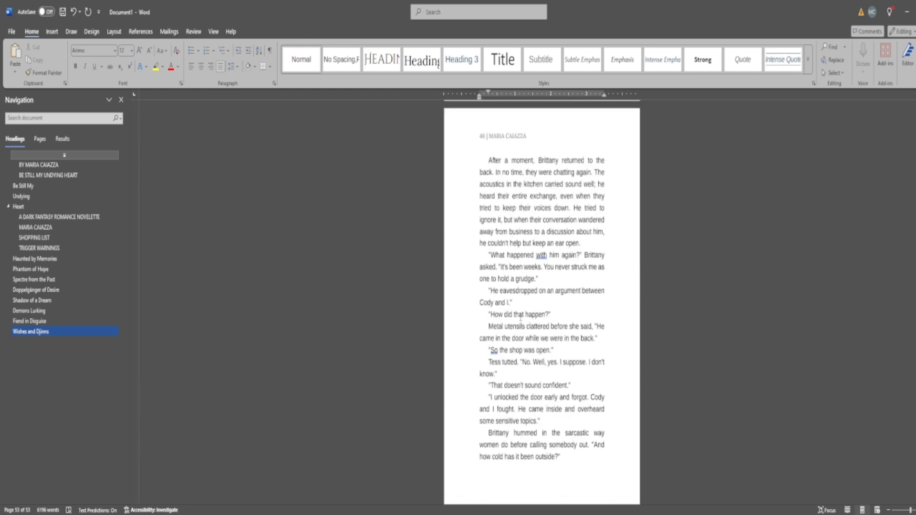
pyautogui.scroll(10, 500, 313)
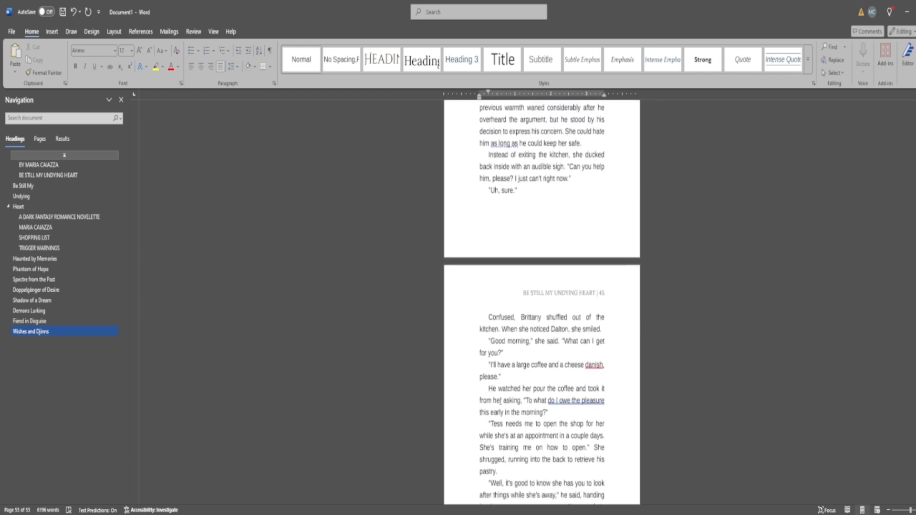
pyautogui.scroll(8, 502, 366)
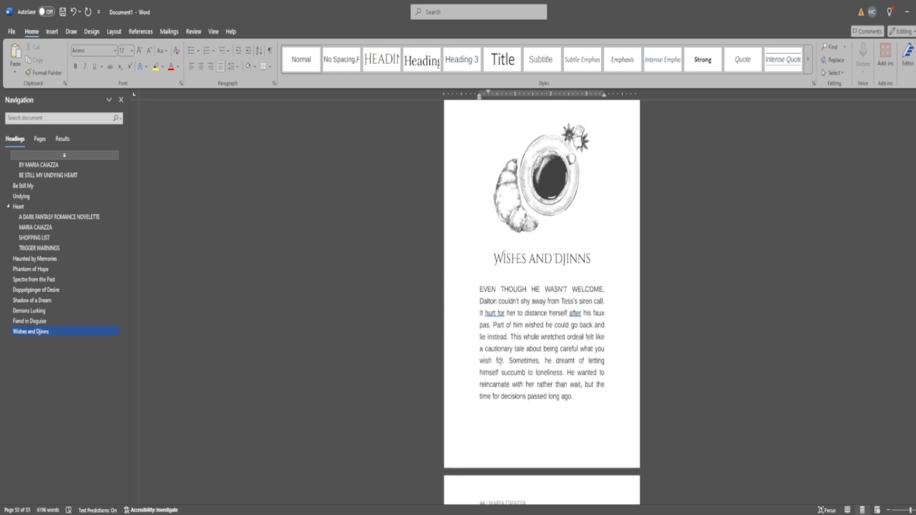
pyautogui.scroll(-6, 522, 378)
pyautogui.click(590, 255)
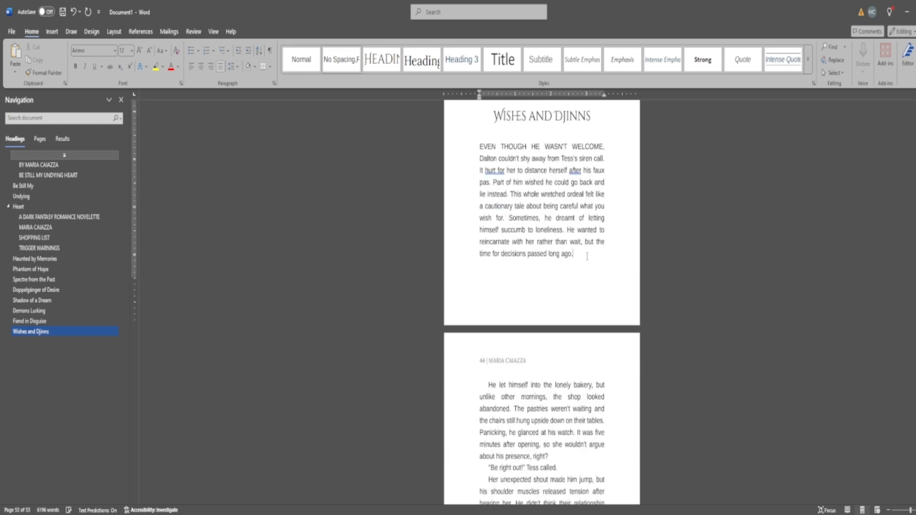
pyautogui.press('Down')
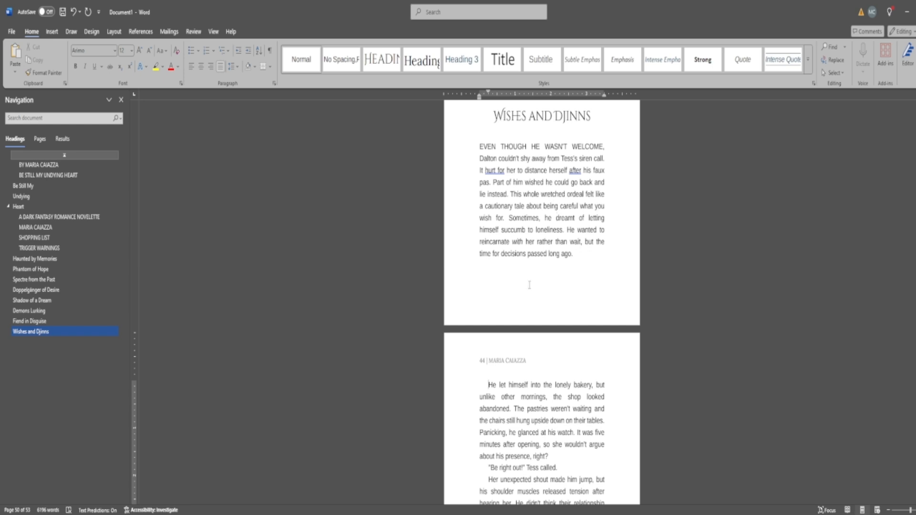
# Step: Copy the coffee-and-croissant ornament together with the Wishes and Djinns heading from the chapter's opening page
pyautogui.scroll(4, 532, 284)
pyautogui.moveTo(594, 259); pyautogui.dragTo(506, 199)
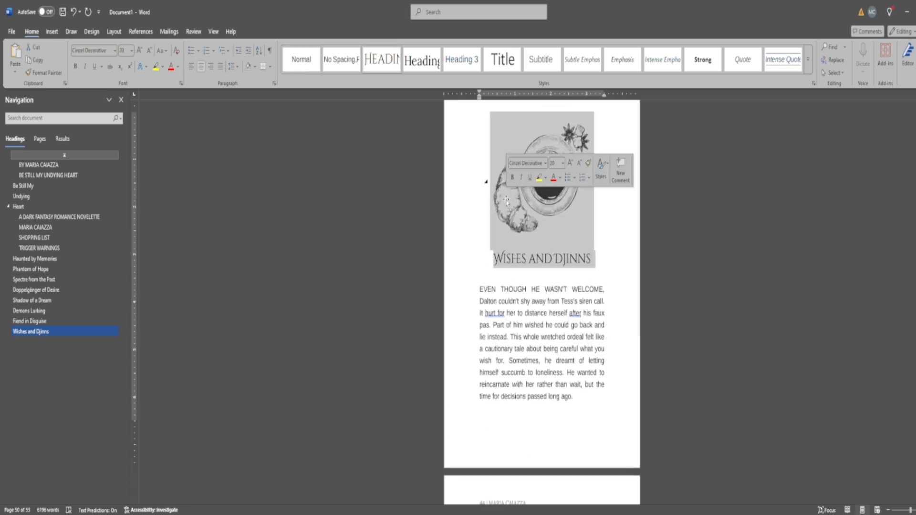
pyautogui.scroll(-15, 507, 202)
pyautogui.scroll(2, 529, 187)
pyautogui.scroll(-5, 480, 236)
pyautogui.scroll(-4, 480, 237)
pyautogui.scroll(10, 597, 210)
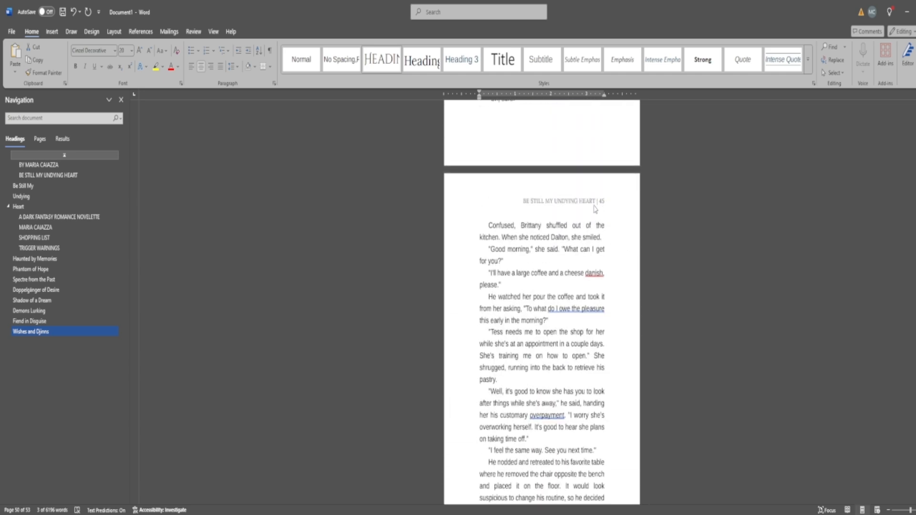
pyautogui.scroll(-8, 596, 205)
pyautogui.scroll(-8, 485, 210)
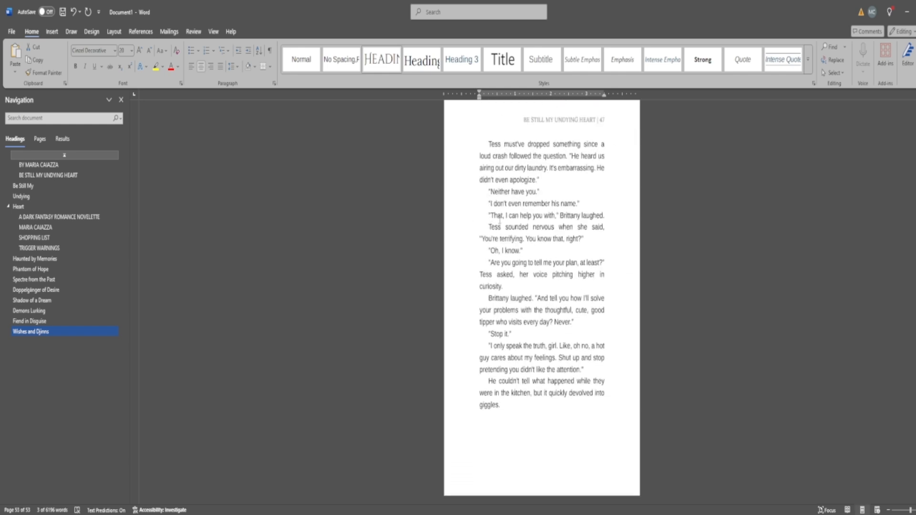
# Step: Insert two next-page section breaks after the Wishes and Djinns chapter's last paragraph and paste the copied ornament and heading on the new last page
pyautogui.click(516, 419)
pyautogui.click(112, 34)
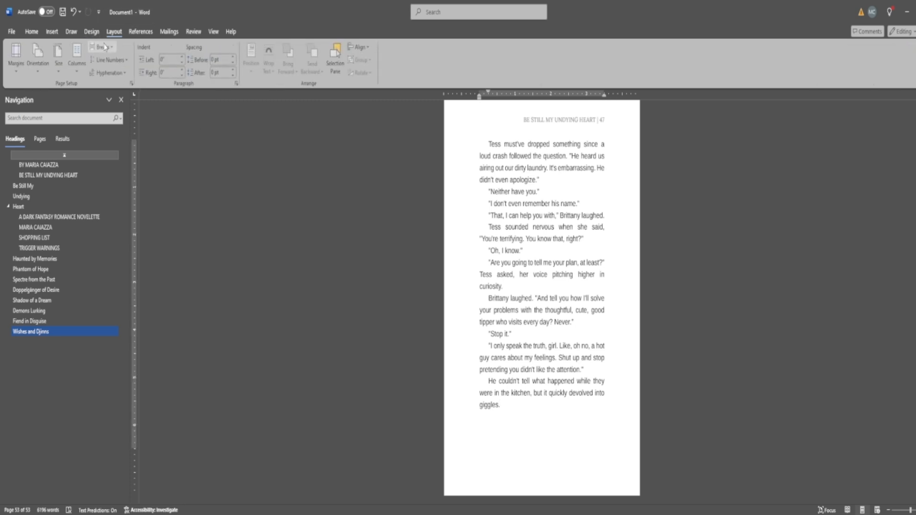
pyautogui.click(101, 47)
pyautogui.click(130, 198)
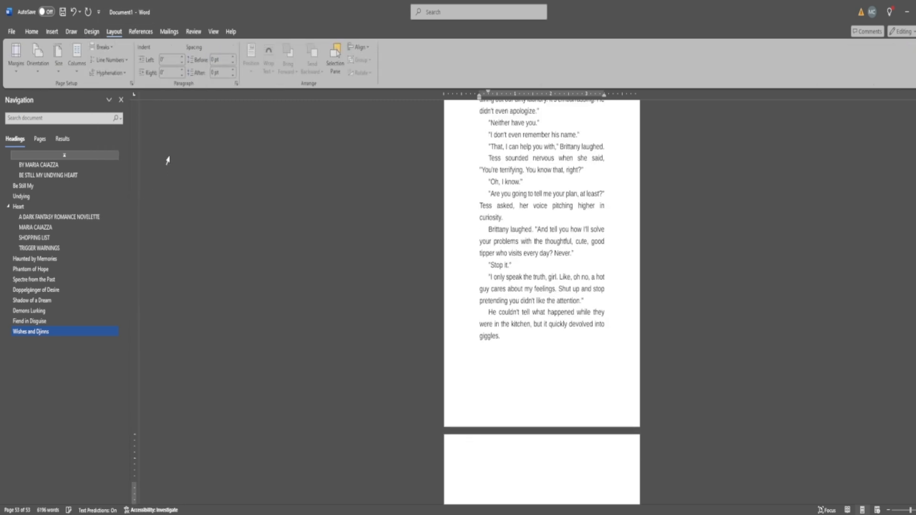
pyautogui.click(112, 48)
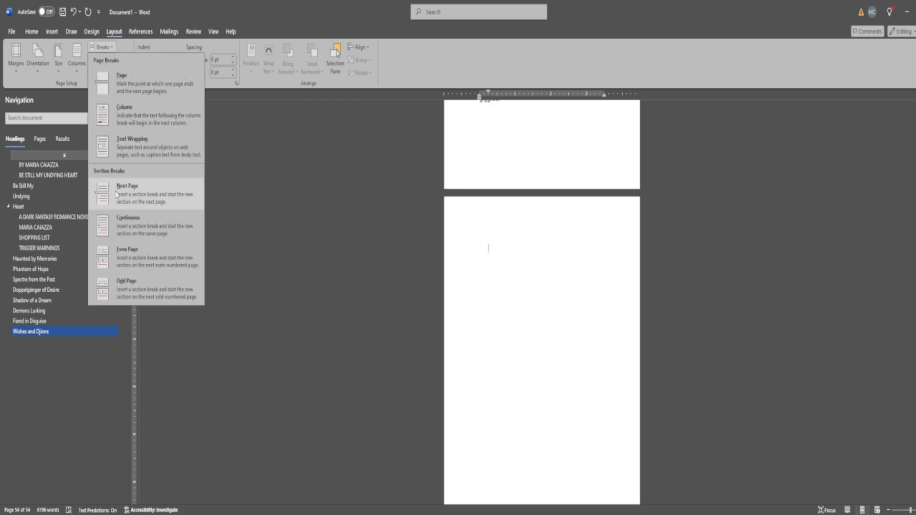
pyautogui.click(118, 191)
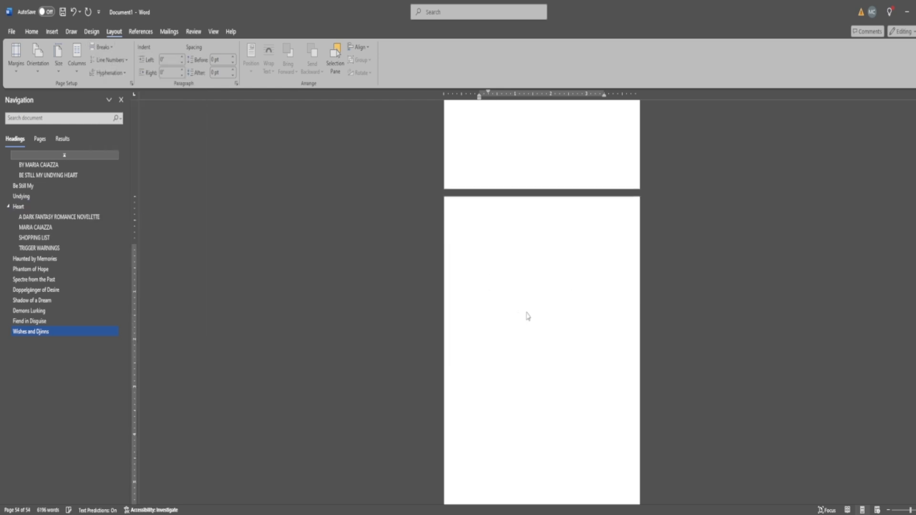
pyautogui.hotkey('ctrl', 'v')
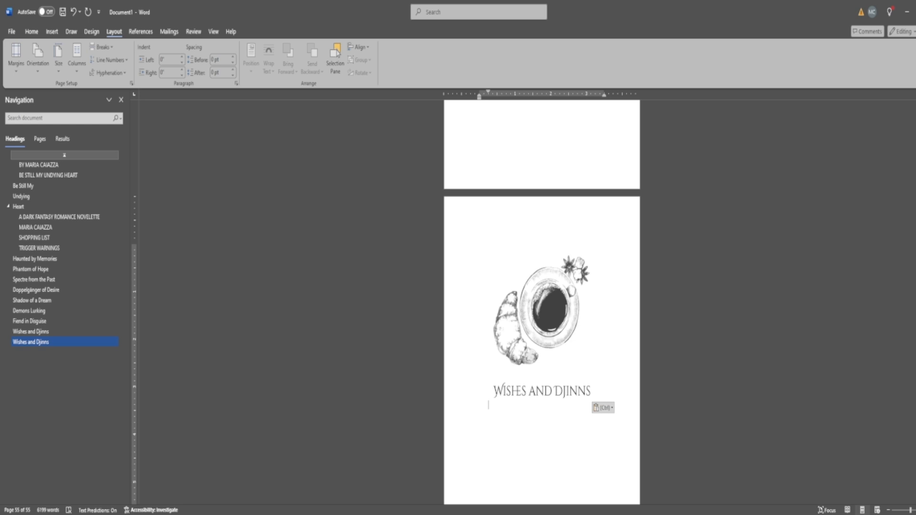
# Step: Change the newly pasted chapter heading to "Spirit of Friendship" and paste the chapter's body text below it, starting in the No Spacing style
pyautogui.moveTo(591, 390); pyautogui.dragTo(485, 396)
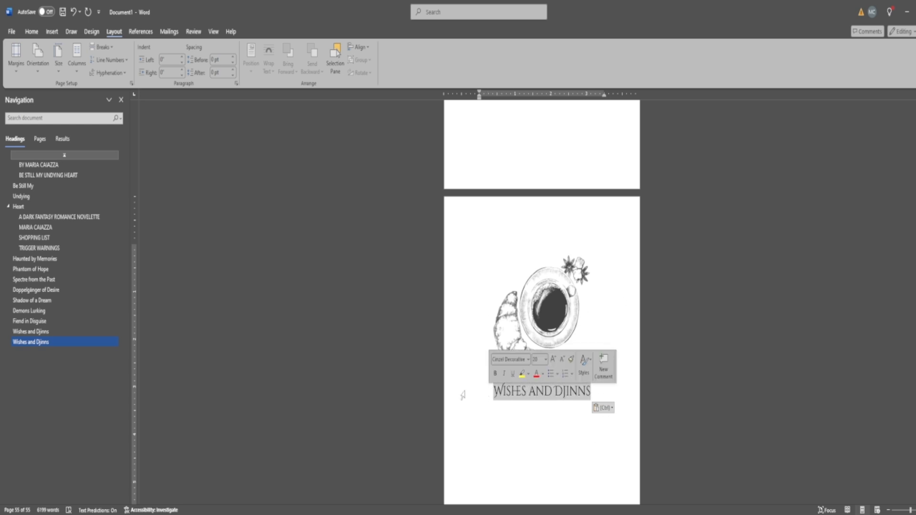
pyautogui.write('Spirit of Friendship')
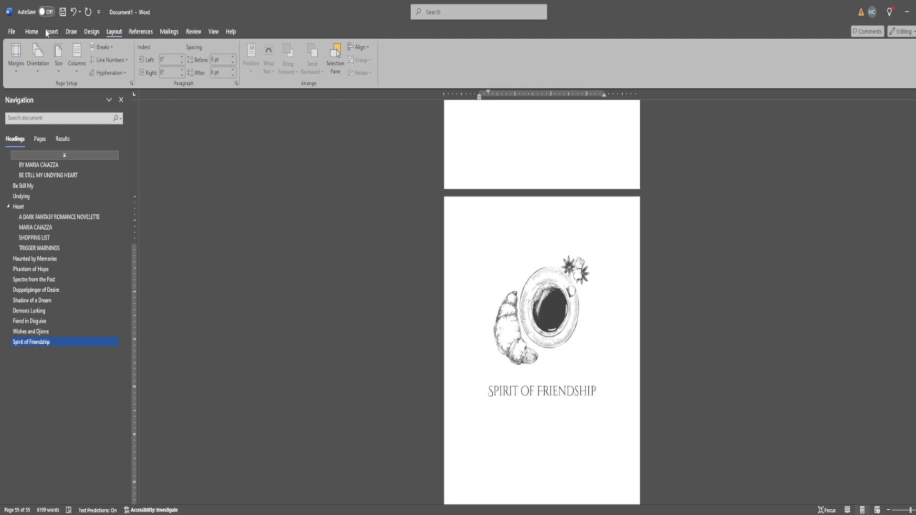
pyautogui.click(32, 32)
pyautogui.click(344, 61)
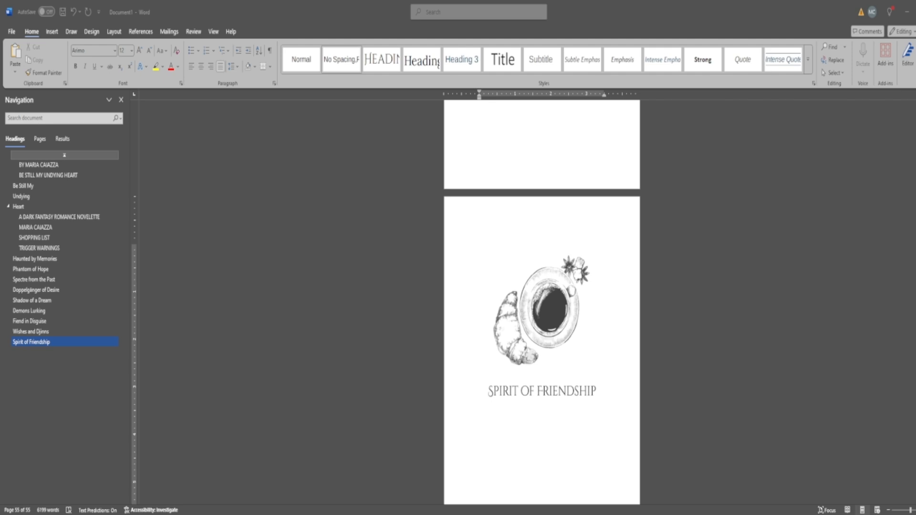
pyautogui.click(480, 421)
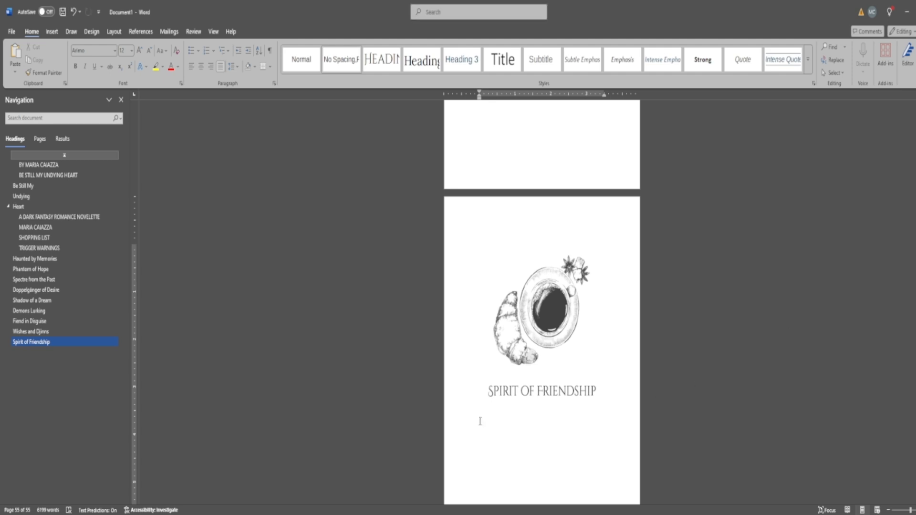
pyautogui.hotkey('ctrl', 'v')
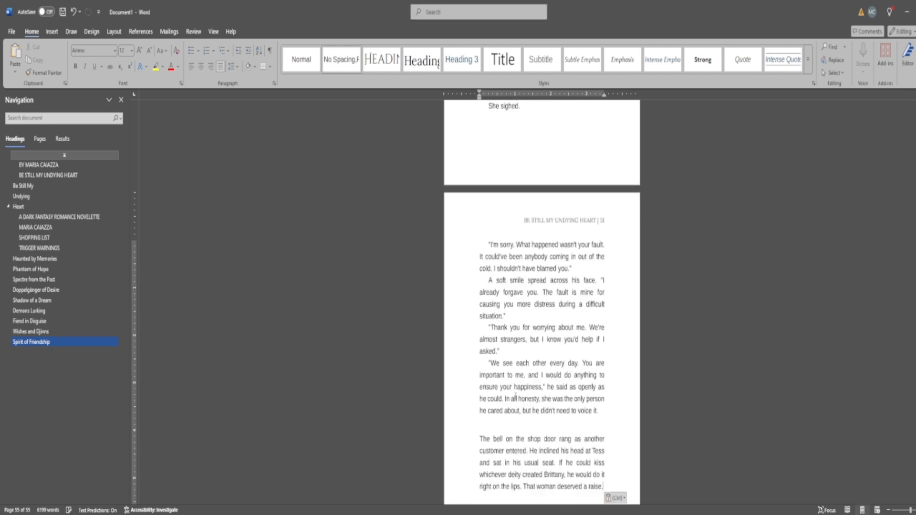
# Step: Remove the gap before the closing paragraph starting "The bell on the shop door rang" and give it the body text's first-line indent
pyautogui.moveTo(510, 426); pyautogui.dragTo(461, 453)
pyautogui.click(482, 439)
pyautogui.click(472, 442)
pyautogui.click(481, 439)
pyautogui.press('BackSpace')
pyautogui.press('BackSpace')
pyautogui.press('Return')
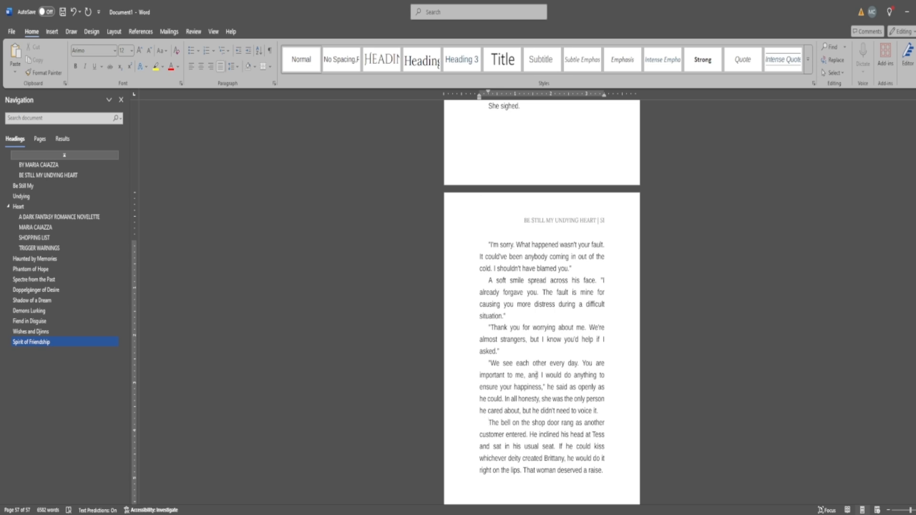
# Step: Review the Spirit of Friendship chapter from its opening page to its last paragraph, checking indents, headers and page flow
pyautogui.scroll(-3, 533, 380)
pyautogui.scroll(10, 589, 419)
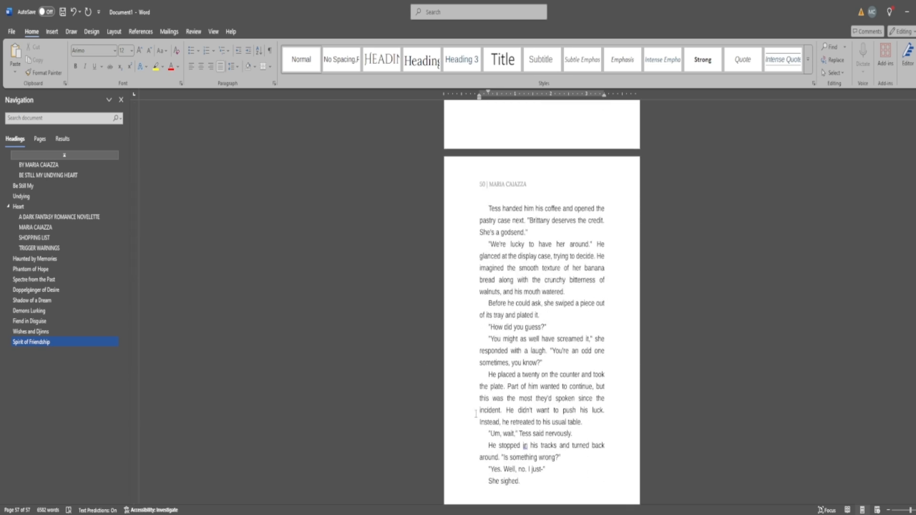
pyautogui.scroll(-4, 510, 414)
pyautogui.scroll(7, 502, 421)
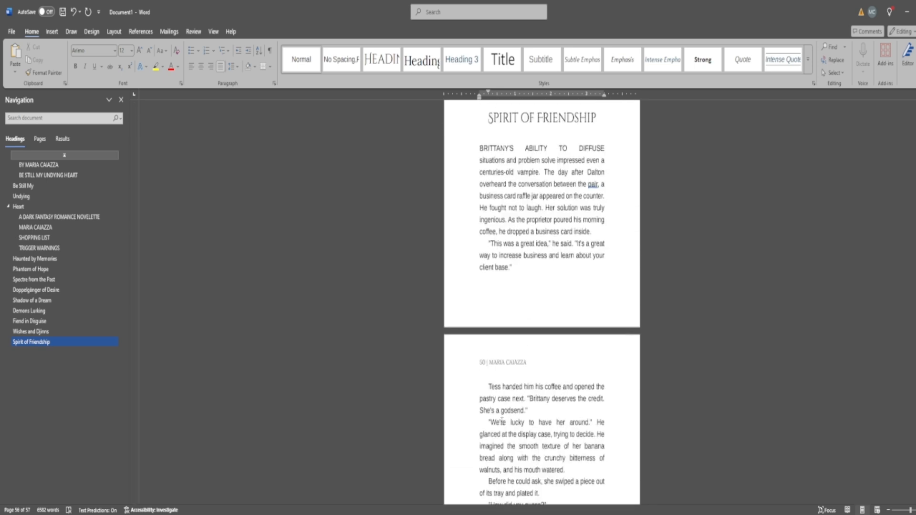
pyautogui.scroll(6, 502, 421)
pyautogui.scroll(-3, 530, 388)
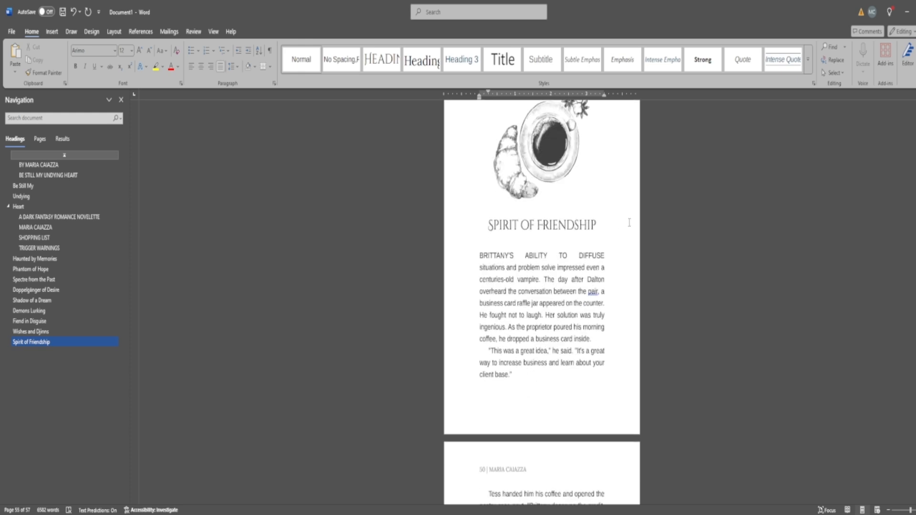
pyautogui.scroll(-8, 633, 377)
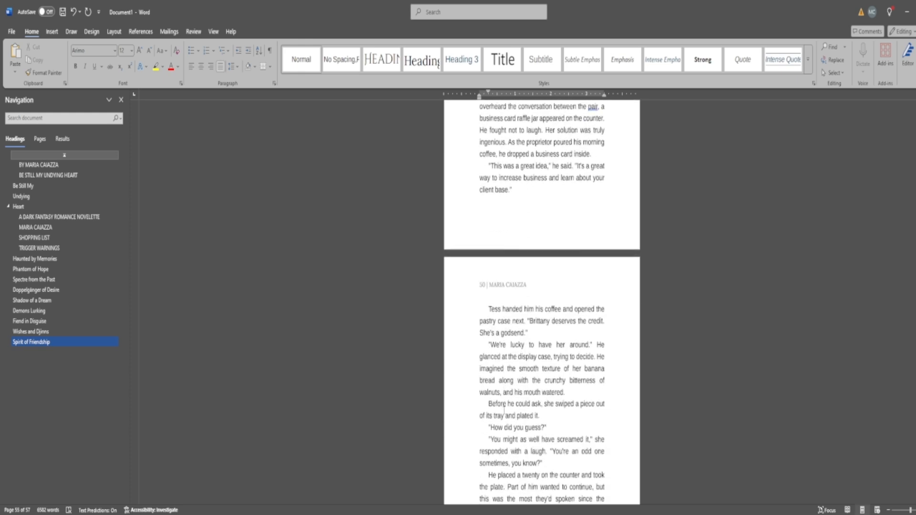
pyautogui.scroll(-14, 533, 415)
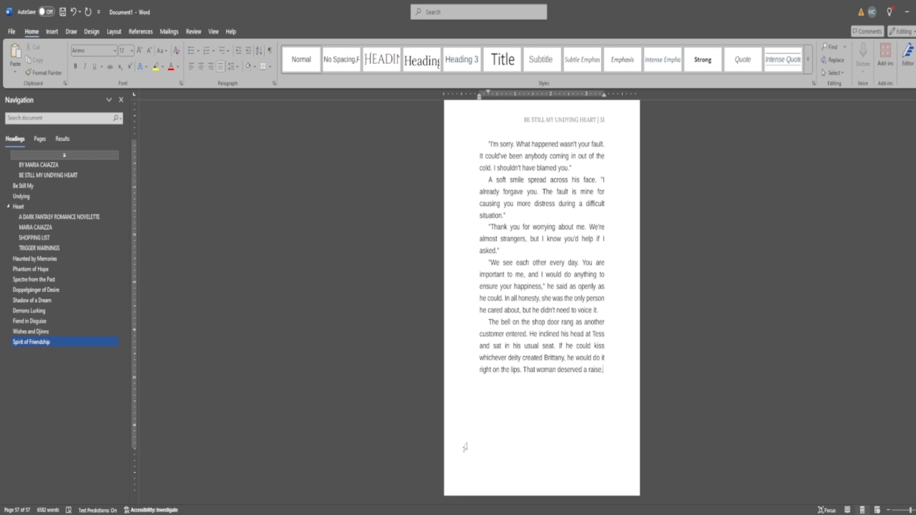
# Step: Copy the coffee-and-croissant ornament together with the Spirit of Friendship heading from the chapter's opening page
pyautogui.scroll(20, 552, 438)
pyautogui.scroll(3, 567, 426)
pyautogui.scroll(-5, 567, 426)
pyautogui.moveTo(596, 319); pyautogui.dragTo(516, 306)
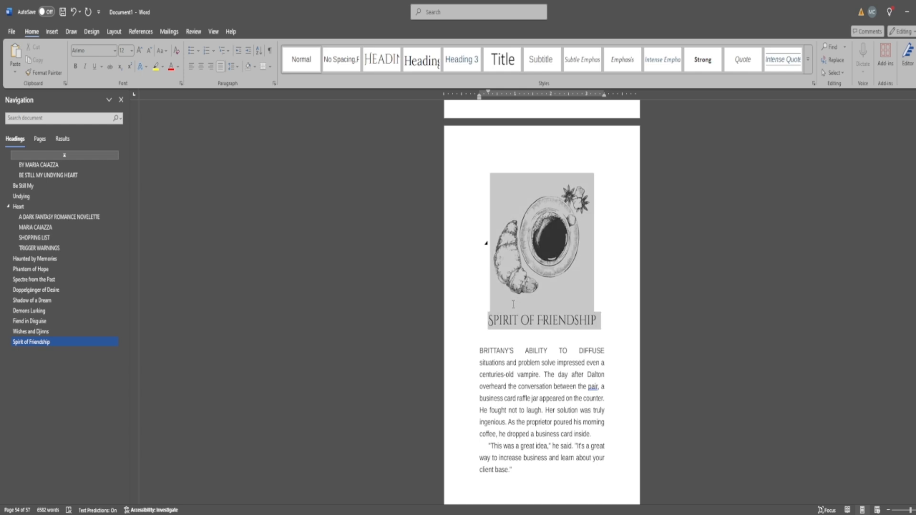
# Step: Insert two next-page section breaks after the Spirit of Friendship chapter's last paragraph and paste the copied ornament and heading on the new last page
pyautogui.scroll(-15, 502, 286)
pyautogui.scroll(-3, 503, 279)
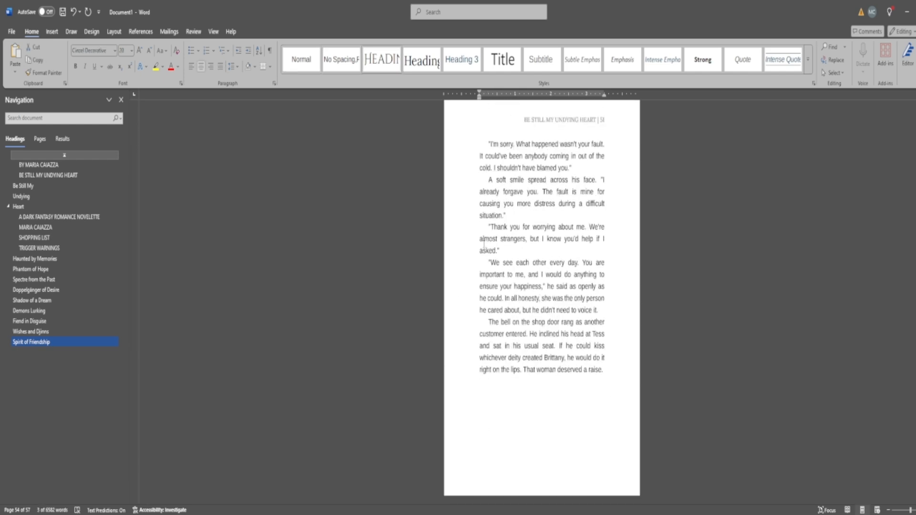
pyautogui.click(608, 370)
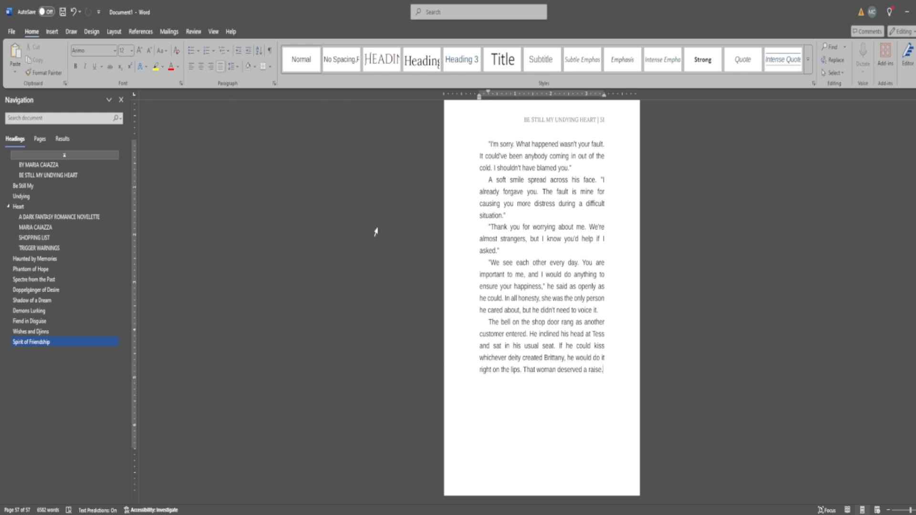
pyautogui.click(114, 32)
pyautogui.click(113, 47)
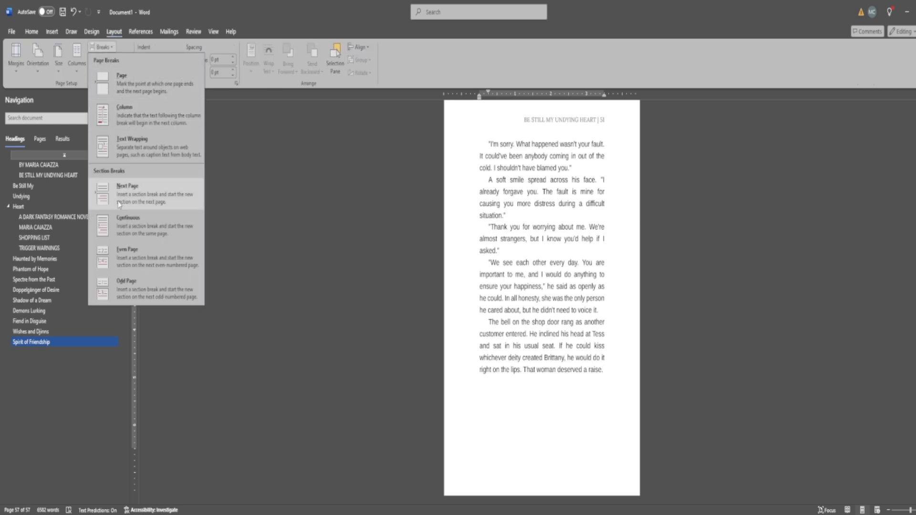
pyautogui.click(119, 205)
pyautogui.click(103, 47)
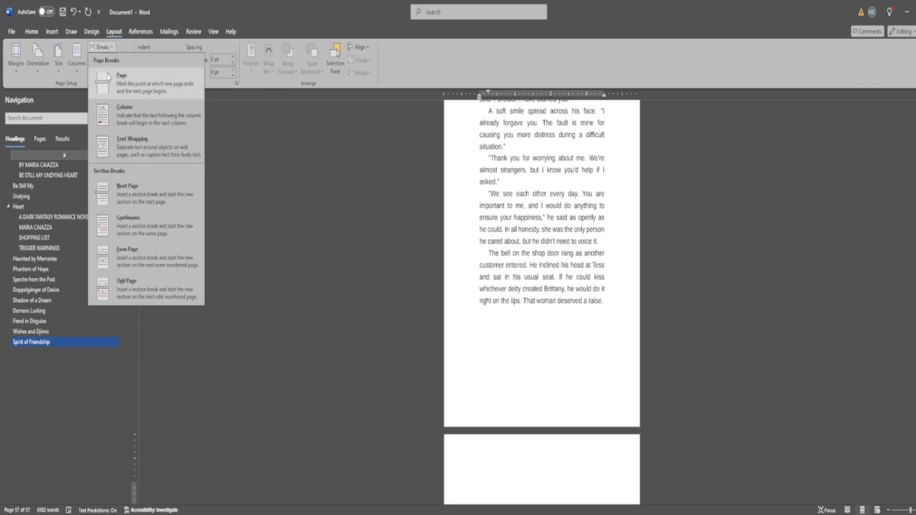
pyautogui.click(127, 190)
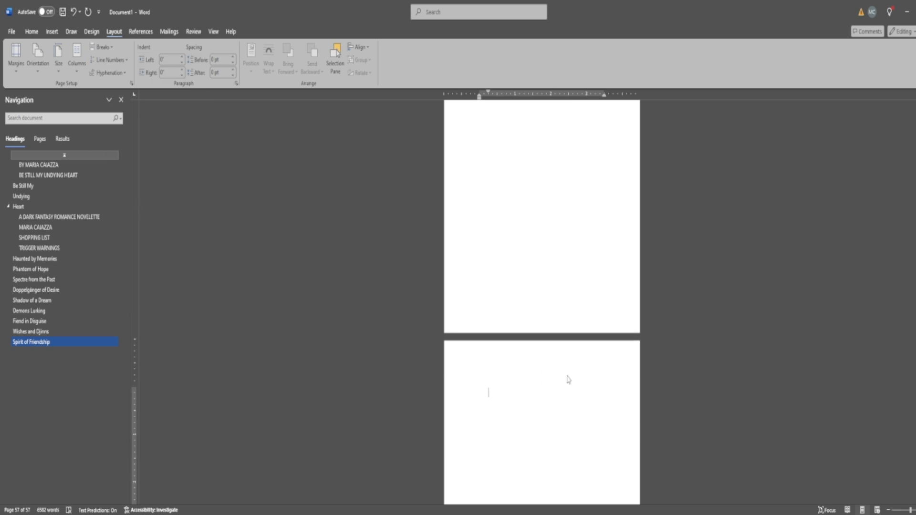
pyautogui.hotkey('ctrl', 'v')
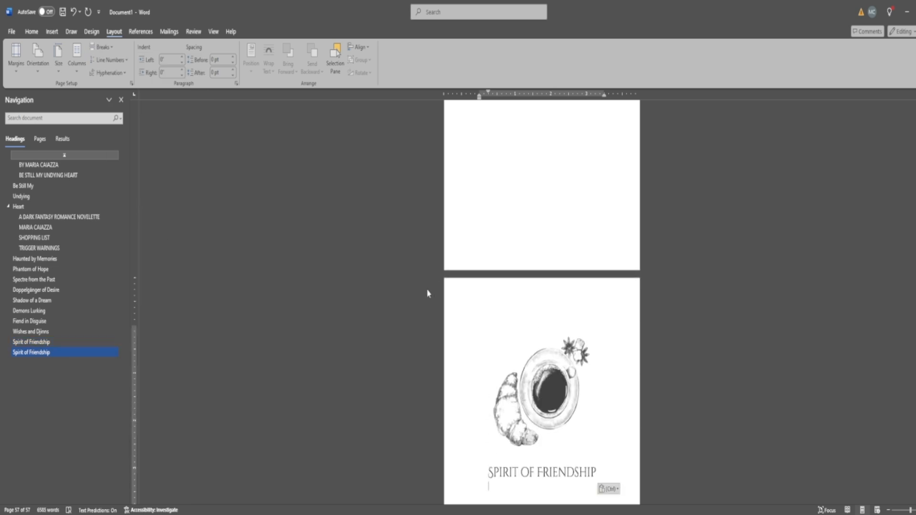
# Step: Replace the duplicated Spirit of Friendship heading on the last page with "Fallen Angel"
pyautogui.scroll(-3, 422, 301)
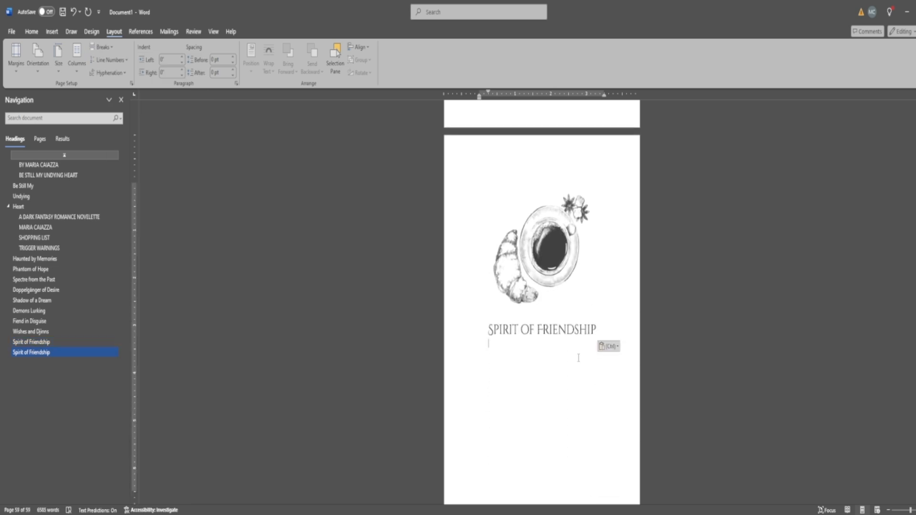
pyautogui.moveTo(598, 330); pyautogui.dragTo(487, 332)
pyautogui.write('F')
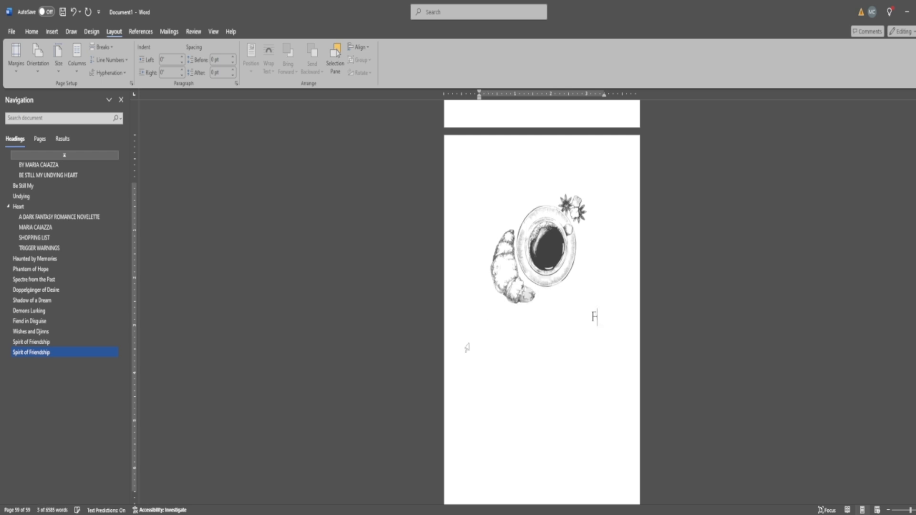
pyautogui.write('allen Ang')
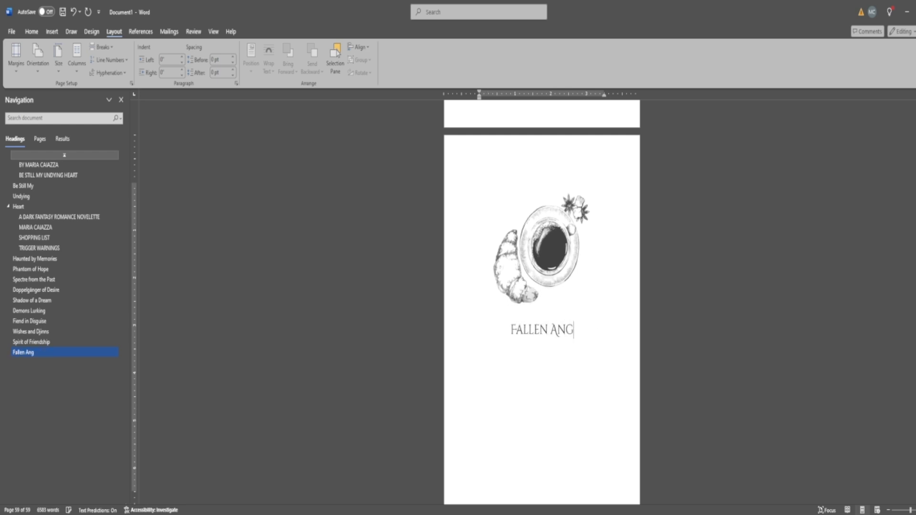
pyautogui.write('el')
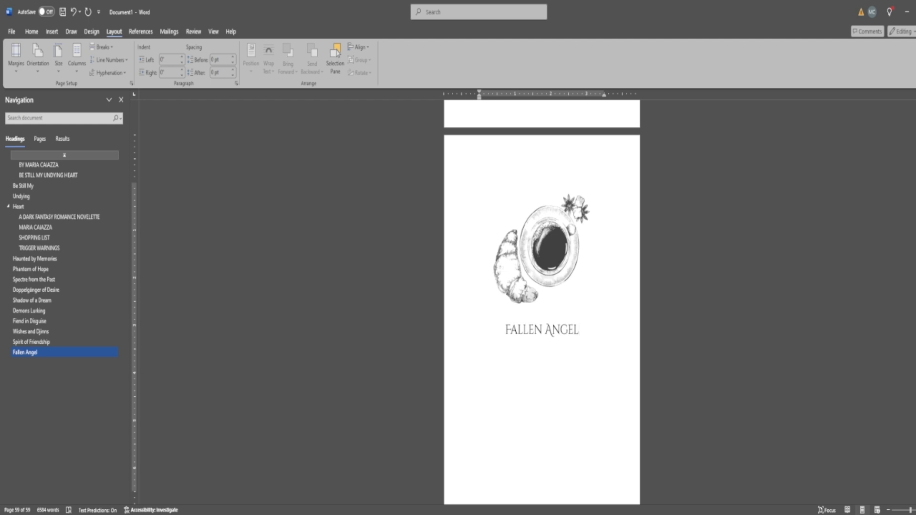
# Step: Add the opening paragraph starting "CHRISTMAS PASSED WITH LITTLE fanfare" below the Fallen Angel heading in the No Spacing style
pyautogui.click(30, 32)
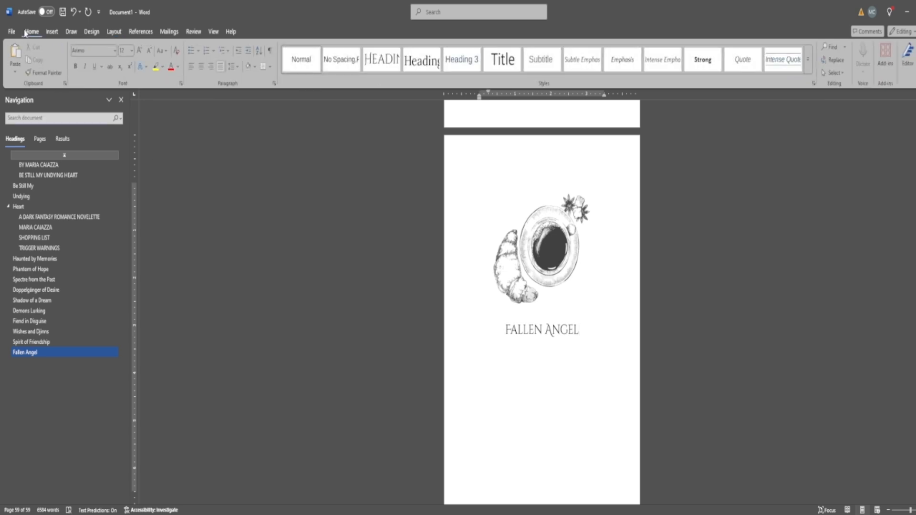
pyautogui.click(352, 61)
pyautogui.hotkey('alt', 'Tab')
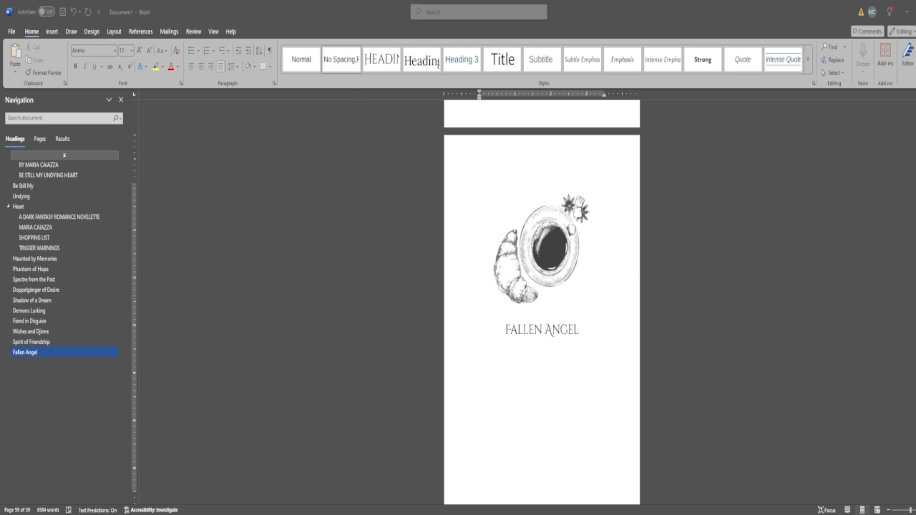
pyautogui.click(497, 367)
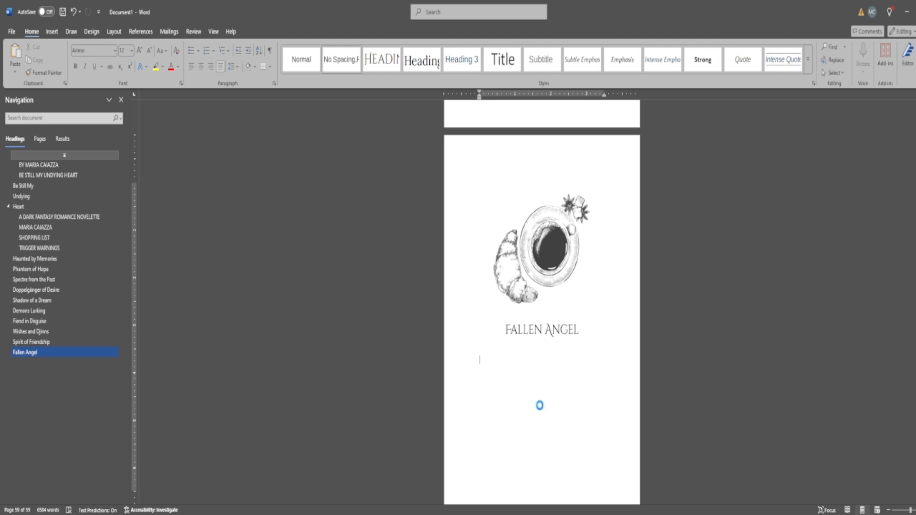
pyautogui.write('CHRISTMAS PASSED WITH LITTLE fanfare, and on the twenty-sixth, Dalton gratefully returned to his usual routine. Even if they only discussed the weather and surface-level subjects, Tess brought joy into his days. He looked forward to their conversations, regardless of length or content.')
# Step: Set the line after the opening paragraph to the Normal style and paste the rest of the Fallen Angel chapter's text there
pyautogui.click(304, 53)
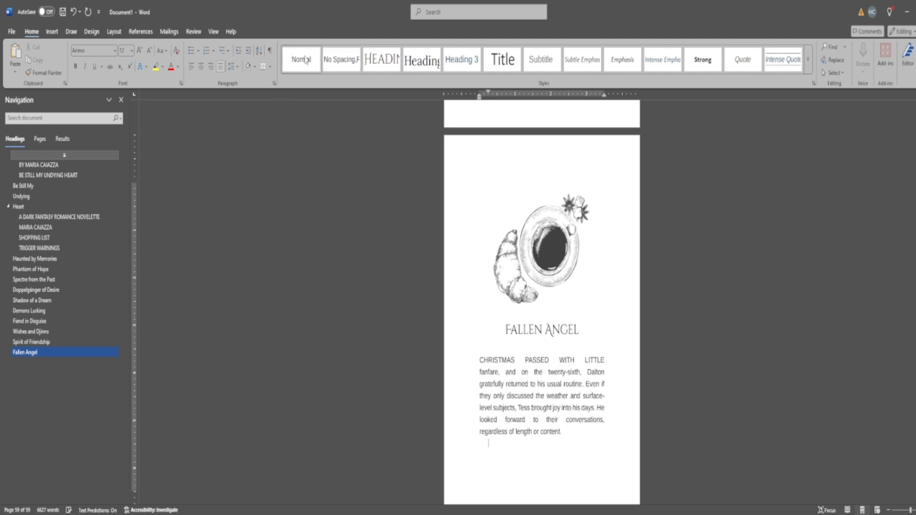
pyautogui.hotkey('alt', 'Tab')
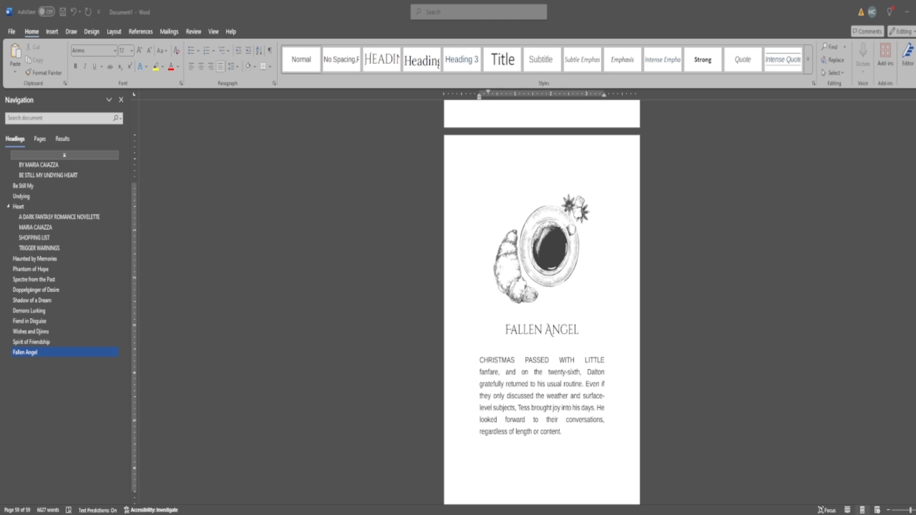
pyautogui.click(505, 461)
pyautogui.hotkey('ctrl', 'v')
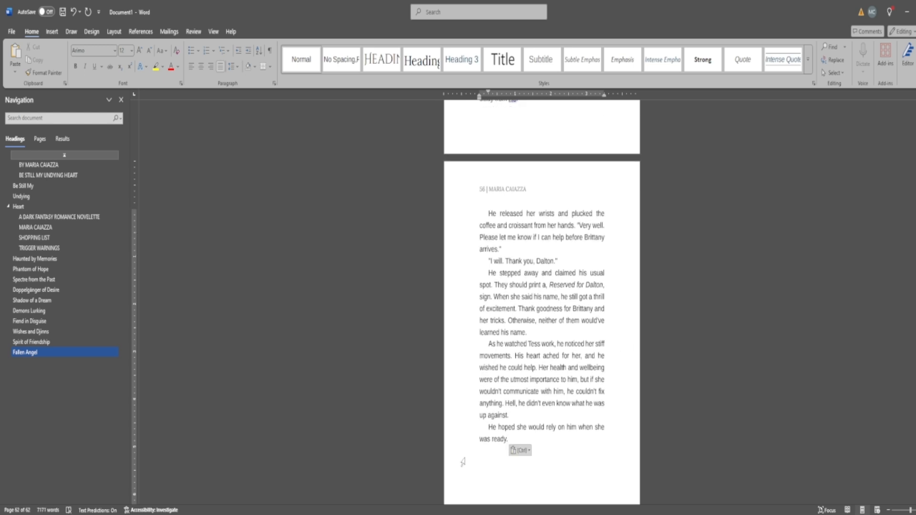
# Step: Check the Fallen Angel chapter's pages and insert a next-page section break after its last paragraph, ending "when she was ready"
pyautogui.scroll(10, 557, 433)
pyautogui.scroll(6, 558, 433)
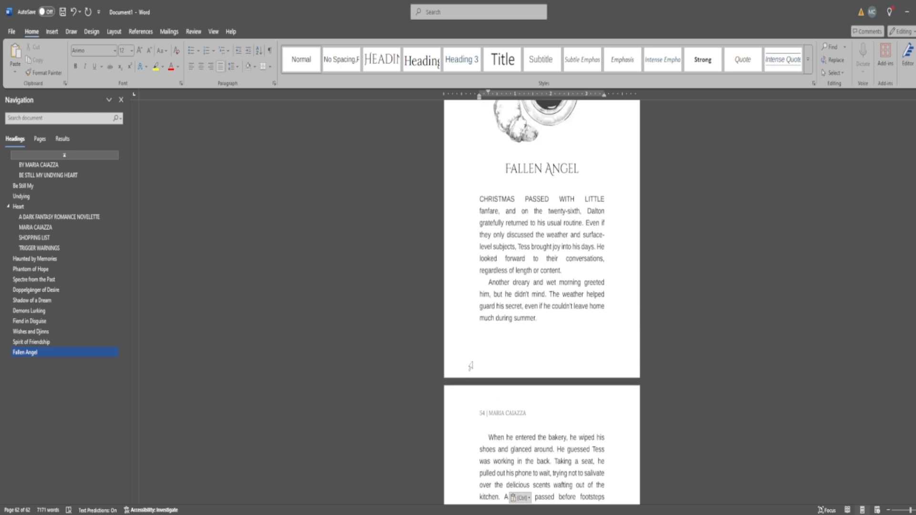
pyautogui.scroll(-8, 471, 366)
pyautogui.scroll(-4, 425, 329)
pyautogui.scroll(-15, 539, 426)
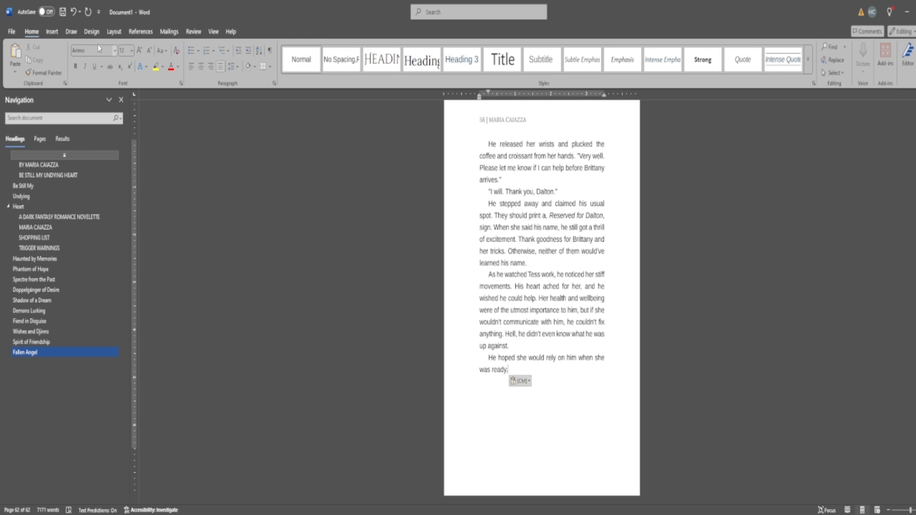
pyautogui.click(116, 31)
pyautogui.click(111, 46)
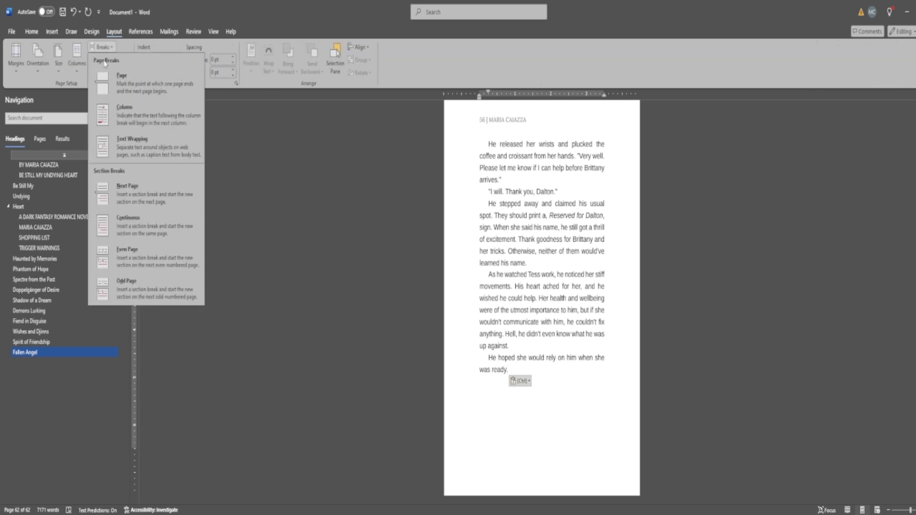
pyautogui.click(164, 188)
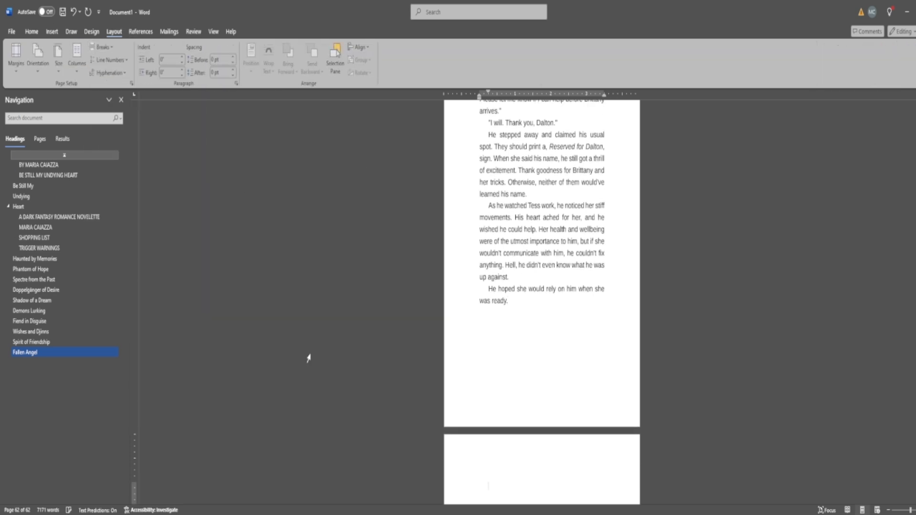
pyautogui.scroll(-5, 550, 390)
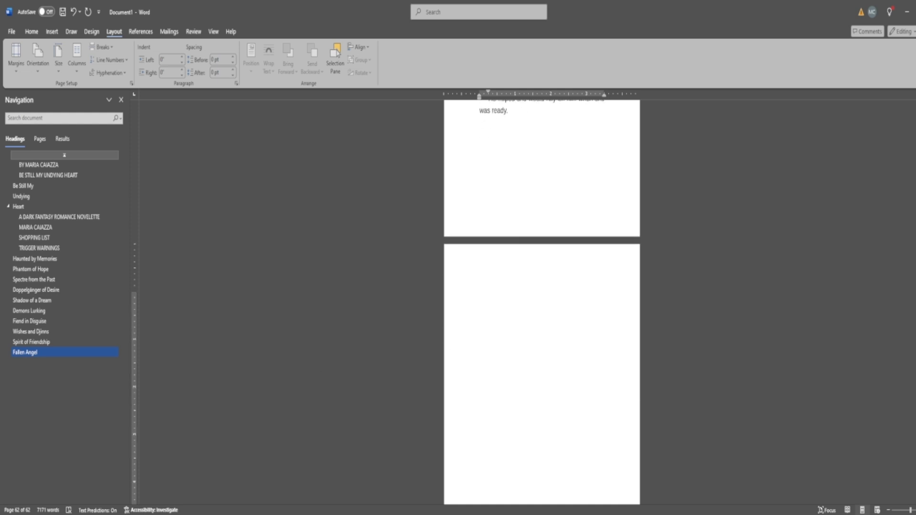
# Step: Copy the Fallen Angel chapter's ornament and heading onto the new last page and remove the extra blank line above them
pyautogui.click(40, 353)
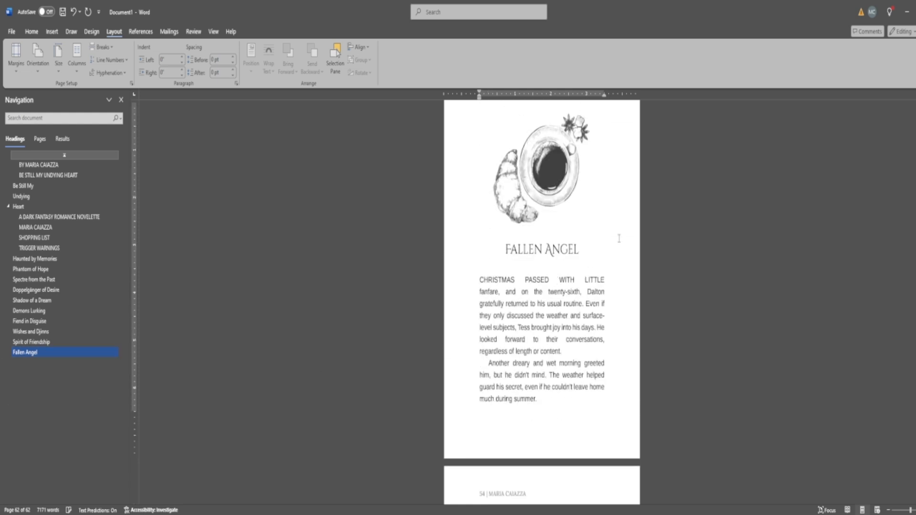
pyautogui.tripleClick(581, 254)
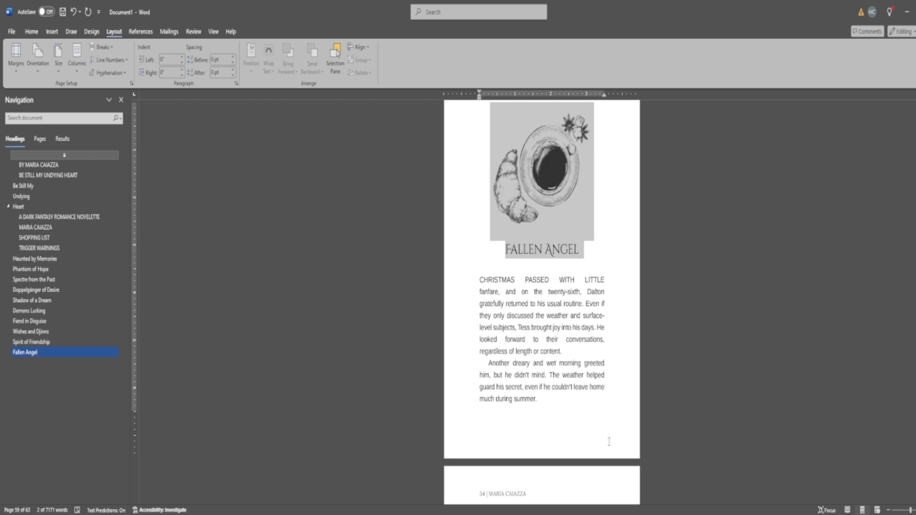
pyautogui.scroll(-6, 618, 444)
pyautogui.scroll(-20, 625, 413)
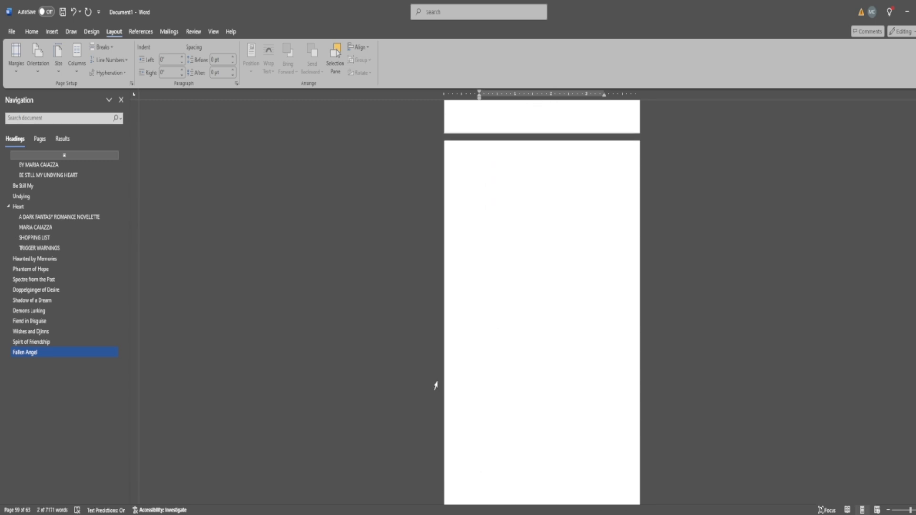
pyautogui.click(523, 230)
pyautogui.hotkey('ctrl', 'v')
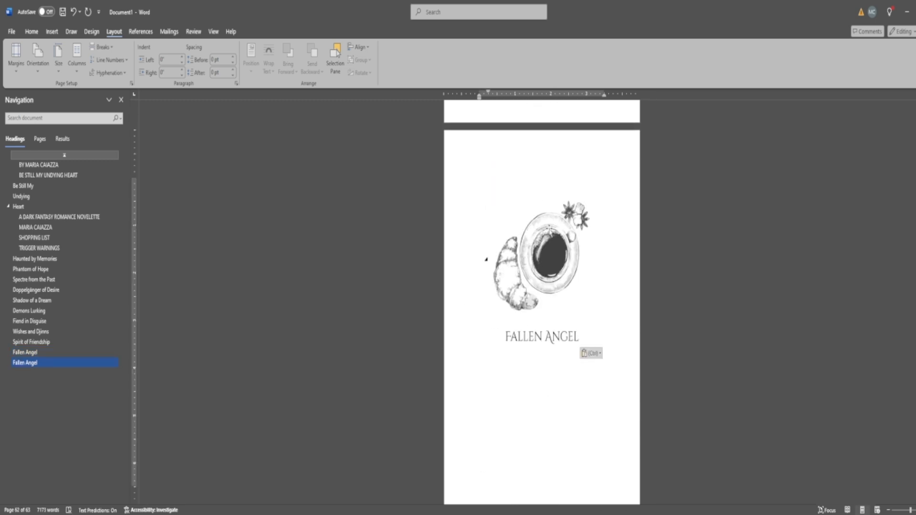
pyautogui.press('Delete')
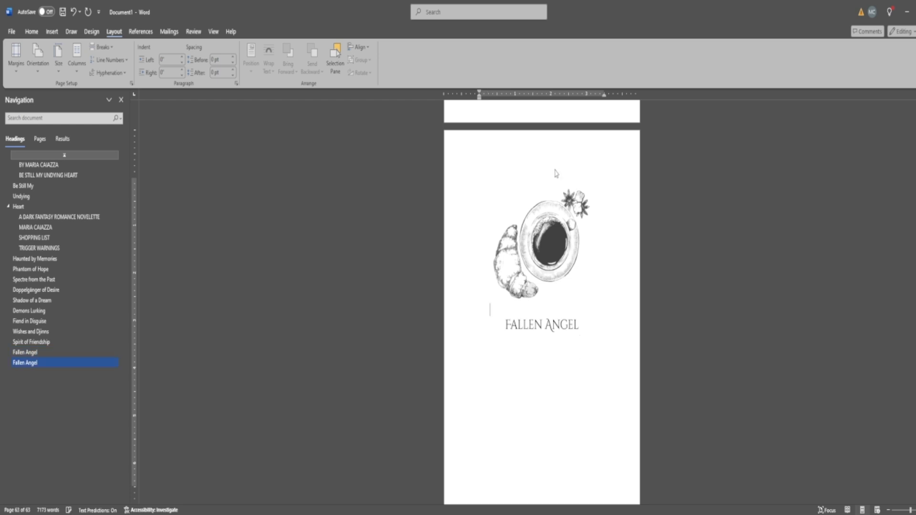
# Step: Compare the ornament's position on the last page with the Fallen Angel and Spirit of Friendship opening pages
pyautogui.click(563, 153)
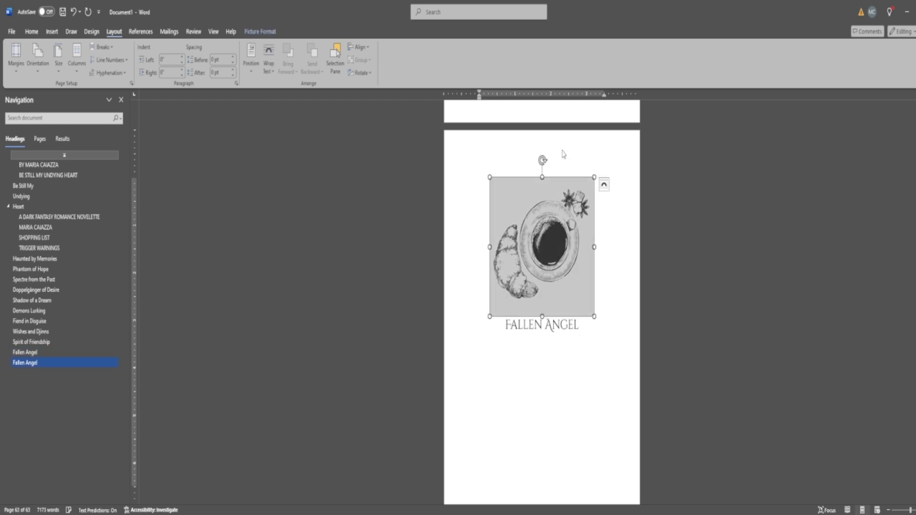
pyautogui.click(24, 352)
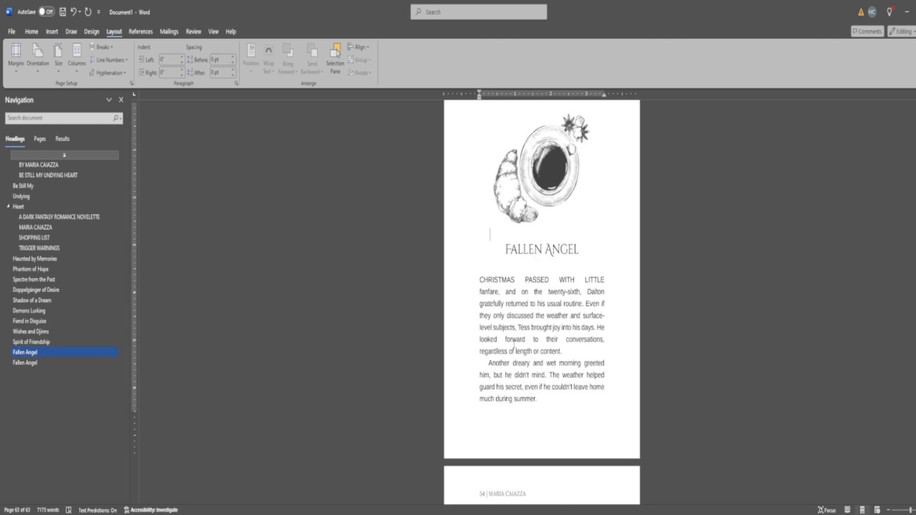
pyautogui.scroll(3, 486, 363)
pyautogui.click(574, 280)
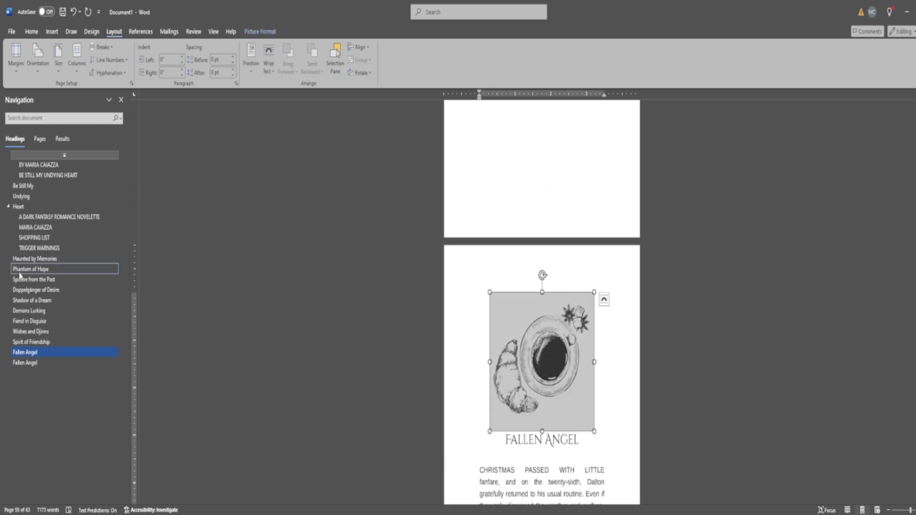
pyautogui.click(43, 345)
pyautogui.scroll(3, 659, 254)
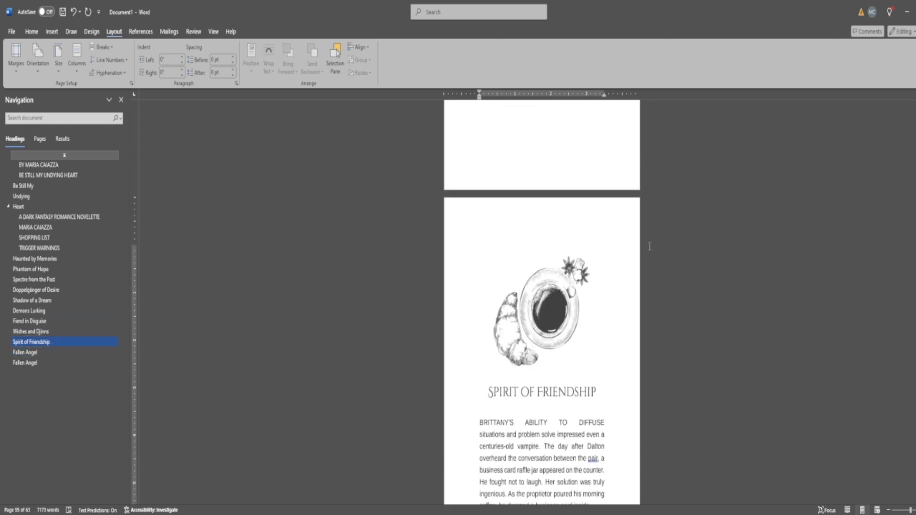
pyautogui.click(577, 229)
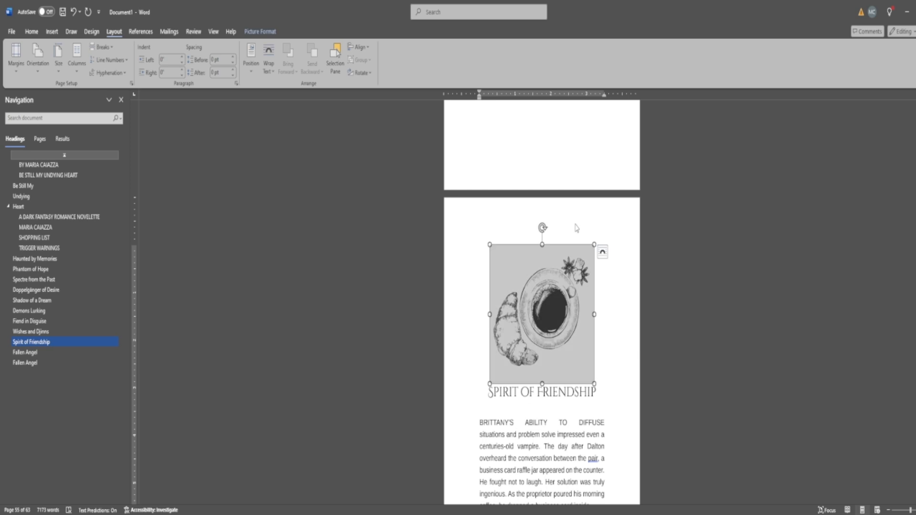
# Step: Replace the duplicated Fallen Angel heading on the last page with "Remembering Fantasms"
pyautogui.click(27, 365)
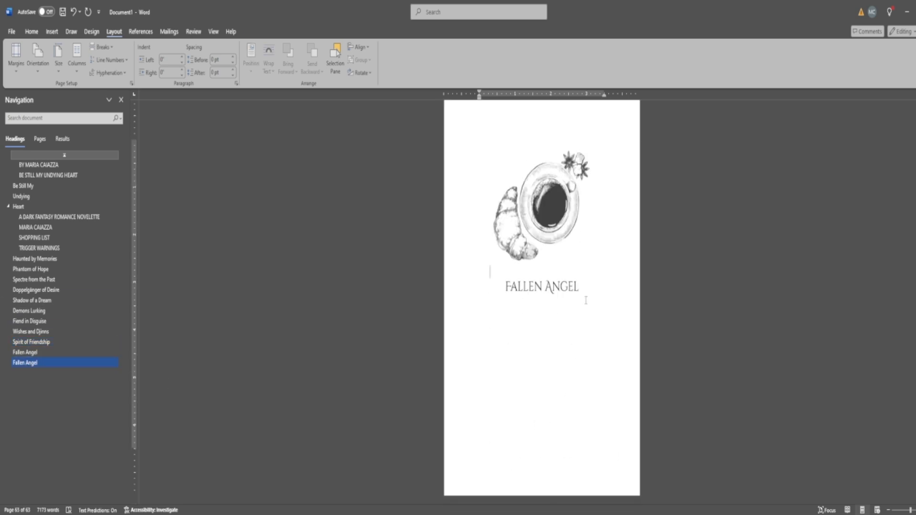
pyautogui.moveTo(578, 287); pyautogui.dragTo(510, 287)
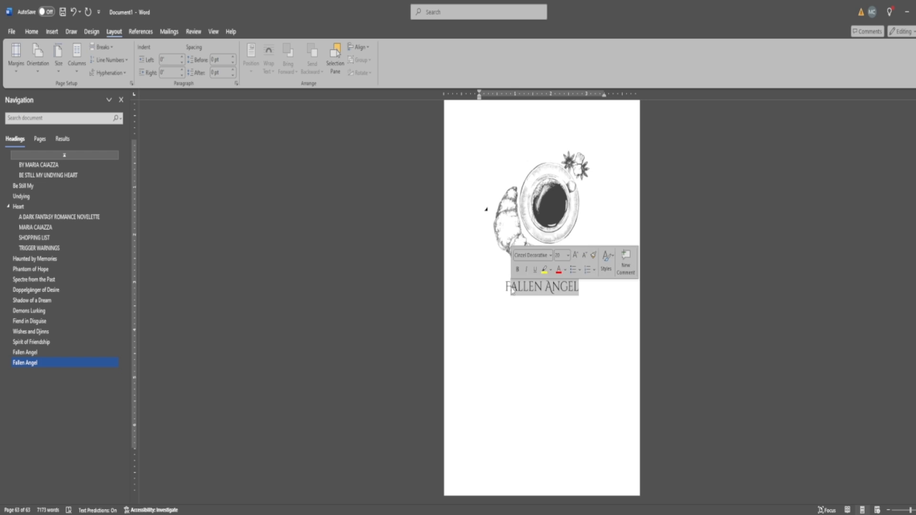
pyautogui.press('BackSpace')
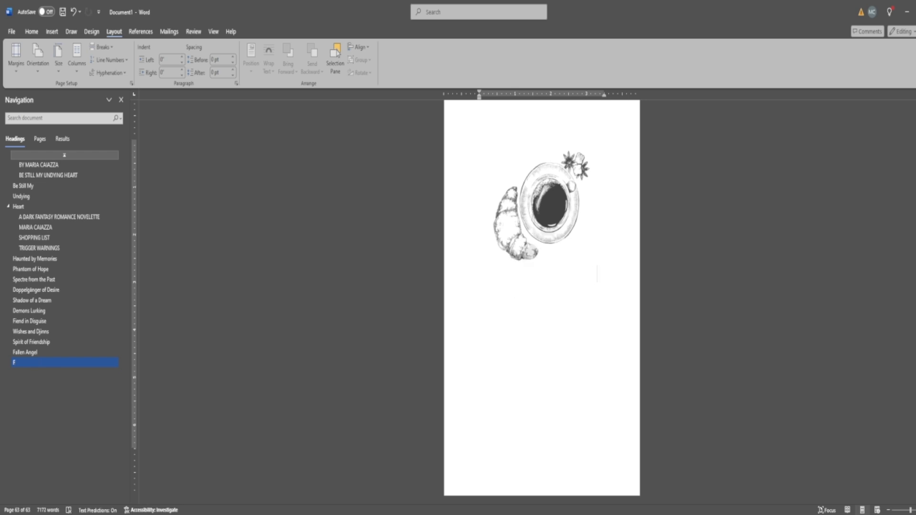
pyautogui.press('BackSpace')
pyautogui.write('Remembering Fantasms')
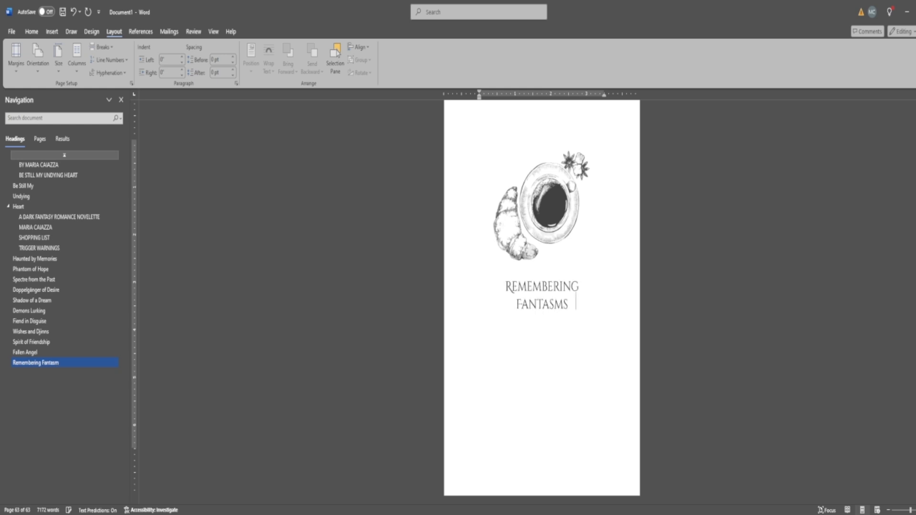
# Step: Add the opening paragraph starting "THE NEW YEAR BROUGHT A LAYER OF snow" below the Remembering Fantasms heading in the No Spacing style
pyautogui.press('Return')
pyautogui.click(32, 31)
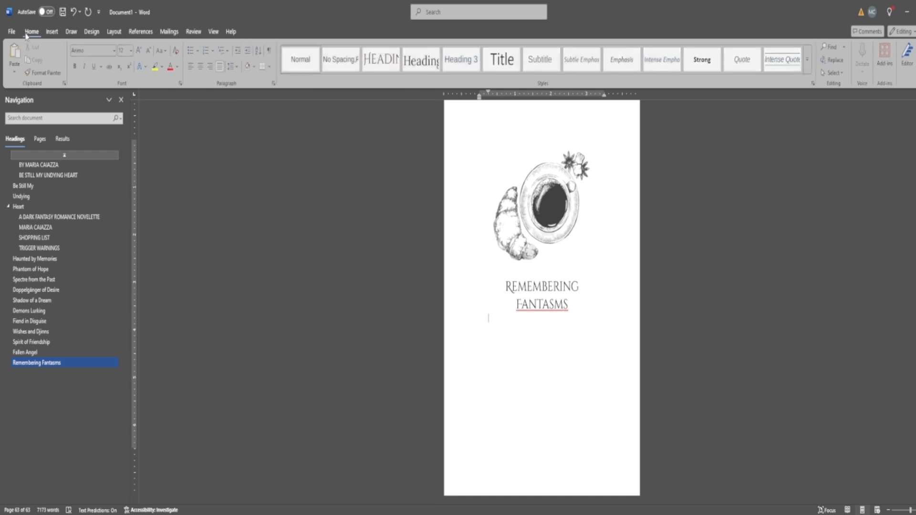
pyautogui.click(336, 61)
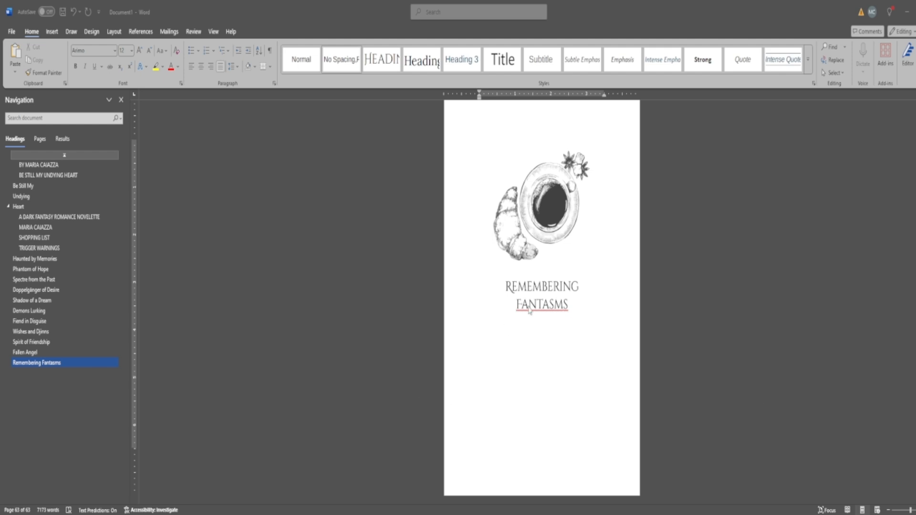
pyautogui.click(523, 348)
pyautogui.write("THE NEW YEAR BROUGHT A LAYER OF snow thick enough that Dalton considered avoiding his daily routine altogether. Over the years, he'd driven through snow plenty, but idiots always ventured out on these days, especially in places where snow was infrequent at best. The idea of Tess venturing out and traversing the unplowed streets at three in the morning to get the bakery open wrenched at his soul's frayed edges. If she risked her life to open the shop, he should at least drop by and overpay her.")
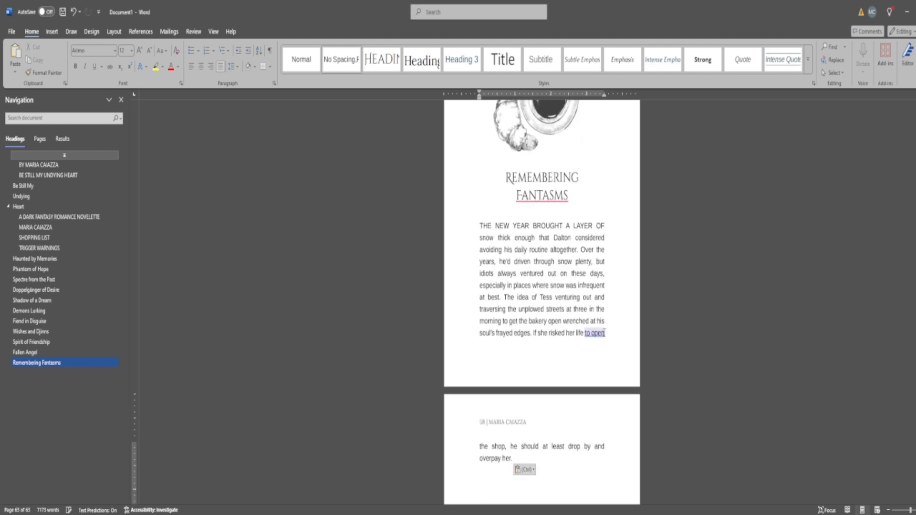
pyautogui.moveTo(507, 464); pyautogui.dragTo(482, 375)
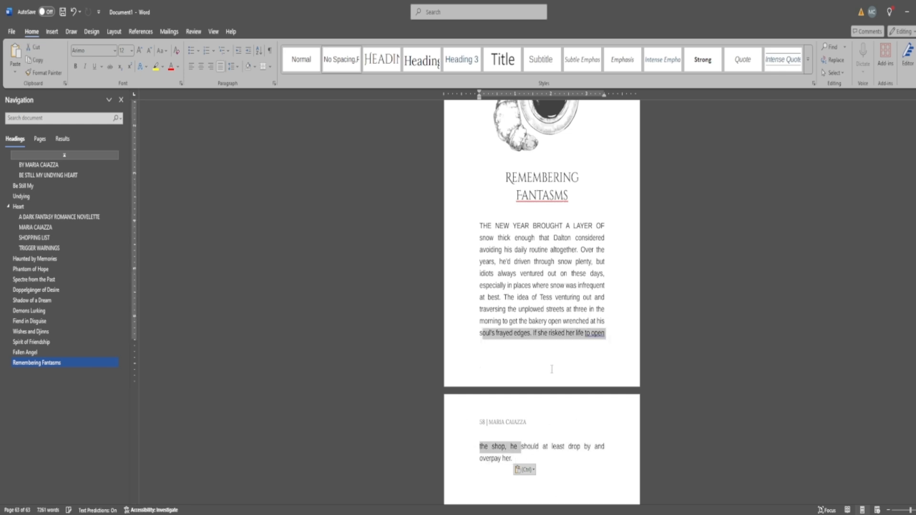
pyautogui.click(483, 238)
pyautogui.scroll(-2, 506, 310)
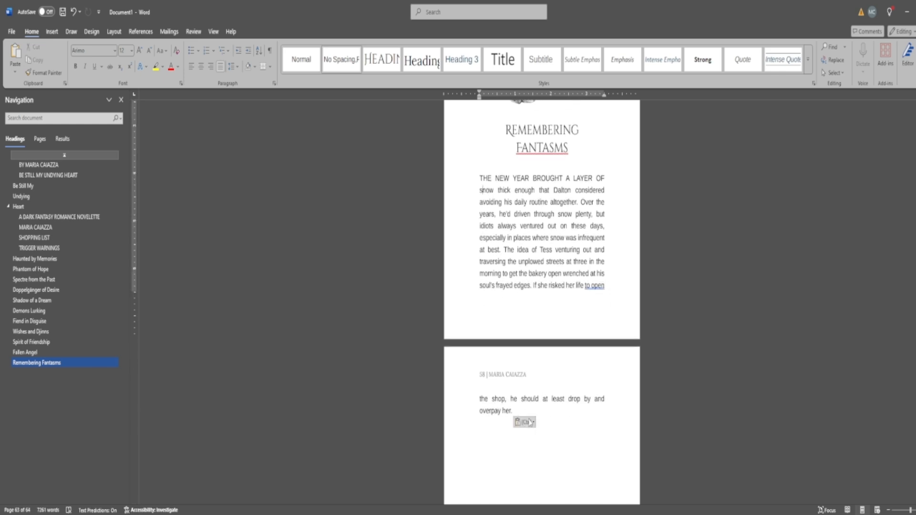
# Step: Set the line after the opening paragraph to the Normal style and paste the rest of the Remembering Fantasms chapter's text there
pyautogui.click(494, 436)
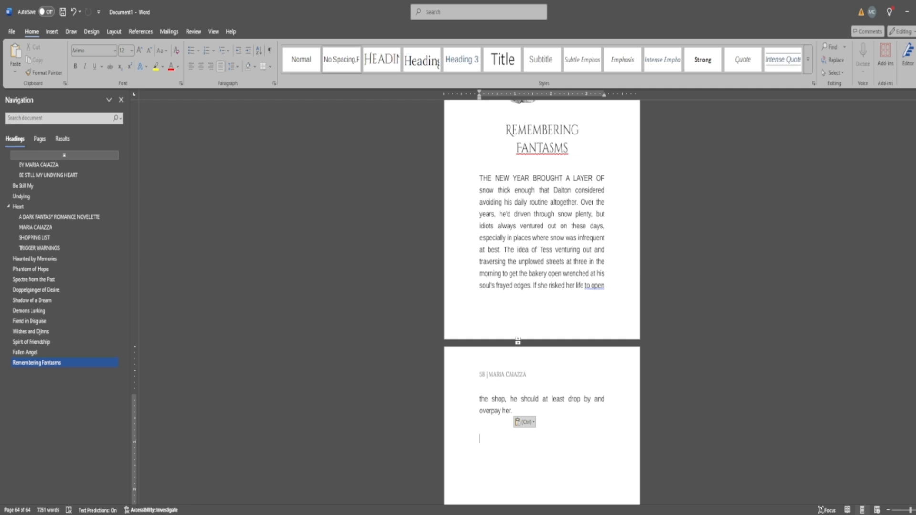
pyautogui.click(301, 59)
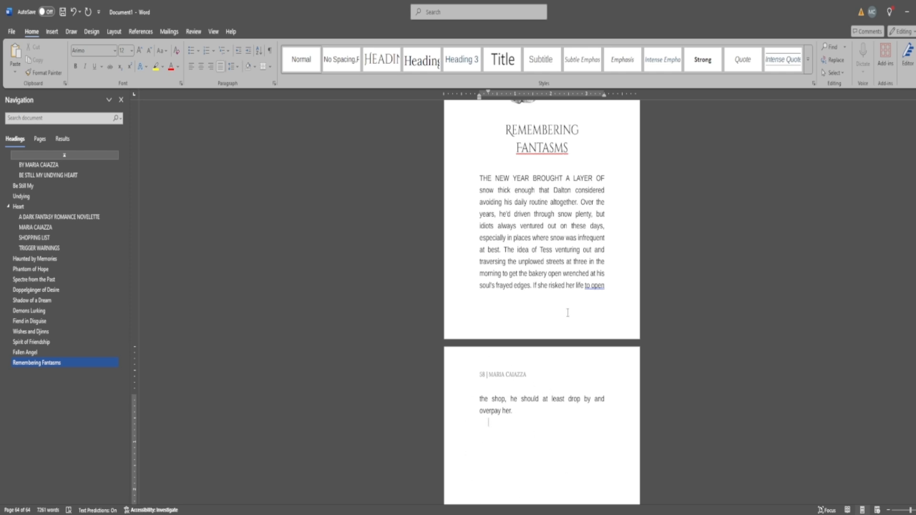
pyautogui.scroll(-1, 511, 288)
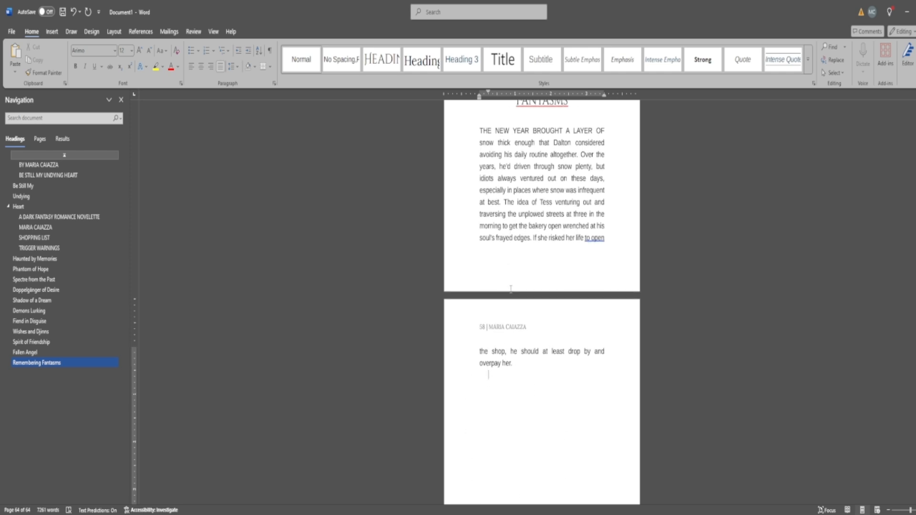
pyautogui.scroll(1, 603, 319)
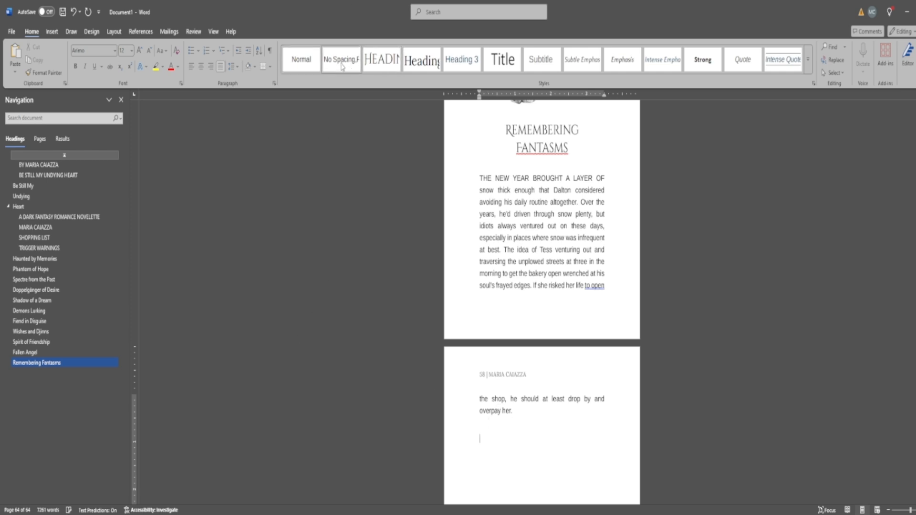
pyautogui.scroll(-2, 496, 328)
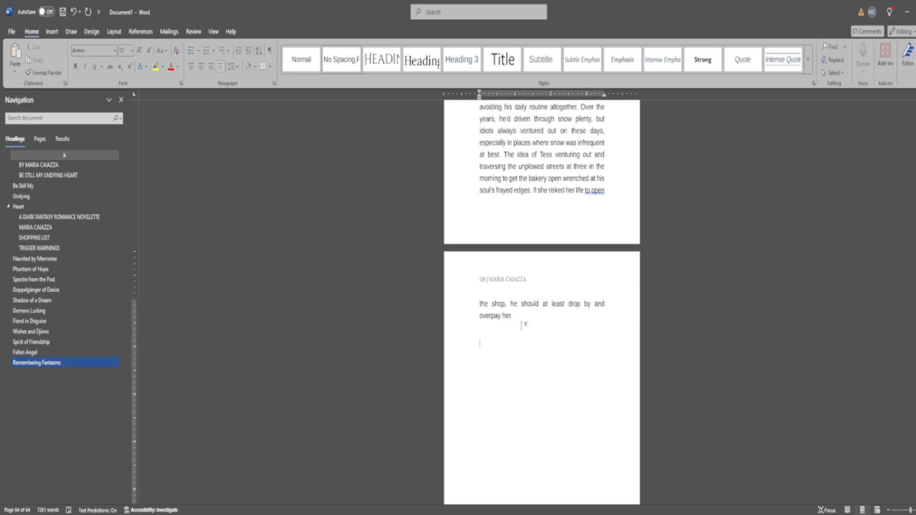
pyautogui.scroll(1, 484, 345)
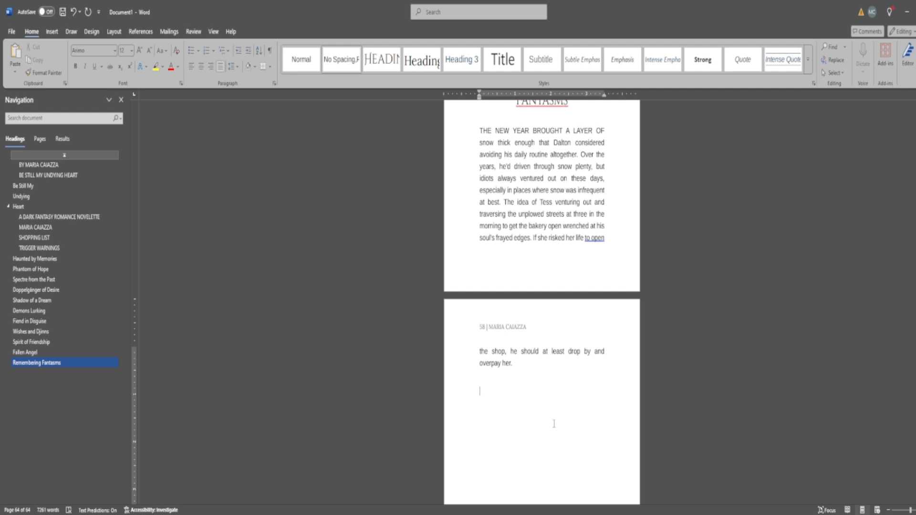
pyautogui.press('BackSpace')
pyautogui.press('BackSpace')
pyautogui.click(303, 69)
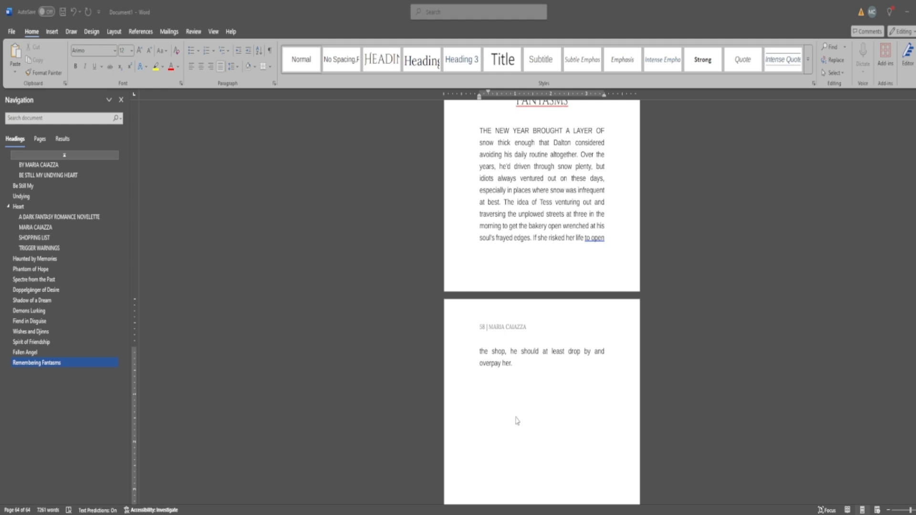
pyautogui.click(497, 402)
pyautogui.hotkey('ctrl', 'v')
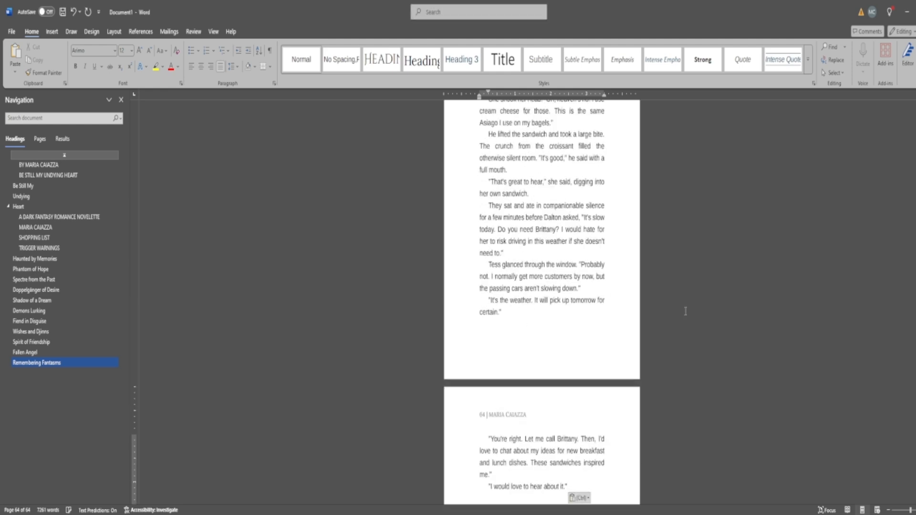
# Step: Check the Remembering Fantasms pages and insert a next-page section break after the last paragraph, "I would love to hear about it."
pyautogui.scroll(7, 566, 376)
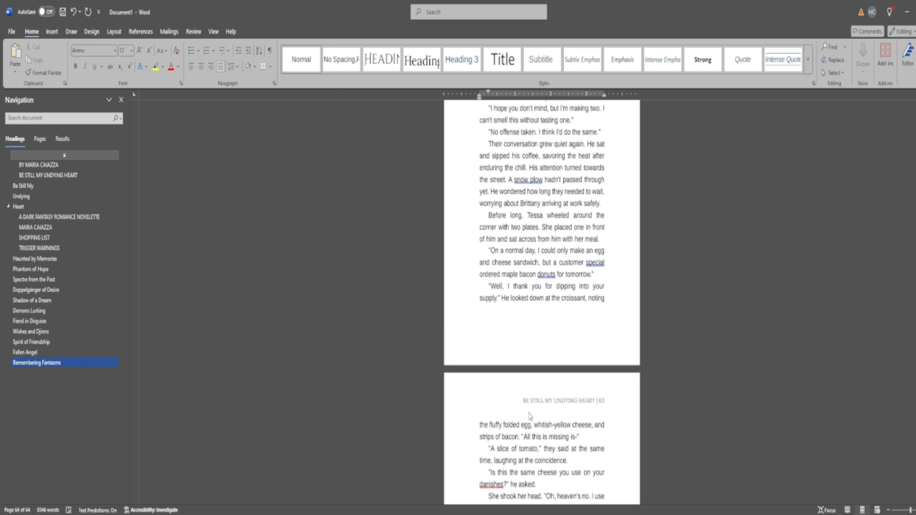
pyautogui.scroll(20, 521, 468)
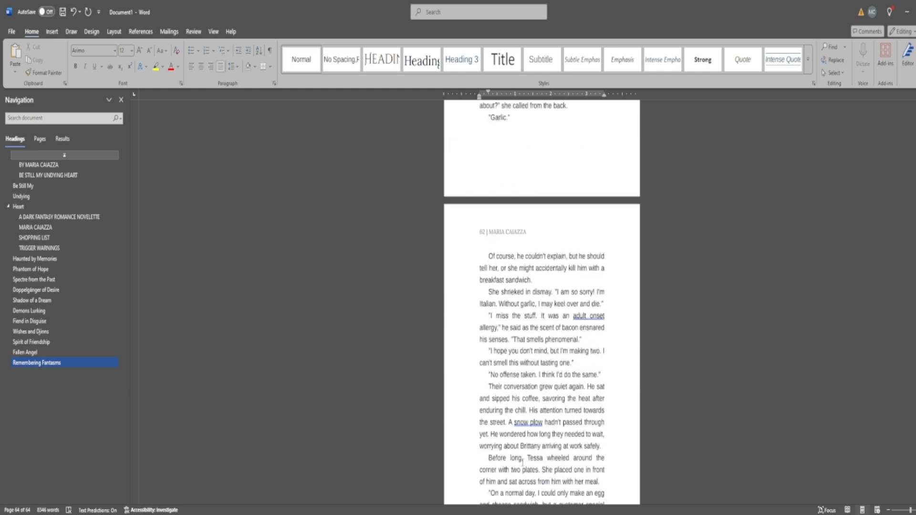
pyautogui.scroll(8, 537, 383)
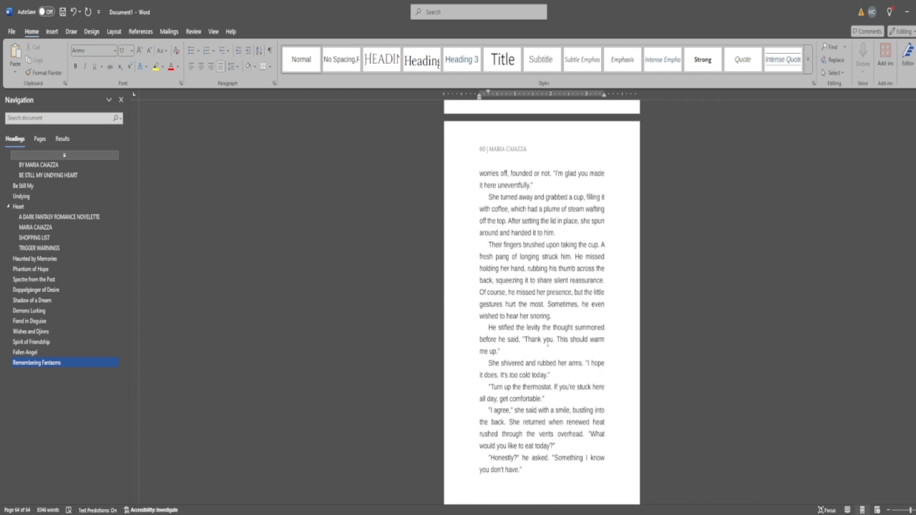
pyautogui.scroll(-5, 542, 272)
pyautogui.scroll(-20, 542, 270)
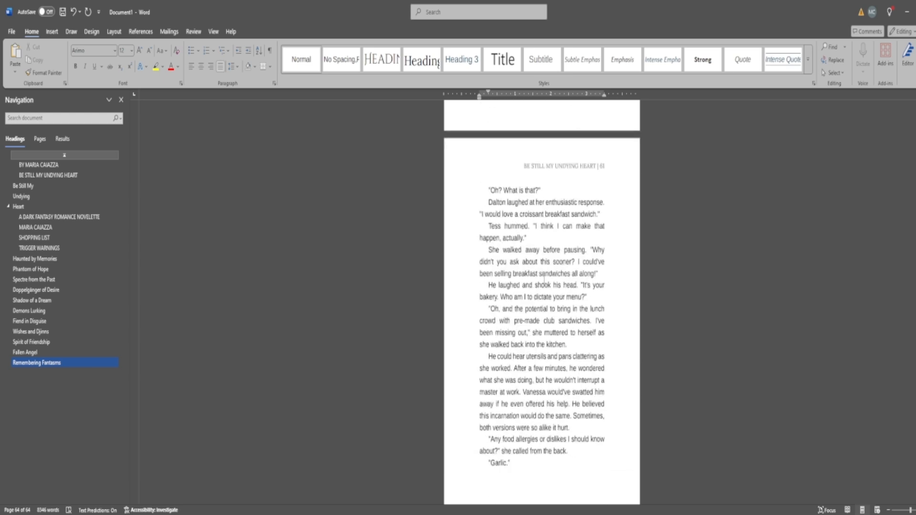
pyautogui.hotkey('ctrl', 'v')
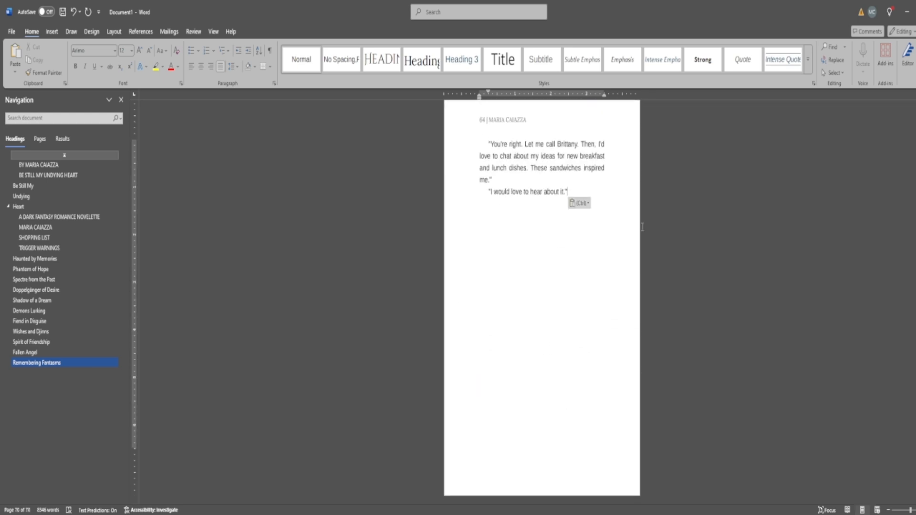
pyautogui.click(114, 32)
pyautogui.click(108, 48)
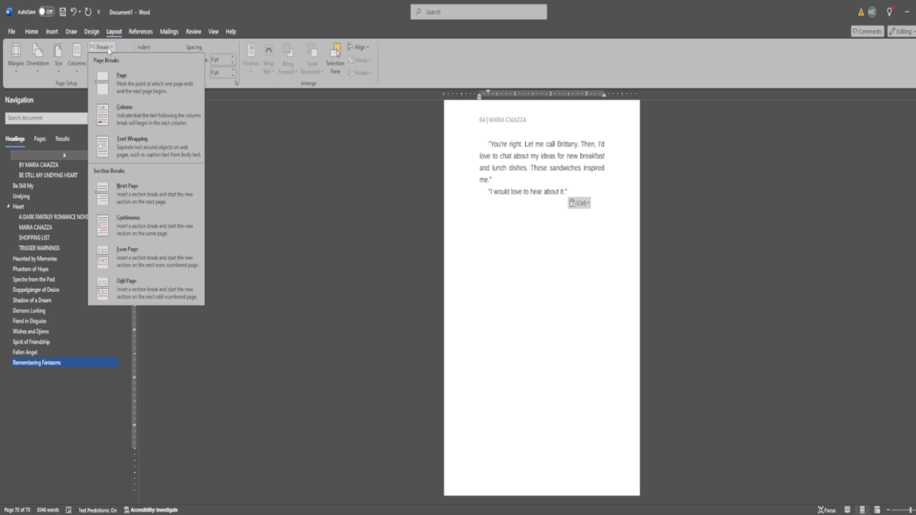
pyautogui.click(129, 200)
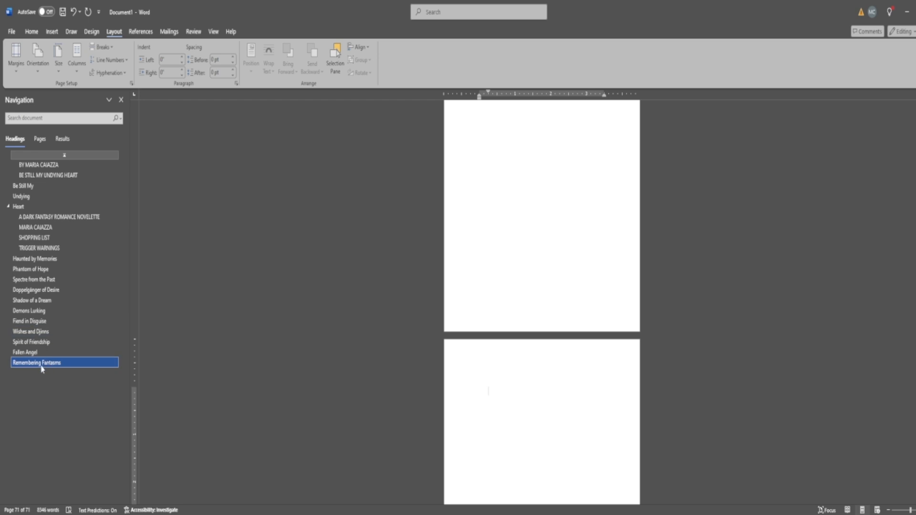
# Step: Copy the ornament and heading from the Remembering Fantasms chapter opening onto the blank last page
pyautogui.click(60, 365)
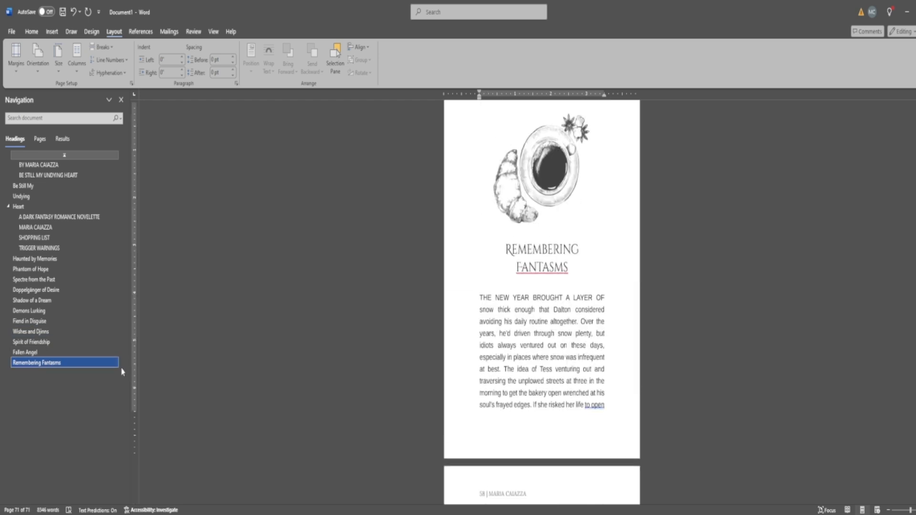
pyautogui.moveTo(580, 270); pyautogui.dragTo(511, 196)
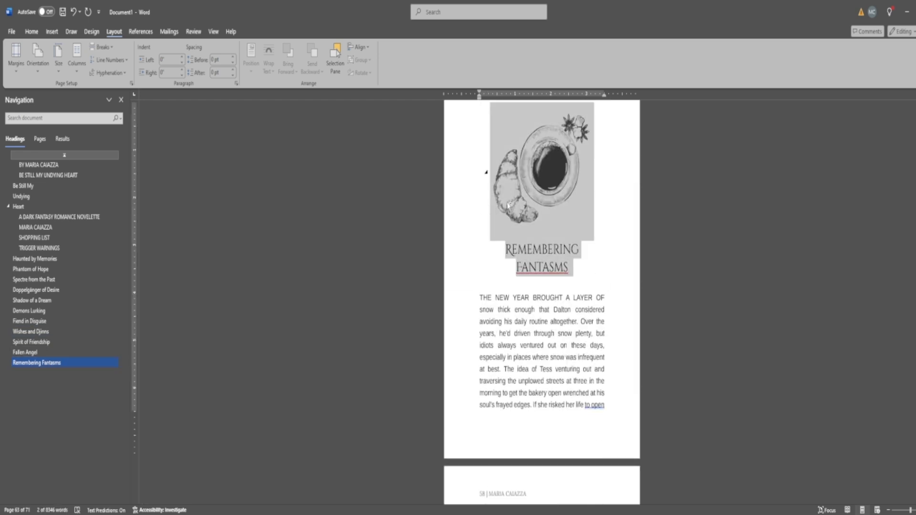
pyautogui.scroll(-20, 508, 208)
pyautogui.scroll(-20, 622, 360)
pyautogui.click(528, 353)
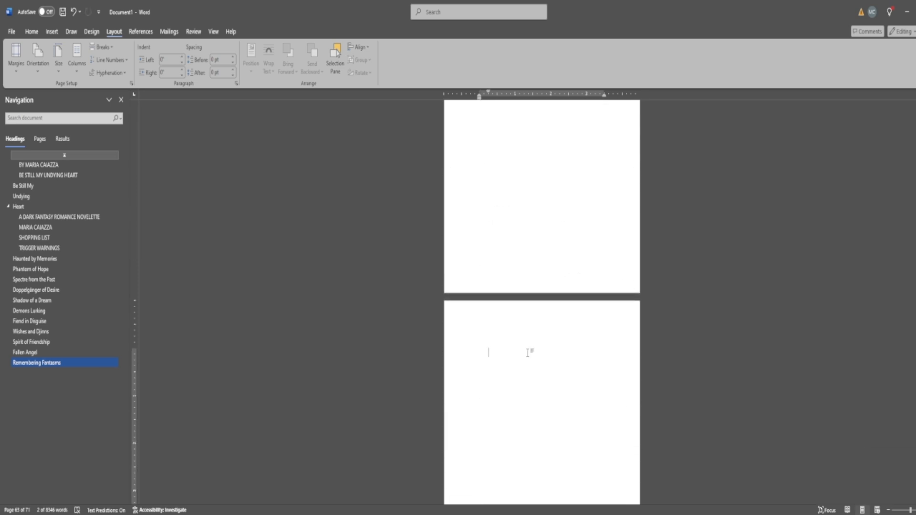
pyautogui.hotkey('ctrl', 'v')
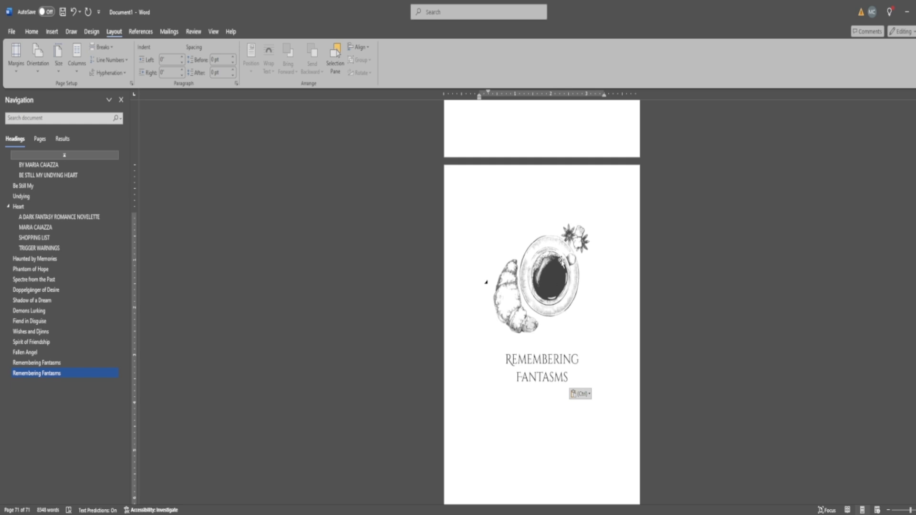
# Step: Replace the duplicated Remembering Fantasms heading on the last page with "Spooked"
pyautogui.click(563, 288)
pyautogui.scroll(-2, 589, 286)
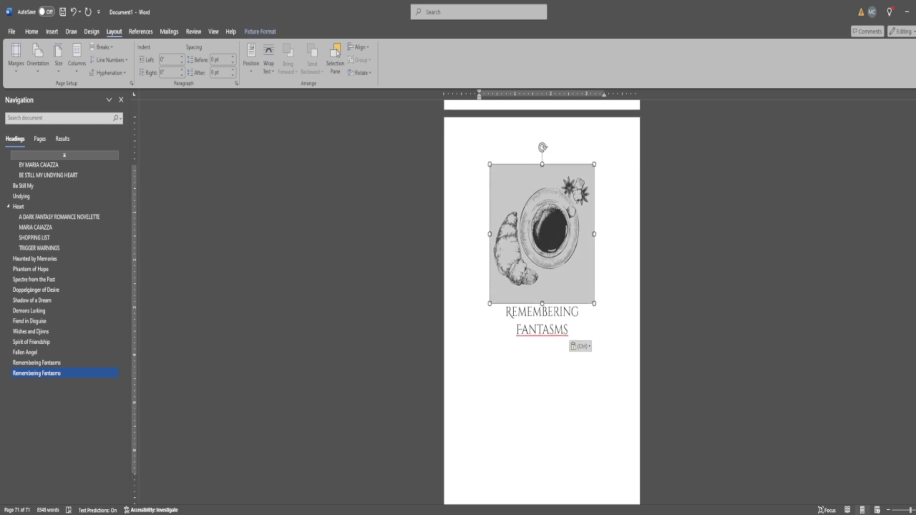
pyautogui.click(588, 326)
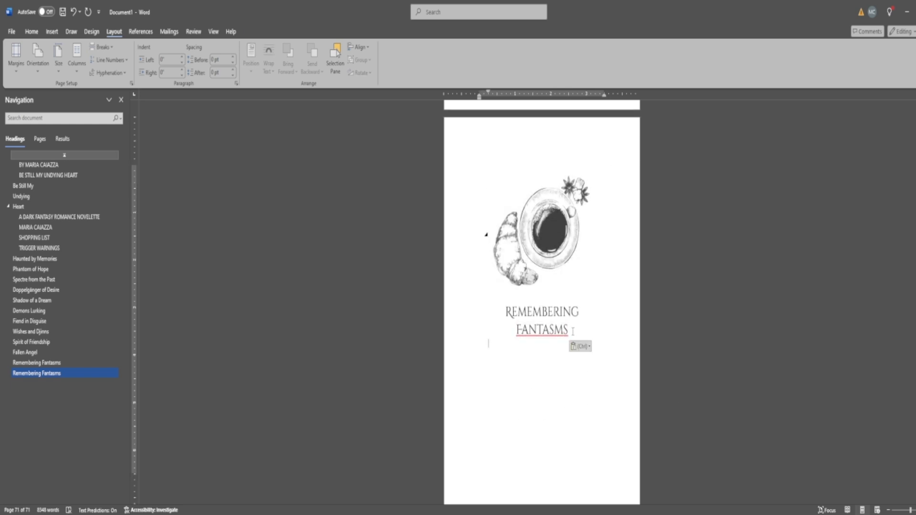
pyautogui.moveTo(589, 326); pyautogui.dragTo(505, 313)
pyautogui.write('Spooked')
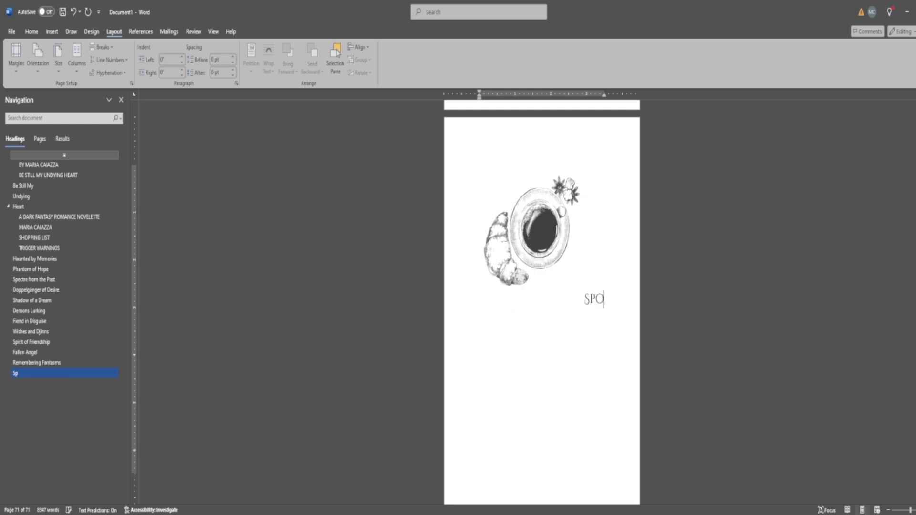
pyautogui.press('Return')
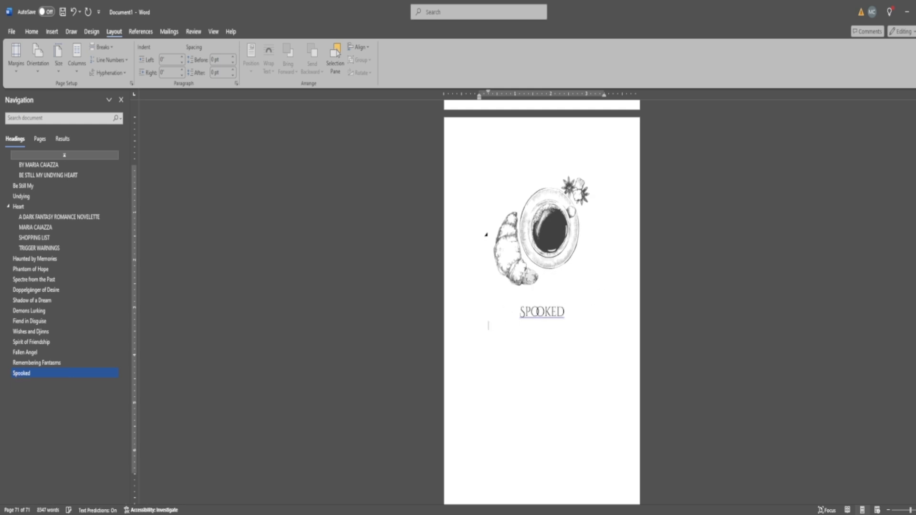
# Step: Add the opening paragraph starting "THE SHOP'S BELL RANG" below the Spooked heading in the No Spacing style
pyautogui.click(31, 31)
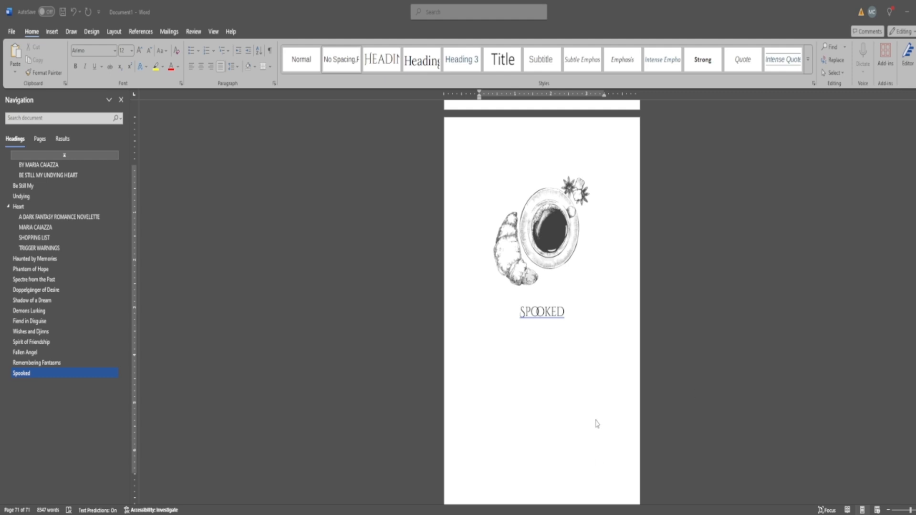
pyautogui.click(510, 330)
pyautogui.write("THE SHOP'S BELL RANG AS DALTON entered. He smiled when he heard Tess shout from the back.")
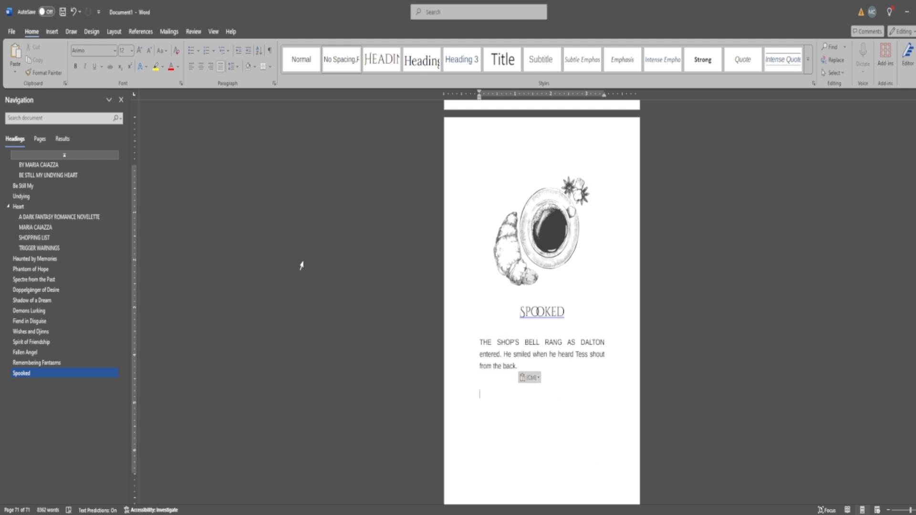
# Step: Paste the rest of the Spooked chapter below its opening paragraph in the Normal style and delete the trailing blank page
pyautogui.click(300, 67)
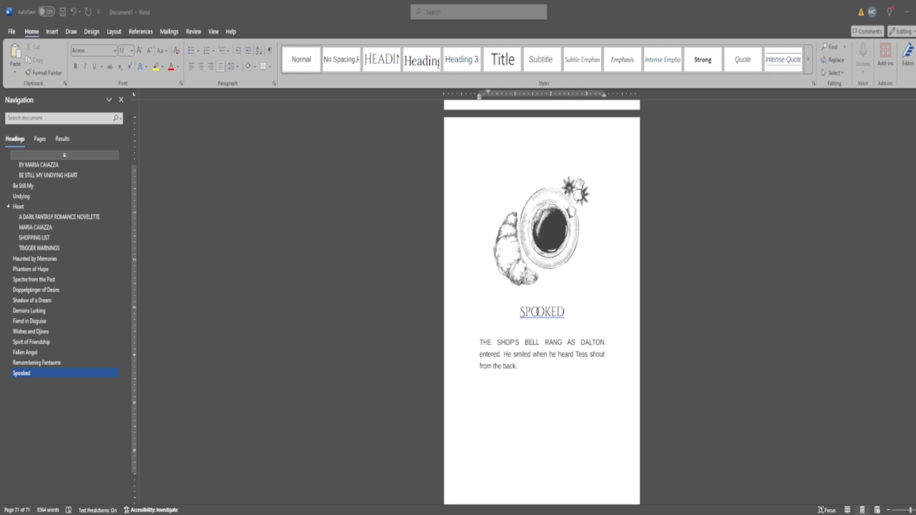
pyautogui.click(528, 374)
pyautogui.hotkey('ctrl', 'v')
pyautogui.scroll(-4, 608, 361)
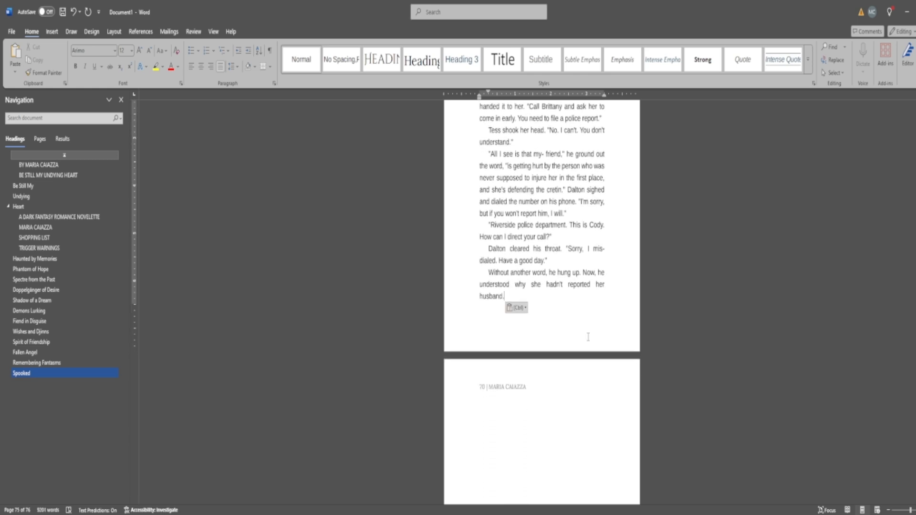
pyautogui.press('Delete')
pyautogui.scroll(3, 588, 337)
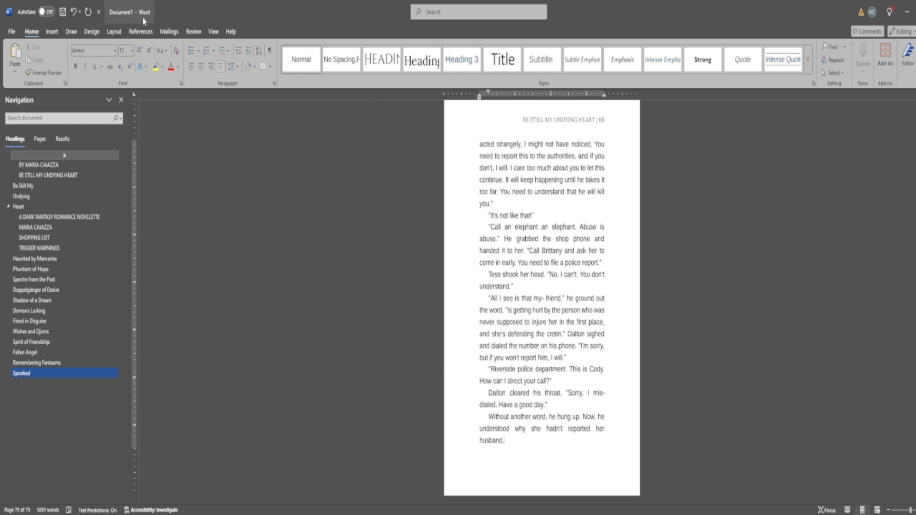
# Step: Insert two next-page section breaks after the Spooked chapter's last paragraph, ending "she hadn't reported her husband."
pyautogui.click(116, 32)
pyautogui.click(101, 47)
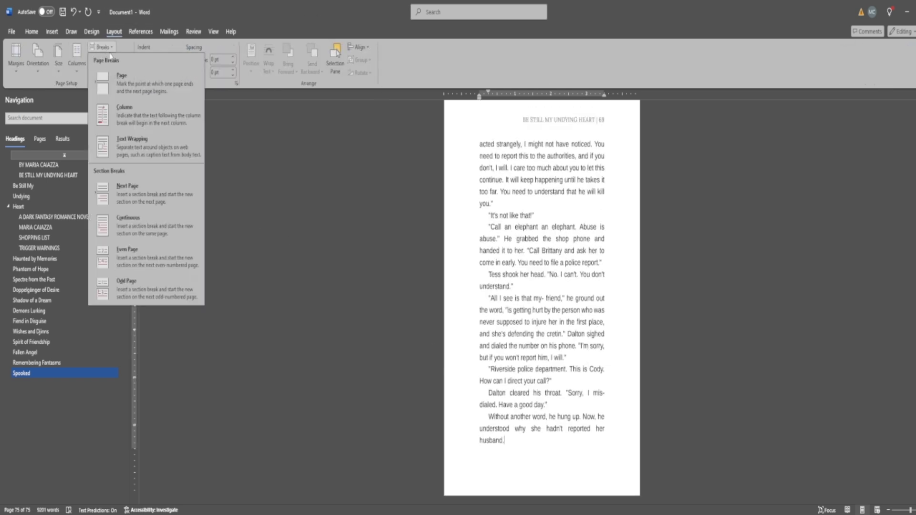
pyautogui.click(124, 82)
pyautogui.scroll(-3, 545, 337)
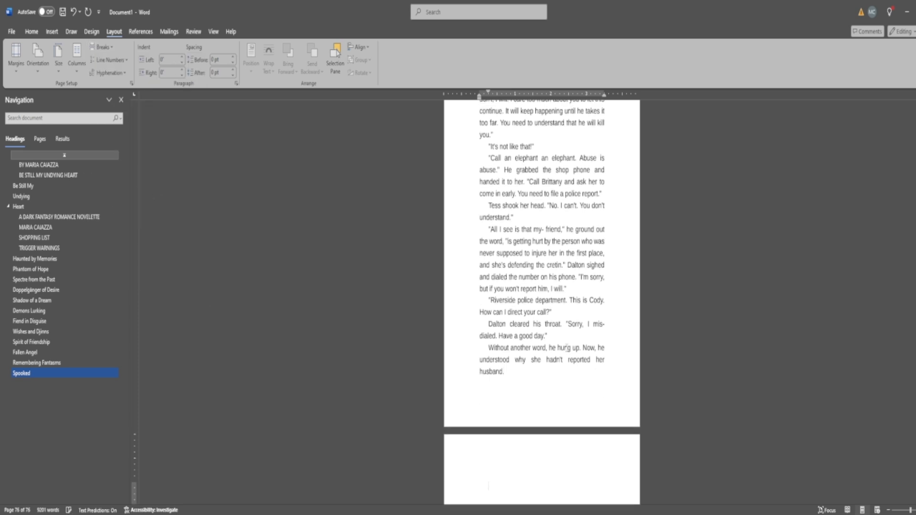
pyautogui.scroll(5, 545, 337)
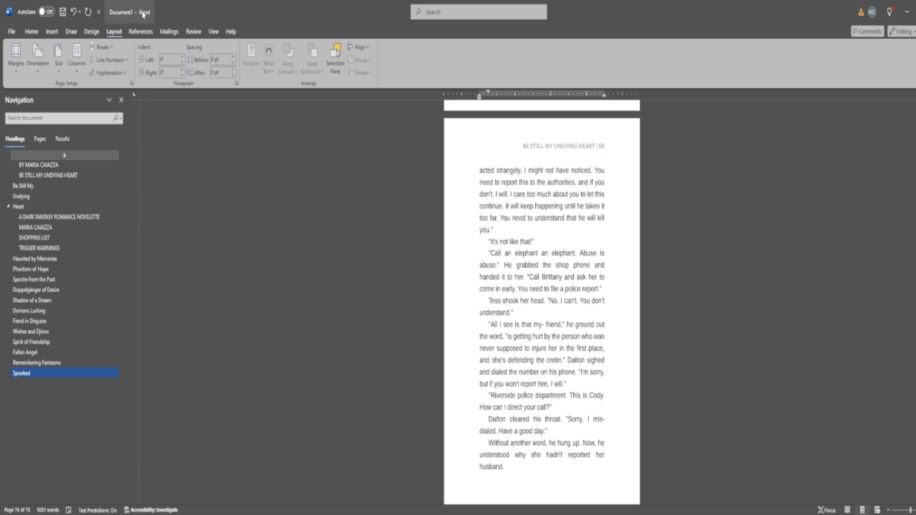
pyautogui.click(101, 48)
pyautogui.click(122, 193)
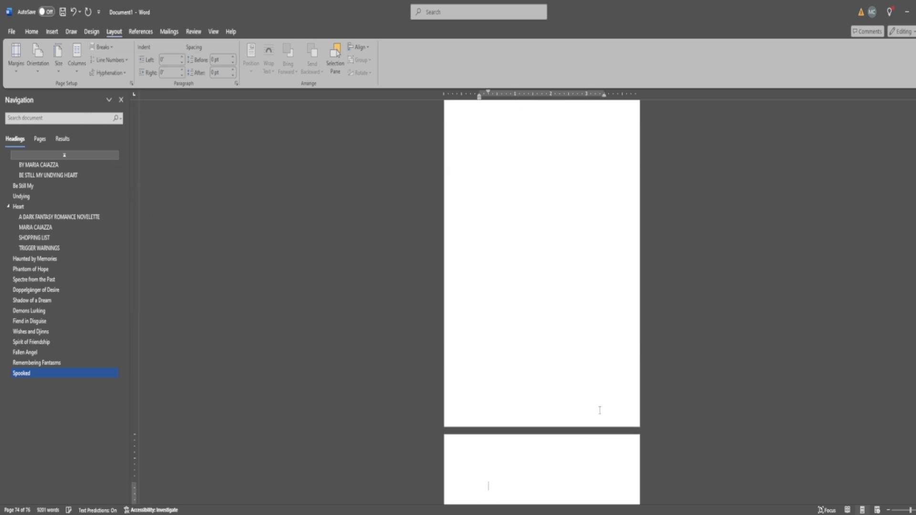
# Step: Copy the ornament and heading from the Spooked chapter opening onto the blank last page
pyautogui.click(23, 373)
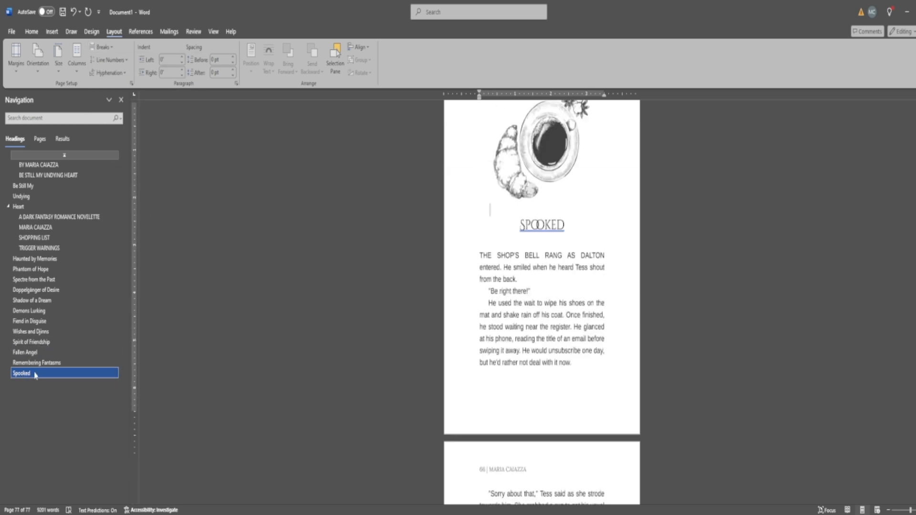
pyautogui.click(578, 251)
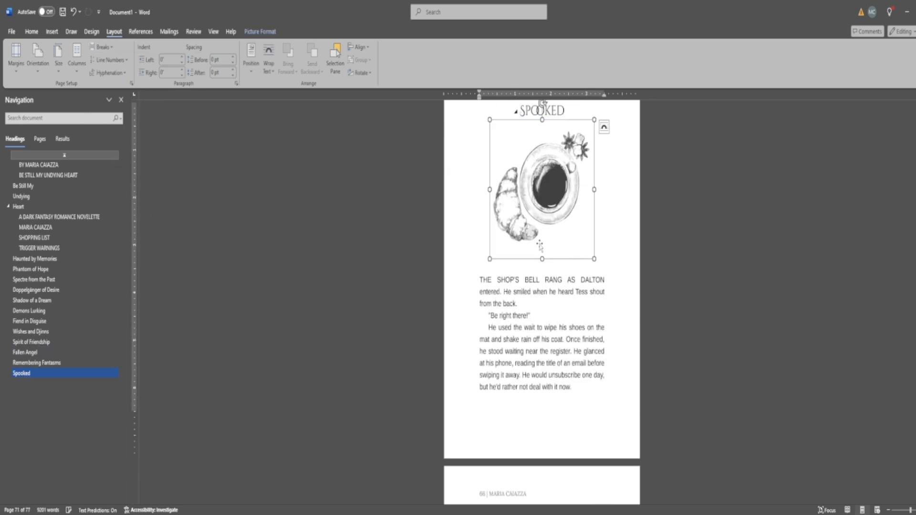
pyautogui.click(75, 13)
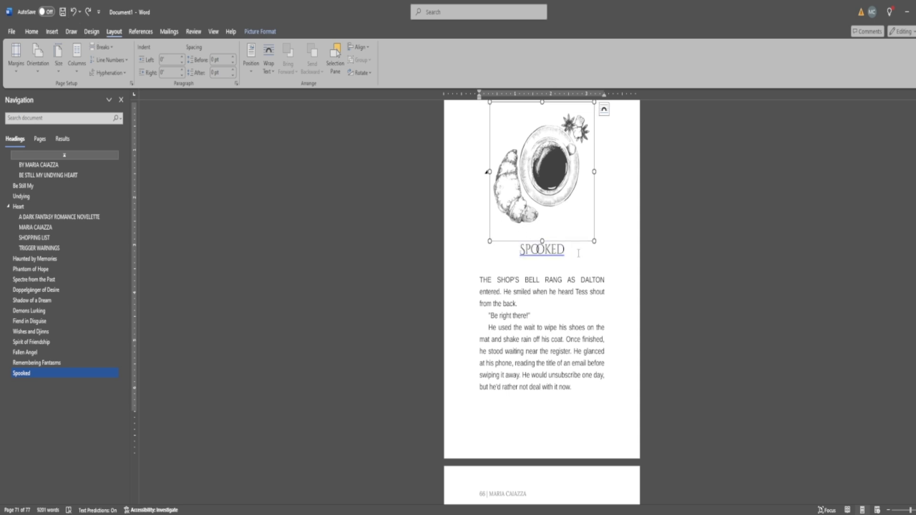
pyautogui.moveTo(579, 254); pyautogui.dragTo(505, 232)
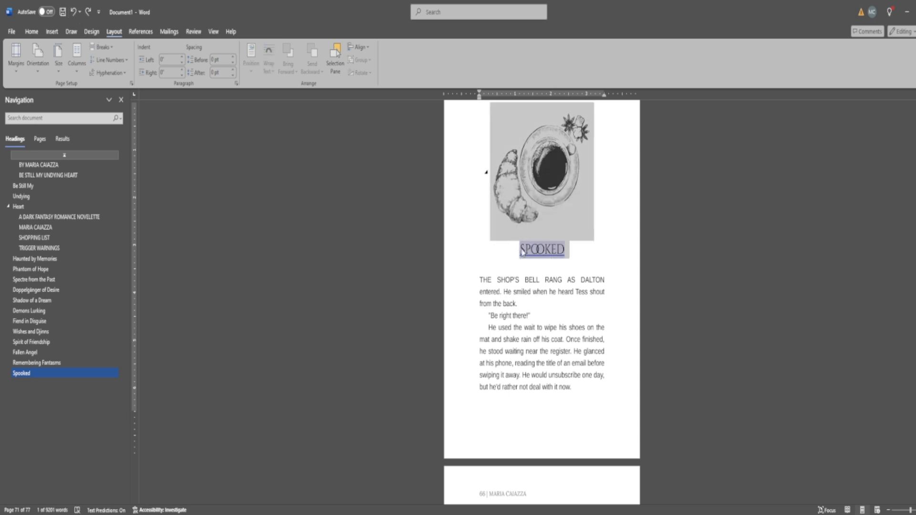
pyautogui.scroll(-5, 613, 466)
pyautogui.scroll(-15, 614, 467)
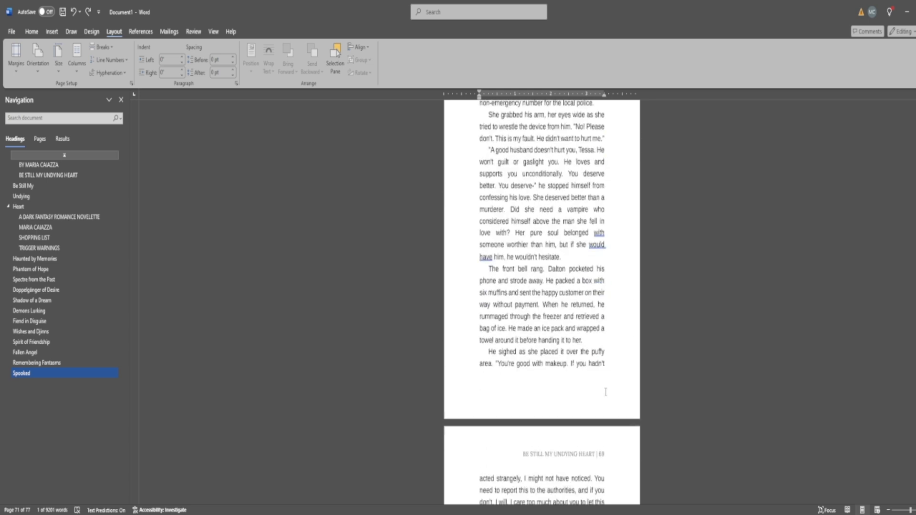
pyautogui.scroll(-2, 552, 143)
pyautogui.scroll(3, 528, 221)
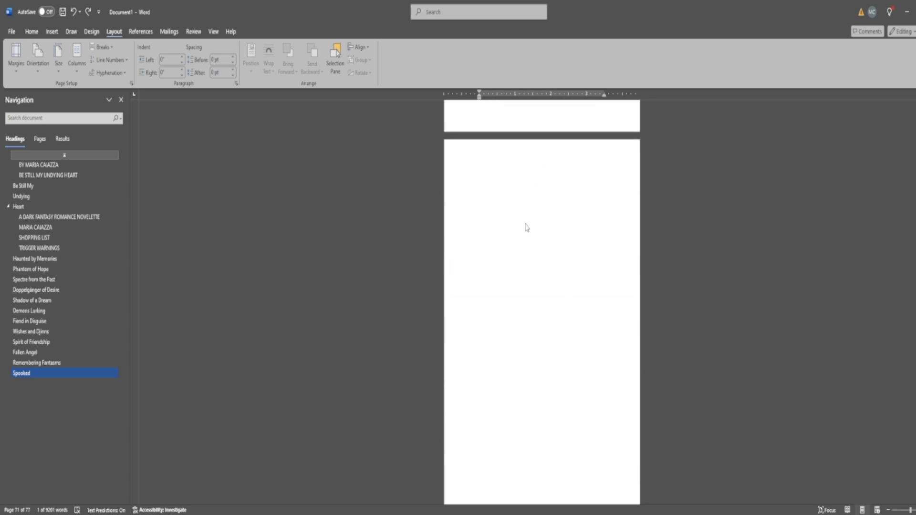
pyautogui.click(534, 237)
pyautogui.hotkey('ctrl', 'v')
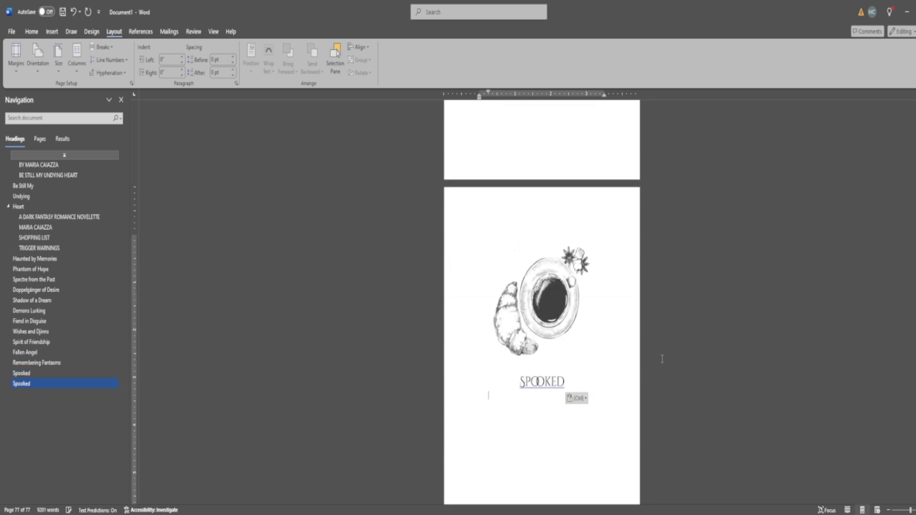
# Step: Replace the duplicated Spooked heading on the last page with "Vision Turning Red"
pyautogui.click(554, 238)
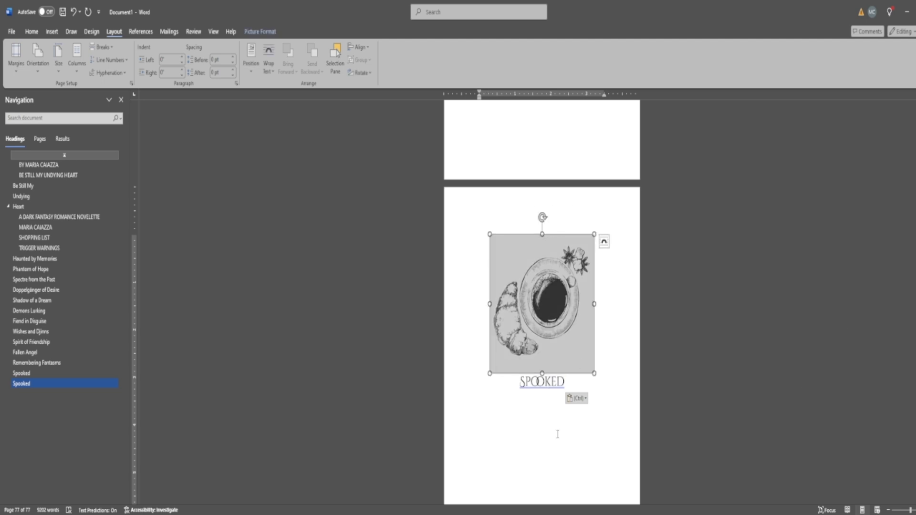
pyautogui.moveTo(567, 383); pyautogui.dragTo(525, 386)
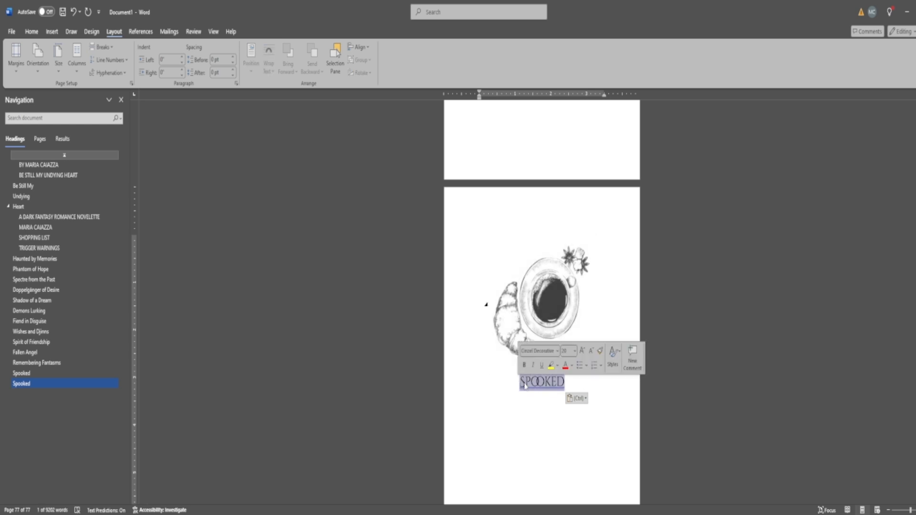
pyautogui.write('Vi')
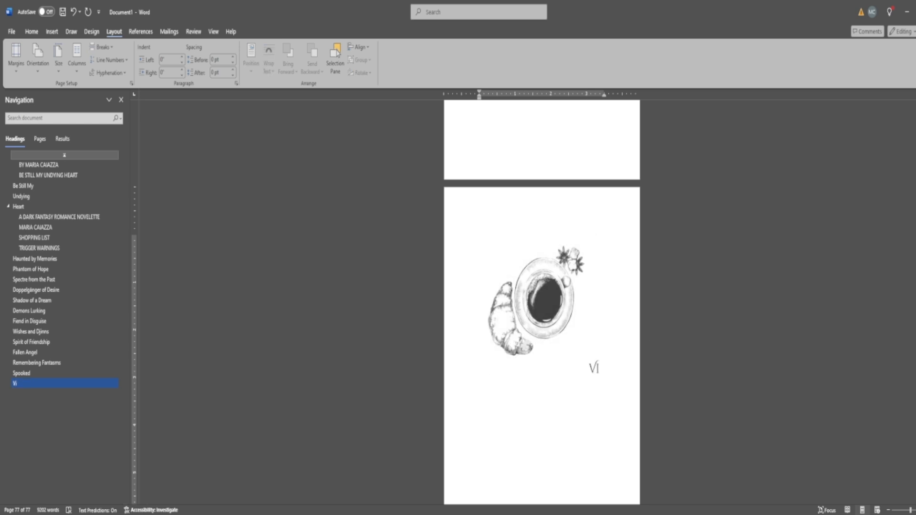
pyautogui.write('sion')
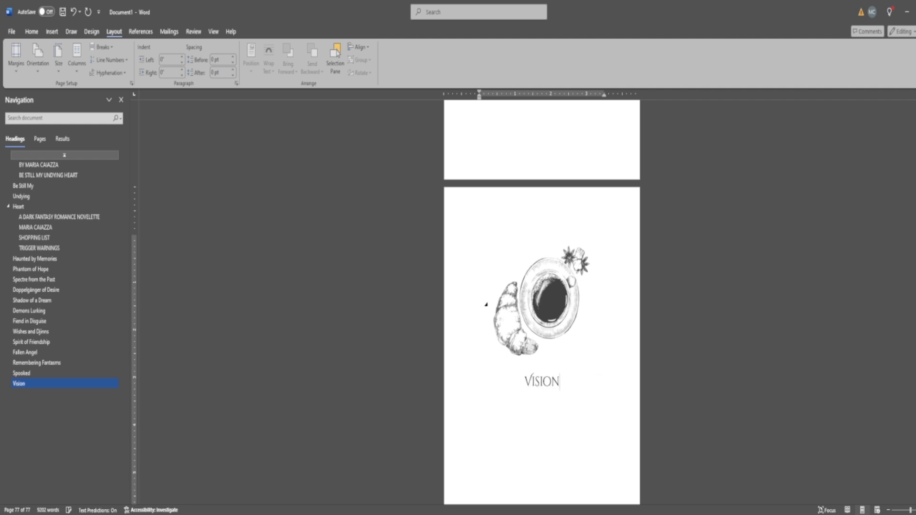
pyautogui.write(' Turning ')
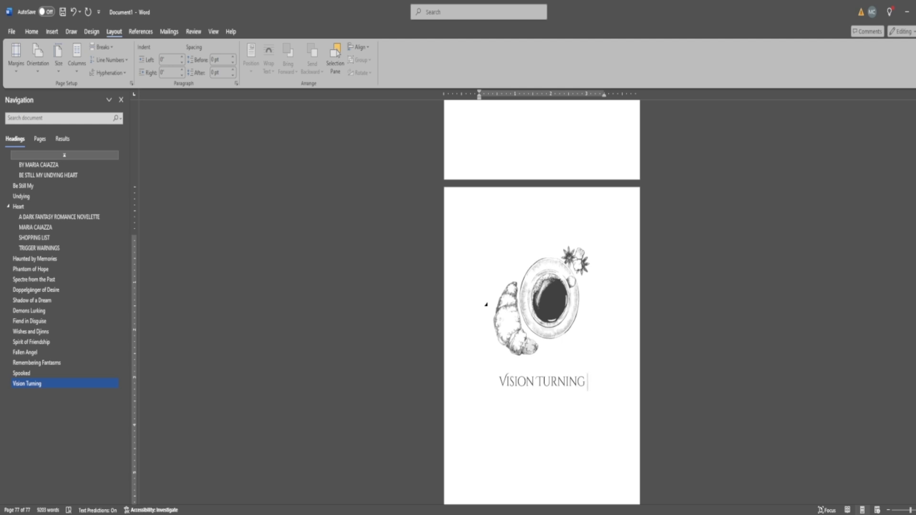
pyautogui.write('Red')
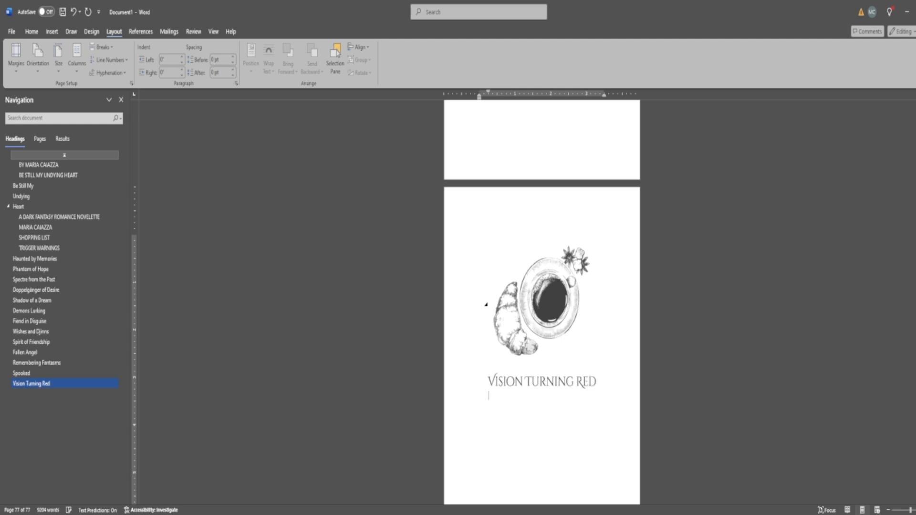
# Step: Add the opening paragraph starting "MAINTAINING A STOIC FAÇADE DESPITE" below the Vision Turning Red heading in the No Spacing style
pyautogui.click(31, 31)
pyautogui.press('Return')
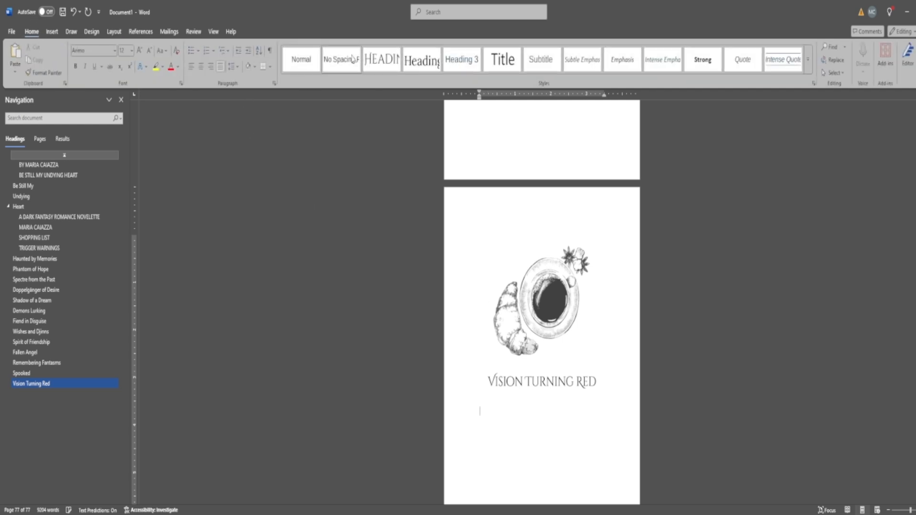
pyautogui.hotkey('alt', 'Tab')
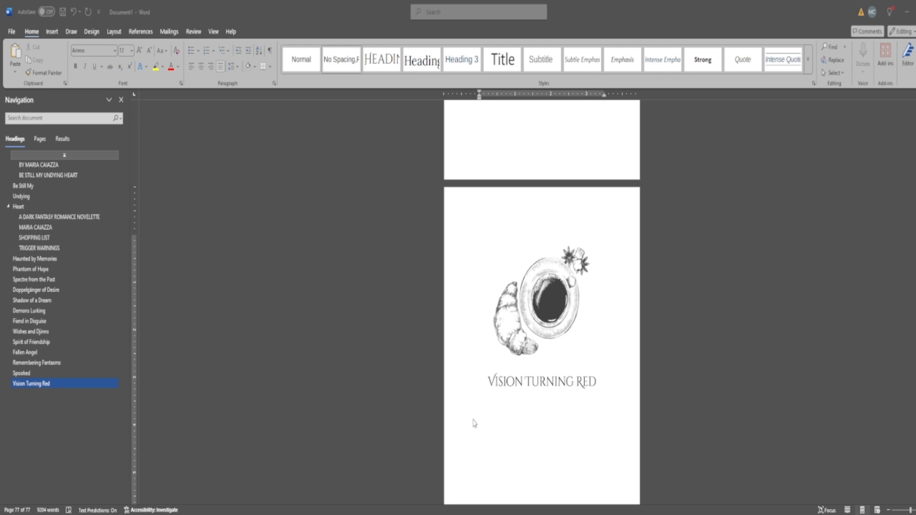
pyautogui.hotkey('alt', 'Tab')
pyautogui.write("MAINTAINING A STOIC FAÇADE DESPITE his seething rage took a concerted effort. Tonight, he would destroy the fool, but right now, he needed to ensure Tessa's health and safety.")
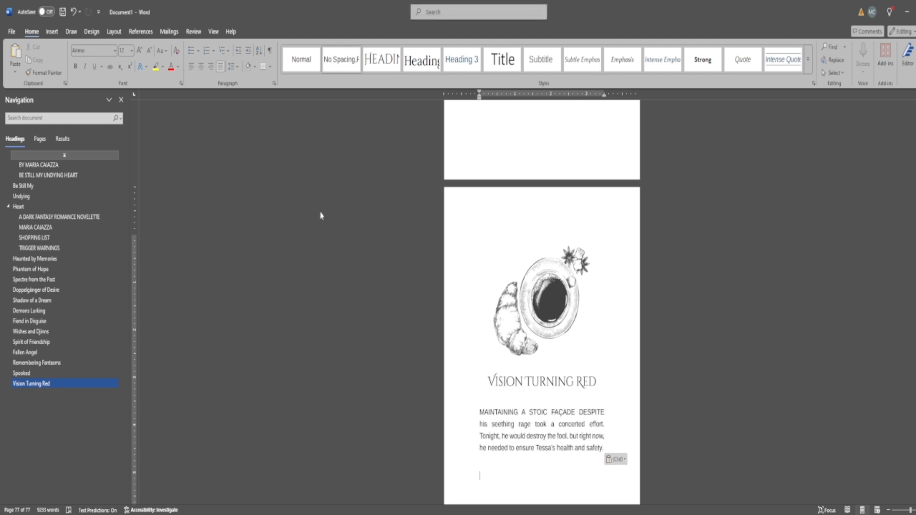
# Step: Paste the rest of the Vision Turning Red chapter text below its opening paragraph in the Normal style
pyautogui.click(302, 59)
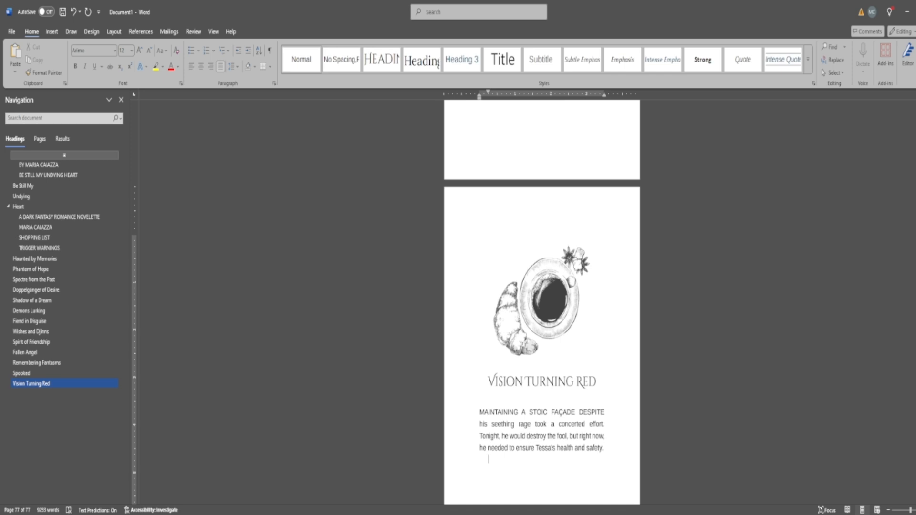
pyautogui.hotkey('alt', 'Tab')
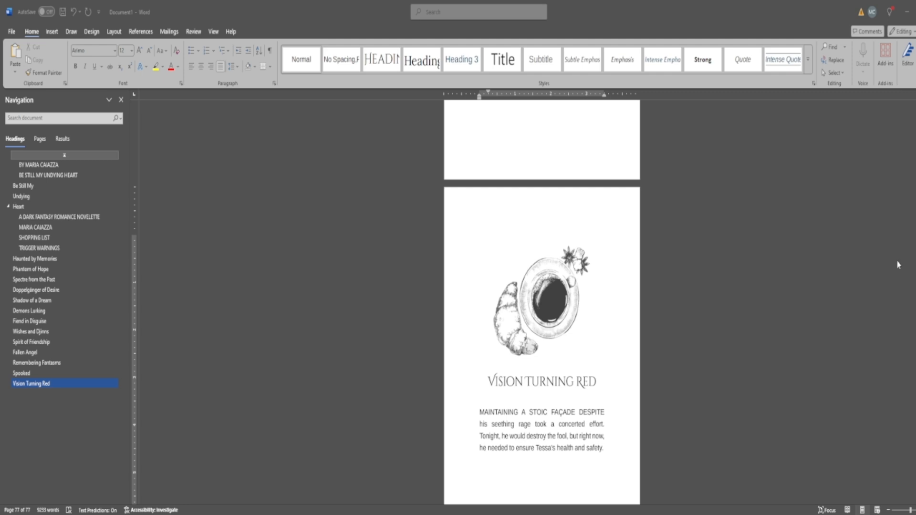
pyautogui.click(526, 485)
pyautogui.hotkey('ctrl', 'v')
pyautogui.scroll(-4, 579, 335)
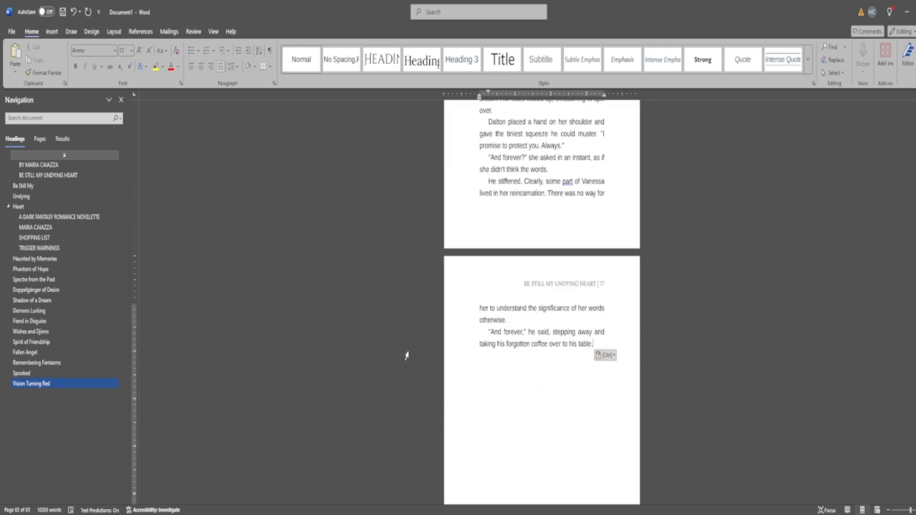
# Step: Insert two next-page section breaks after the Vision Turning Red chapter's last paragraph, ending "taking his forgotten coffee over to his table."
pyautogui.click(114, 31)
pyautogui.click(102, 46)
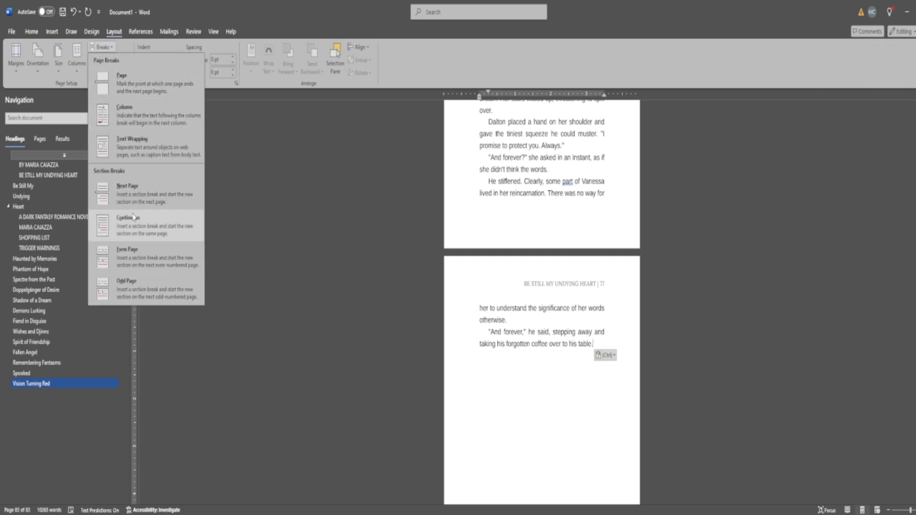
pyautogui.click(119, 191)
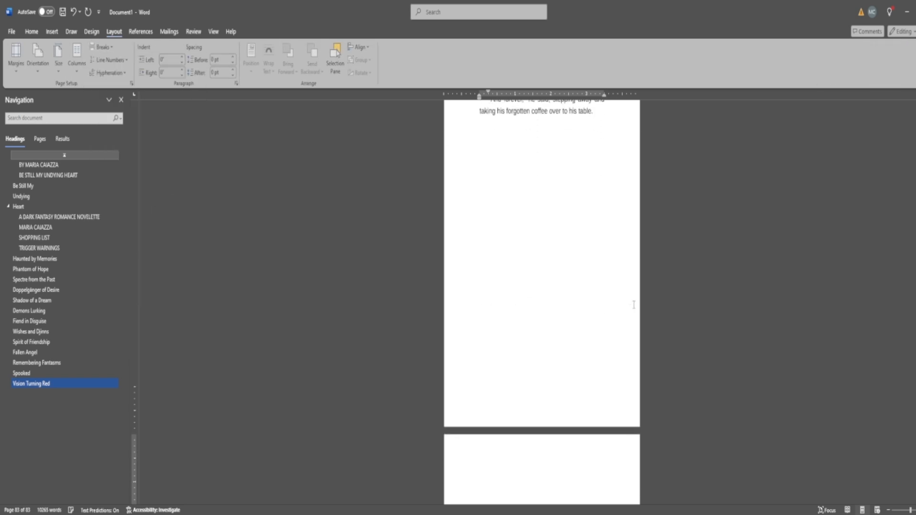
pyautogui.click(102, 47)
pyautogui.click(144, 203)
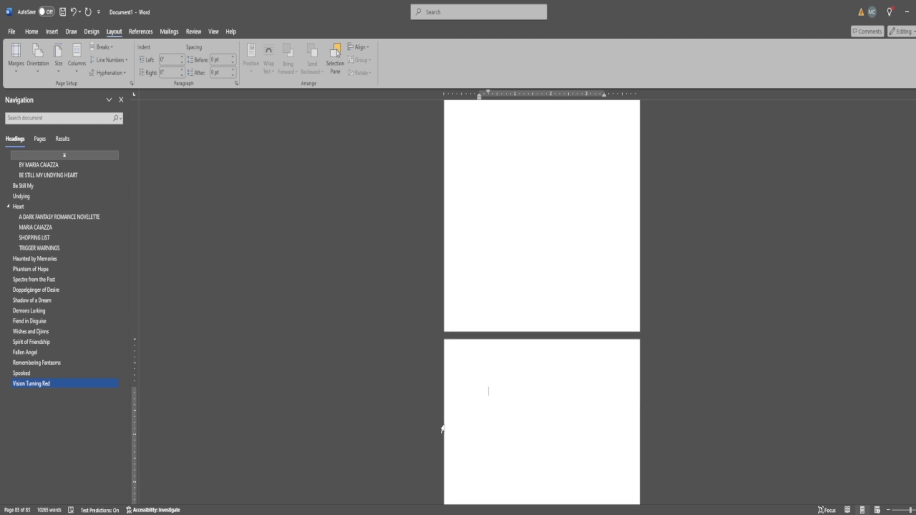
# Step: Copy the ornament and heading from the Vision Turning Red chapter opening onto the blank last page
pyautogui.scroll(20, 497, 314)
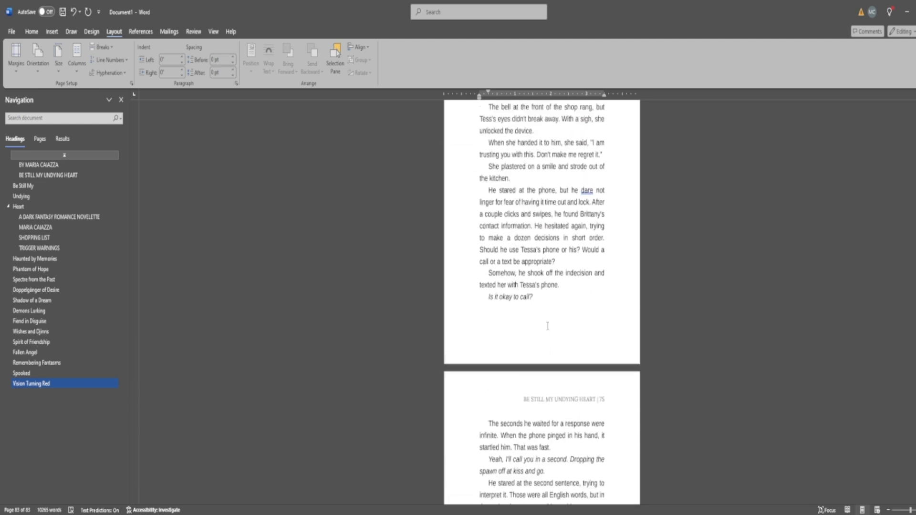
pyautogui.scroll(10, 534, 381)
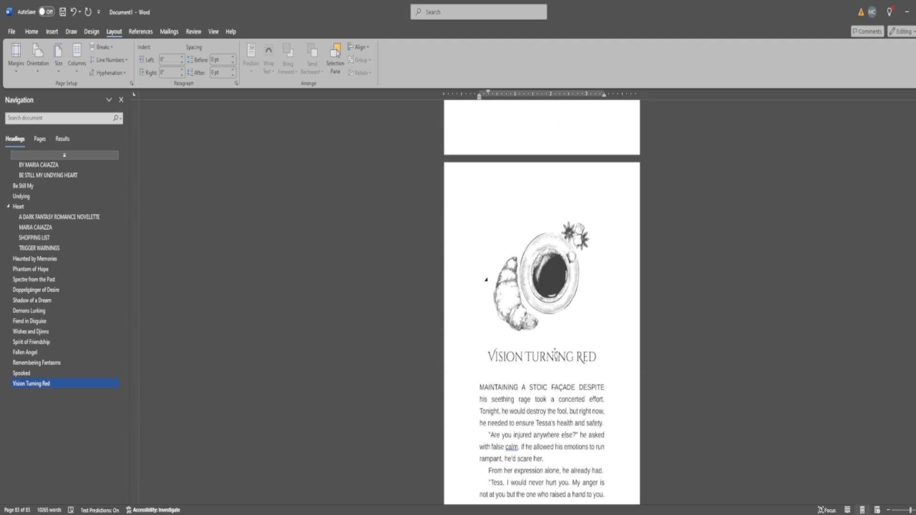
pyautogui.tripleClick(526, 366)
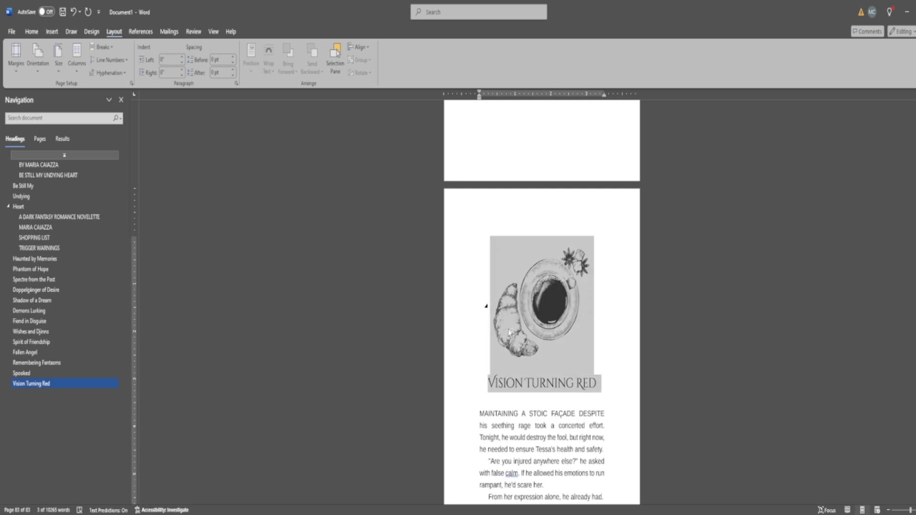
pyautogui.scroll(-10, 566, 420)
pyautogui.scroll(-15, 566, 419)
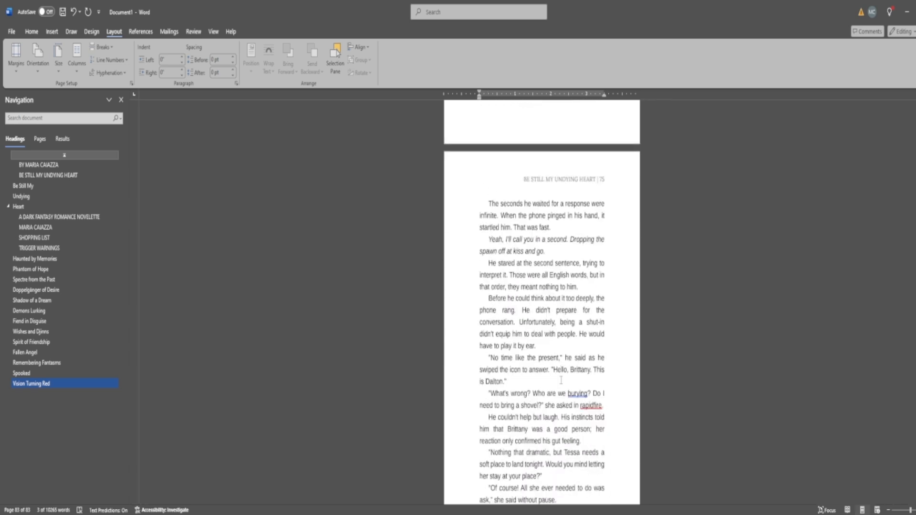
pyautogui.scroll(-5, 574, 353)
pyautogui.click(531, 330)
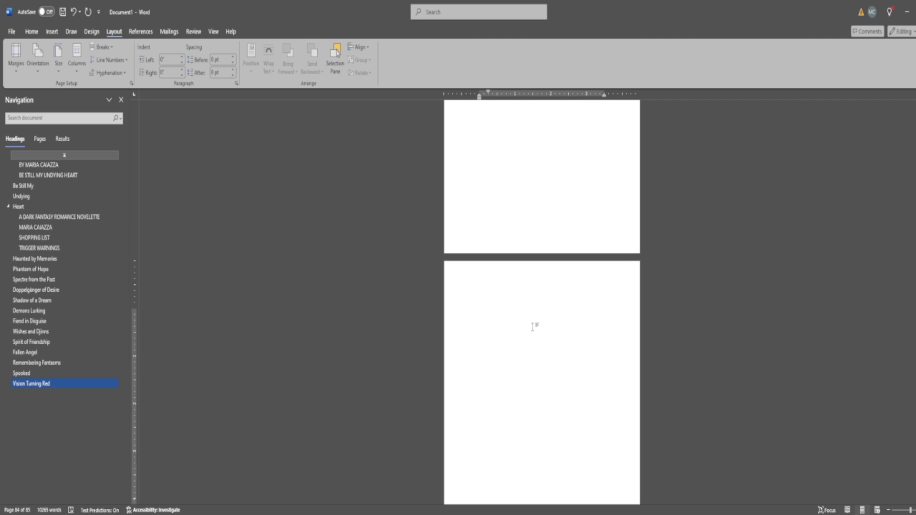
pyautogui.hotkey('ctrl', 'v')
pyautogui.scroll(-3, 597, 347)
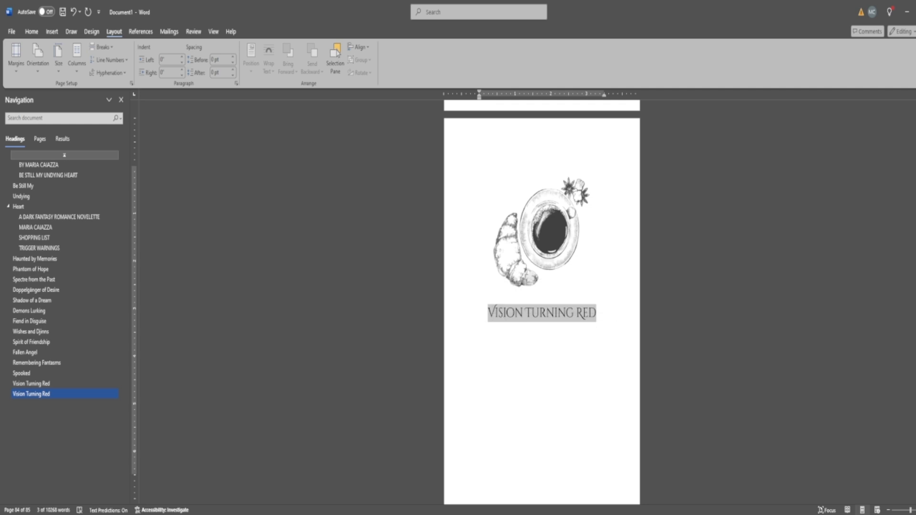
# Step: Replace the duplicated Vision Turning Red heading on the last page with "Boogeyman" and start a new paragraph below it
pyautogui.write('Boo')
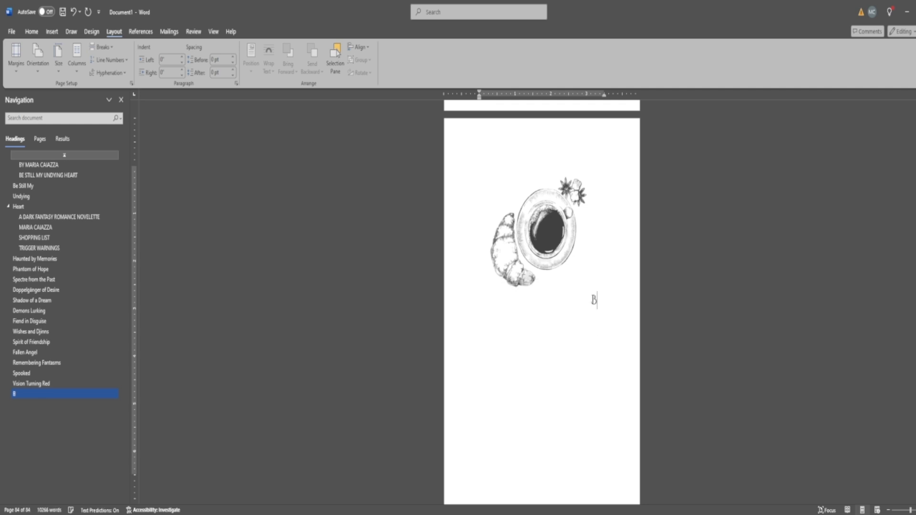
pyautogui.write('eyman')
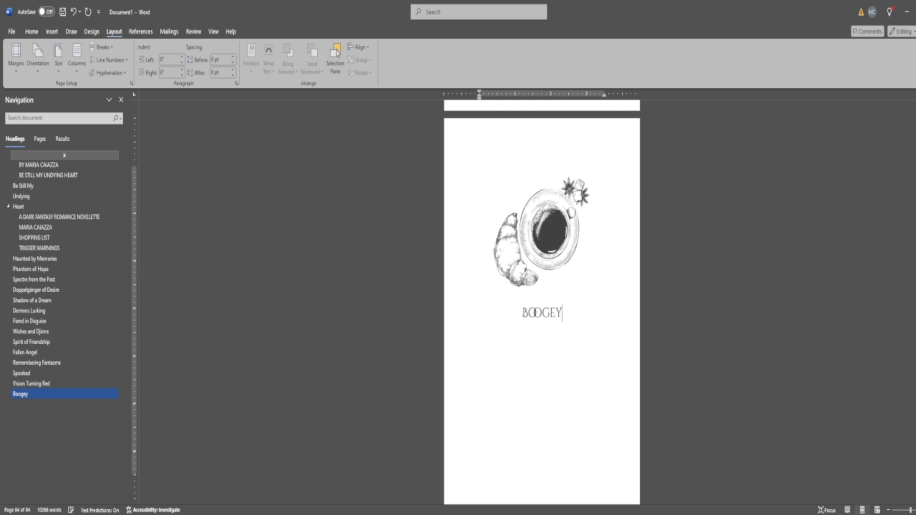
pyautogui.press('Return')
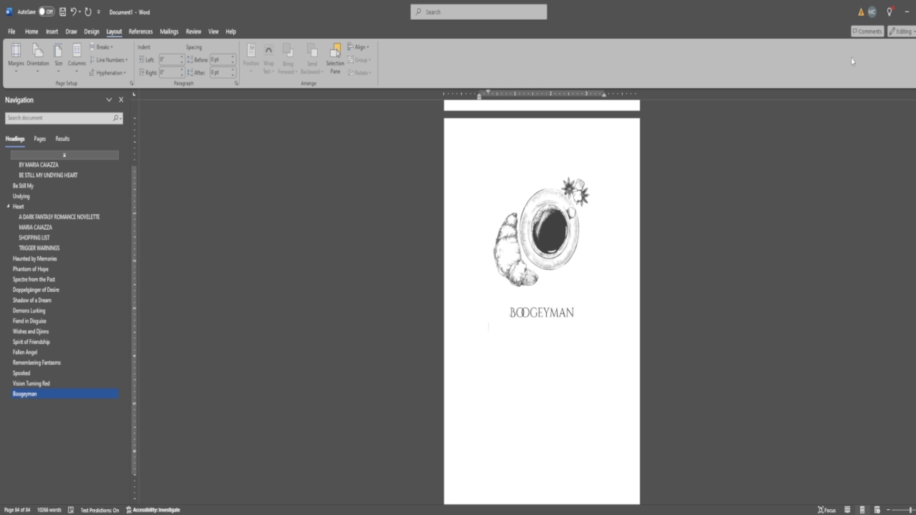
# Step: Add the opening paragraph containing "STAYED AT THE BAKERY ALL DAY" below the Boogeyman heading in the No Spacing style
pyautogui.click(32, 31)
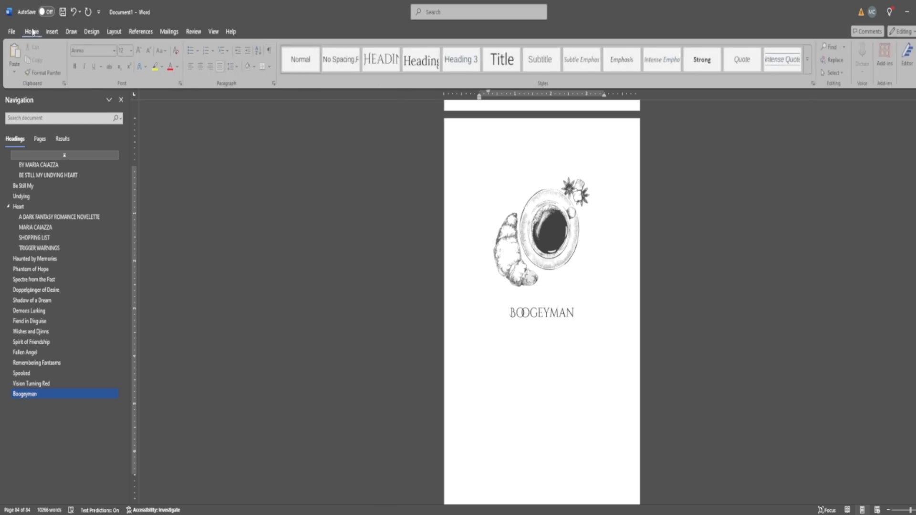
pyautogui.click(345, 62)
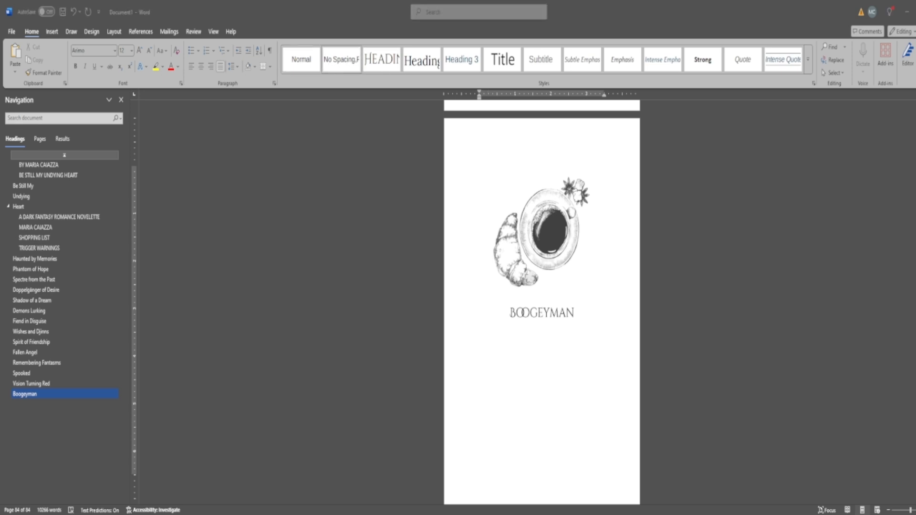
pyautogui.click(551, 336)
pyautogui.write("DALTON STAYED AT THE BAKERY ALL DAY. He tried to remain unassuming, but he couldn't help but to scan the room every five minutes. Even though he doubted Cody would make an appearance, his muscles coiled tight, ready to pounce at the tiniest provocation. Men who used their strength and power to harm those weaker than them for no other reason than their own gratification were the vilest creatures on this planet, vampires like him included. He hated himself for letting this happen, but now that he knew the truth, he planned on arranging a meeting between Tessa's husband and the gods.")
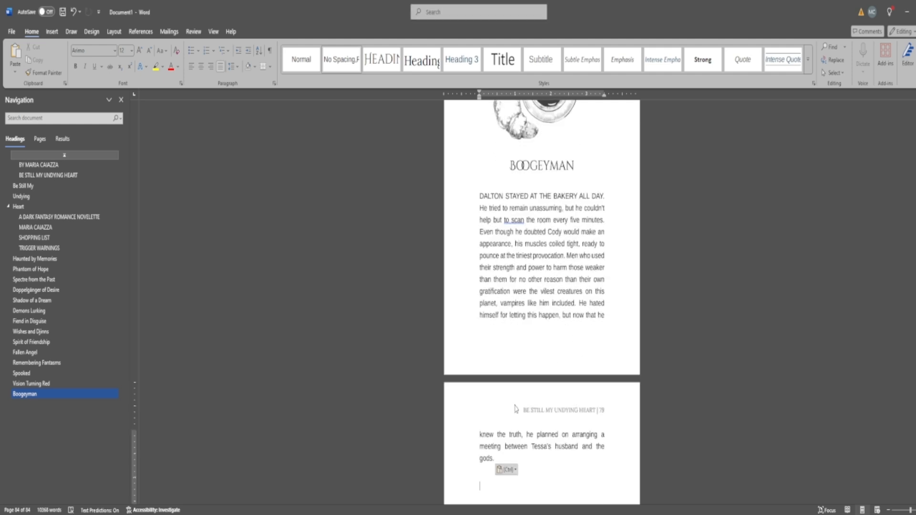
# Step: Paste the remaining Boogeyman chapter text after its opening paragraph in the Normal style
pyautogui.click(310, 61)
pyautogui.hotkey('ctrl', 'z')
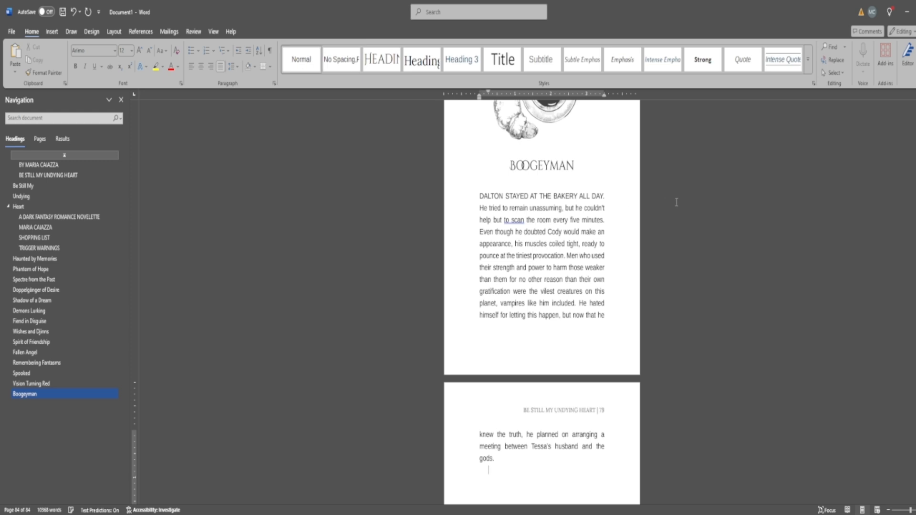
pyautogui.hotkey('alt', 'Tab')
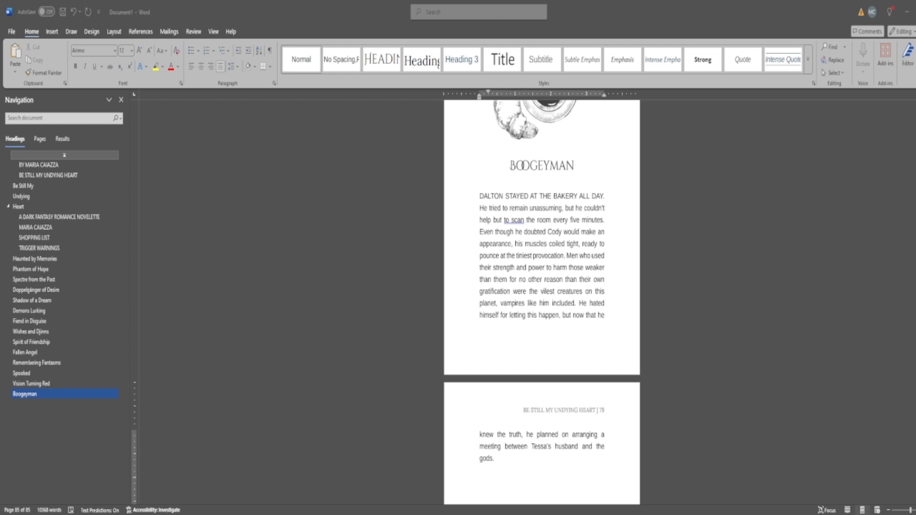
pyautogui.scroll(-2, 497, 436)
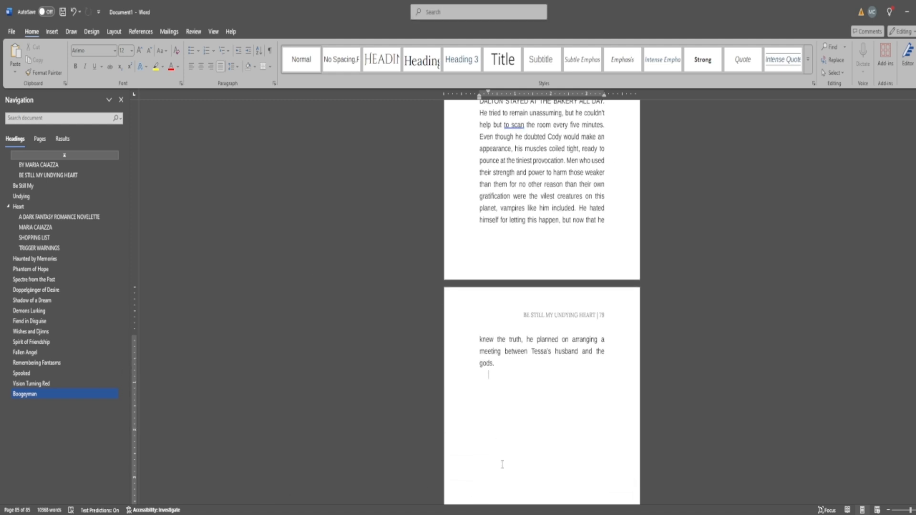
pyautogui.hotkey('ctrl', 'v')
pyautogui.scroll(-2, 748, 328)
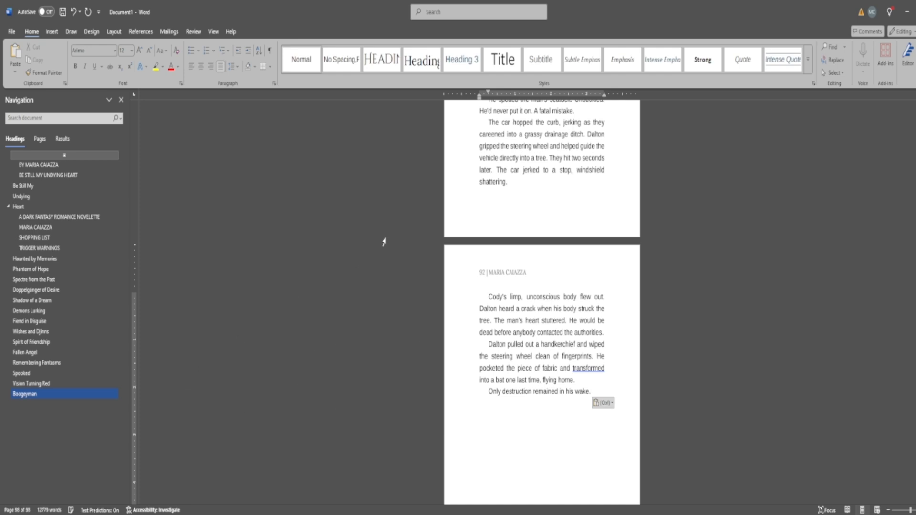
# Step: Italicize the phrase "it was a dark and stormy night?" in the Boogeyman chapter's body text
pyautogui.scroll(3, 518, 342)
pyautogui.scroll(4, 519, 343)
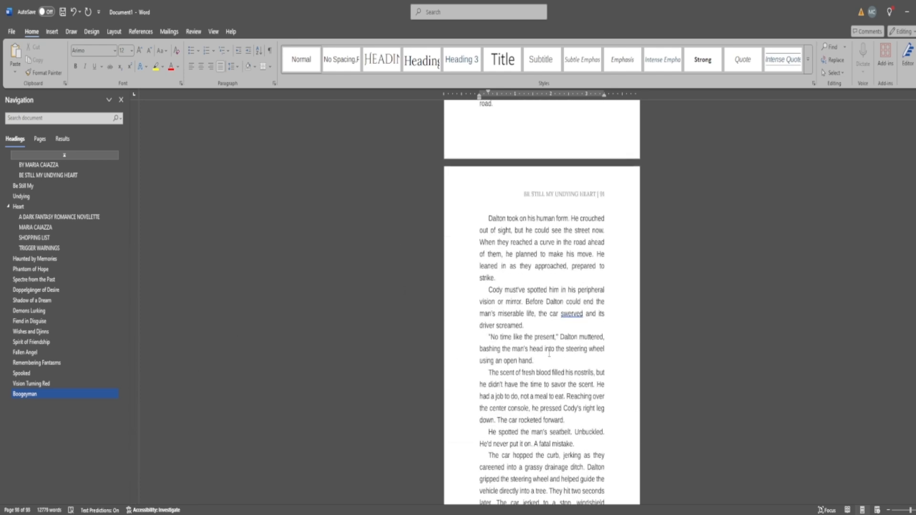
pyautogui.scroll(12, 581, 334)
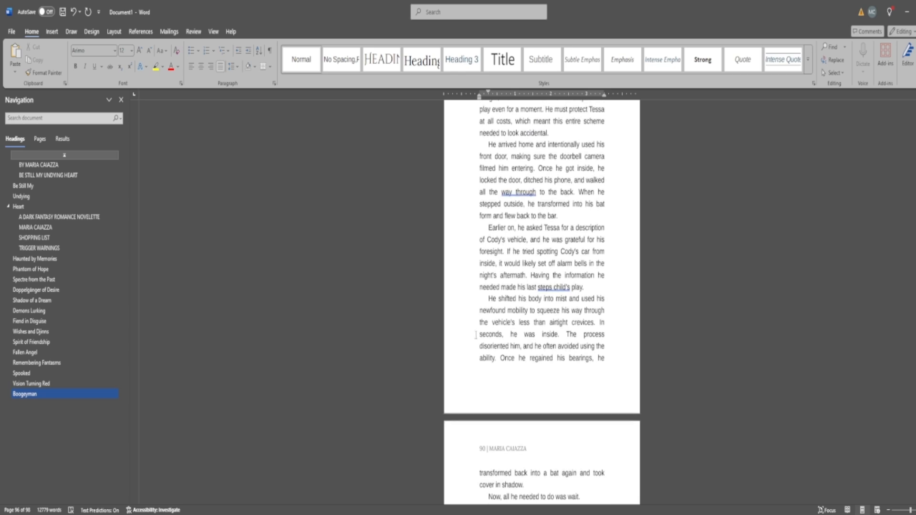
pyautogui.scroll(3, 548, 306)
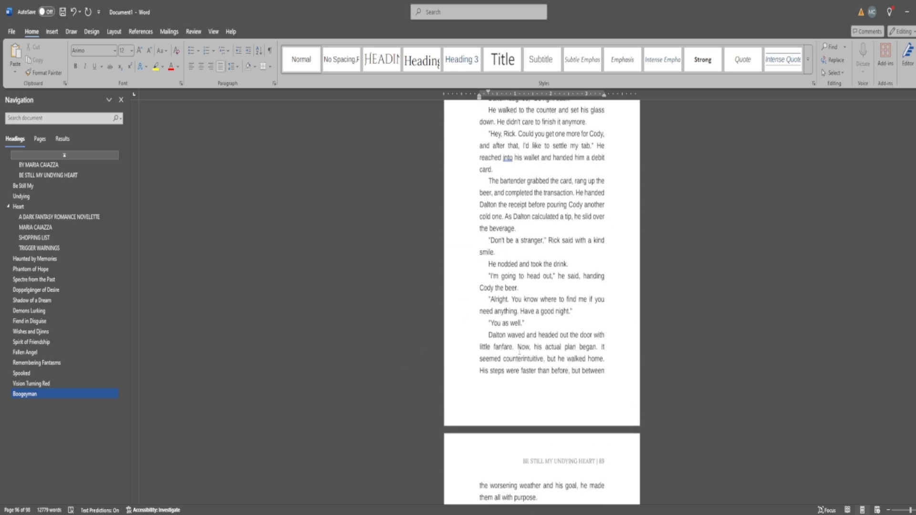
pyautogui.scroll(4, 544, 404)
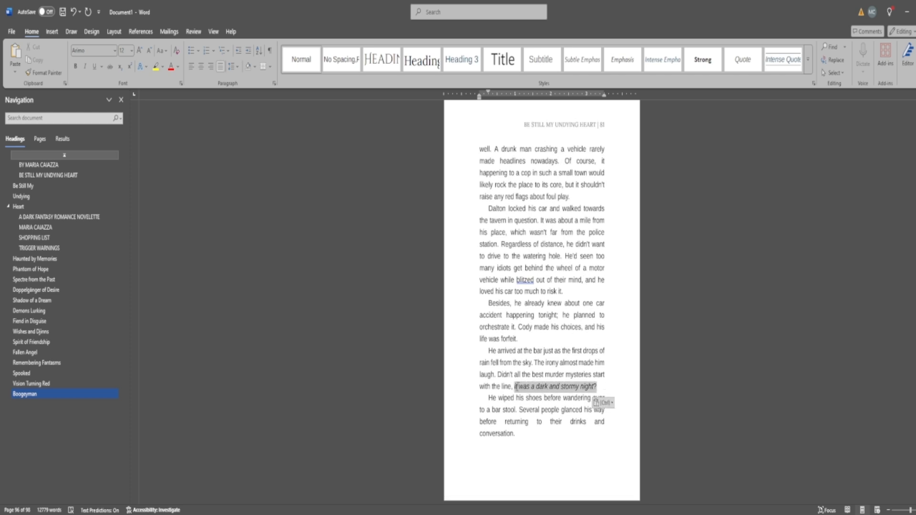
# Step: Copy the ornament and heading from the Boogeyman chapter opening, and return to the end of the chapter
pyautogui.scroll(6, 529, 387)
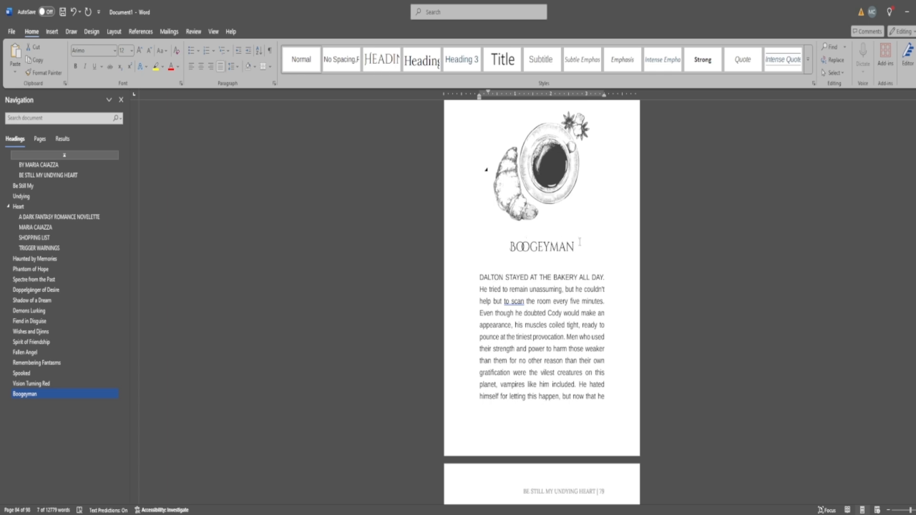
pyautogui.doubleClick(542, 246)
pyautogui.scroll(-10, 425, 434)
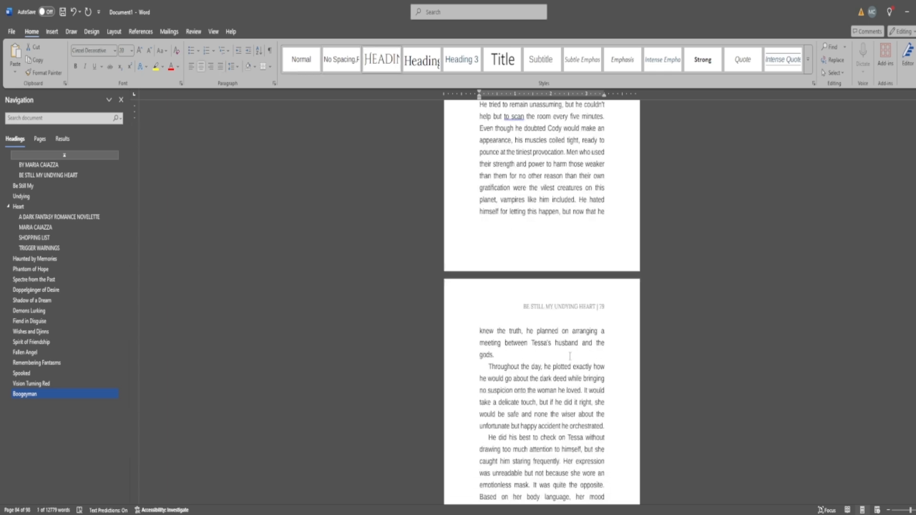
pyautogui.scroll(-20, 426, 435)
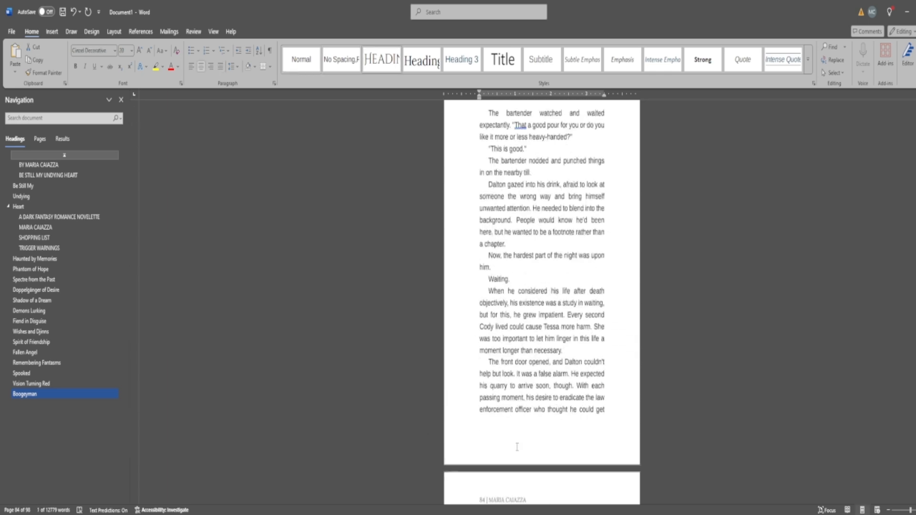
pyautogui.scroll(-20, 520, 447)
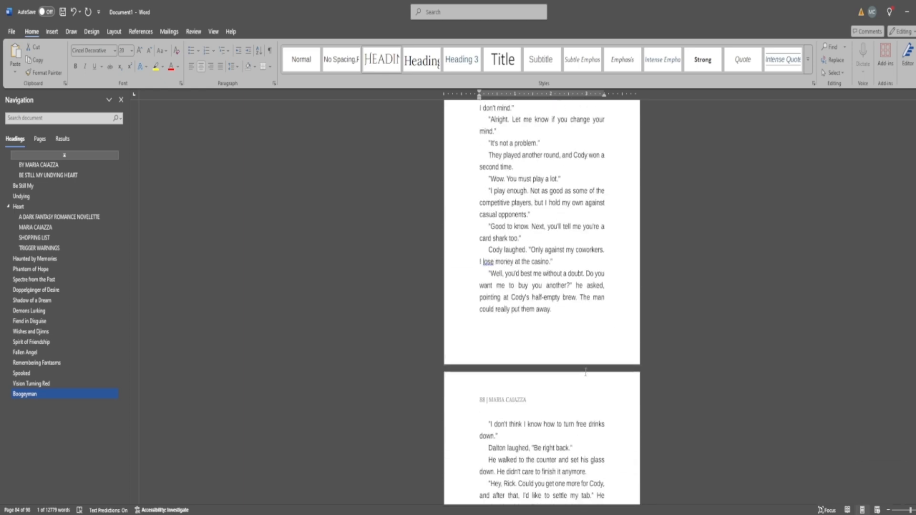
pyautogui.scroll(-20, 585, 375)
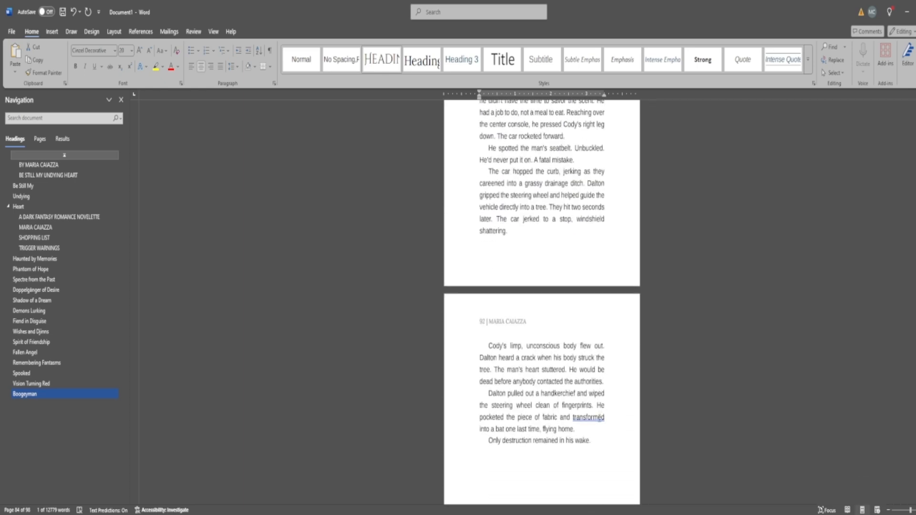
# Step: Insert a next-page section break after the Boogeyman chapter's last line, "Only destruction remained in his wake."
pyautogui.click(596, 237)
pyautogui.click(113, 32)
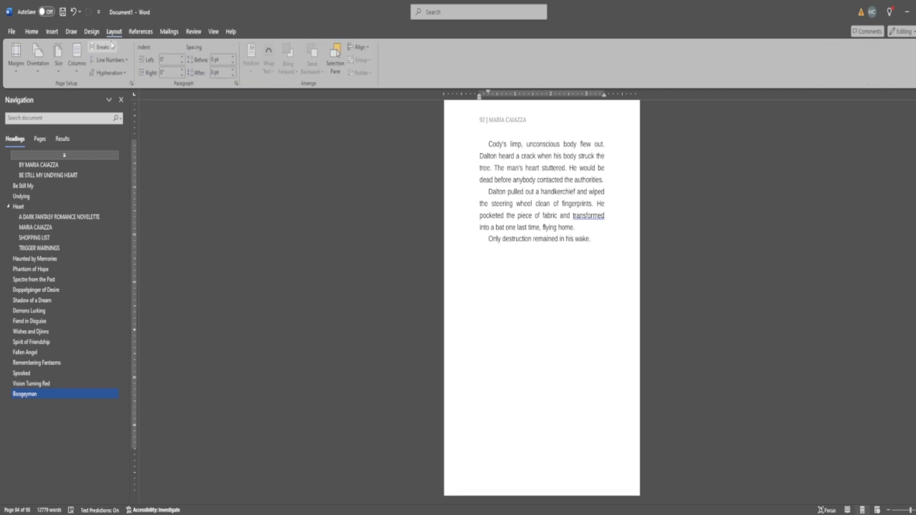
pyautogui.click(100, 47)
pyautogui.click(132, 199)
# Step: Paste the copied ornament and Boogeyman heading onto the new blank last page
pyautogui.scroll(-3, 594, 309)
pyautogui.hotkey('ctrl', 'v')
pyautogui.scroll(-3, 609, 333)
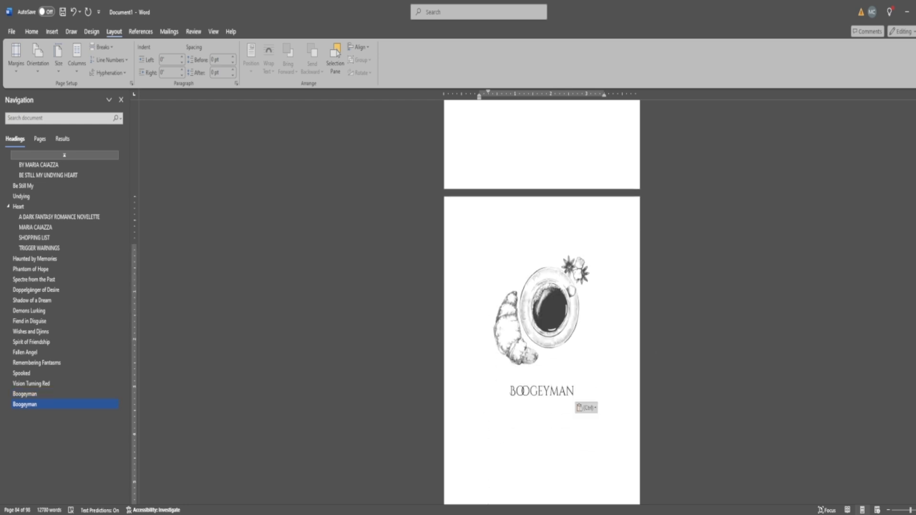
# Step: Replace the duplicated Boogeyman heading on the last page with "Vampiric Love"
pyautogui.moveTo(576, 390); pyautogui.dragTo(510, 391)
pyautogui.write('VA')
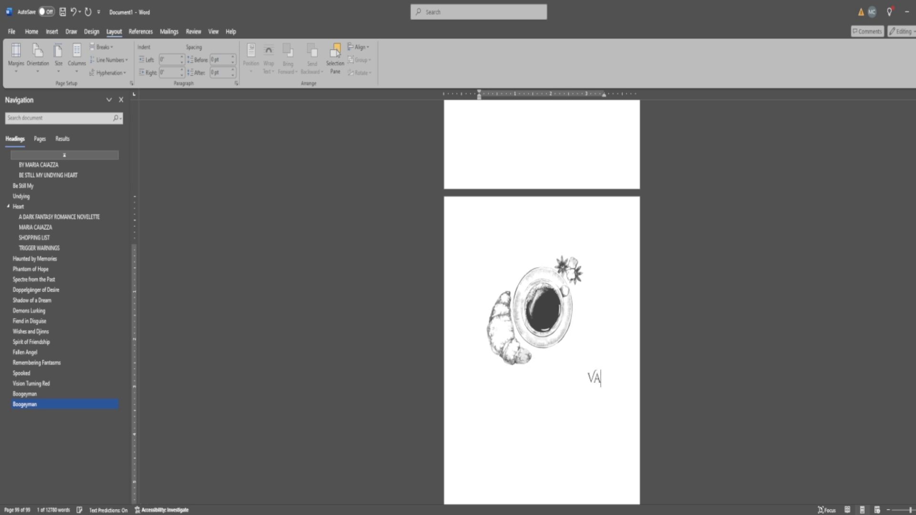
pyautogui.write('MPiric Love')
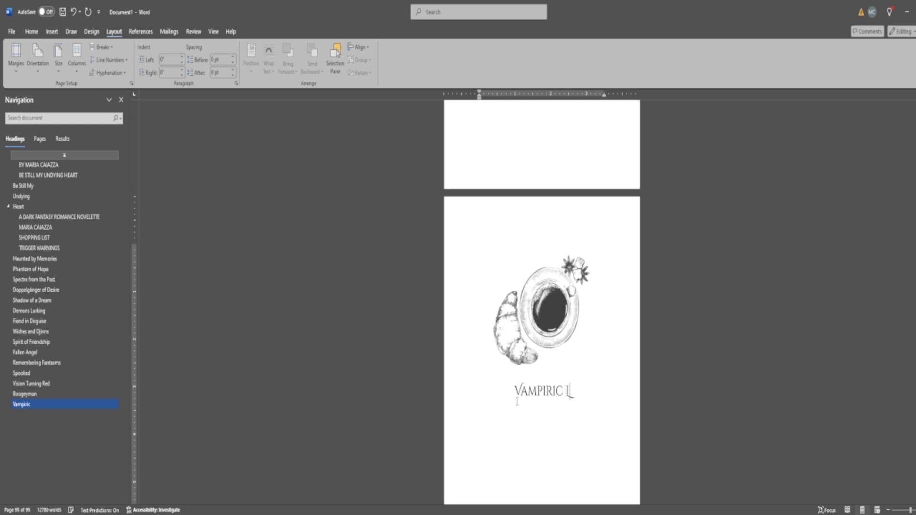
# Step: Start a No Spacing-style line below the "Vampiric Love" heading and paste the chapter's opening paragraph
pyautogui.press('Return')
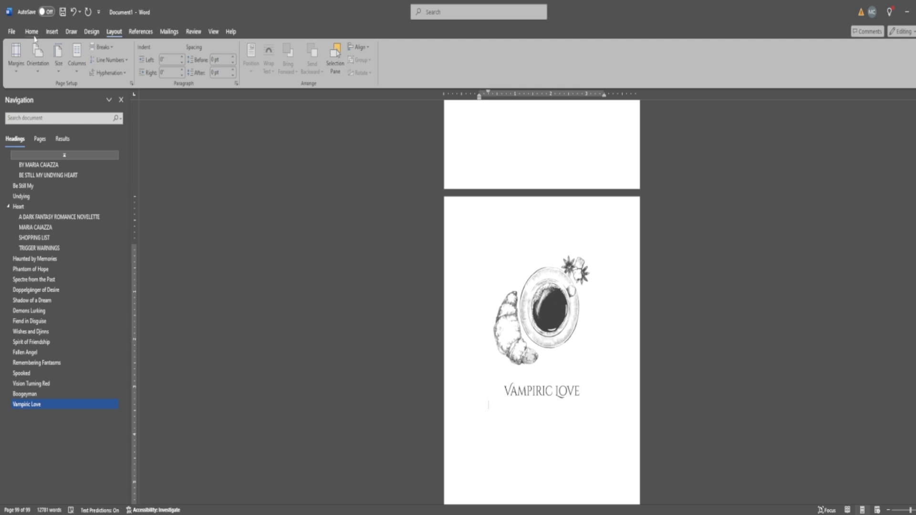
pyautogui.click(31, 32)
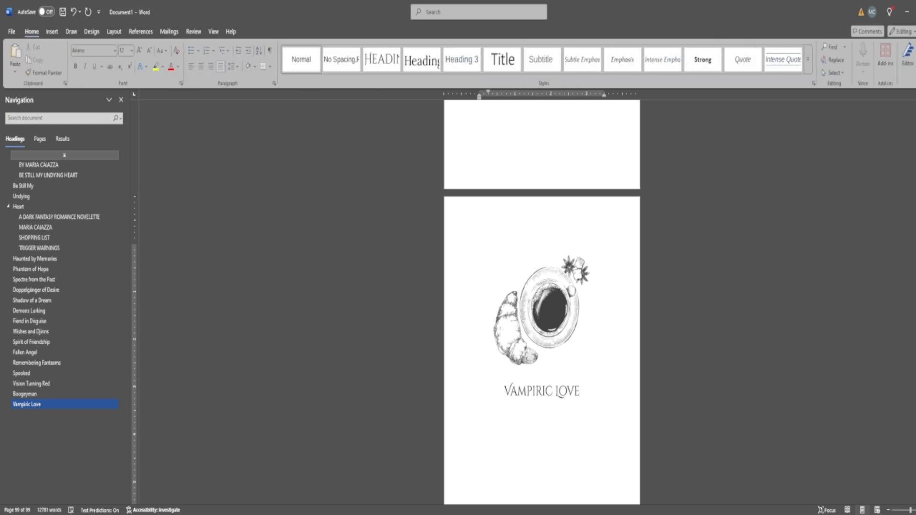
pyautogui.click(347, 62)
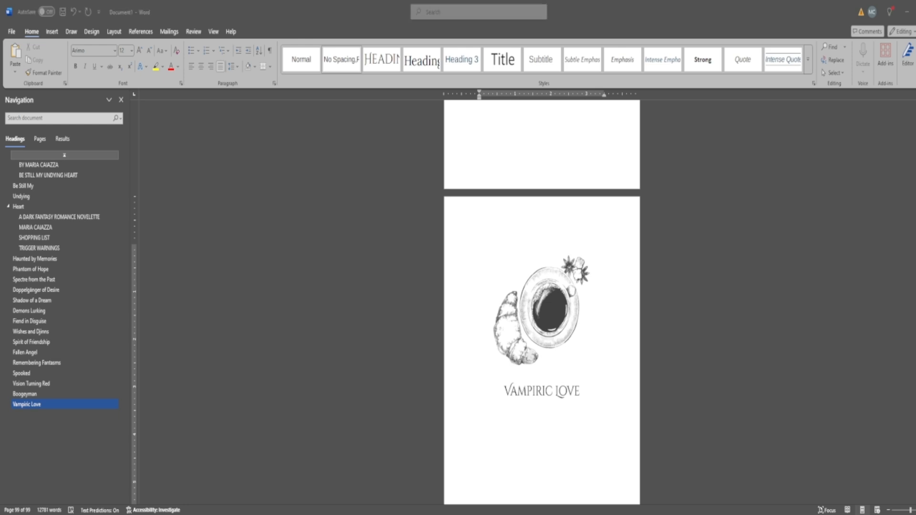
pyautogui.click(496, 420)
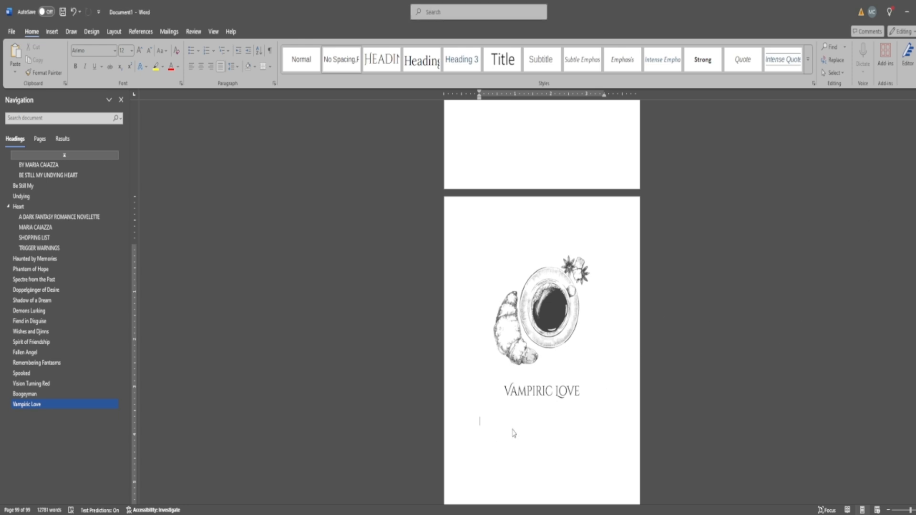
pyautogui.write('WHEN DALTON ARRIVED AT THE BAKERY AT his usual time the next morning, he was surprised to find the lights off. His eyebrows drew together. The storefront never looked so abandoned when he arrived. He stepped back and pulled his phone out to check the time.')
pyautogui.hotkey('ctrl', 'z')
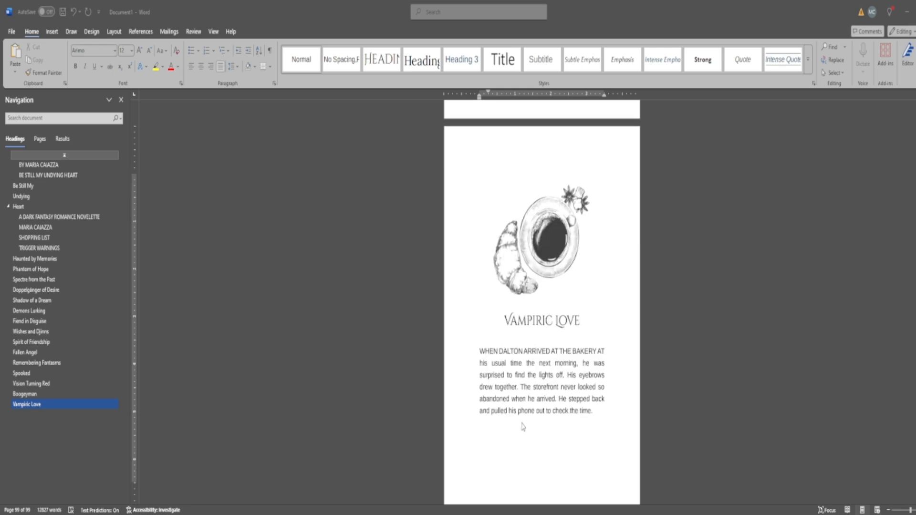
# Step: Paste the rest of the Vampiric Love chapter's body text below its opening paragraph
pyautogui.click(524, 424)
pyautogui.hotkey('ctrl', 'v')
pyautogui.scroll(-2, 549, 336)
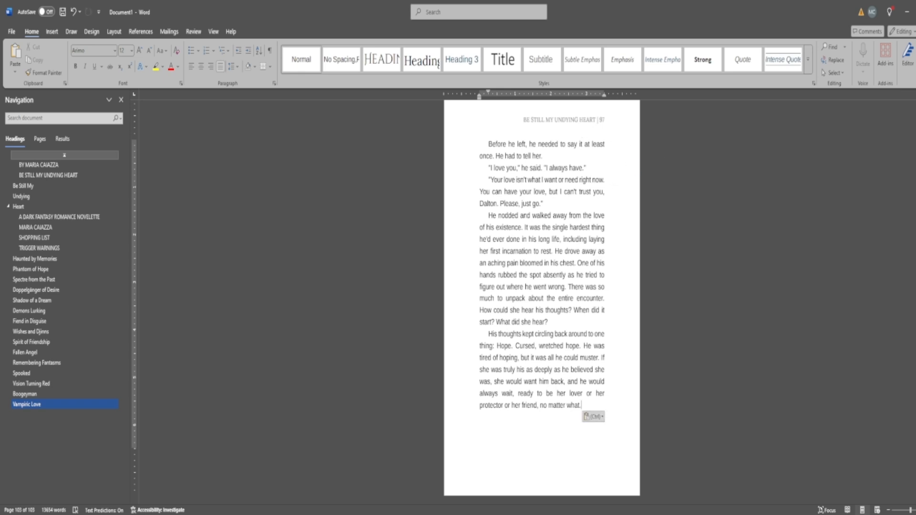
# Step: Insert two next-page section breaks after the Vampiric Love chapter's last line, ending "no matter what."
pyautogui.click(114, 32)
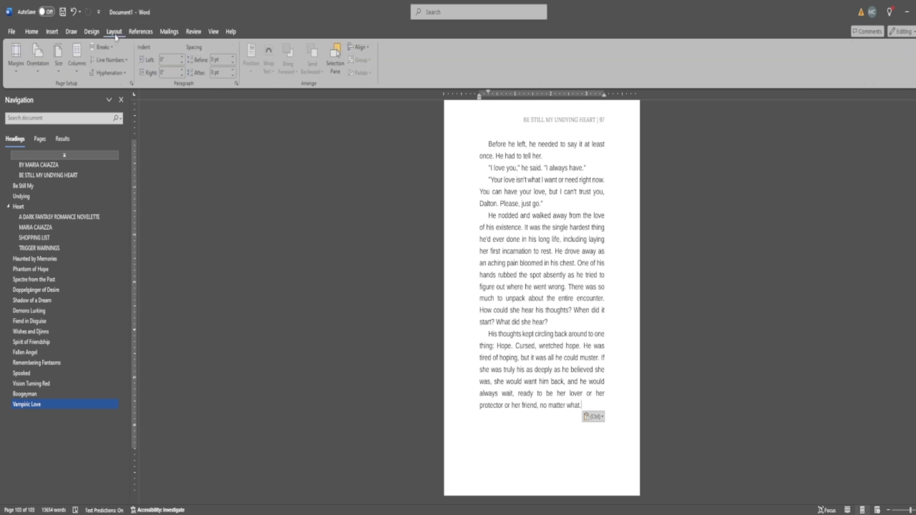
pyautogui.click(102, 47)
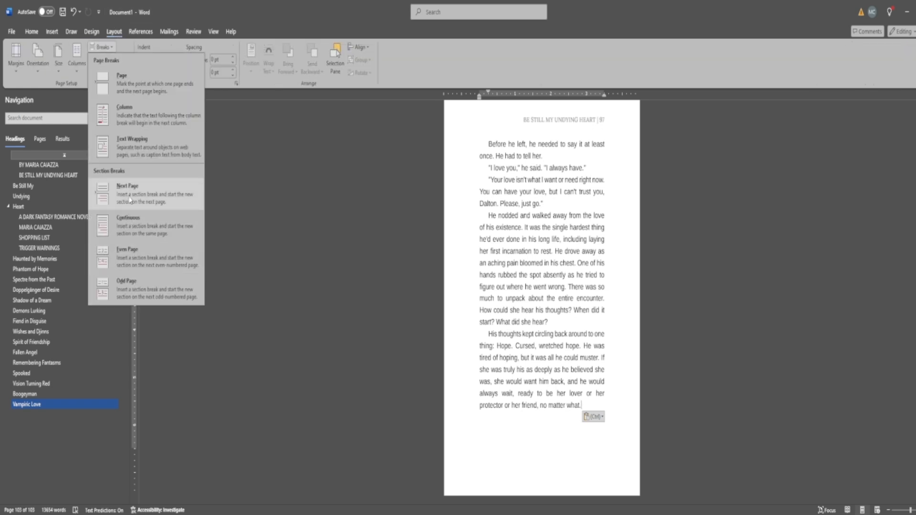
pyautogui.click(132, 194)
pyautogui.click(110, 47)
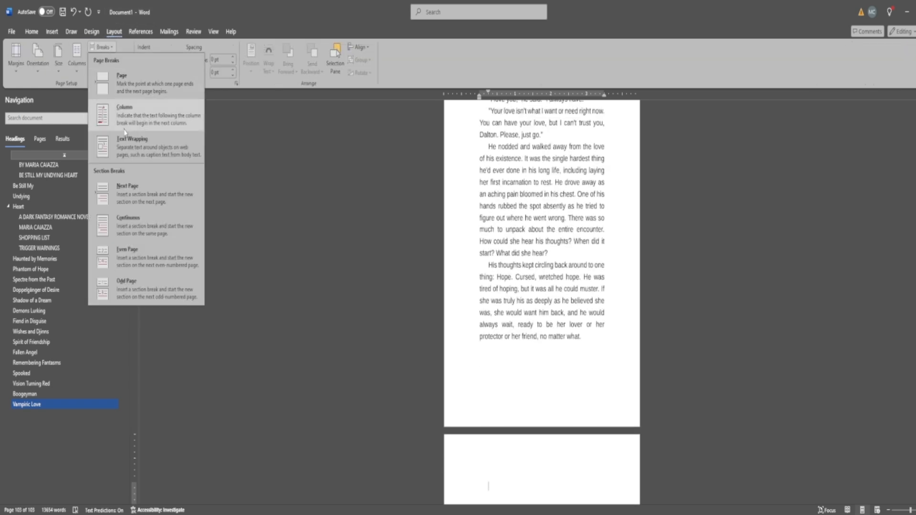
pyautogui.click(143, 193)
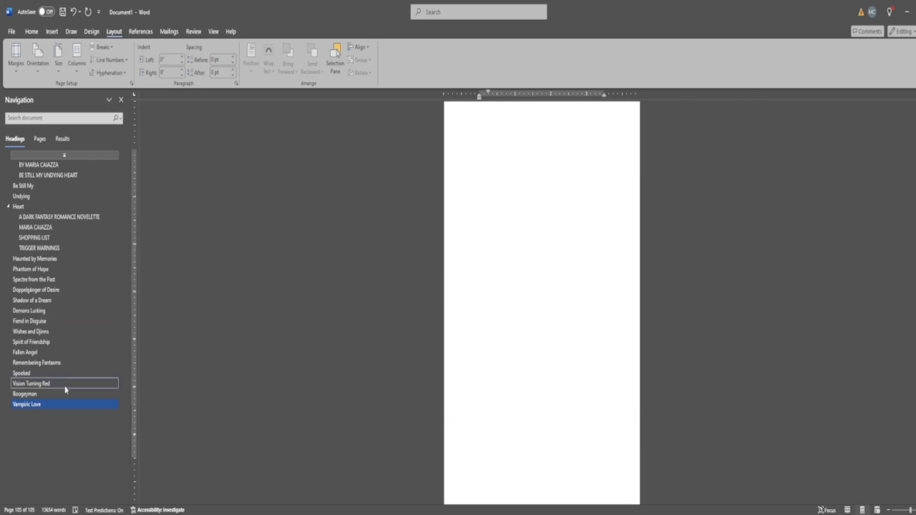
# Step: Add the heading "Acknowledgements" in the Heading 1 style on the new last page
pyautogui.click(31, 36)
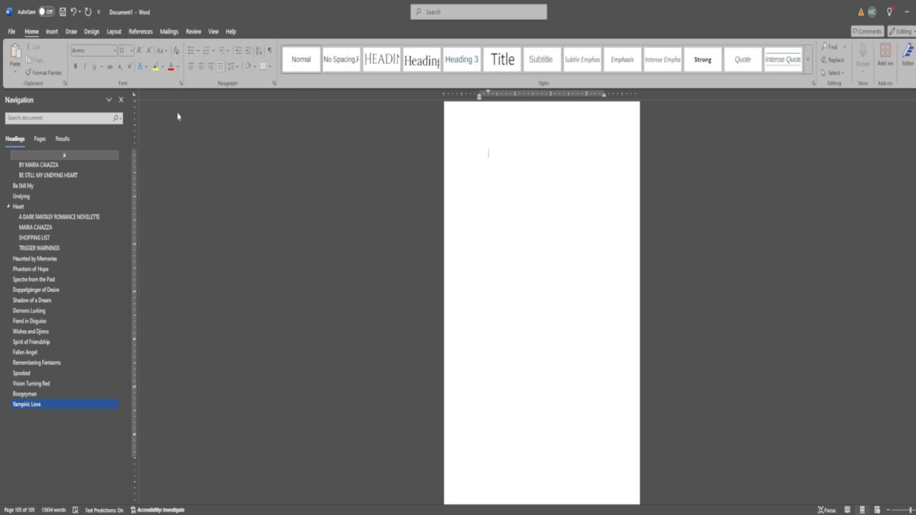
pyautogui.click(380, 61)
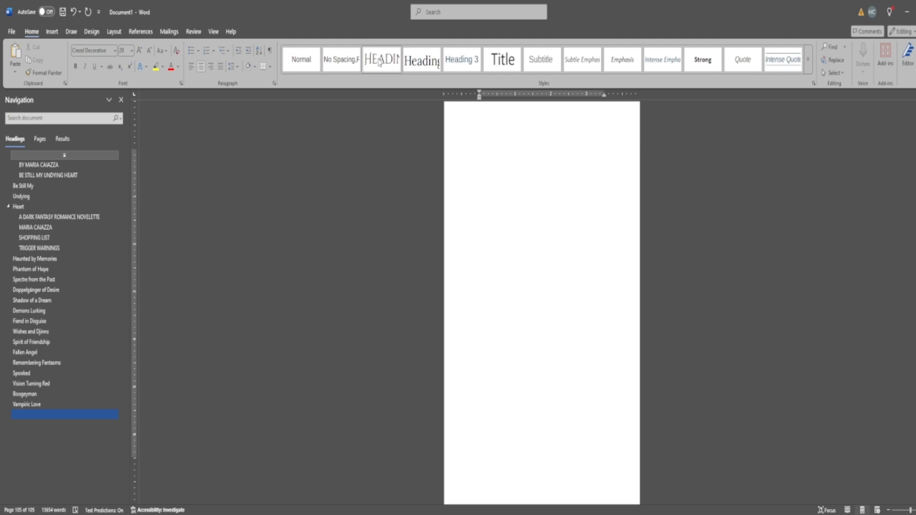
pyautogui.write('Acknowledgeme')
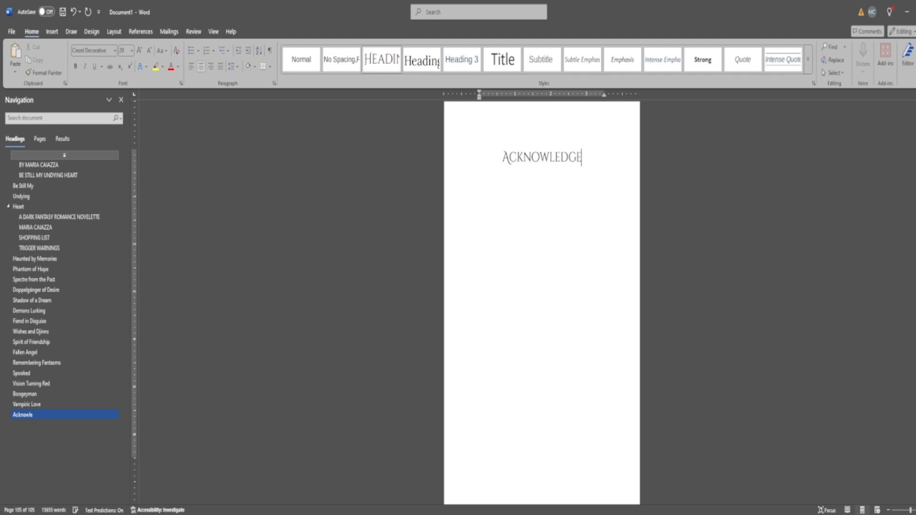
pyautogui.write('nts')
pyautogui.press('Return')
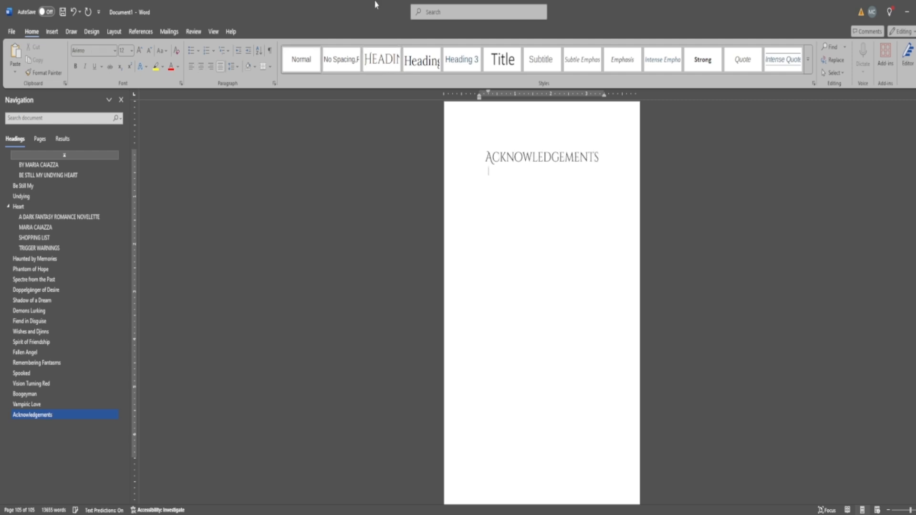
# Step: Paste the opening acknowledgements paragraph, starting "The last couple of years", below the heading in the No Spacing style
pyautogui.click(342, 61)
pyautogui.hotkey('alt', 'Tab')
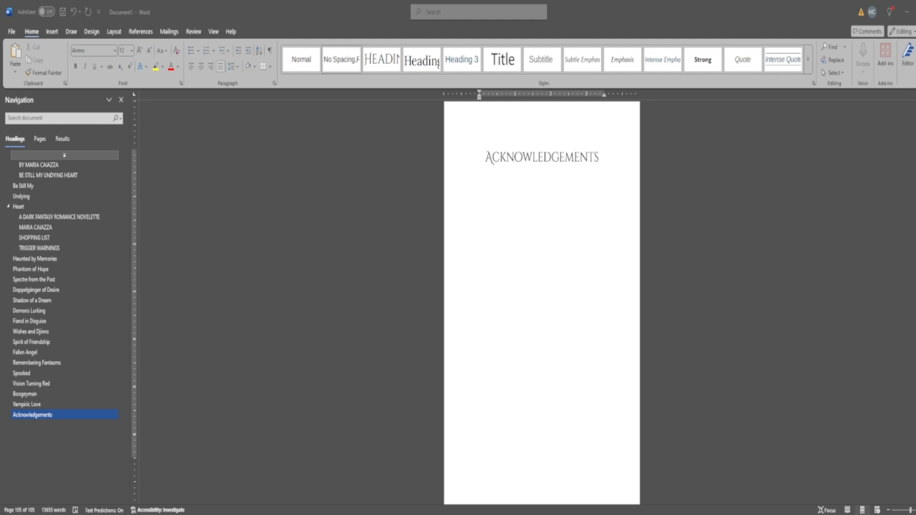
pyautogui.click(534, 203)
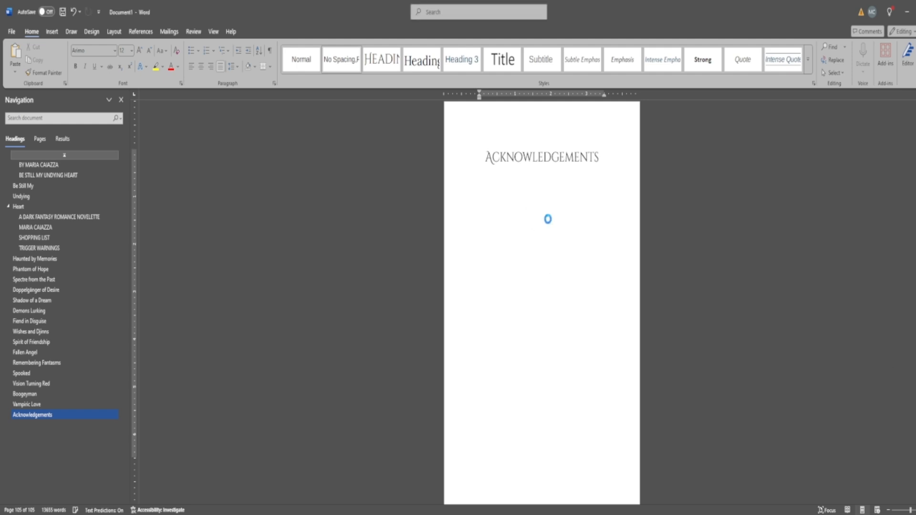
pyautogui.write('The last couple of years, and this book especially, have taken me on a weird journey. From hopping between one pen name then another to moving to an entirely different state, I have so many reasons and people to be thankful for.')
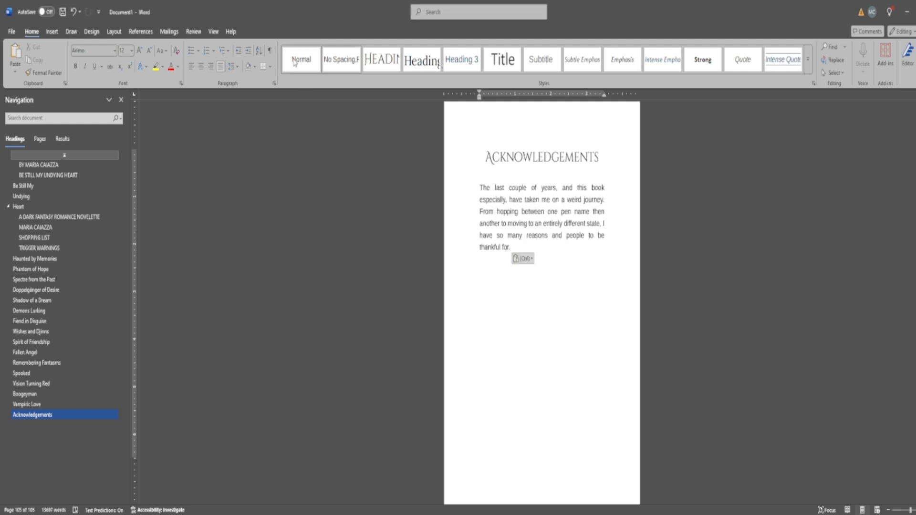
# Step: Paste the remaining acknowledgements text below the opening paragraph in the Normal style, ending at "you purchased from."
pyautogui.click(316, 72)
pyautogui.hotkey('alt', 'Tab')
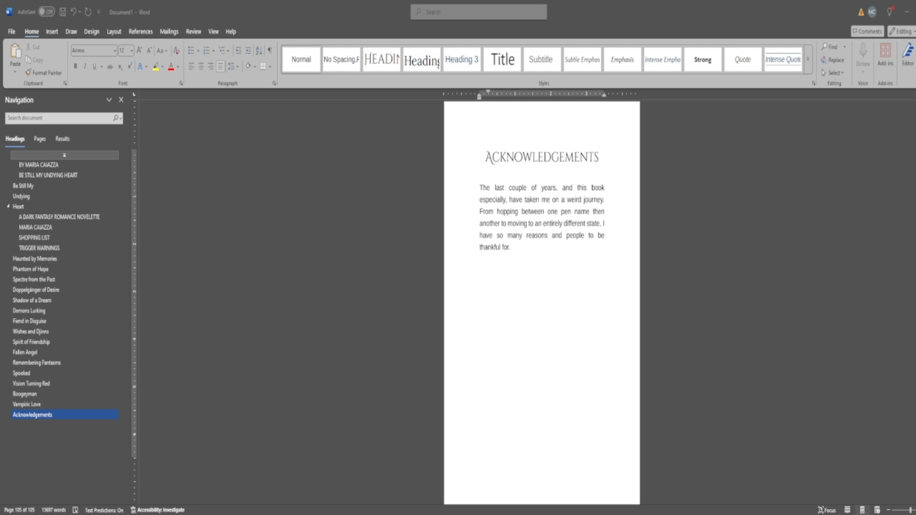
pyautogui.click(489, 267)
pyautogui.hotkey('ctrl', 'v')
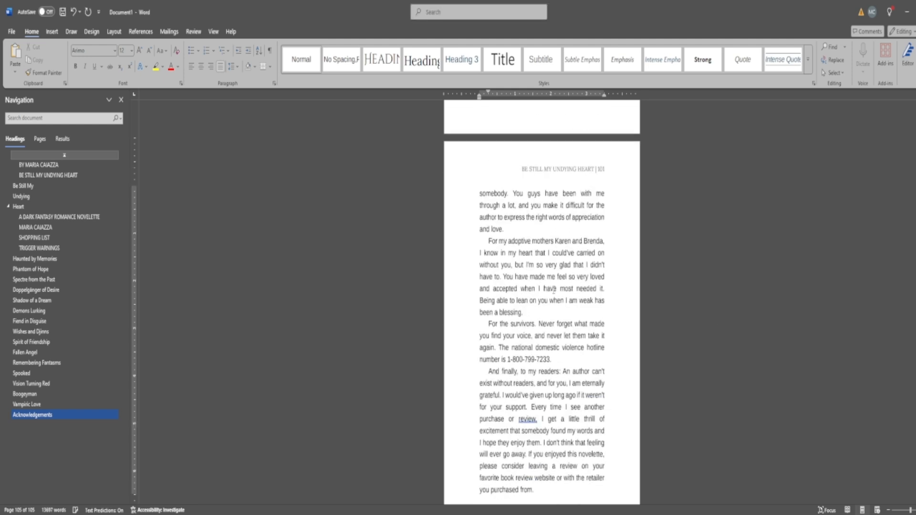
pyautogui.scroll(-4, 683, 258)
pyautogui.press('Delete')
pyautogui.scroll(5, 662, 276)
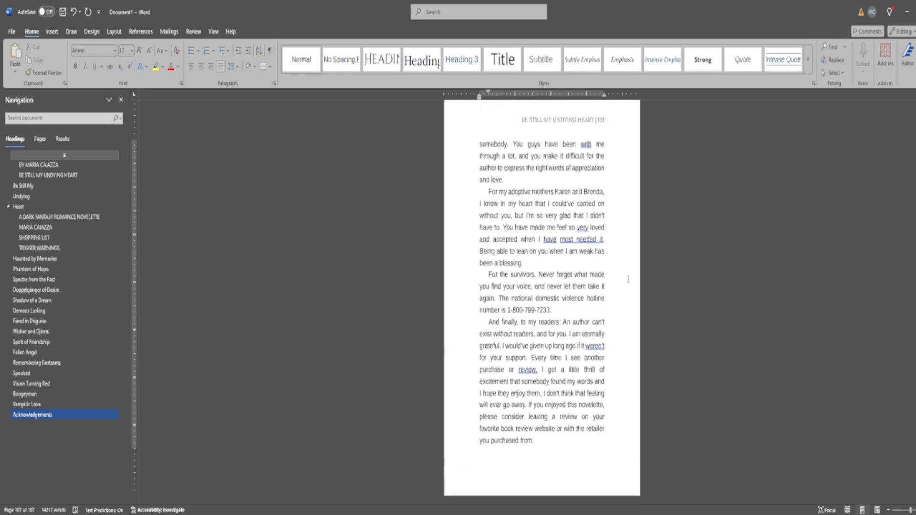
pyautogui.scroll(2, 561, 315)
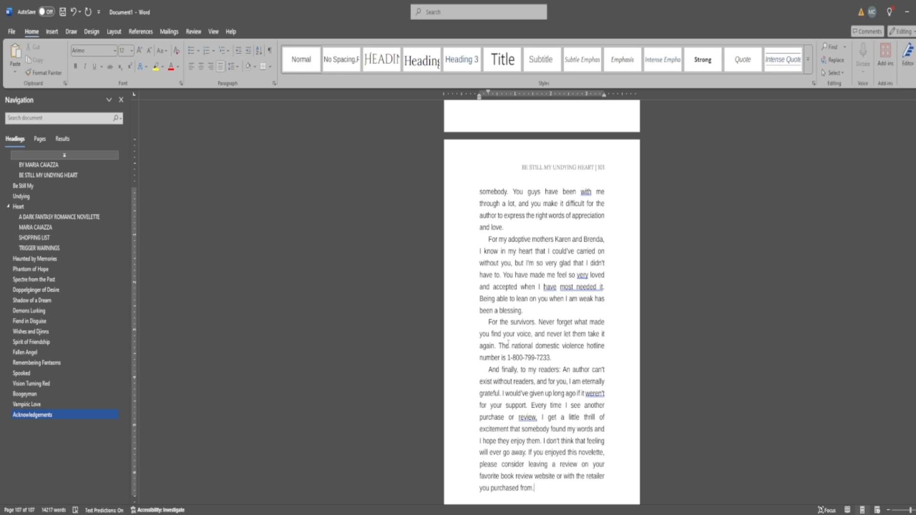
pyautogui.scroll(-1, 500, 391)
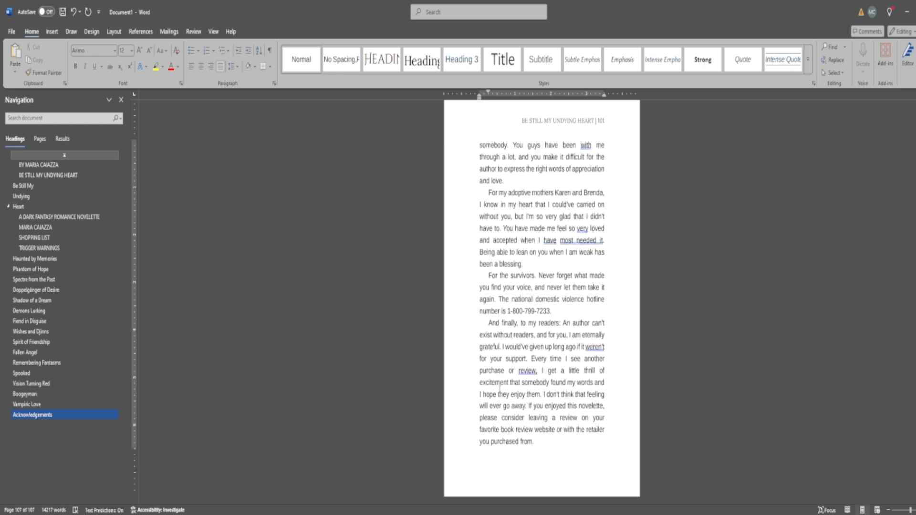
# Step: Insert two page breaks after the last line of the Acknowledgements
pyautogui.click(52, 32)
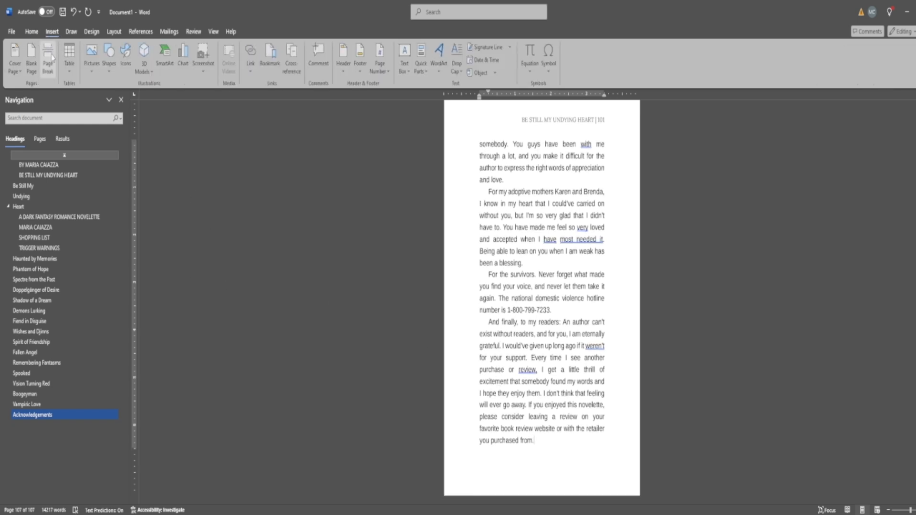
pyautogui.click(48, 58)
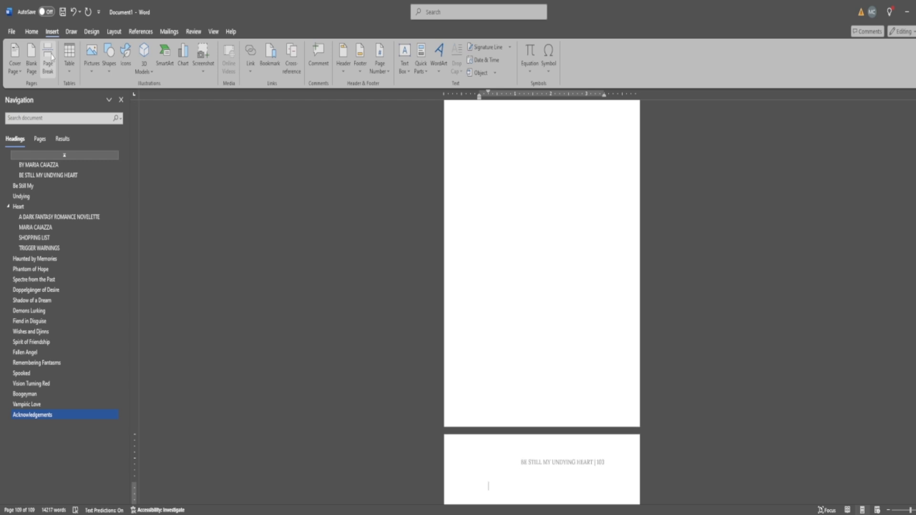
pyautogui.scroll(4, 590, 346)
pyautogui.scroll(5, 590, 346)
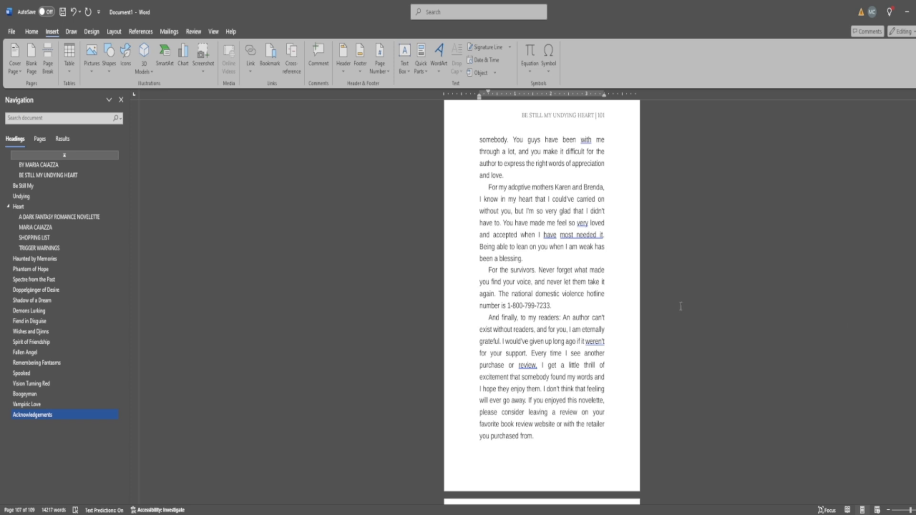
pyautogui.scroll(-5, 724, 352)
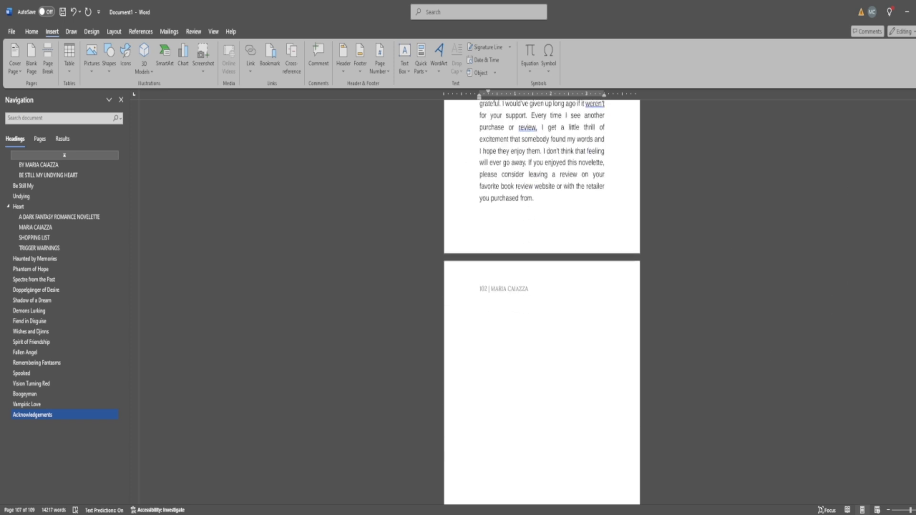
pyautogui.scroll(-8, 543, 286)
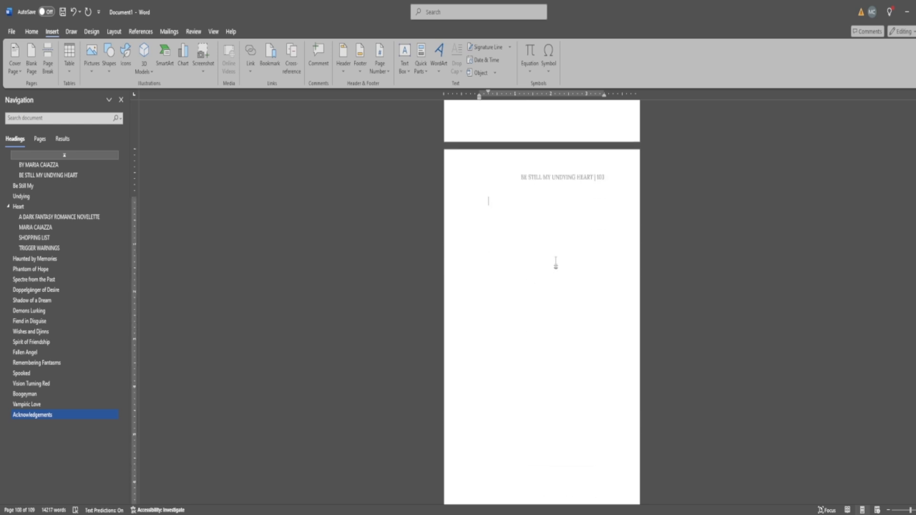
pyautogui.scroll(-1, 565, 220)
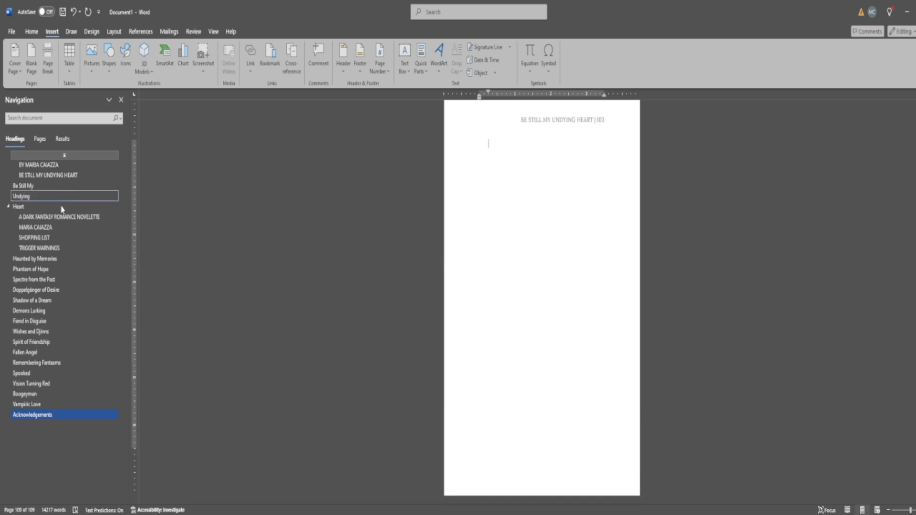
# Step: Copy the ornament and heading from the Vampiric Love chapter opening and paste them onto the blank last page
pyautogui.click(22, 406)
pyautogui.tripleClick(519, 206)
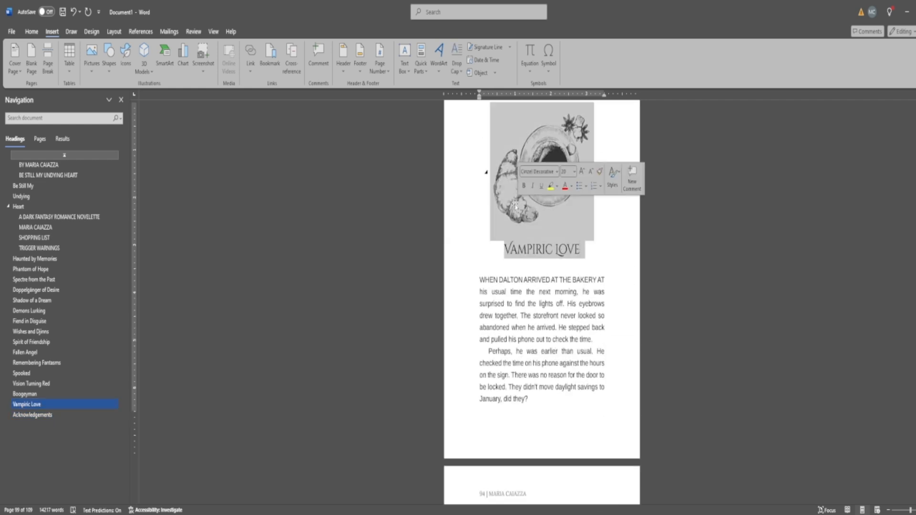
pyautogui.scroll(-20, 821, 448)
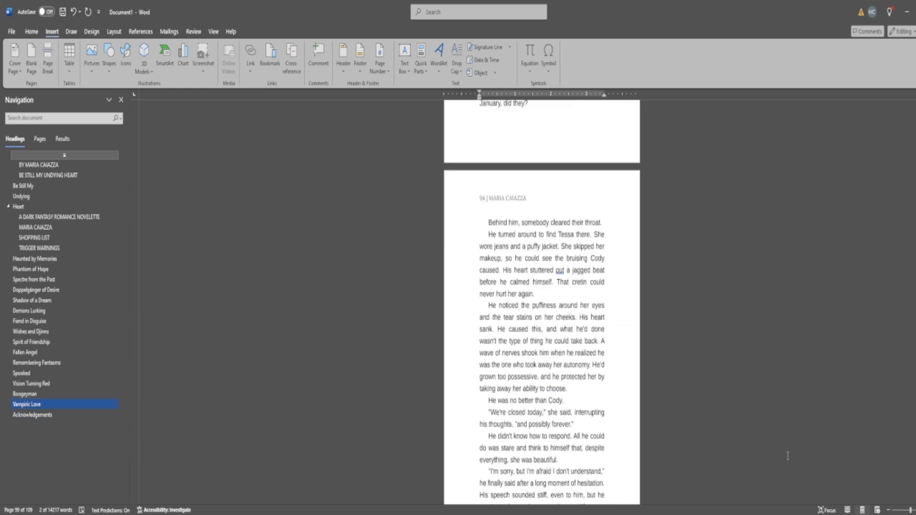
pyautogui.scroll(-10, 816, 474)
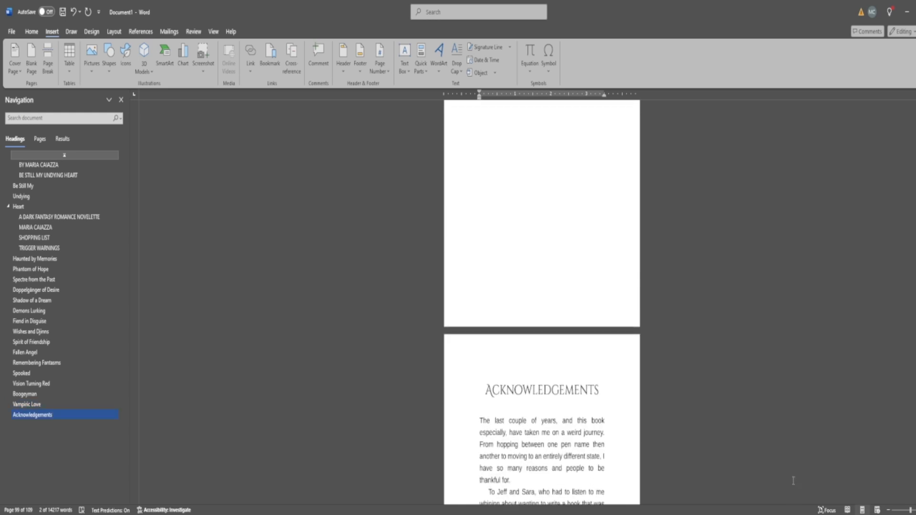
pyautogui.scroll(-15, 731, 428)
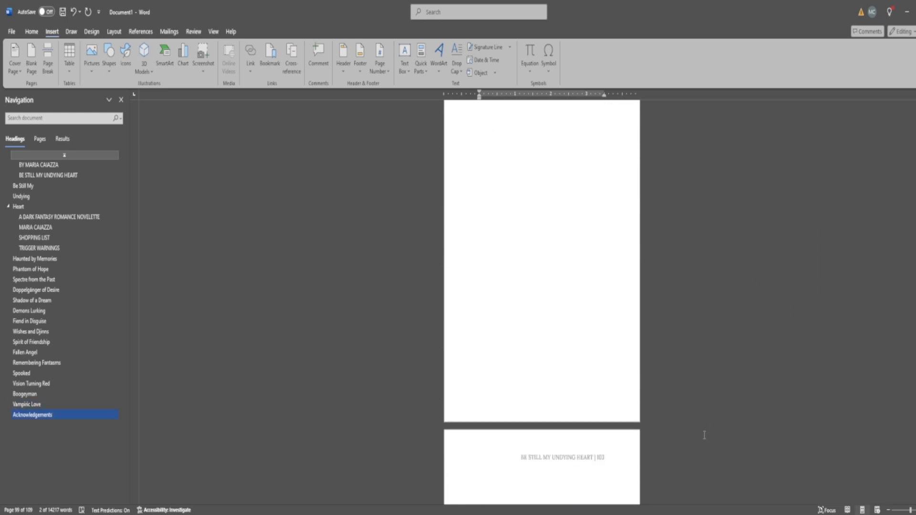
pyautogui.click(532, 176)
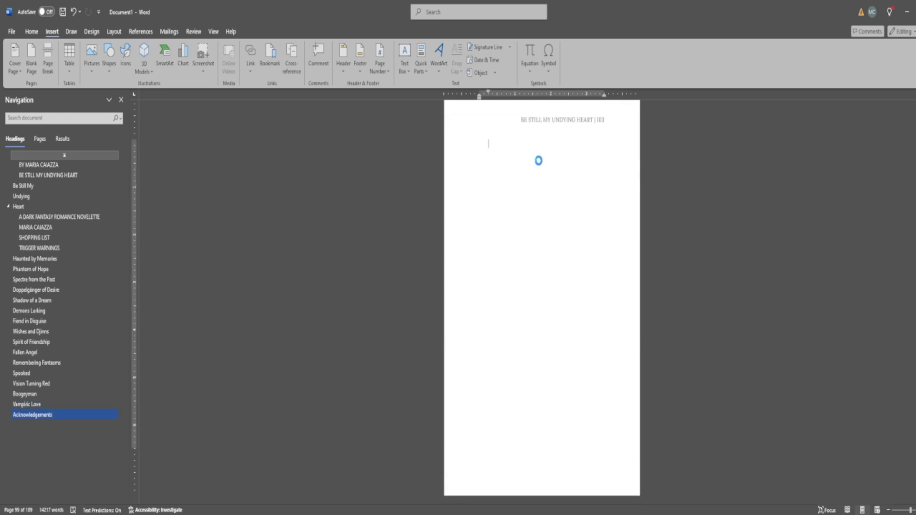
pyautogui.hotkey('ctrl', 'v')
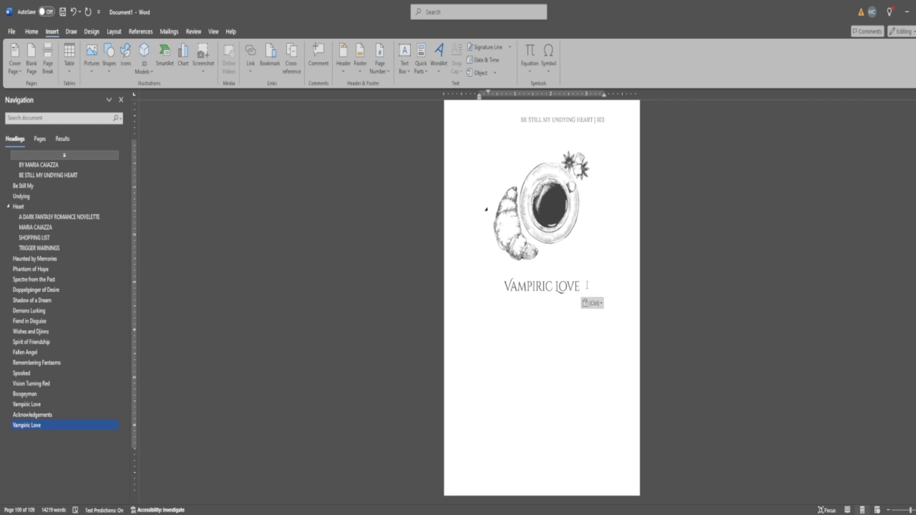
# Step: Retitle the pasted chapter heading on the last page as "Deleted Scene"
pyautogui.moveTo(591, 286); pyautogui.dragTo(505, 286)
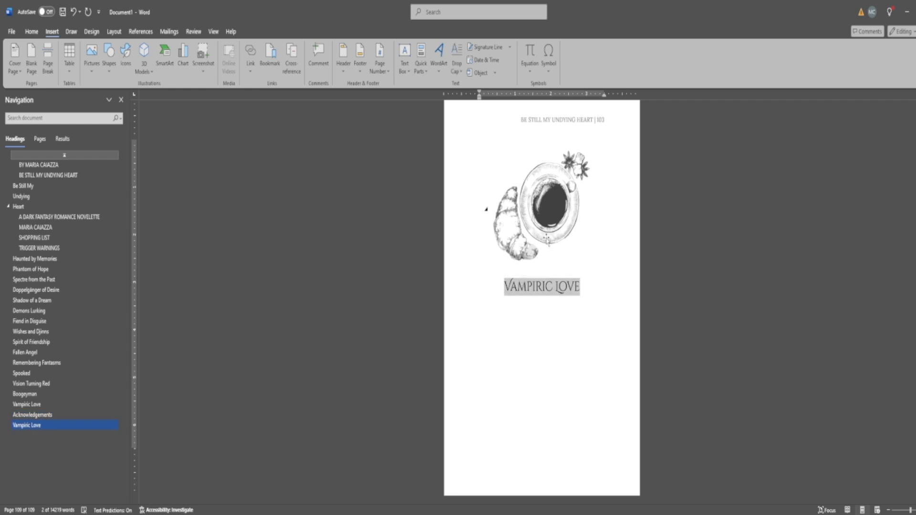
pyautogui.write('DELE')
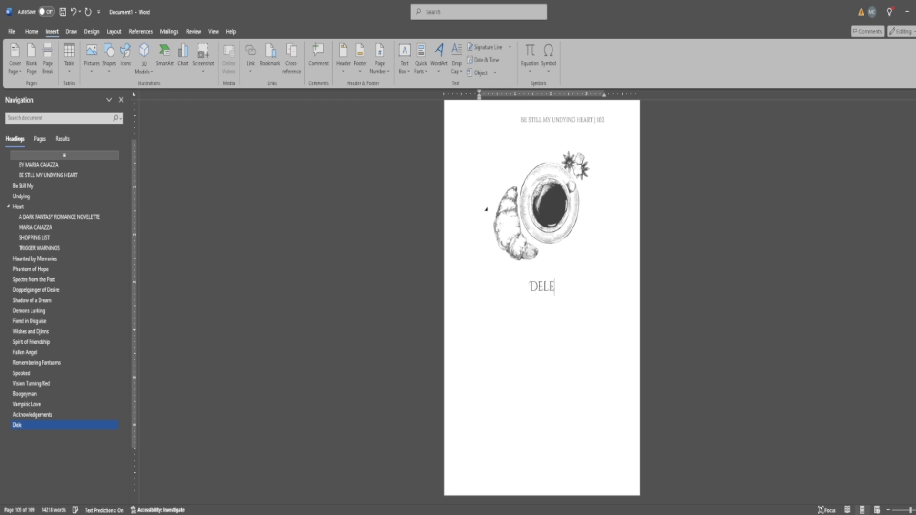
pyautogui.write('ted Scene')
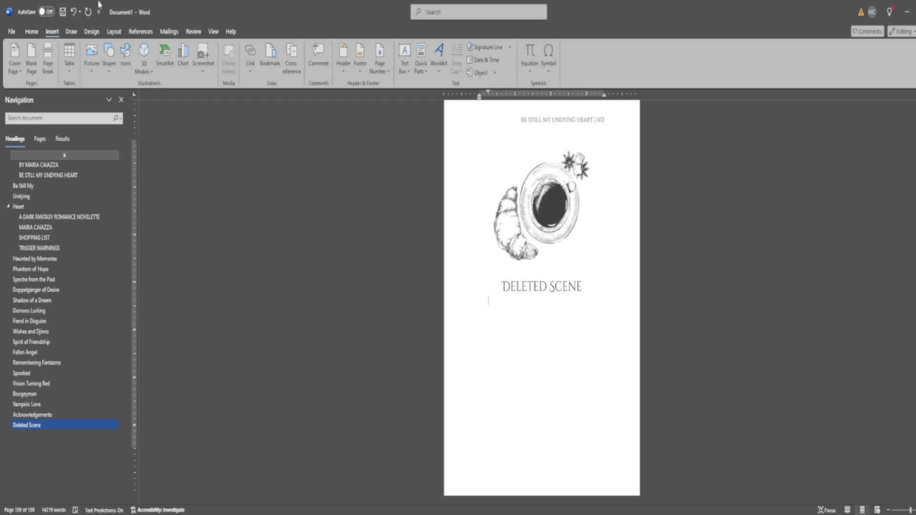
# Step: Paste the deleted scene's opening paragraph, starting "MOST MORNINGS, DALTON LEFT AFTER", below the heading in the No Spacing style
pyautogui.click(31, 31)
pyautogui.press('Return')
pyautogui.hotkey('alt', 'Tab')
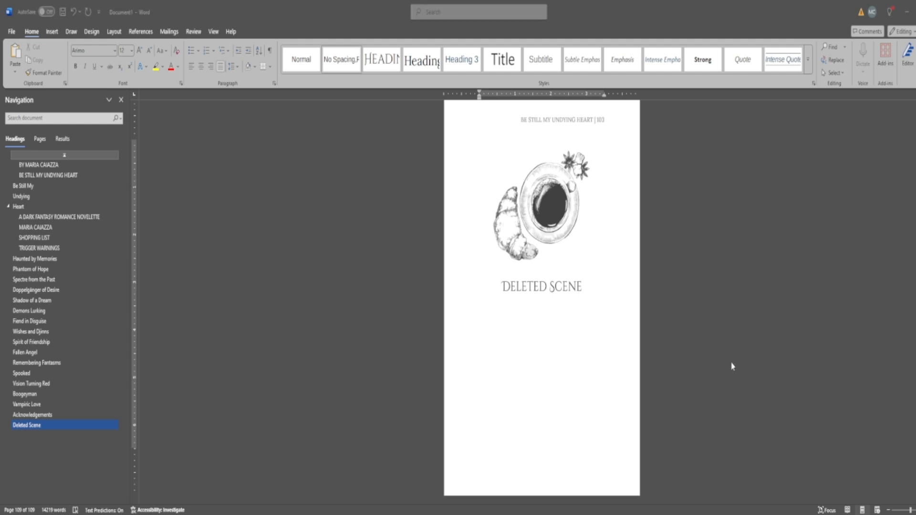
pyautogui.click(604, 326)
pyautogui.write('MOST MORNINGS, DALTON LEFT AFTER Brittany arrived for her shift, but the way she walked in the door on this particular day caused him to hesitate.')
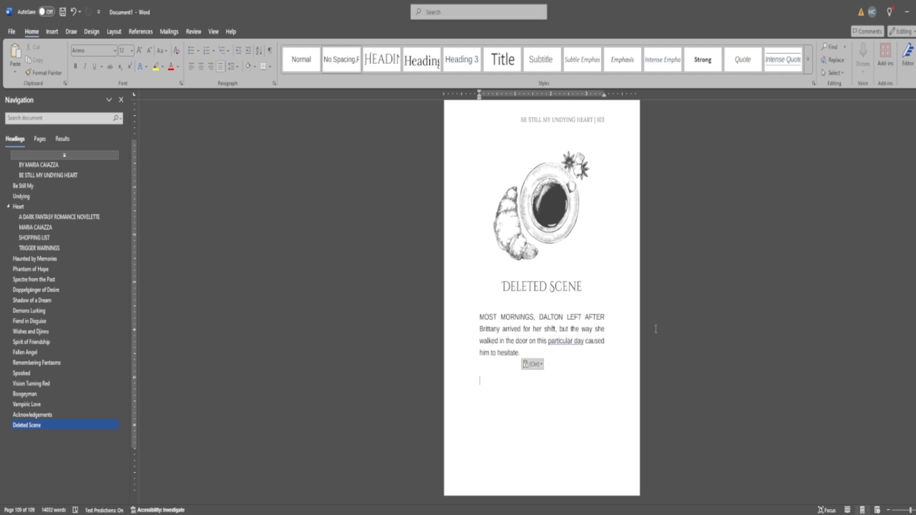
pyautogui.hotkey('ctrl', 'z')
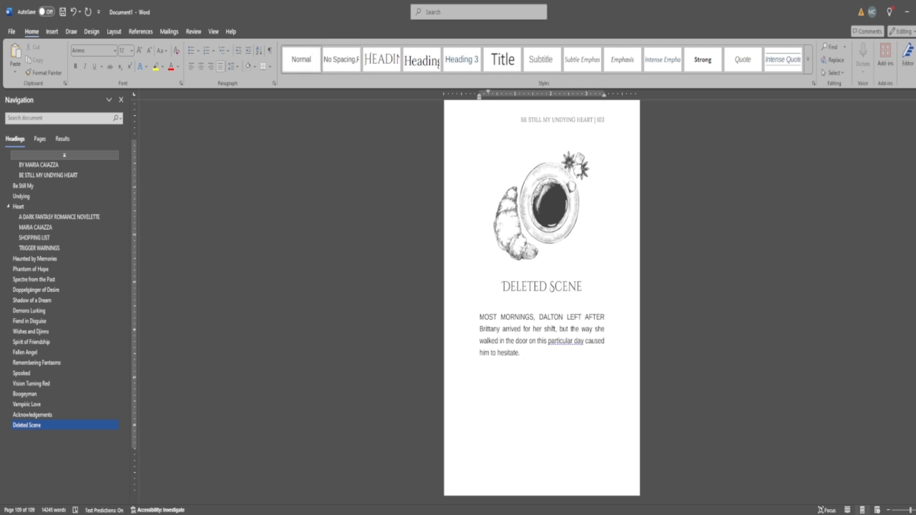
# Step: Paste the rest of the deleted scene below its opening paragraph in the Normal style, ending at "information all day."
pyautogui.hotkey('alt', 'Tab')
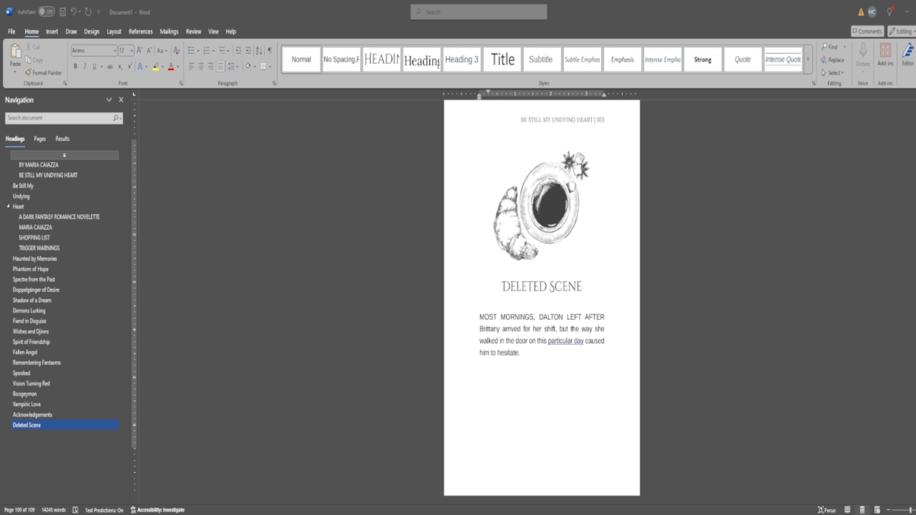
pyautogui.click(502, 371)
pyautogui.hotkey('ctrl', 'v')
pyautogui.scroll(-2, 547, 388)
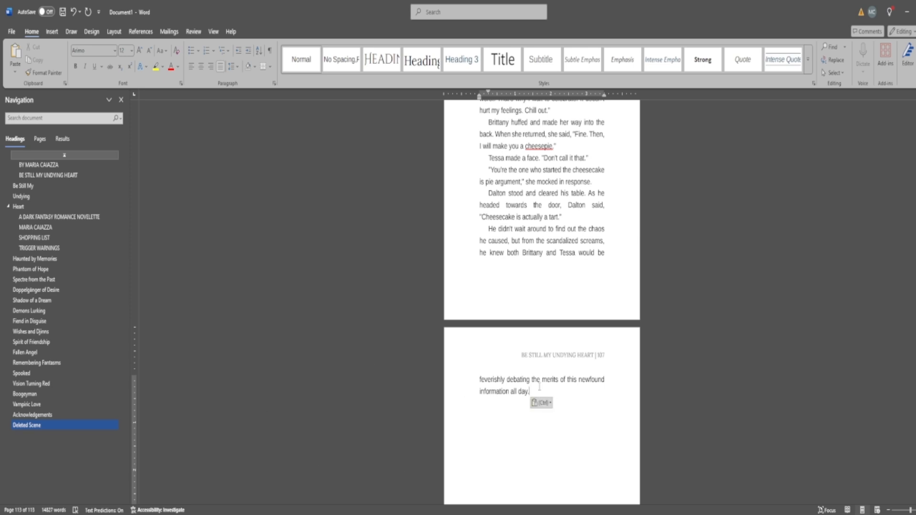
# Step: Insert two page breaks after the last line of the deleted scene
pyautogui.click(114, 33)
pyautogui.click(104, 47)
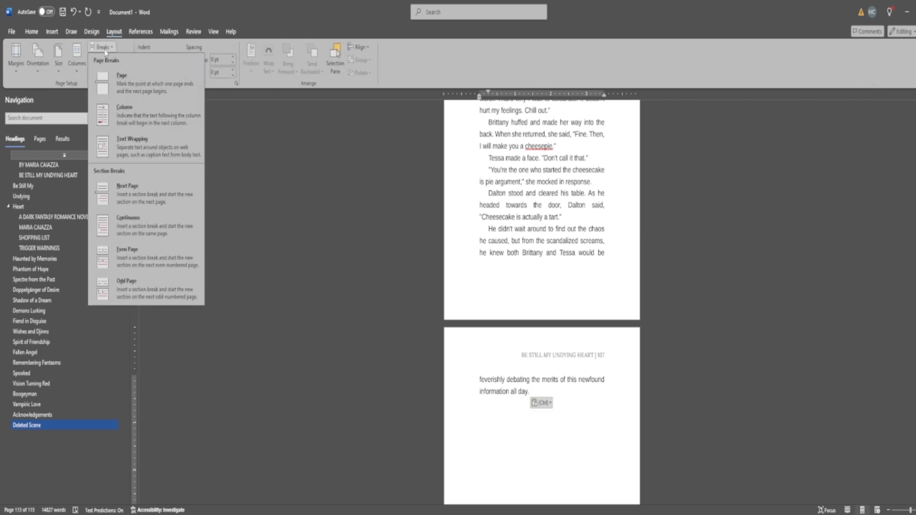
pyautogui.click(126, 85)
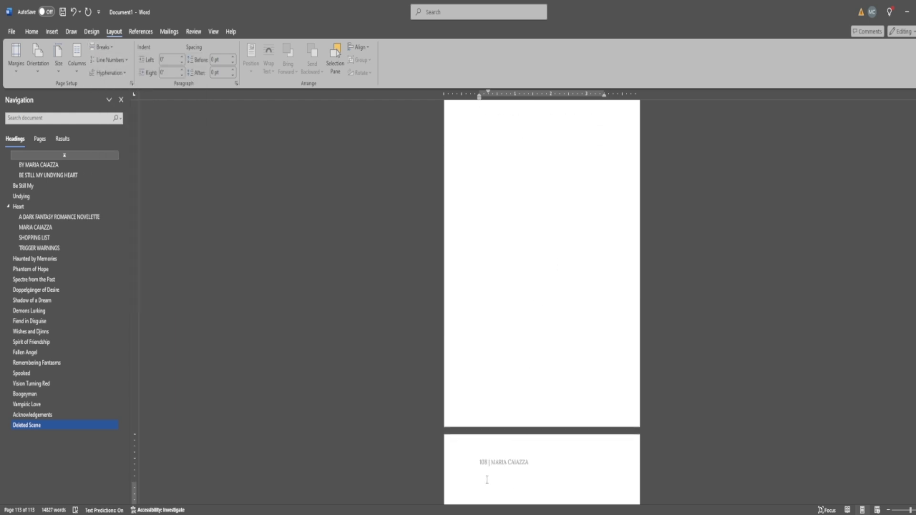
pyautogui.click(104, 48)
pyautogui.click(114, 81)
pyautogui.scroll(-4, 487, 344)
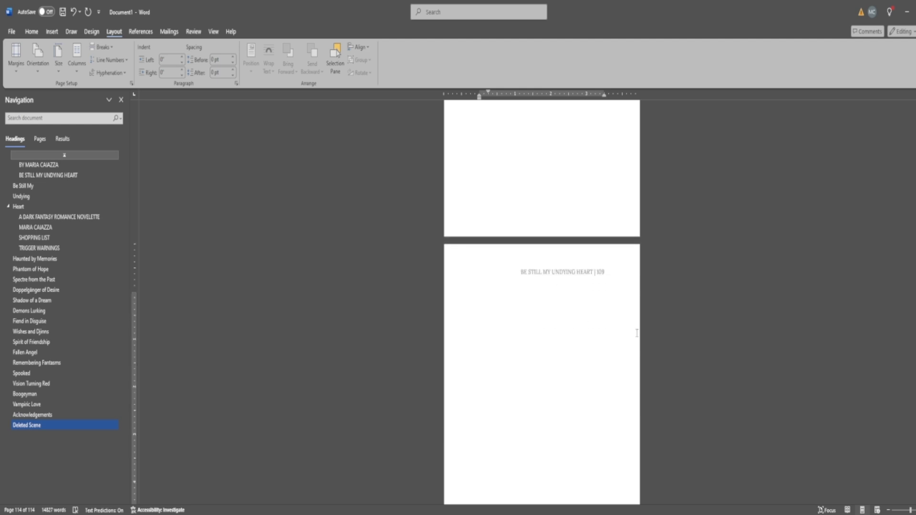
pyautogui.scroll(-2, 633, 284)
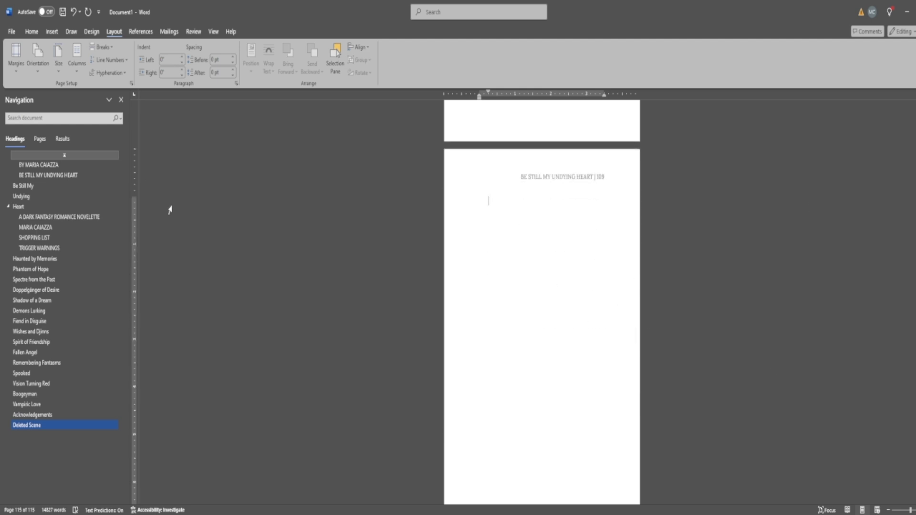
# Step: Add the heading "About the Author" in the Heading 1 style on the new last page
pyautogui.click(32, 32)
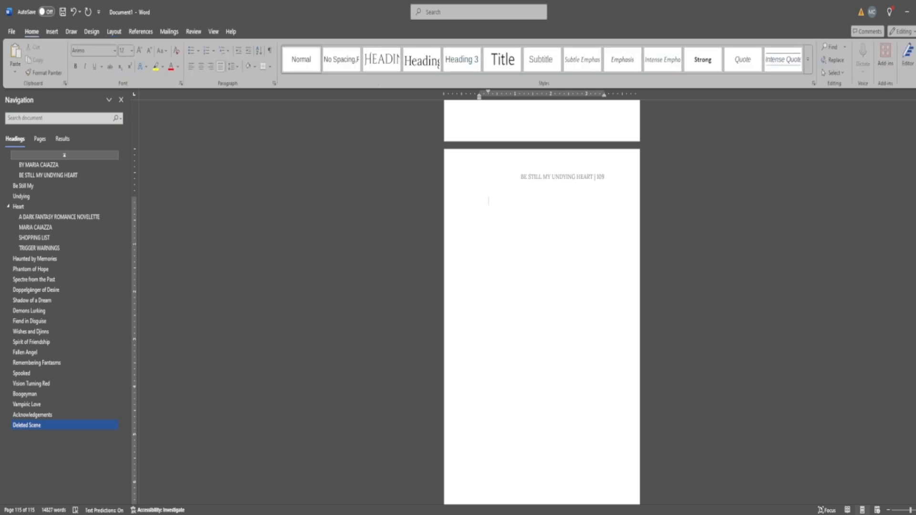
pyautogui.click(378, 61)
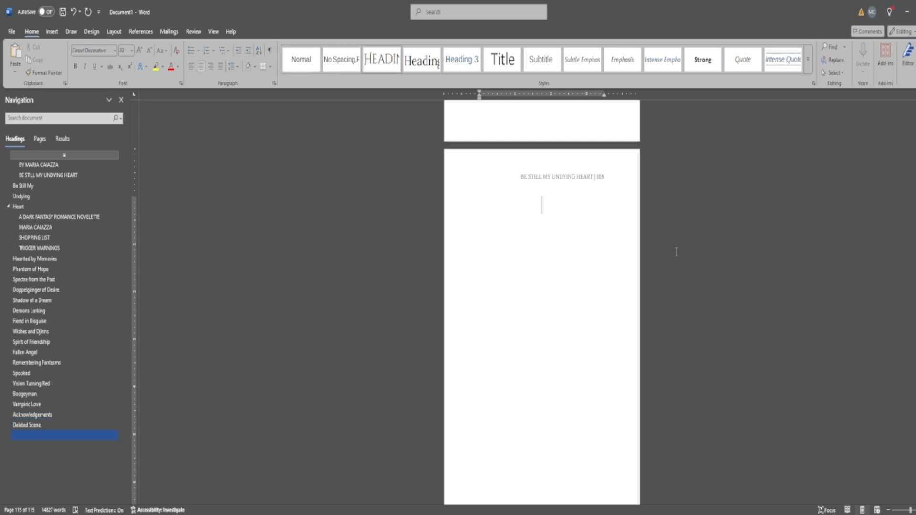
pyautogui.write('About the Aut')
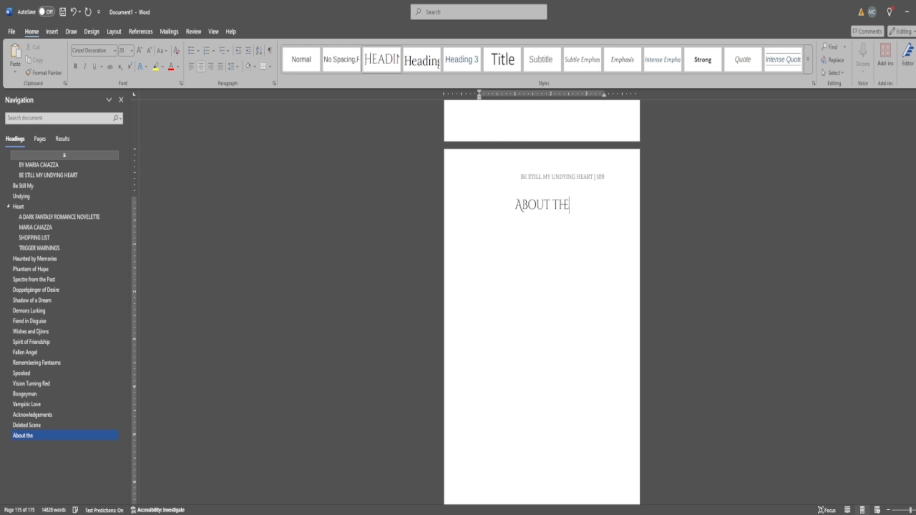
pyautogui.write('hor')
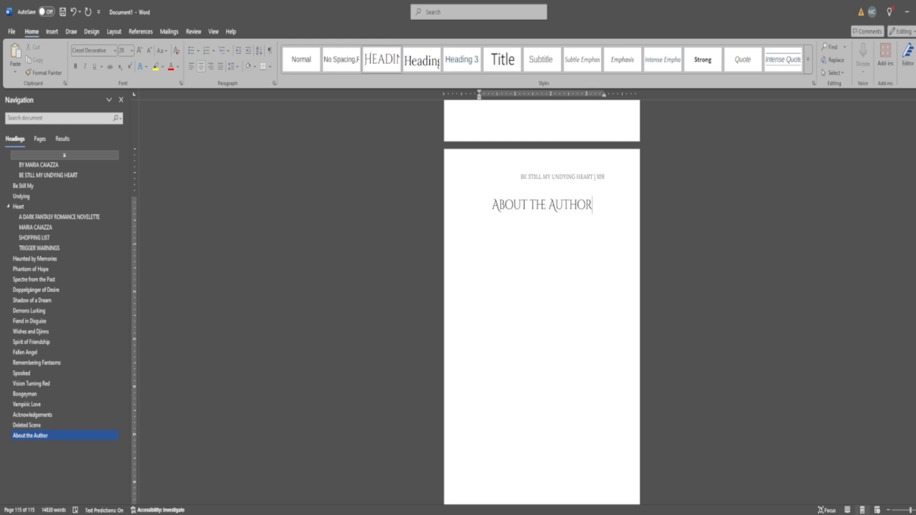
# Step: Paste the author biography paragraph below the About the Author heading in the No Spacing style
pyautogui.press('Return')
pyautogui.click(346, 56)
pyautogui.hotkey('alt', 'Tab')
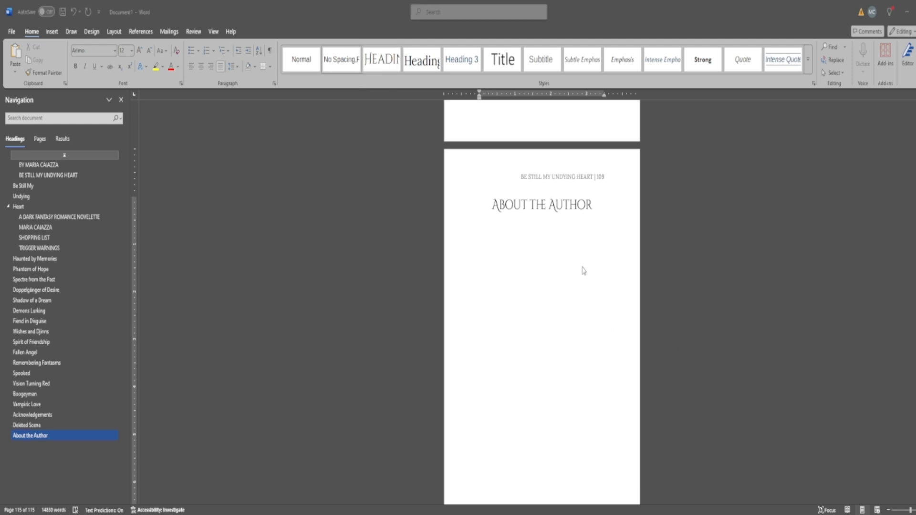
pyautogui.hotkey('alt', 'Tab')
pyautogui.write("Maria Caiazza is a semi-professional, semi-crazed author who lives off of caffeine and spite. Her pen names are Maria Caiazza and M. W. McLeod. She loves exploring the line between what makes a hero or a villain and writing about morally grey characters she can't necessarily agree with. She writes modern fairy tale retellings and other tales with a dark twist.")
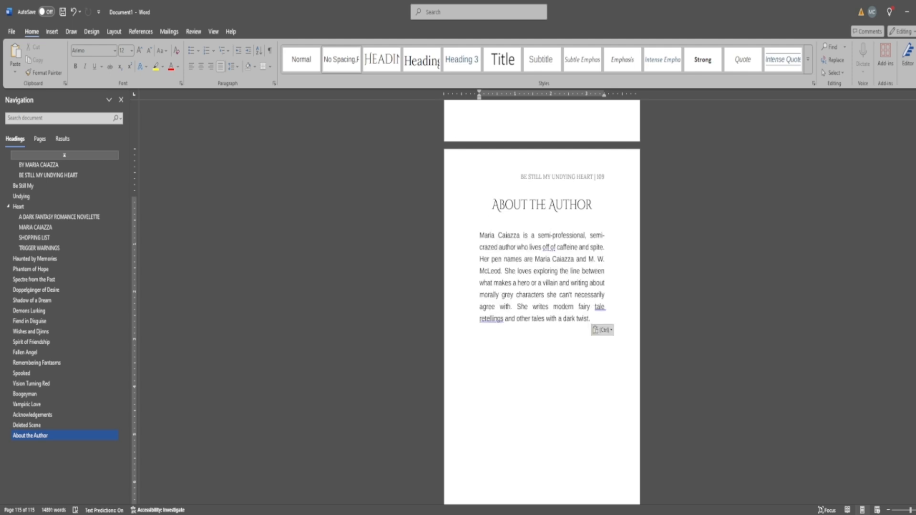
# Step: Paste the mailing list and socials lines with their links below the author biography
pyautogui.hotkey('alt', 'Tab')
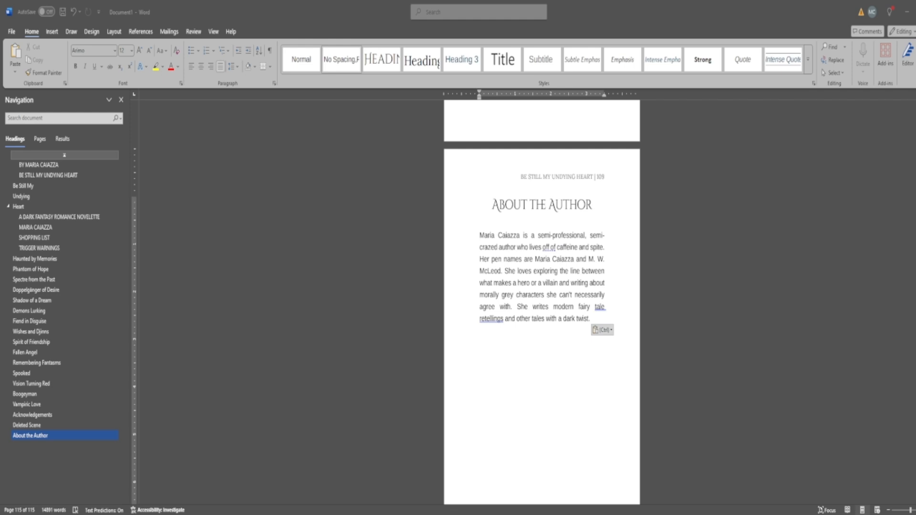
pyautogui.click(539, 348)
pyautogui.write('Want all the news about more works by Maria Caiazza? Join her mailing list here: https://subscribepage.io/uPXPSm  Find Maria on her socials here:  https://beacons.ai/mariacaiazzaauthor')
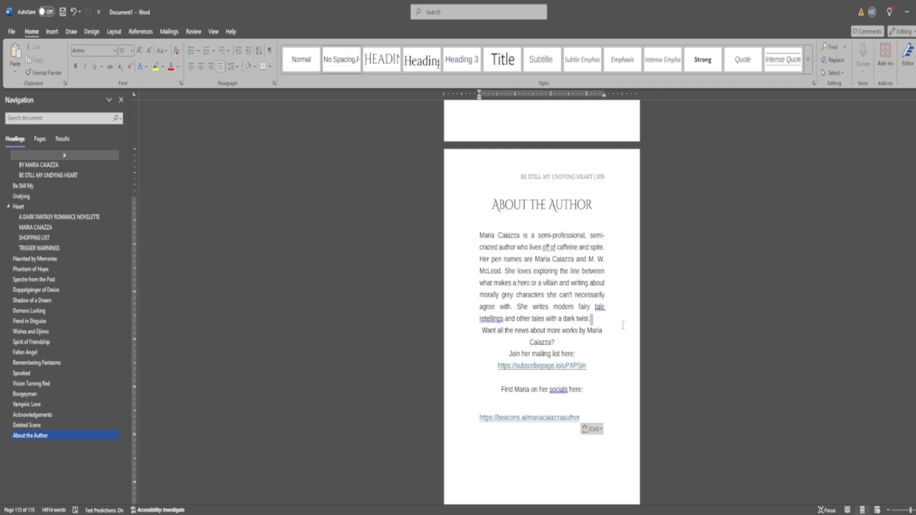
# Step: Set the paragraph spacing before the "Want all the news" line to 15 pt
pyautogui.moveTo(484, 331); pyautogui.dragTo(604, 331)
pyautogui.rightClick(584, 336)
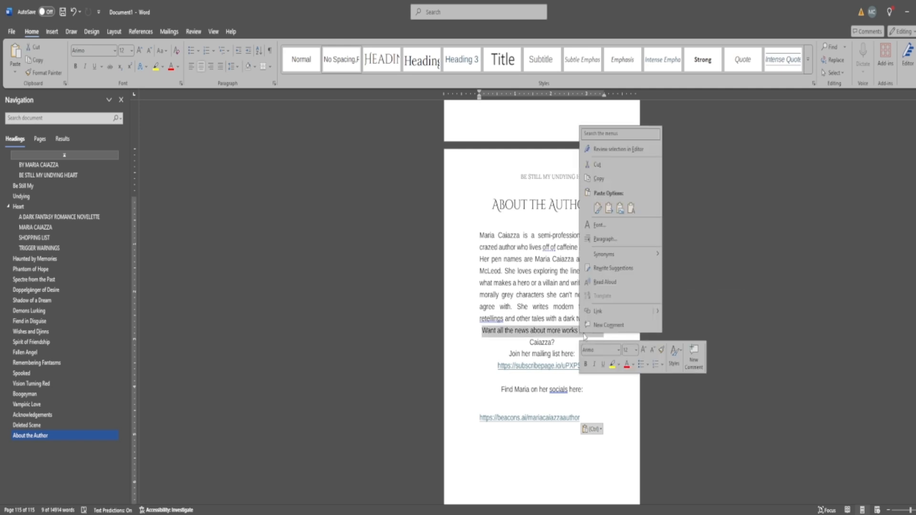
pyautogui.click(605, 239)
pyautogui.click(425, 141)
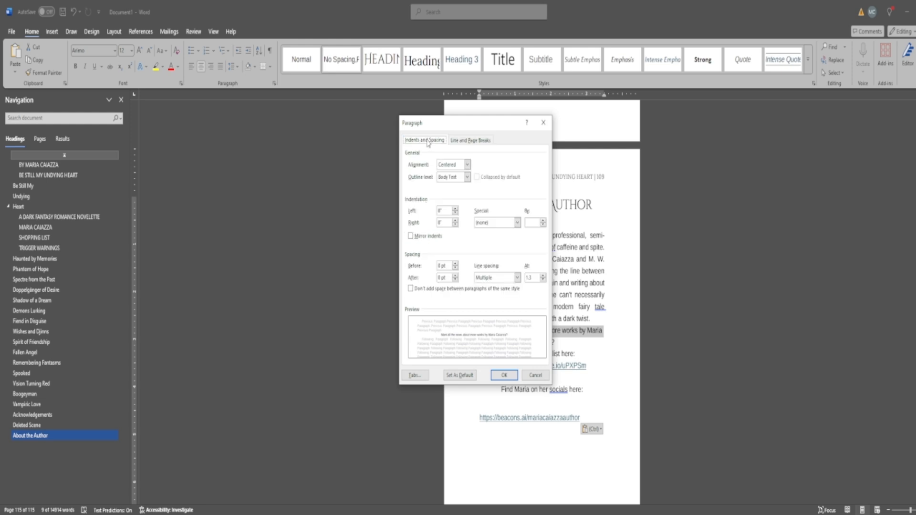
pyautogui.moveTo(449, 264); pyautogui.dragTo(412, 263)
pyautogui.write('15')
pyautogui.press('Return')
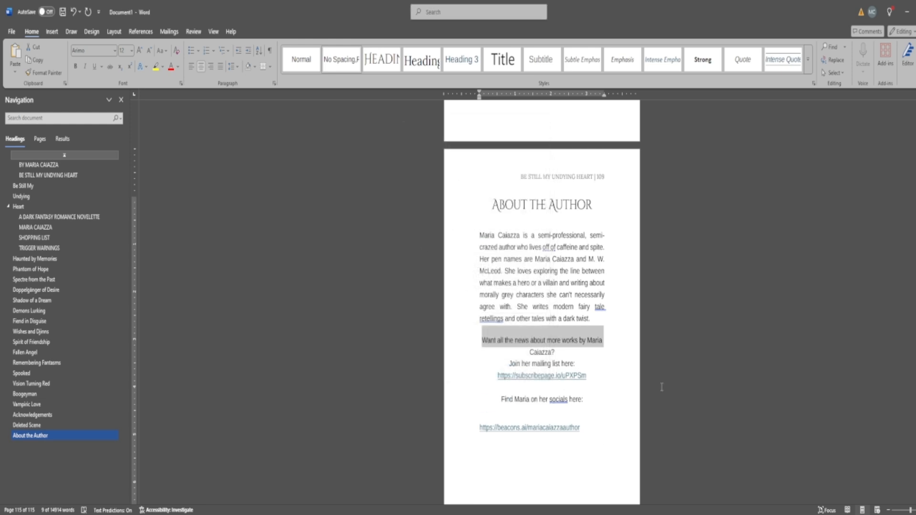
# Step: Set the paragraph spacing before the "Want all the news" line to 25 pt
pyautogui.rightClick(548, 341)
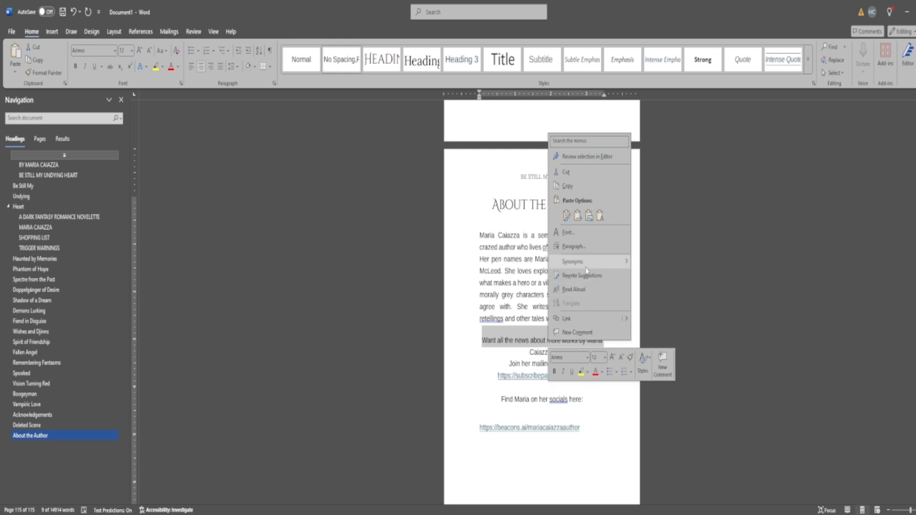
pyautogui.click(573, 247)
pyautogui.moveTo(449, 266); pyautogui.dragTo(438, 266)
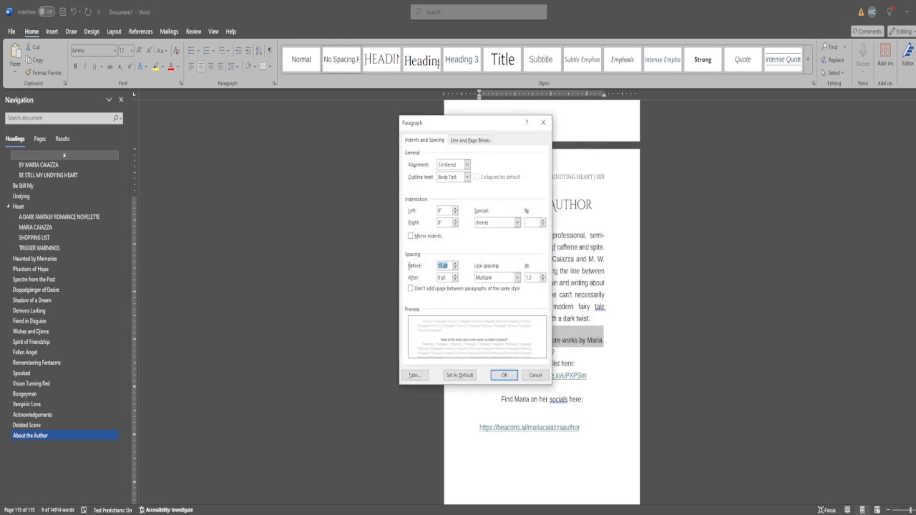
pyautogui.write('25')
pyautogui.press('Return')
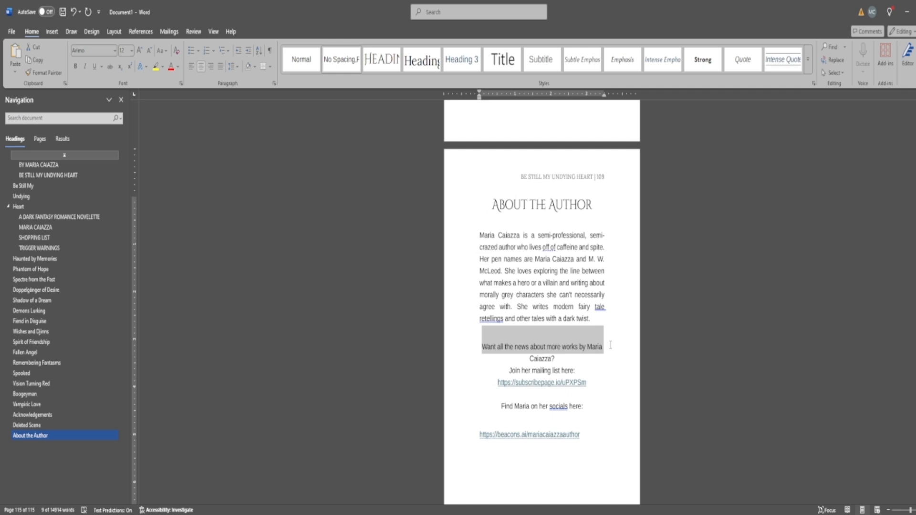
pyautogui.click(610, 345)
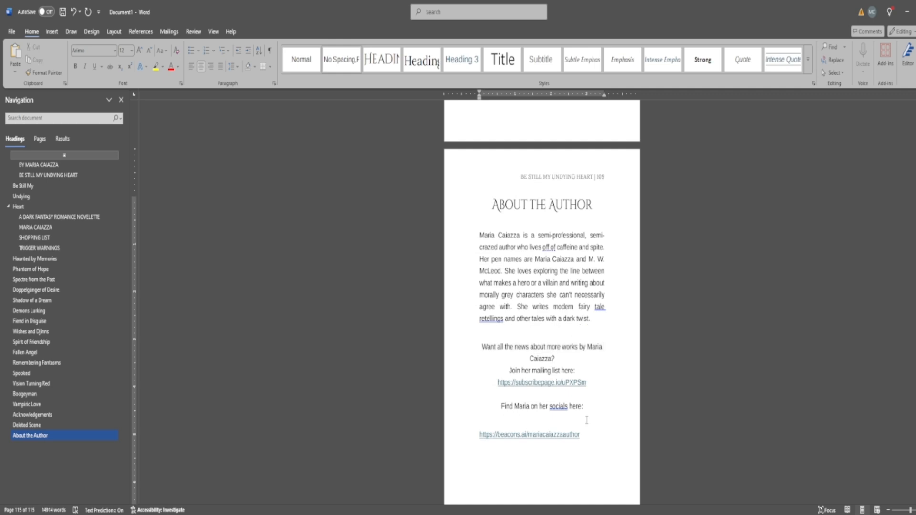
# Step: Remove the blank gap above the socials link so it sits centered directly beneath the line introducing it
pyautogui.click(584, 441)
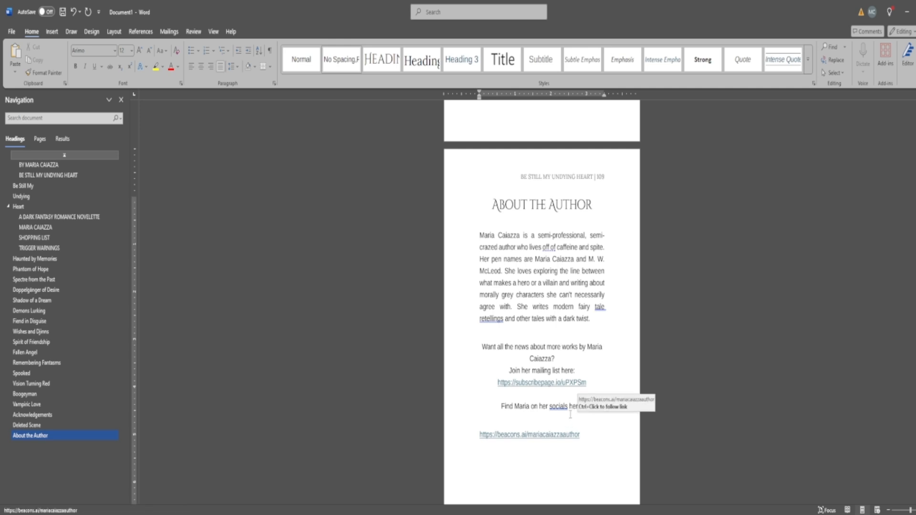
pyautogui.click(552, 434)
pyautogui.click(585, 405)
pyautogui.press('Delete')
pyautogui.press('Delete')
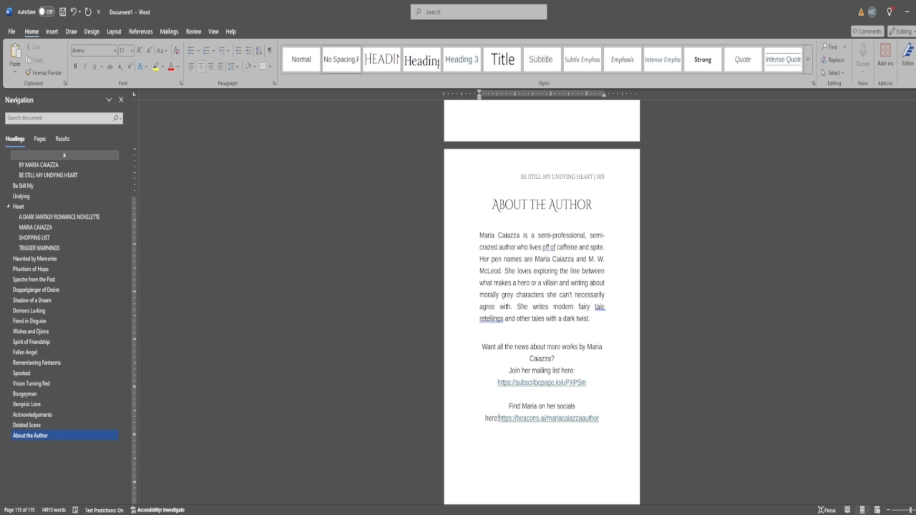
pyautogui.press('Return')
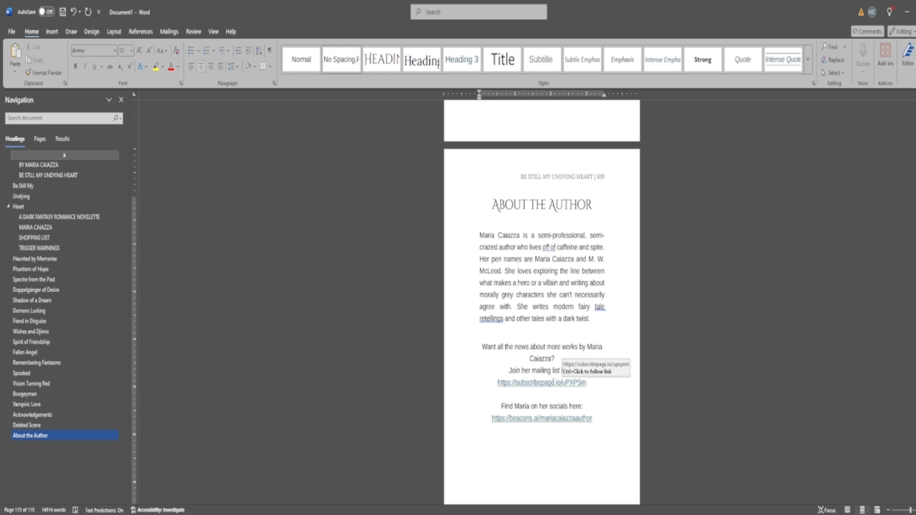
pyautogui.moveTo(588, 382); pyautogui.dragTo(497, 382)
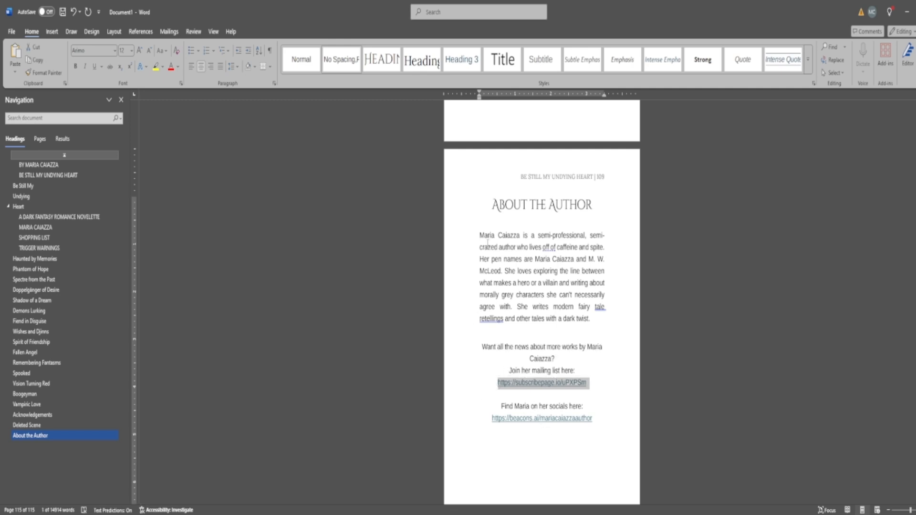
pyautogui.rightClick(522, 386)
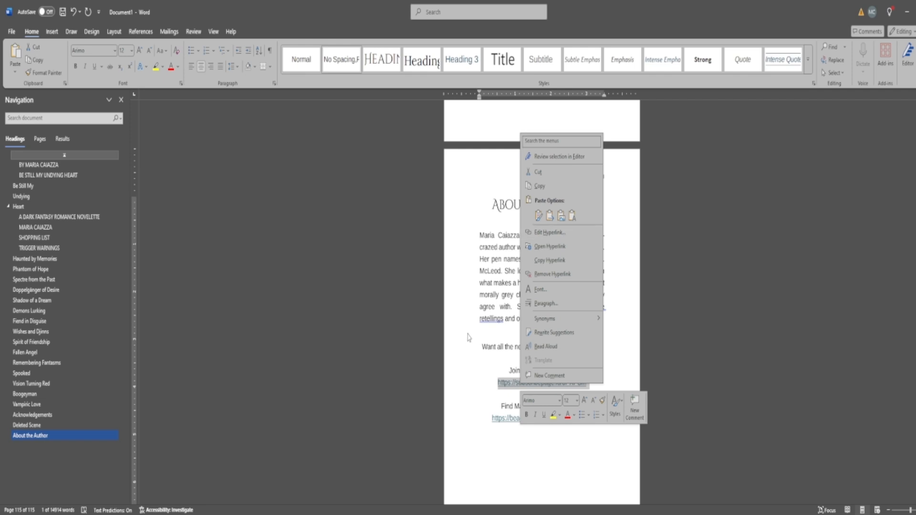
pyautogui.press('Escape')
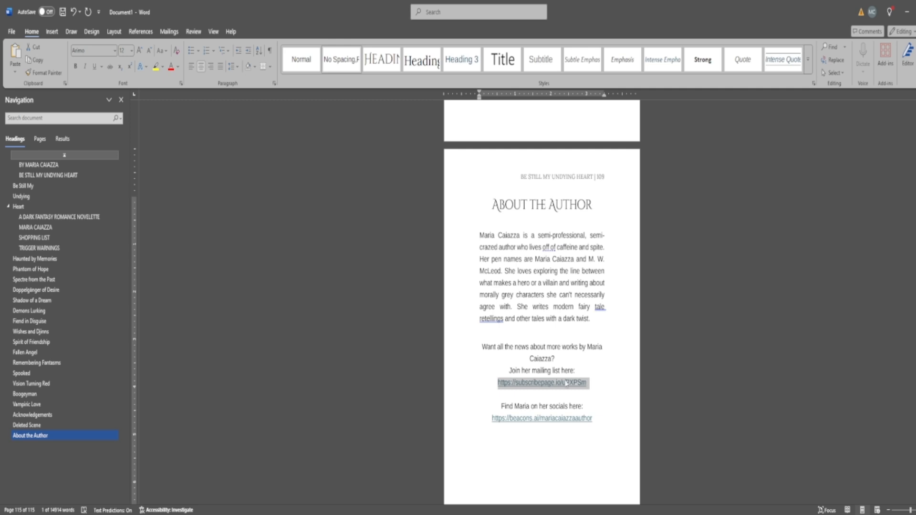
# Step: Insert a page break at the end of the About the Author page
pyautogui.click(499, 385)
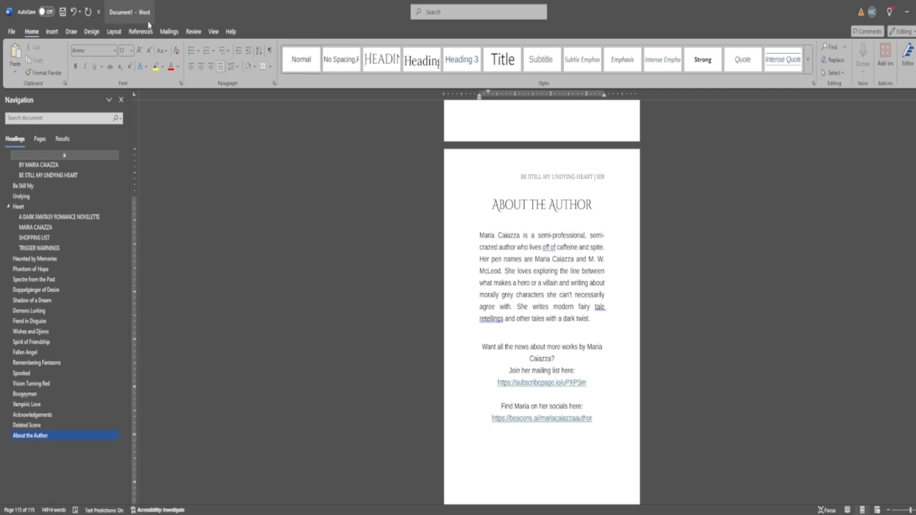
pyautogui.click(113, 31)
pyautogui.click(113, 47)
pyautogui.click(122, 76)
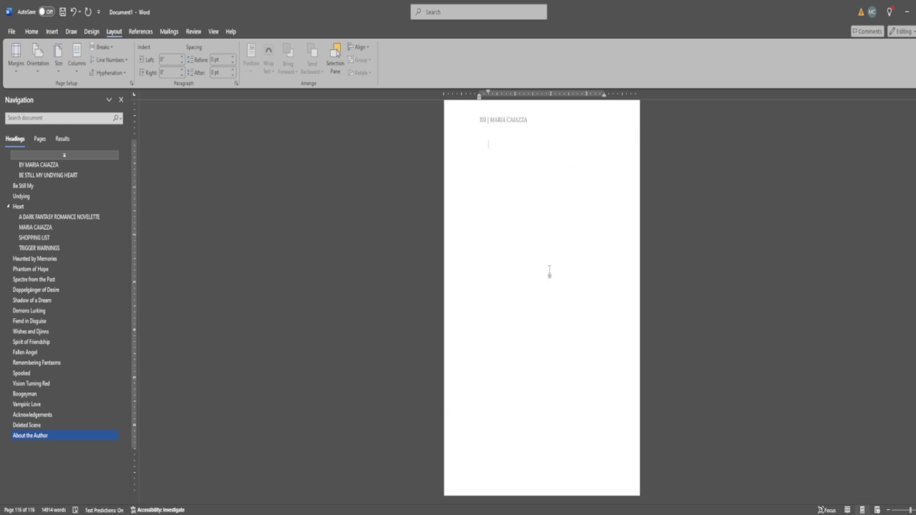
# Step: Unlink the even-page header of section 25, on the blank page after About the Author, from the previous section
pyautogui.scroll(4, 558, 317)
pyautogui.scroll(4, 559, 317)
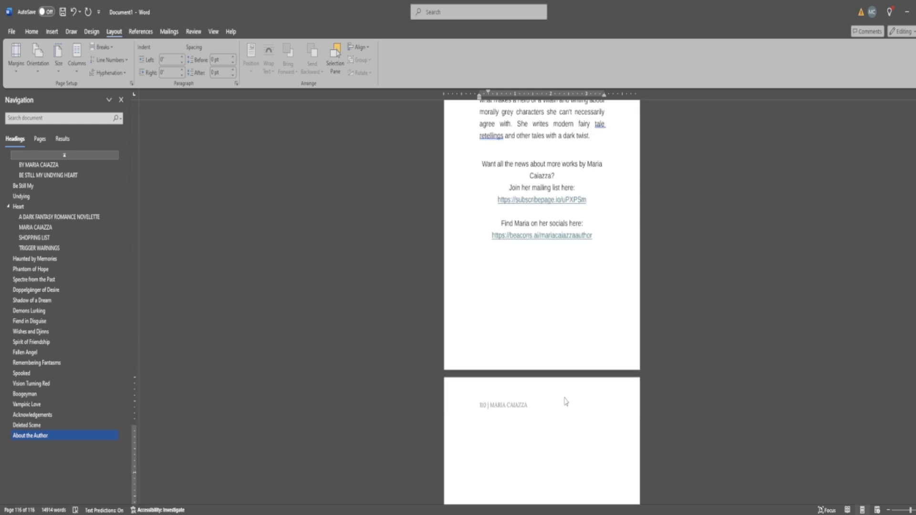
pyautogui.scroll(-7, 550, 360)
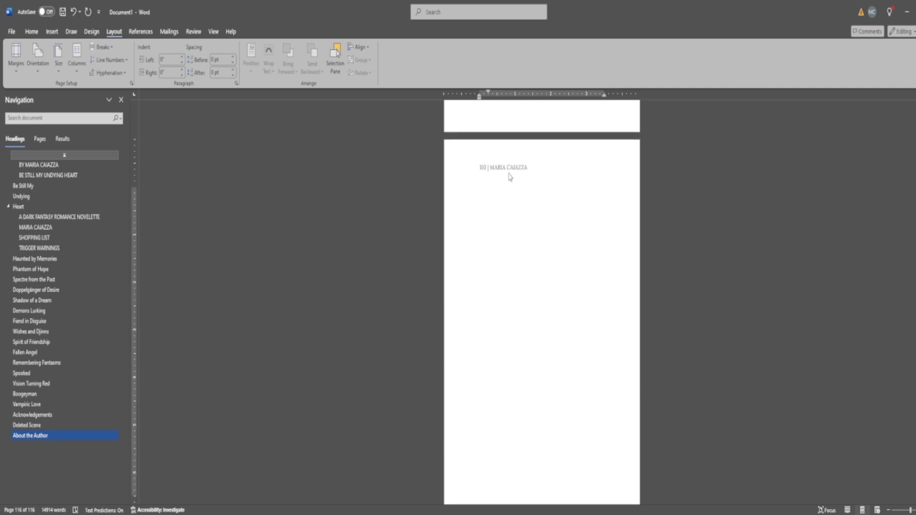
pyautogui.doubleClick(509, 167)
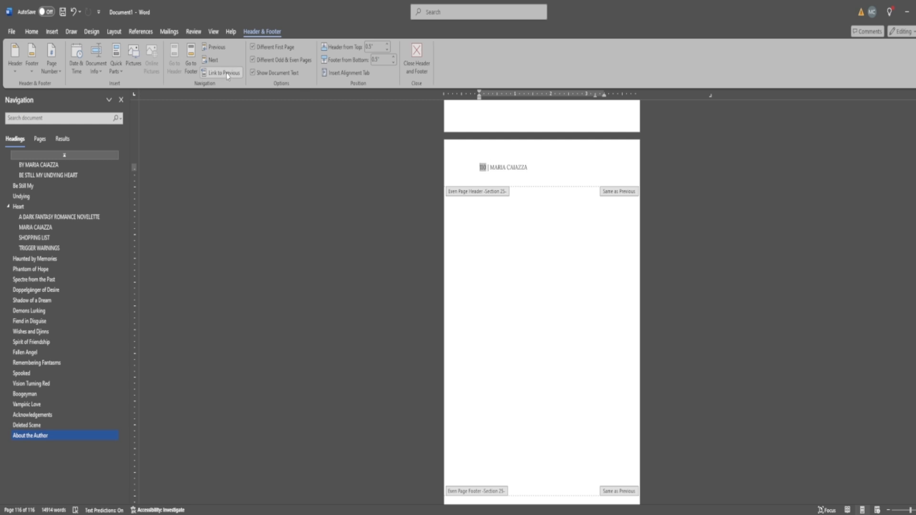
# Step: Delete the author name and page number from the even-page header of the back-matter section, starting at the Acknowledgements
pyautogui.scroll(7, 571, 268)
pyautogui.scroll(8, 493, 342)
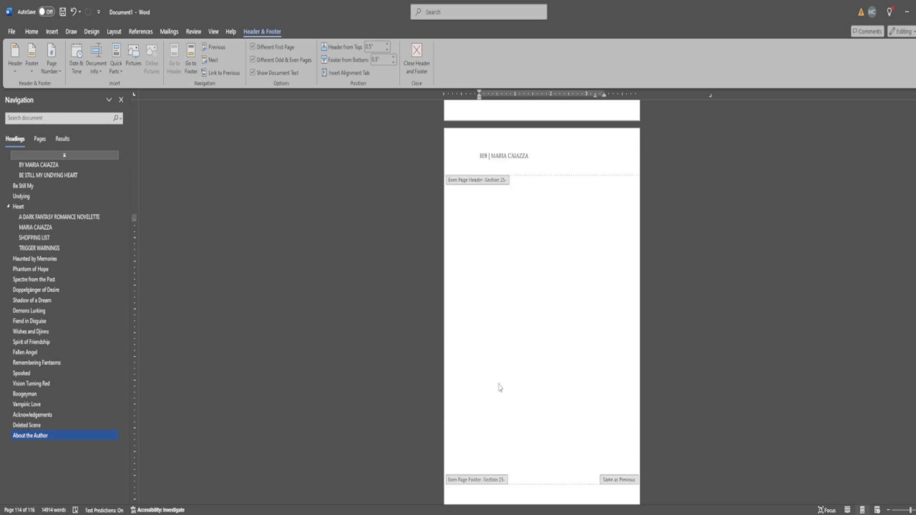
pyautogui.scroll(8, 504, 371)
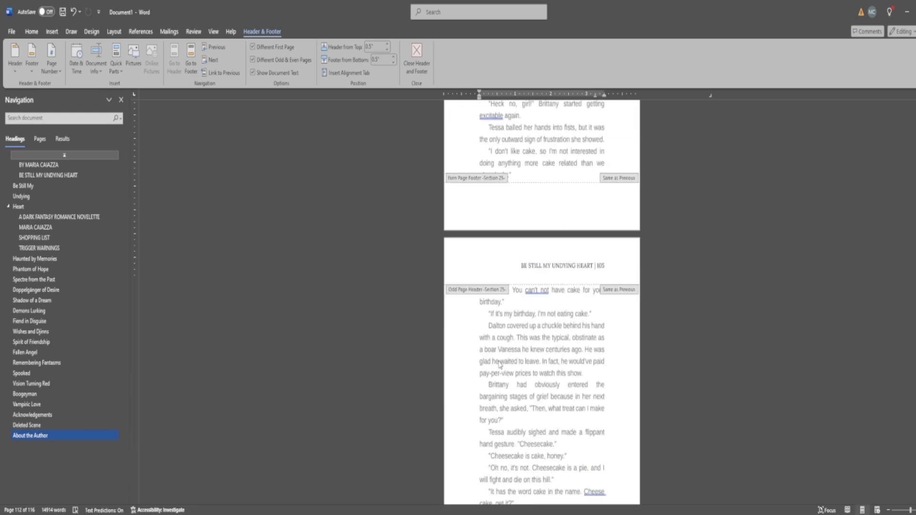
pyautogui.scroll(8, 496, 328)
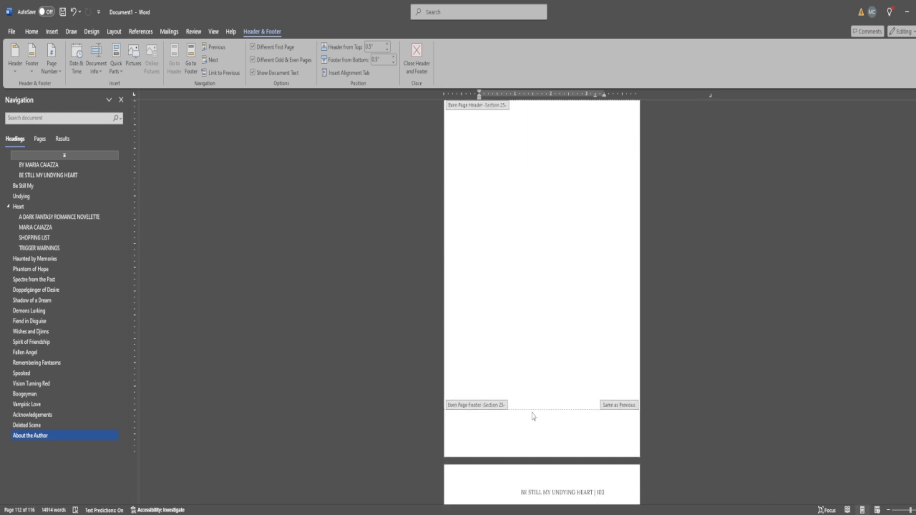
pyautogui.scroll(8, 538, 408)
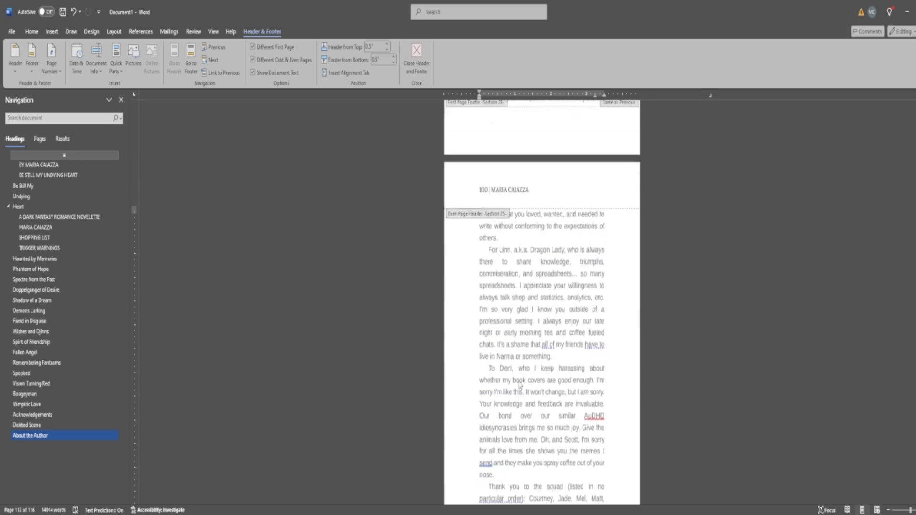
pyautogui.scroll(7, 515, 368)
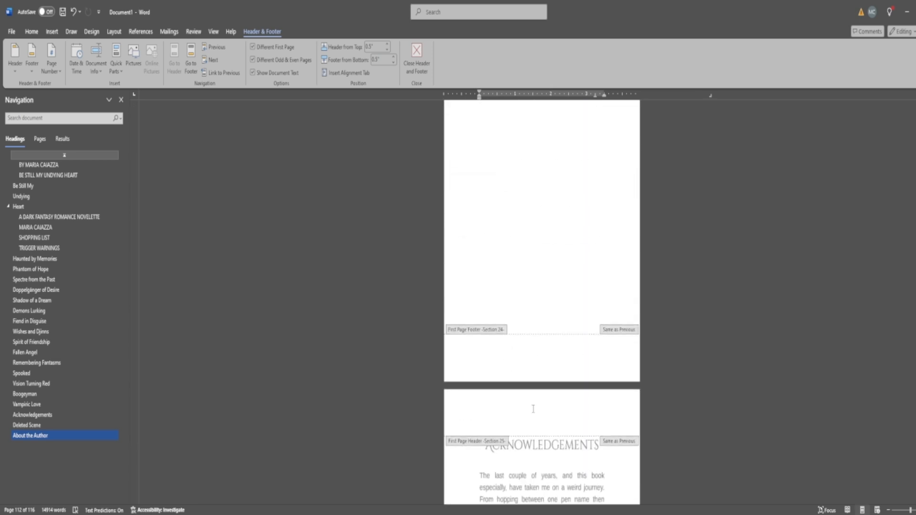
pyautogui.scroll(4, 490, 385)
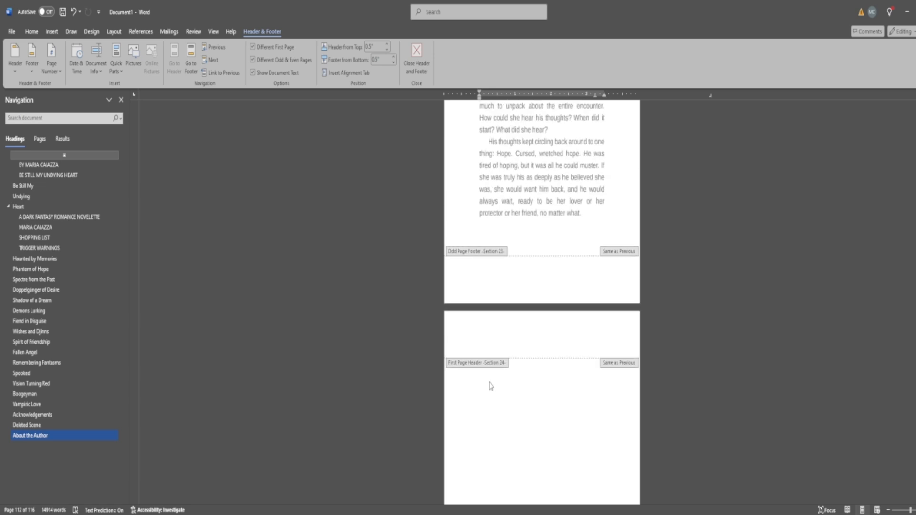
pyautogui.scroll(-4, 491, 387)
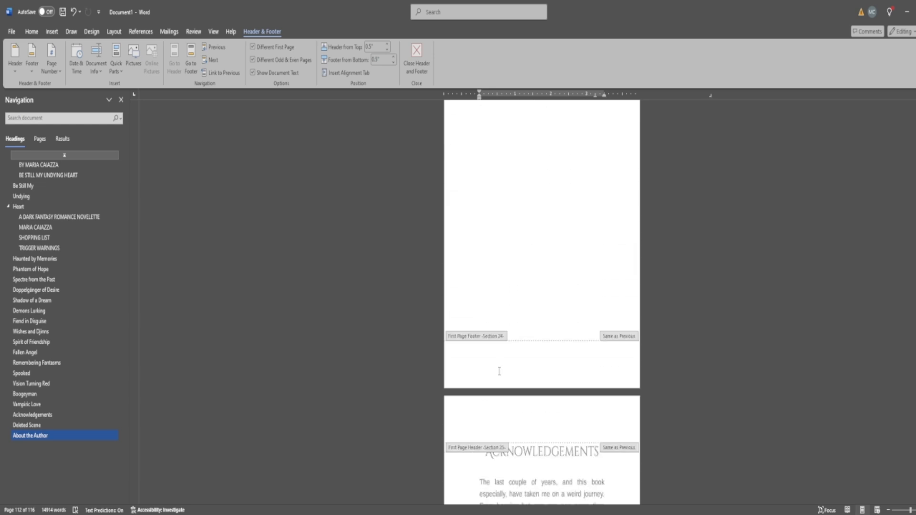
pyautogui.scroll(-10, 506, 319)
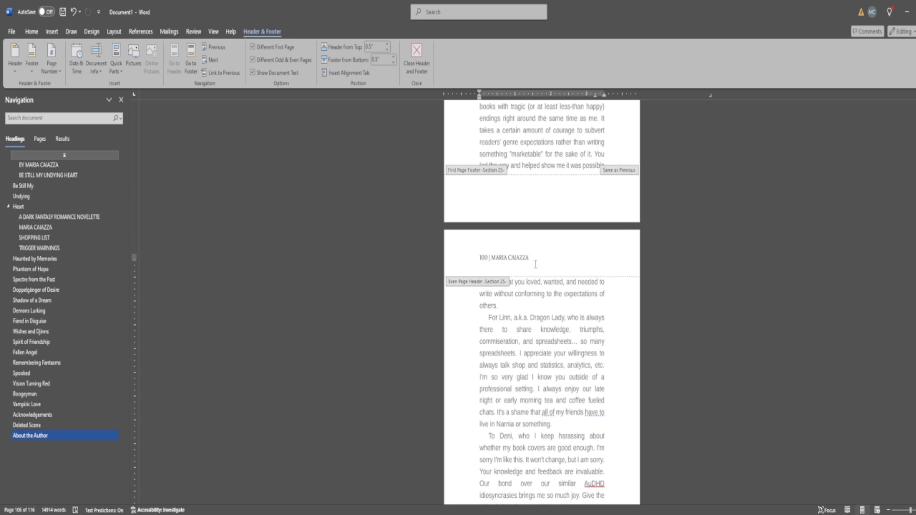
pyautogui.click(468, 267)
# Step: Try to delete the book title and page number from section 25's still-linked odd-page header, and undo the deletion
pyautogui.scroll(-8, 624, 276)
pyautogui.click(561, 288)
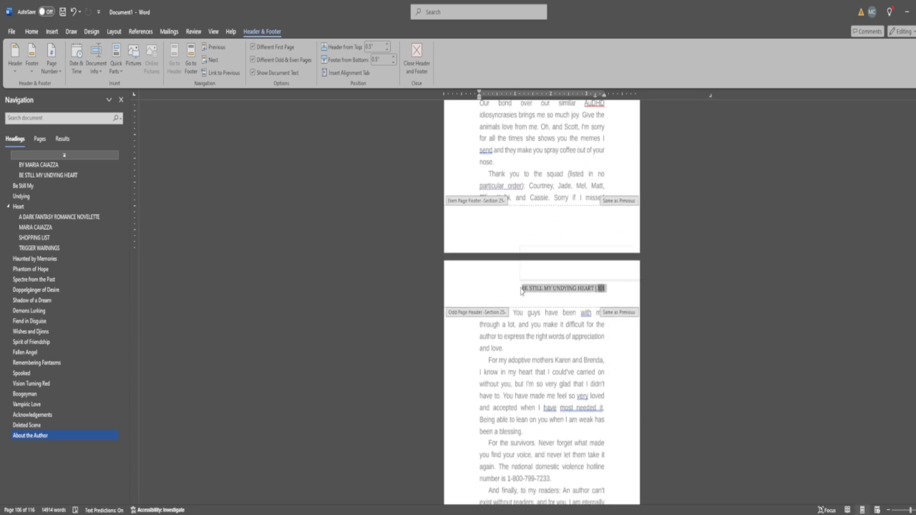
pyautogui.scroll(6, 558, 349)
pyautogui.scroll(15, 558, 350)
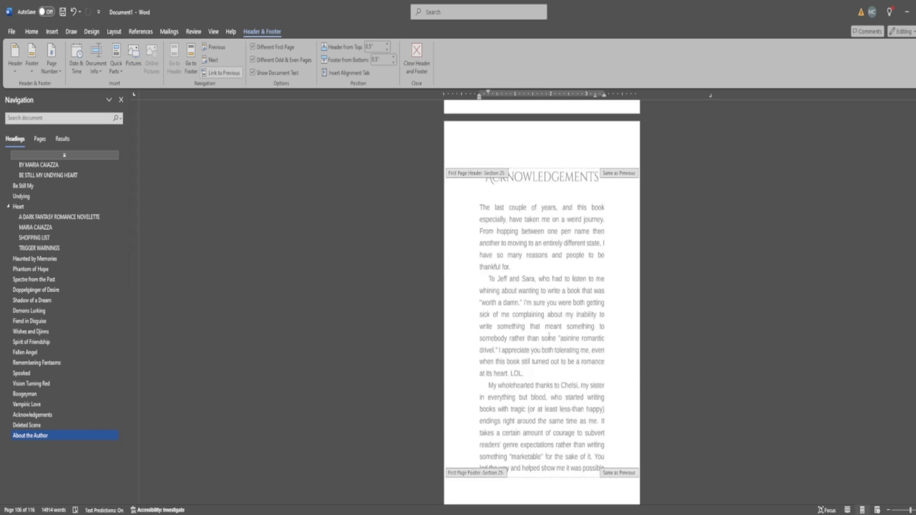
pyautogui.scroll(15, 547, 351)
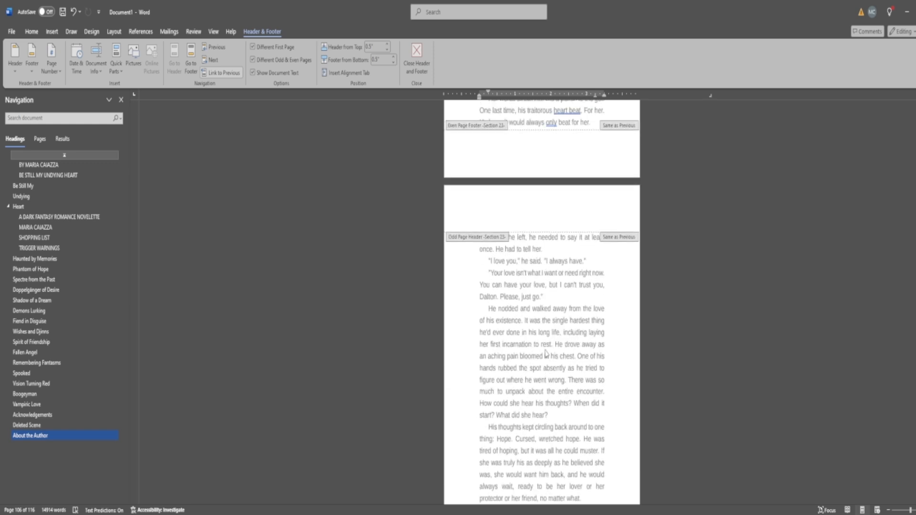
pyautogui.scroll(15, 547, 352)
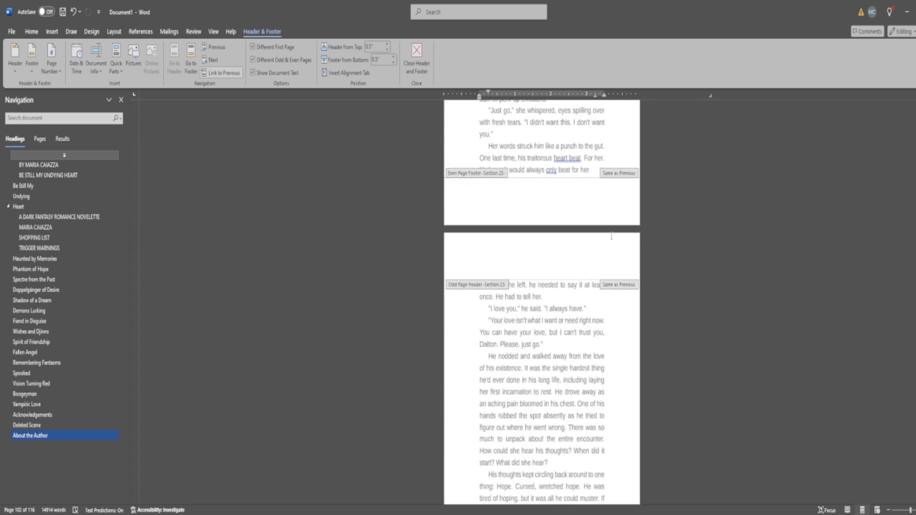
pyautogui.click(73, 12)
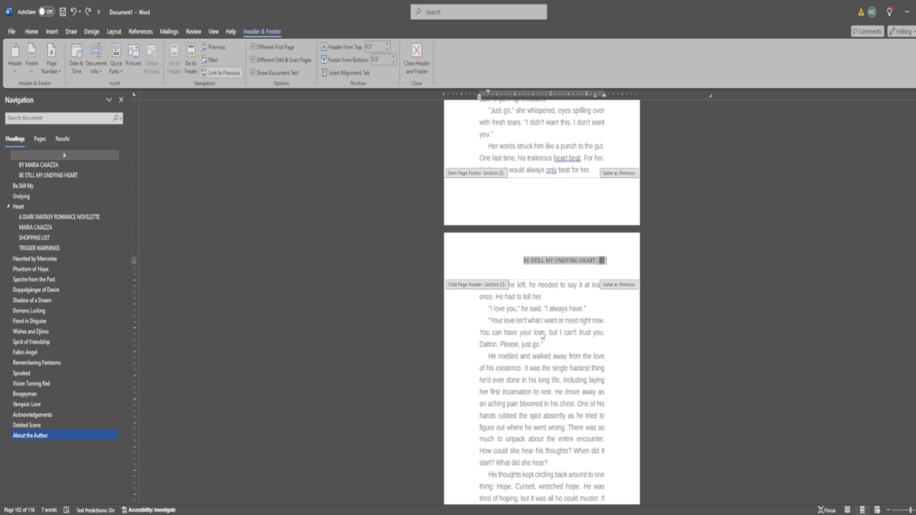
# Step: Unlink the first-page header of section 24, on the blank page before the Acknowledgements, from the previous section
pyautogui.scroll(-15, 530, 300)
pyautogui.scroll(5, 534, 298)
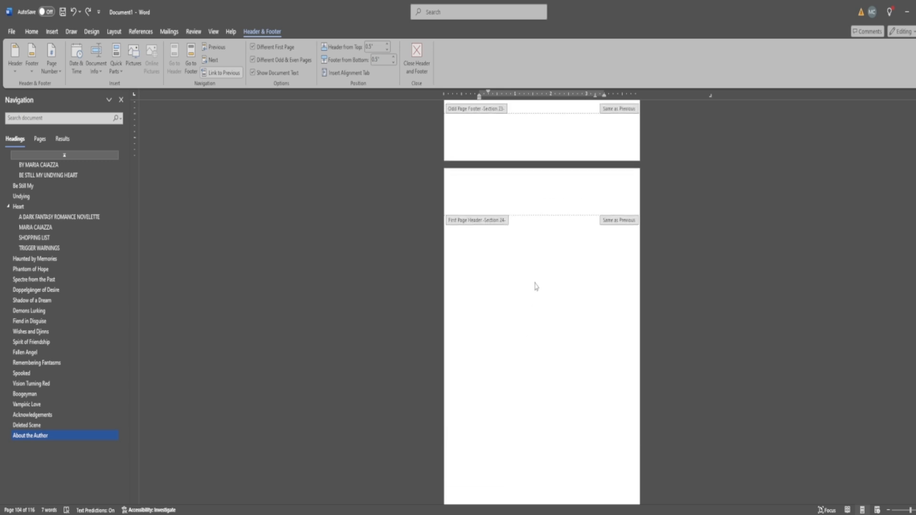
pyautogui.click(551, 190)
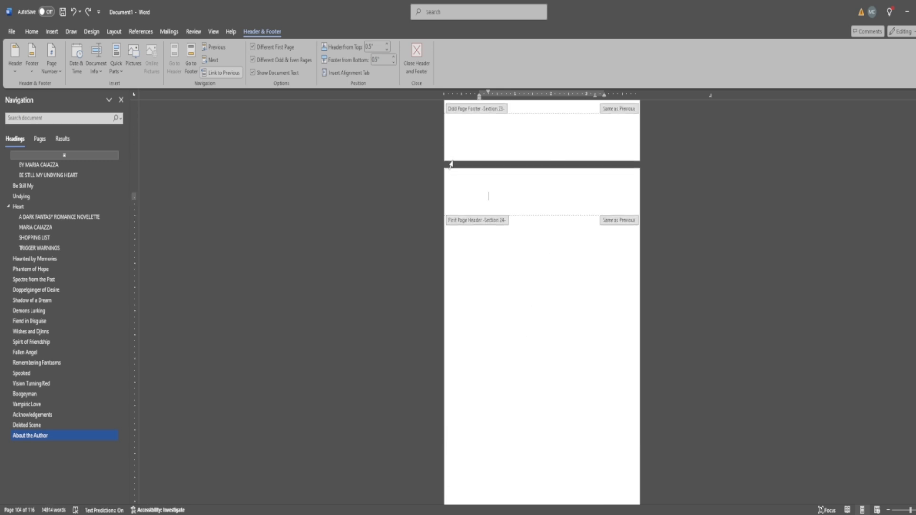
pyautogui.click(211, 74)
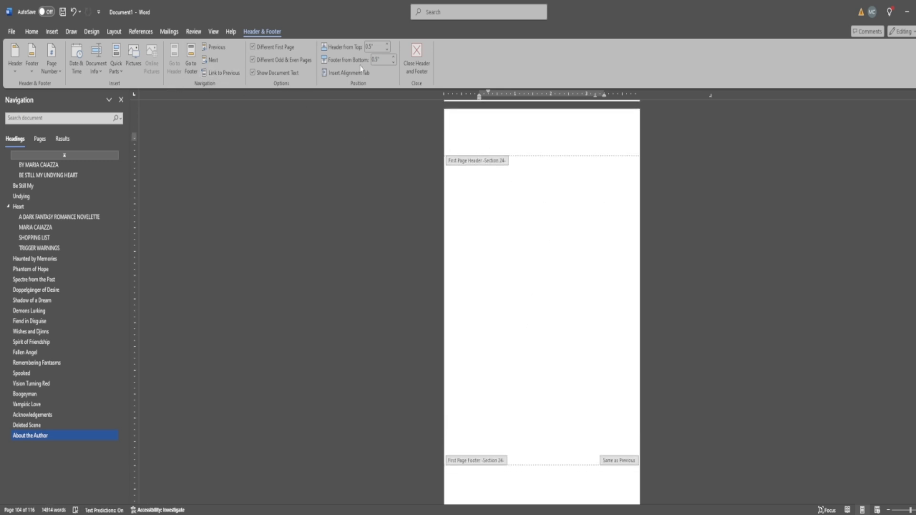
pyautogui.scroll(5, 808, 321)
pyautogui.scroll(5, 575, 395)
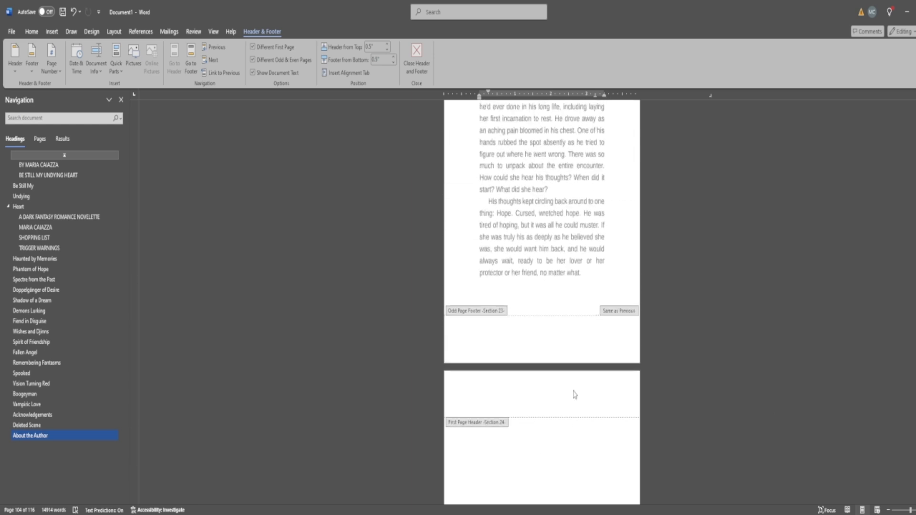
# Step: Unlink section 25's odd-page header from the previous section and delete its "BE STILL MY UNDYING HEART" title and page number
pyautogui.scroll(-12, 555, 259)
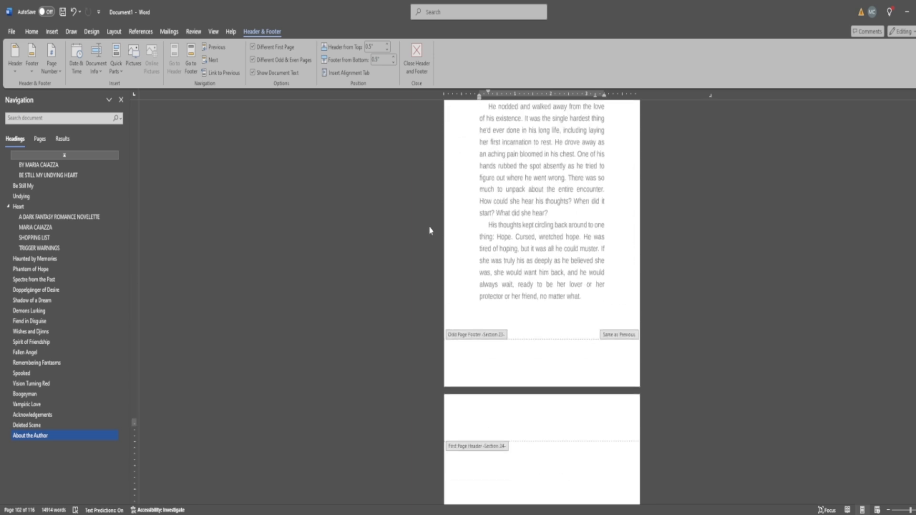
pyautogui.scroll(-10, 598, 291)
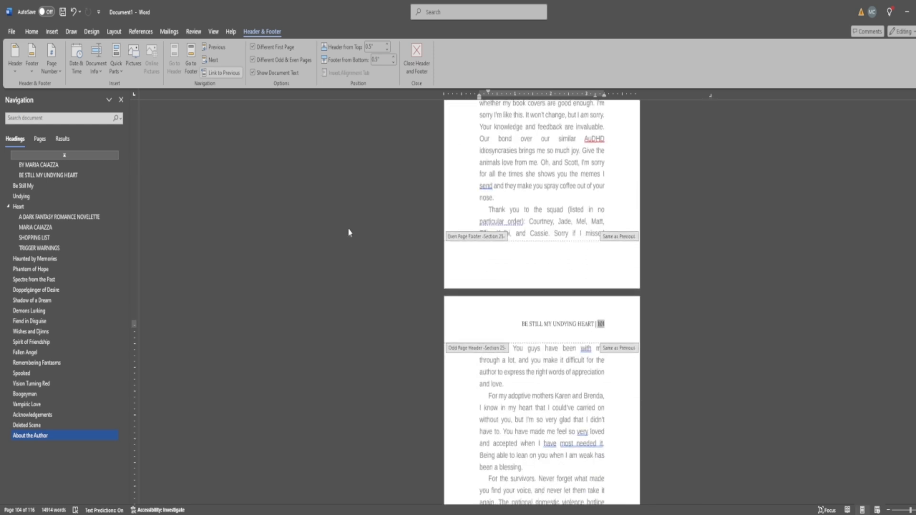
pyautogui.scroll(-4, 565, 270)
pyautogui.scroll(3, 565, 270)
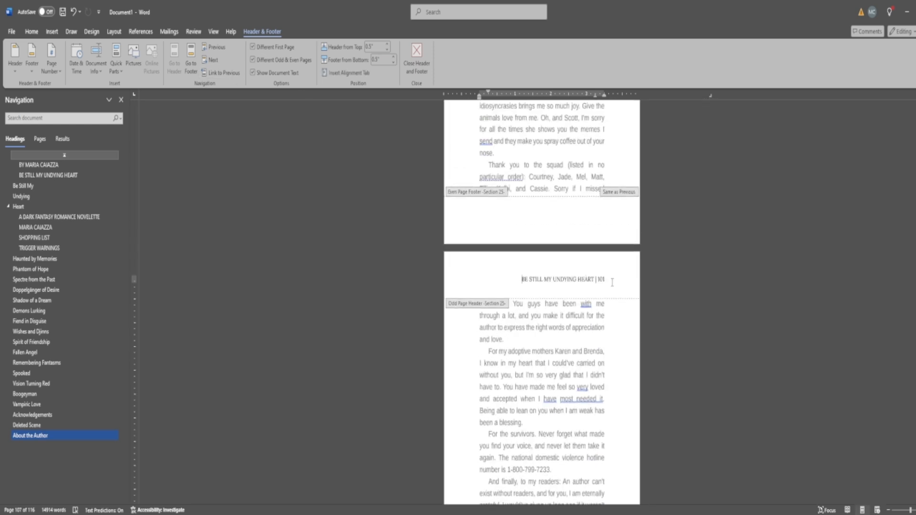
# Step: Check the headers from the last chapter page through the end of the back matter, and close header editing
pyautogui.scroll(4, 590, 380)
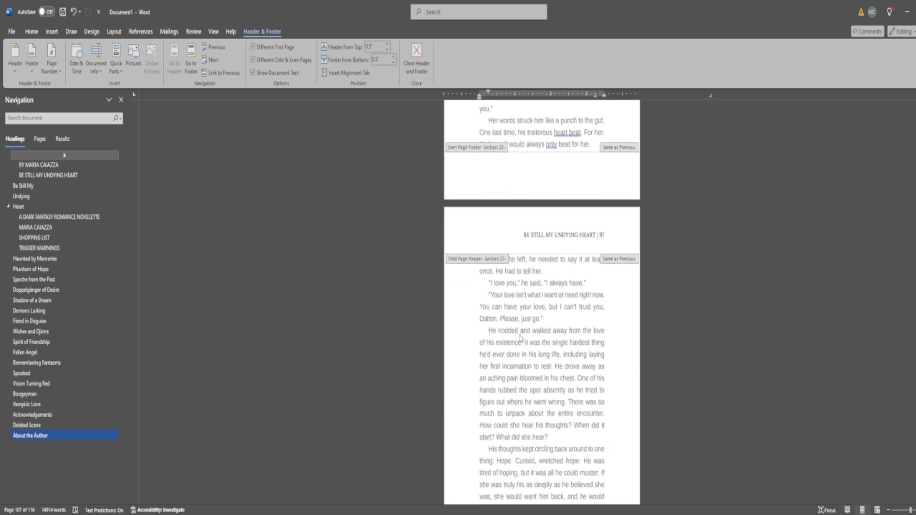
pyautogui.scroll(-2, 579, 390)
pyautogui.scroll(-6, 568, 341)
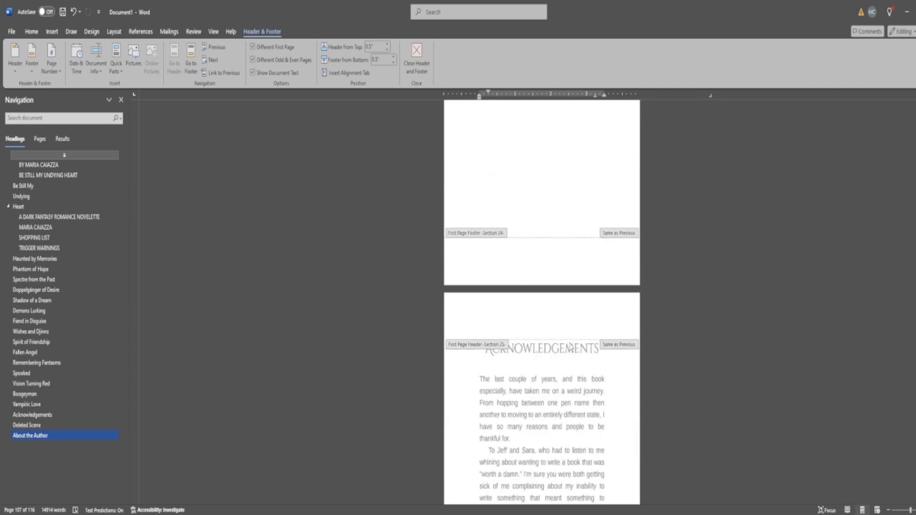
pyautogui.scroll(-18, 562, 338)
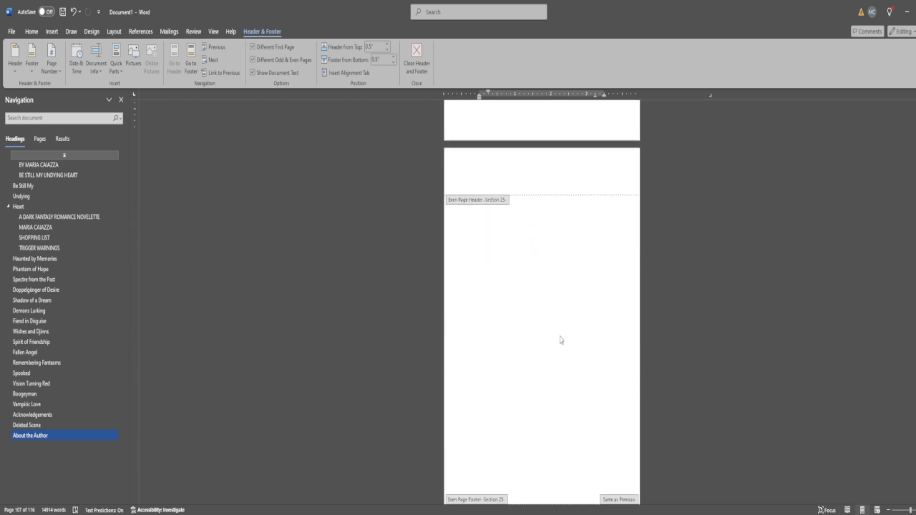
pyautogui.scroll(-16, 563, 345)
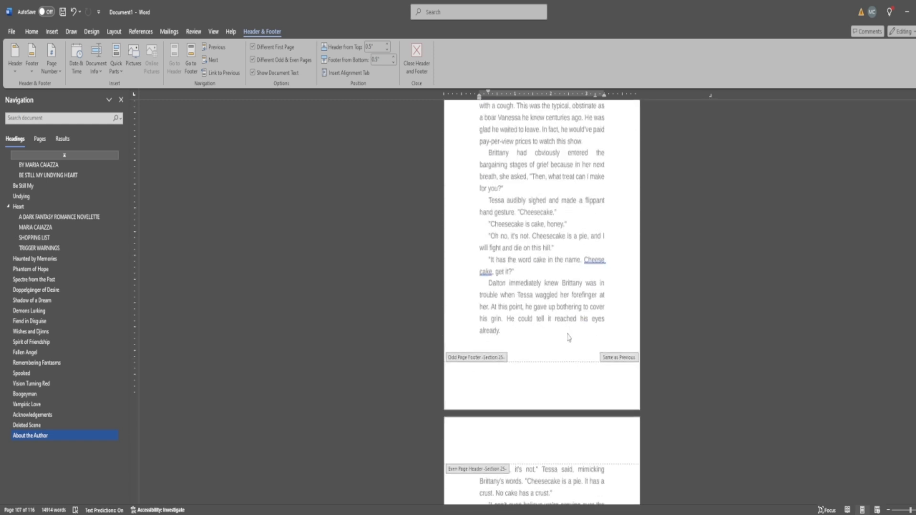
pyautogui.scroll(-10, 584, 342)
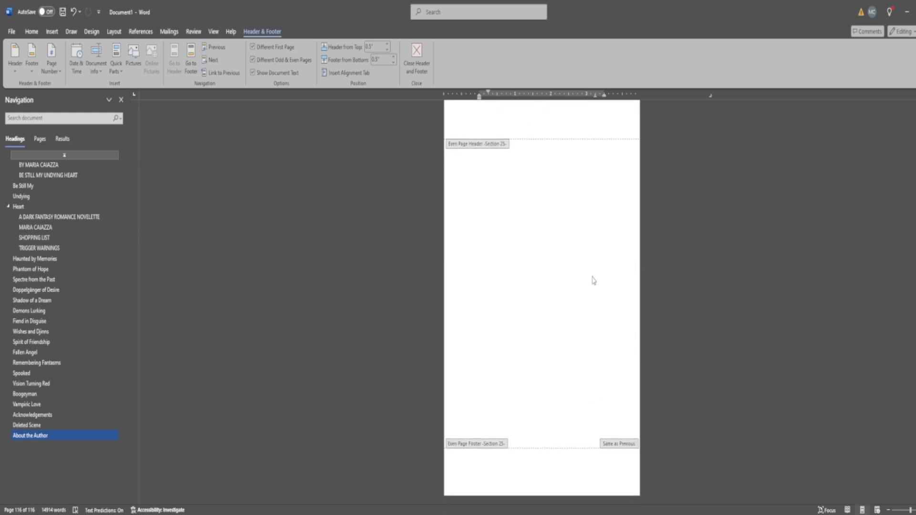
pyautogui.doubleClick(592, 279)
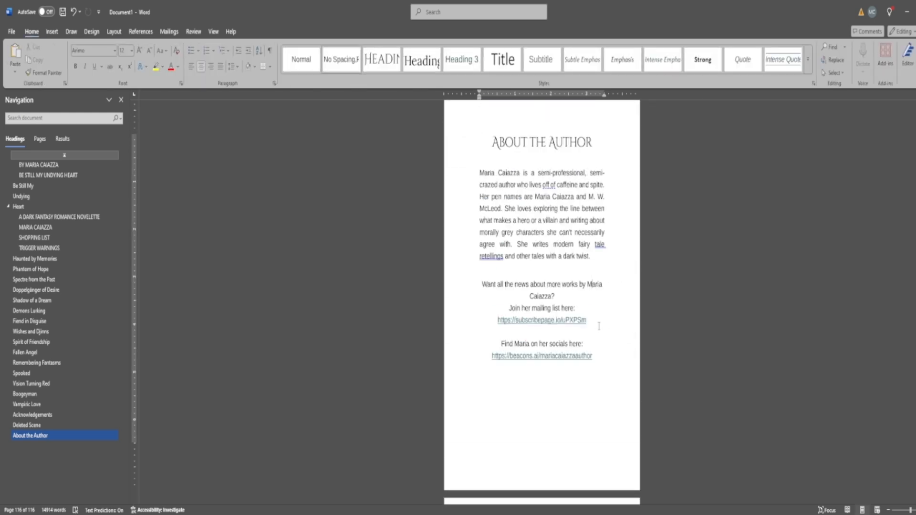